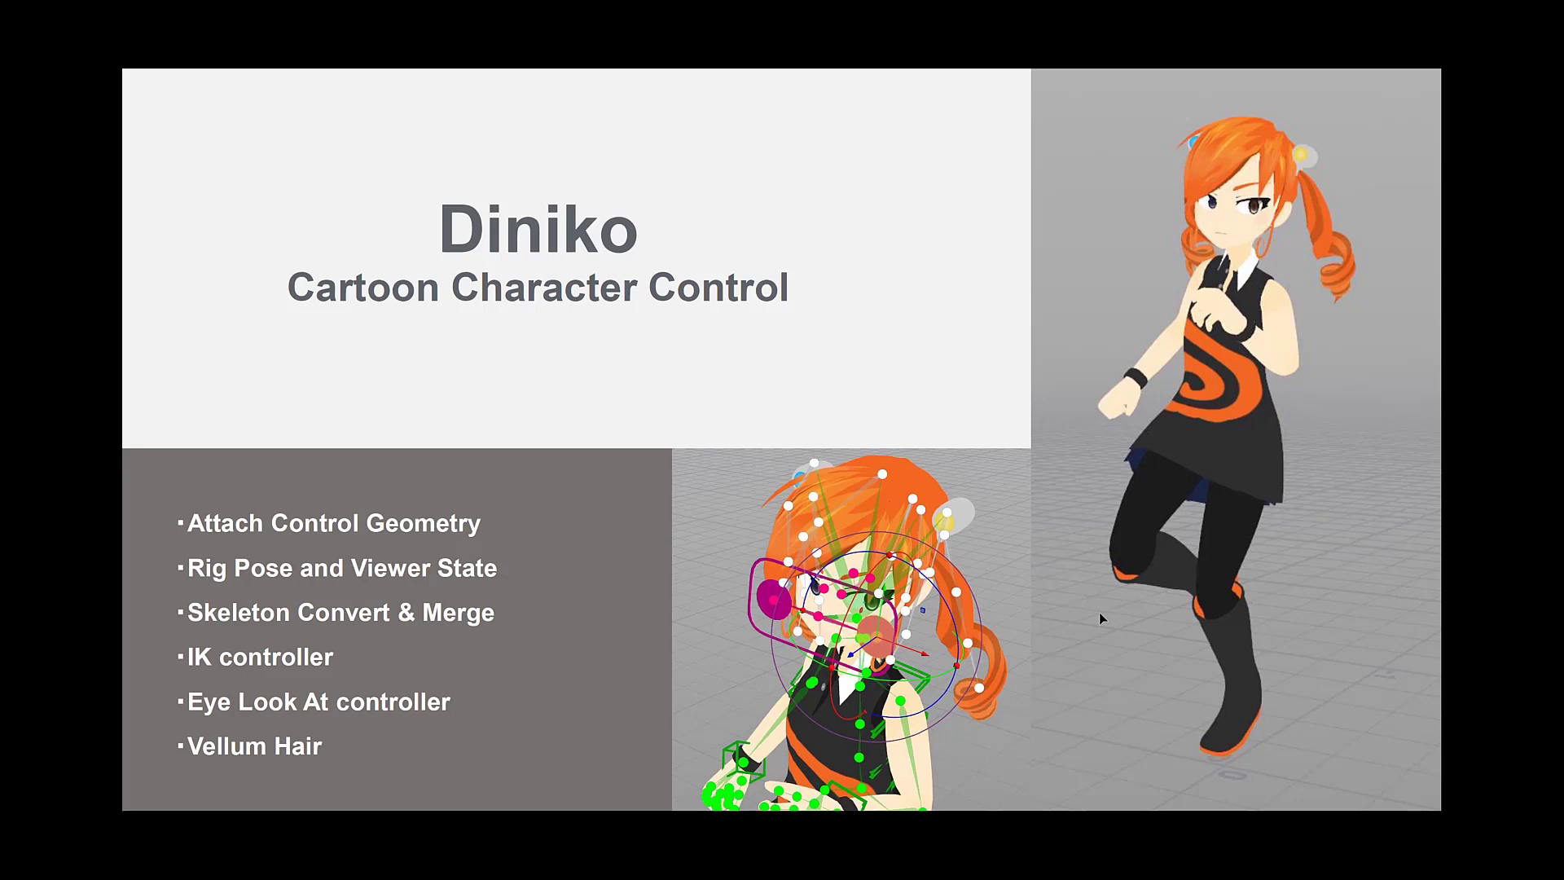
- Advance from the title slide to the slide on Diniko's origin in Japan's Houdini community
key("Right")
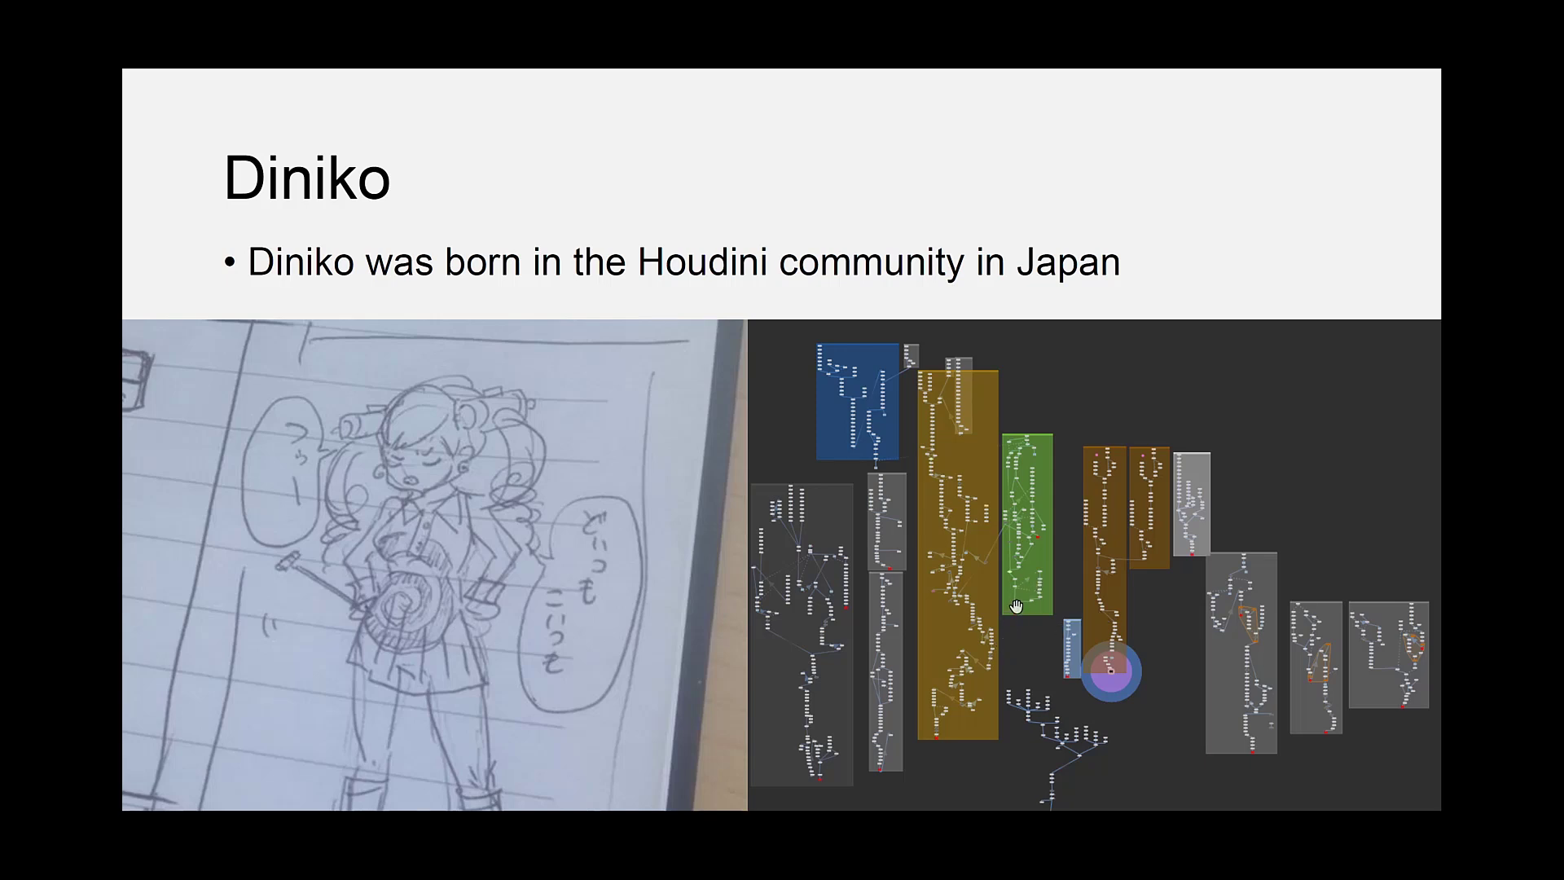
- Advance past the origin slide to diniko54.hip showing Diniko's 60-frame running loop
key("Right")
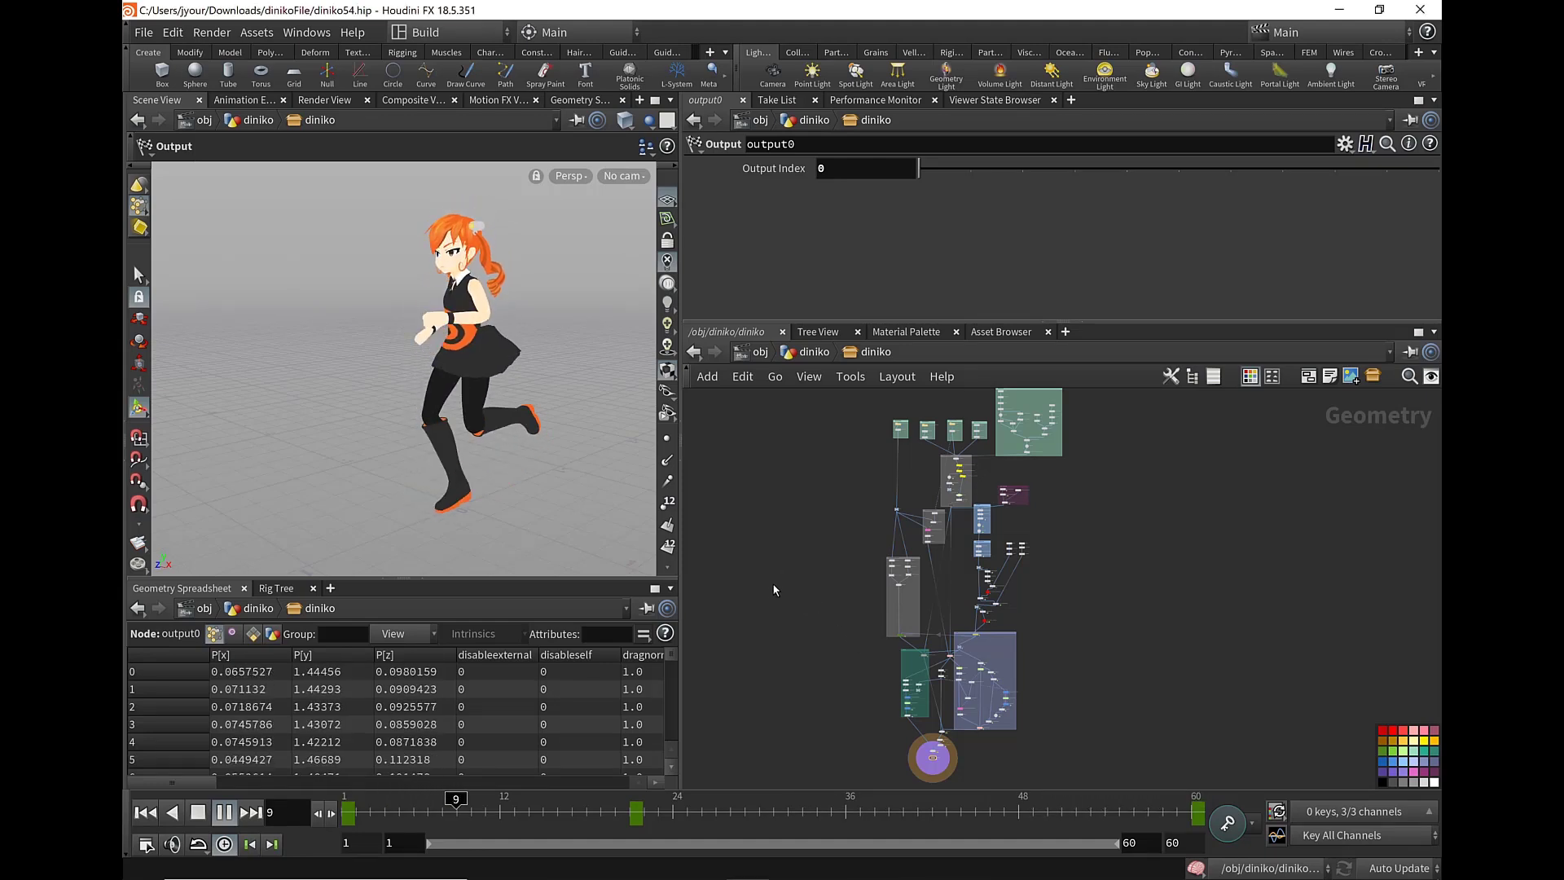
- Rewind to frame 1, go up to /obj, and enter the basic_retarget network
left_click_drag(422, 801, 352, 806)
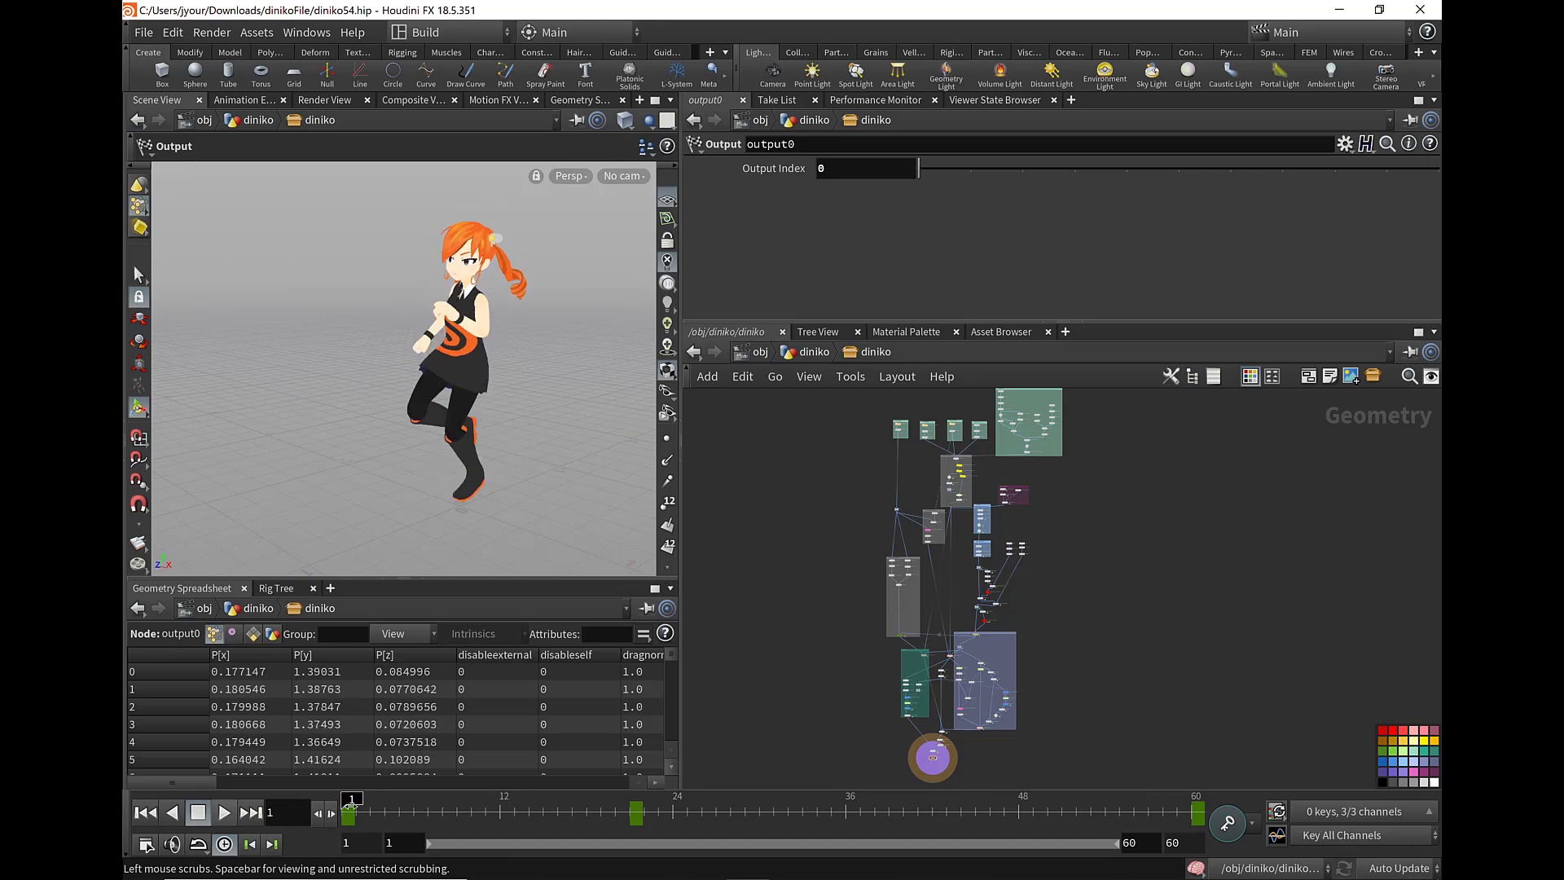
left_click(814, 355)
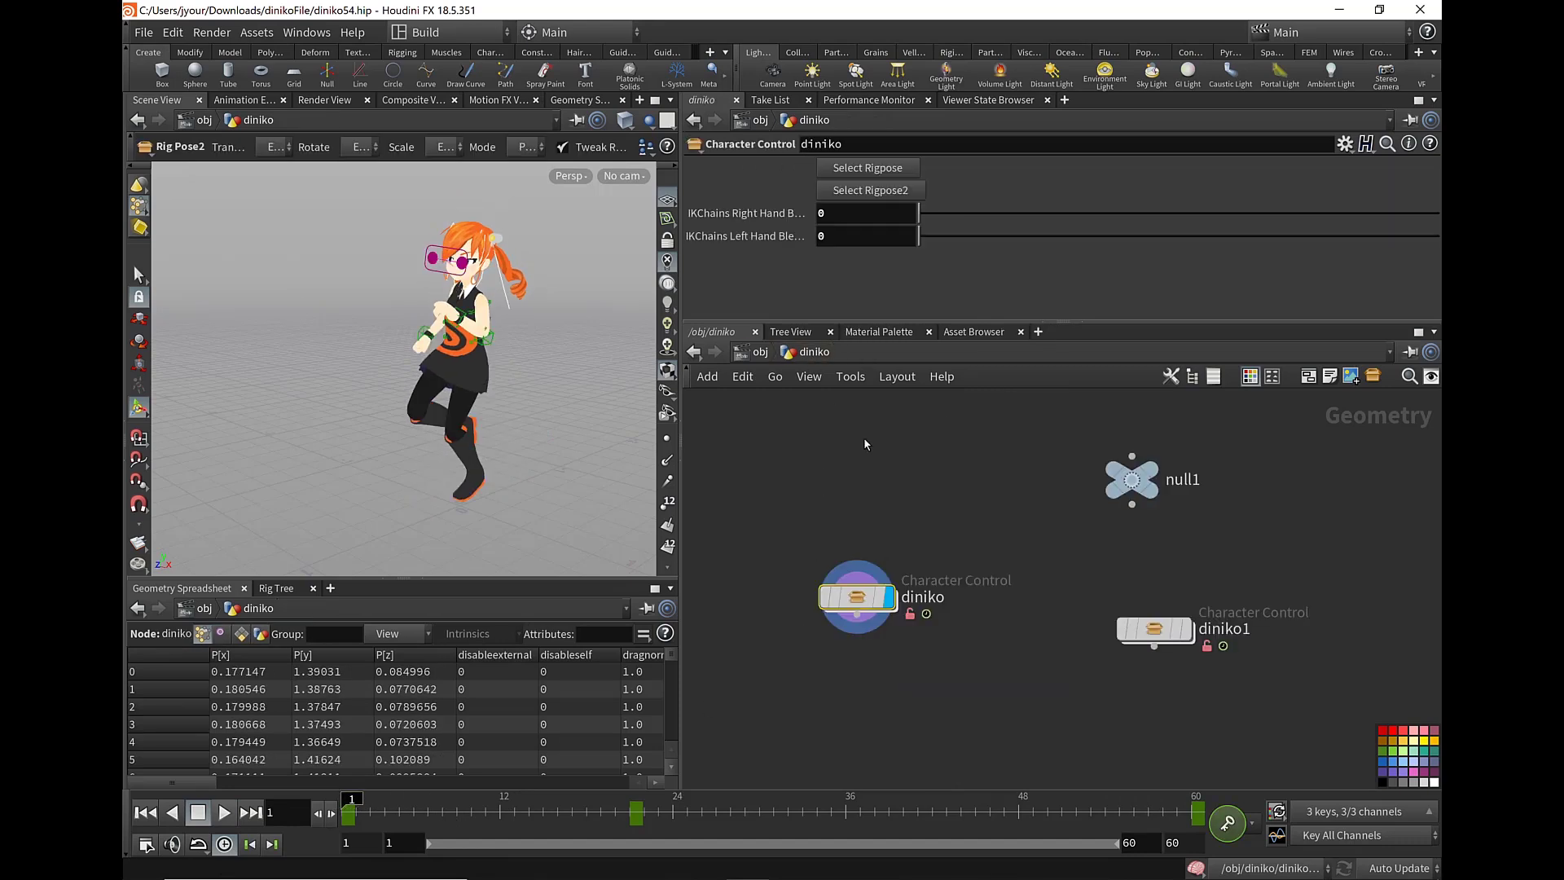
left_click(757, 352)
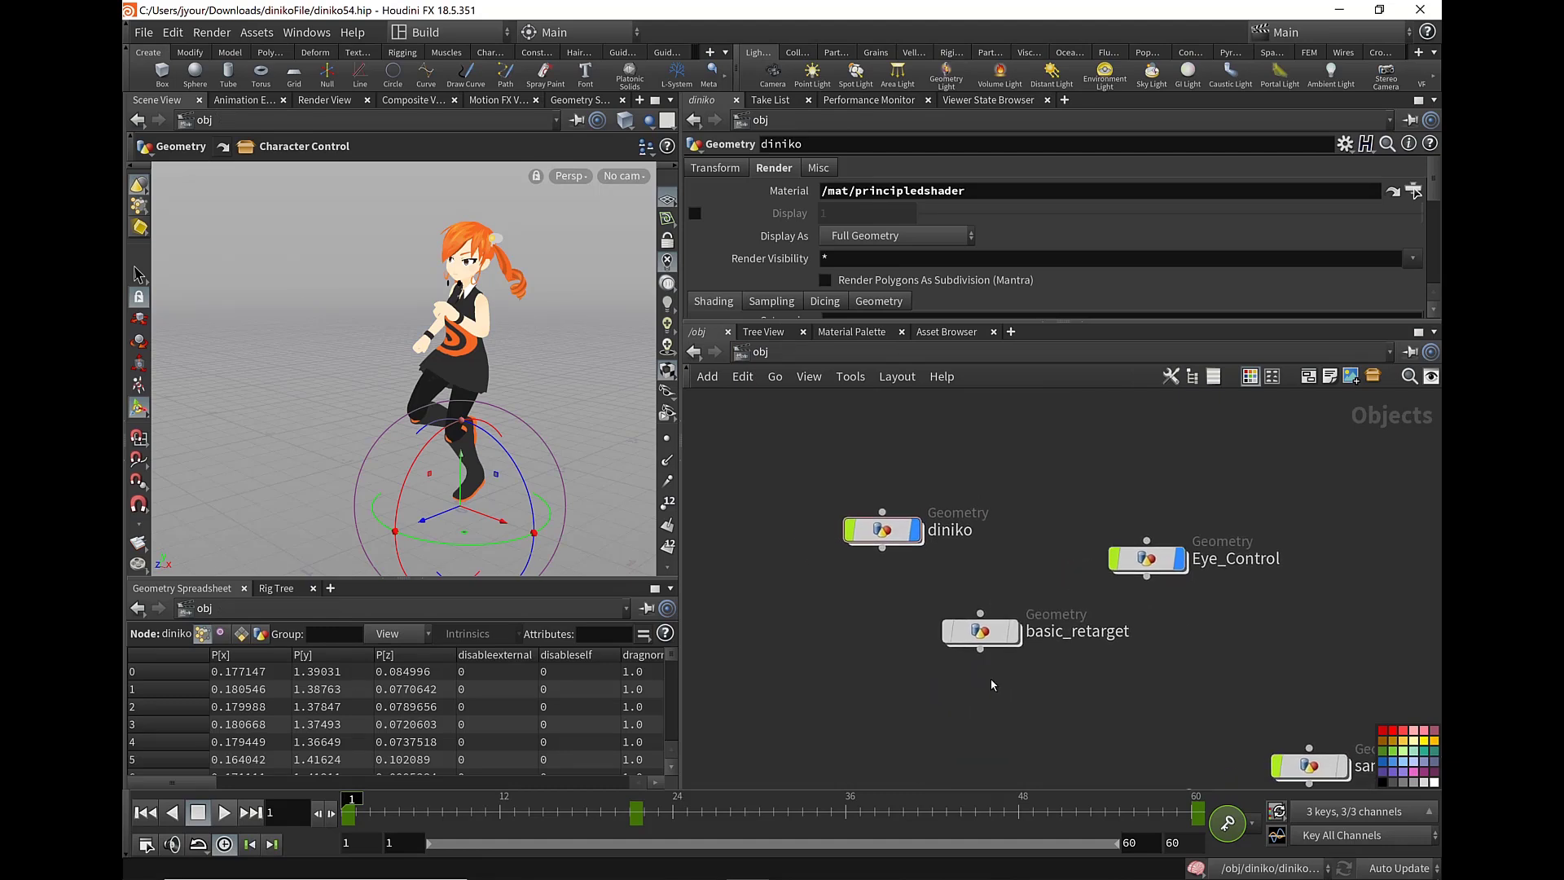
double_click(978, 636)
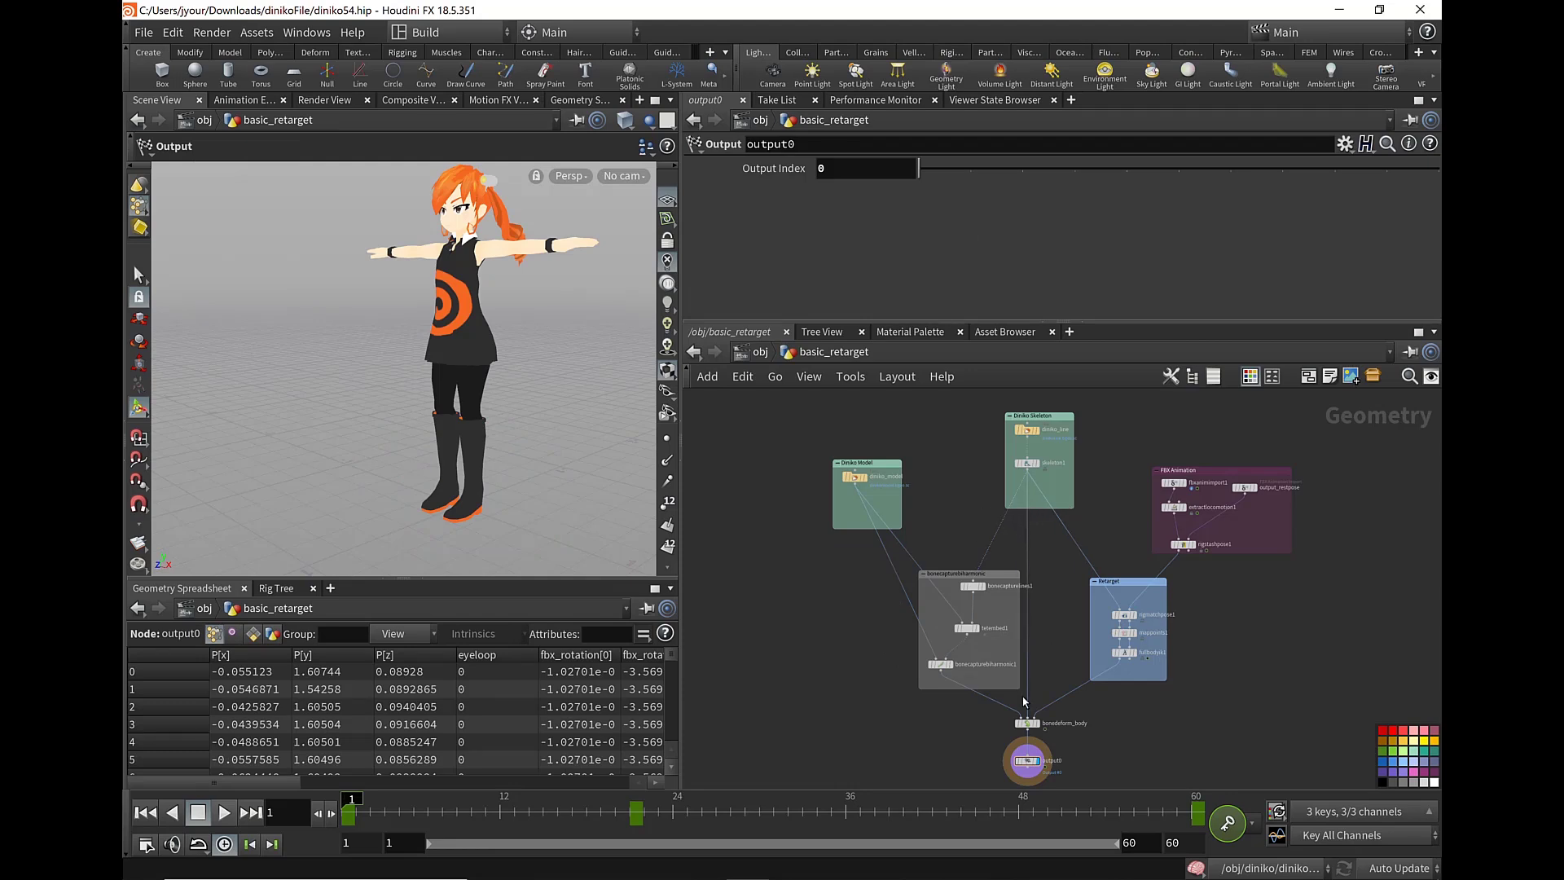
- Play the animation and select the Model, Skeleton, FBX Animation and Retarget nodes in turn
left_click(224, 812)
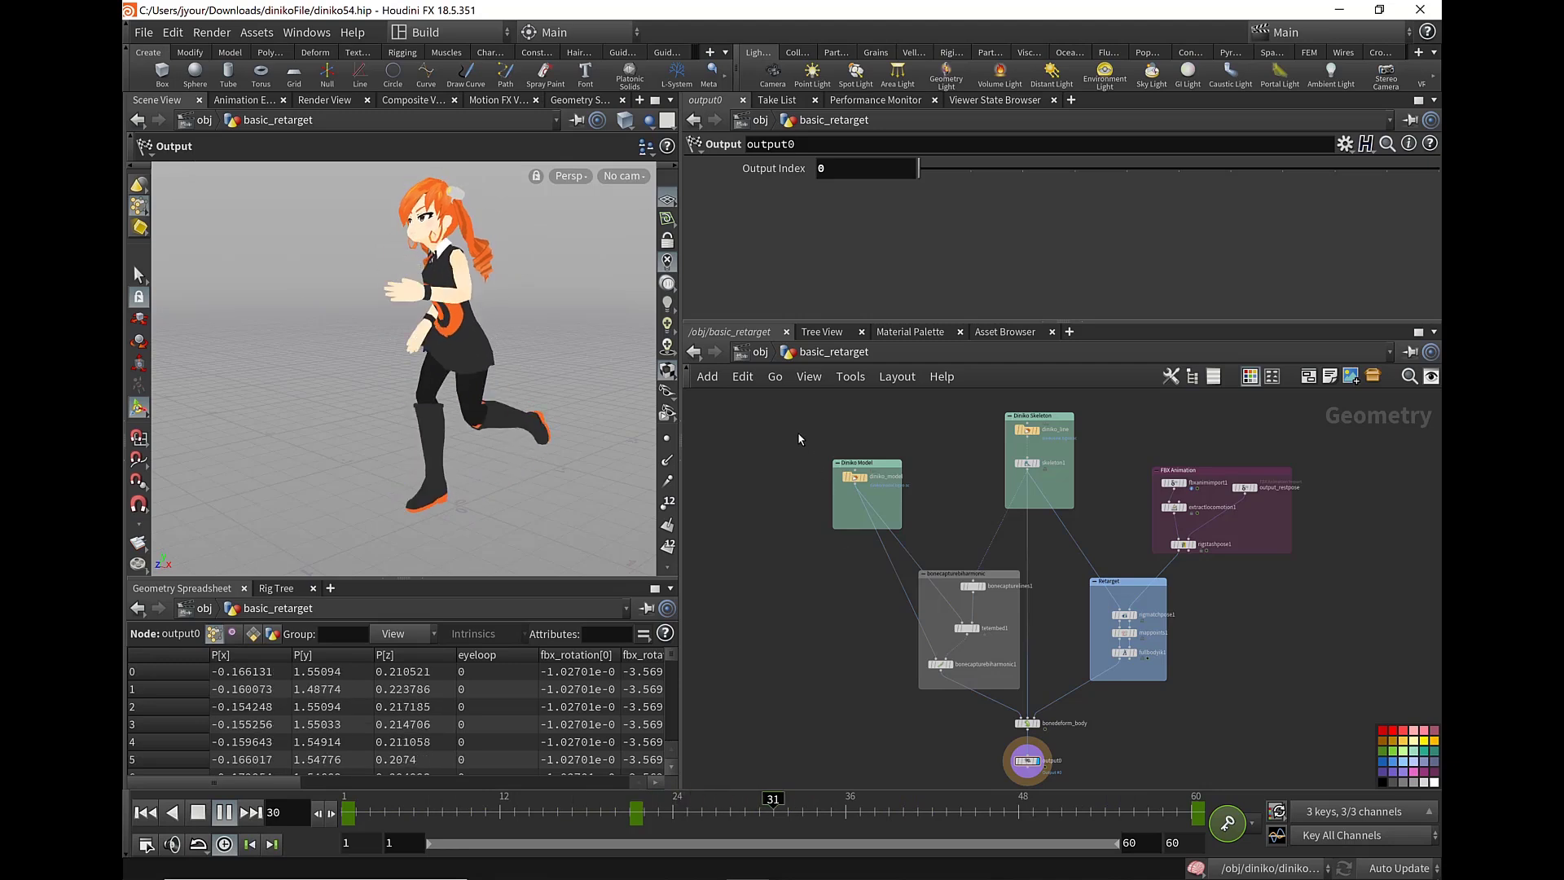
left_click_drag(798, 432, 919, 530)
left_click_drag(953, 412, 1083, 508)
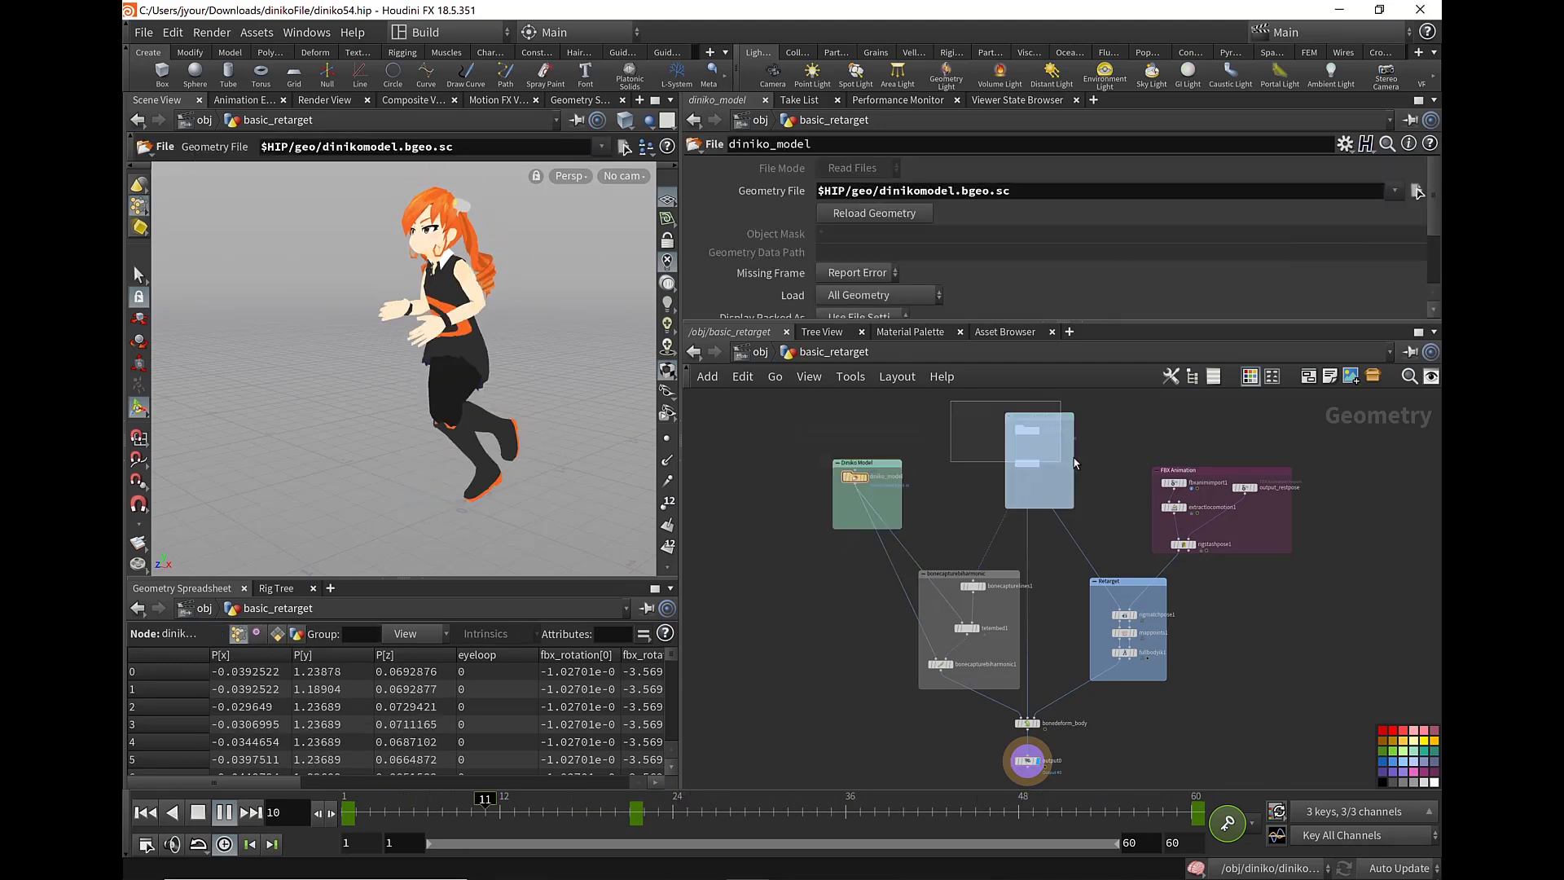
left_click_drag(1378, 436, 1124, 567)
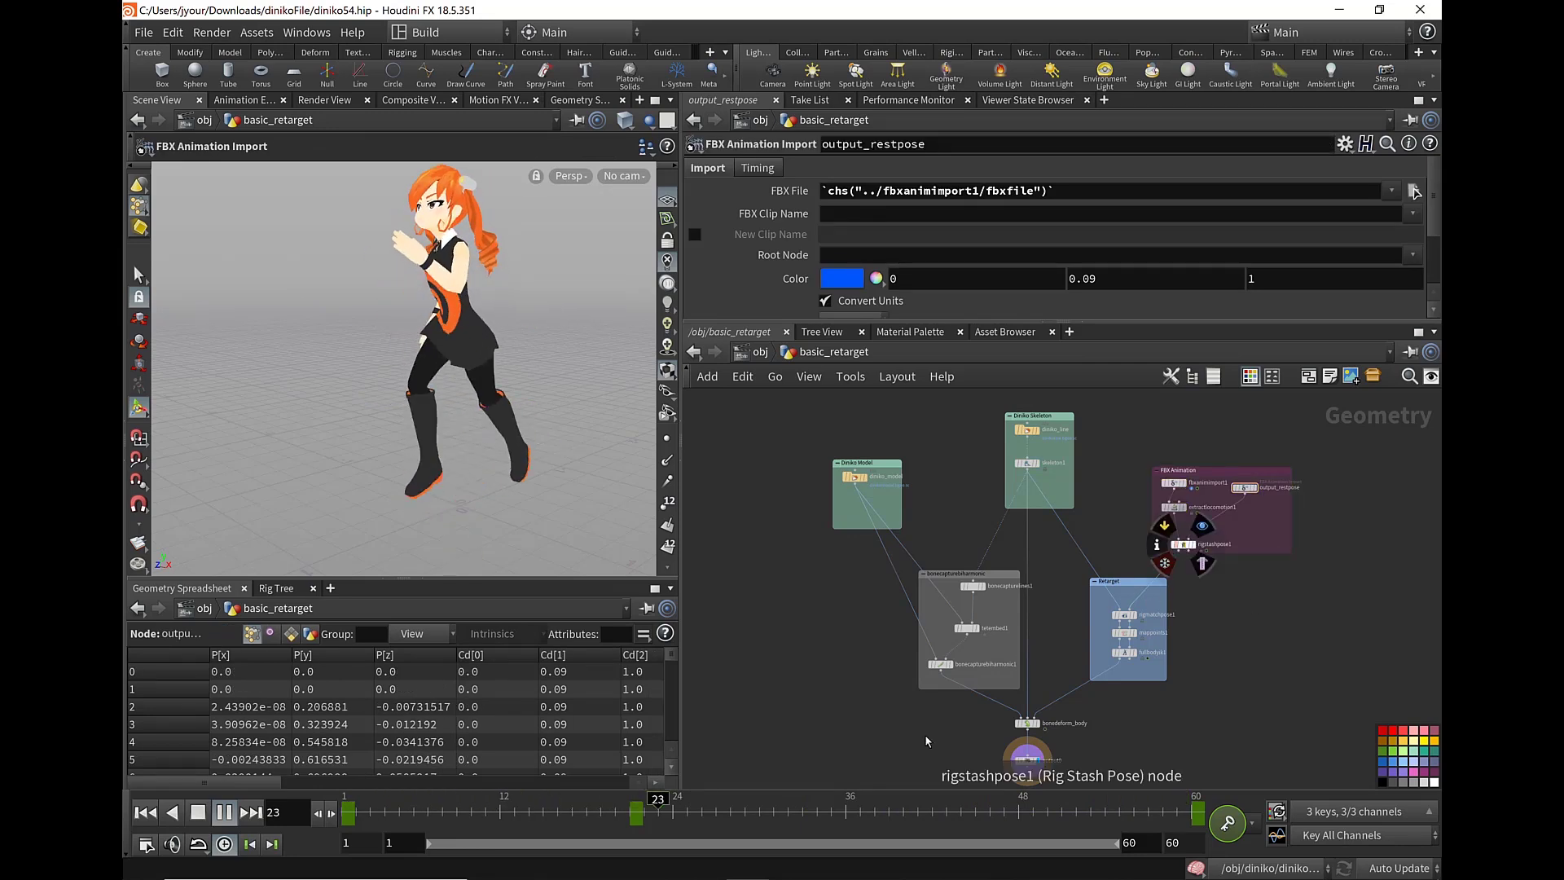
left_click_drag(1222, 719, 1079, 566)
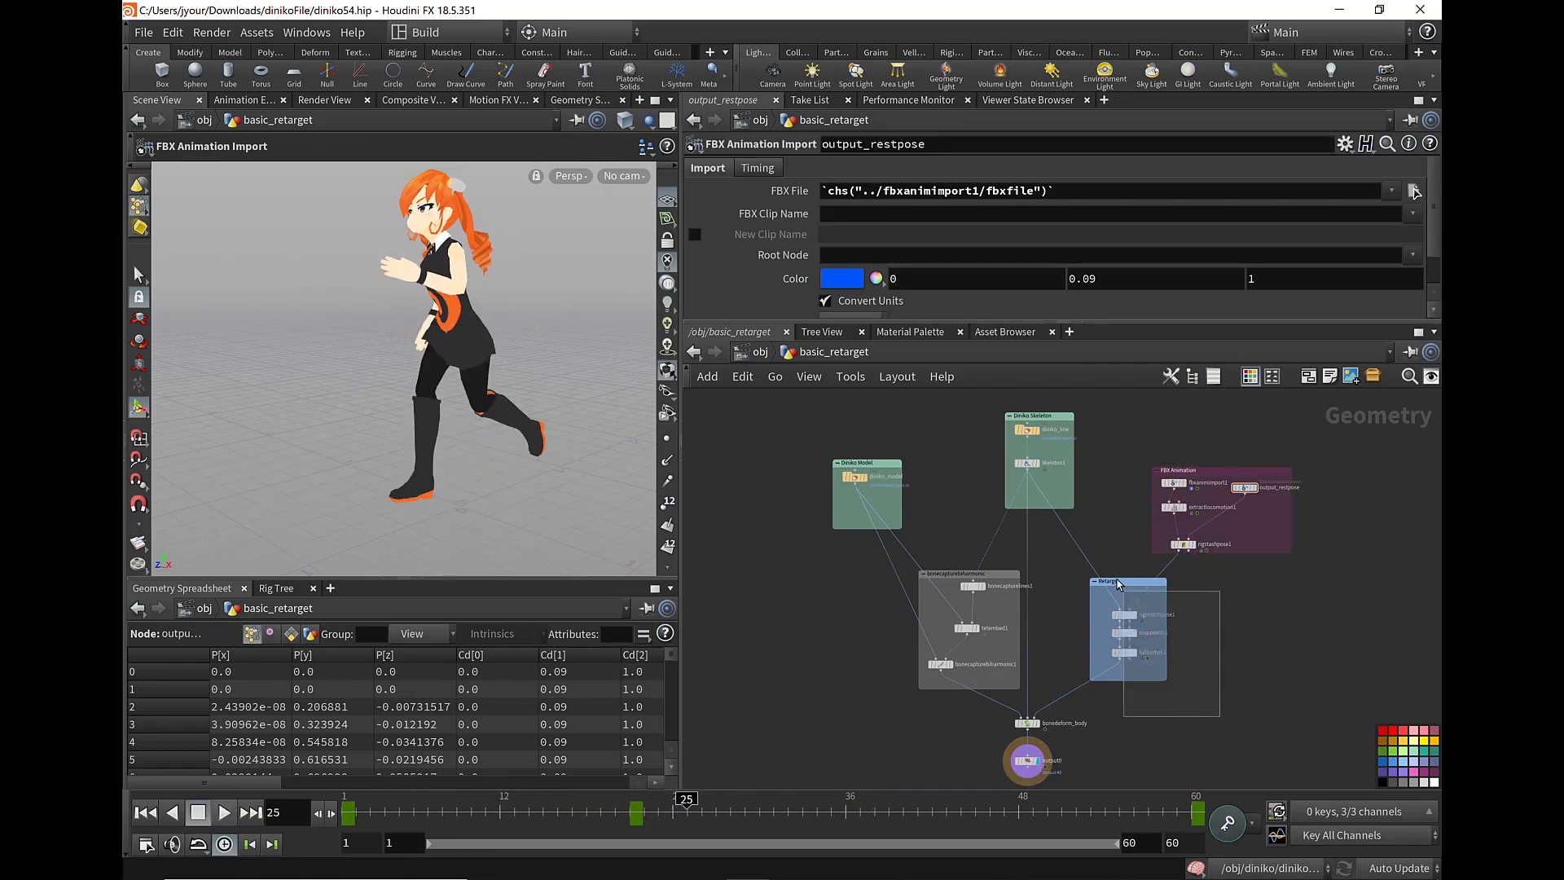
- Scrub the timeline, replay the animation, then stop back at frame 1
left_click_drag(575, 806, 267, 807)
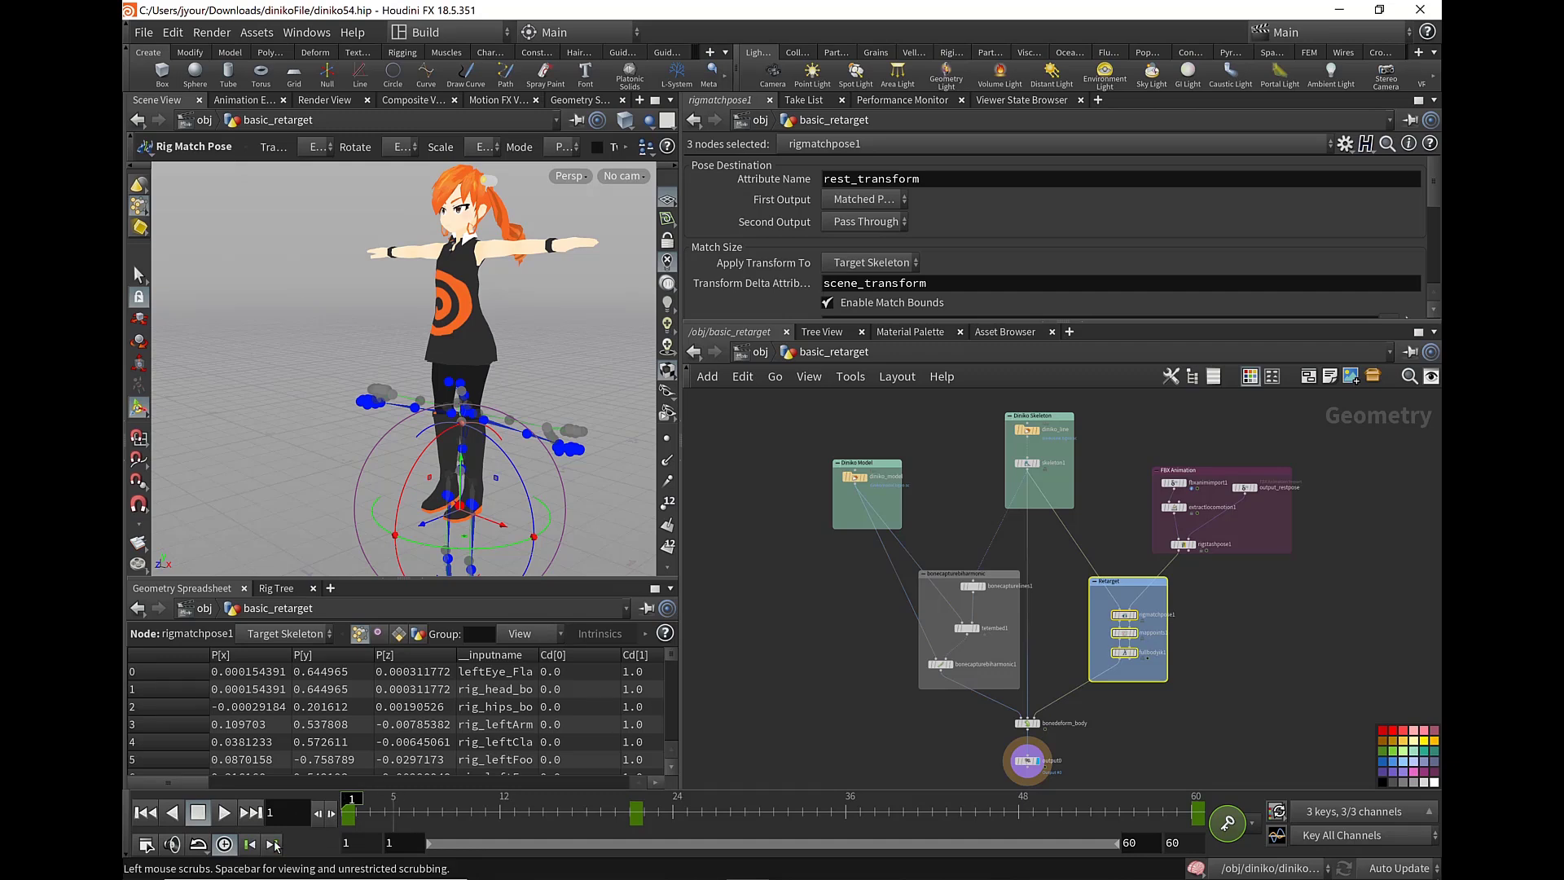
left_click(224, 812)
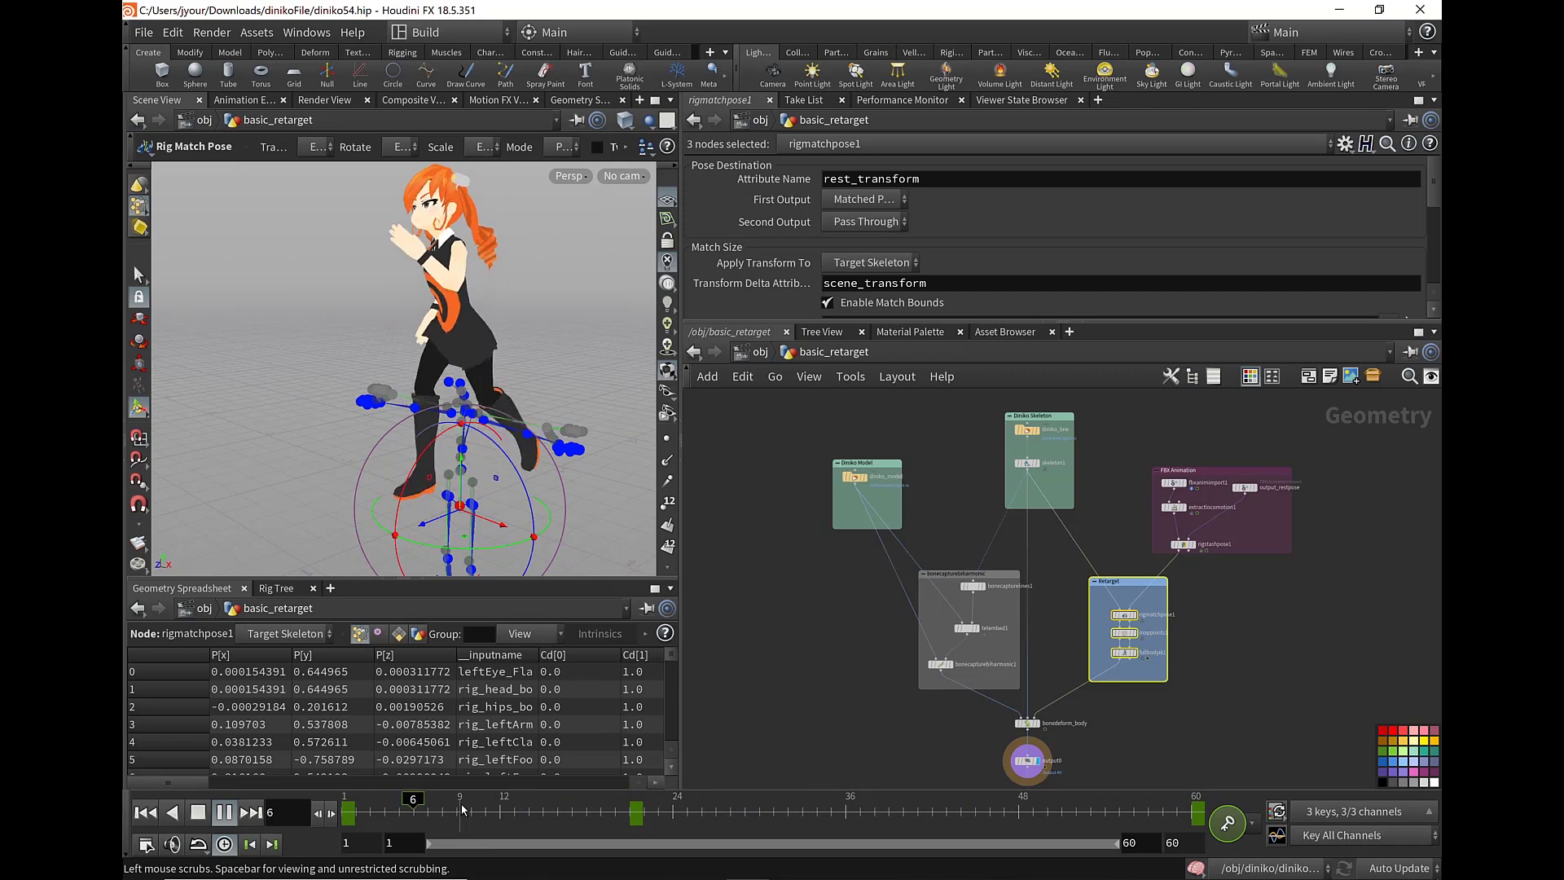
left_click(227, 807)
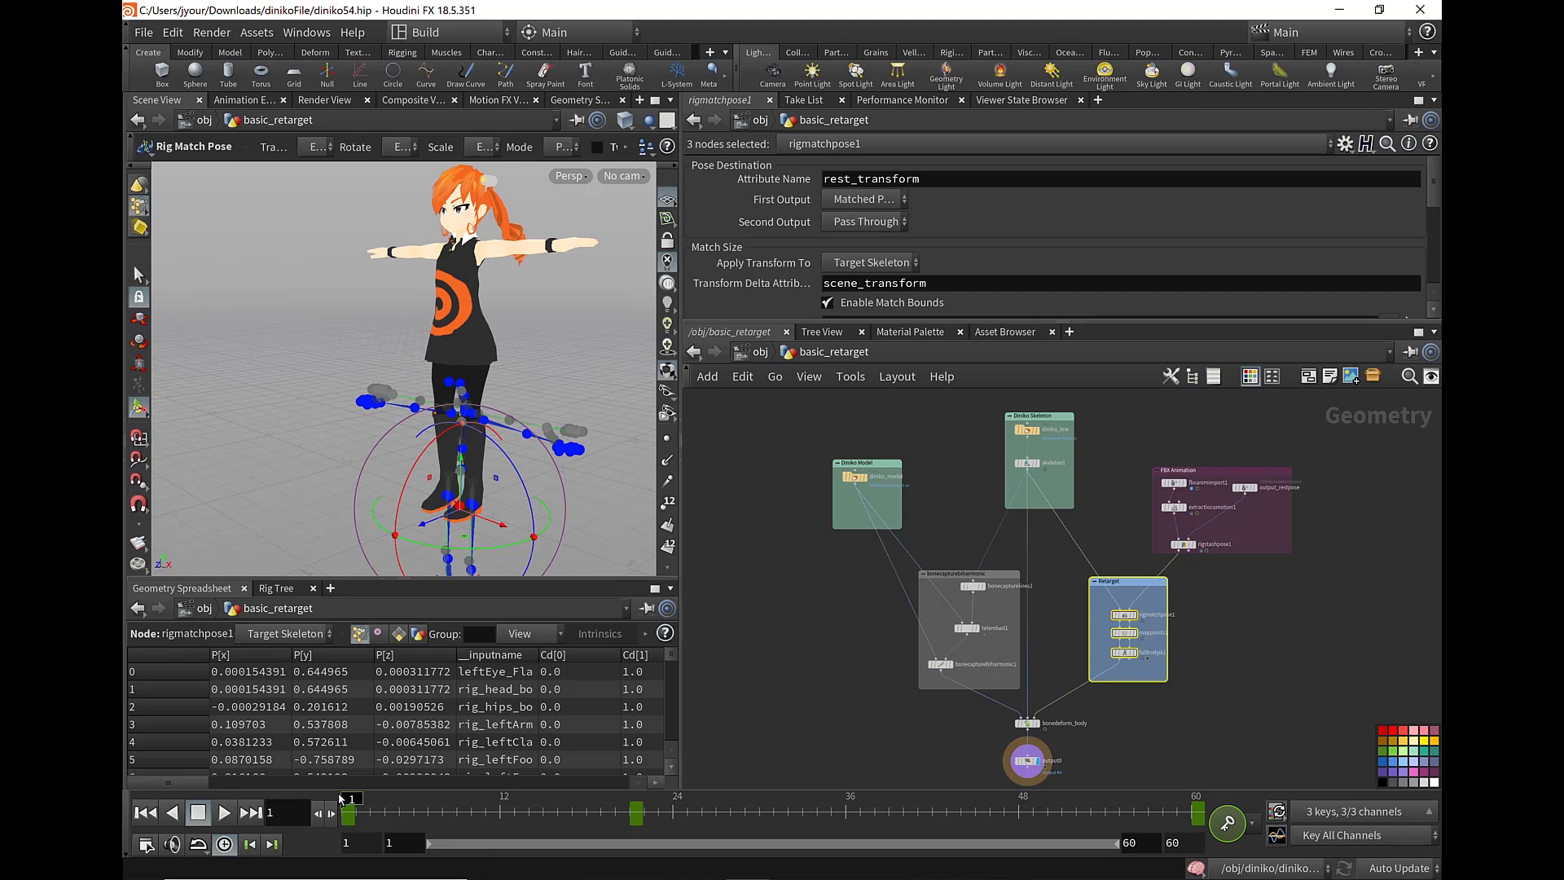
- Display skeleton1's bones, then enter diniko1 and view bonedeform_body's settings
scroll(1063, 452, "up", 1)
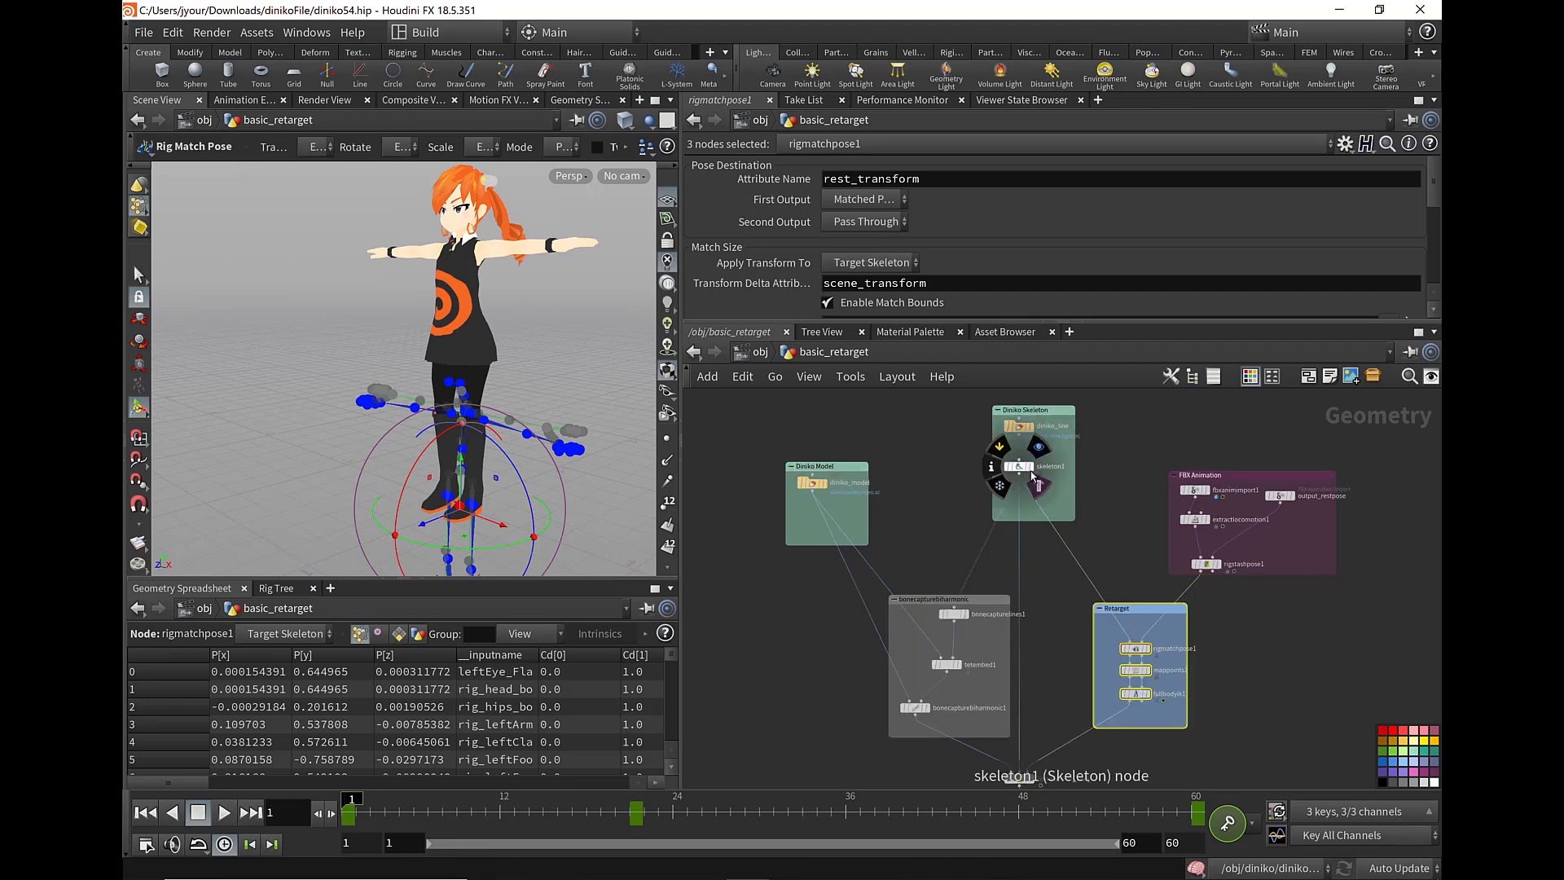
left_click(1034, 481)
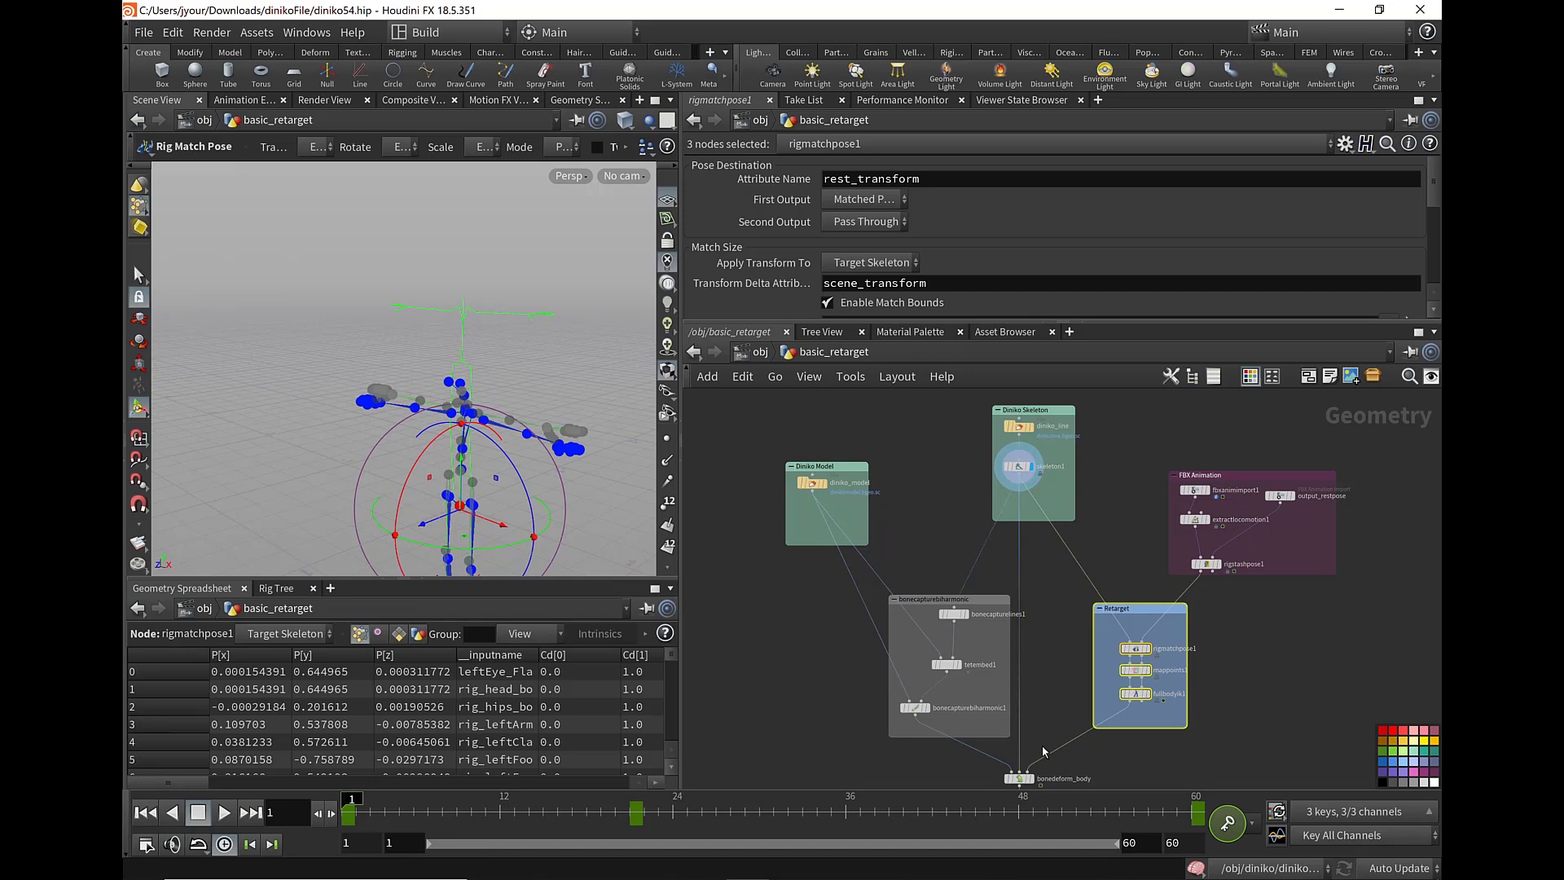
left_click(1042, 750)
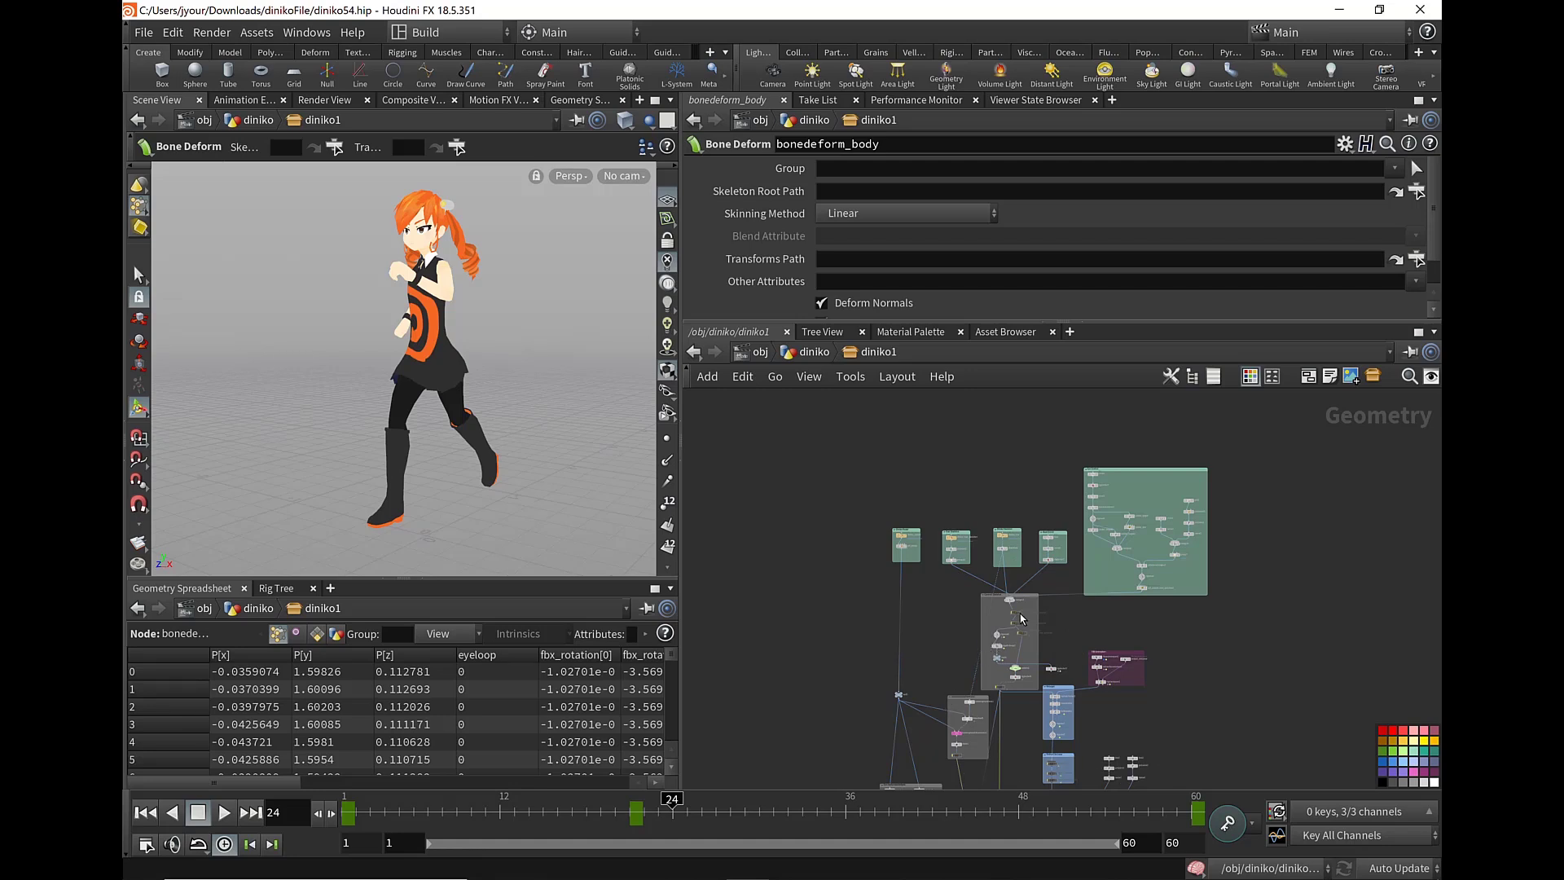
- Display and inspect the diniko_hair_skeleton file node and the diniko_line skeleton node
scroll(1020, 619, "up", 2)
scroll(1059, 607, "up", 1)
scroll(1071, 603, "up", 1)
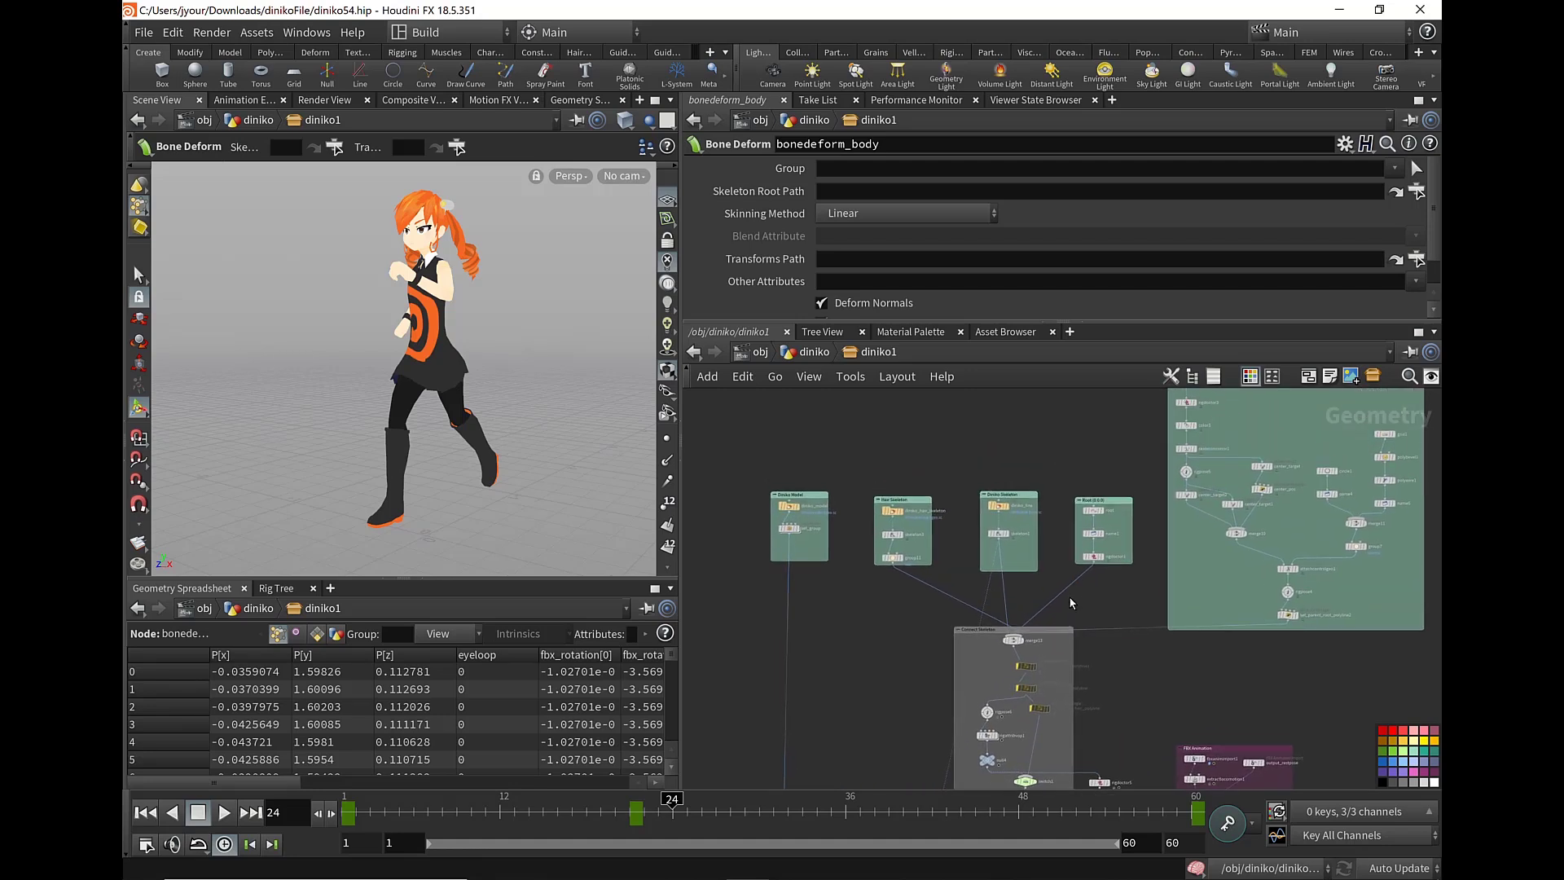
scroll(912, 505, "up", 2)
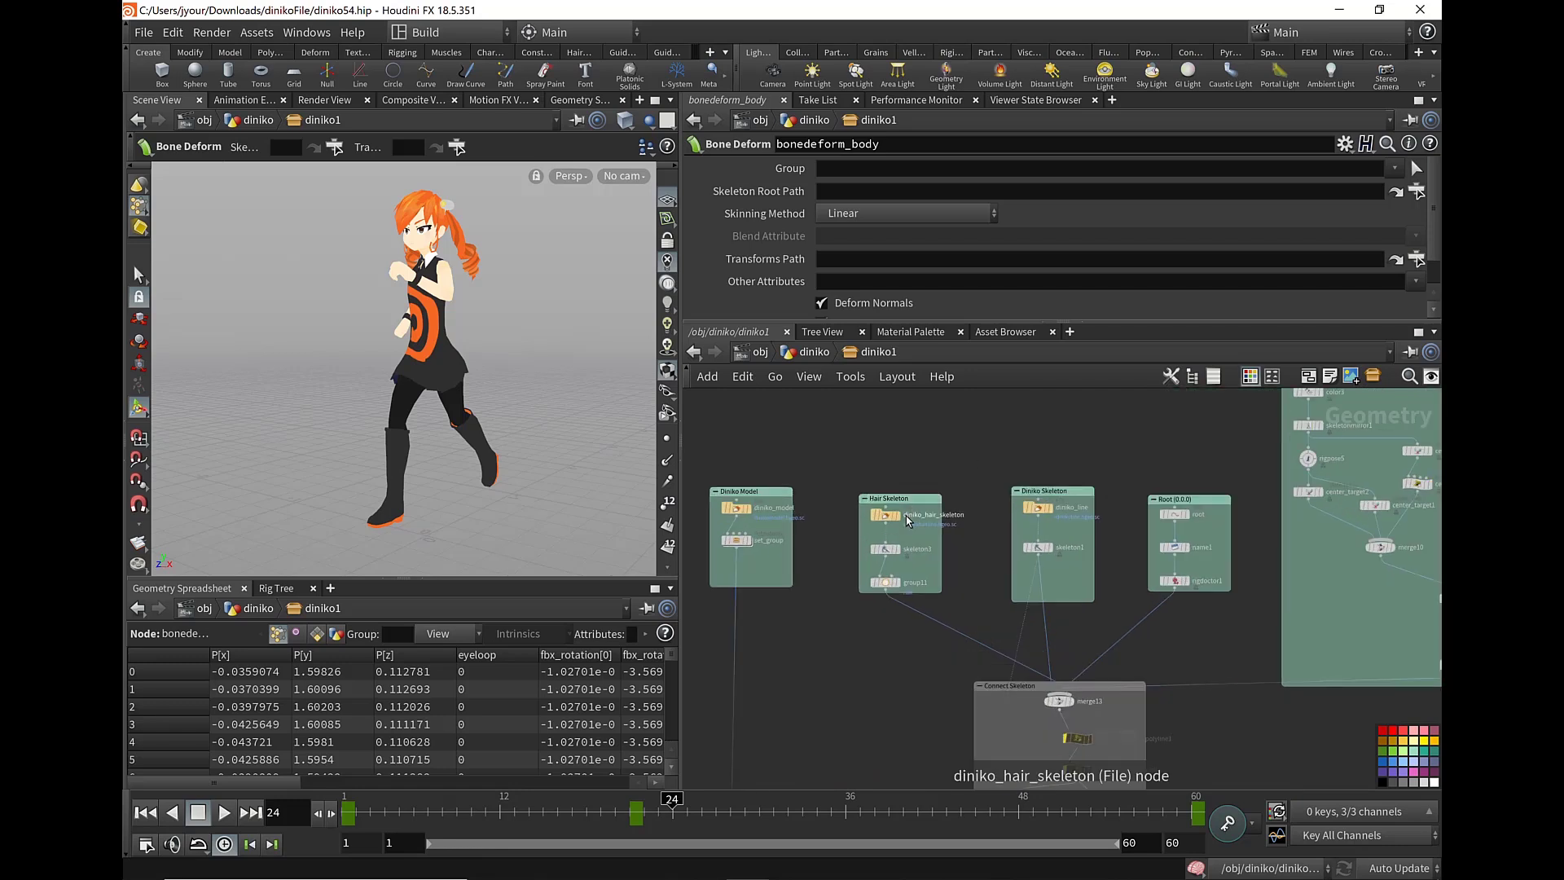
left_click(896, 515)
left_click(896, 513)
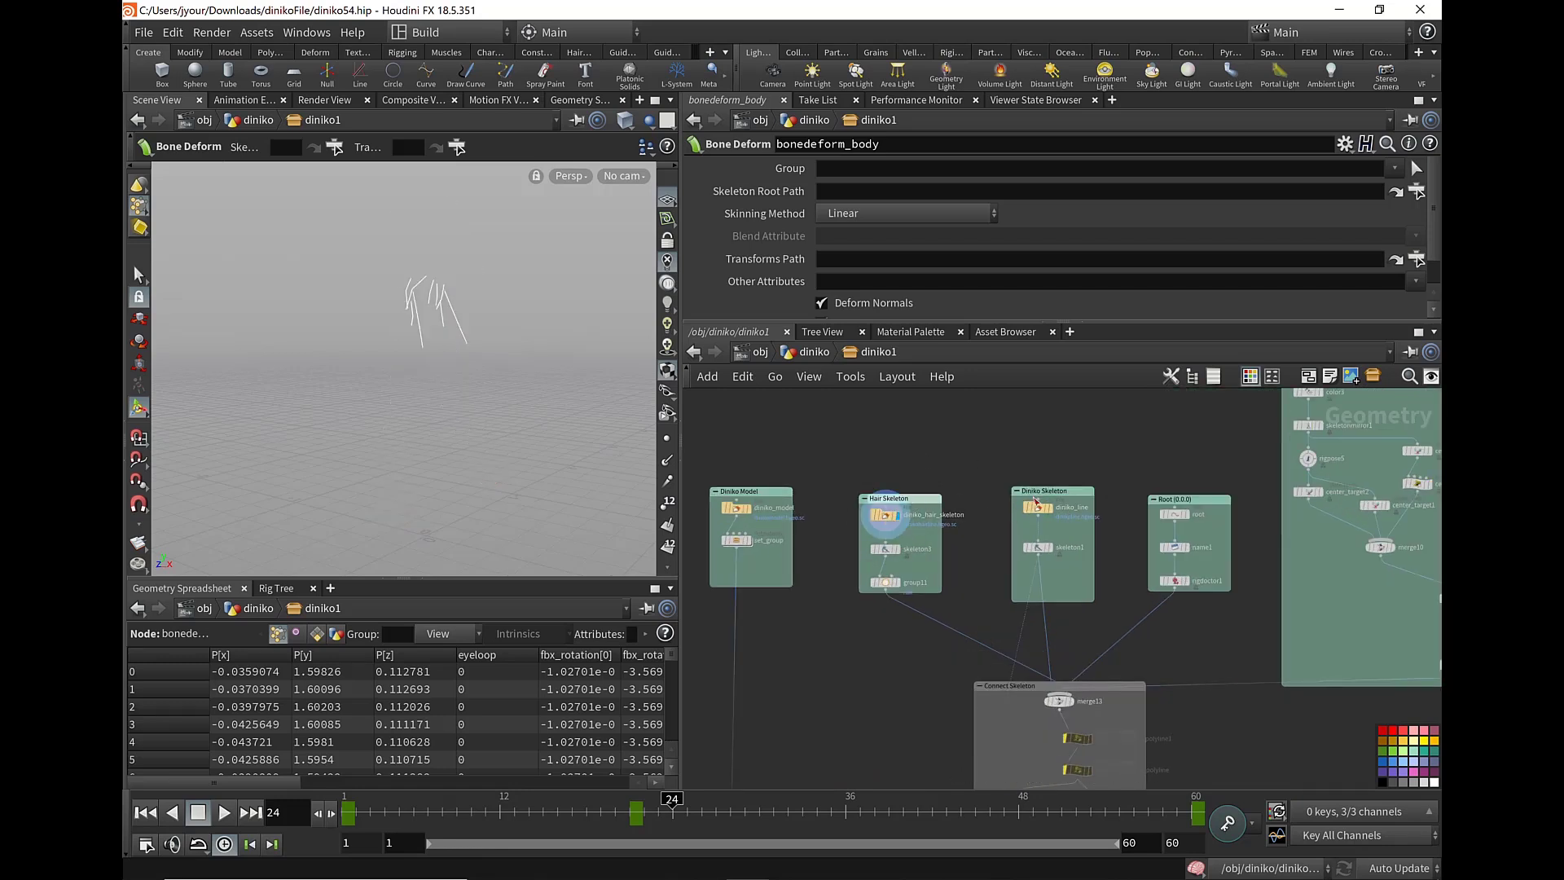
left_click(886, 516)
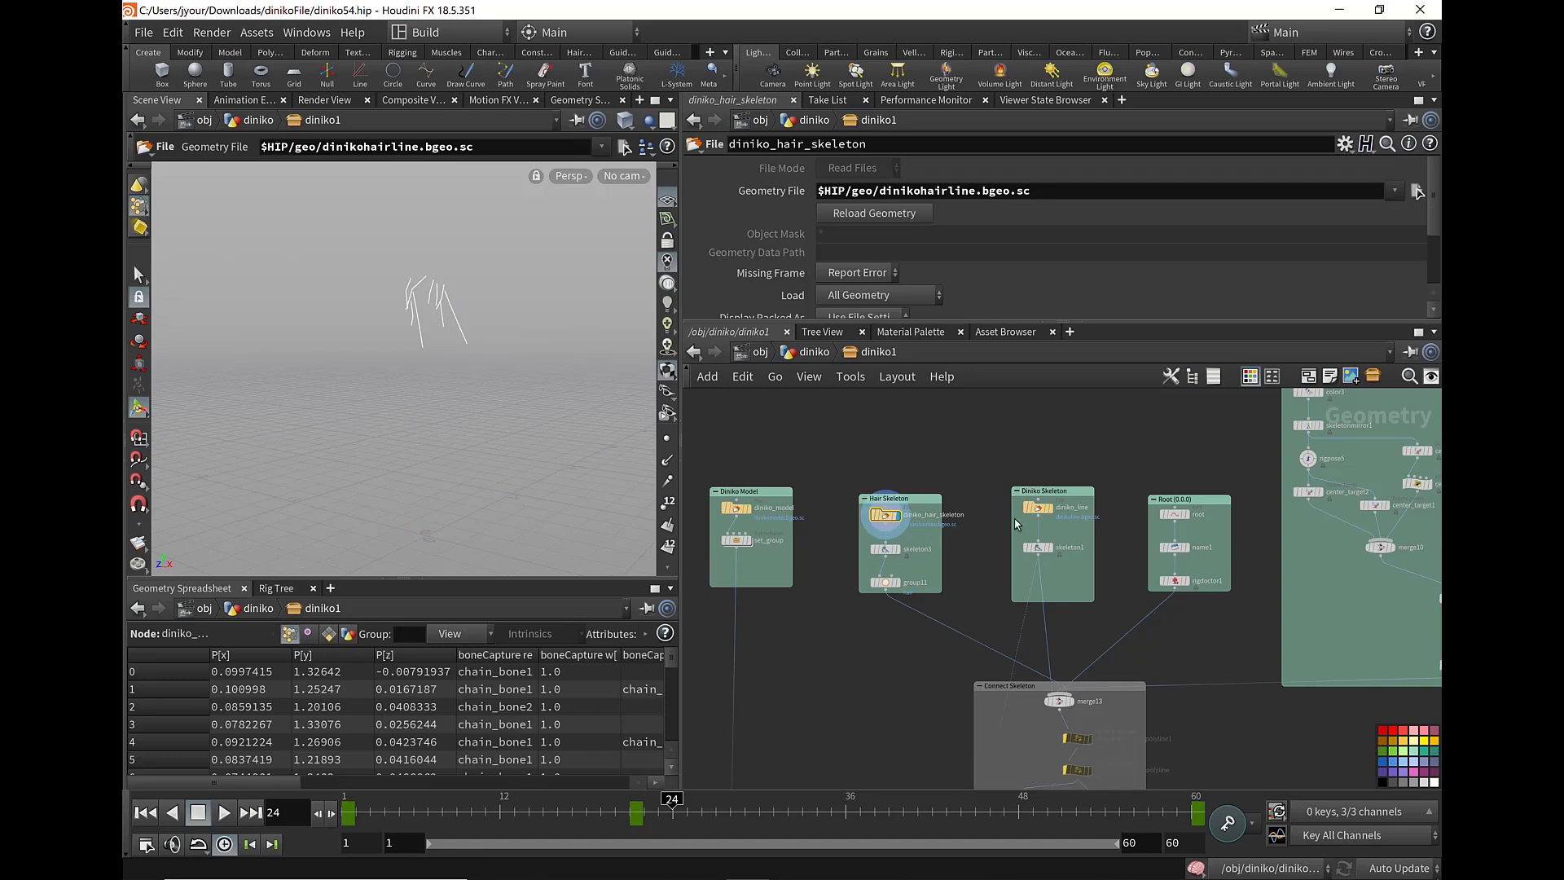
left_click(1051, 512)
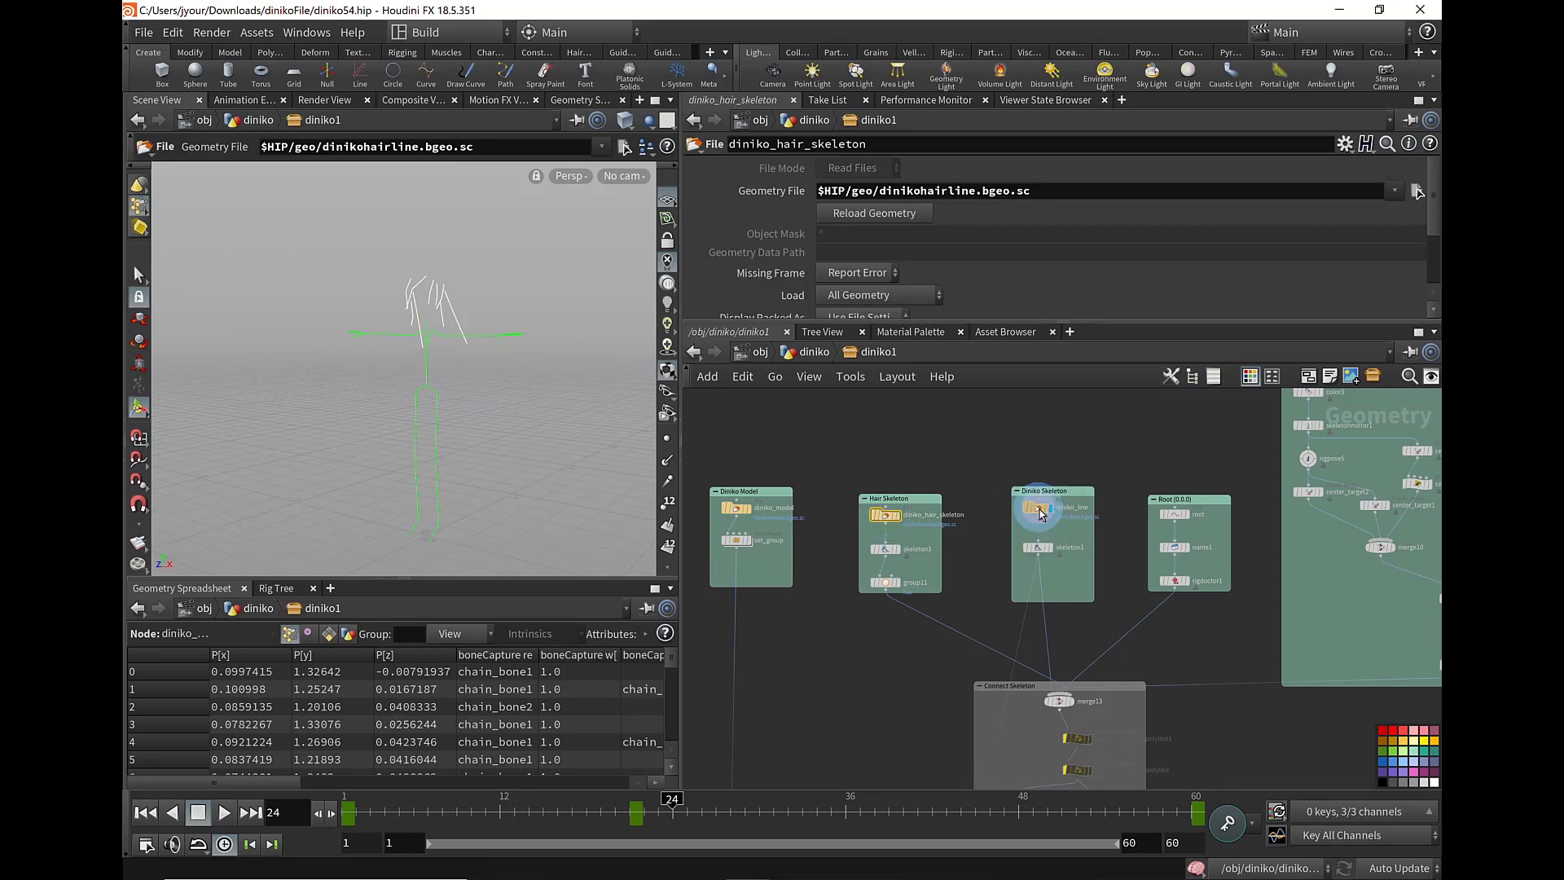
- Inspect the root point node, then display set_parent_root_polyline2 in the Eye Control group
middle_click_drag(1165, 440, 1028, 405)
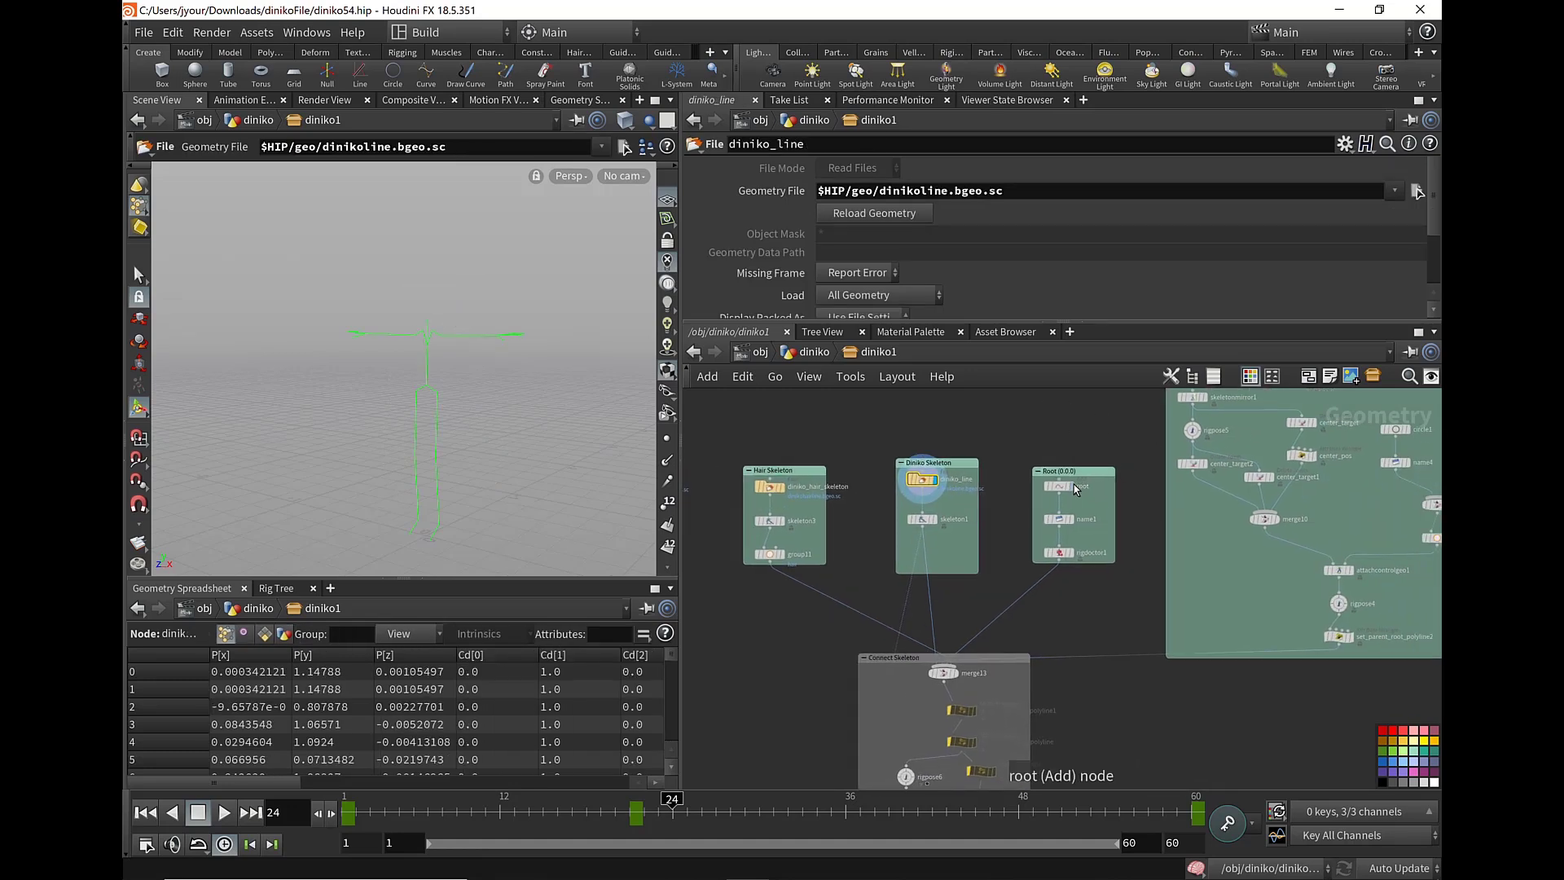
left_click(1059, 487)
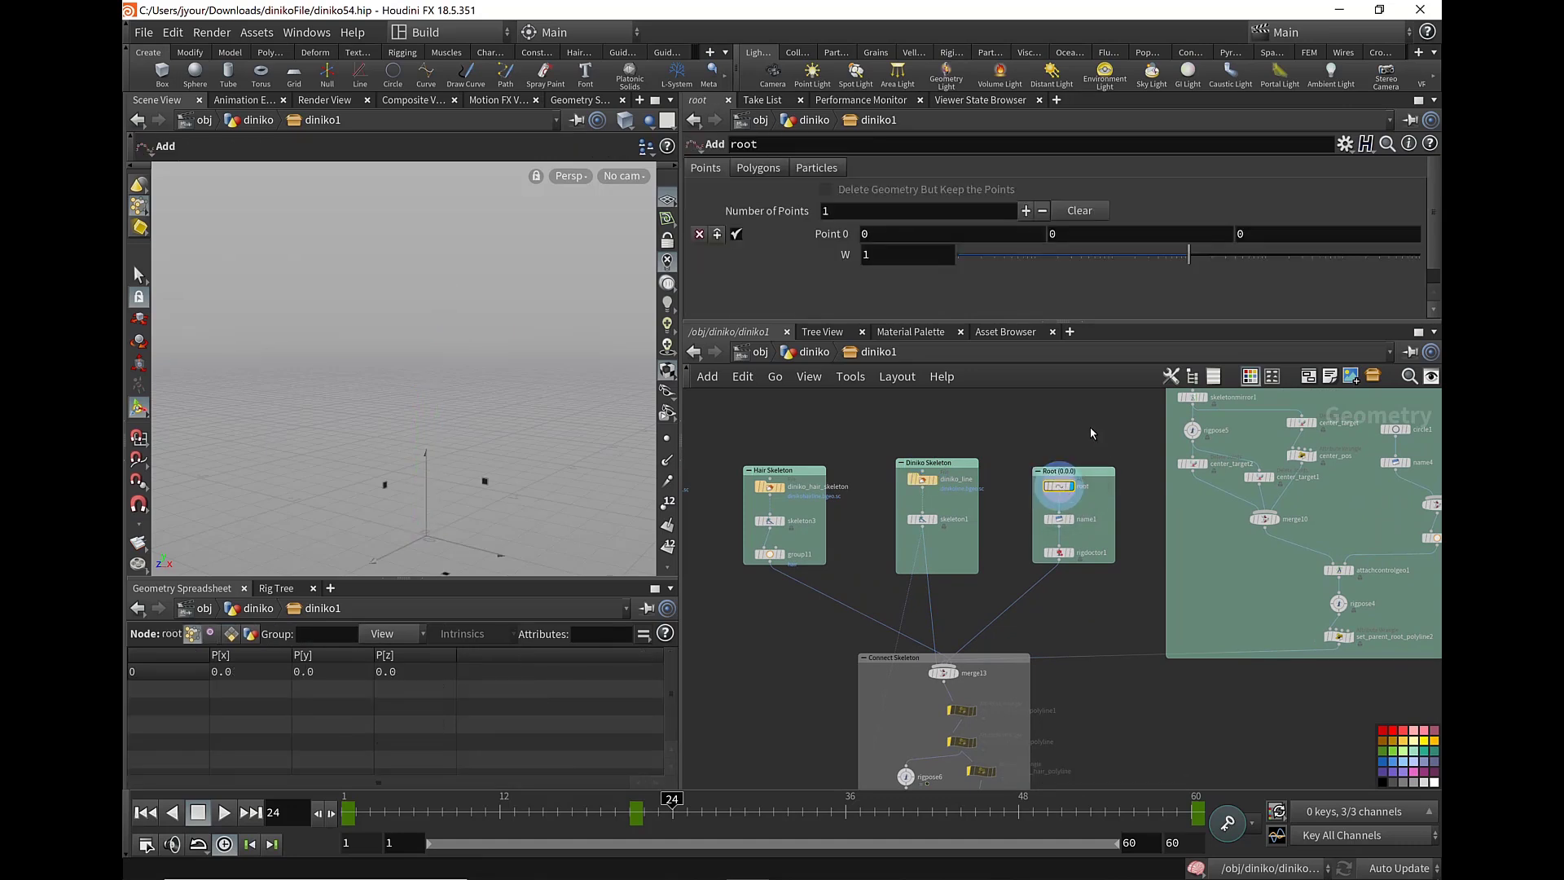
mouse_move(1100, 432)
middle_mouse_down()
mouse_move(1028, 427)
mouse_move(909, 548)
middle_mouse_up()
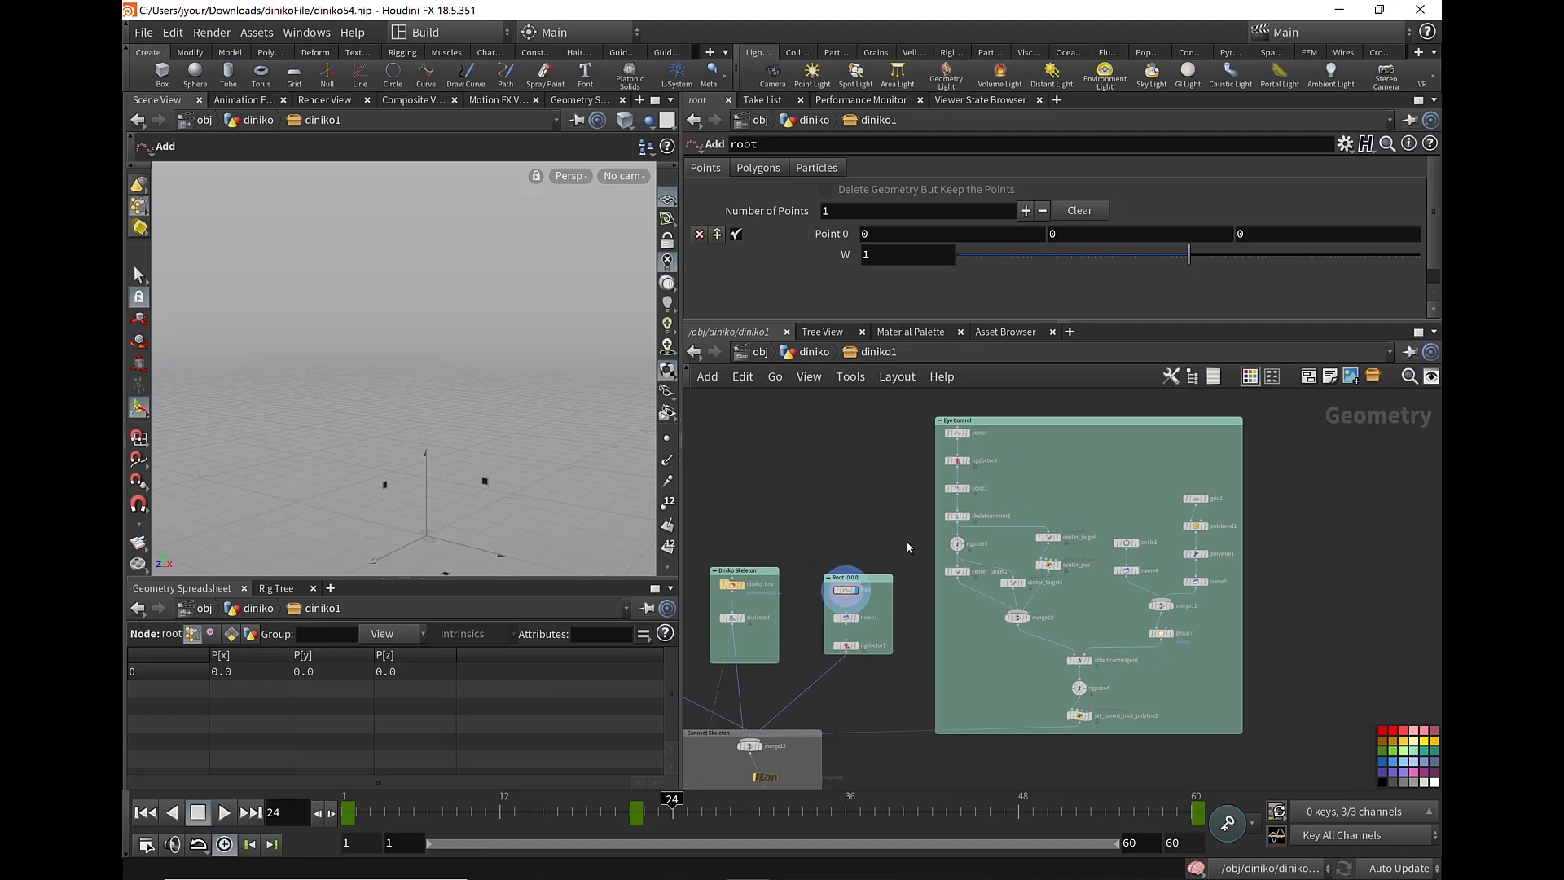
scroll(958, 480, "up", 2)
middle_click_drag(992, 708, 969, 618)
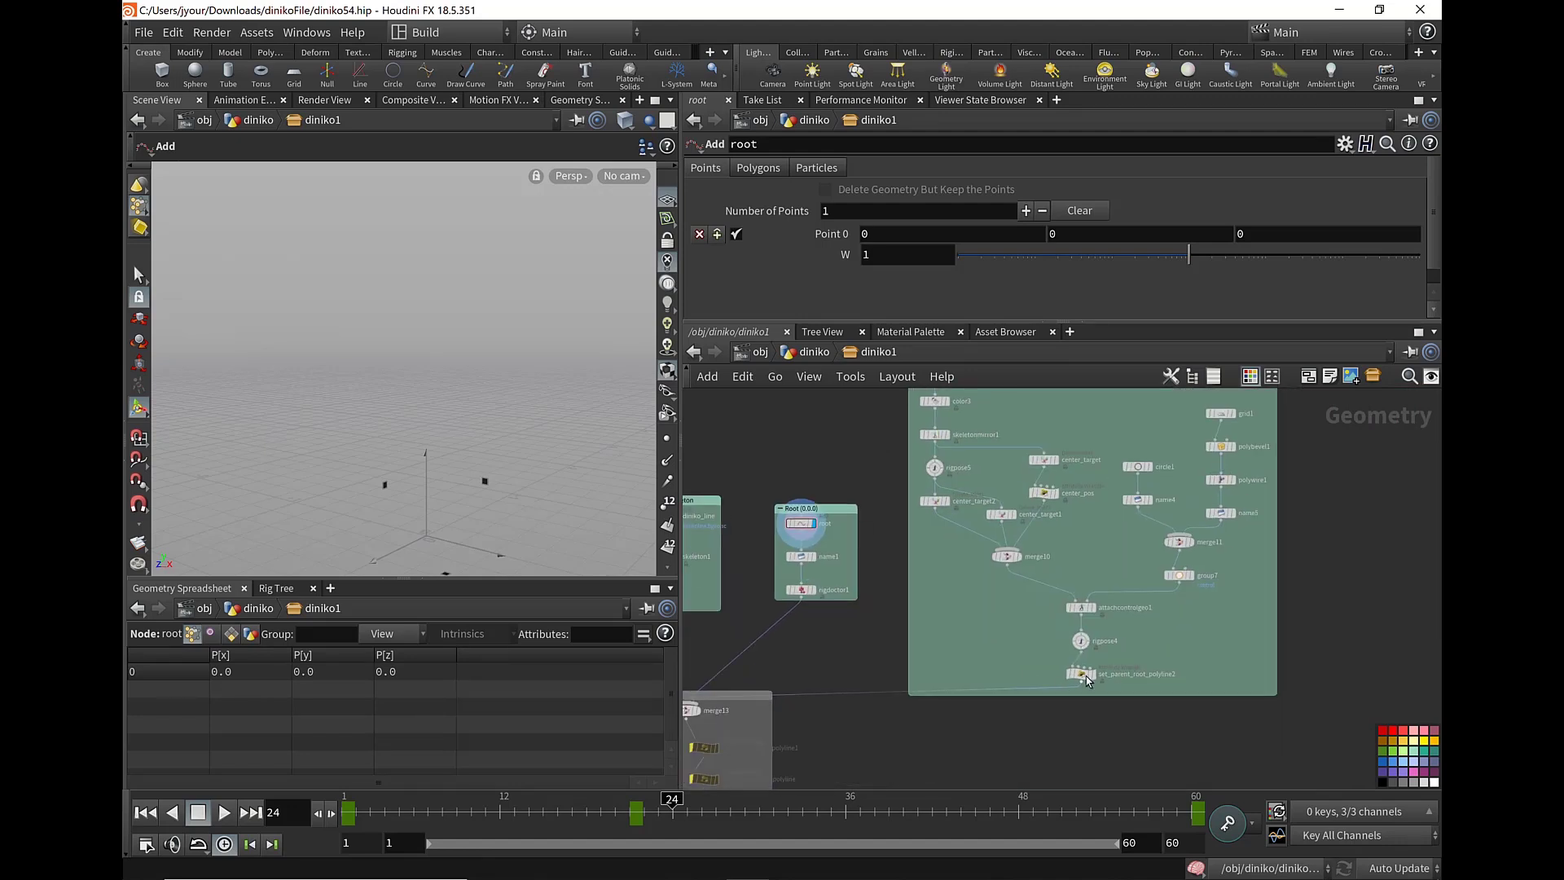
left_click(1099, 687)
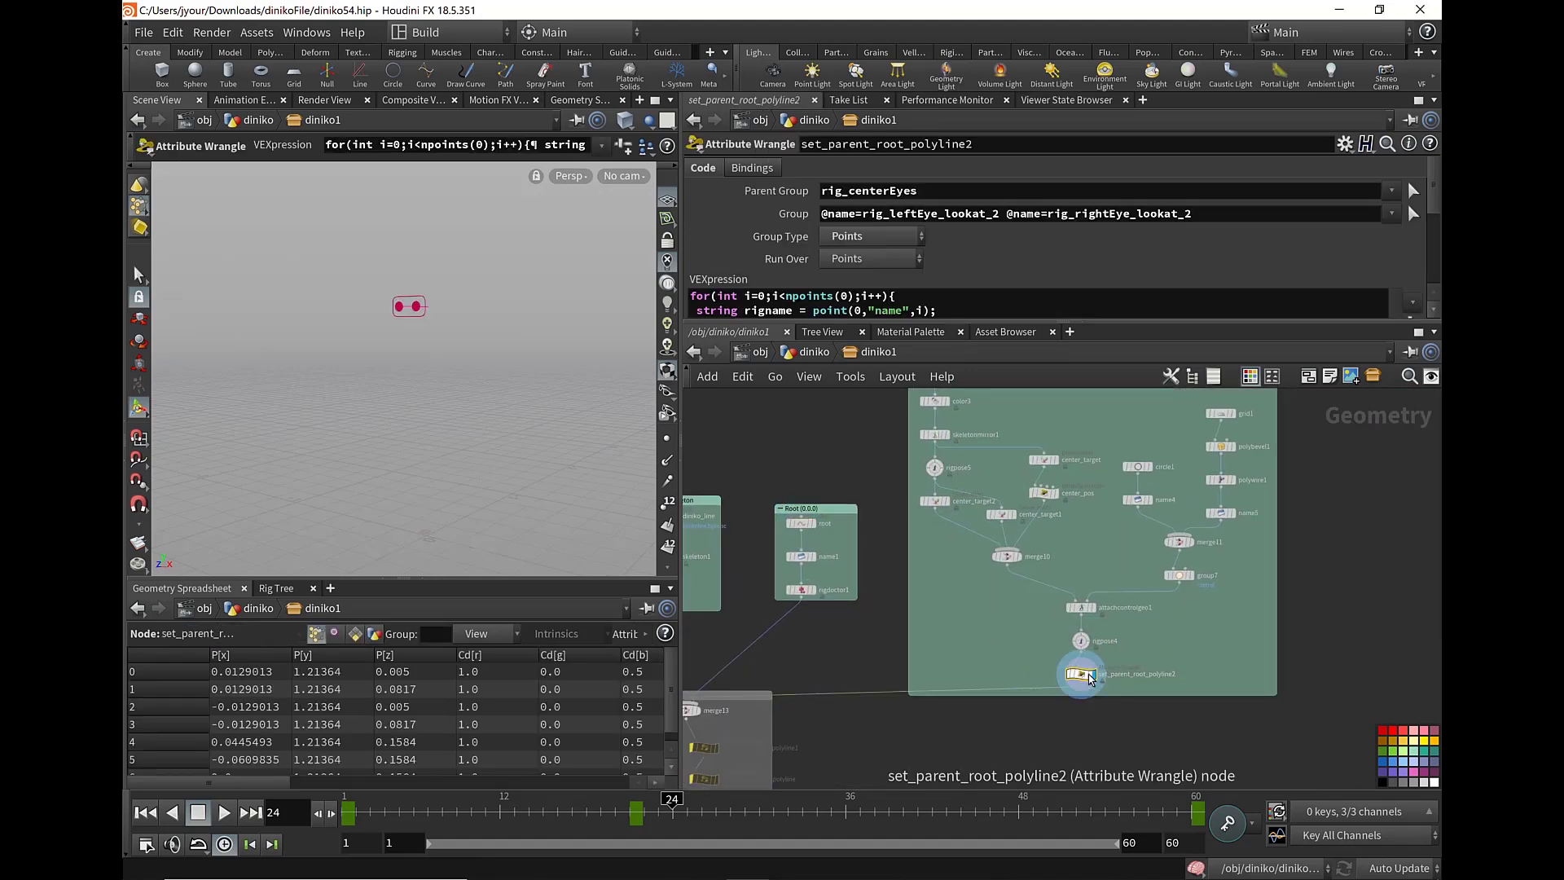
- Tumble around the eye geometry, then display the merge13 combined skeleton
key("Escape")
mouse_move(506, 318)
left_mouse_down()
mouse_move(464, 387)
mouse_move(552, 402)
mouse_move(559, 360)
mouse_move(542, 395)
mouse_move(535, 380)
left_mouse_up()
key("Return")
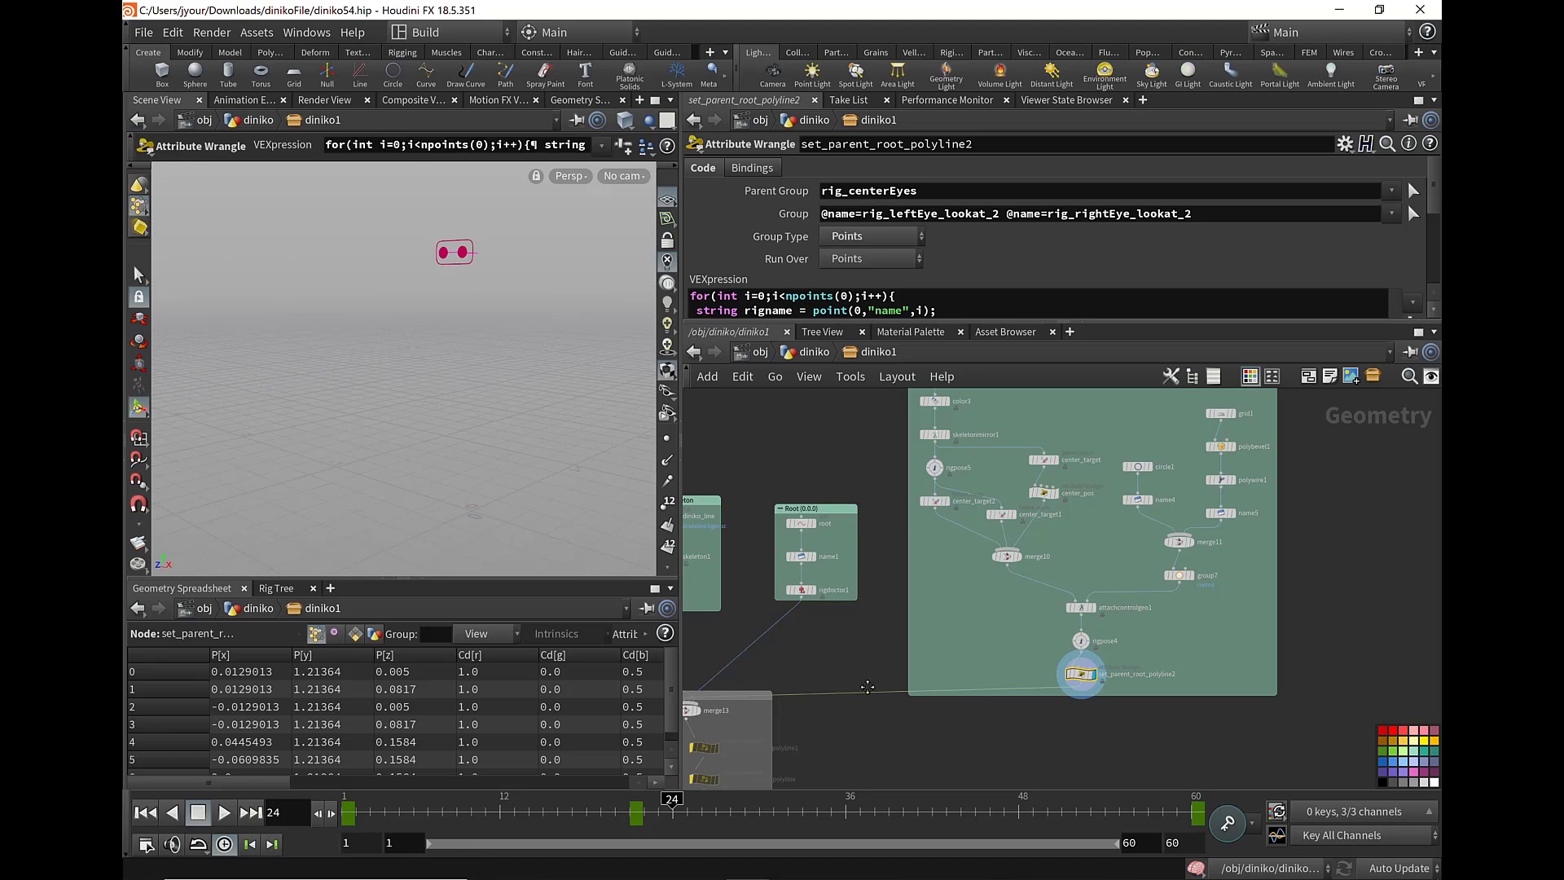
middle_click_drag(739, 721, 934, 645)
left_click(889, 633)
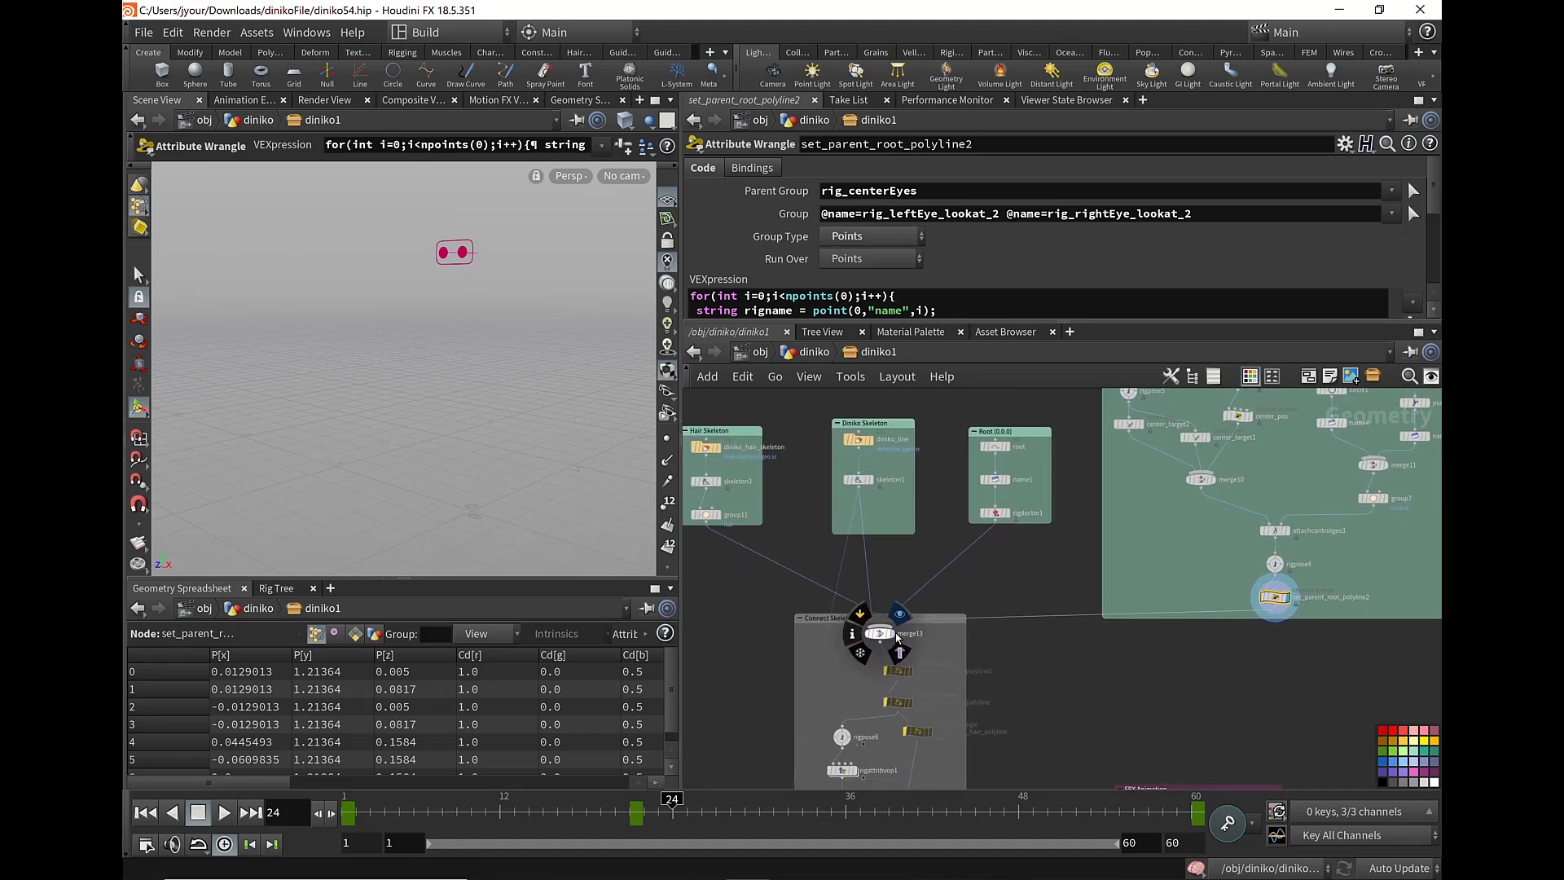
- Inspect the merged skeleton, then display rigmatchpose1 in the Retarget group
key("Escape")
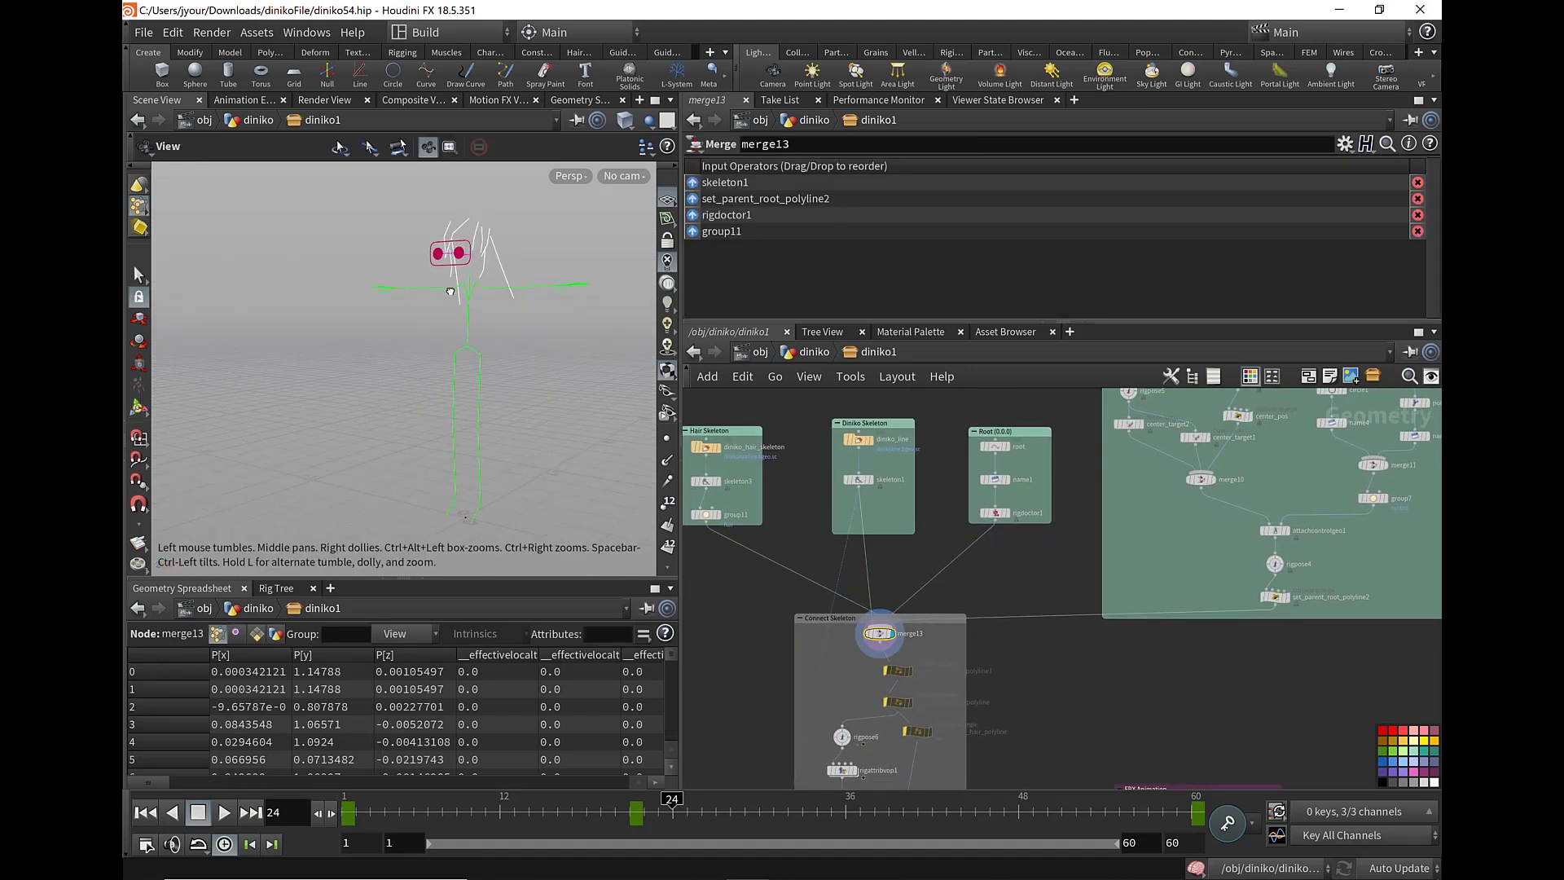
left_click_drag(444, 303, 471, 236)
key("Return")
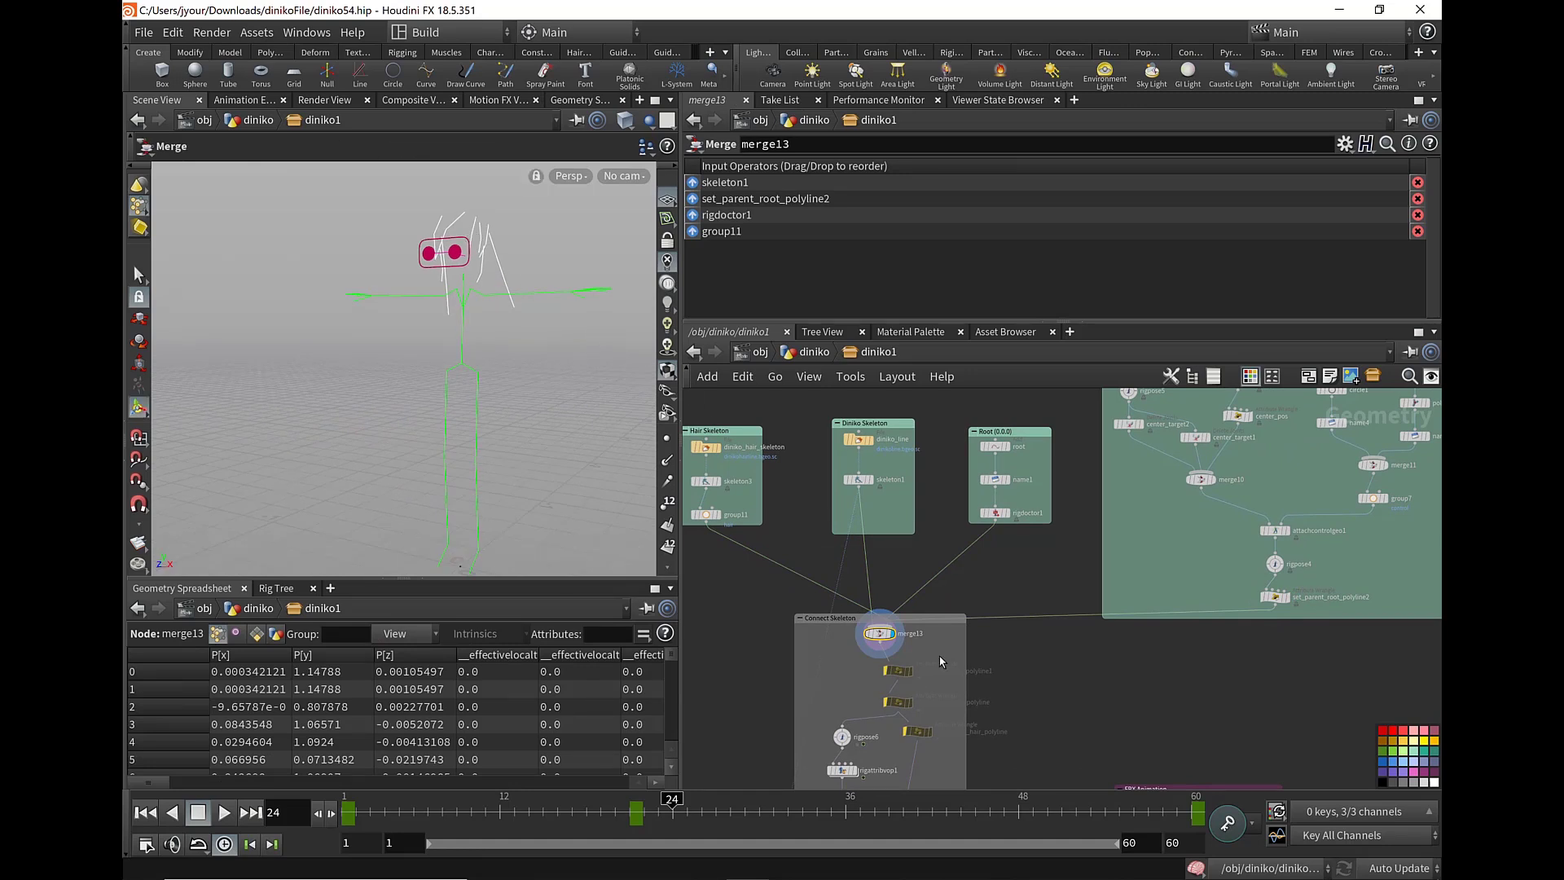
middle_click_drag(1060, 748, 1029, 436)
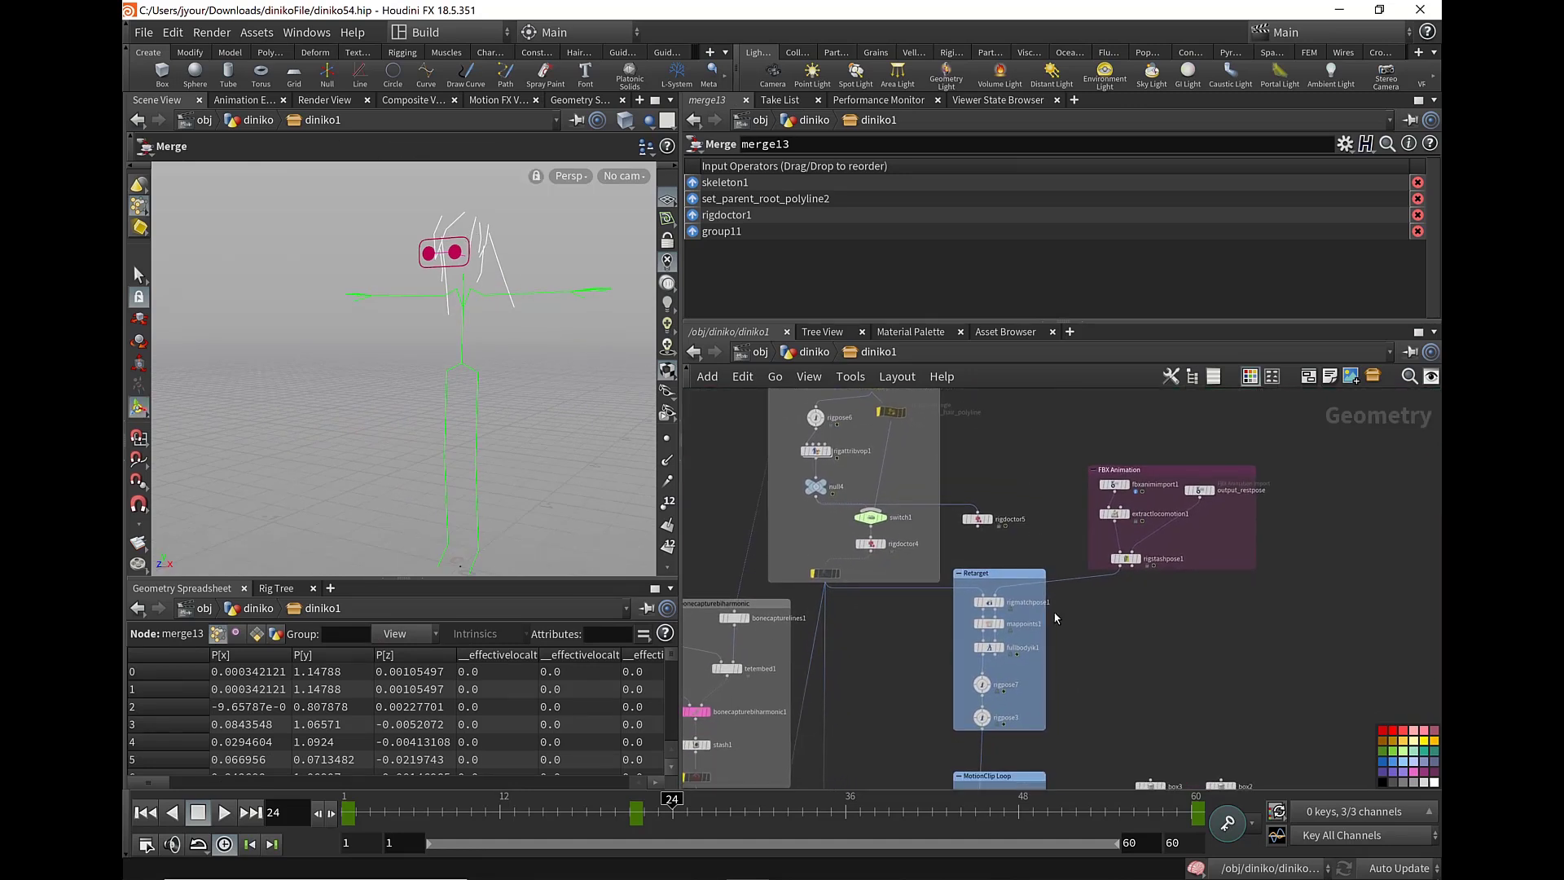
mouse_move(987, 601)
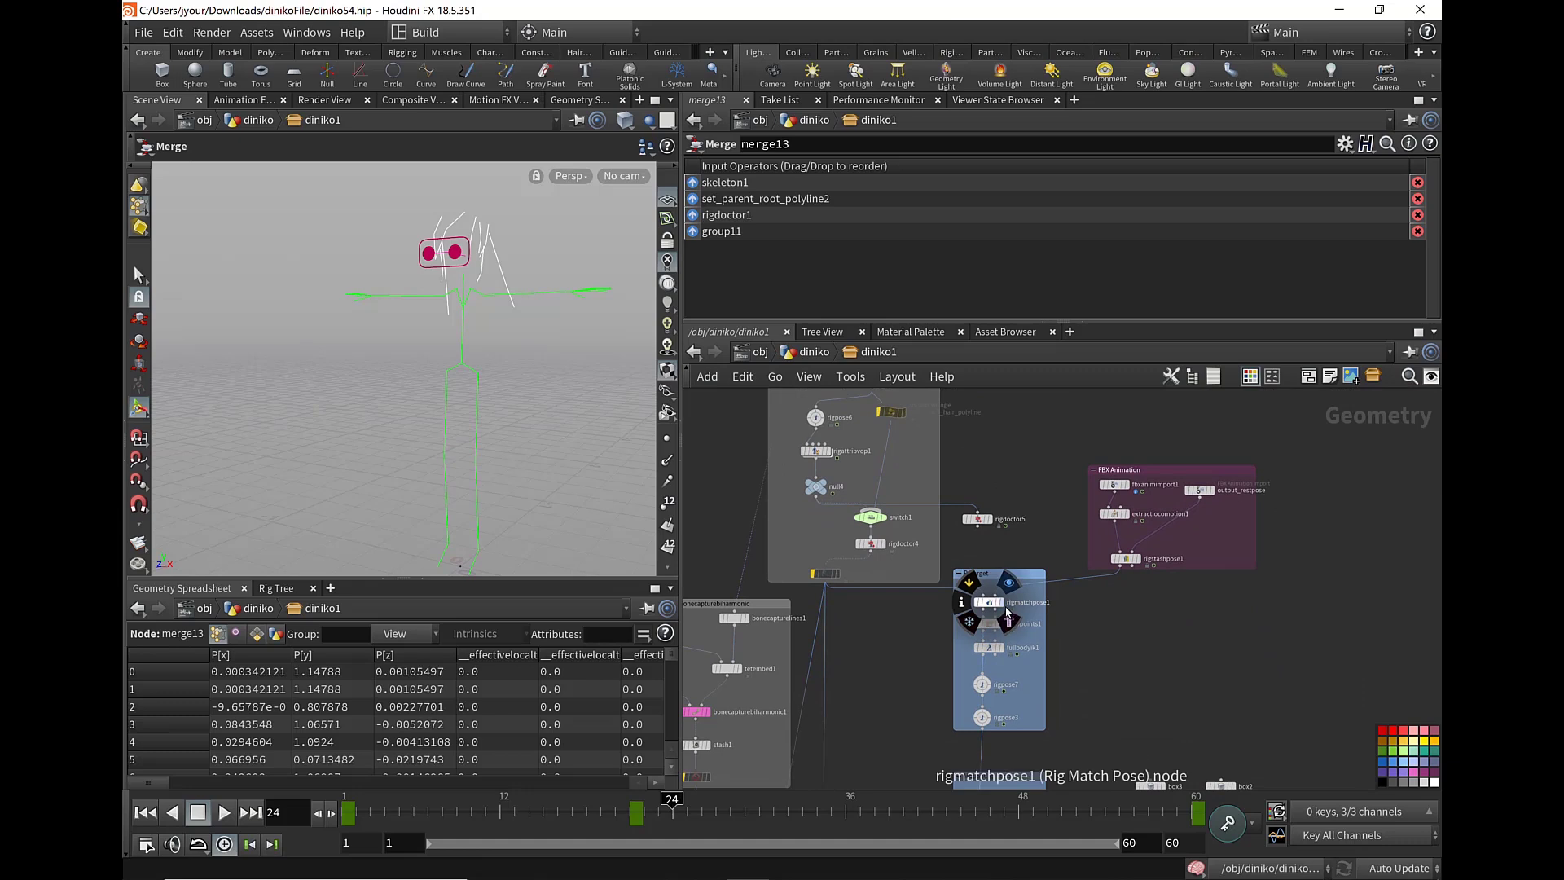
left_click(1008, 609)
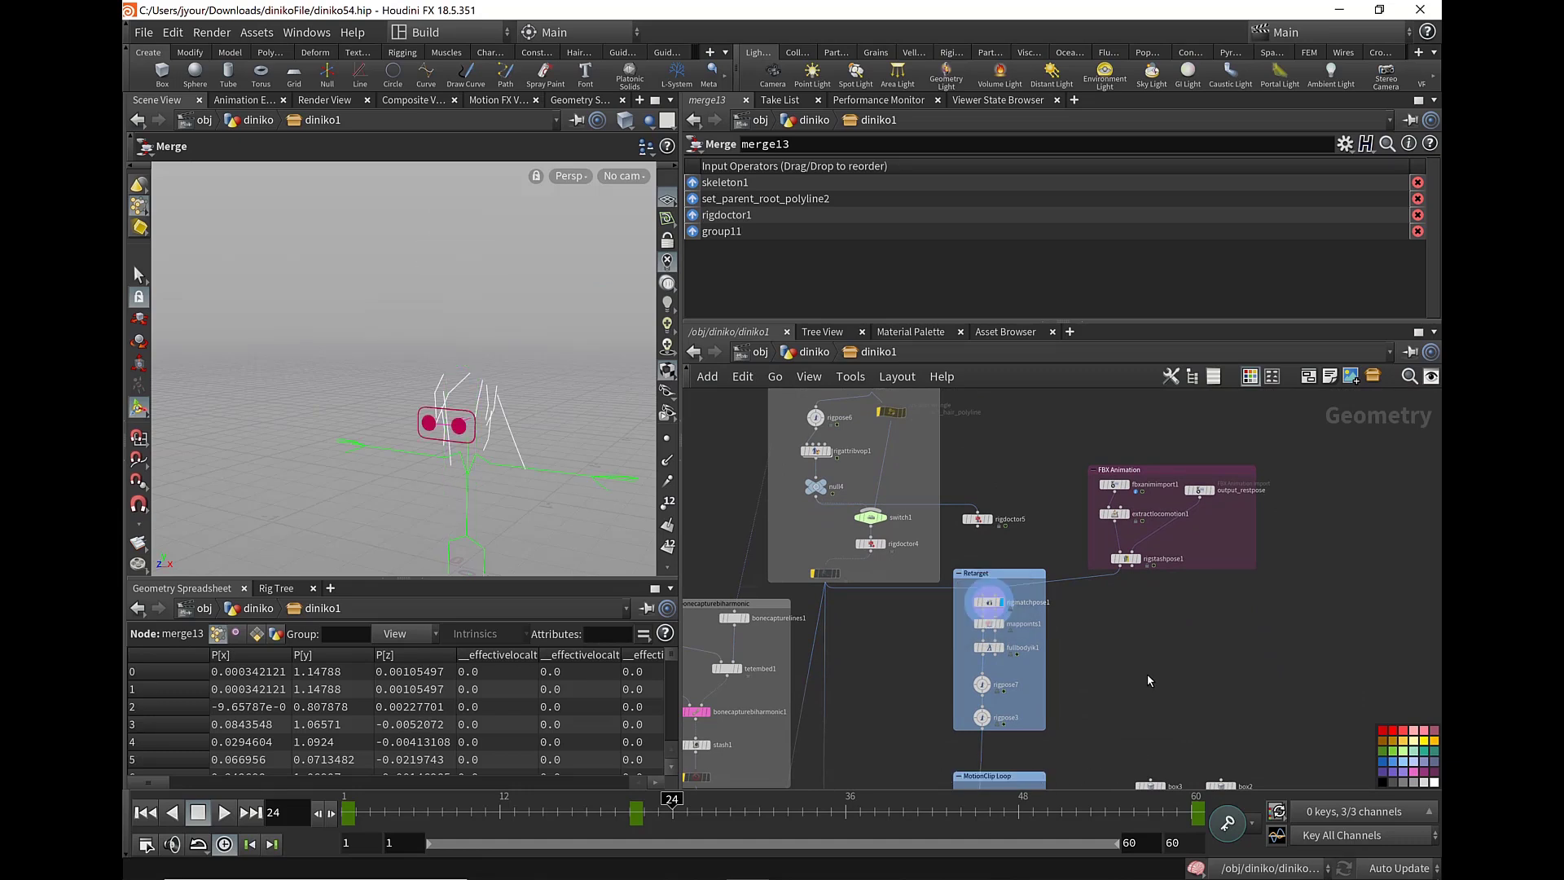
middle_click_drag(1033, 710, 1050, 611)
- Display fullbodyik1, play the retargeted run cycle, and stop back at frame 1
left_click(1007, 548)
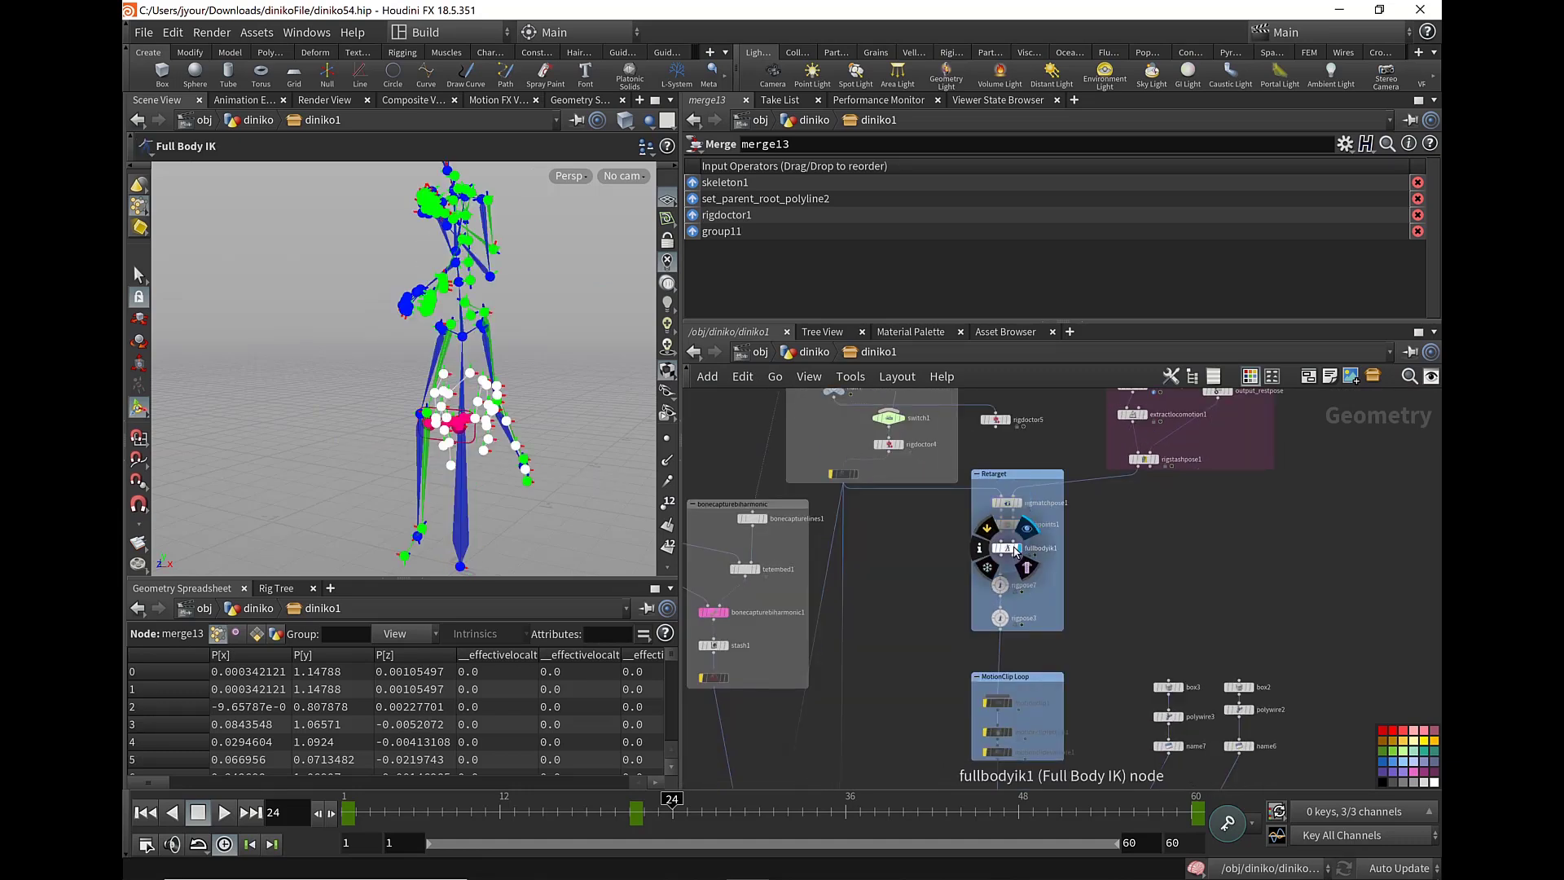
key("space")
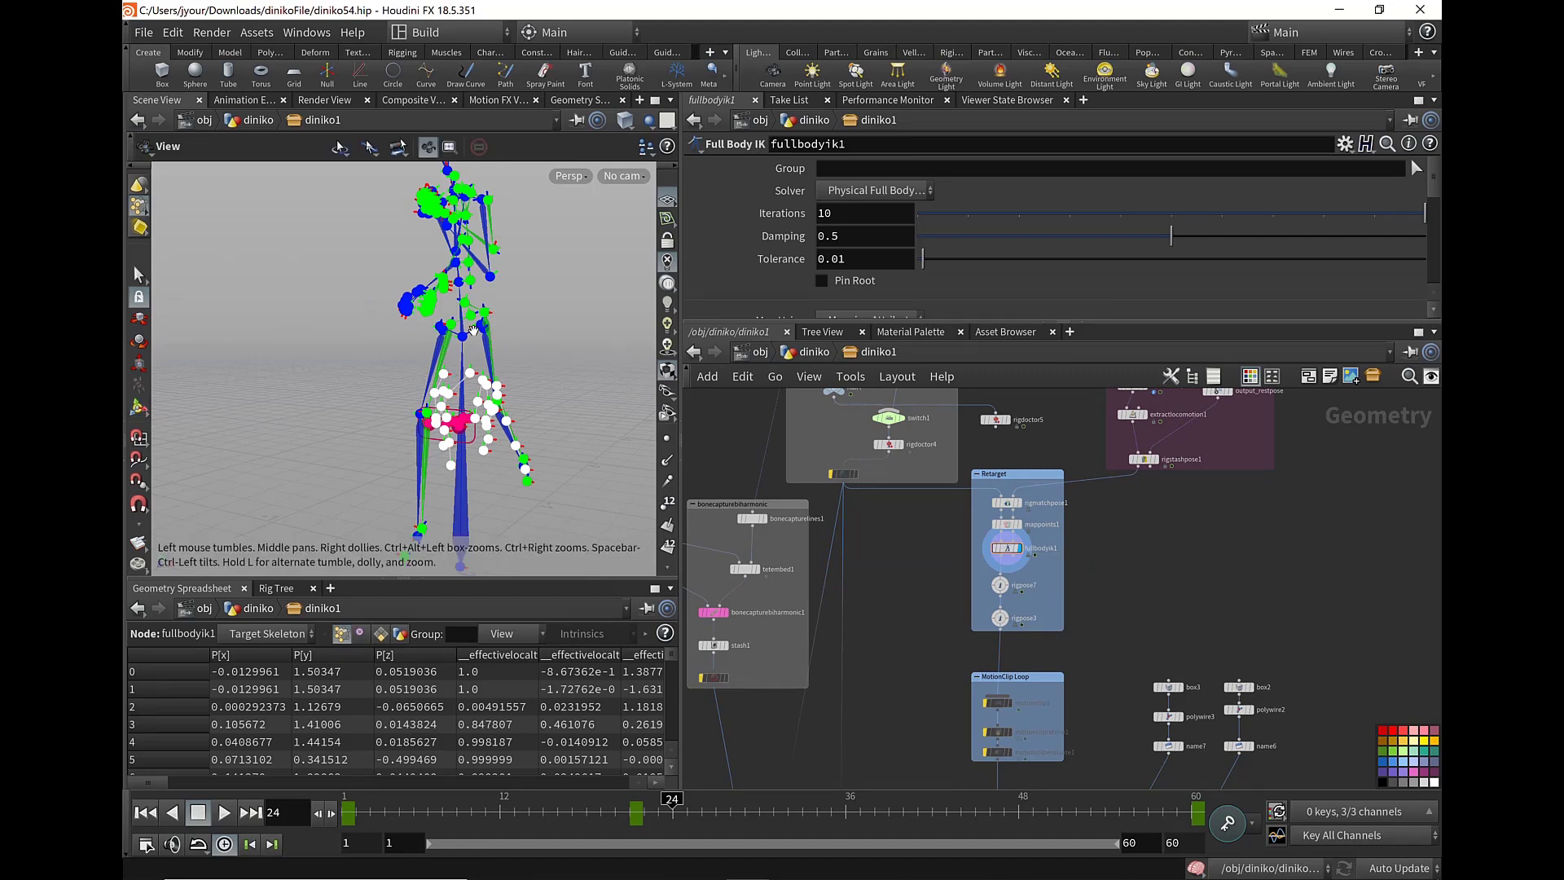
mouse_move(475, 321)
left_mouse_down()
mouse_move(526, 378)
mouse_move(495, 394)
left_mouse_up()
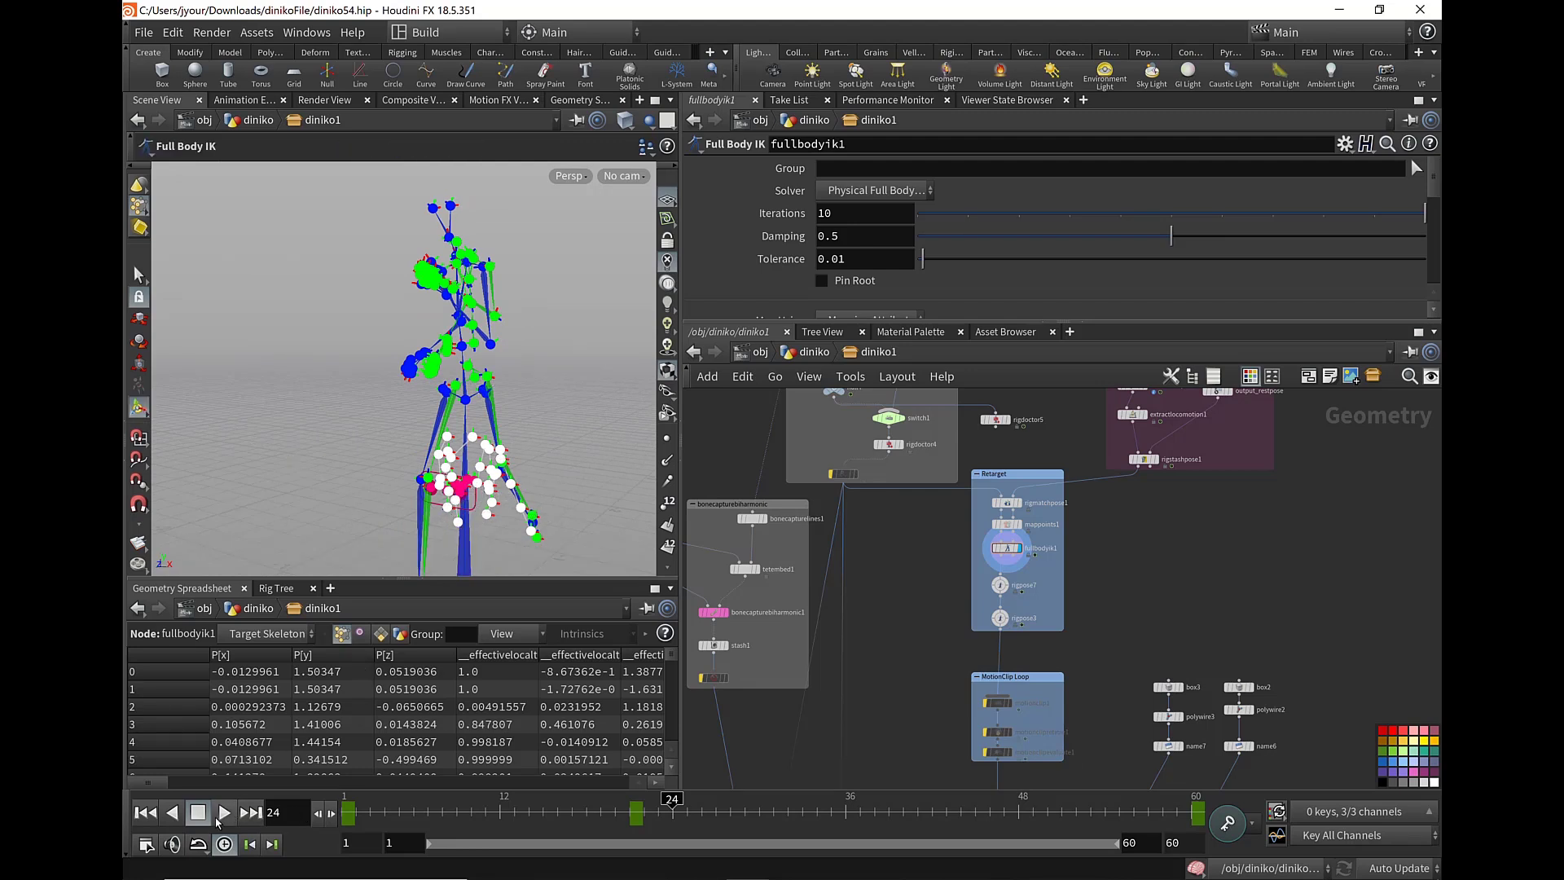
left_click(224, 812)
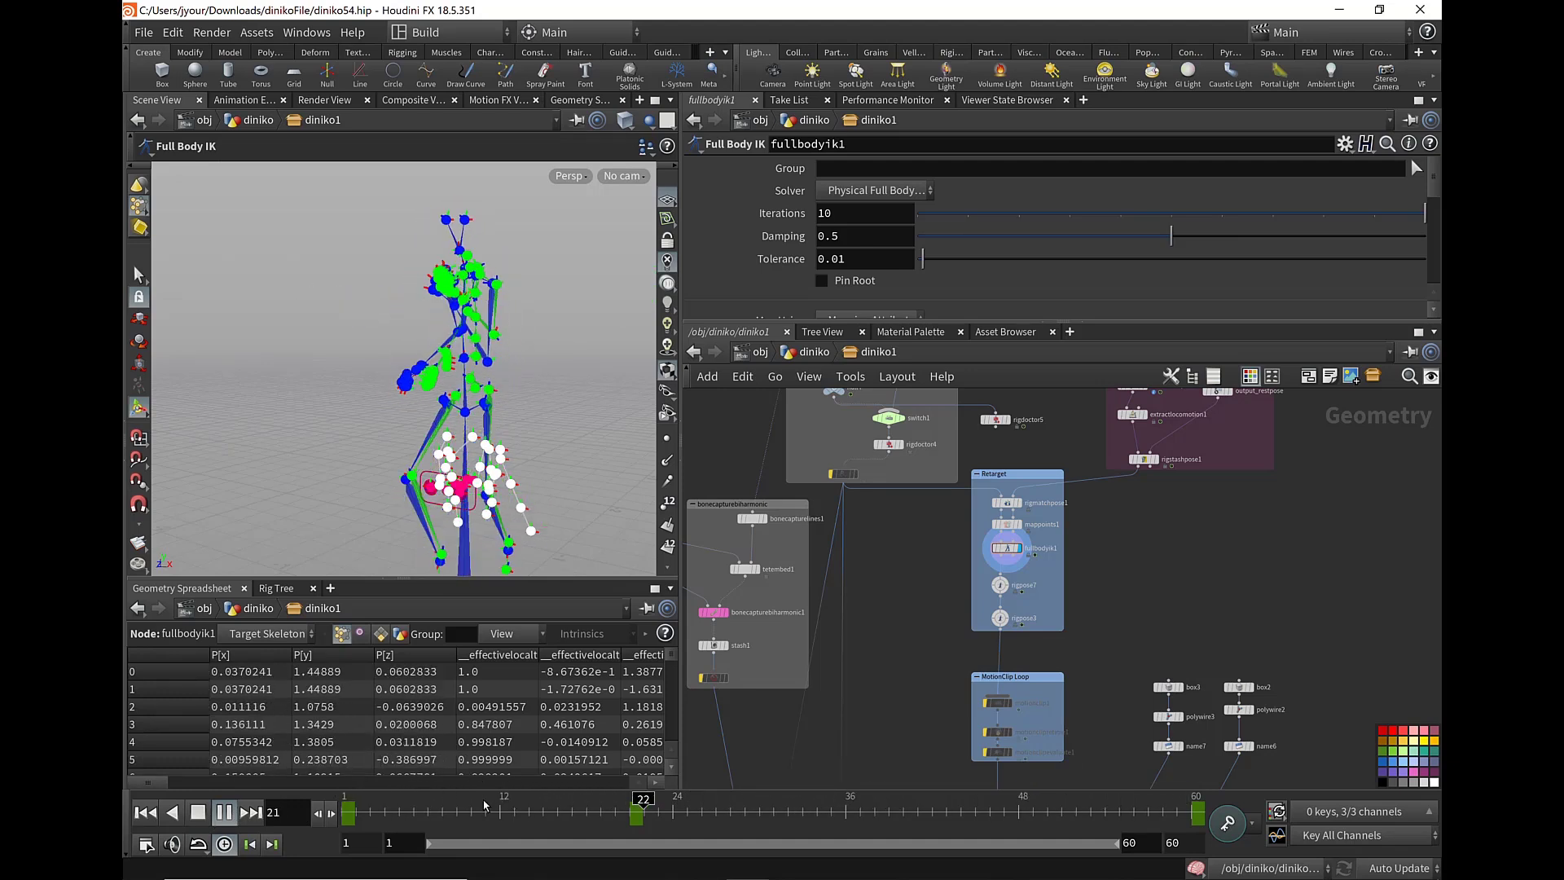
key("ctrl+Up")
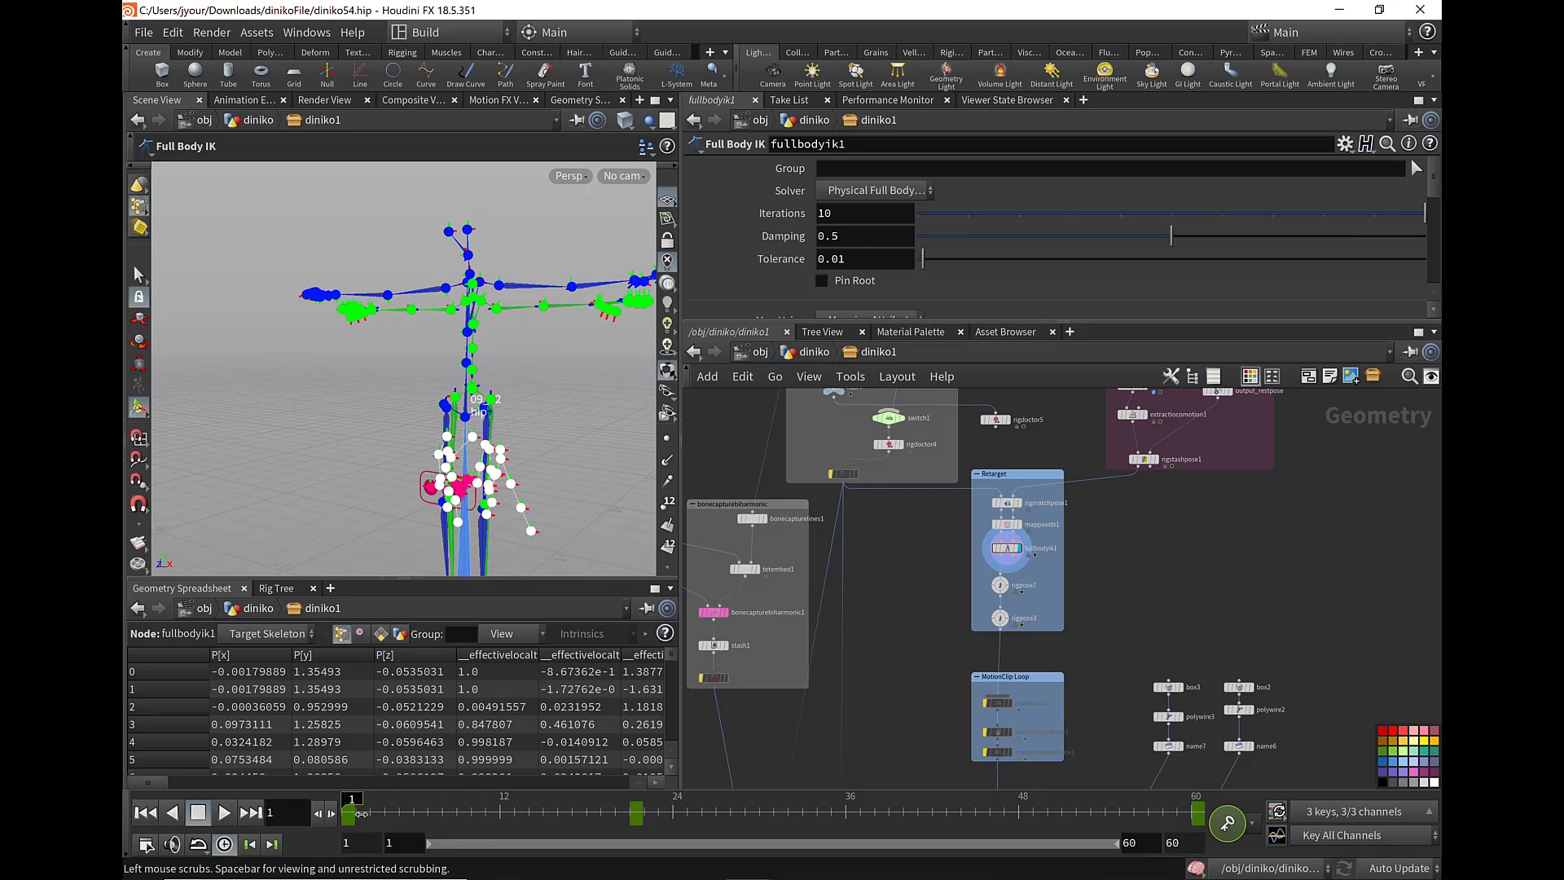
- Add a Skeleton SOP wired under merge13 in the Connect Skeleton box
middle_click_drag(916, 533, 961, 692)
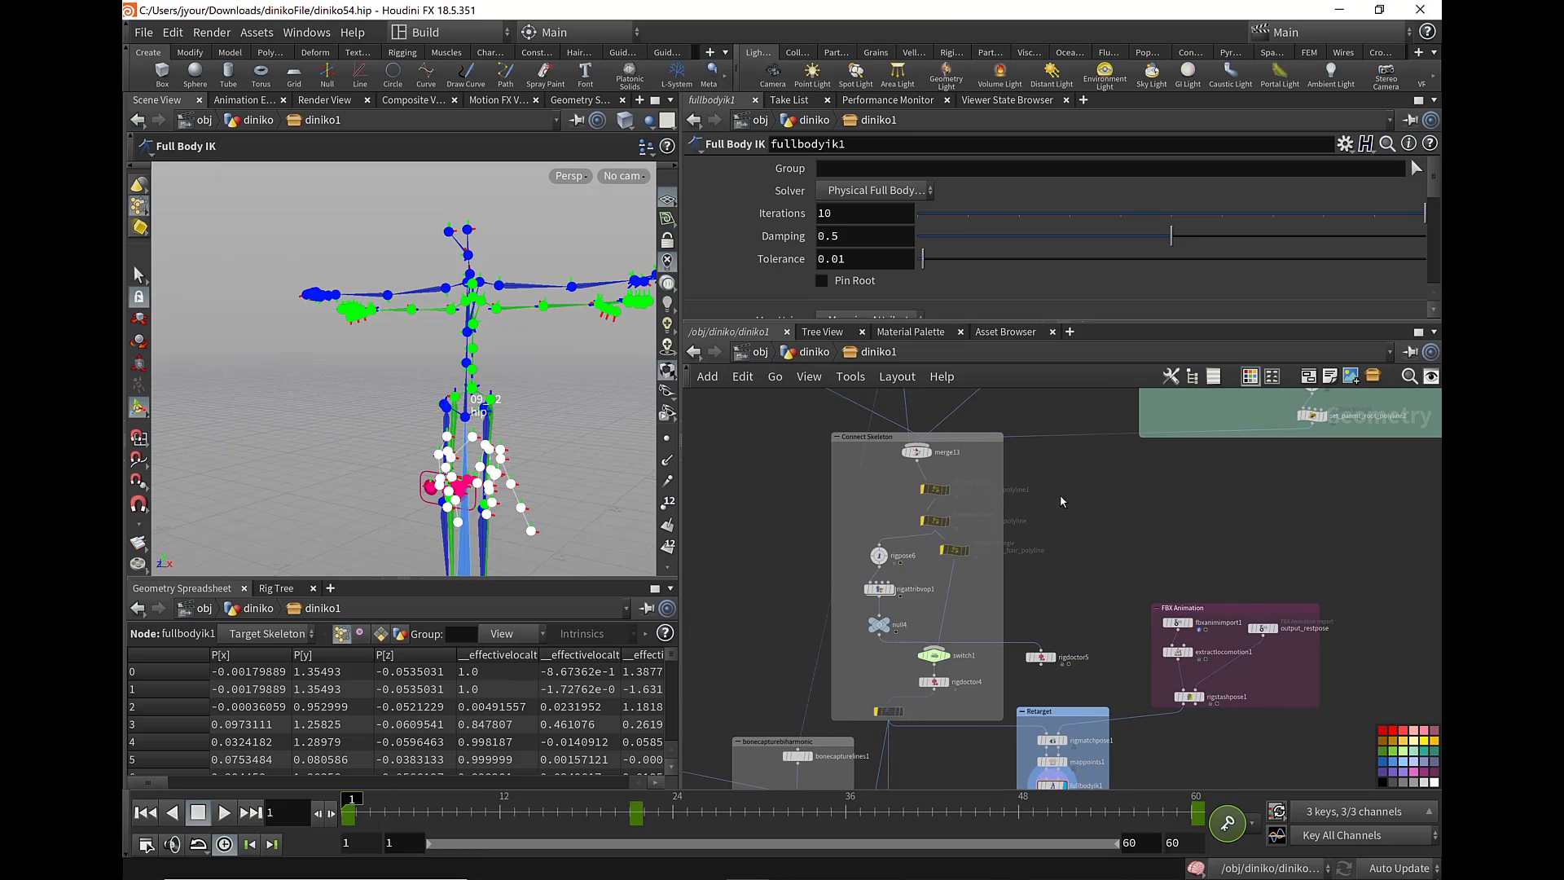
middle_click_drag(961, 456, 972, 610)
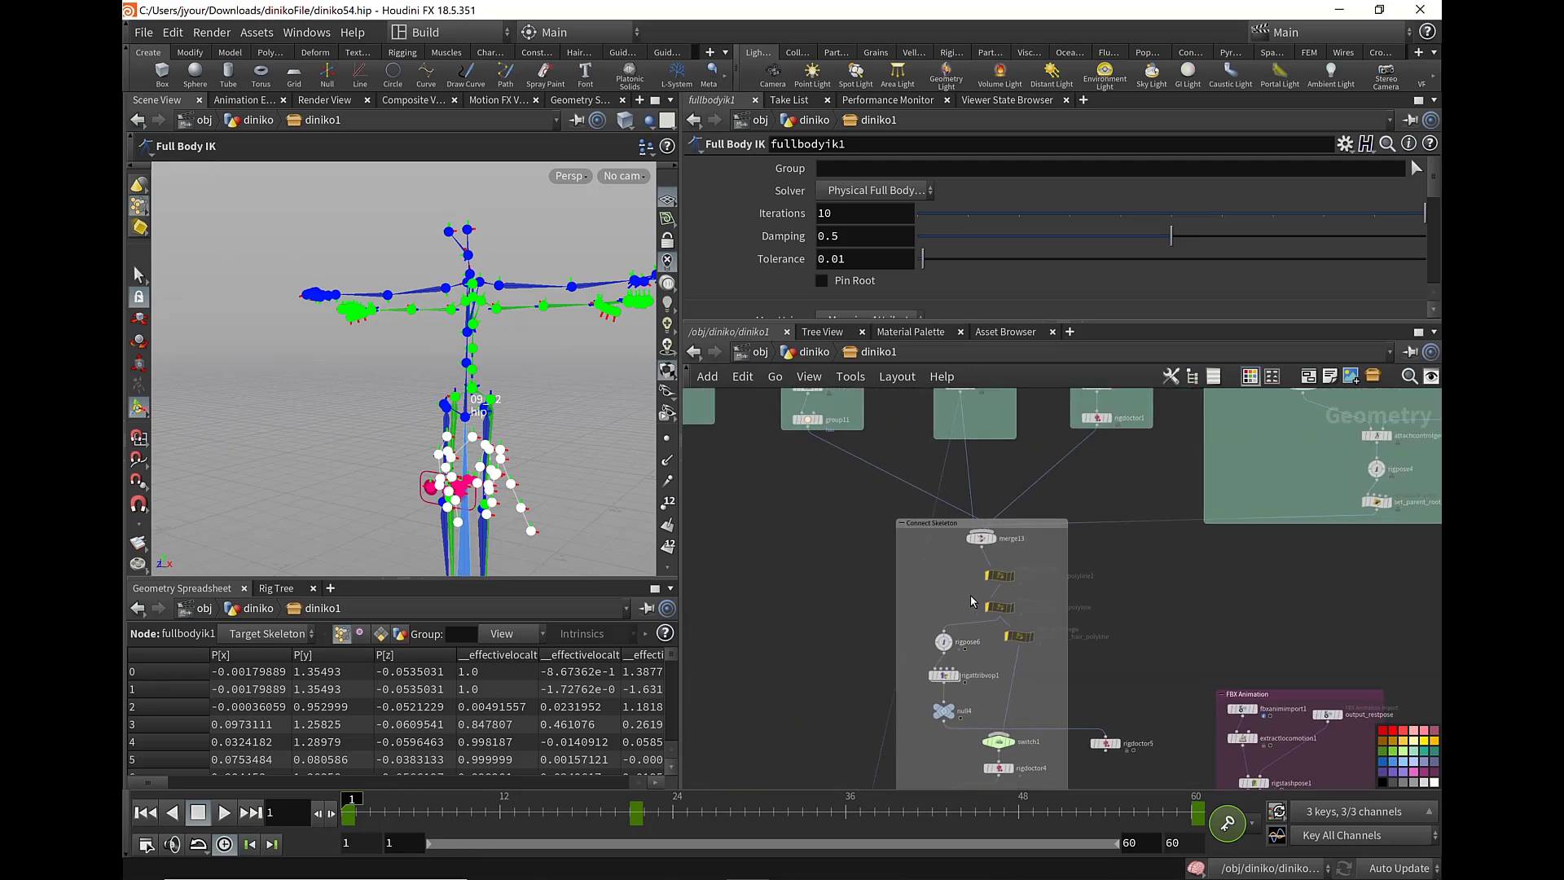
left_click(993, 538)
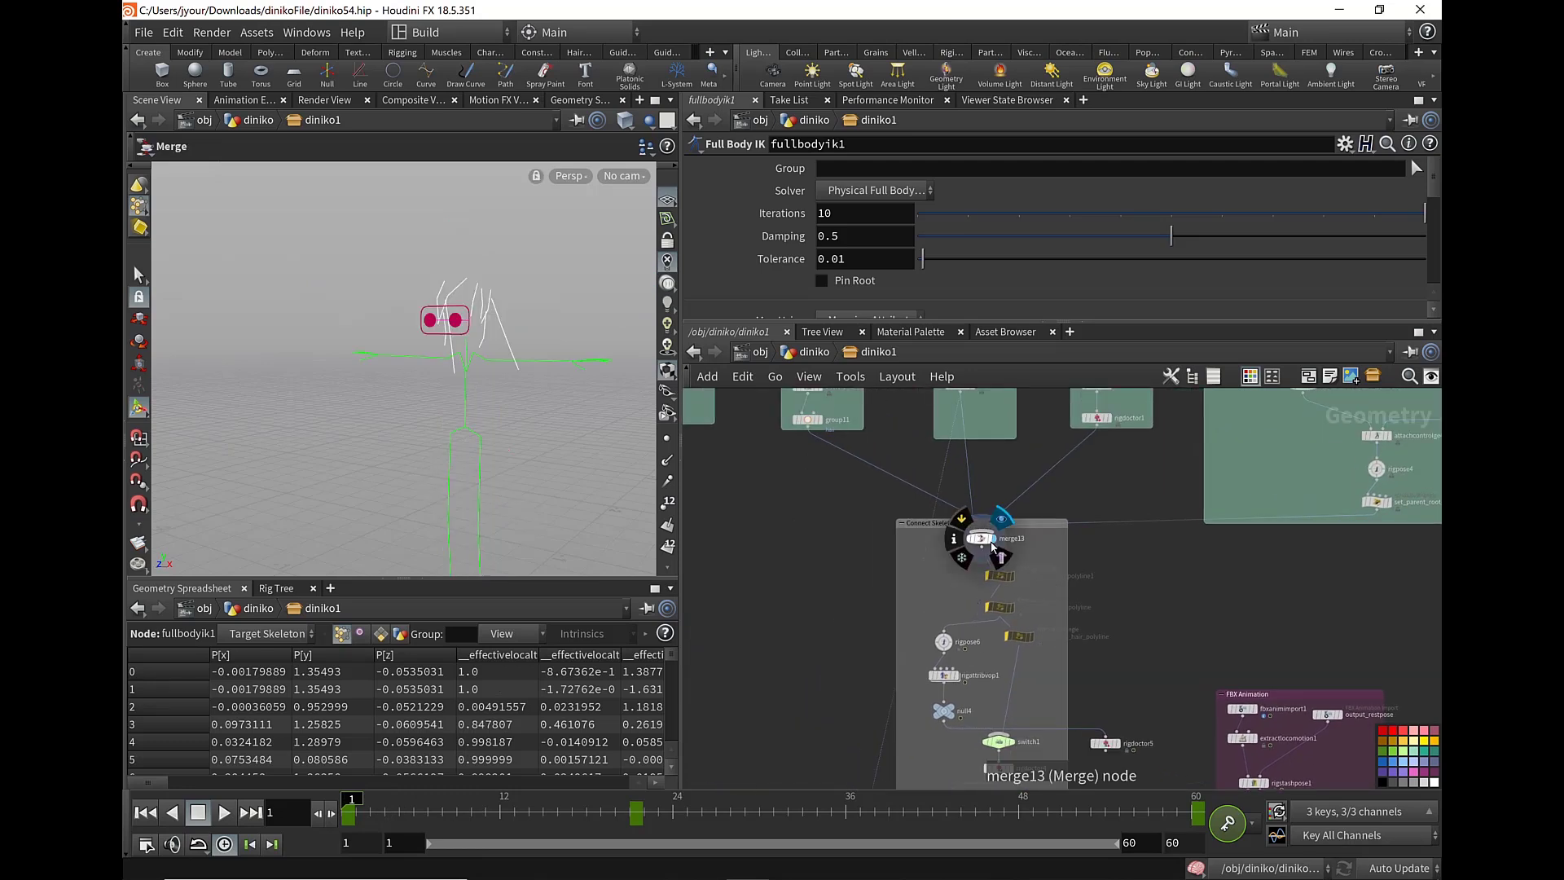
left_click(977, 539)
left_click(982, 551)
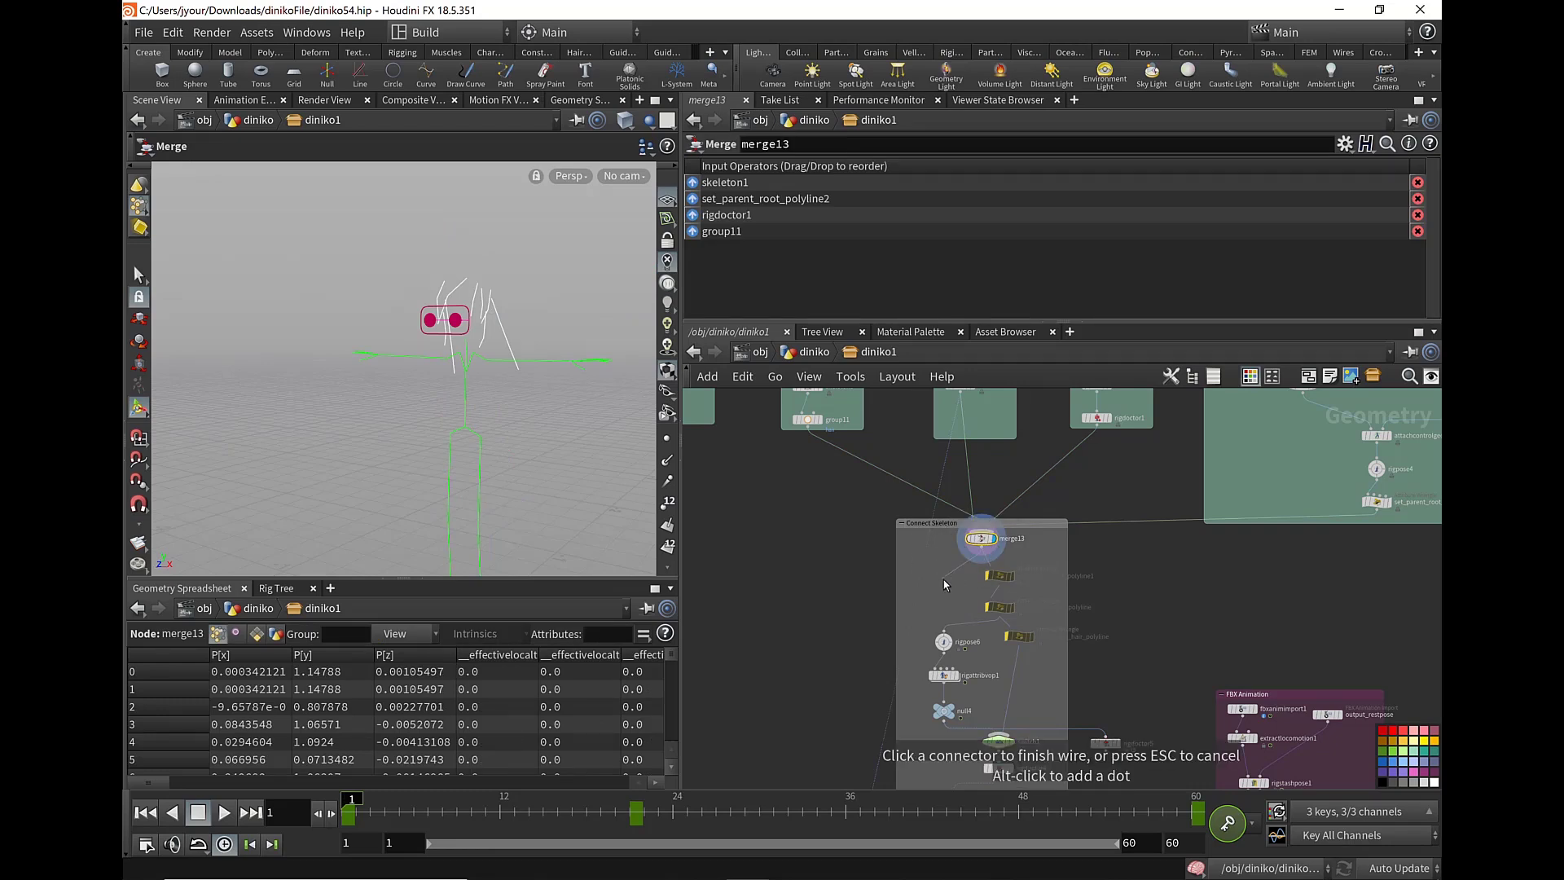
key("Tab")
type("ske")
key("Return")
left_click(945, 584)
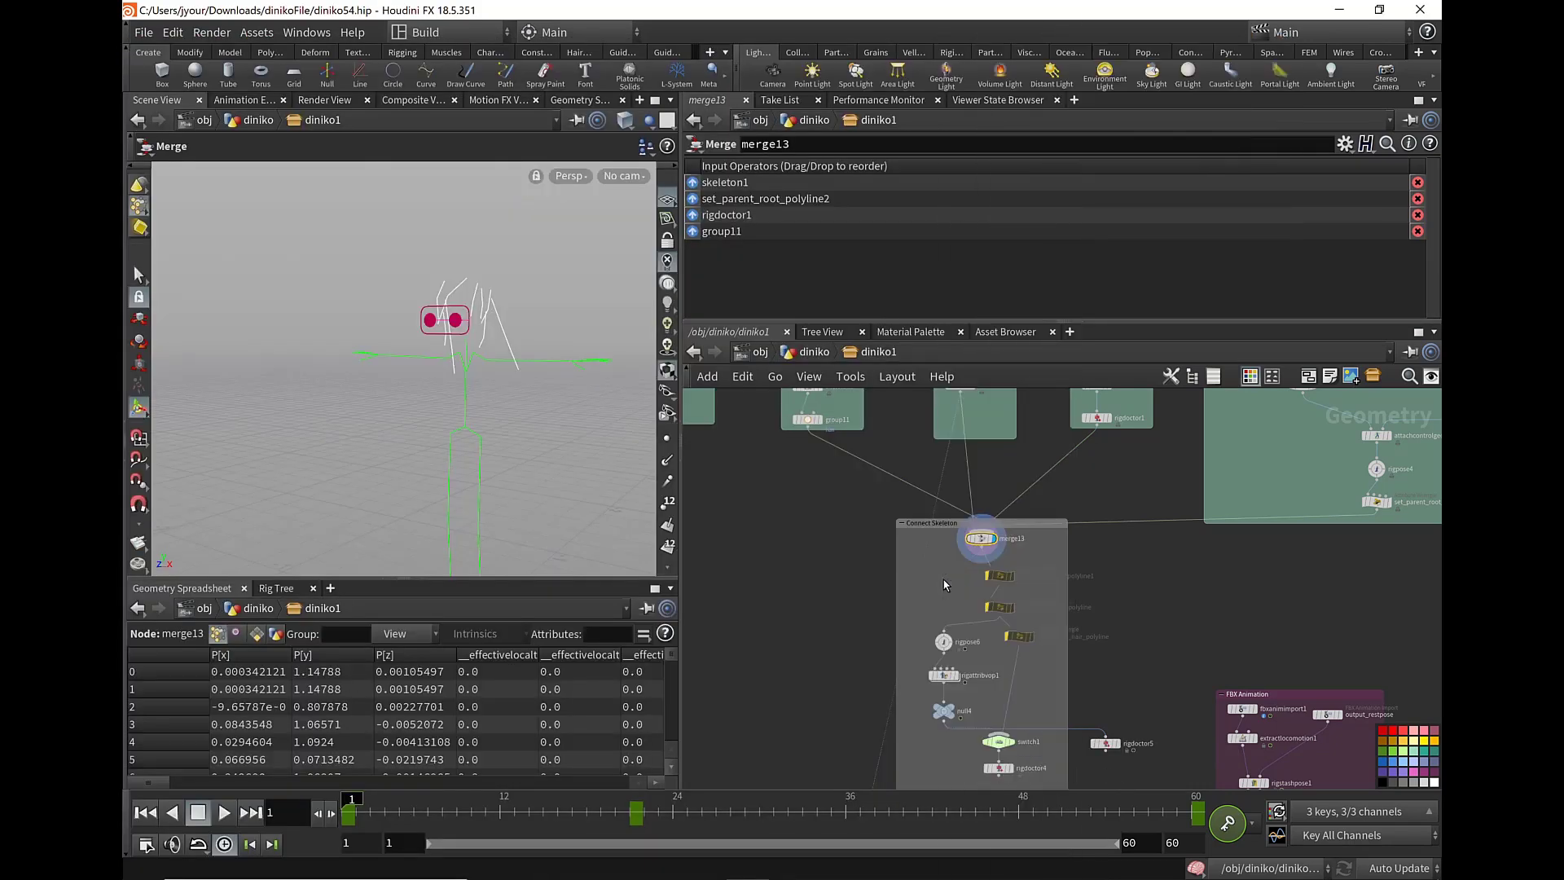
- Draw bones from the head joint to the hair joints
key("Escape")
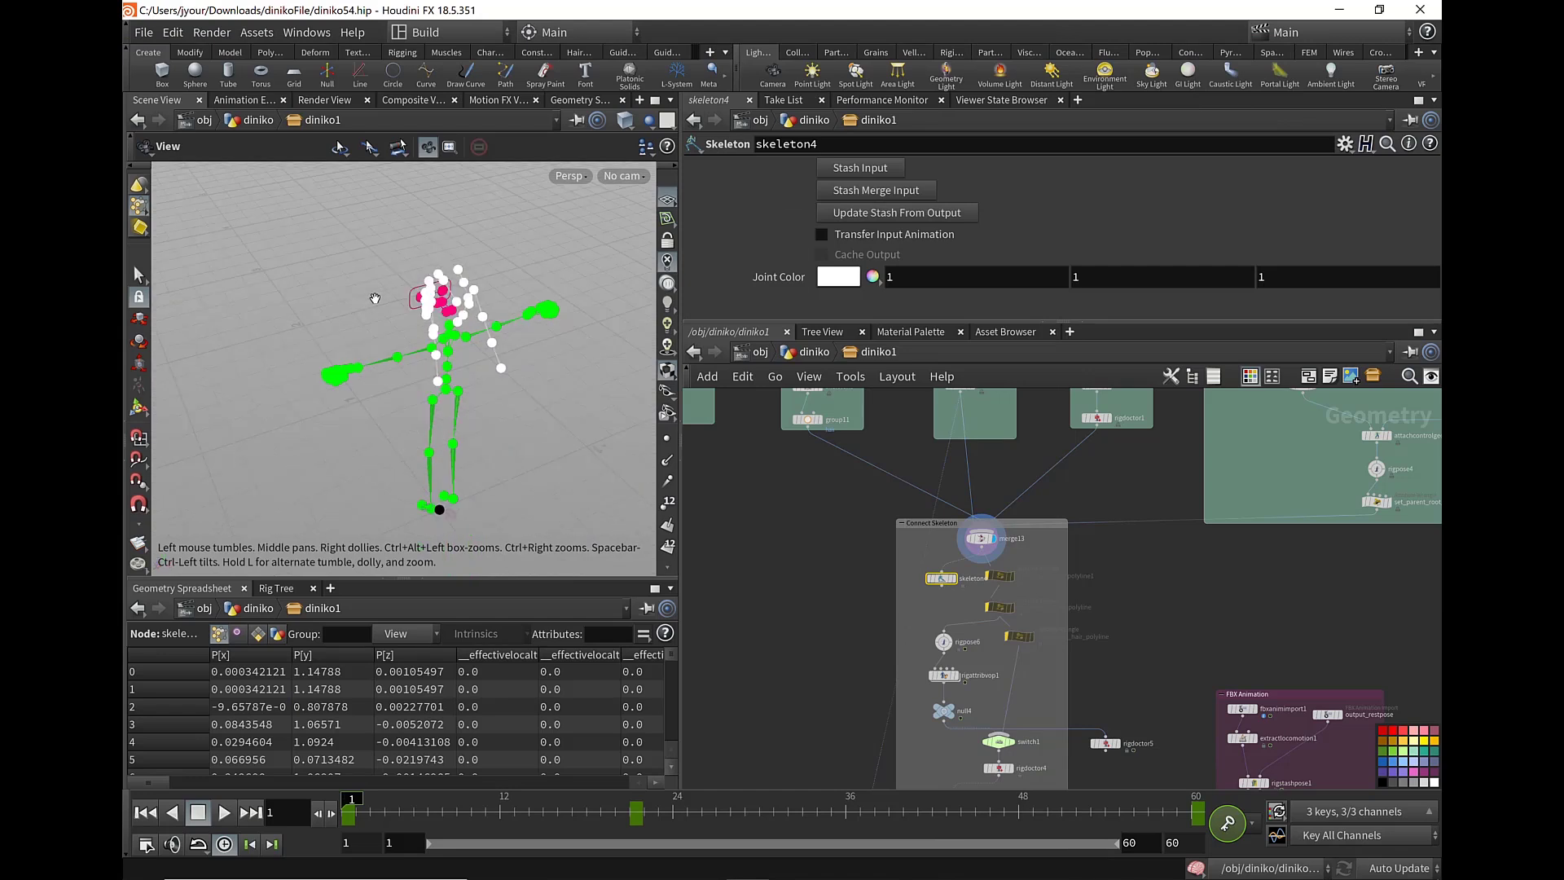
left_click_drag(456, 367, 546, 366)
key("Return")
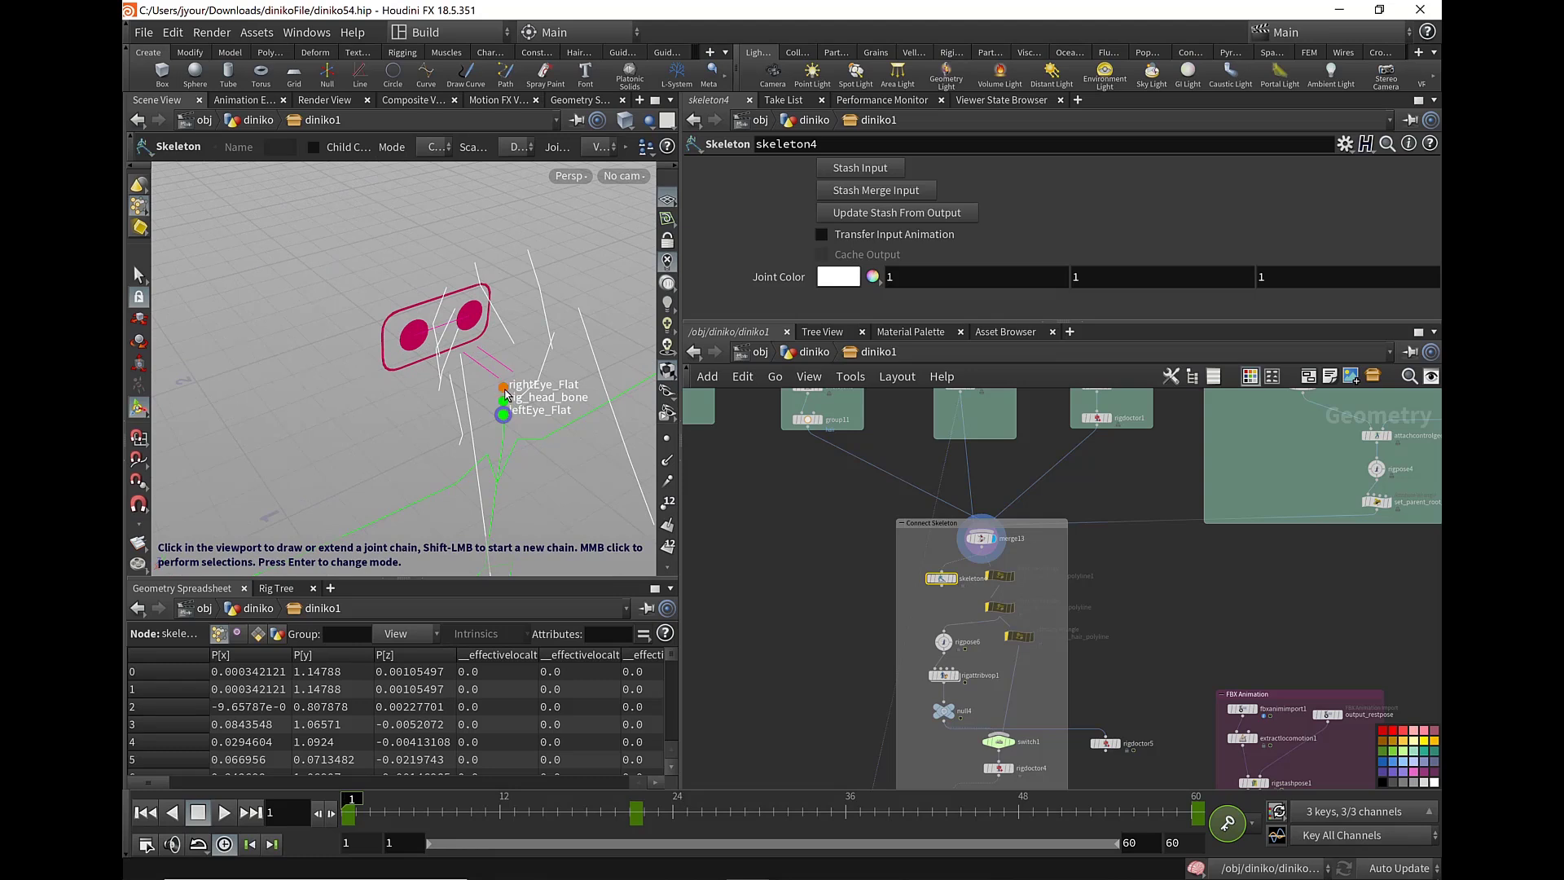
left_click_drag(505, 401, 527, 251)
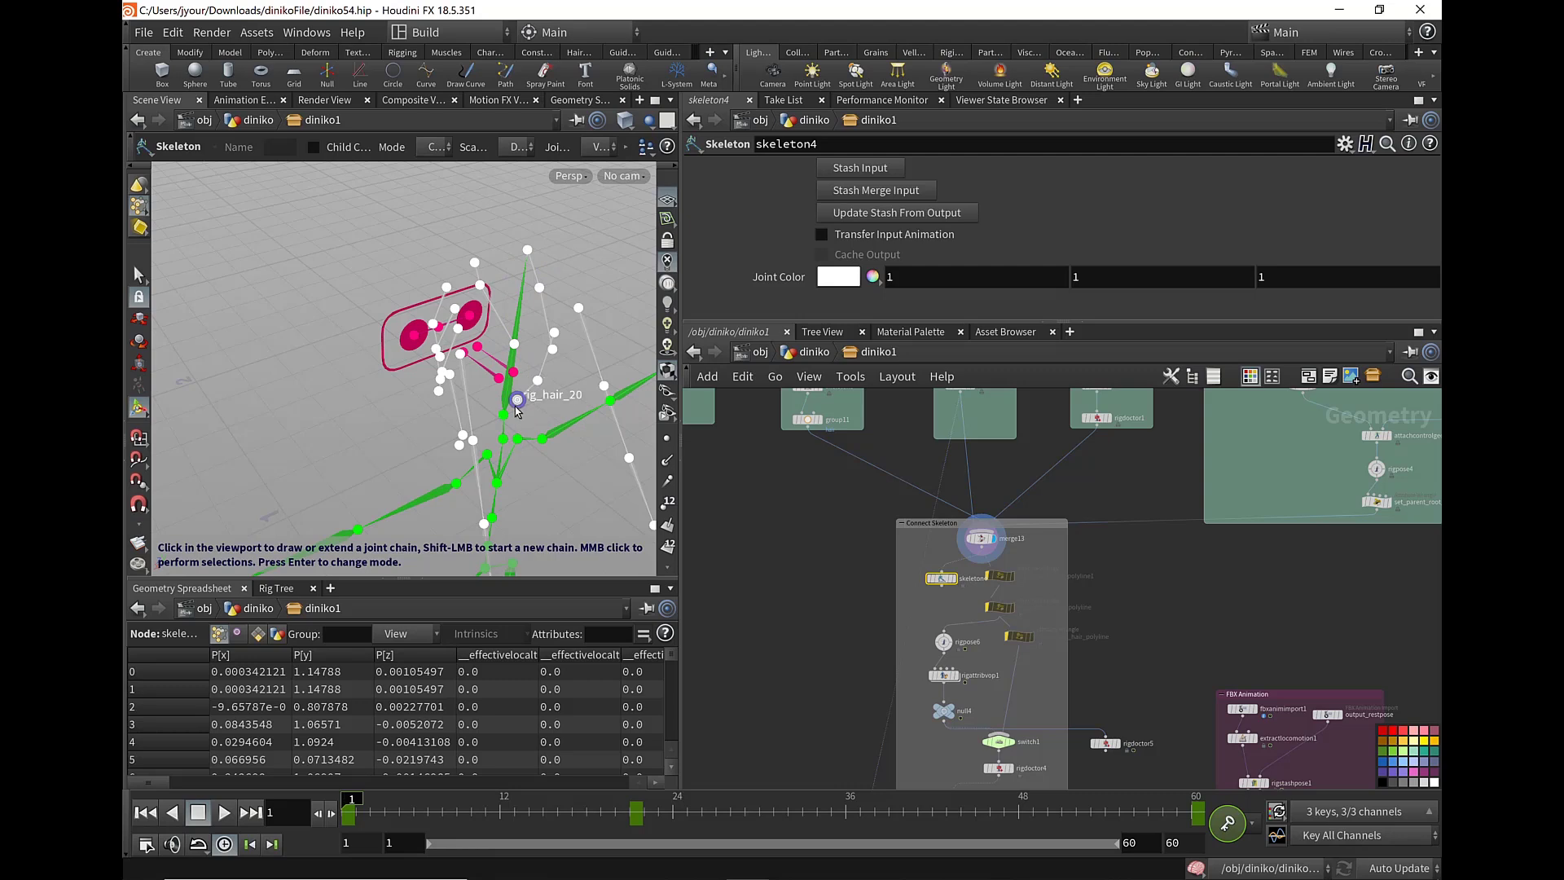
mouse_move(505, 418)
left_mouse_down()
mouse_move(481, 271)
mouse_move(592, 419)
mouse_move(471, 423)
mouse_move(462, 405)
mouse_move(668, 461)
left_mouse_up()
key("Escape")
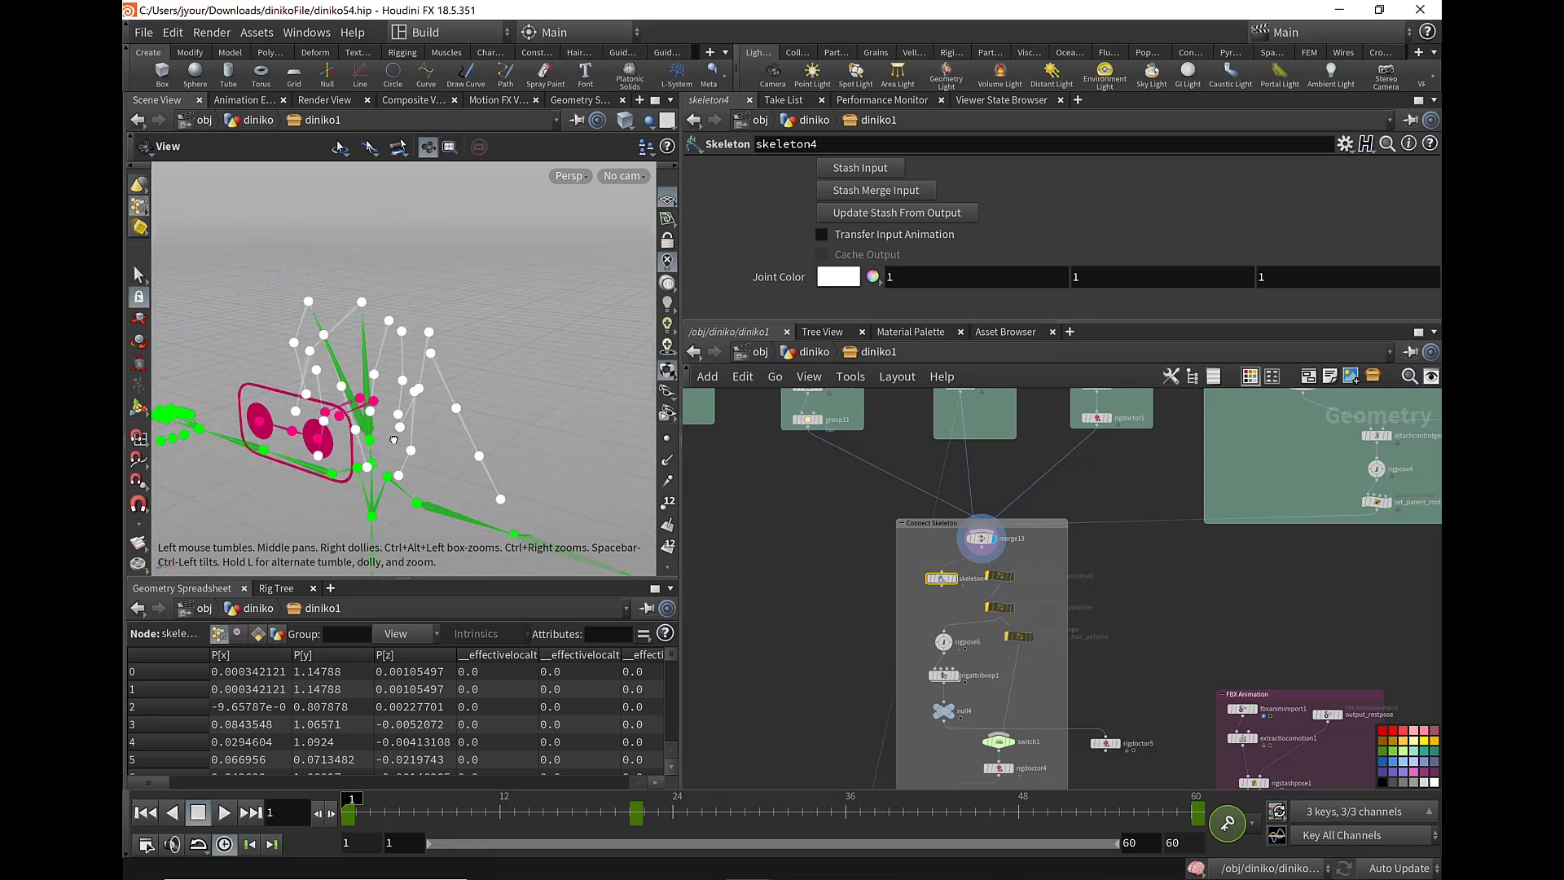
key("Return")
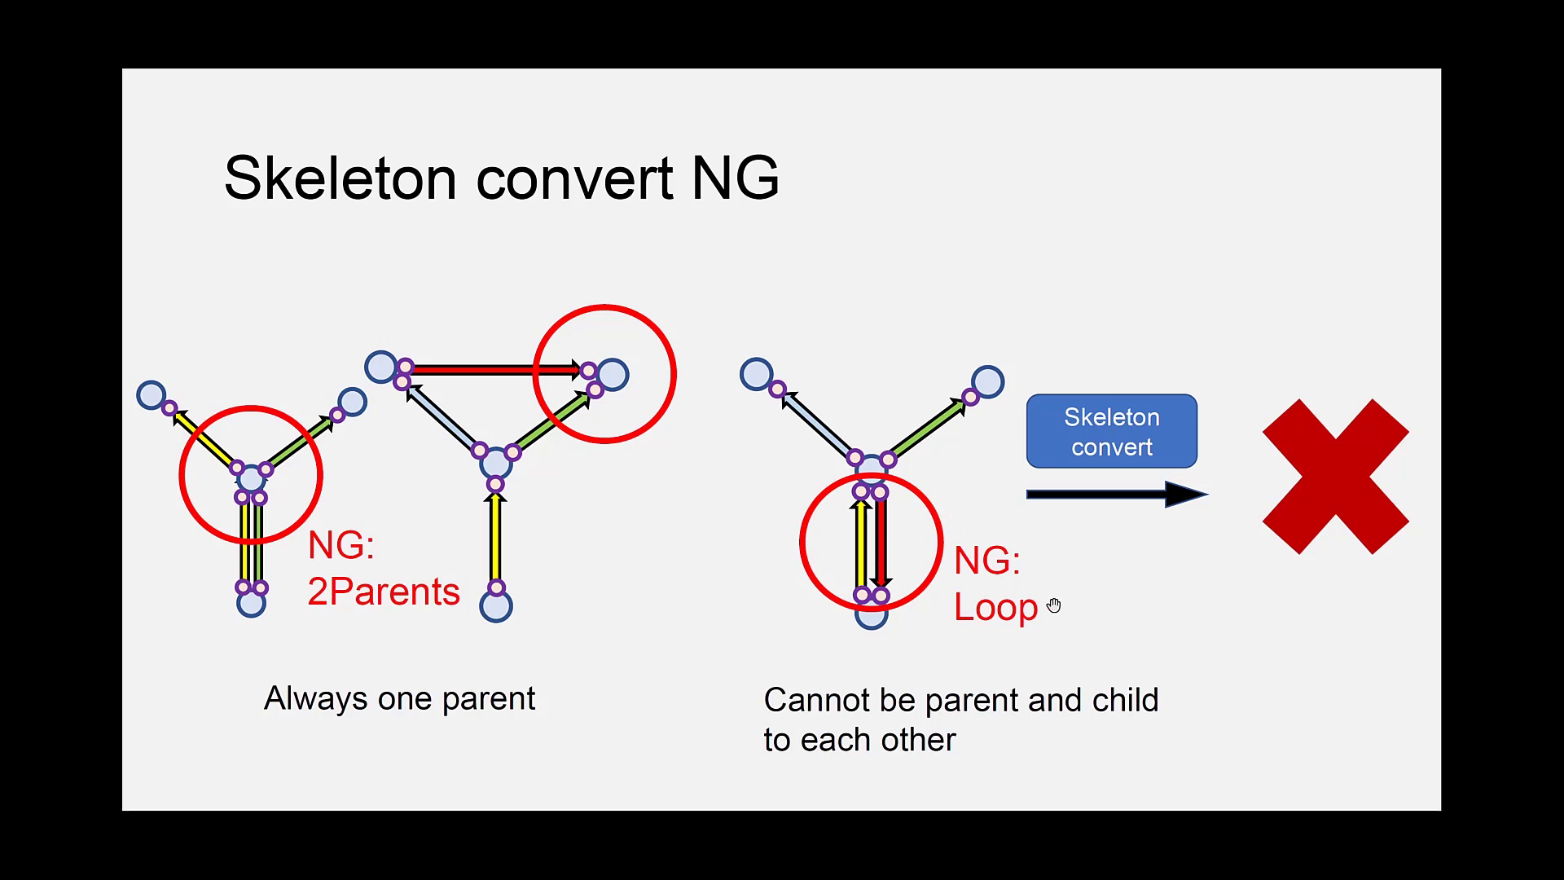
- Advance from Skeleton convert NG to the slide showing 3- and 2-polyline layouts yield one skeleton
left_click(954, 598)
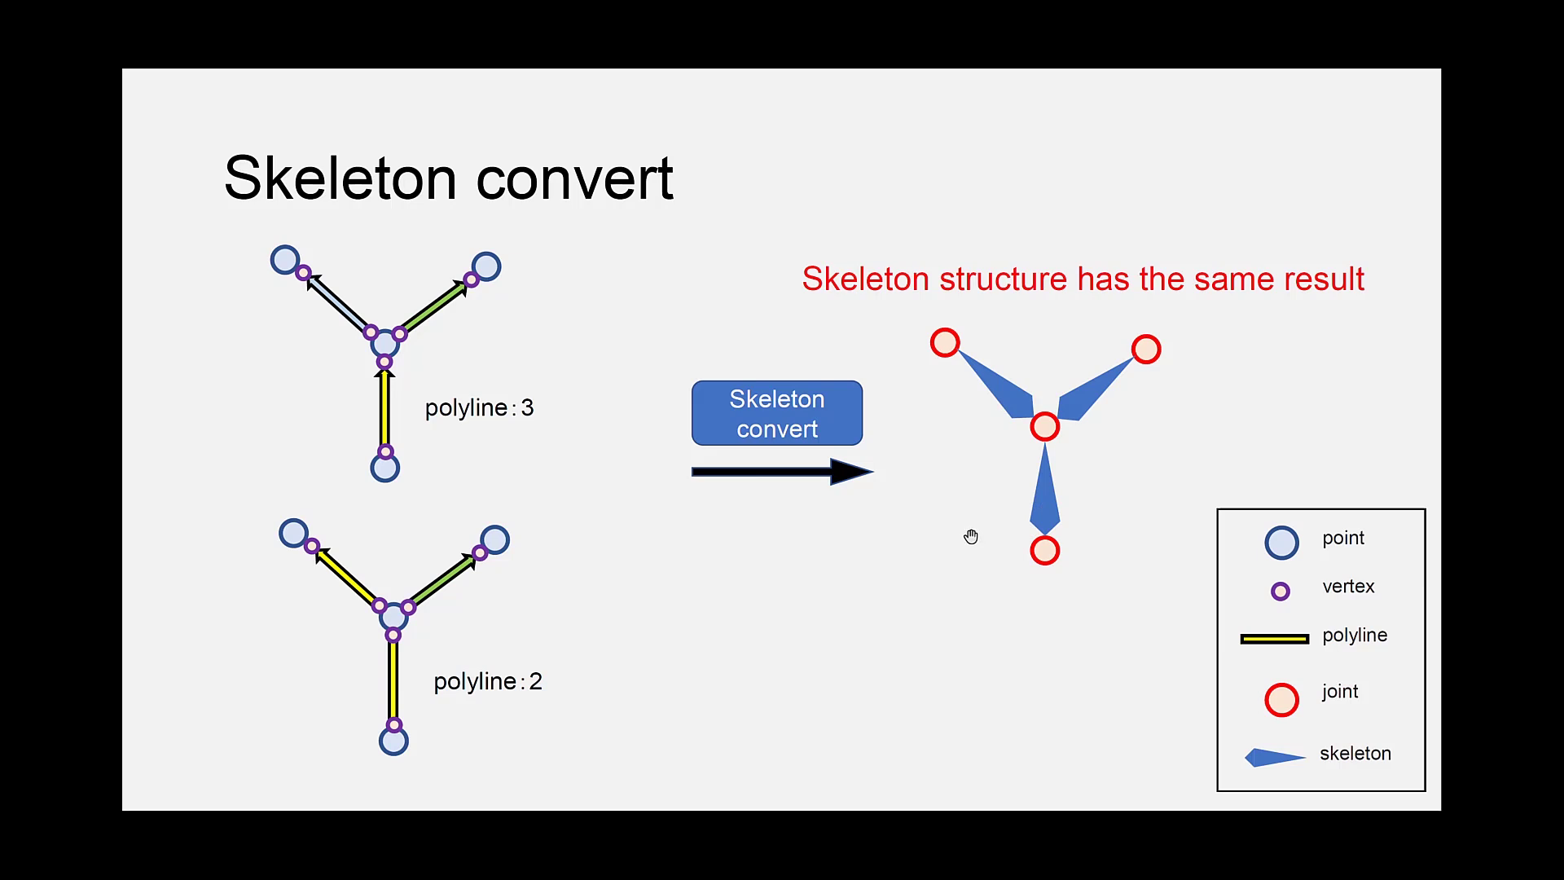
- Advance past the Skeleton Convert & Merge slide and return to the Houdini Connect Skeleton network
left_click(968, 536)
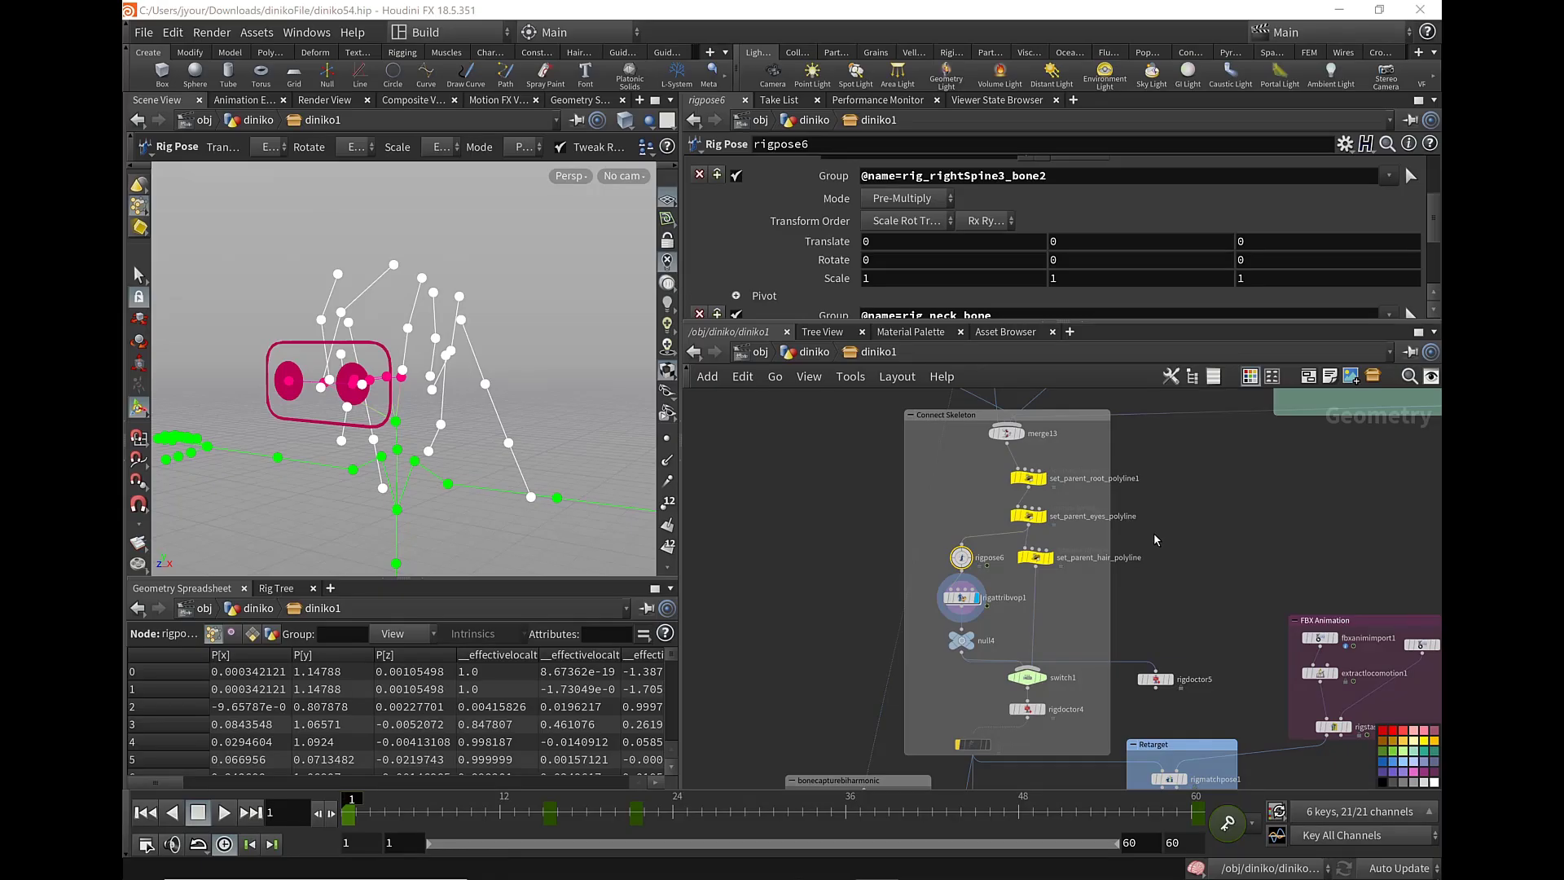
key("Escape")
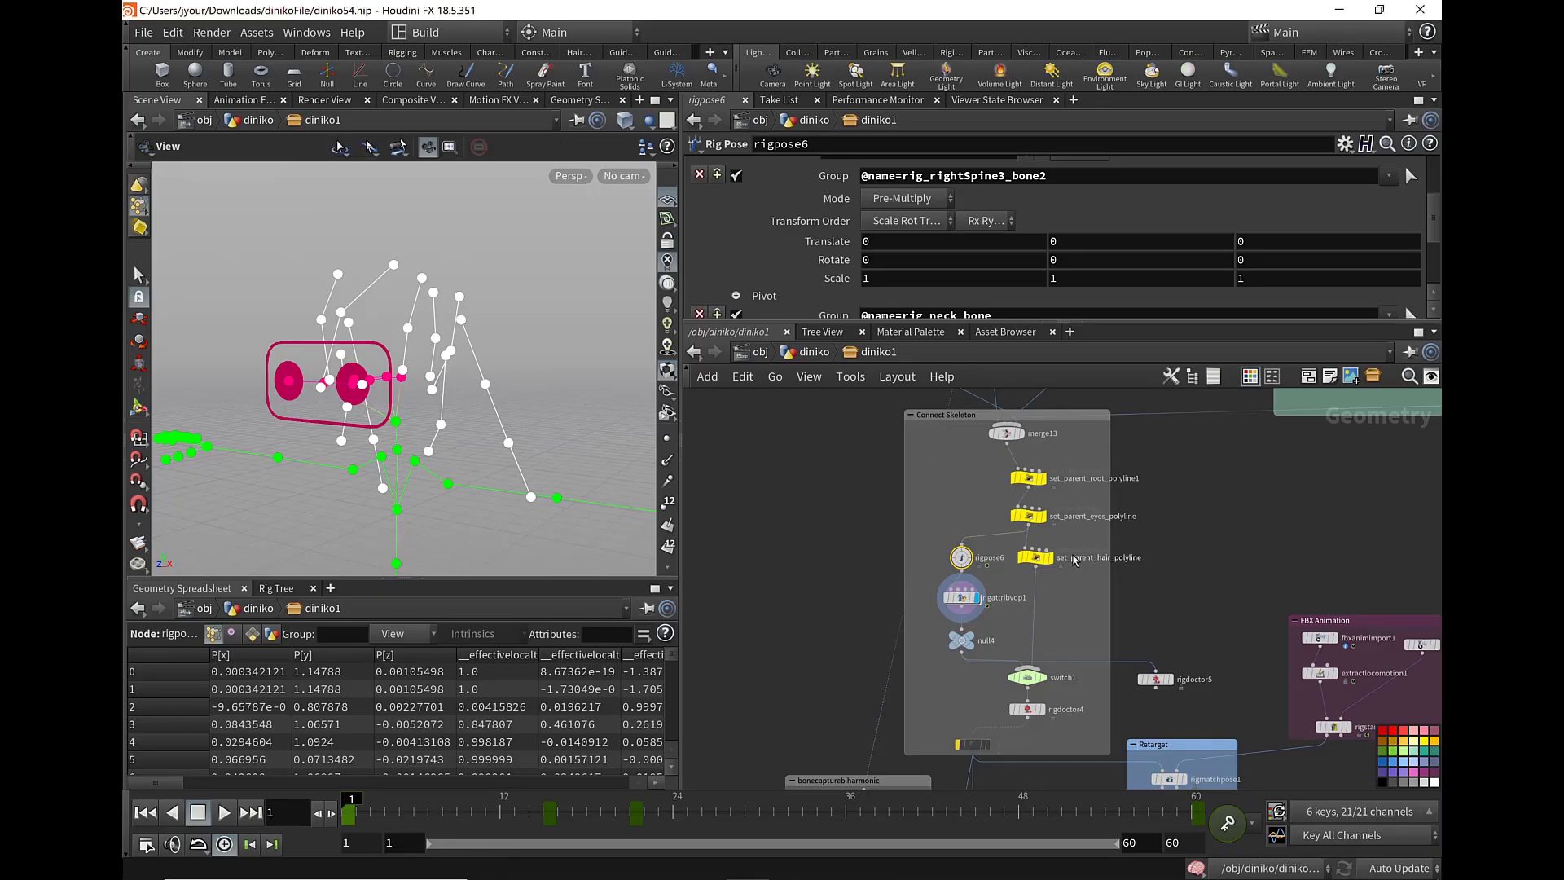
mouse_move(521, 399)
left_mouse_down()
mouse_move(510, 386)
mouse_move(1185, 610)
left_mouse_up()
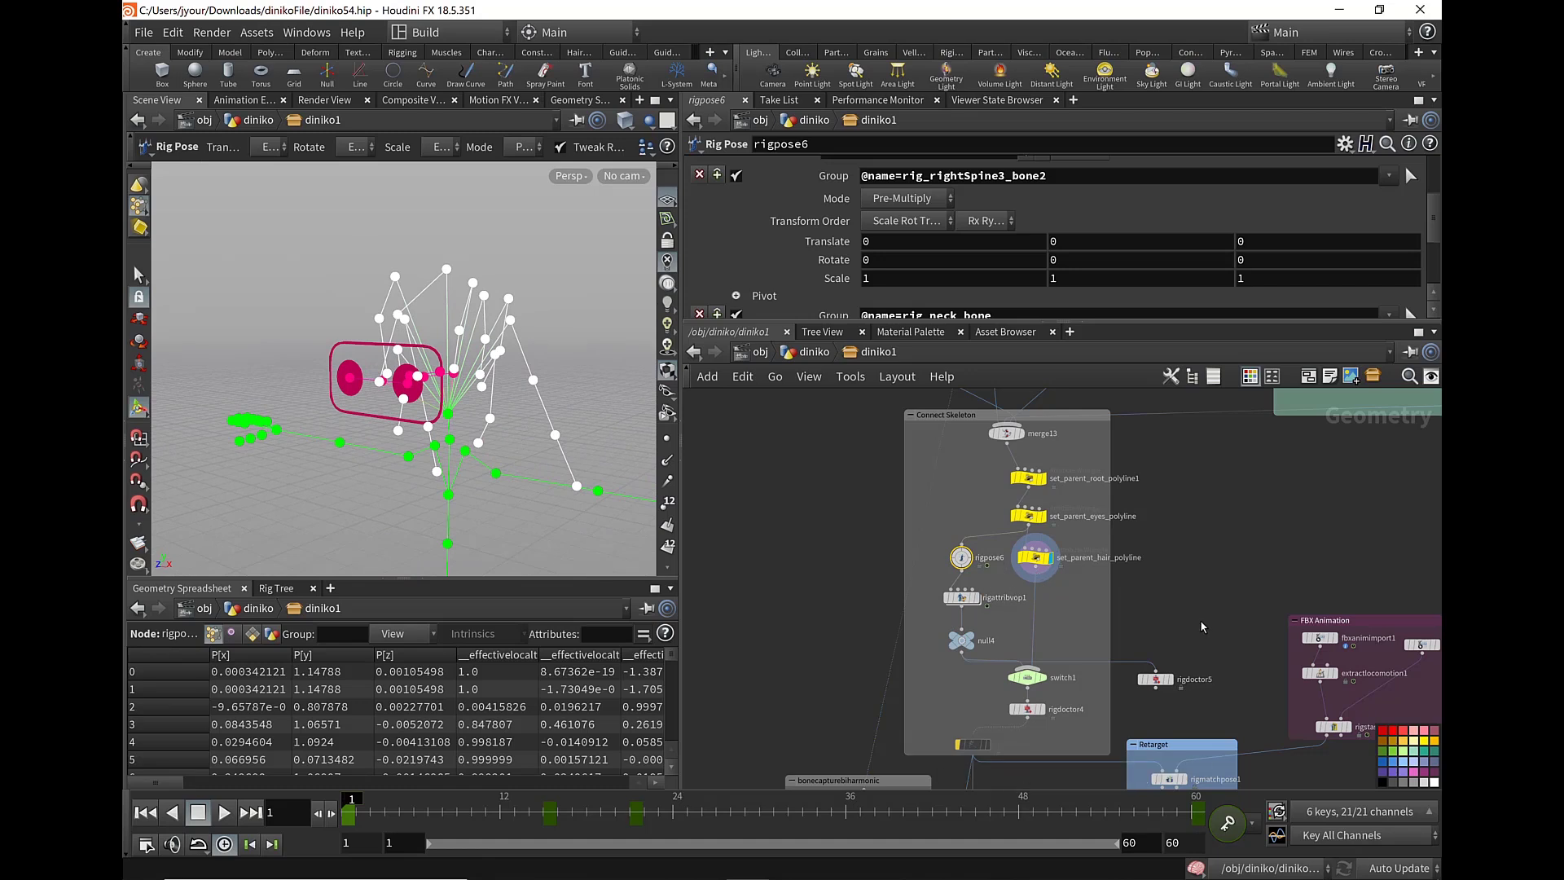
middle_click_drag(1067, 640, 1047, 613)
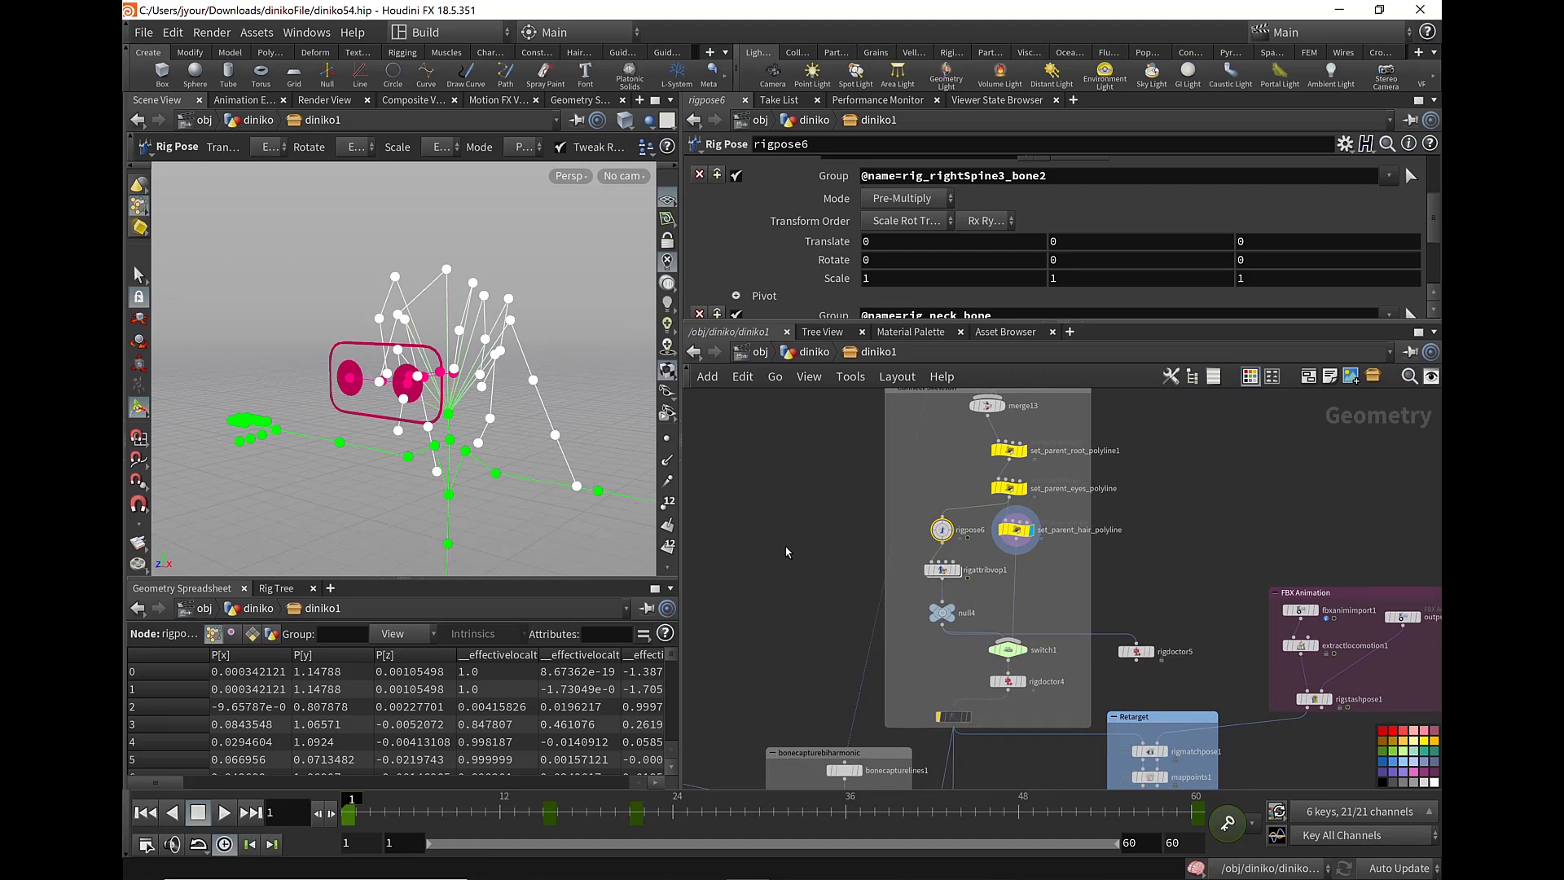
scroll(904, 537, "up", 5)
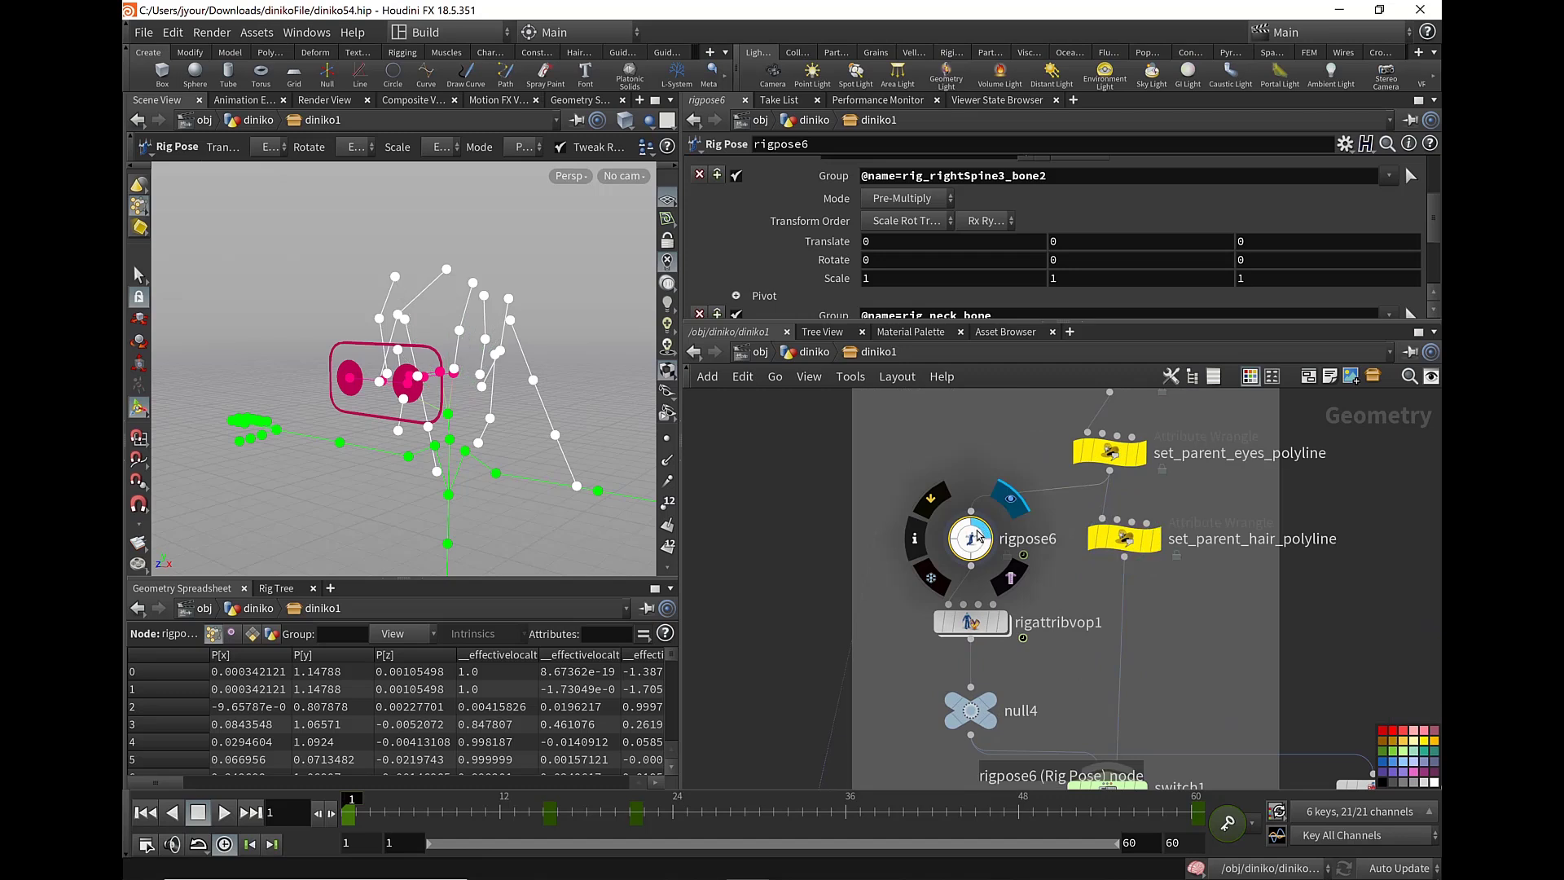
left_click_drag(488, 456, 406, 449, "alt")
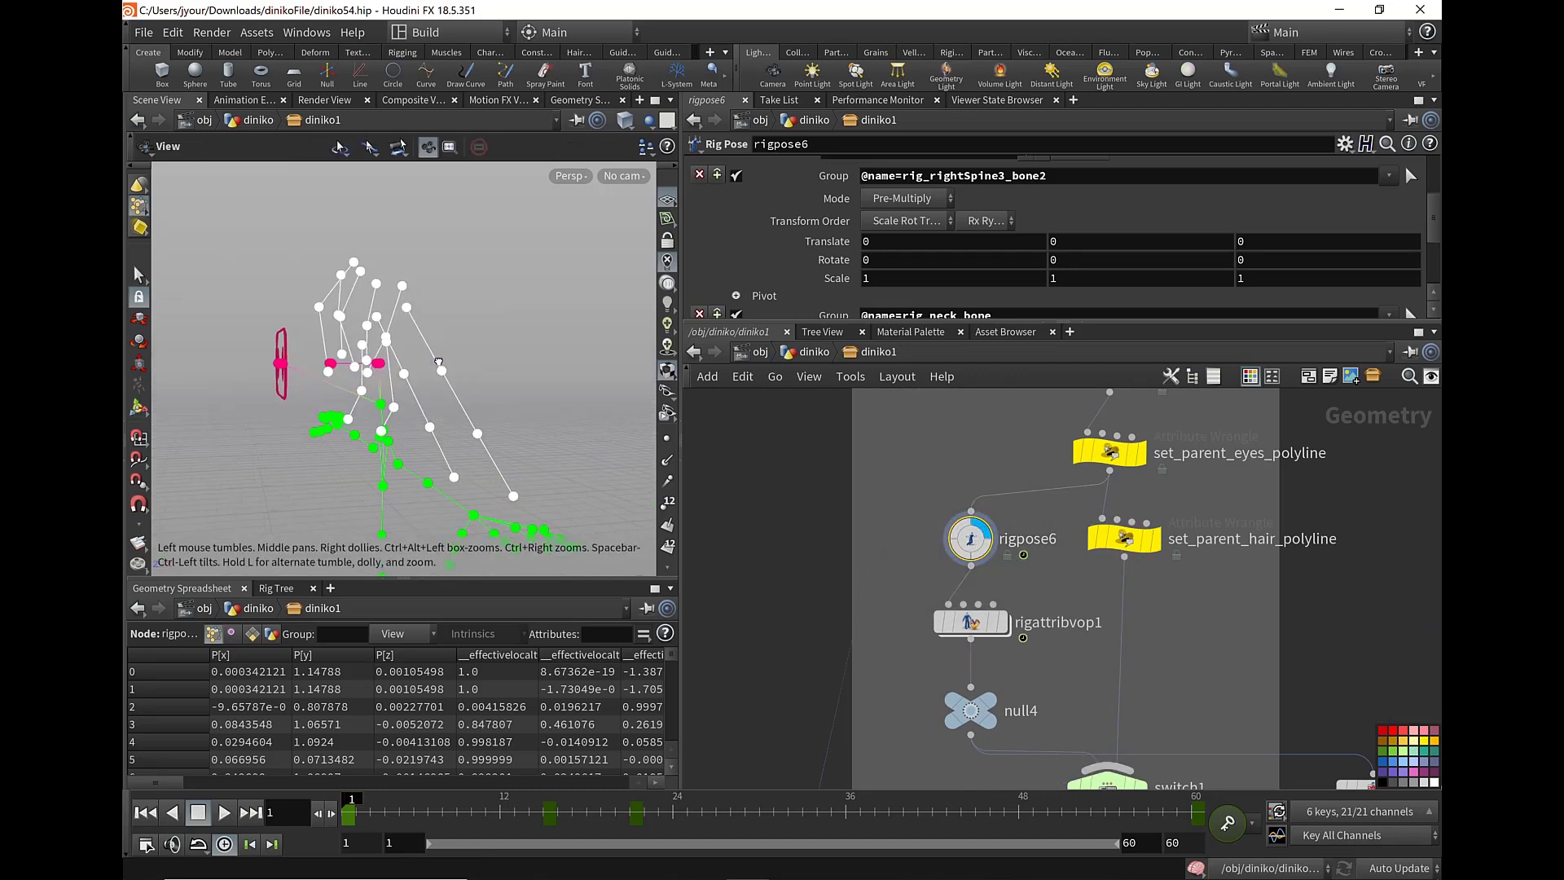
left_click(390, 806)
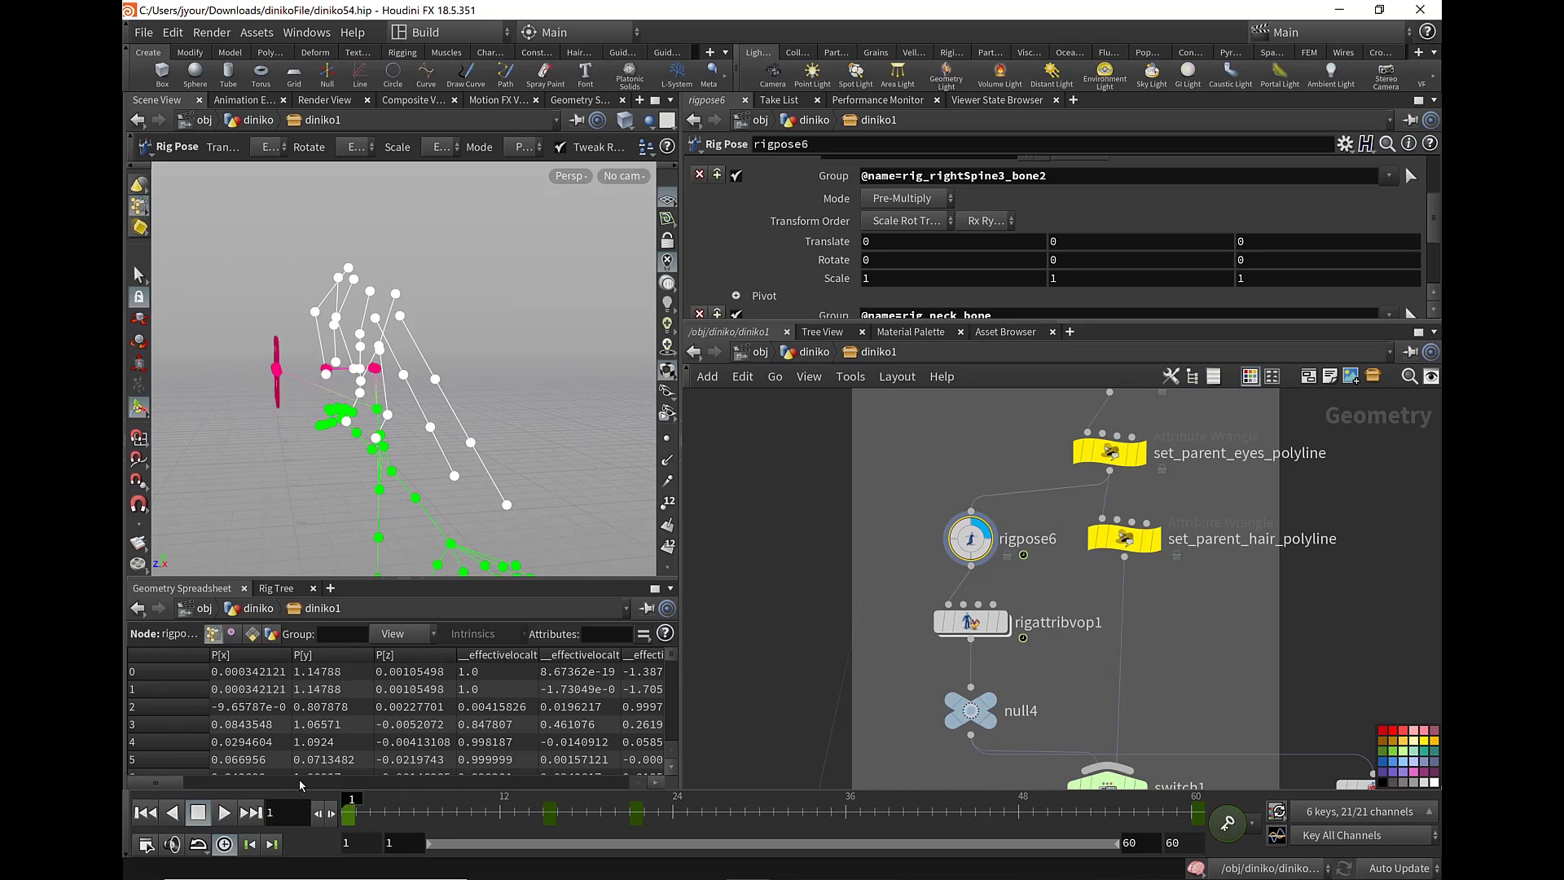
middle_click_drag(1079, 561, 1166, 498)
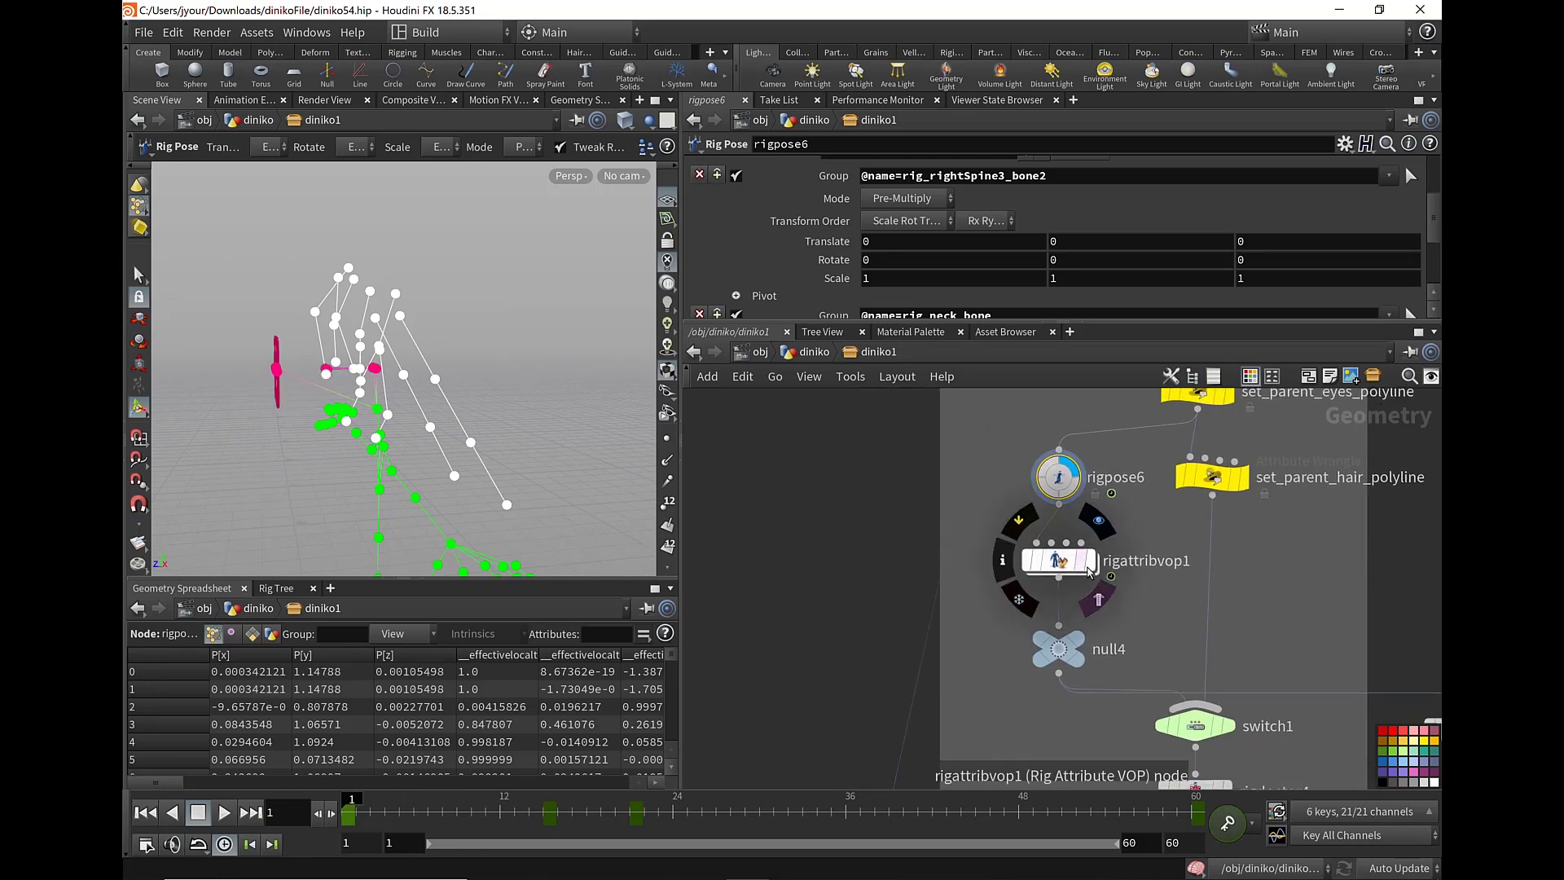
- Inspect rigattribvop1's VEX nodes and parentconstraint4, then return to the diniko1 level
left_click(1070, 563)
double_click(1069, 563)
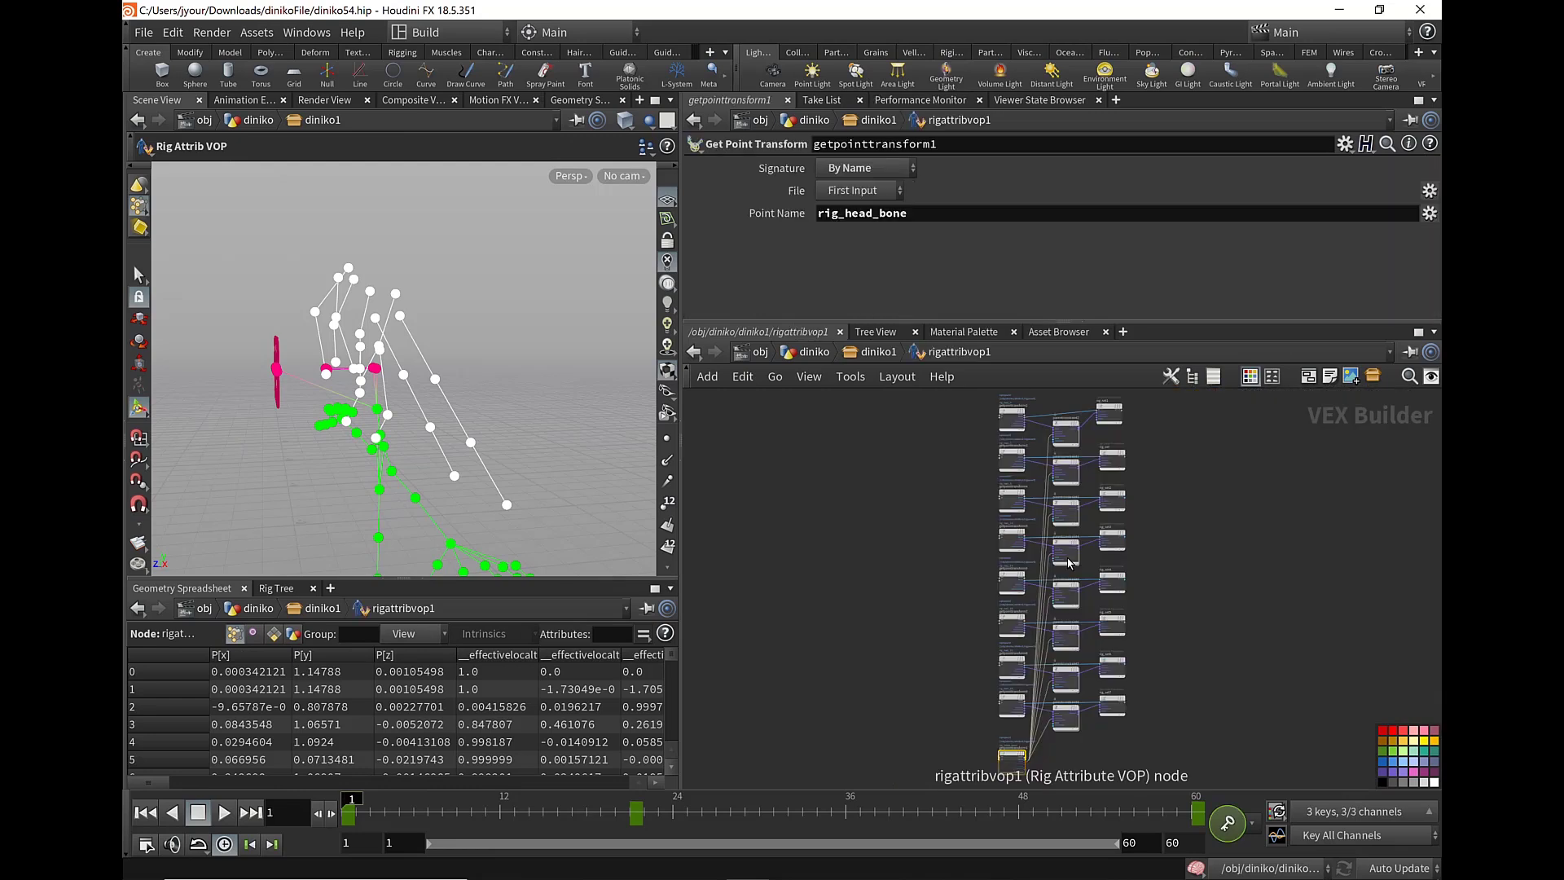
left_click_drag(384, 320, 338, 302, "alt")
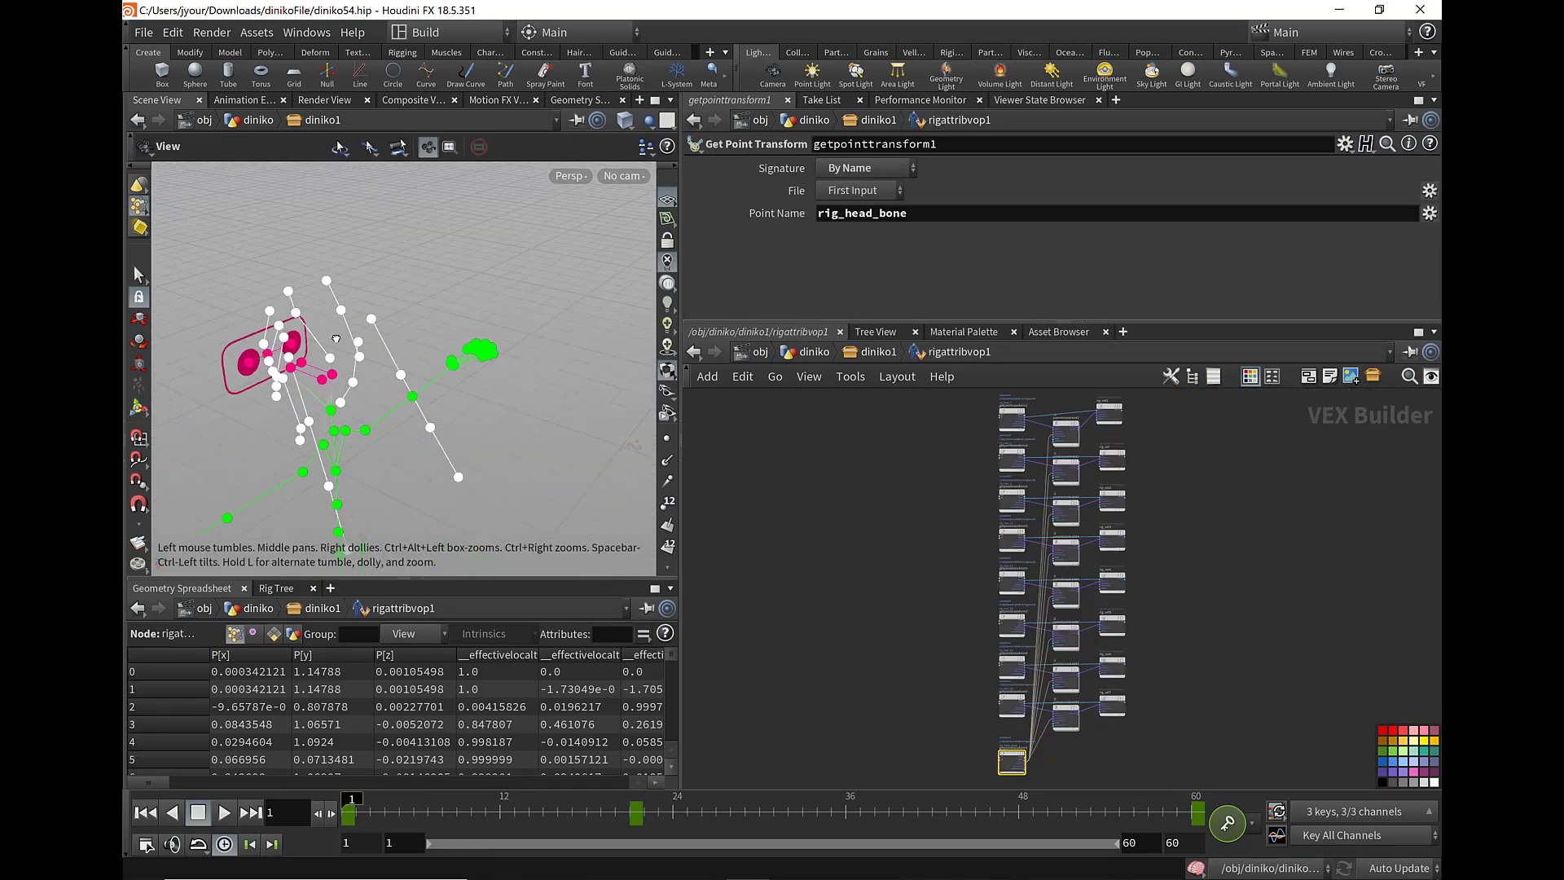
left_click_drag(329, 424, 455, 397)
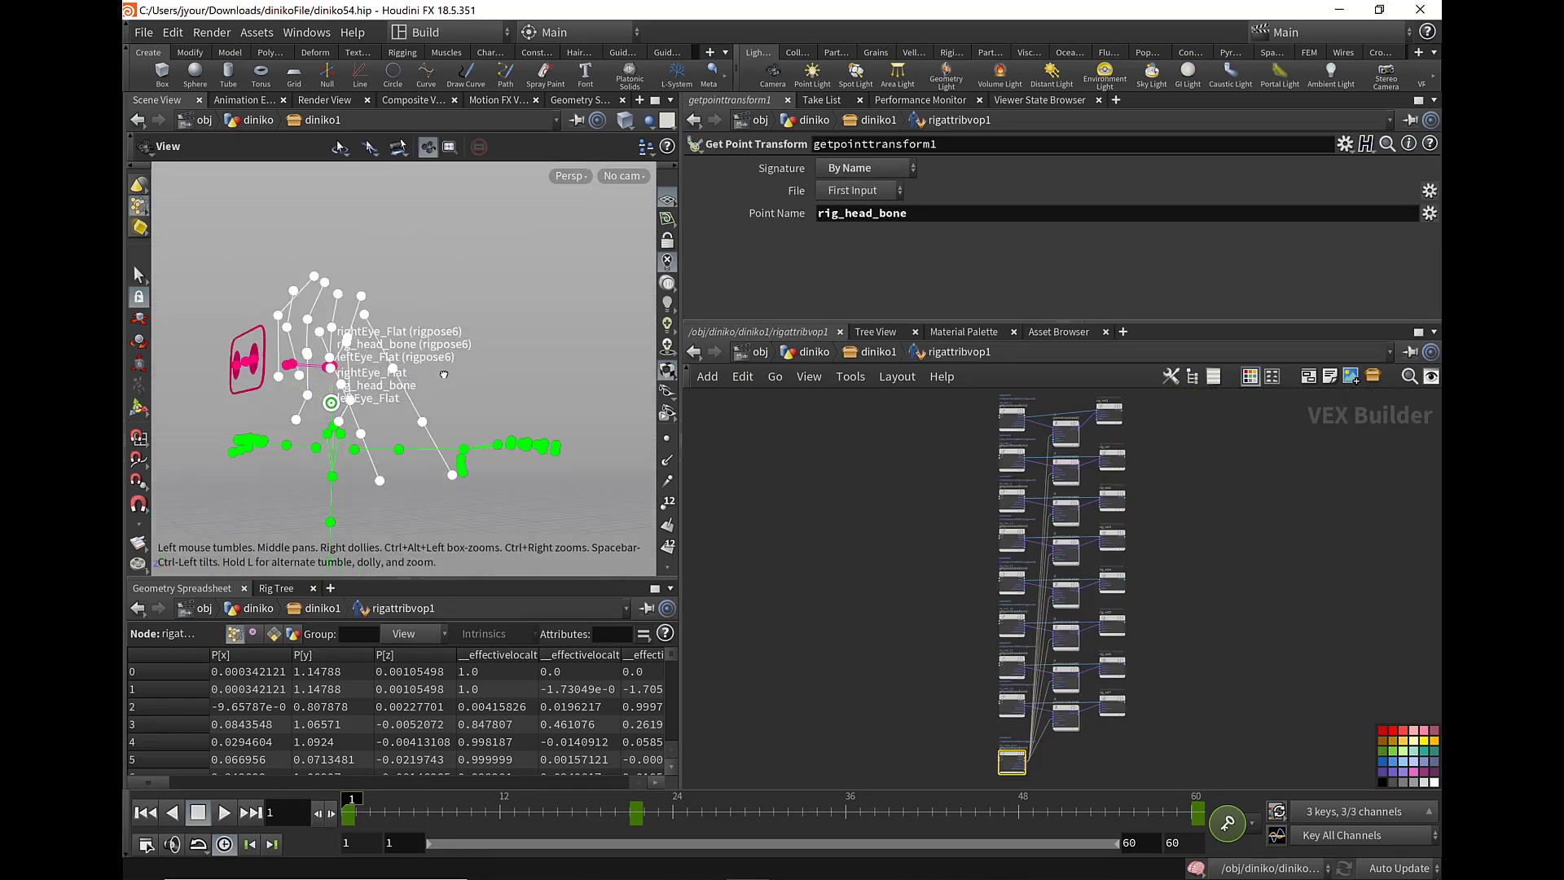
scroll(1042, 529, "up", 8)
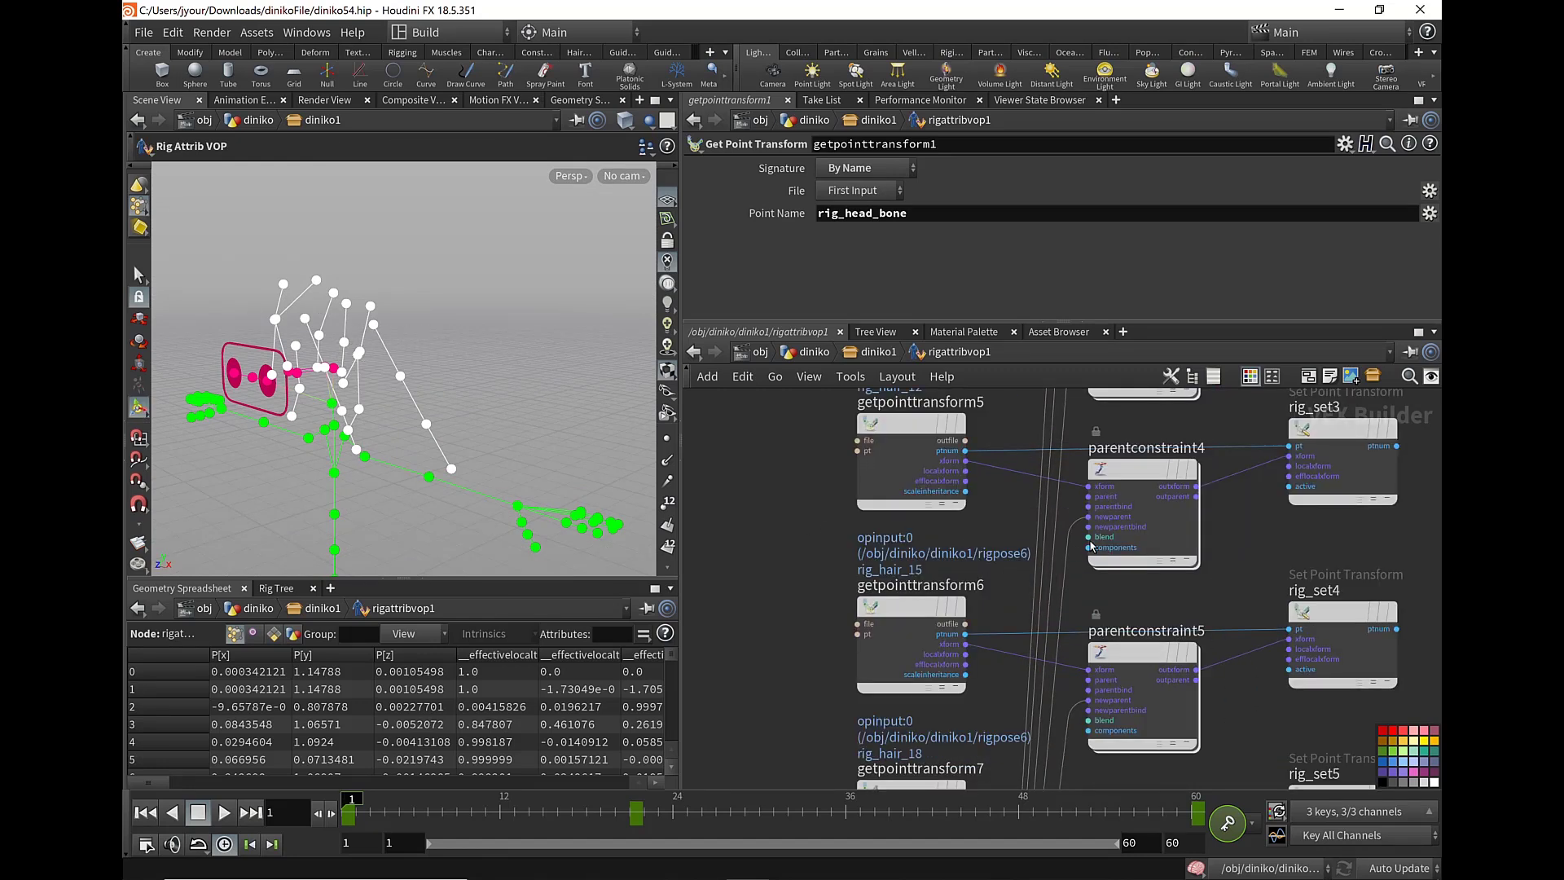
left_click(1160, 473)
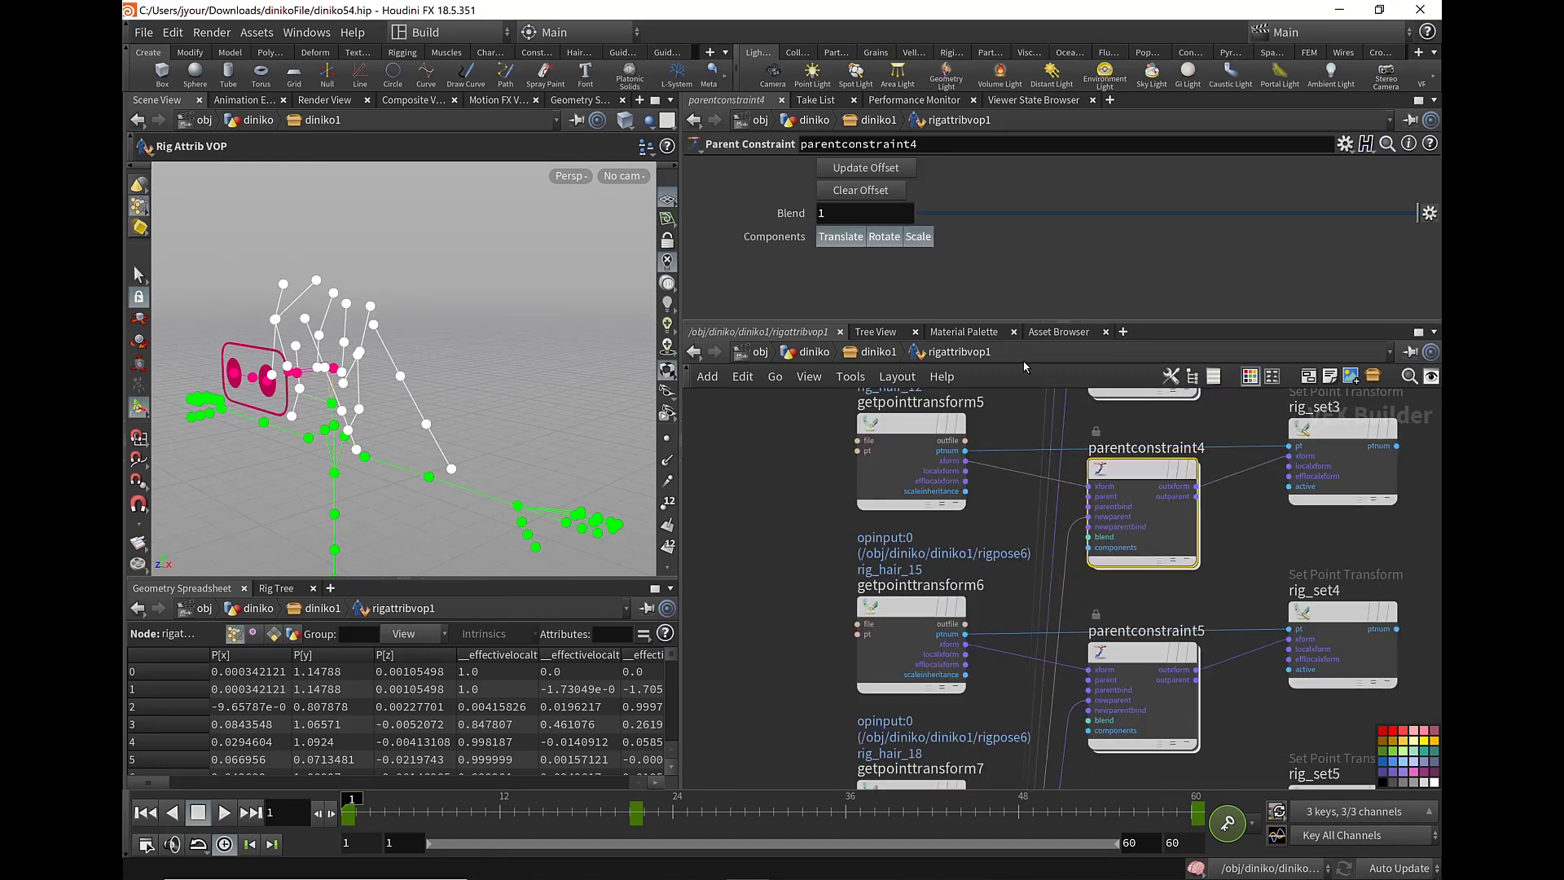
left_click(873, 352)
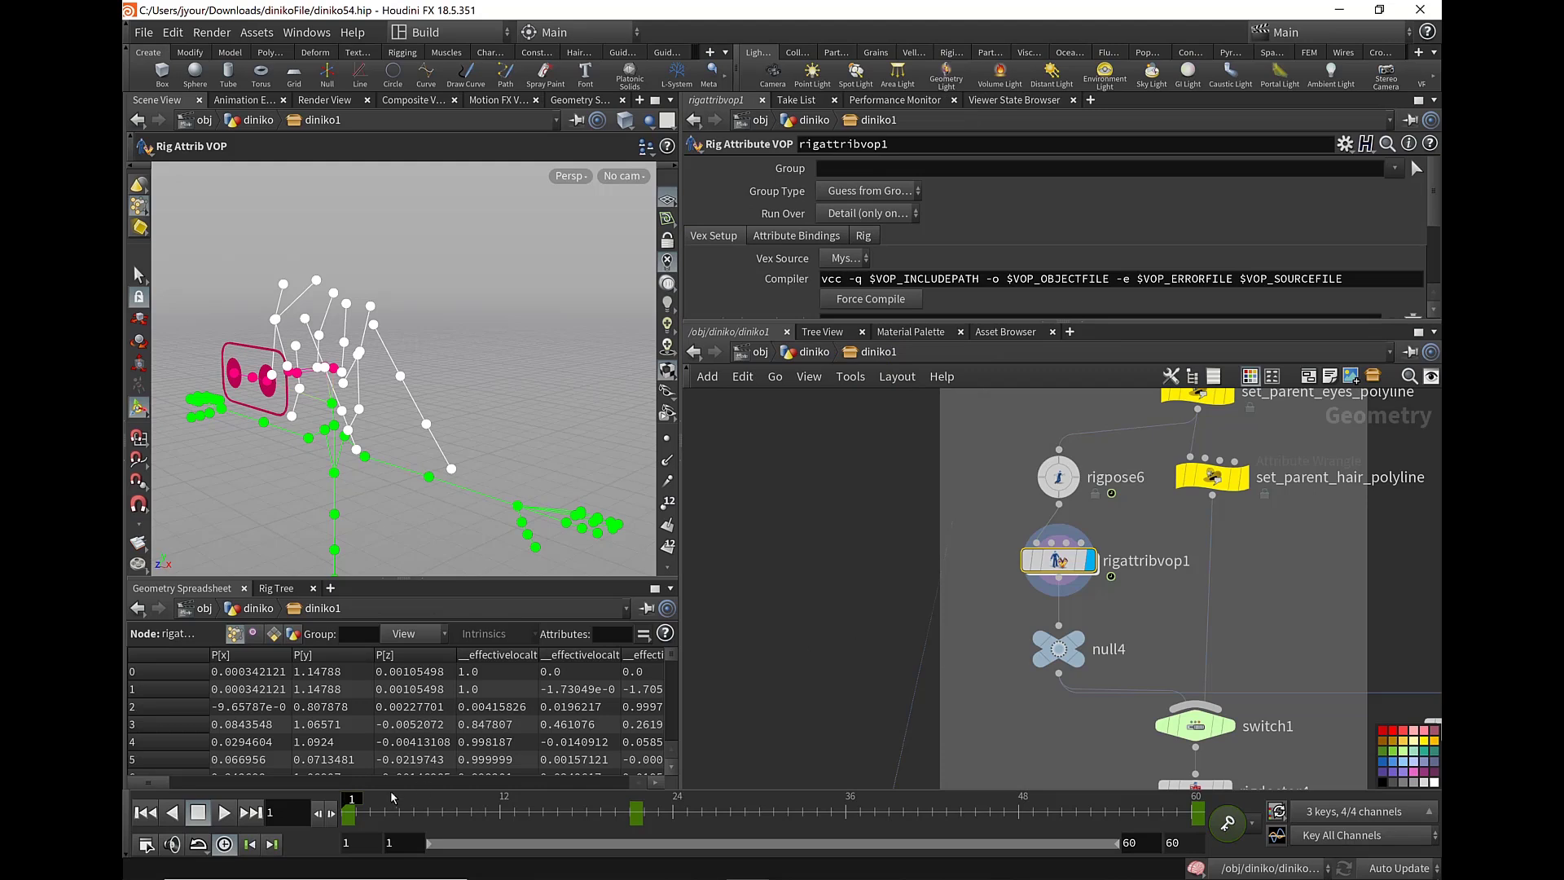
- Scrub the rig animation, then set switch1's Select Input to 0 to pass null4
left_click_drag(391, 797, 351, 803)
scroll(1087, 559, "down", 1)
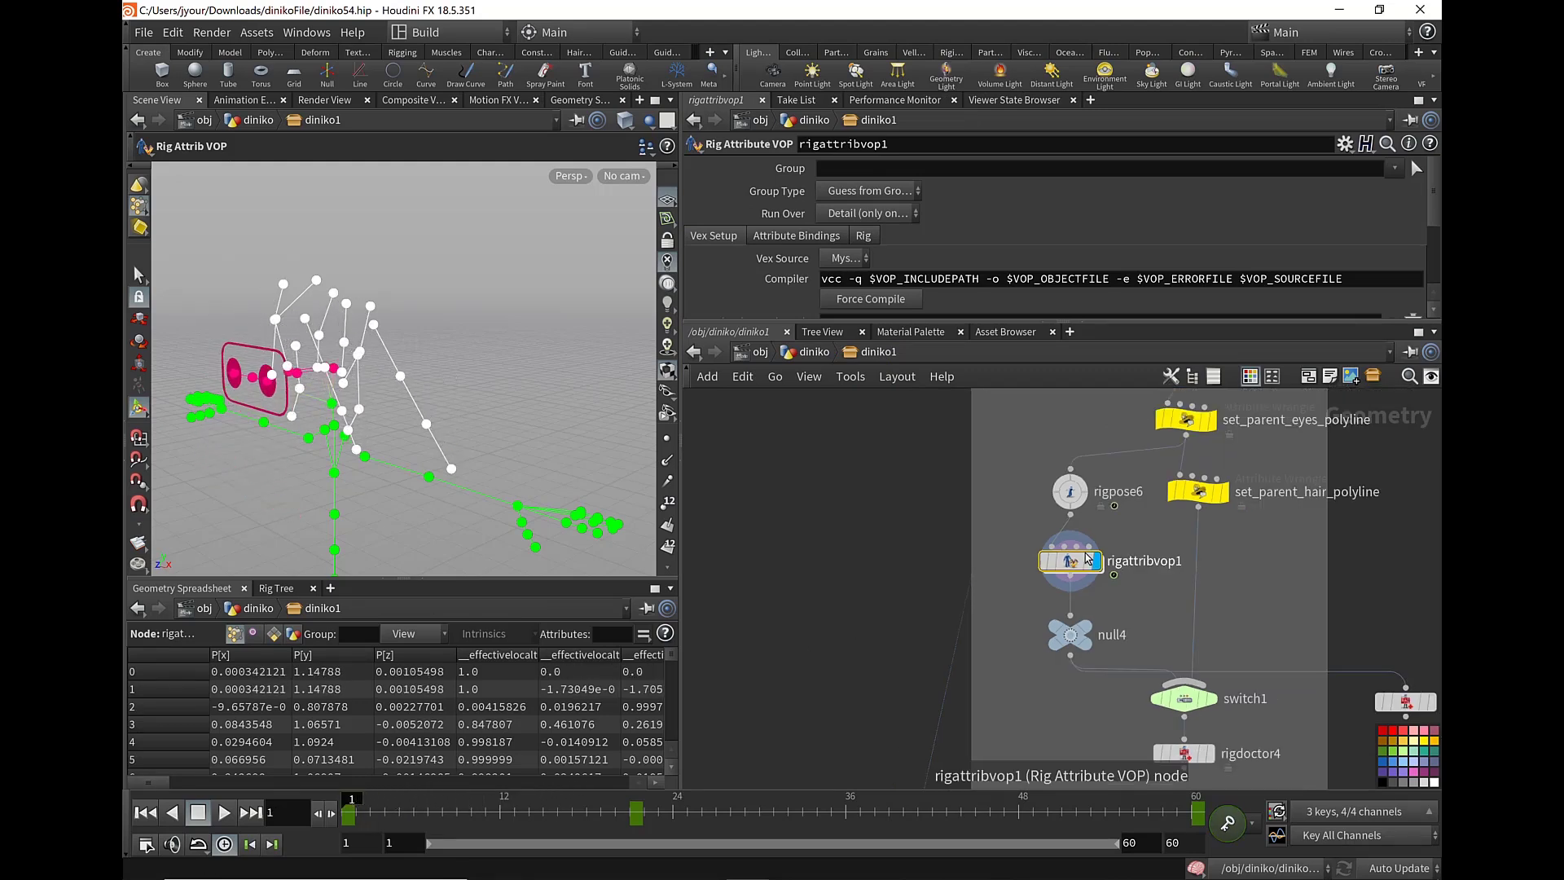
scroll(1087, 559, "down", 2)
middle_click_drag(1313, 587, 1307, 546)
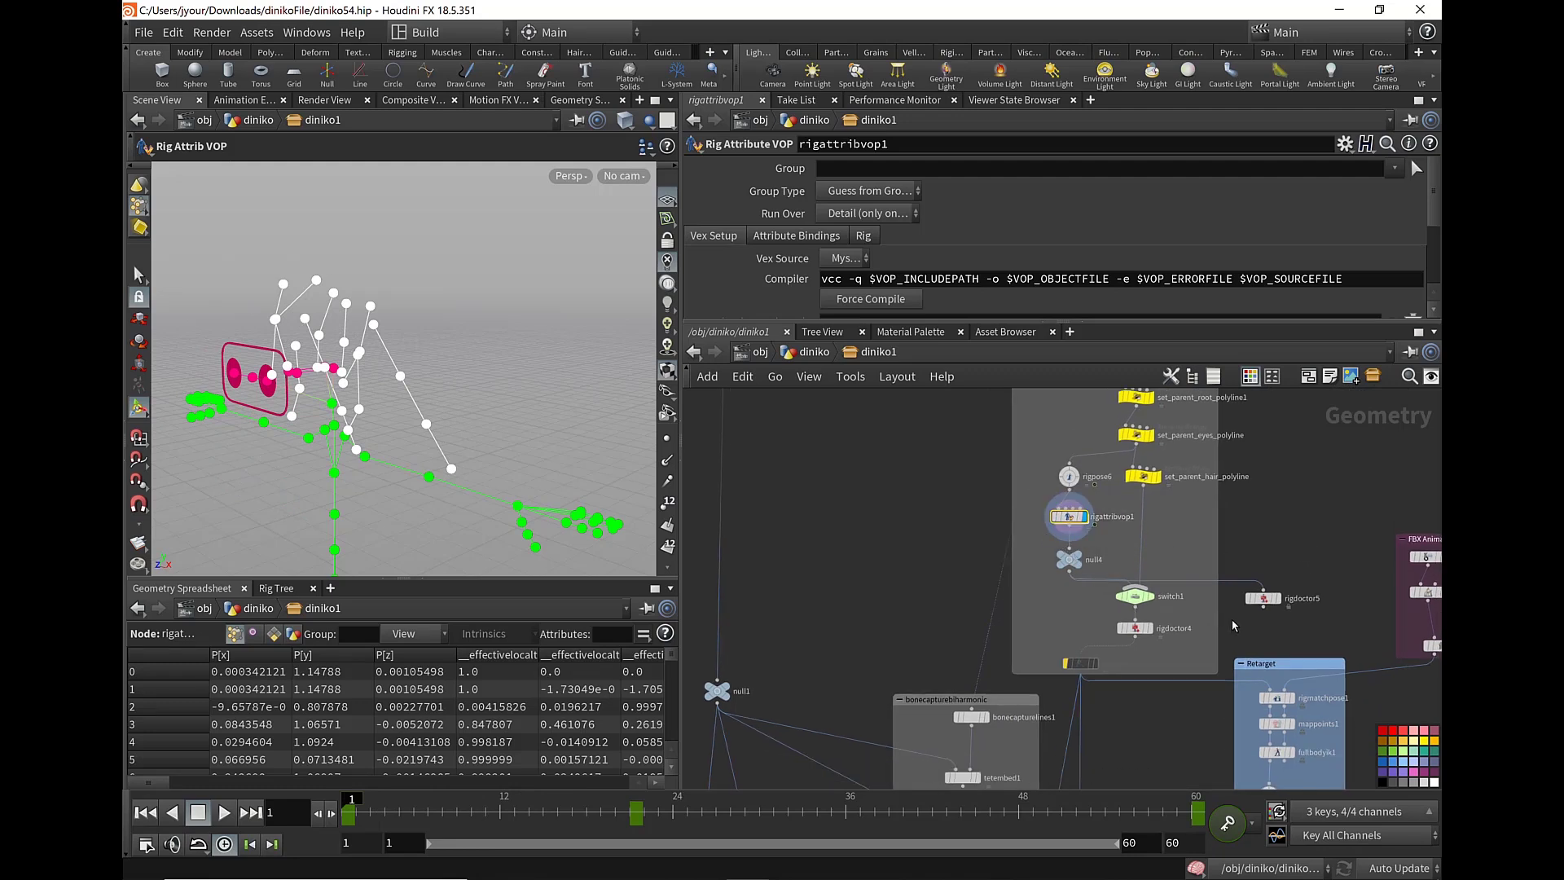
middle_click_drag(1269, 575, 1268, 497)
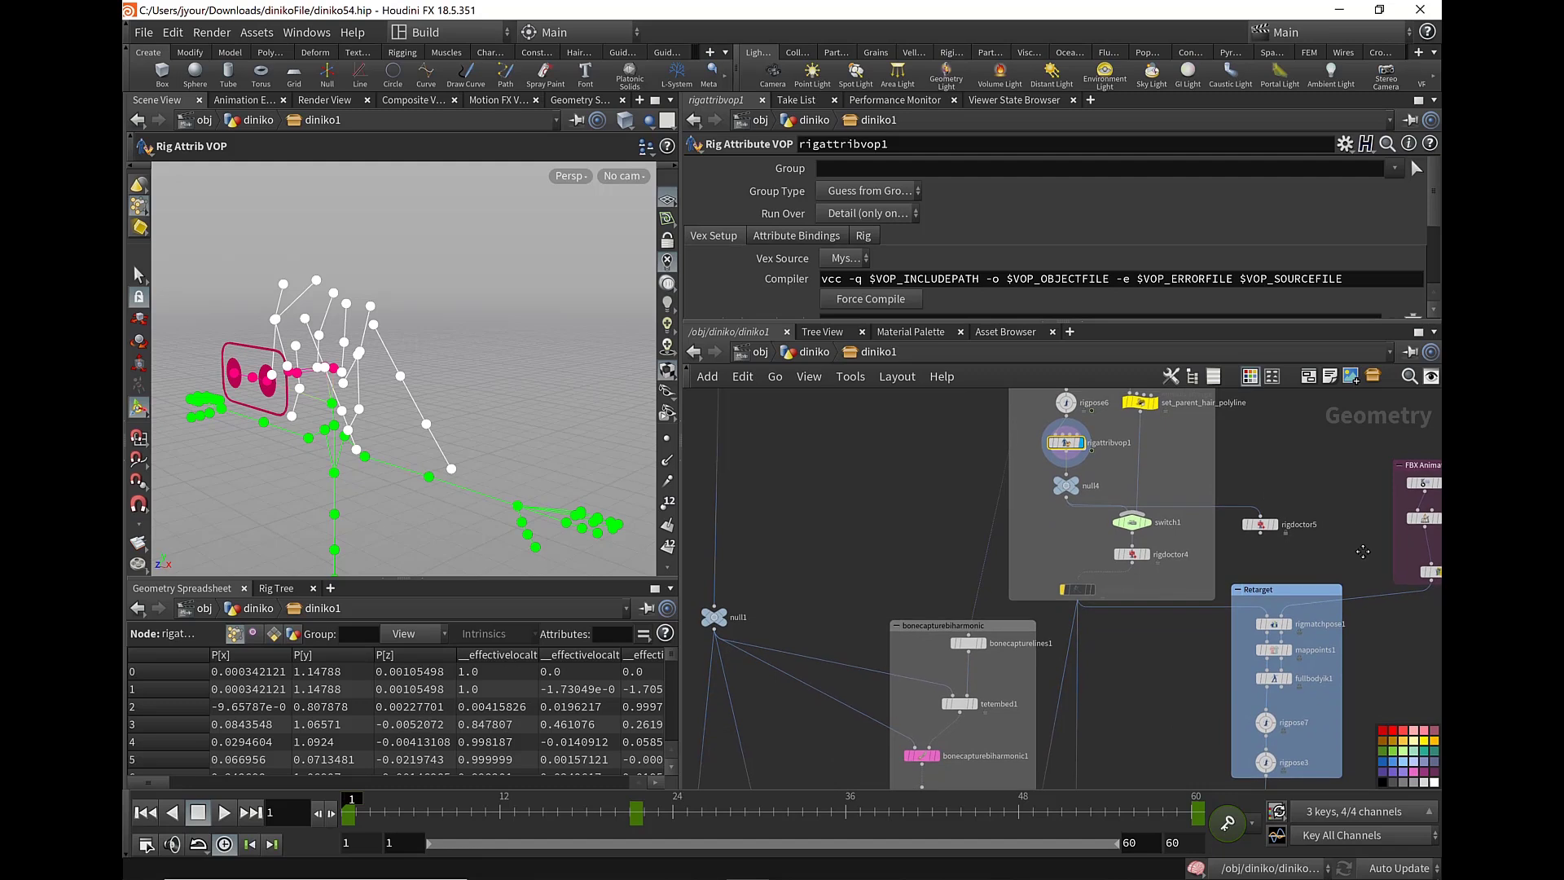
middle_click_drag(1365, 554, 1315, 512)
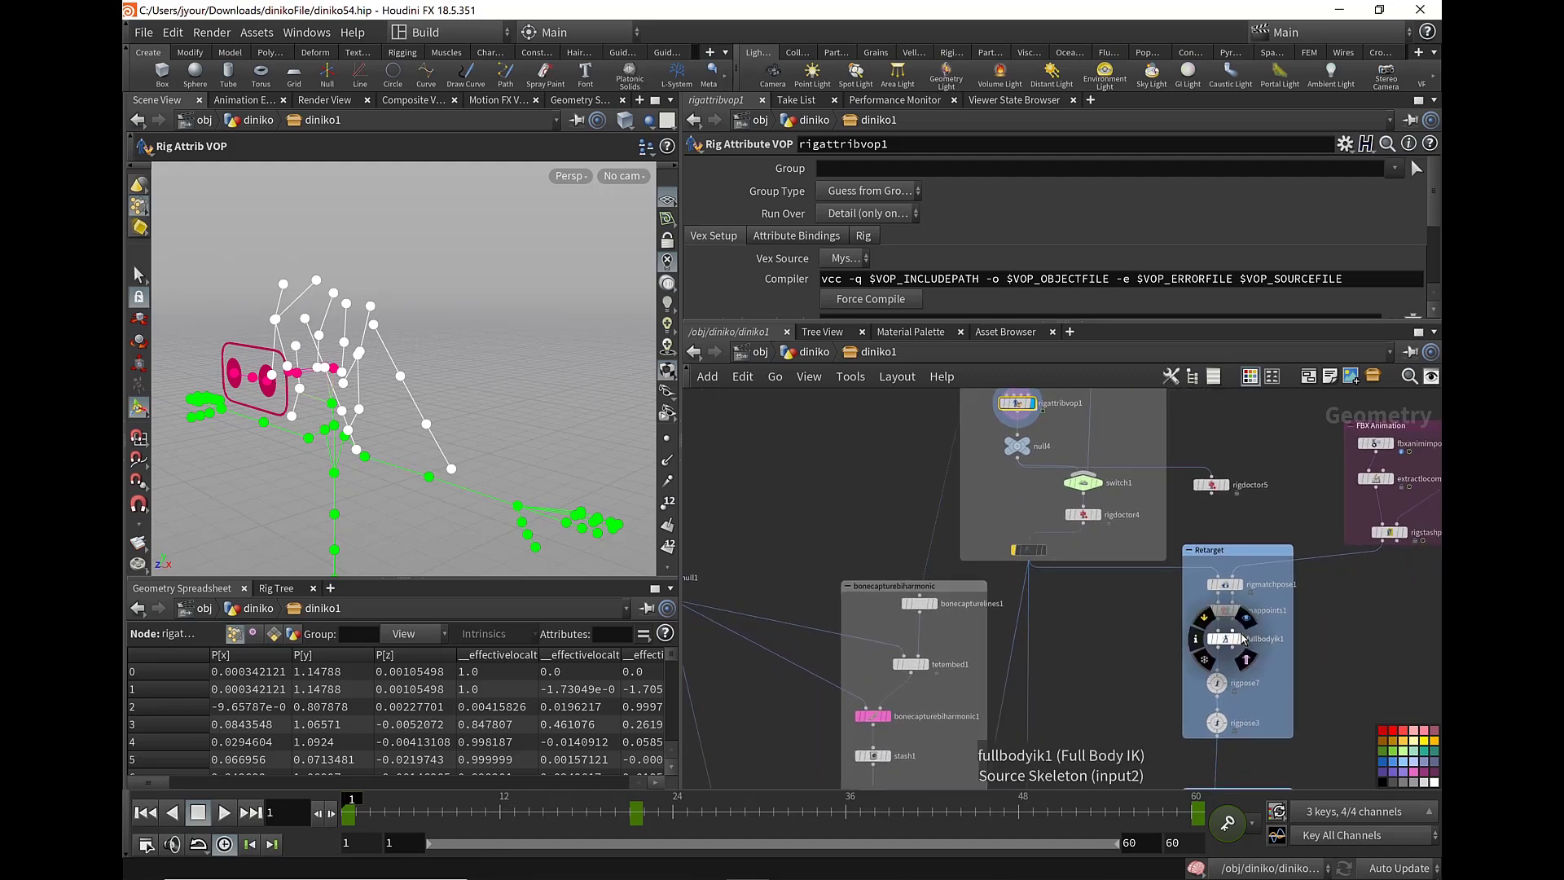
mouse_move(1274, 677)
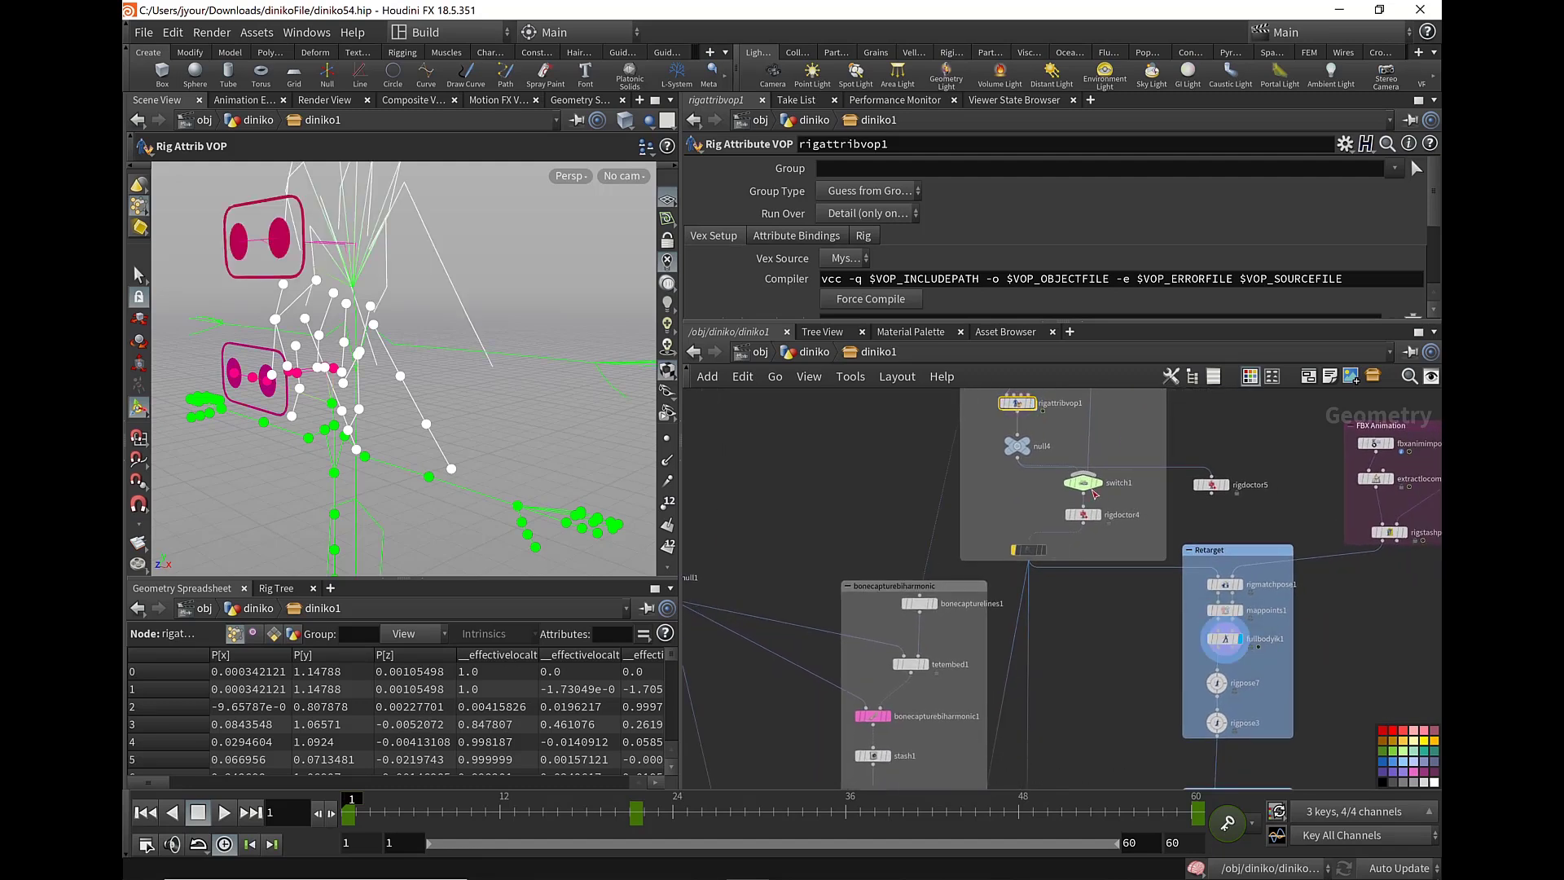
left_click(1083, 482)
left_click(924, 174)
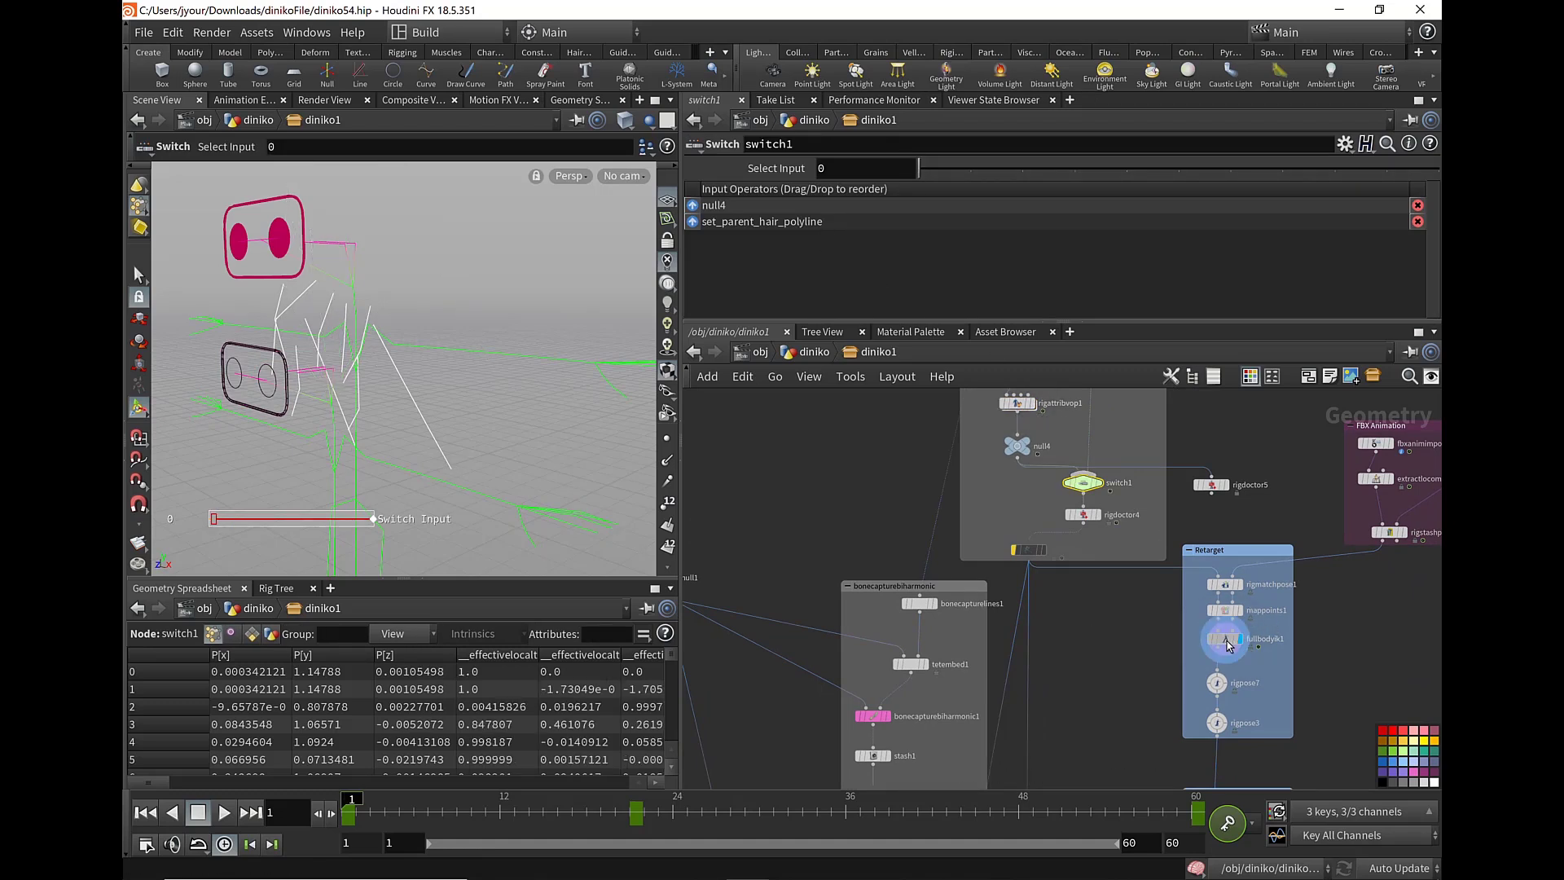
- After checking fullbodyik1, display motionclipevaluate1 to show Diniko's looping run pose
left_click(1224, 638)
key("h")
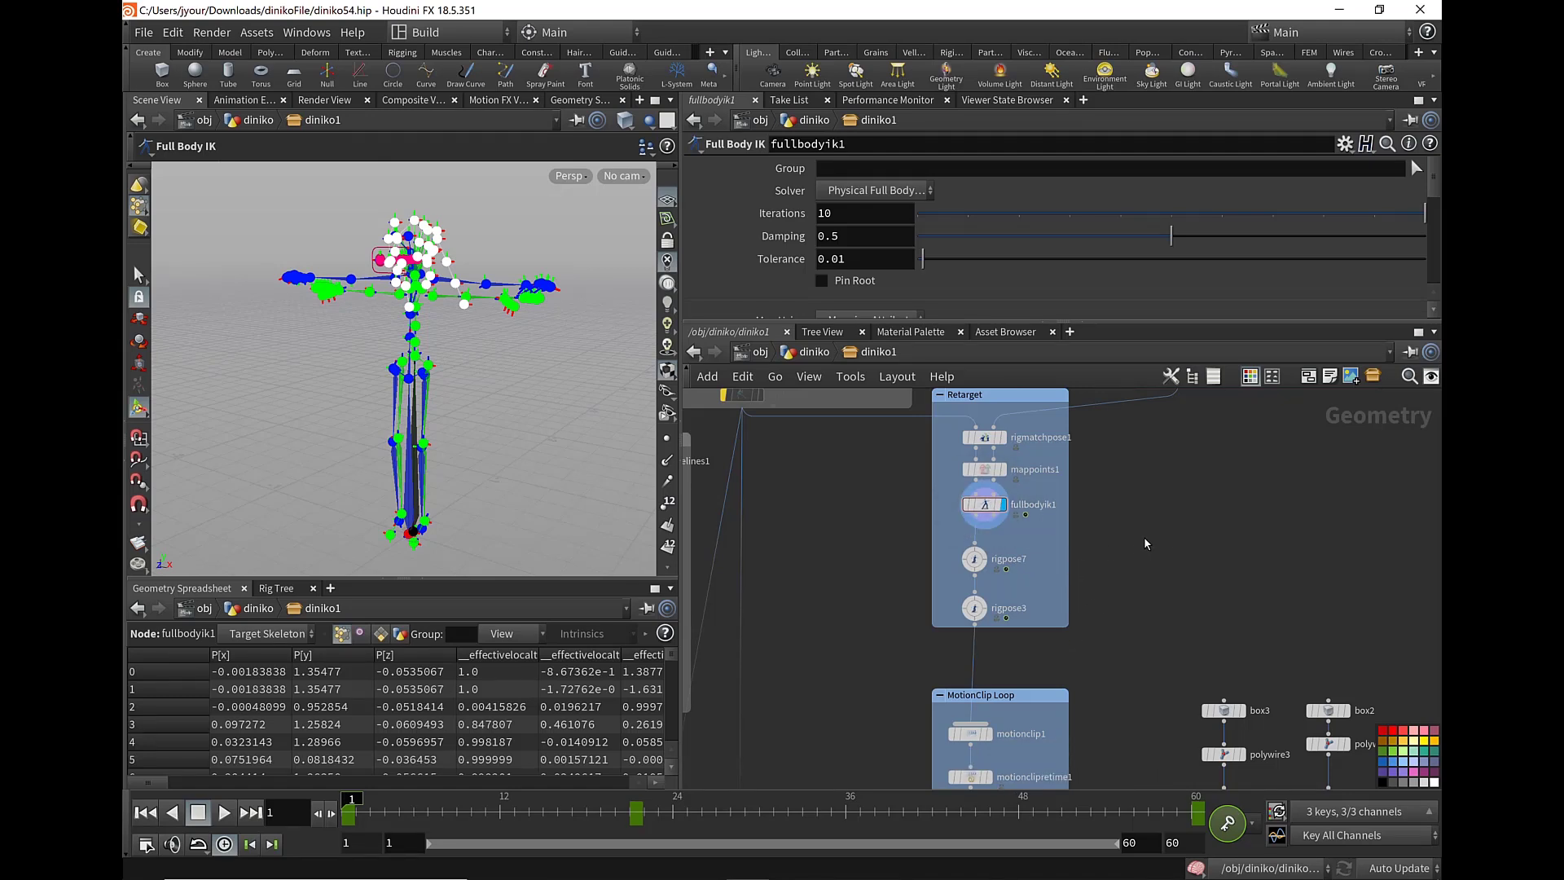
mouse_move(1136, 611)
middle_mouse_down()
mouse_move(1134, 588)
mouse_move(1139, 637)
mouse_move(1139, 528)
middle_mouse_up()
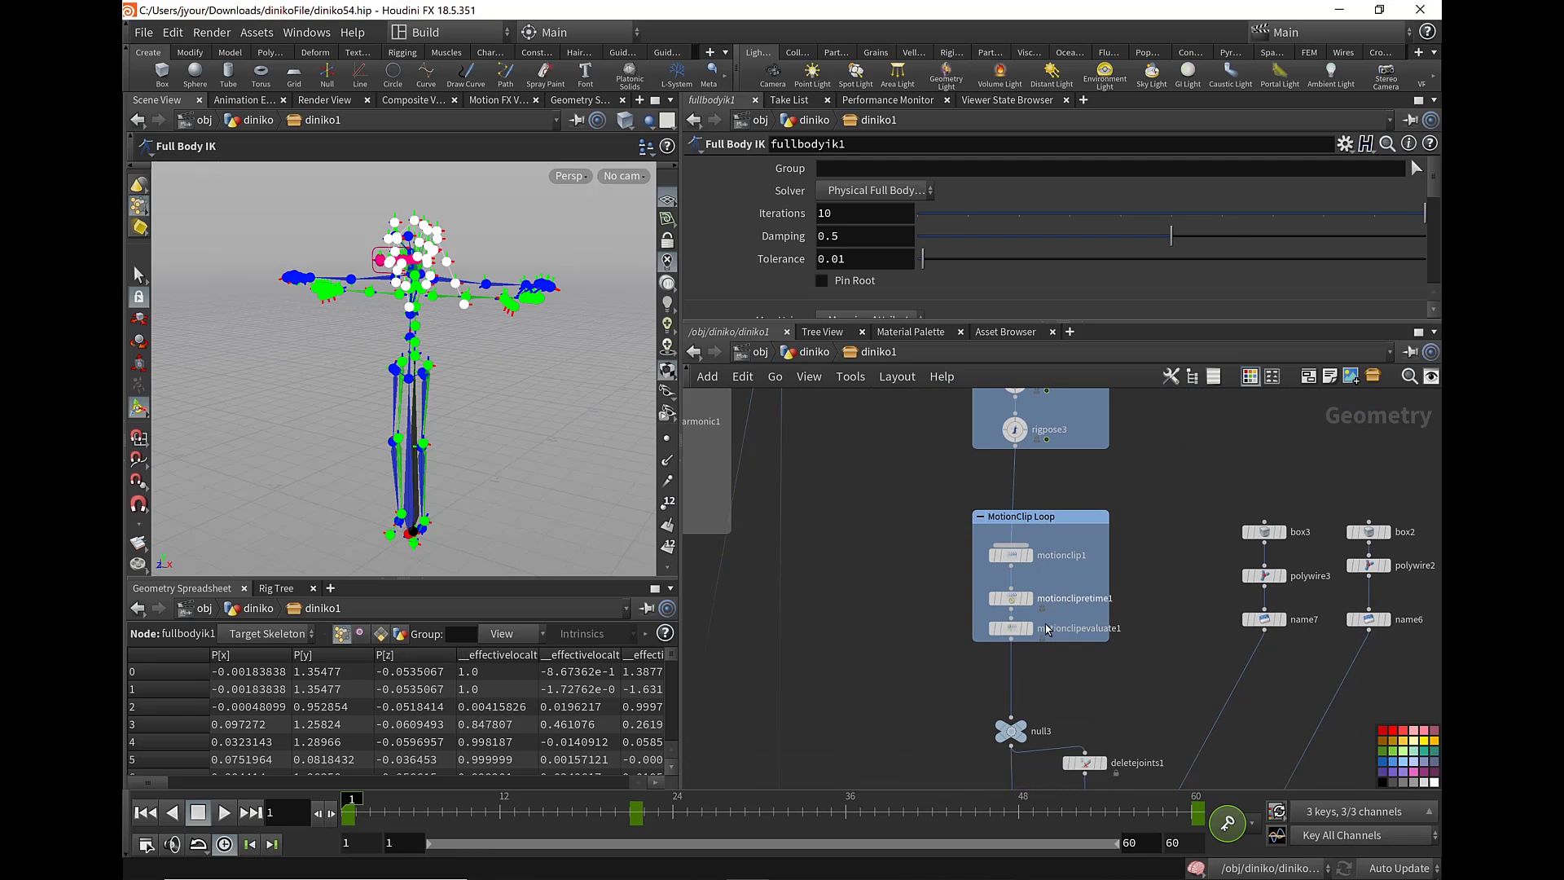
scroll(1047, 630, "up", 2)
scroll(1047, 630, "up", 2)
left_click(1001, 639)
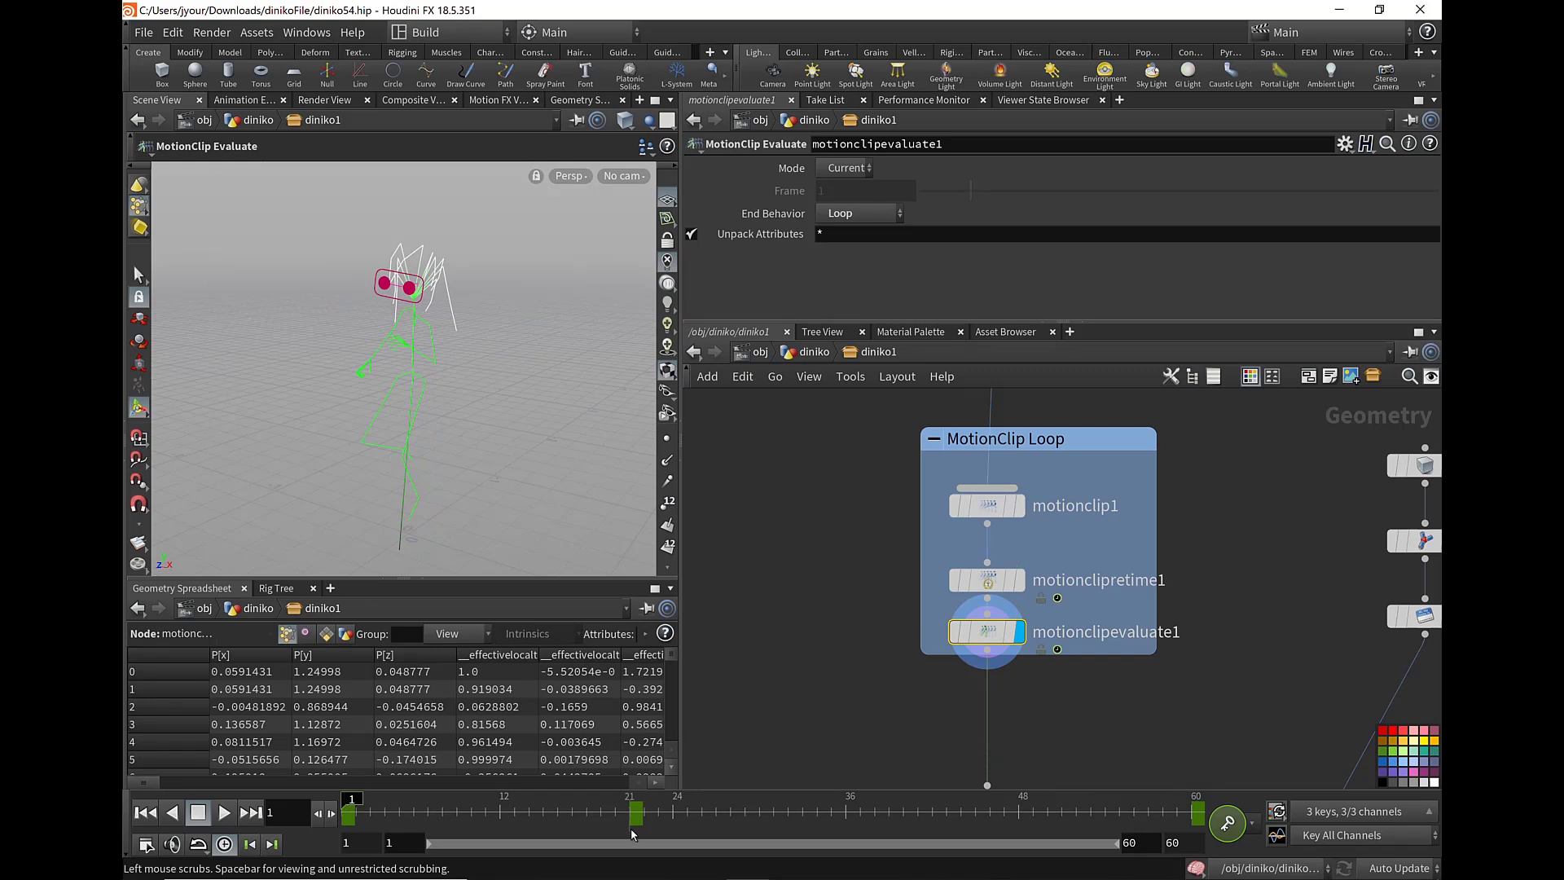
left_click_drag(359, 802, 1205, 811)
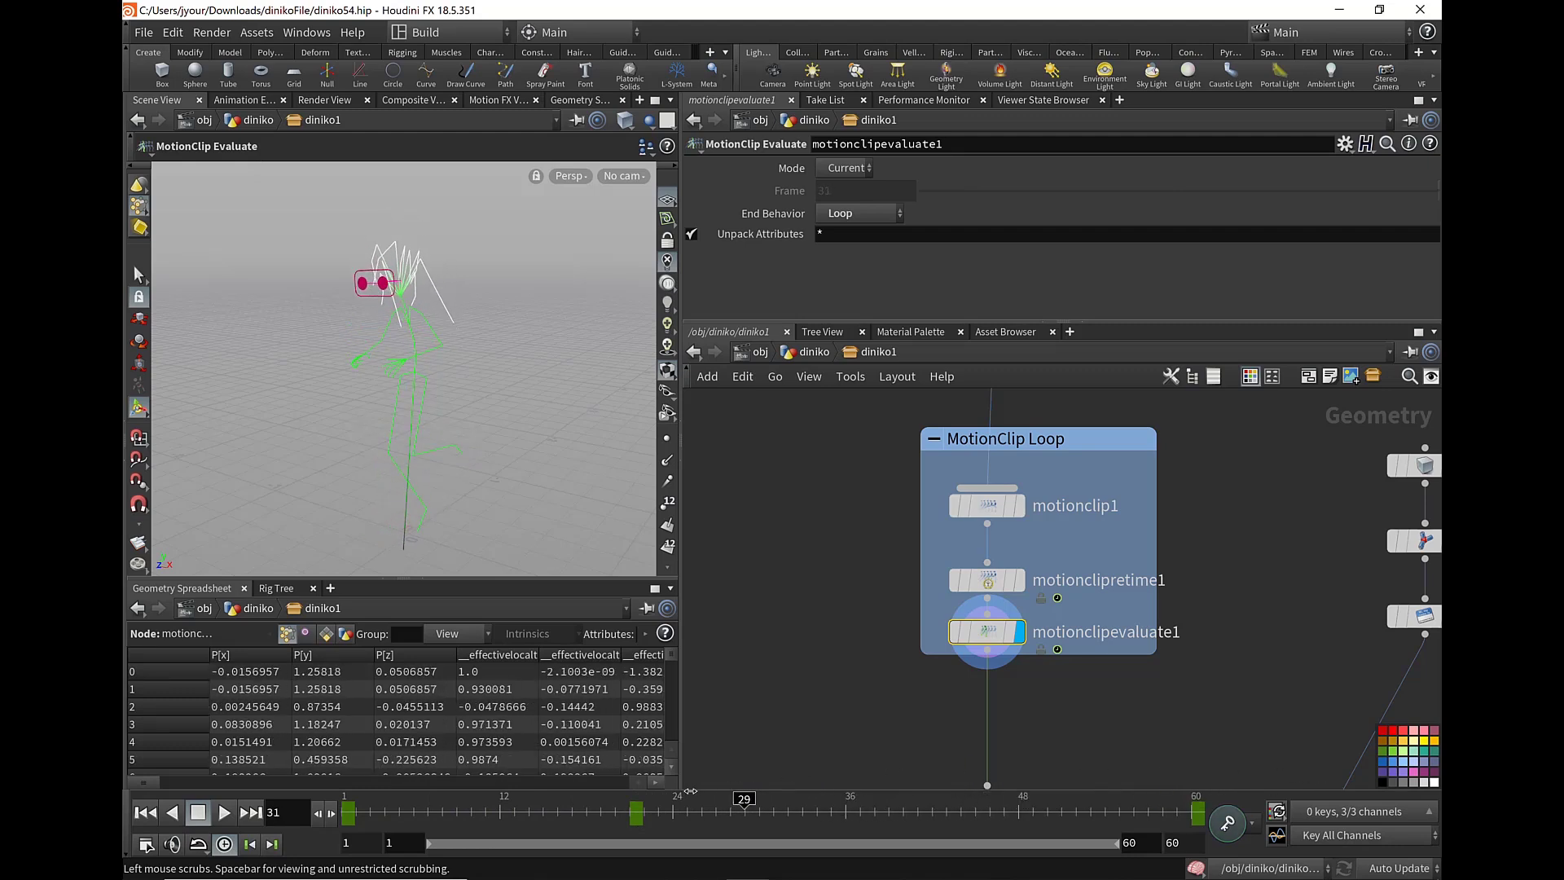
scroll(1105, 508, "down", 3)
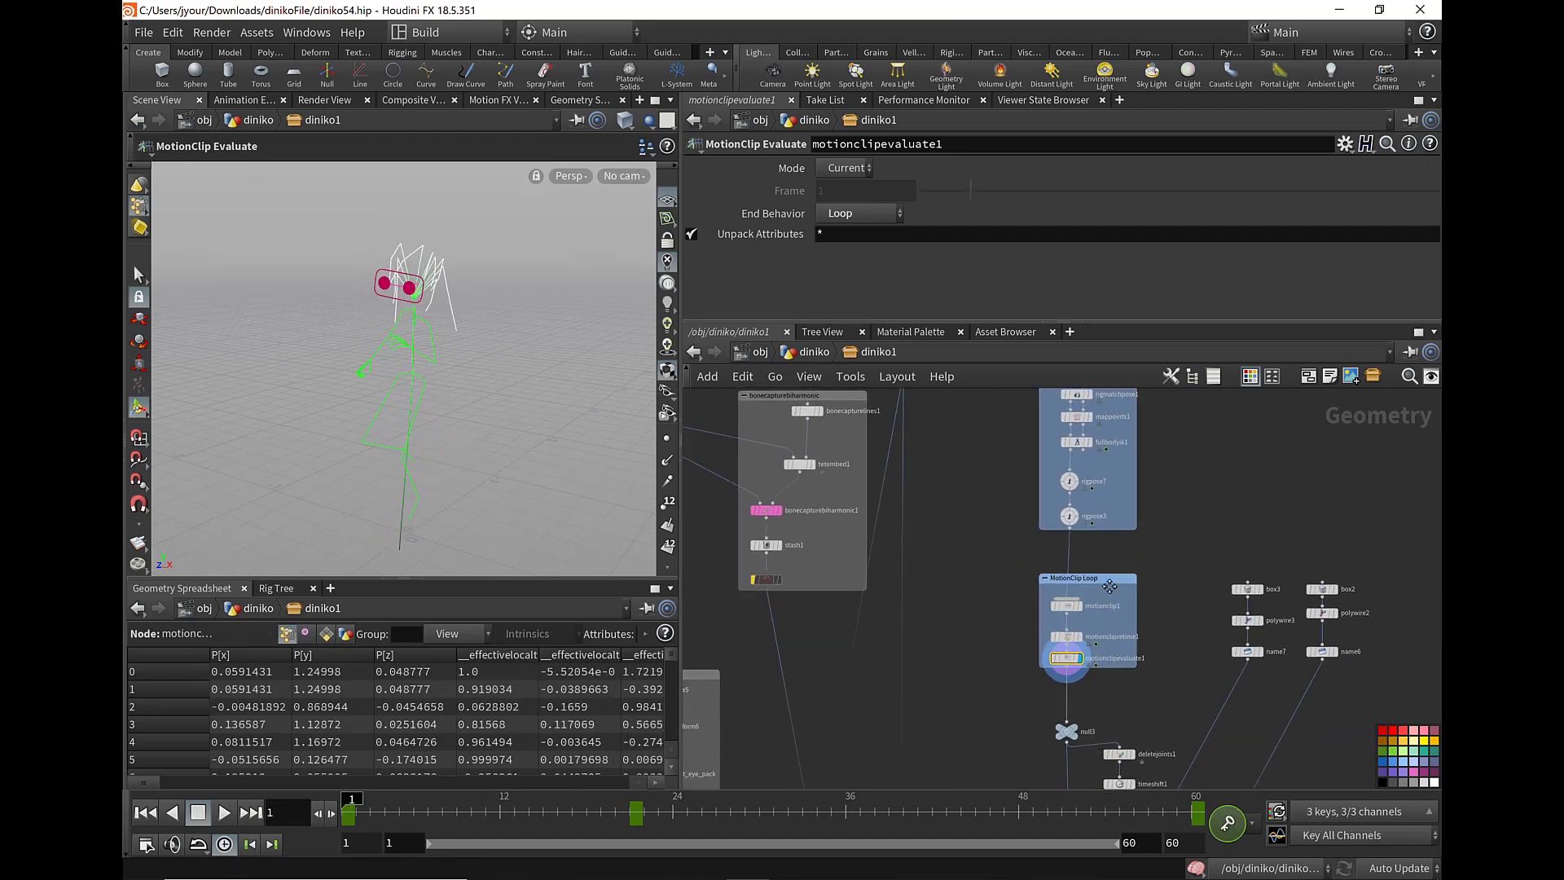
scroll(1105, 508, "down", 3)
scroll(1105, 508, "up", 2)
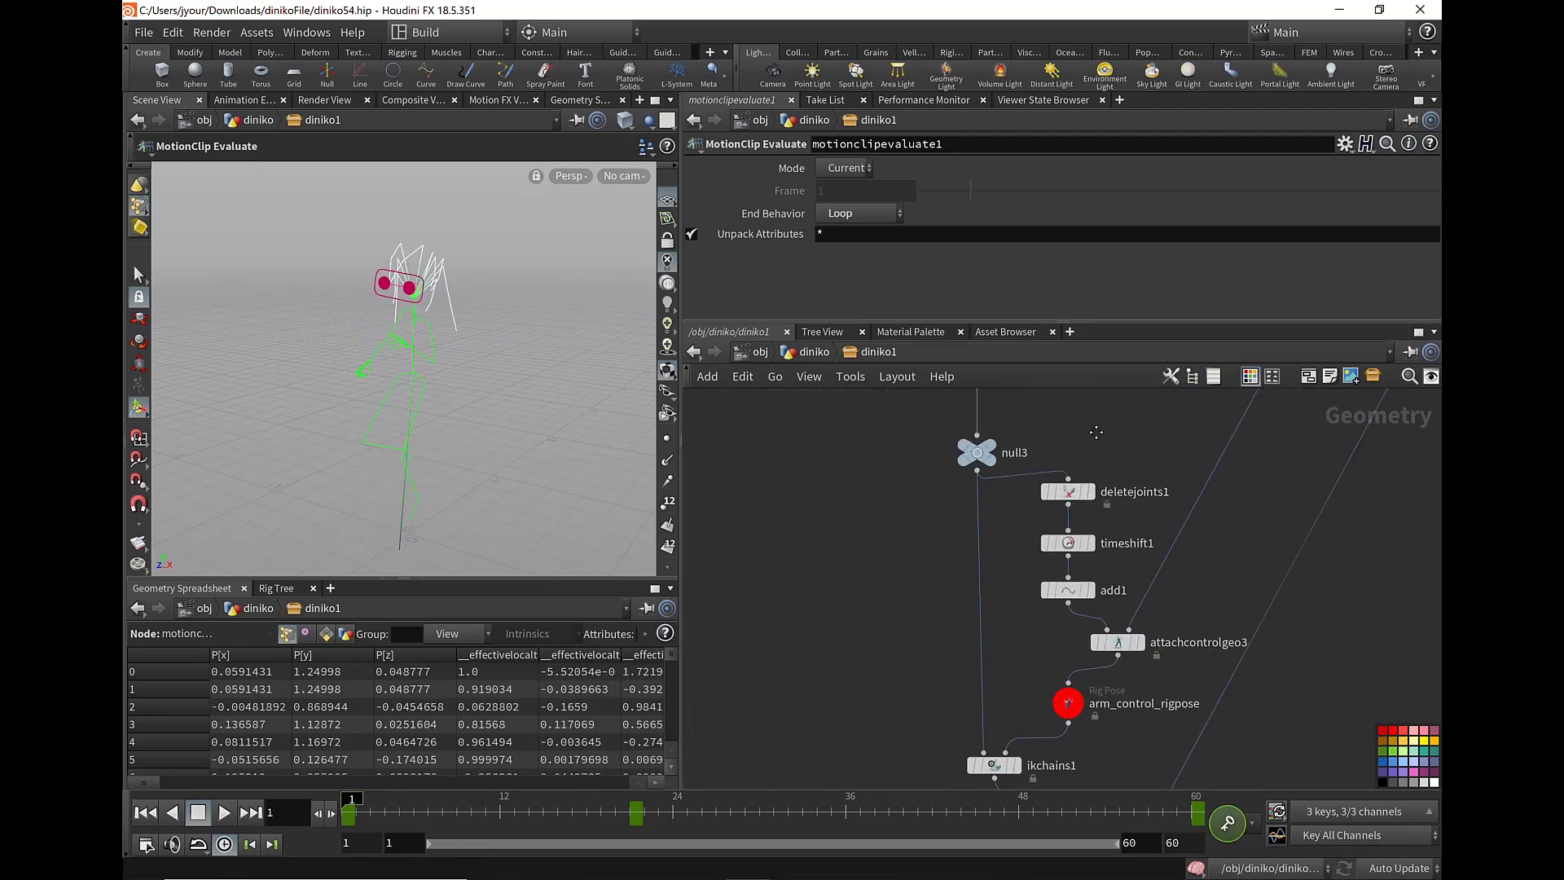
scroll(991, 678, "up", 2)
scroll(956, 709, "down", 1)
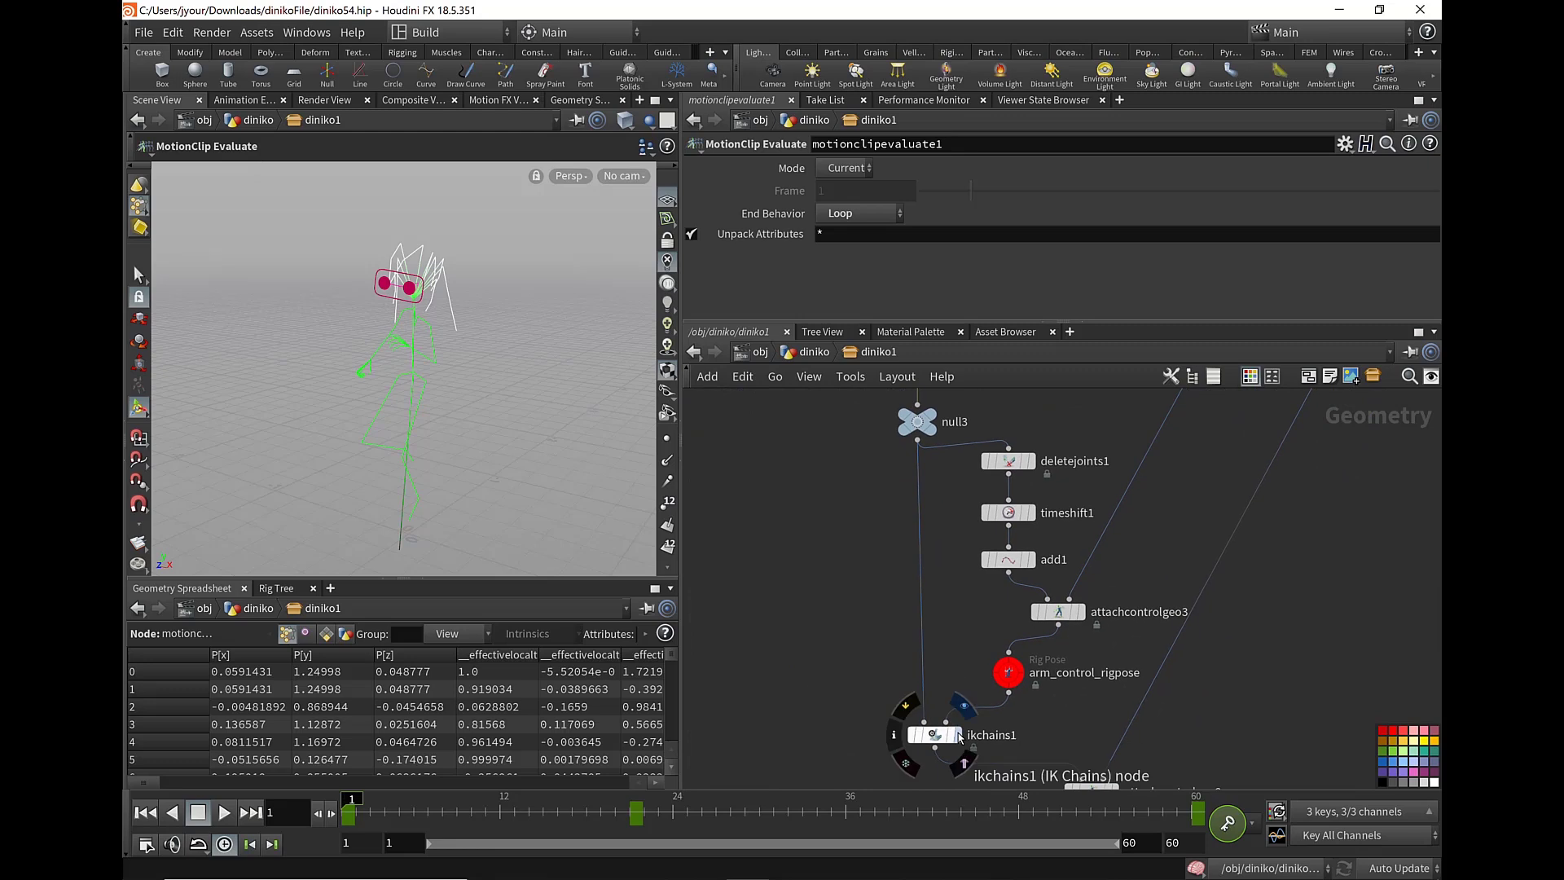
- In arm_control_rigpose, raise the right thumb control to Translate Y 0.315522
left_click(941, 737)
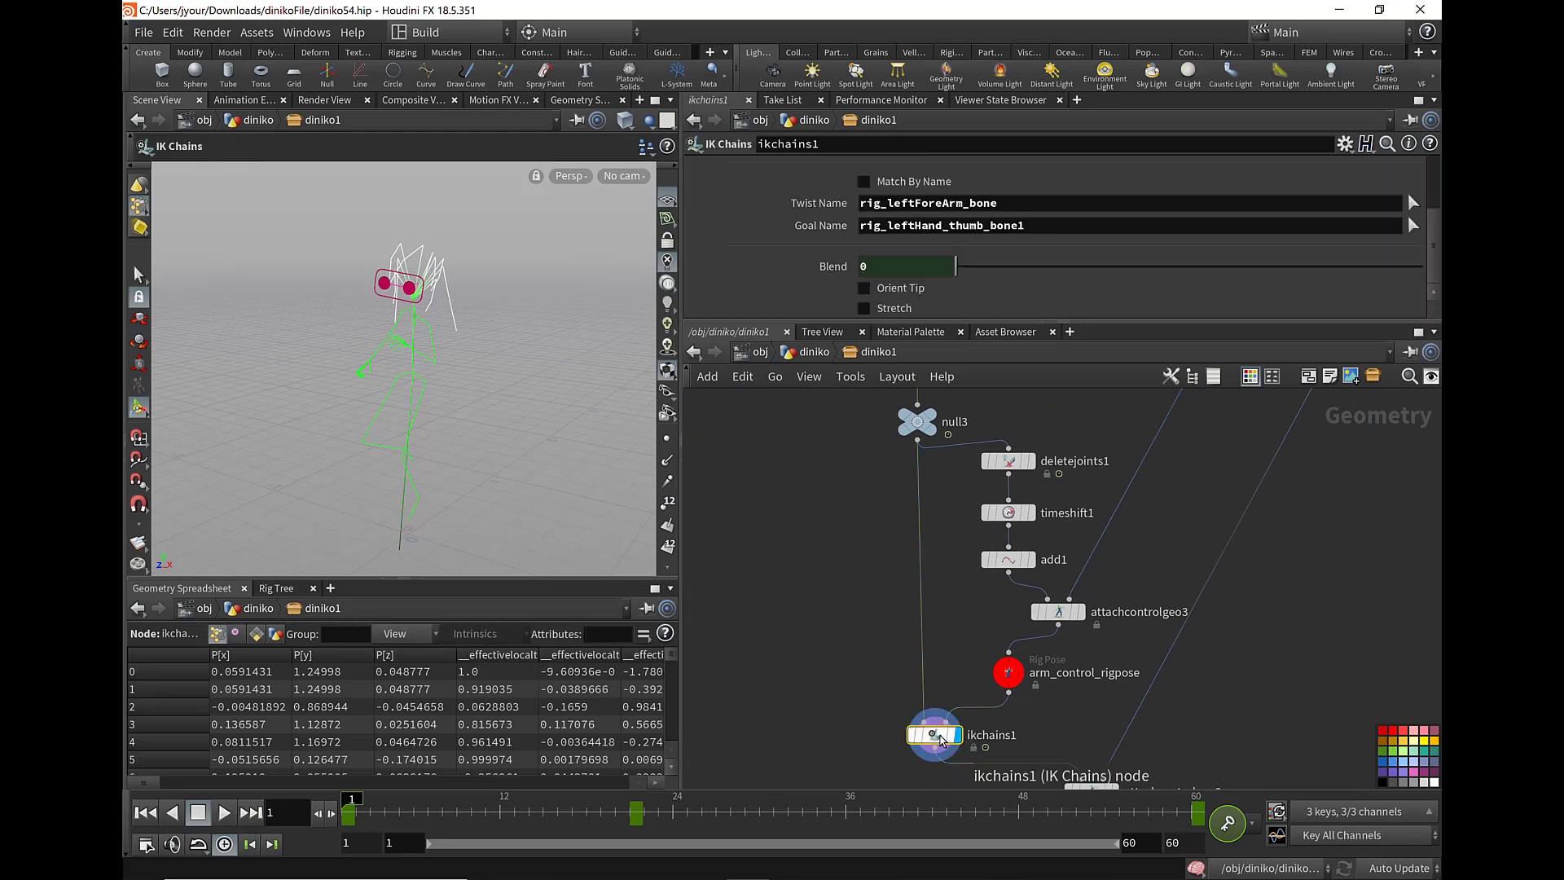
left_click(1010, 673)
left_click(1009, 780)
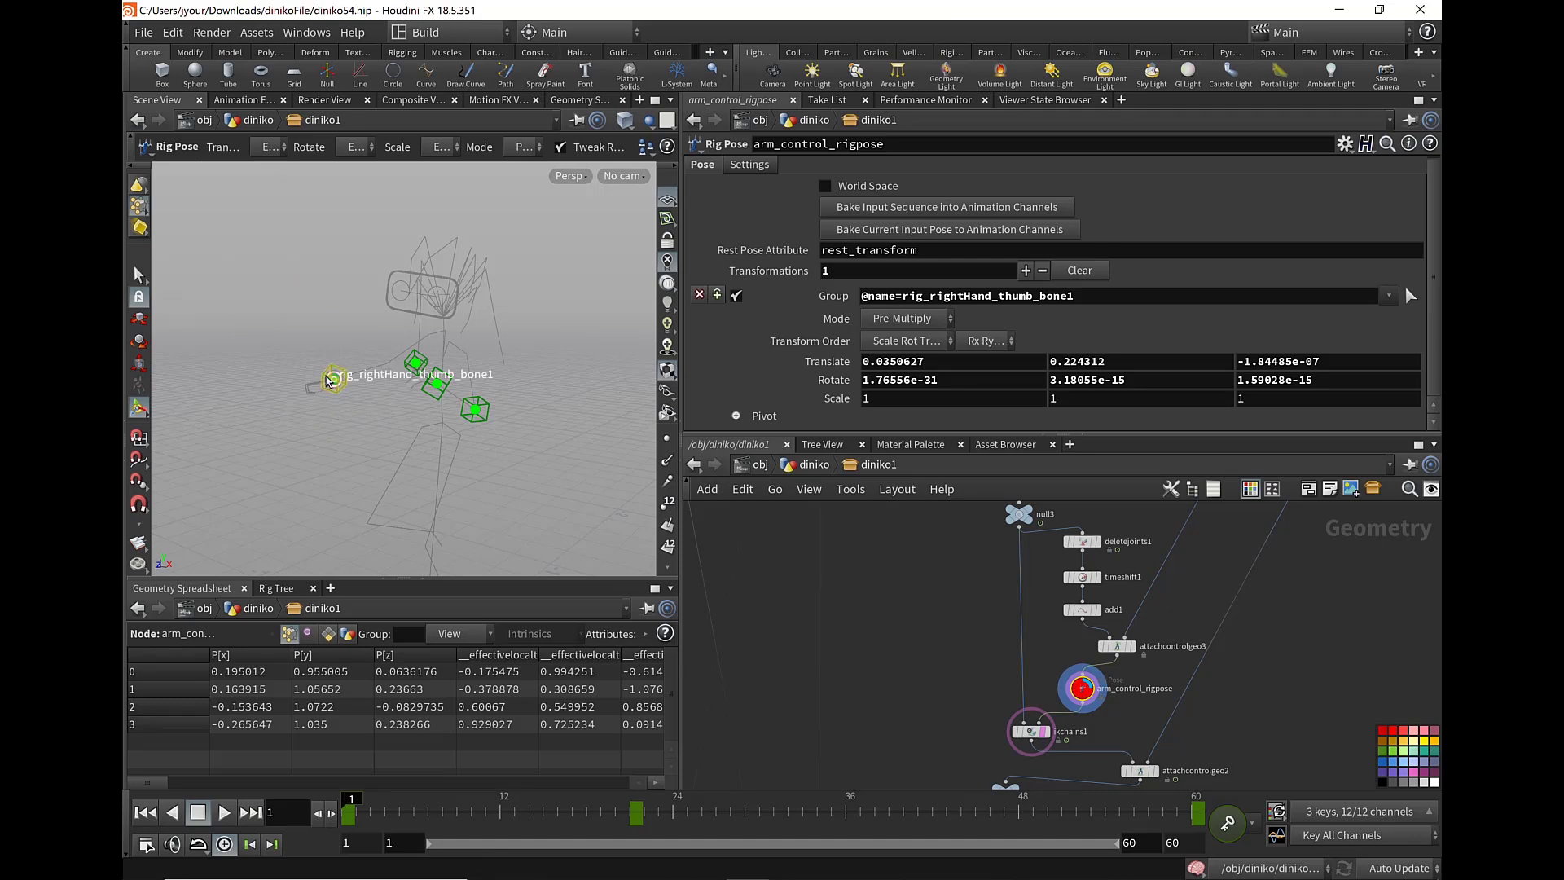
left_click(320, 378)
left_click_drag(308, 375, 237, 351)
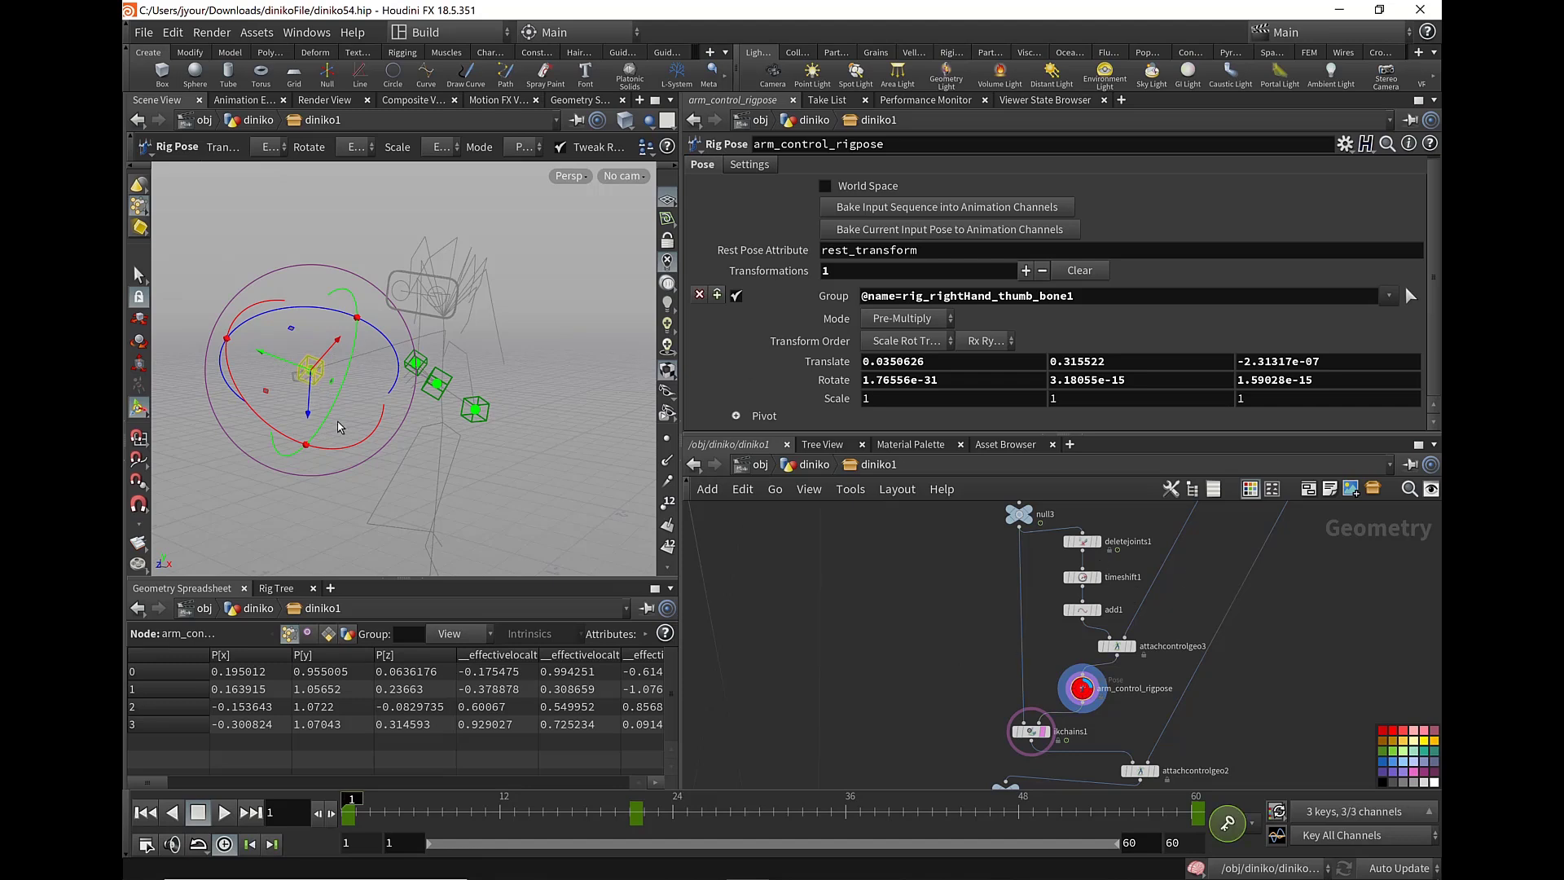
middle_click_drag(1247, 519, 1230, 595)
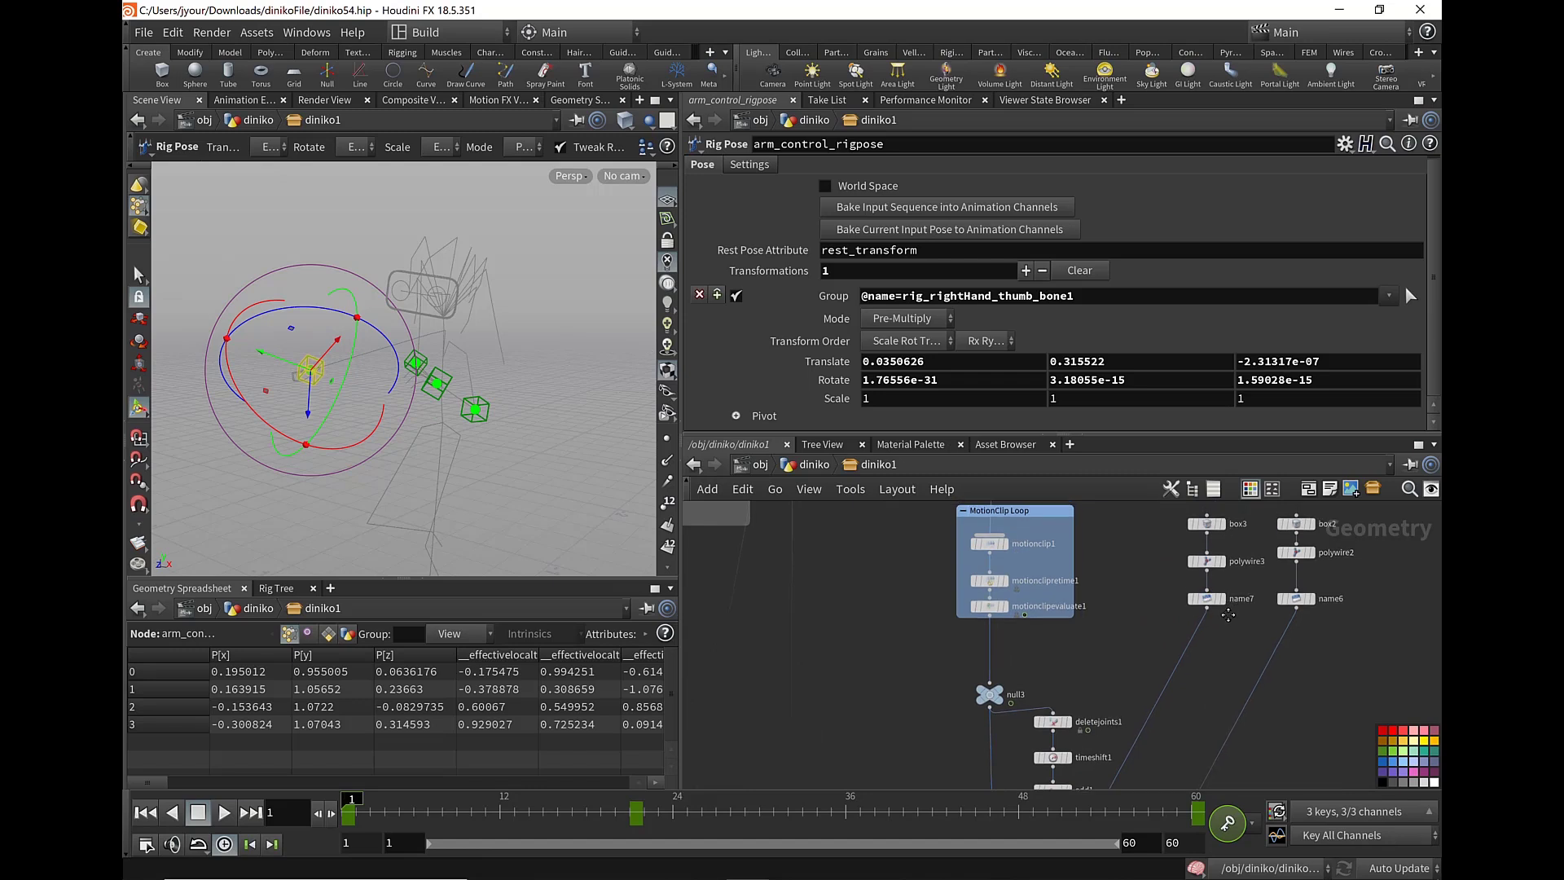
- Review the box3, polywire3, box2 and attachcontrolgeo2 control-shape nodes' settings
scroll(1251, 594, "up", 2)
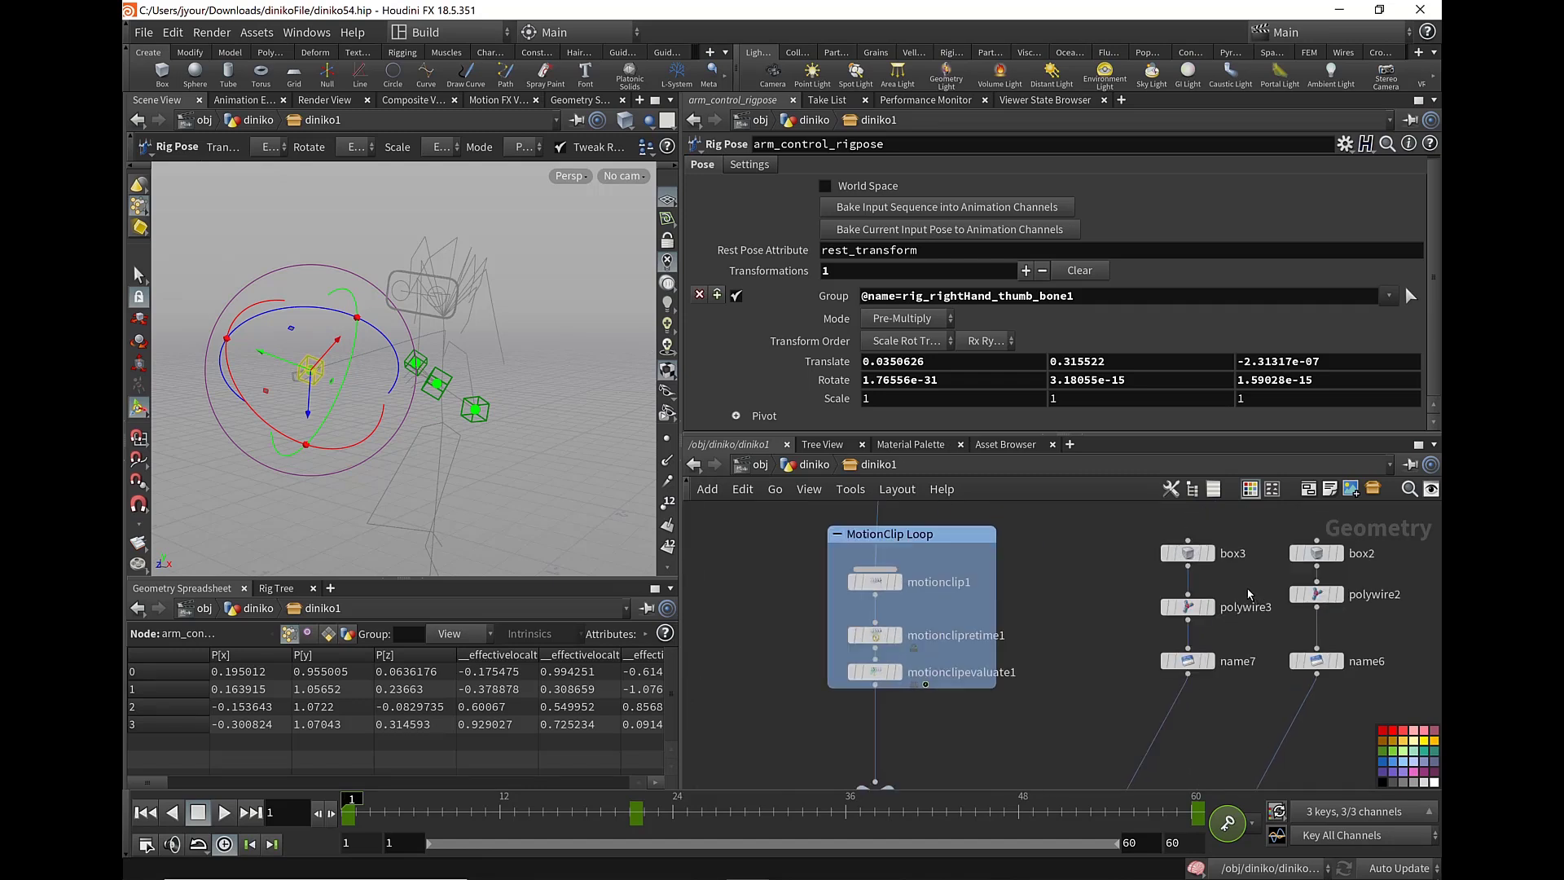
left_click(1204, 556)
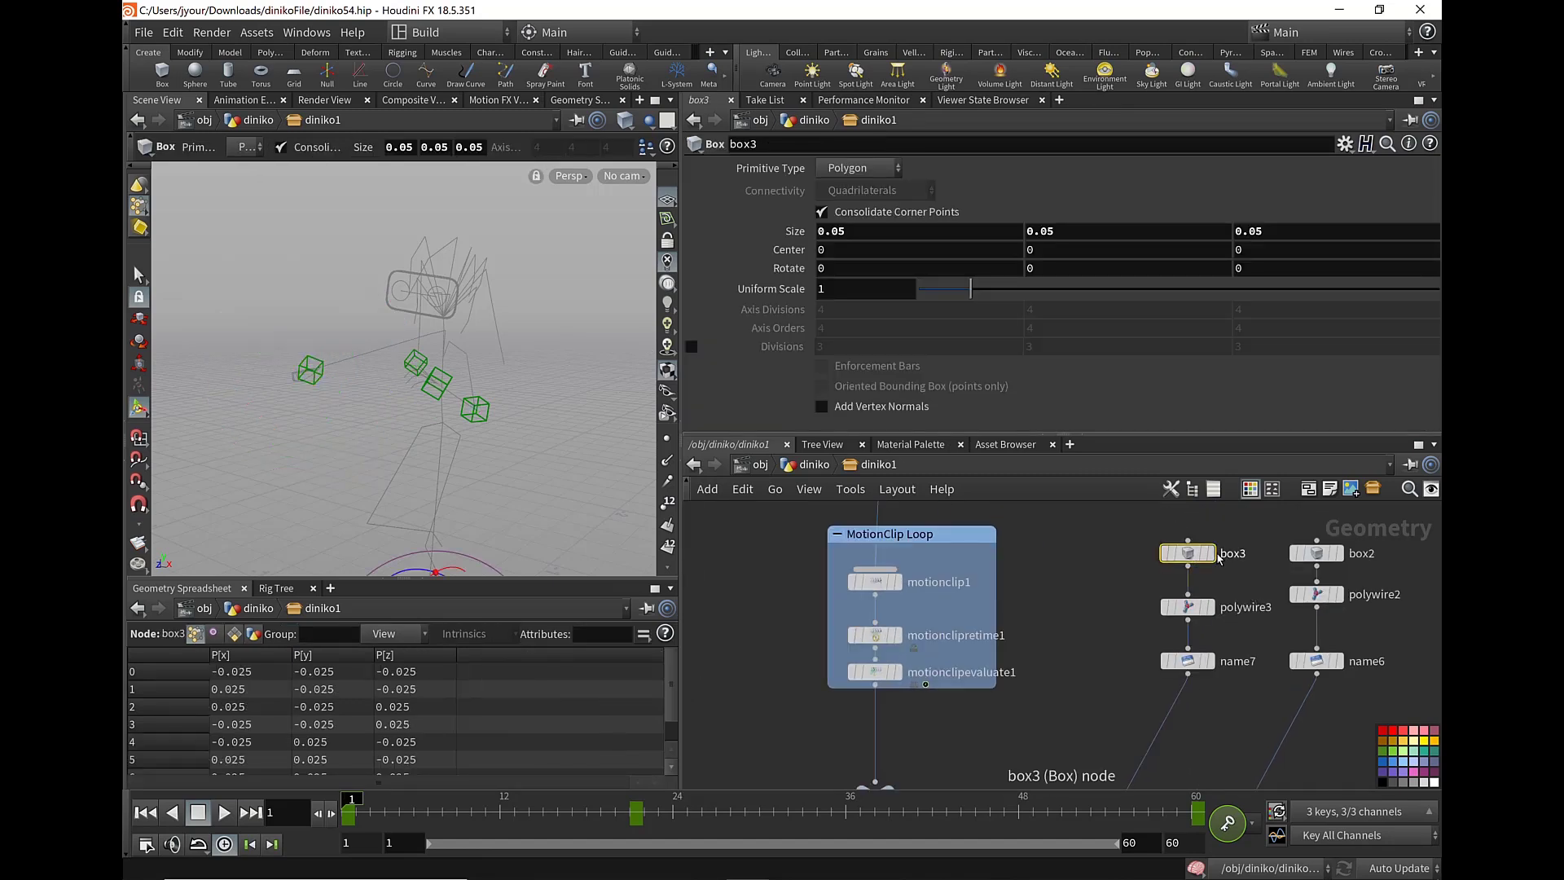
left_click(1188, 607)
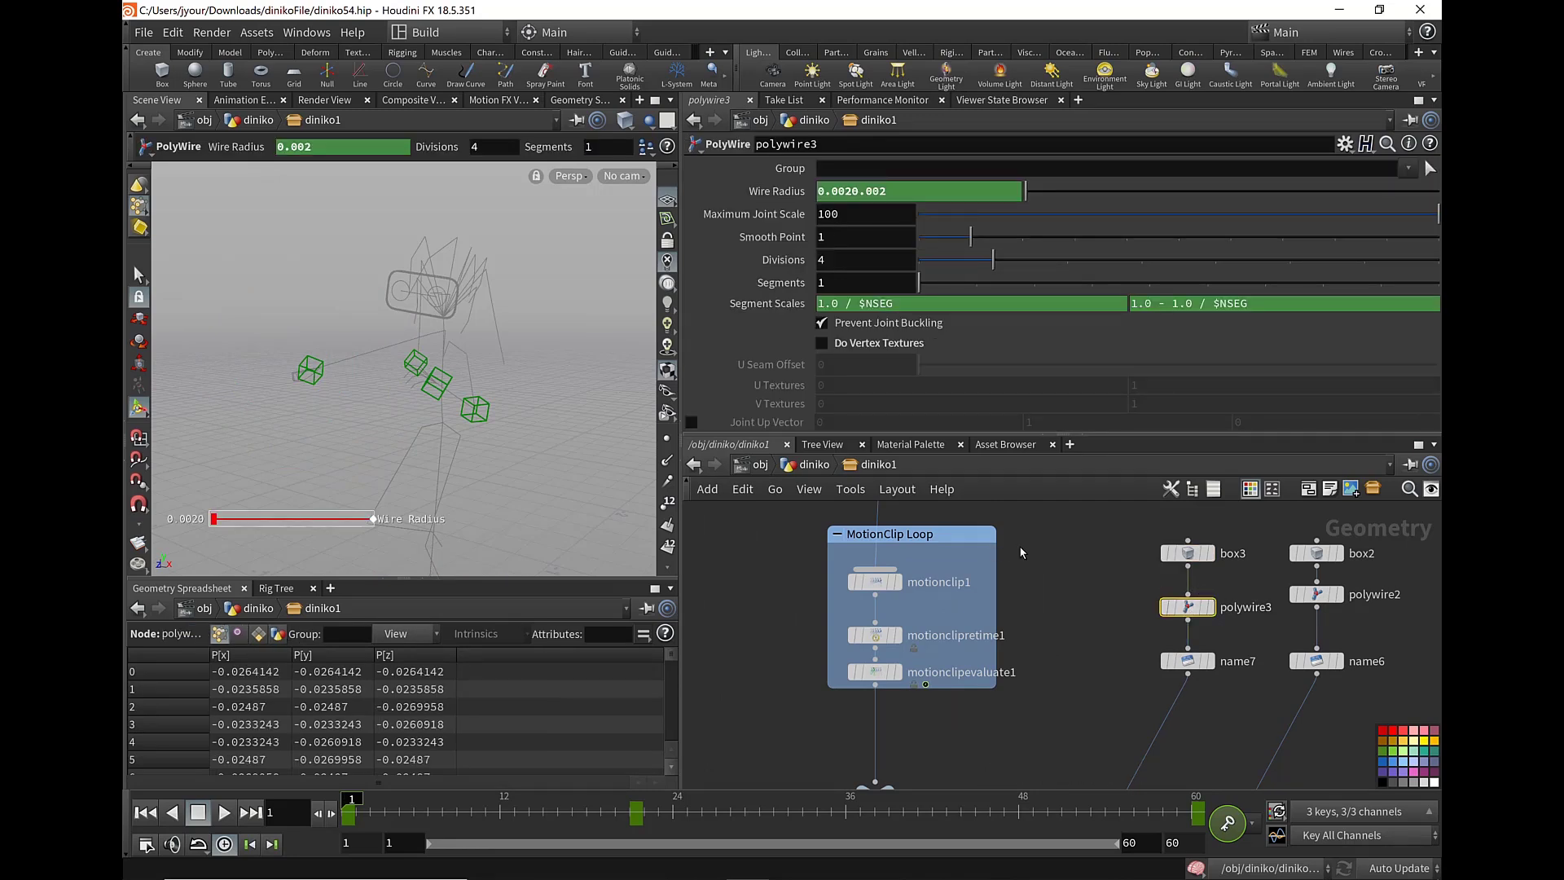
scroll(1126, 602, "down", 2)
left_click(1283, 559)
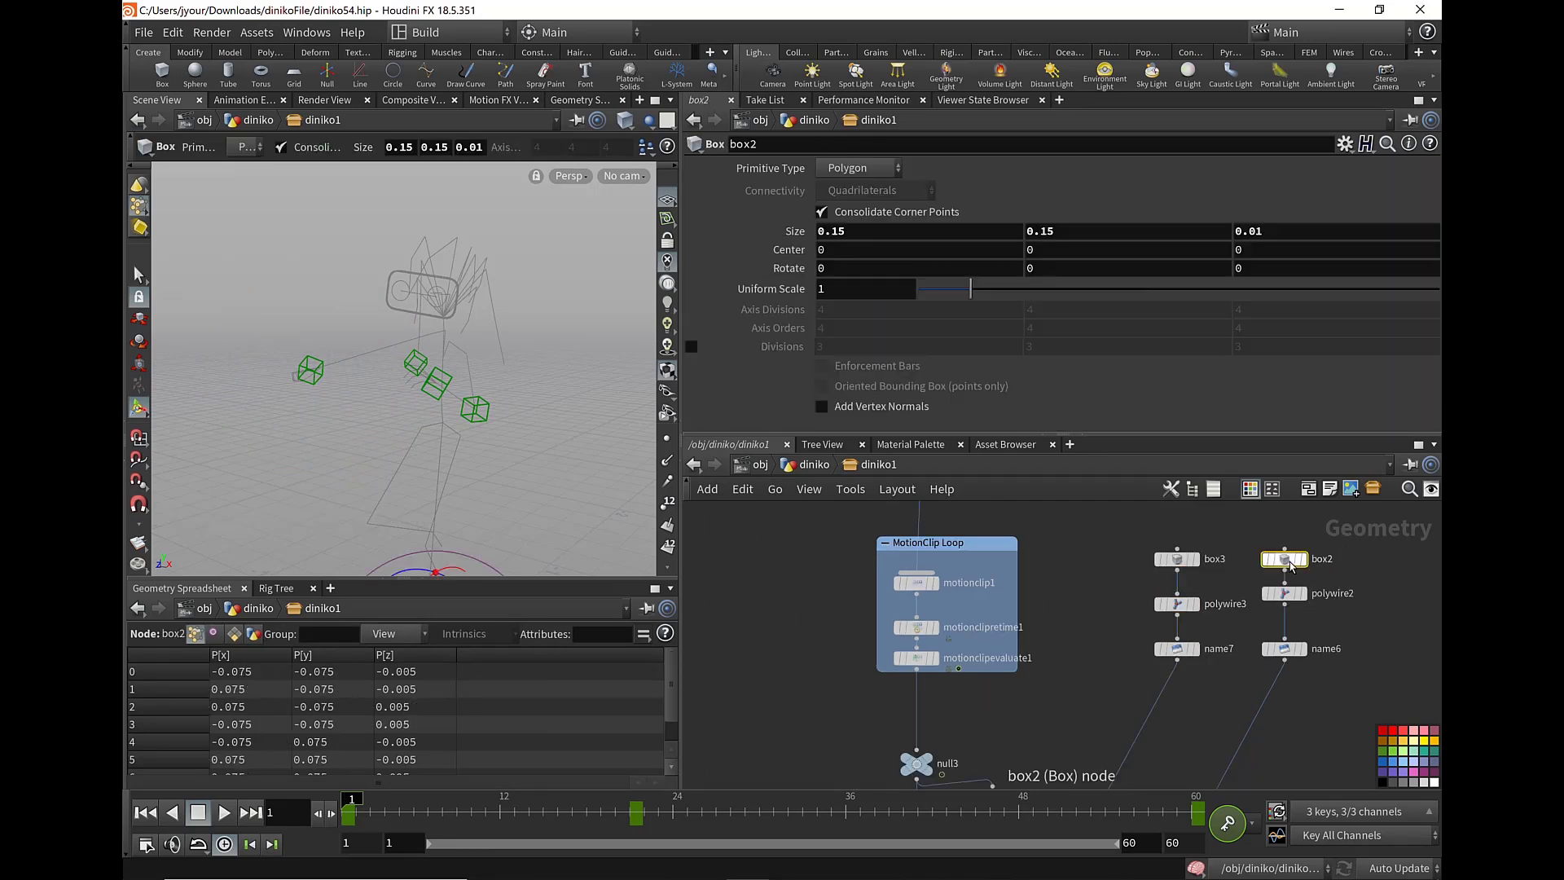
double_click(1308, 568)
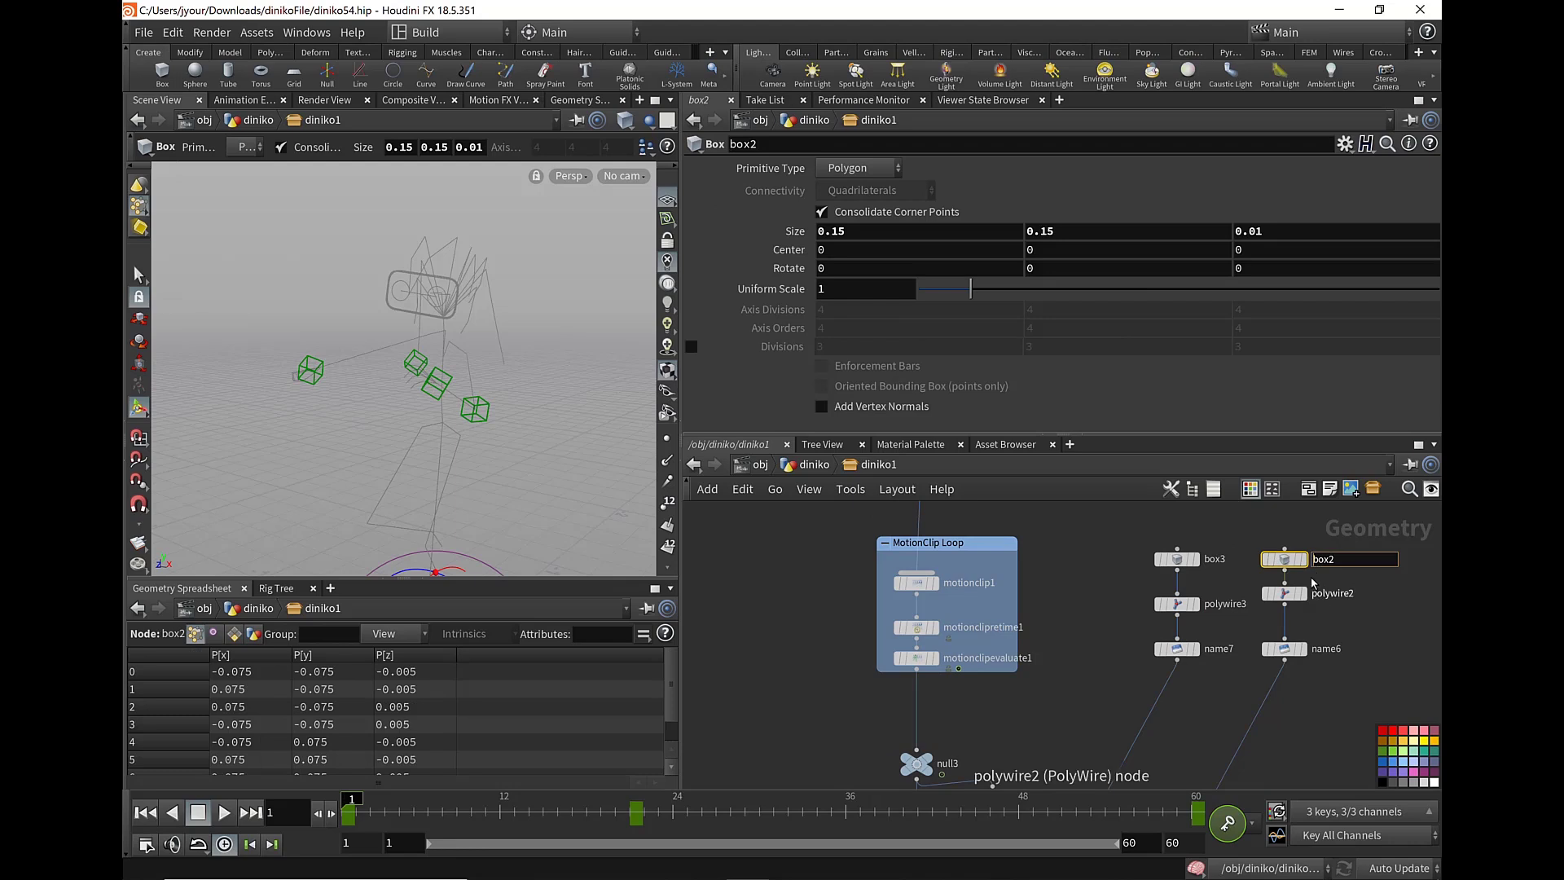
left_click(1274, 744)
middle_click_drag(1274, 744, 1225, 641)
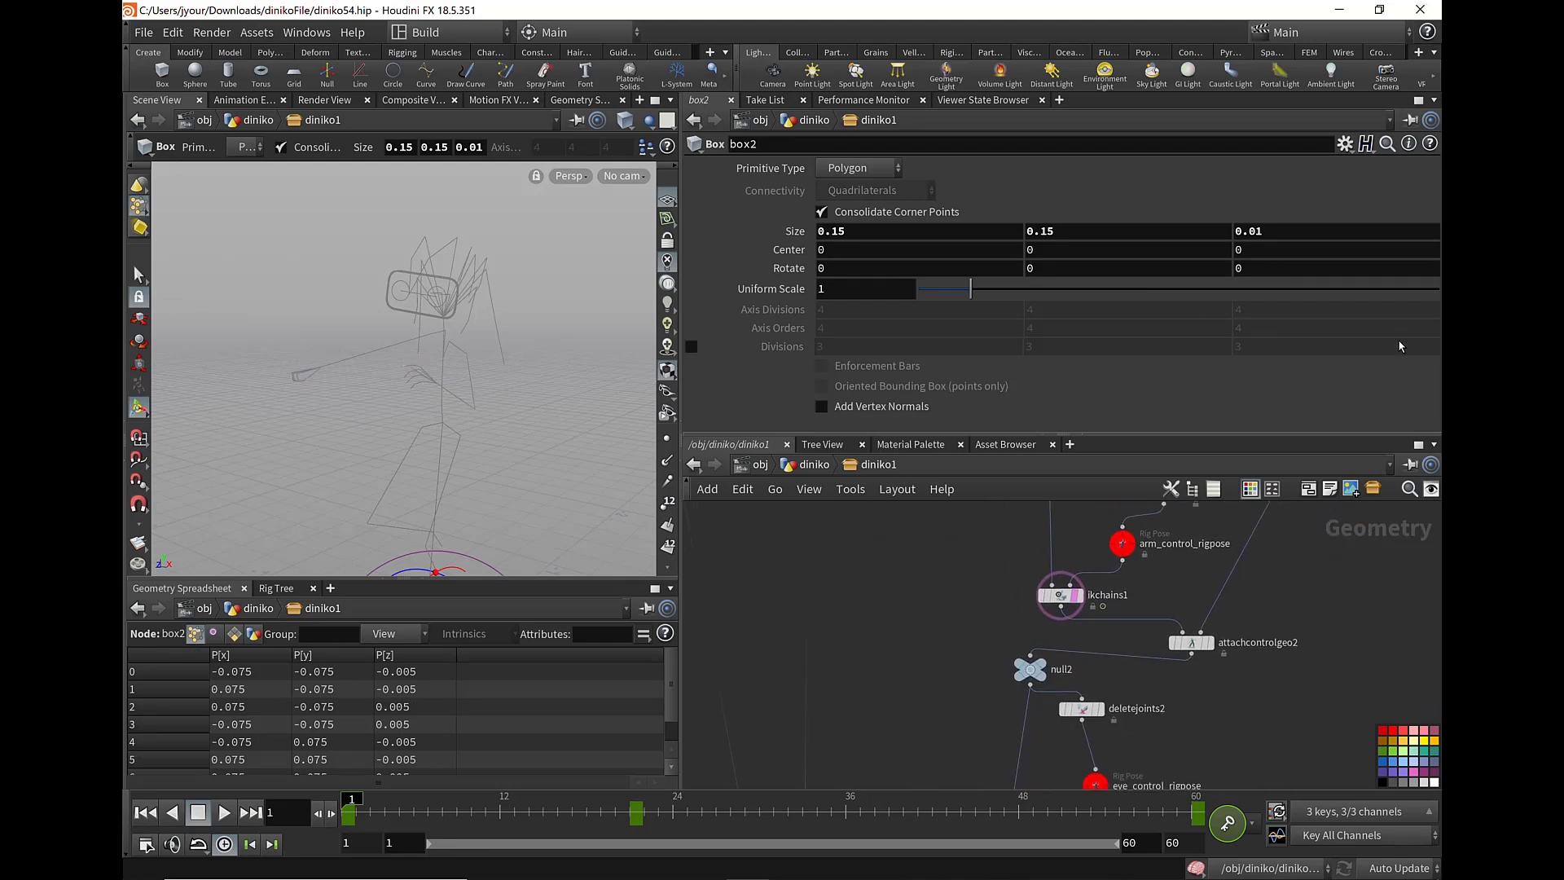
left_click(1196, 641)
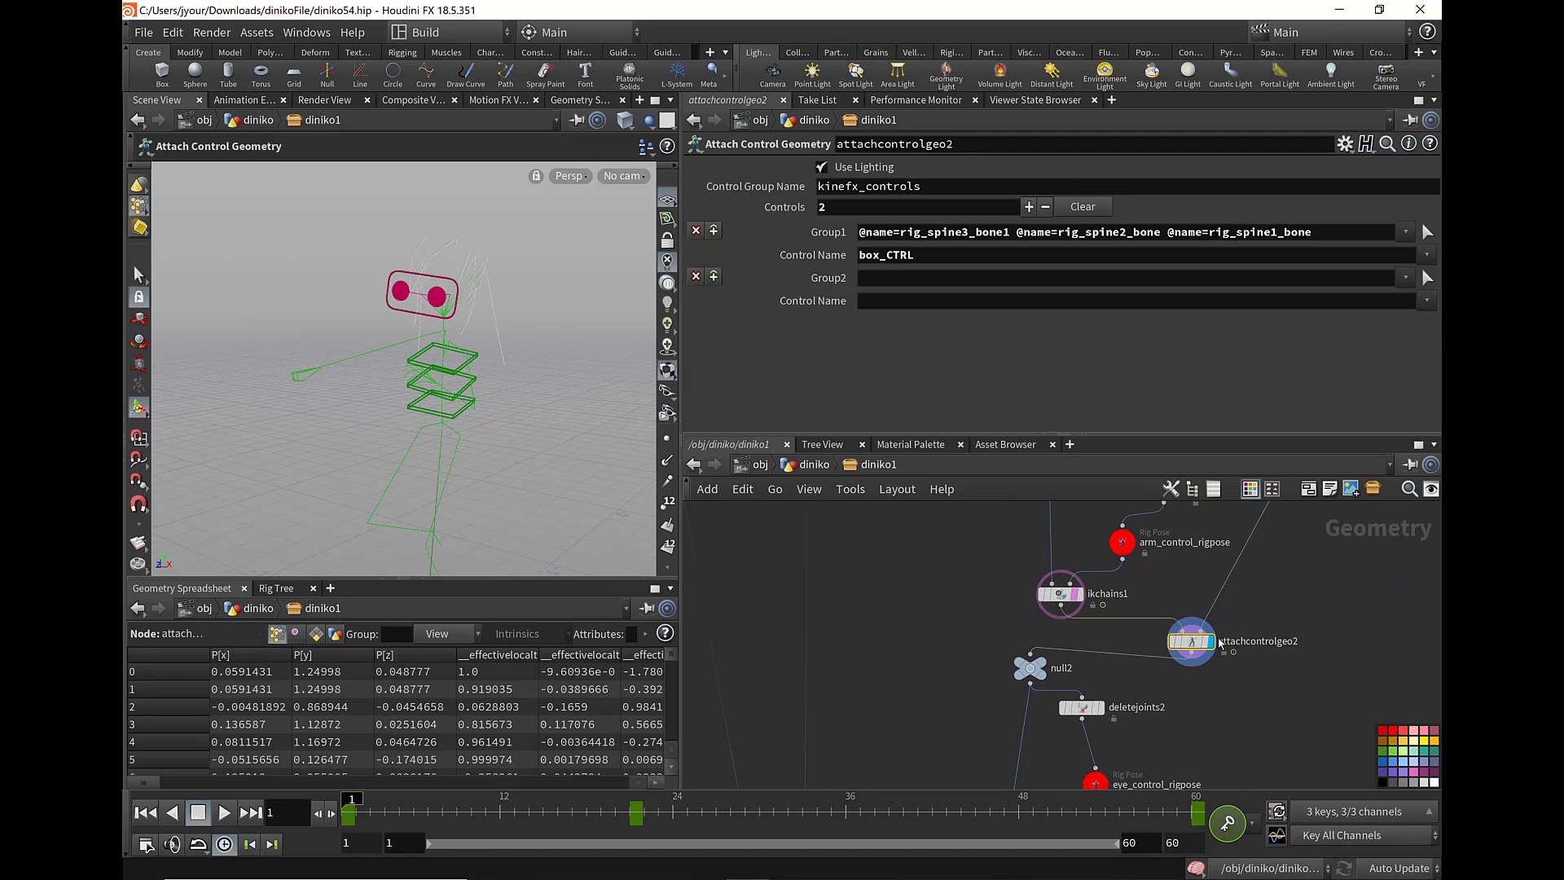
- Open eye_control_rigpose, dismiss the Python error, and orbit to the eye controls
middle_click_drag(1063, 794, 1069, 688)
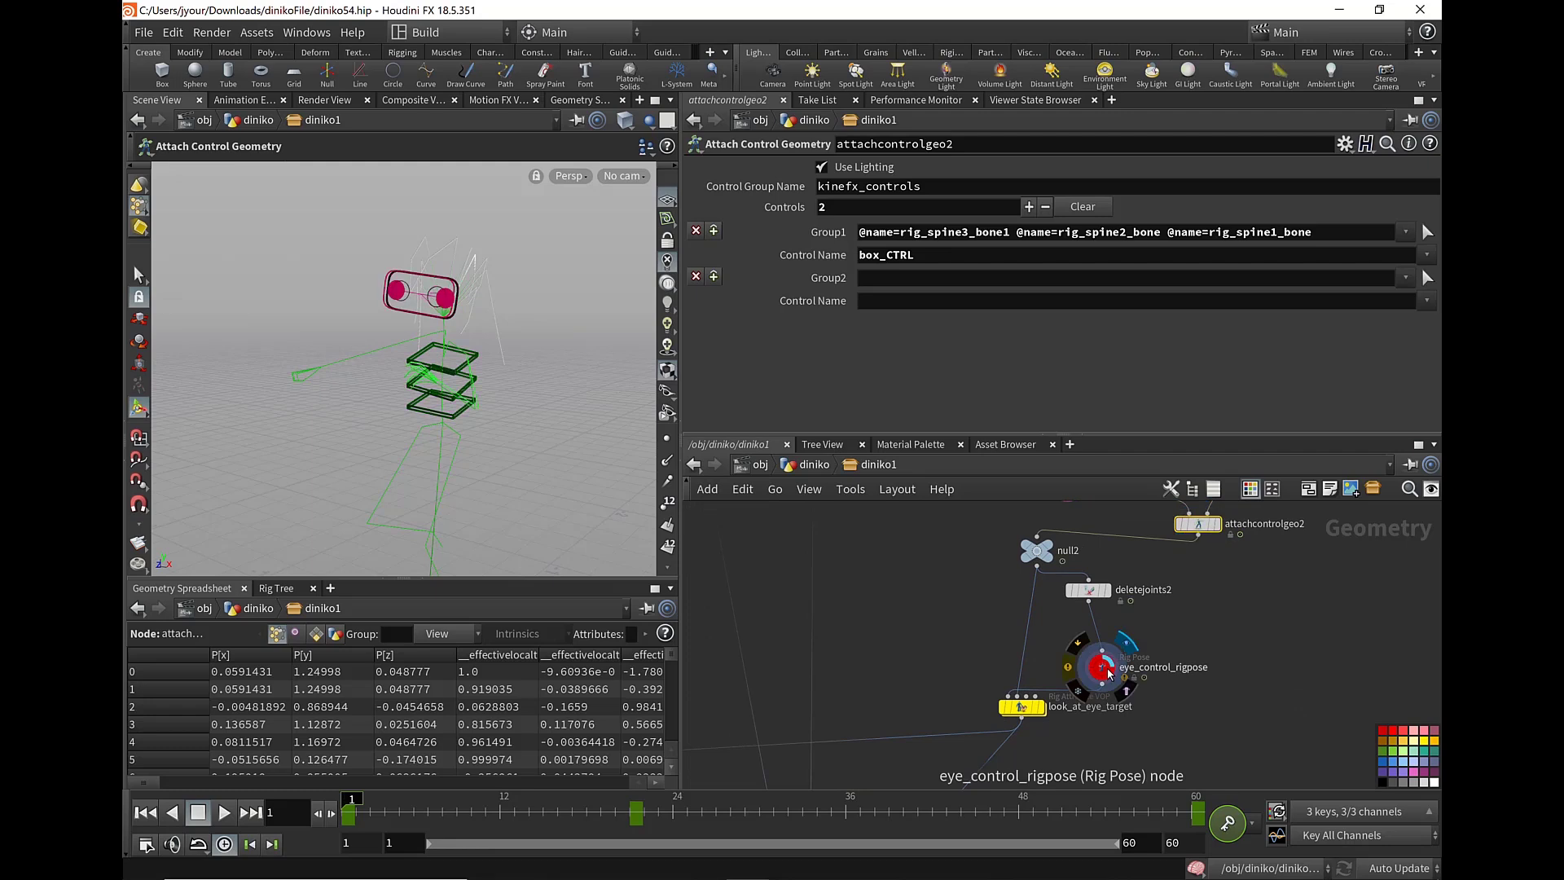
left_click(1103, 666)
left_click(1078, 773)
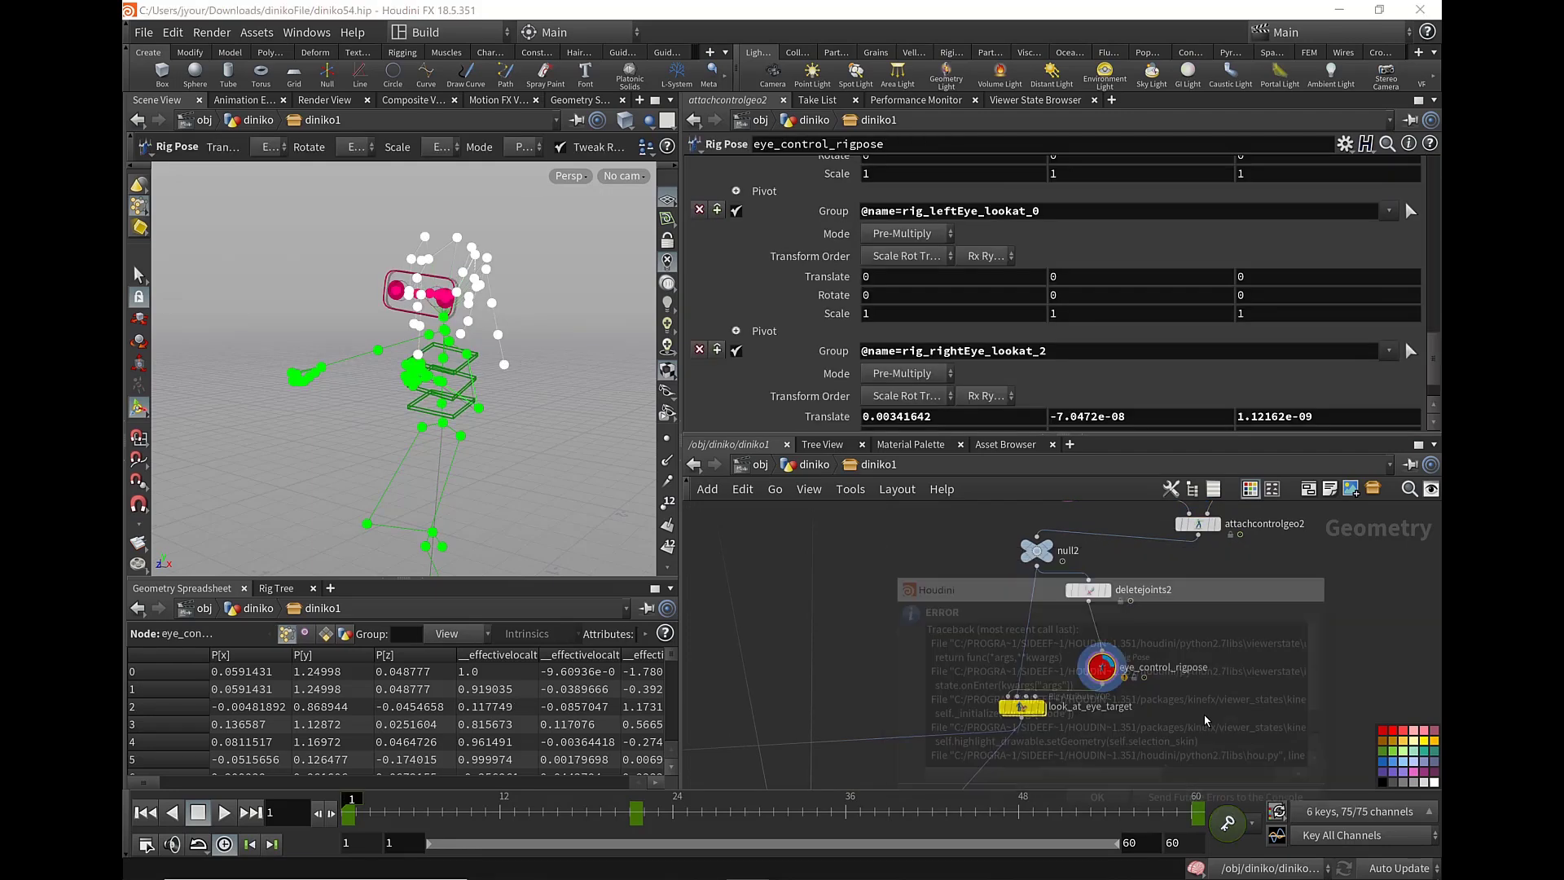
scroll(493, 284, "up", 3)
left_click_drag(457, 281, 499, 366)
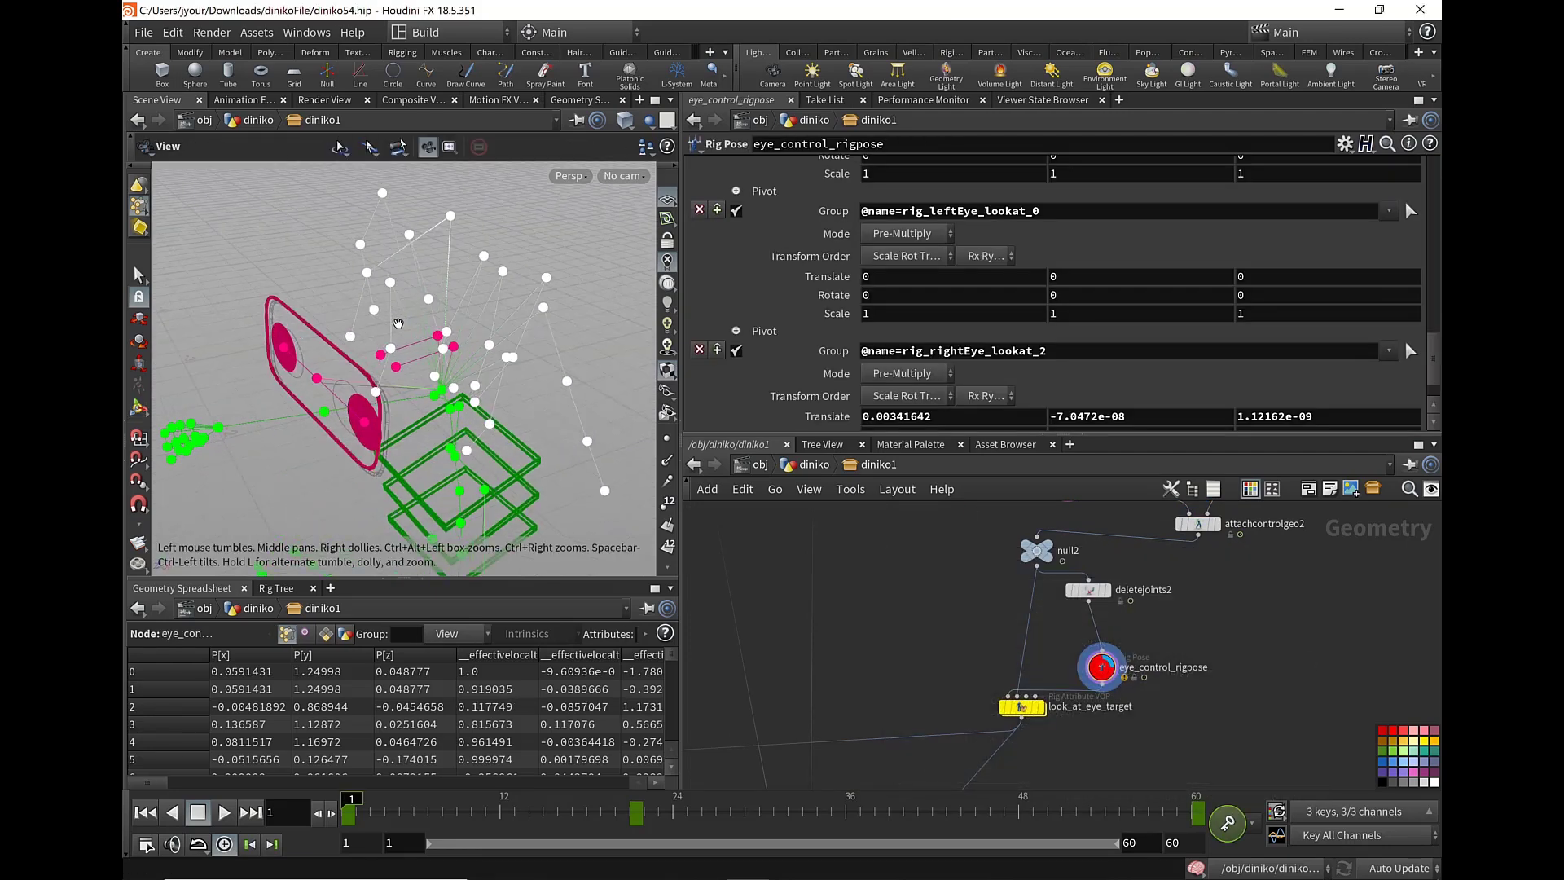
- Return the viewport to rig posing and move on to the Eye Look At controller slide
key("Return")
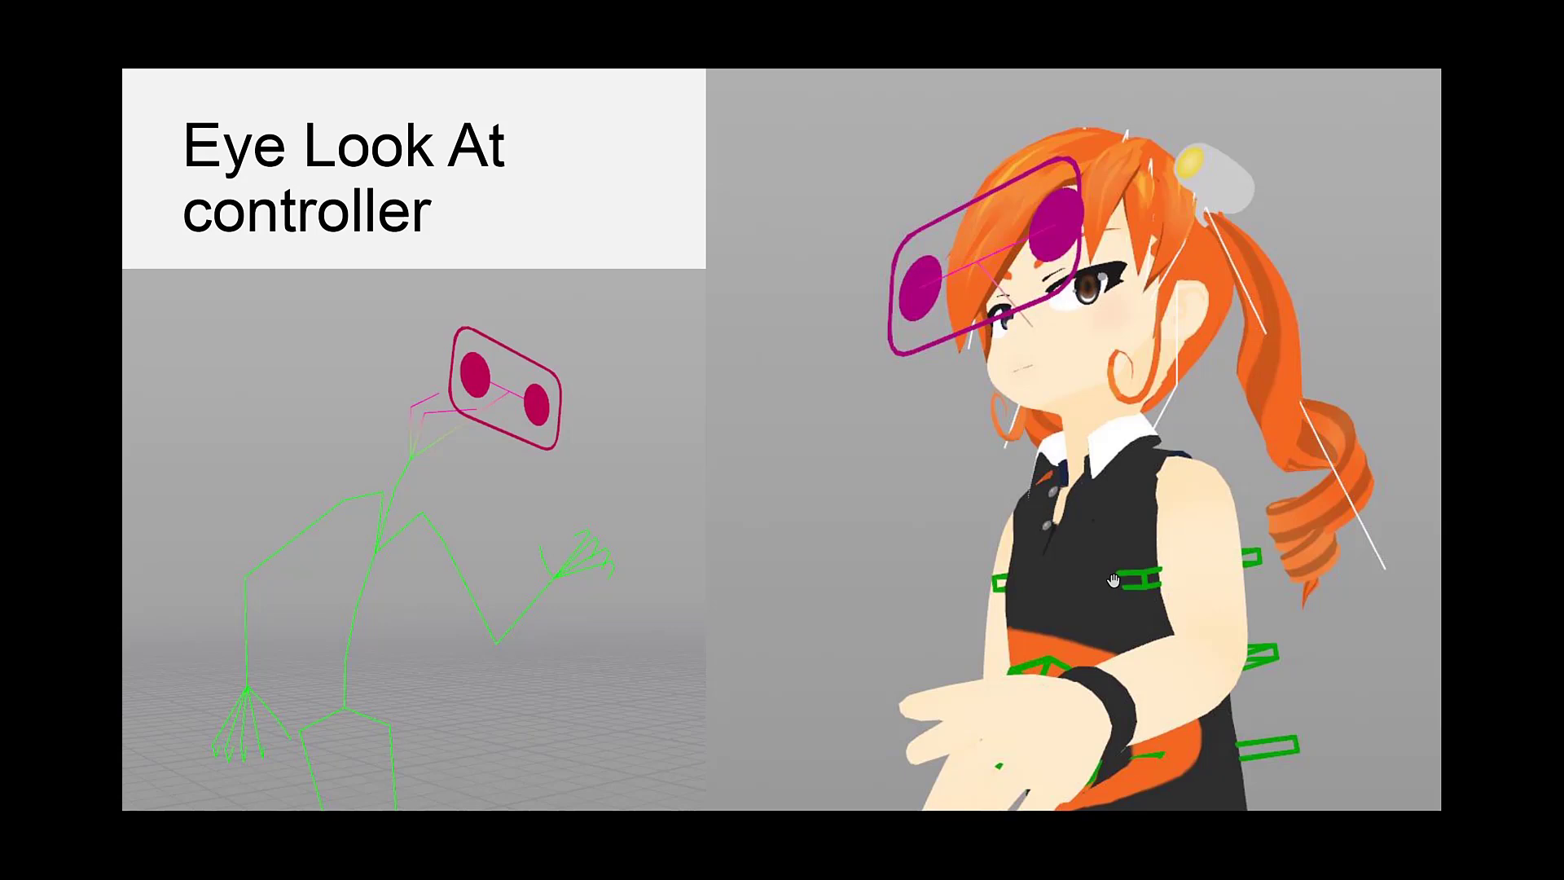
key("Right")
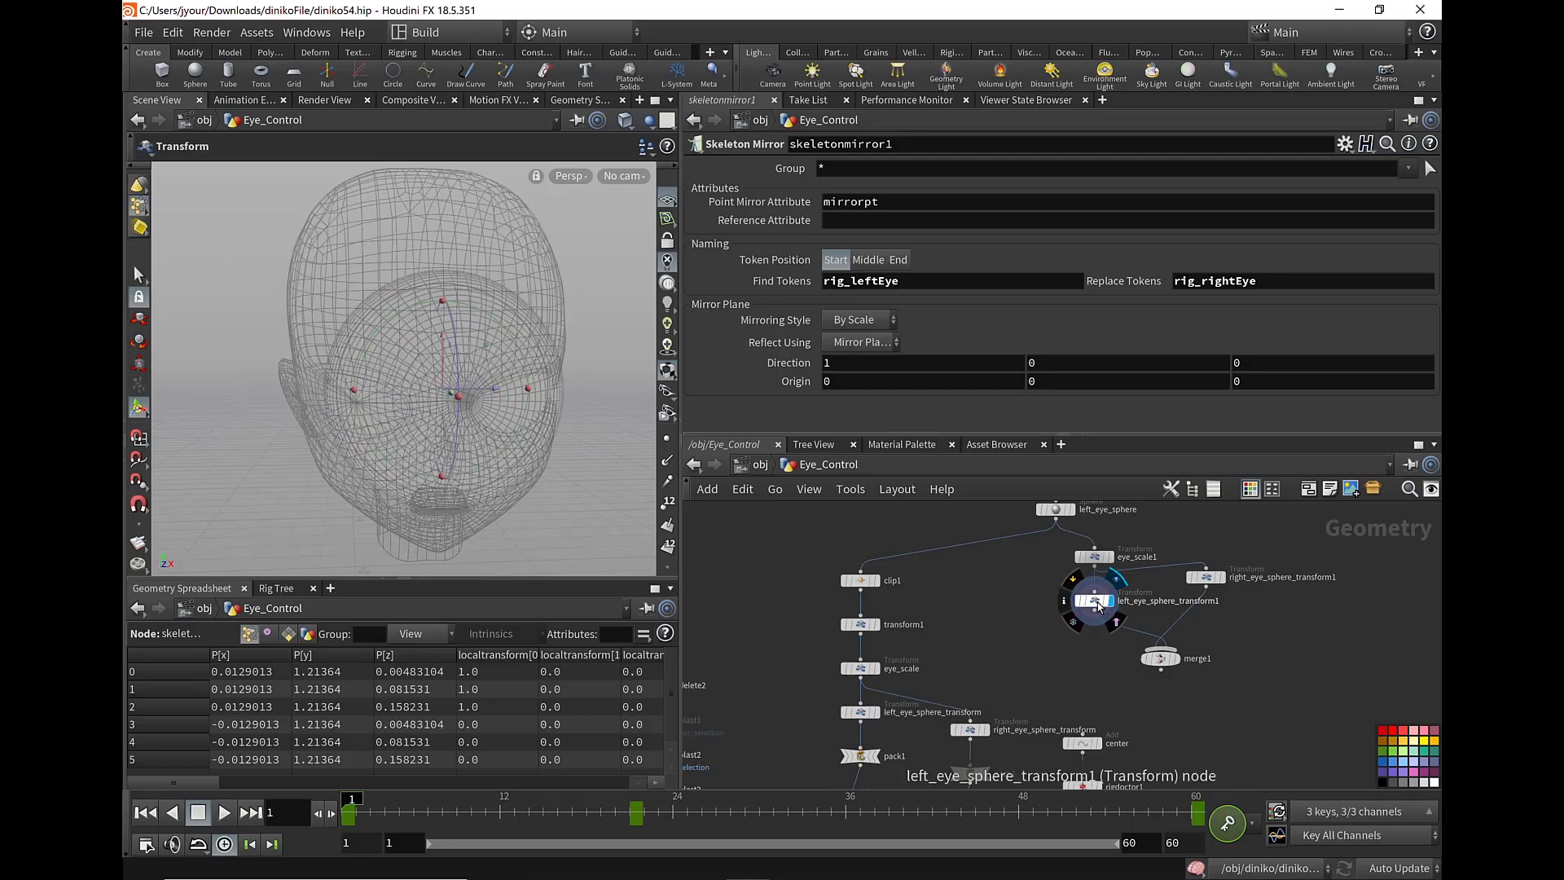
- Inspect the left eye sphere transform, orbiting the head and toggling its transform handle
left_click(1108, 601)
mouse_move(440, 358)
left_mouse_down()
mouse_move(531, 367)
mouse_move(497, 371)
left_mouse_up()
mouse_move(512, 309)
left_mouse_down()
mouse_move(452, 394)
mouse_move(413, 401)
mouse_move(413, 383)
left_mouse_up()
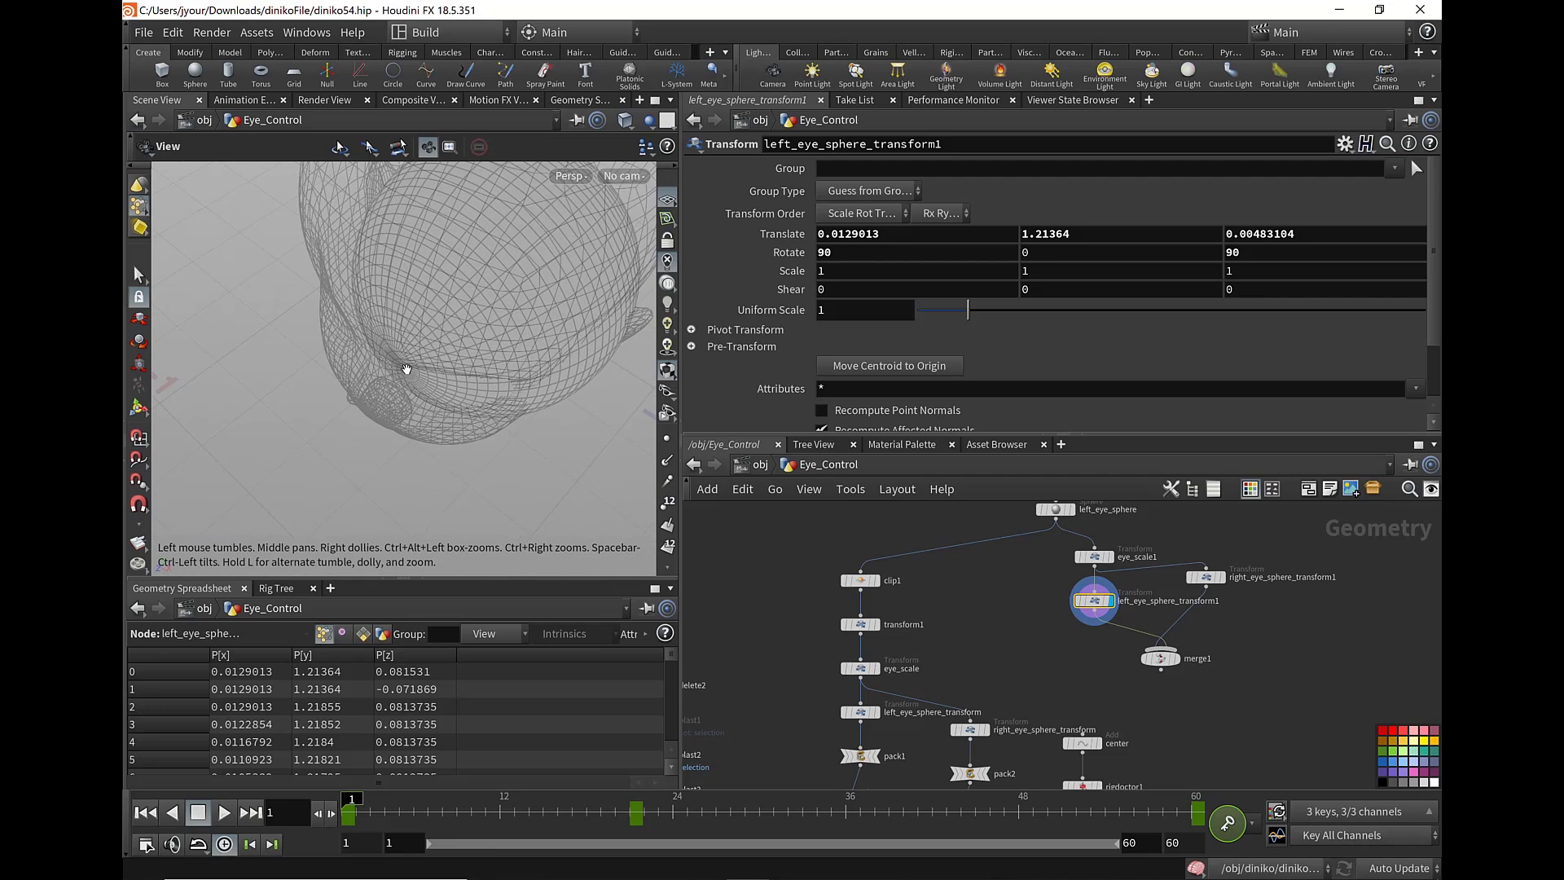
mouse_move(459, 377)
left_mouse_down()
mouse_move(397, 356)
mouse_move(562, 330)
left_mouse_up()
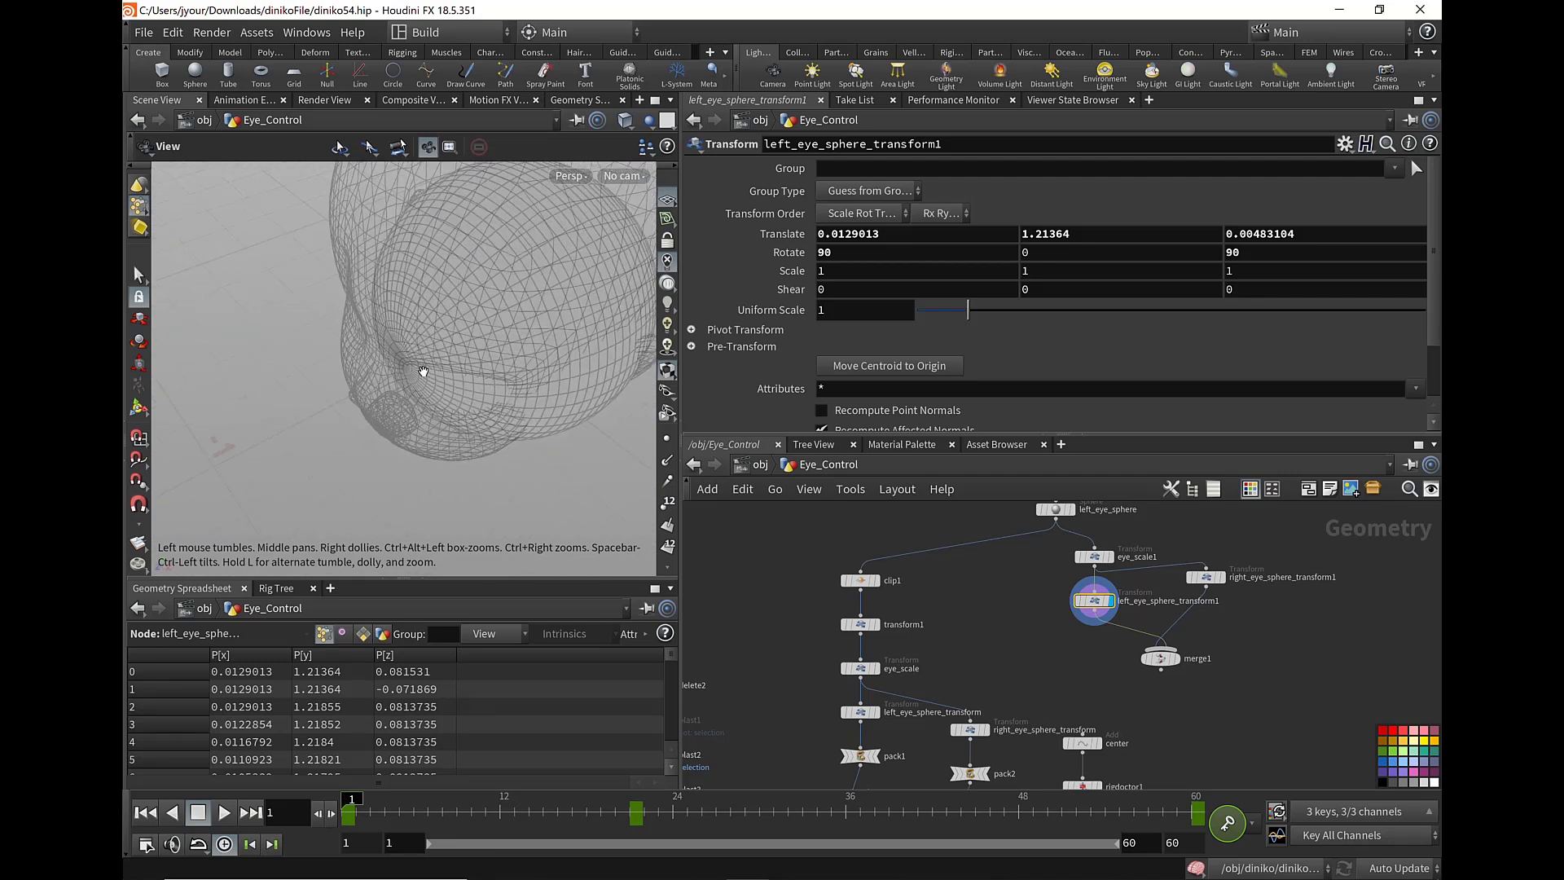
key("t")
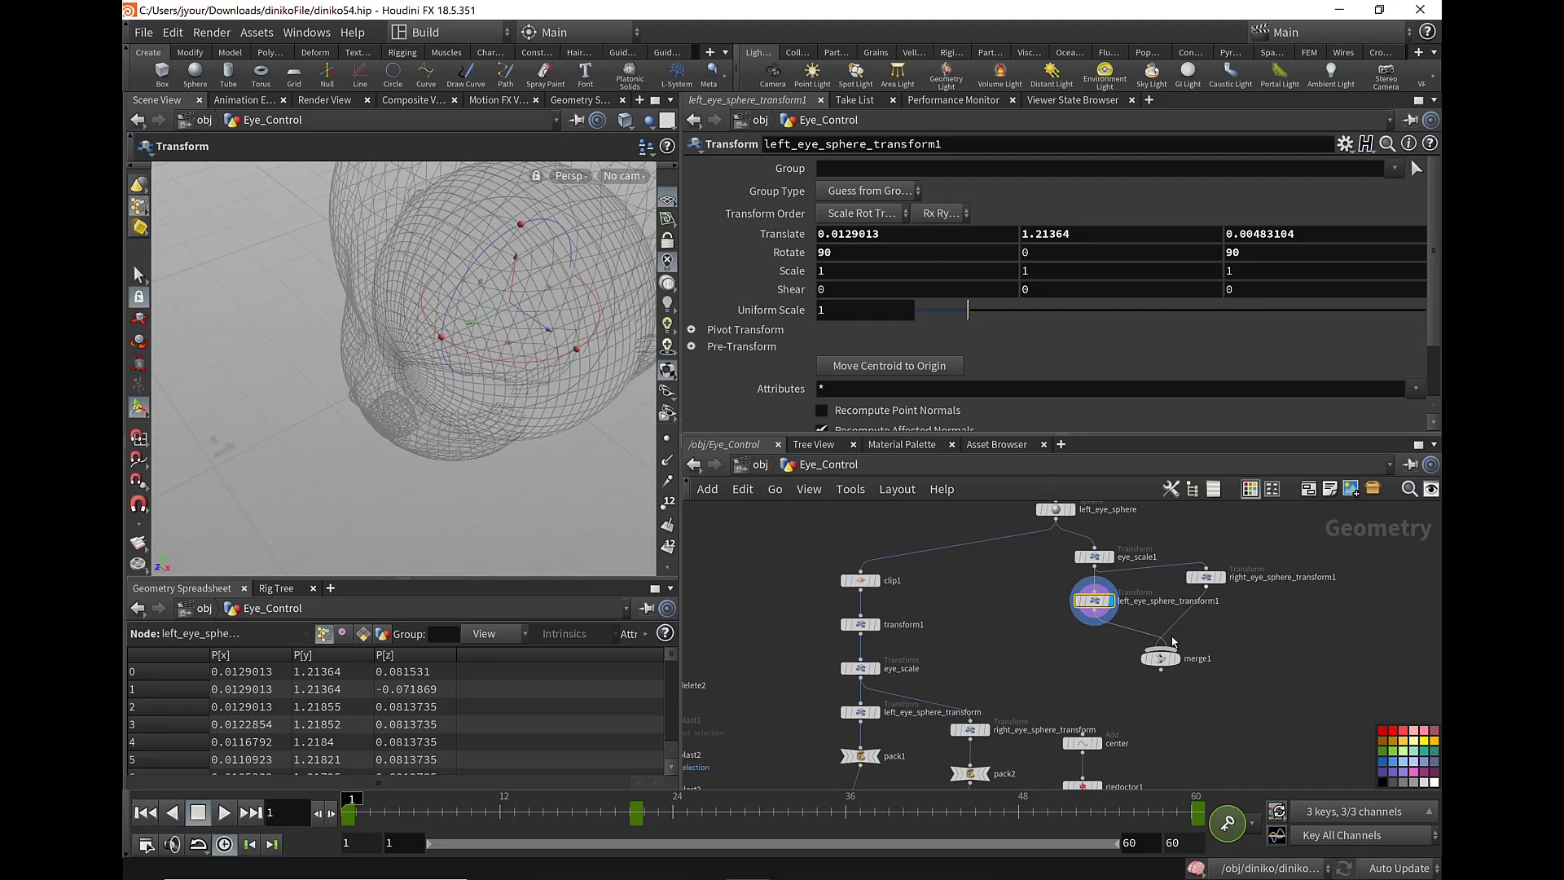
middle_click_drag(1173, 651, 1160, 601)
key("Escape")
mouse_move(453, 409)
left_mouse_down()
mouse_move(470, 325)
mouse_move(477, 418)
mouse_move(575, 323)
left_mouse_up()
key("t")
key("Escape")
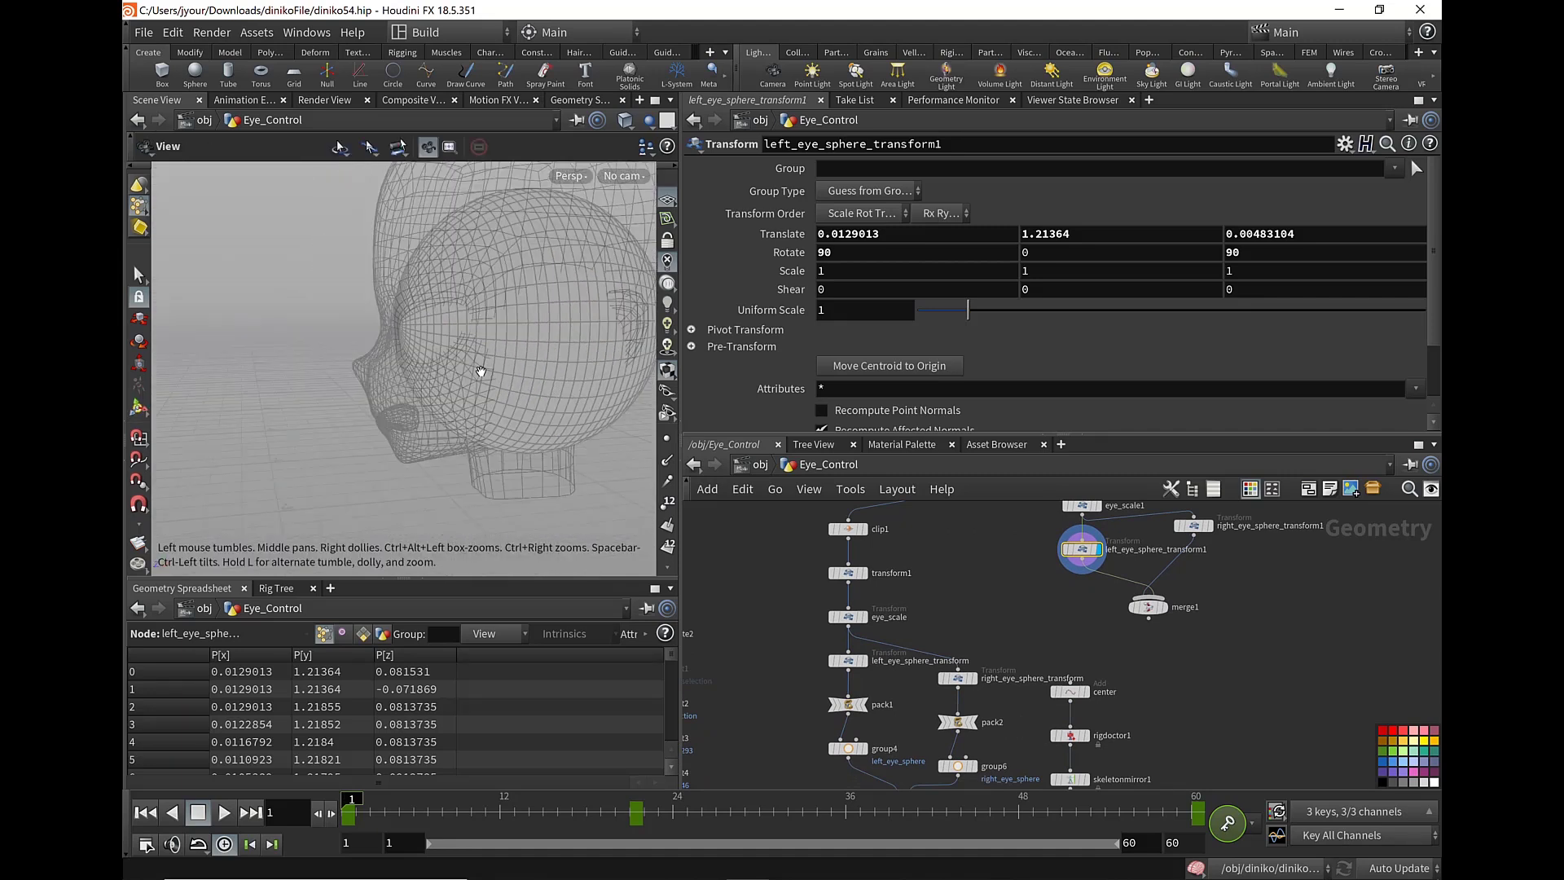
key("t")
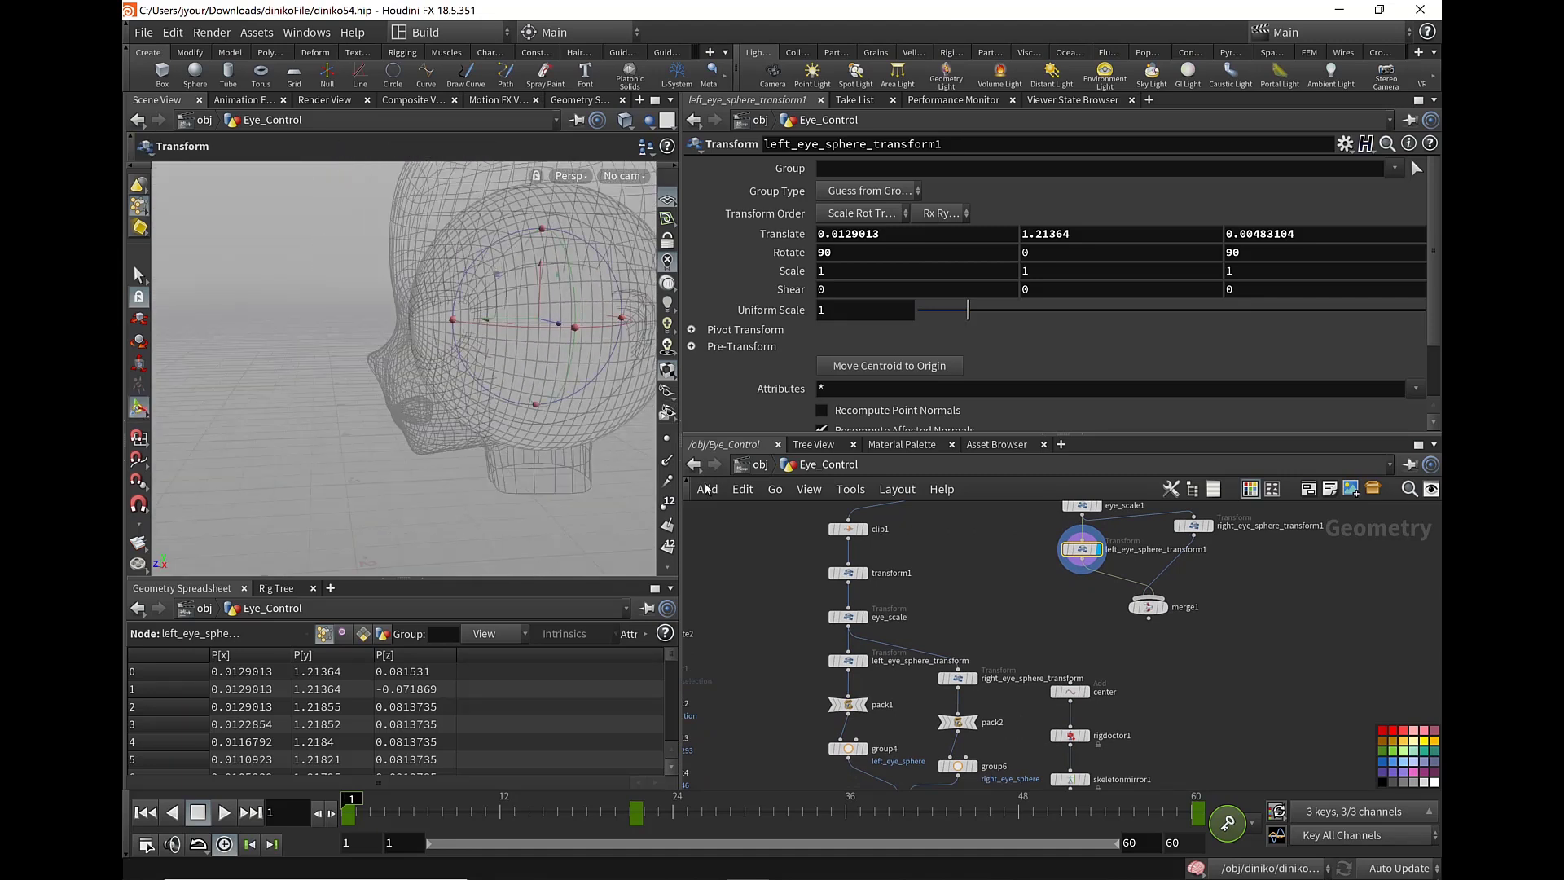
- Display the center Add node and show its three expression-driven point handles
mouse_move(1155, 698)
middle_mouse_down()
mouse_move(1163, 664)
mouse_move(1020, 497)
middle_mouse_up()
left_click(1094, 658)
key("Escape")
mouse_move(375, 309)
left_mouse_down()
mouse_move(406, 358)
mouse_move(423, 282)
left_mouse_up()
key("Return")
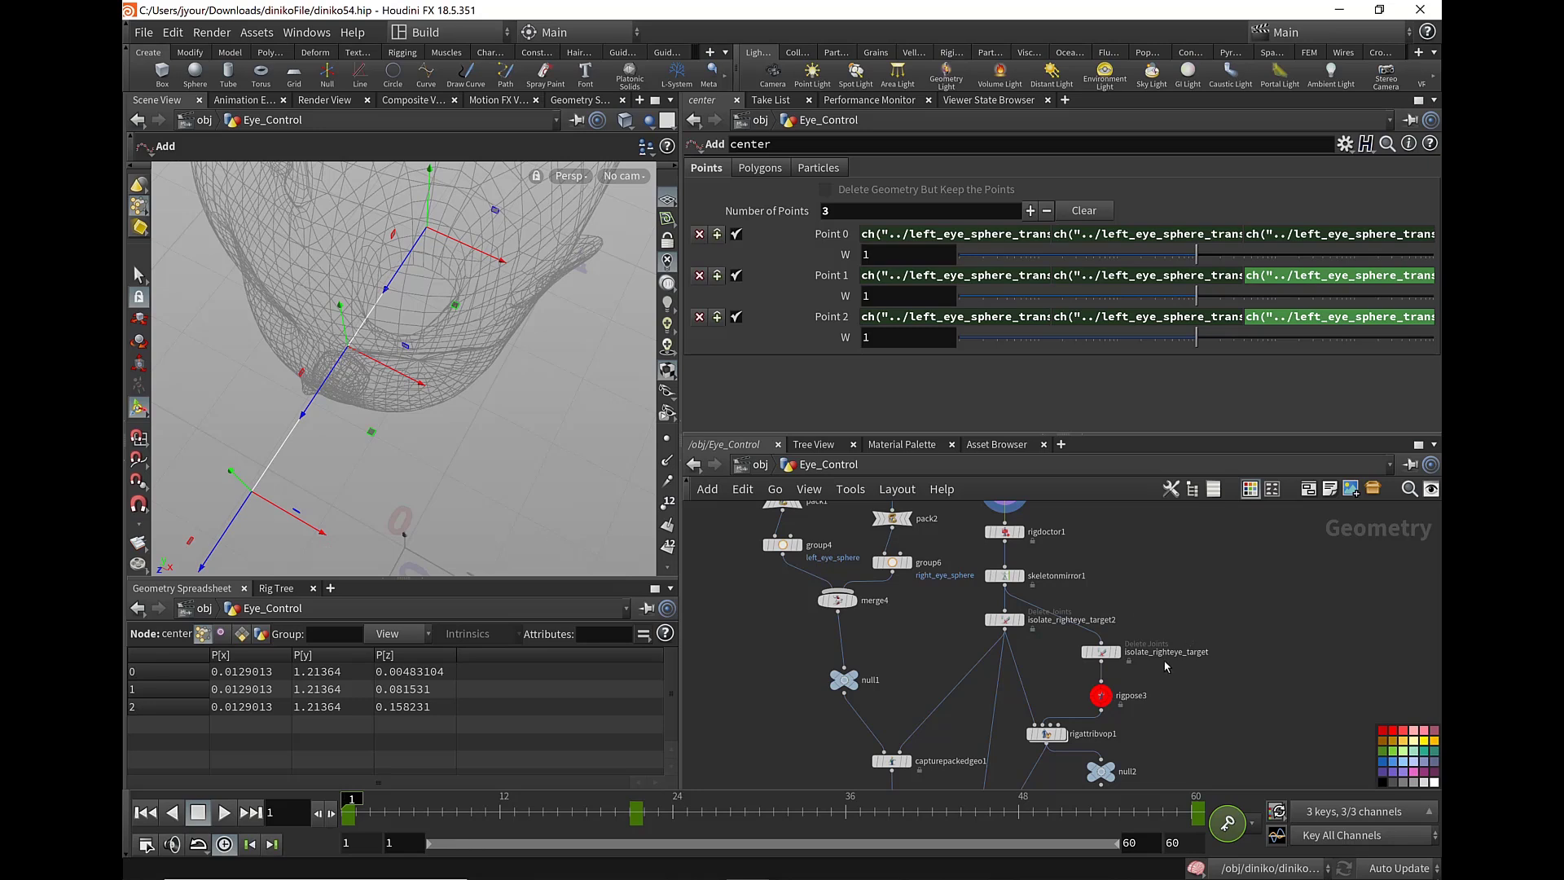
- Review skeletonmirror1, then display capturepackedgeo1 with both eye spheres captured to the look-at joints
left_click(1010, 575)
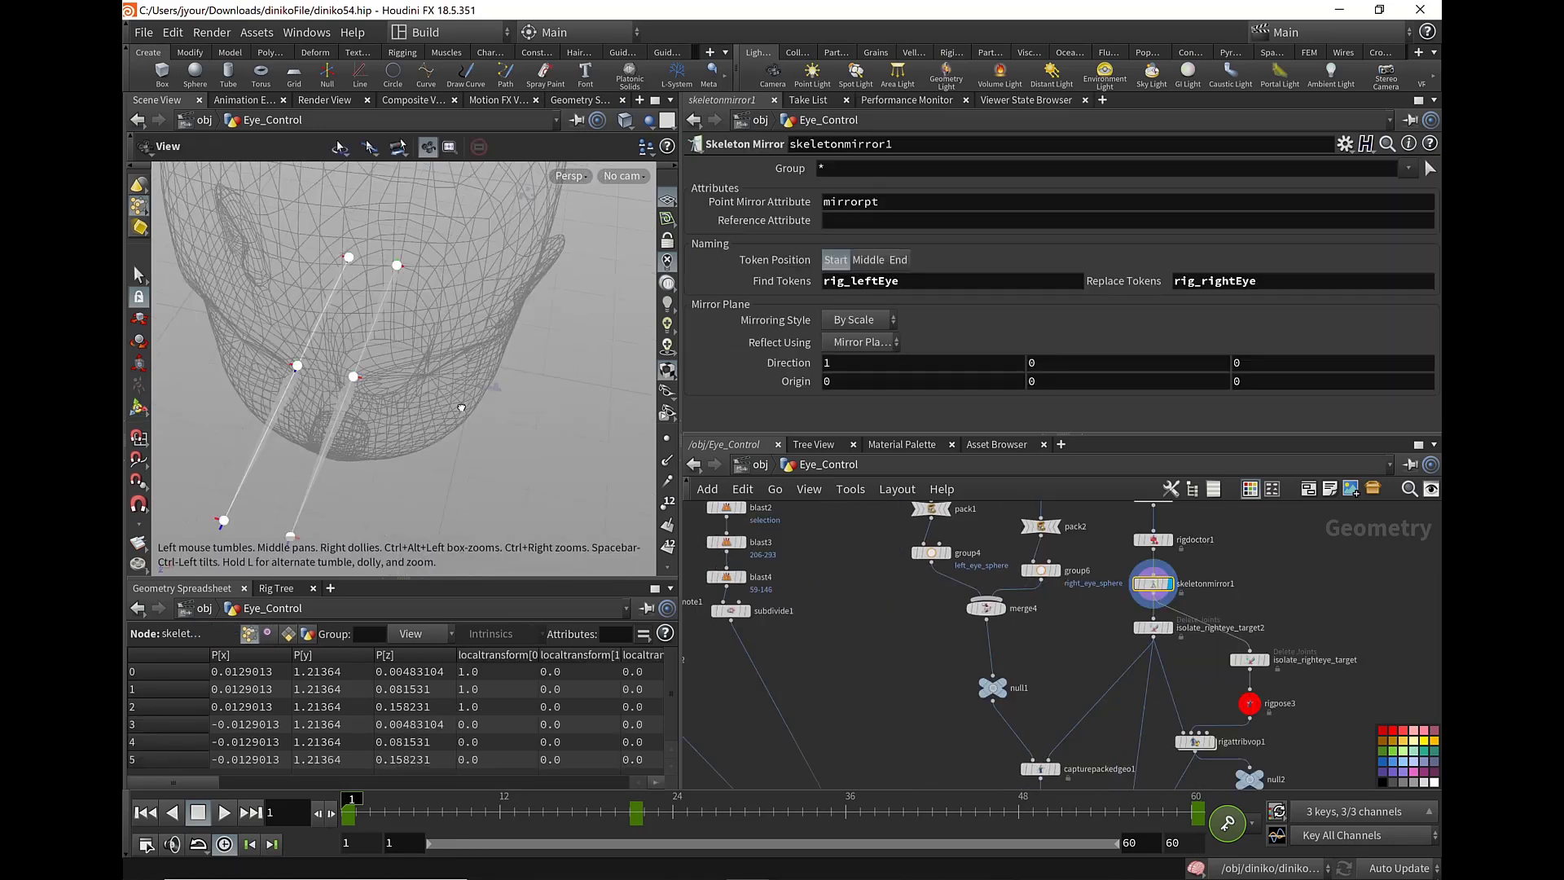
mouse_move(399, 522)
left_mouse_down()
mouse_move(502, 425)
mouse_move(590, 378)
left_mouse_up()
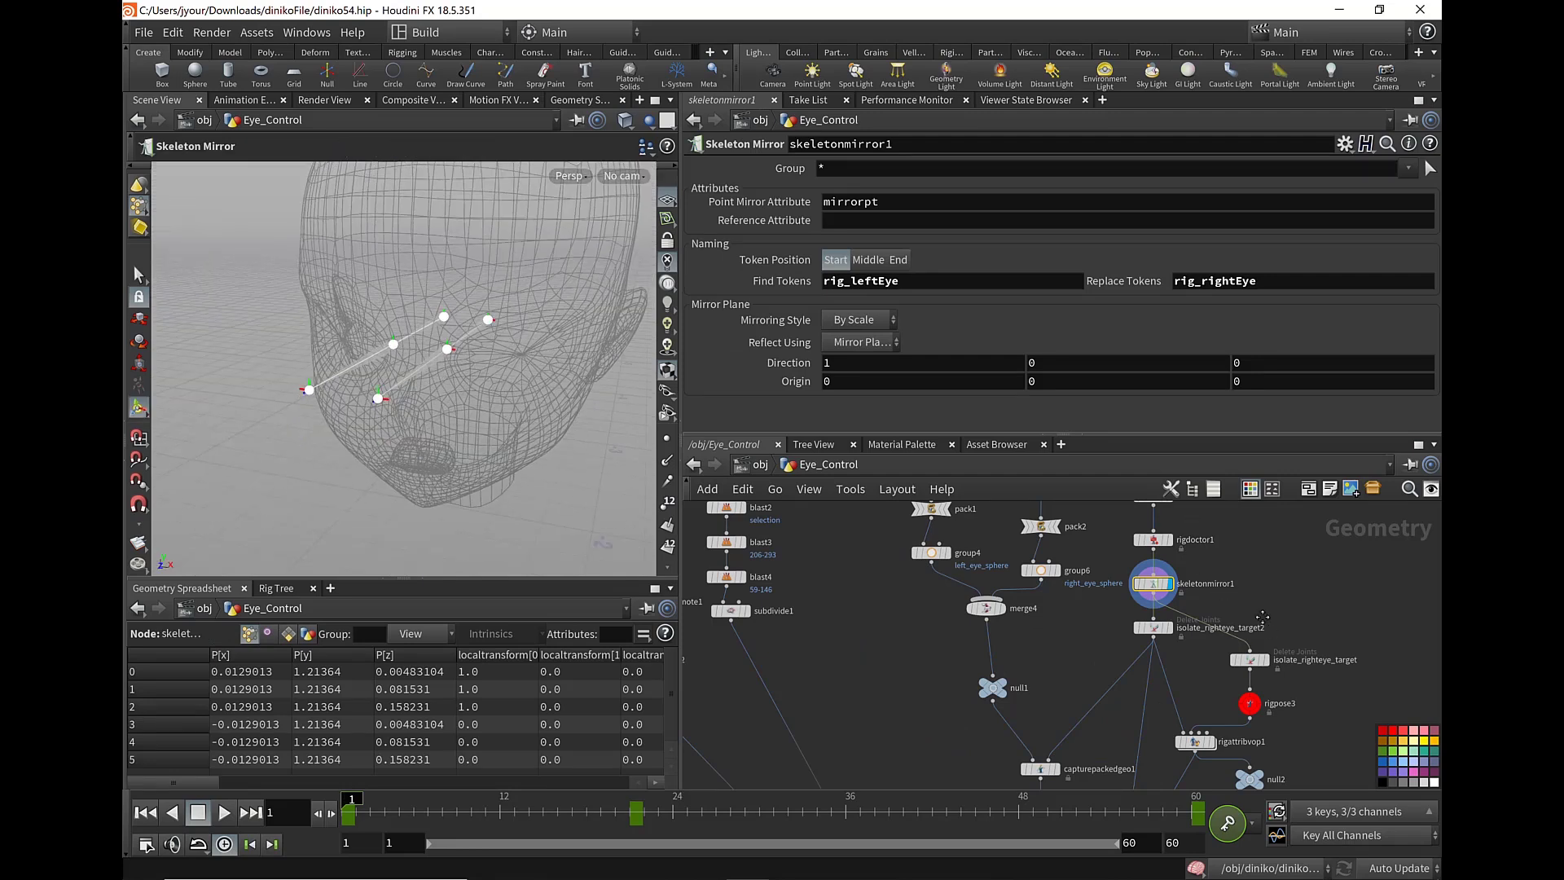
middle_click_drag(1261, 617, 1252, 534)
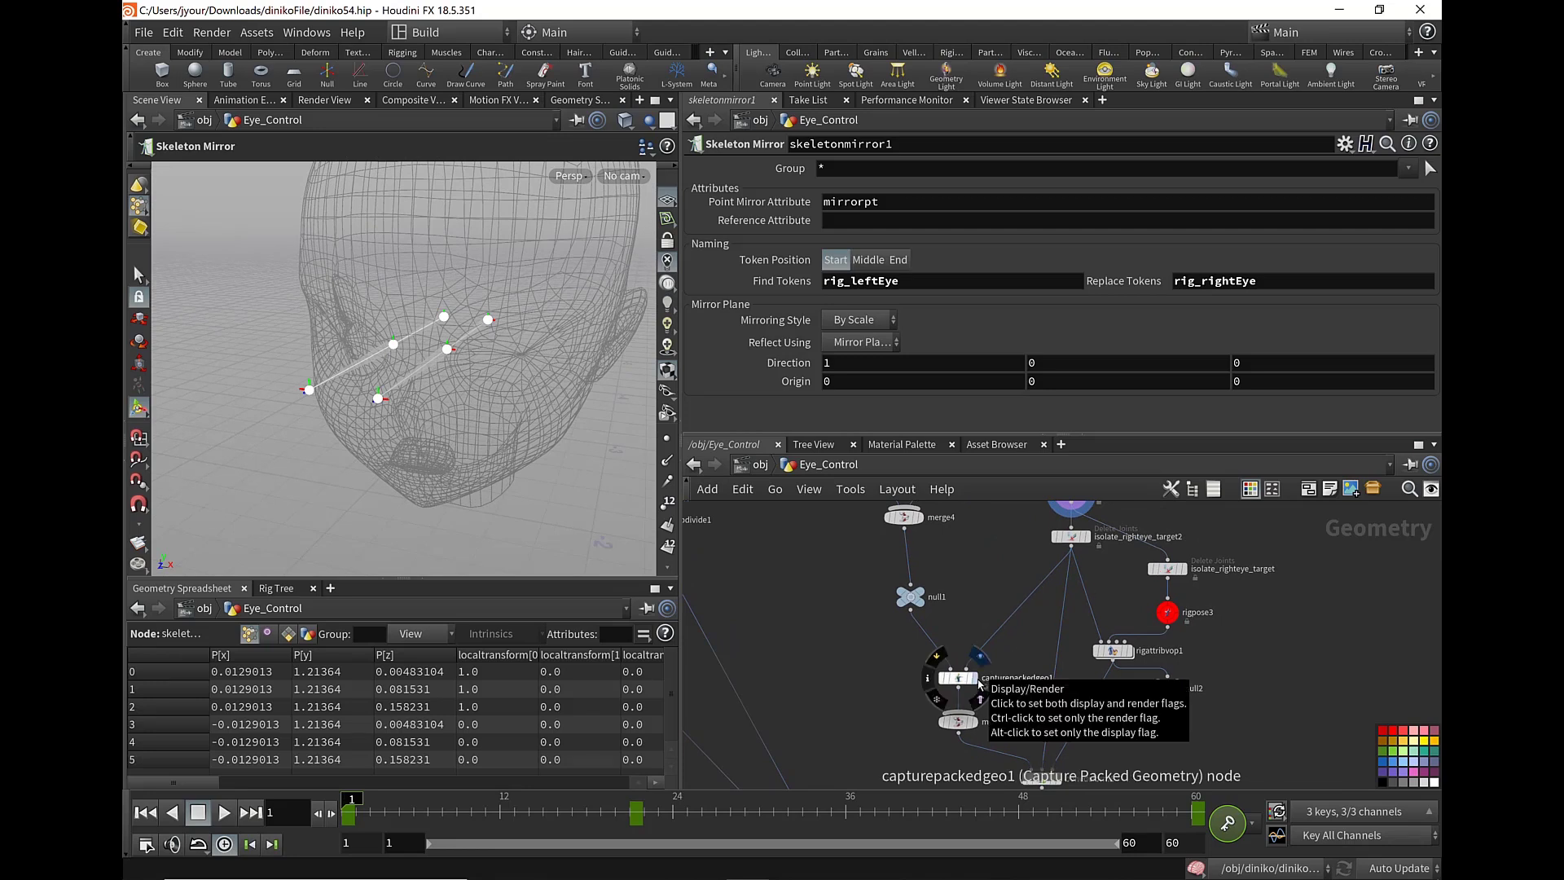
left_click(962, 682)
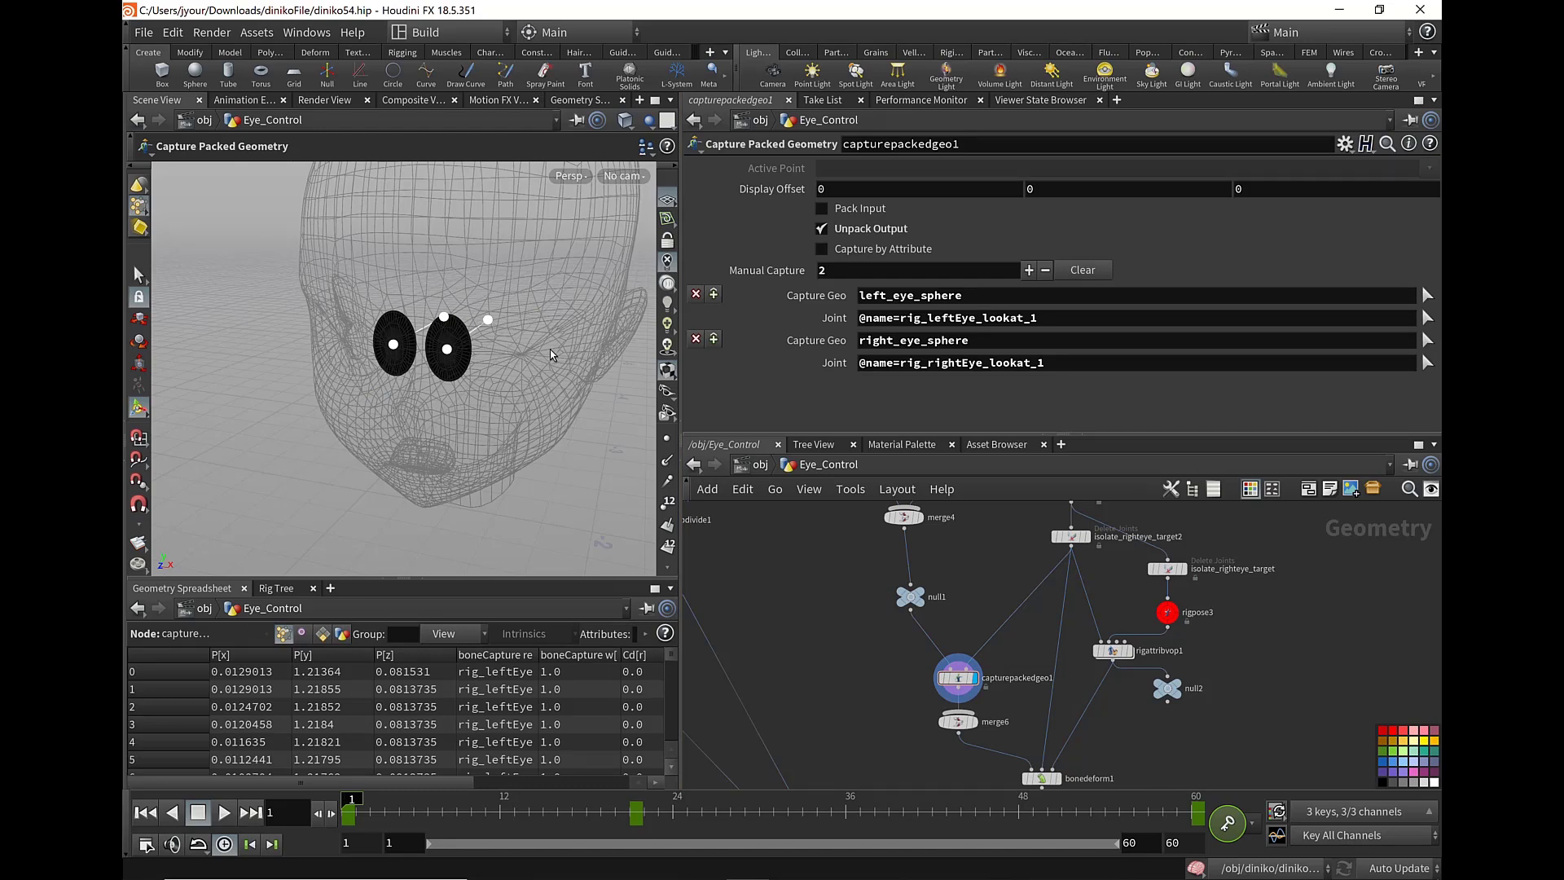
- Orbit around the head while staying in the capture packed geometry state
key("Escape")
mouse_move(551, 355)
left_mouse_down()
mouse_move(444, 407)
mouse_move(437, 379)
mouse_move(489, 407)
left_mouse_up()
key("Return")
key("Escape")
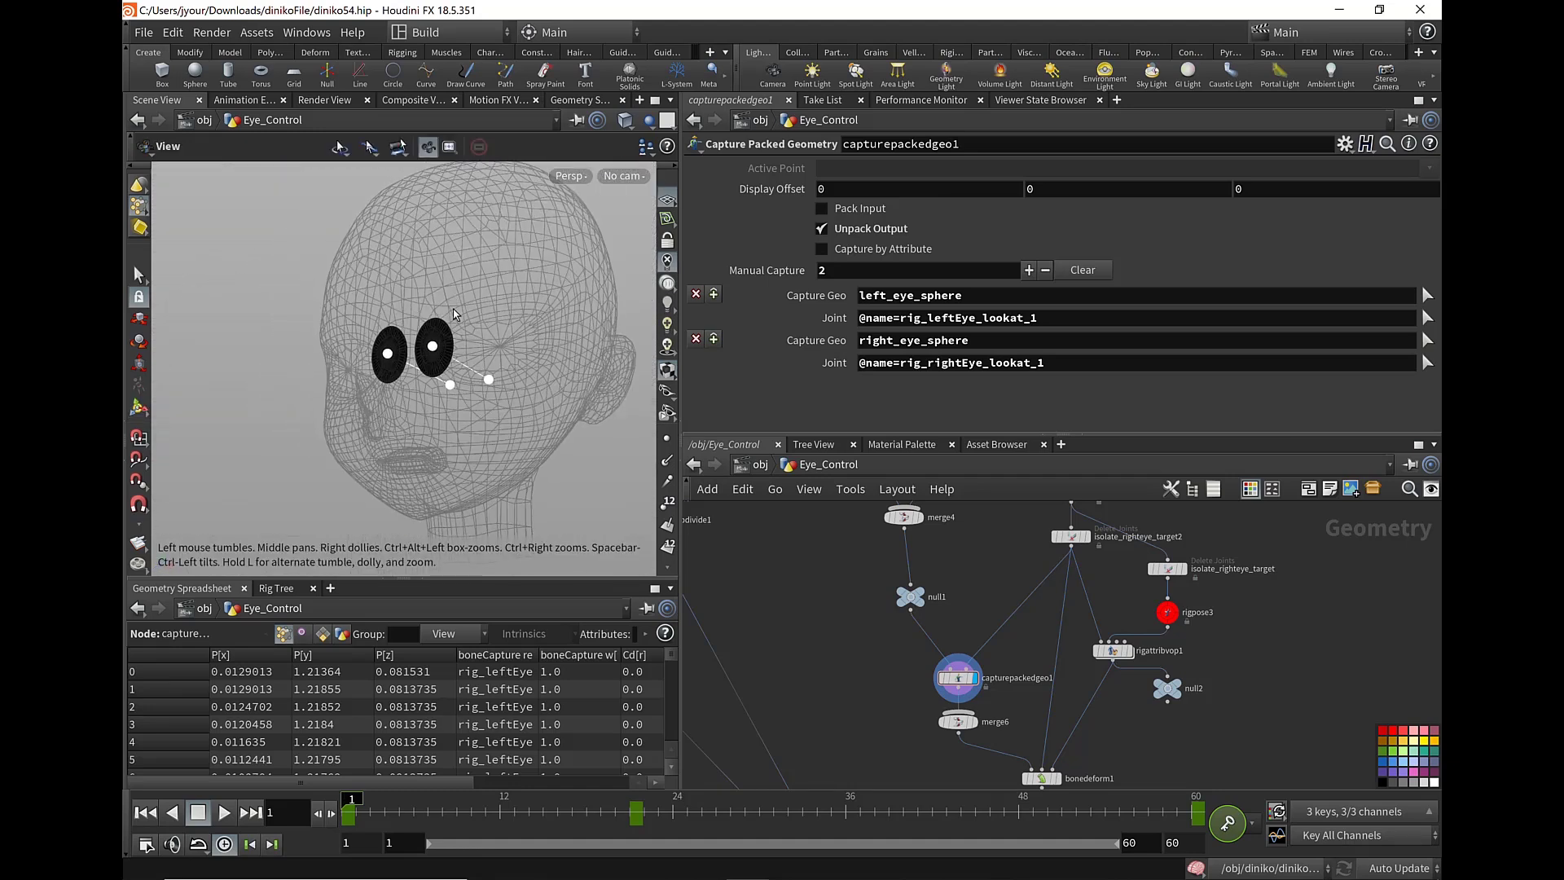
key("Return")
- Check right_eye_sphere_transform and capturepackedgeo1, then display bonedeform1's deformed eye spheres
mouse_move(1041, 778)
middle_mouse_down()
mouse_move(934, 647)
mouse_move(968, 633)
middle_mouse_up()
left_click(939, 559)
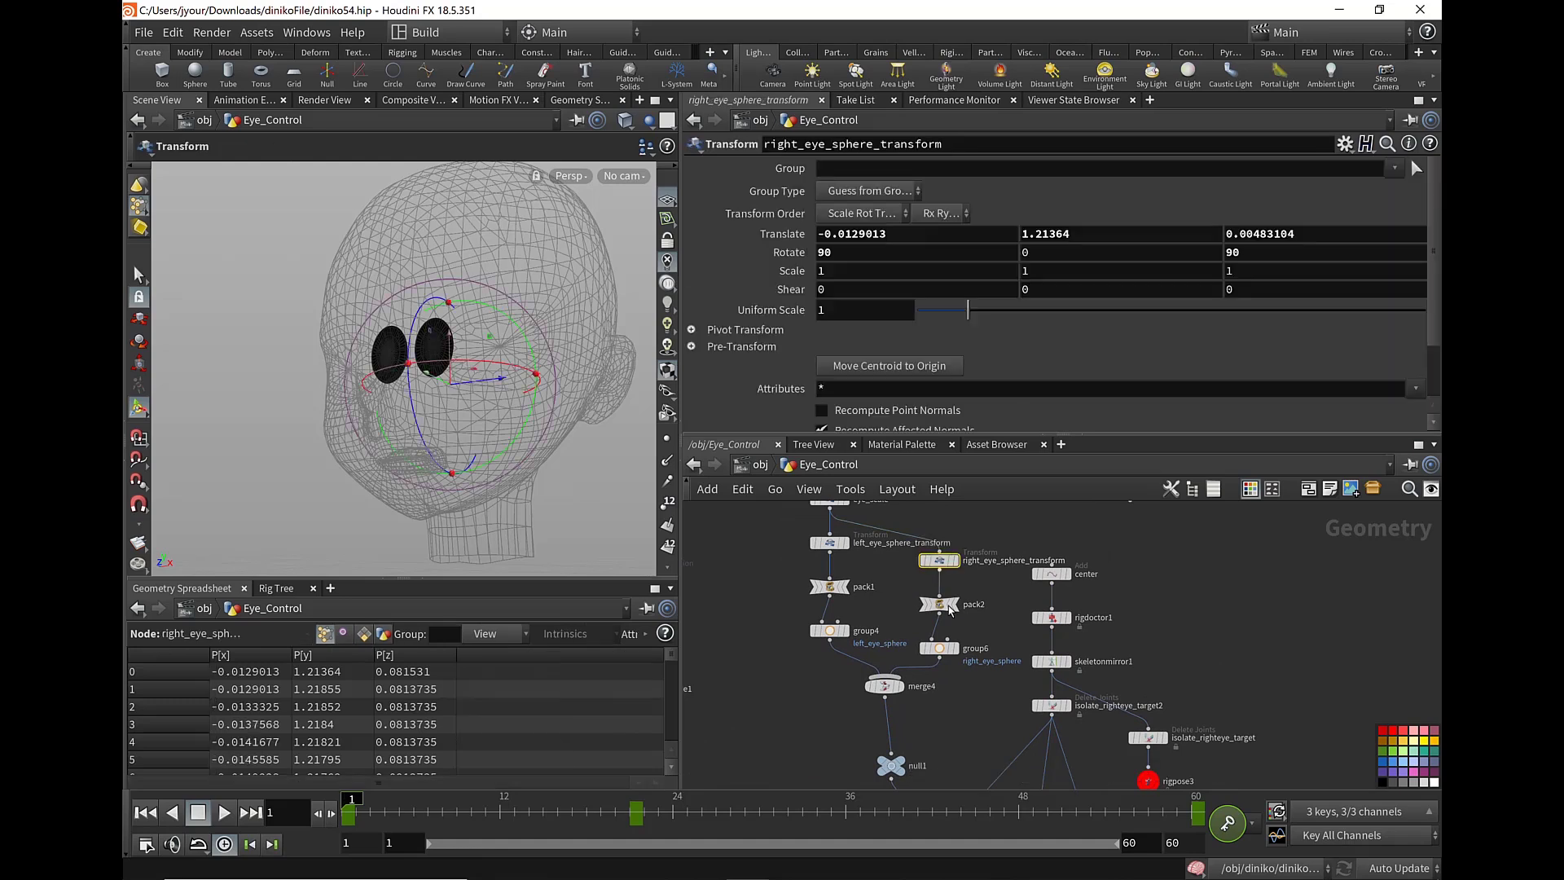
scroll(940, 644, "down", 4)
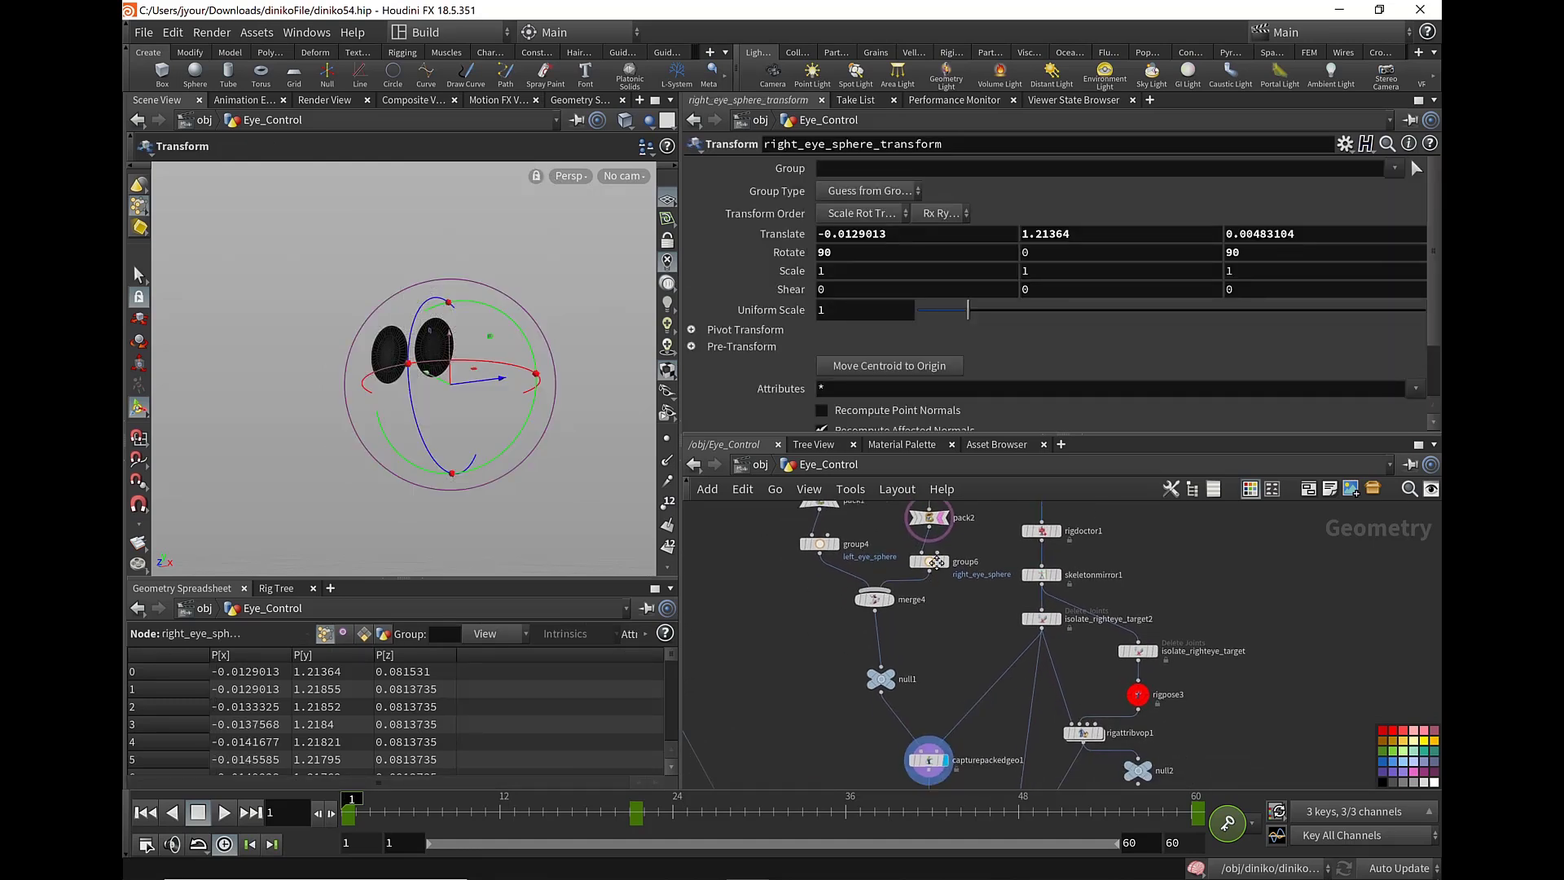
left_click(914, 692)
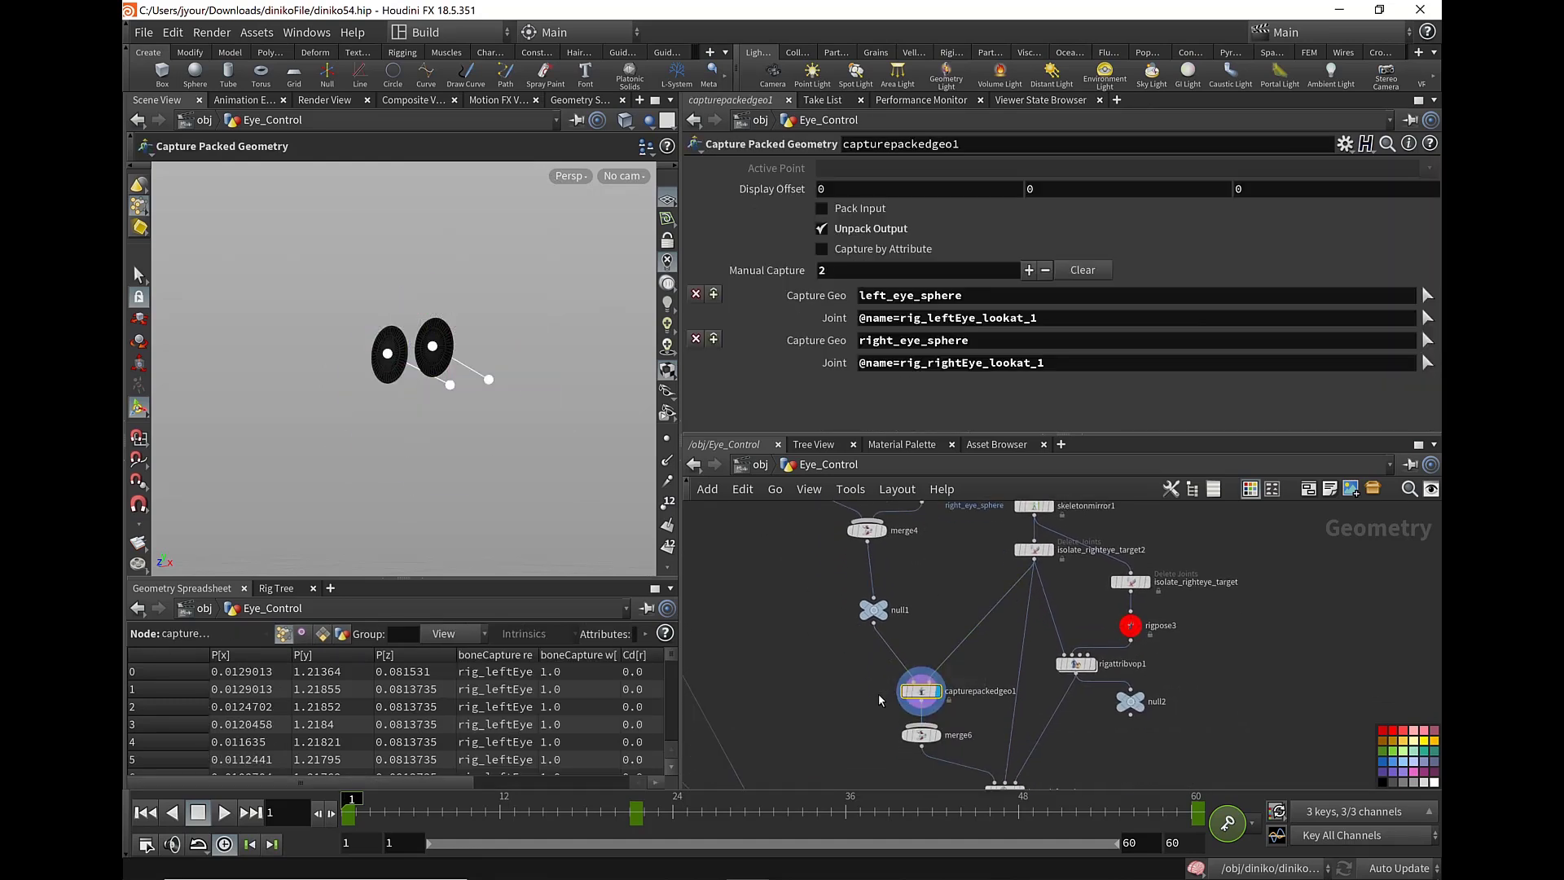
scroll(1007, 681, "down", 4)
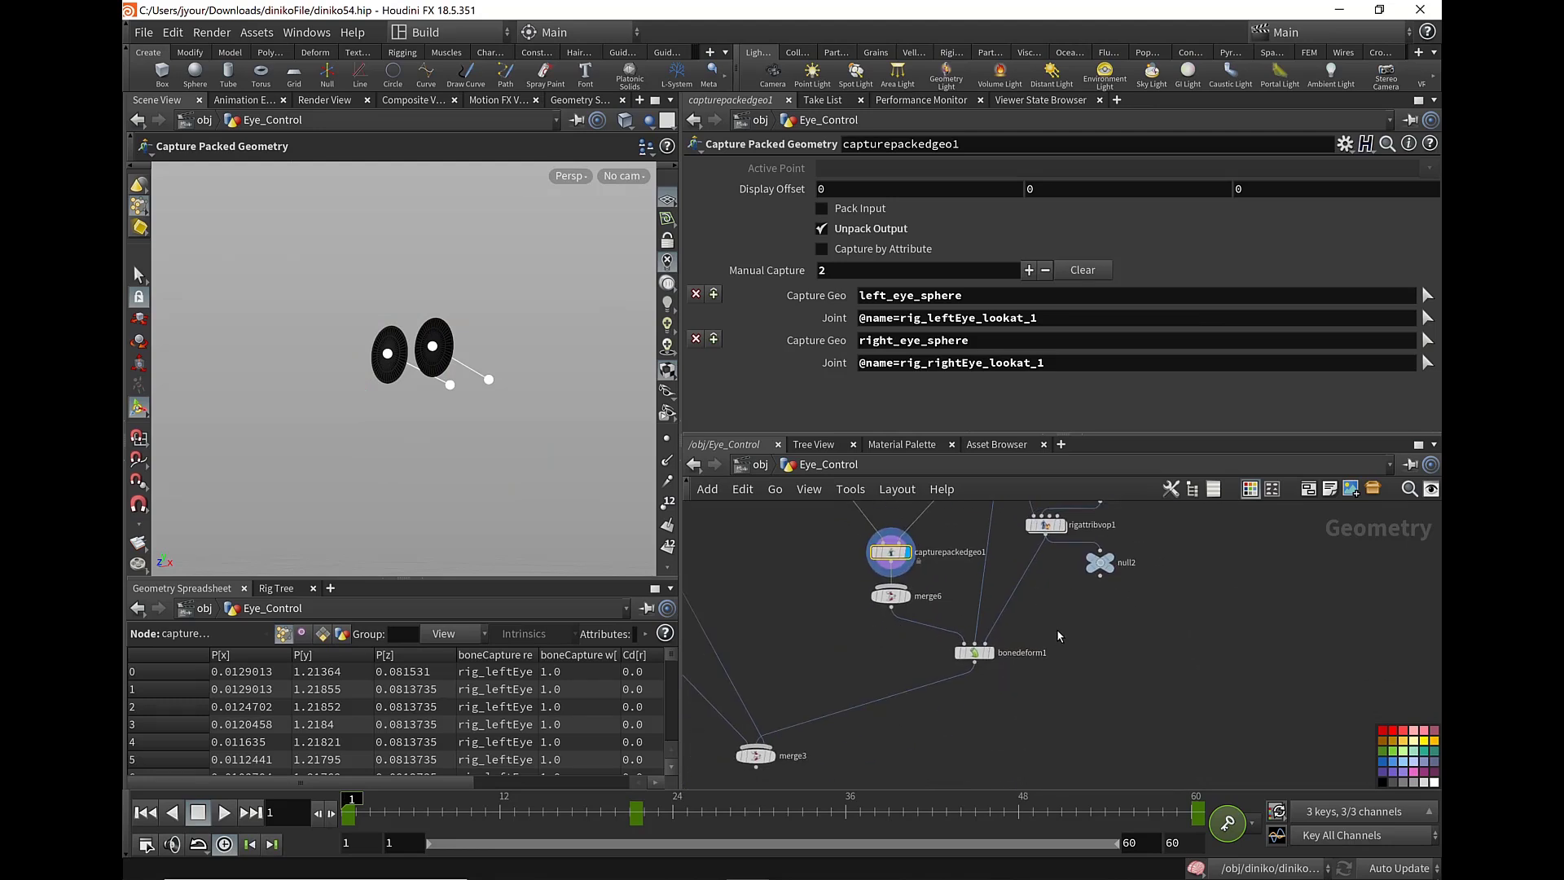
left_click(973, 652)
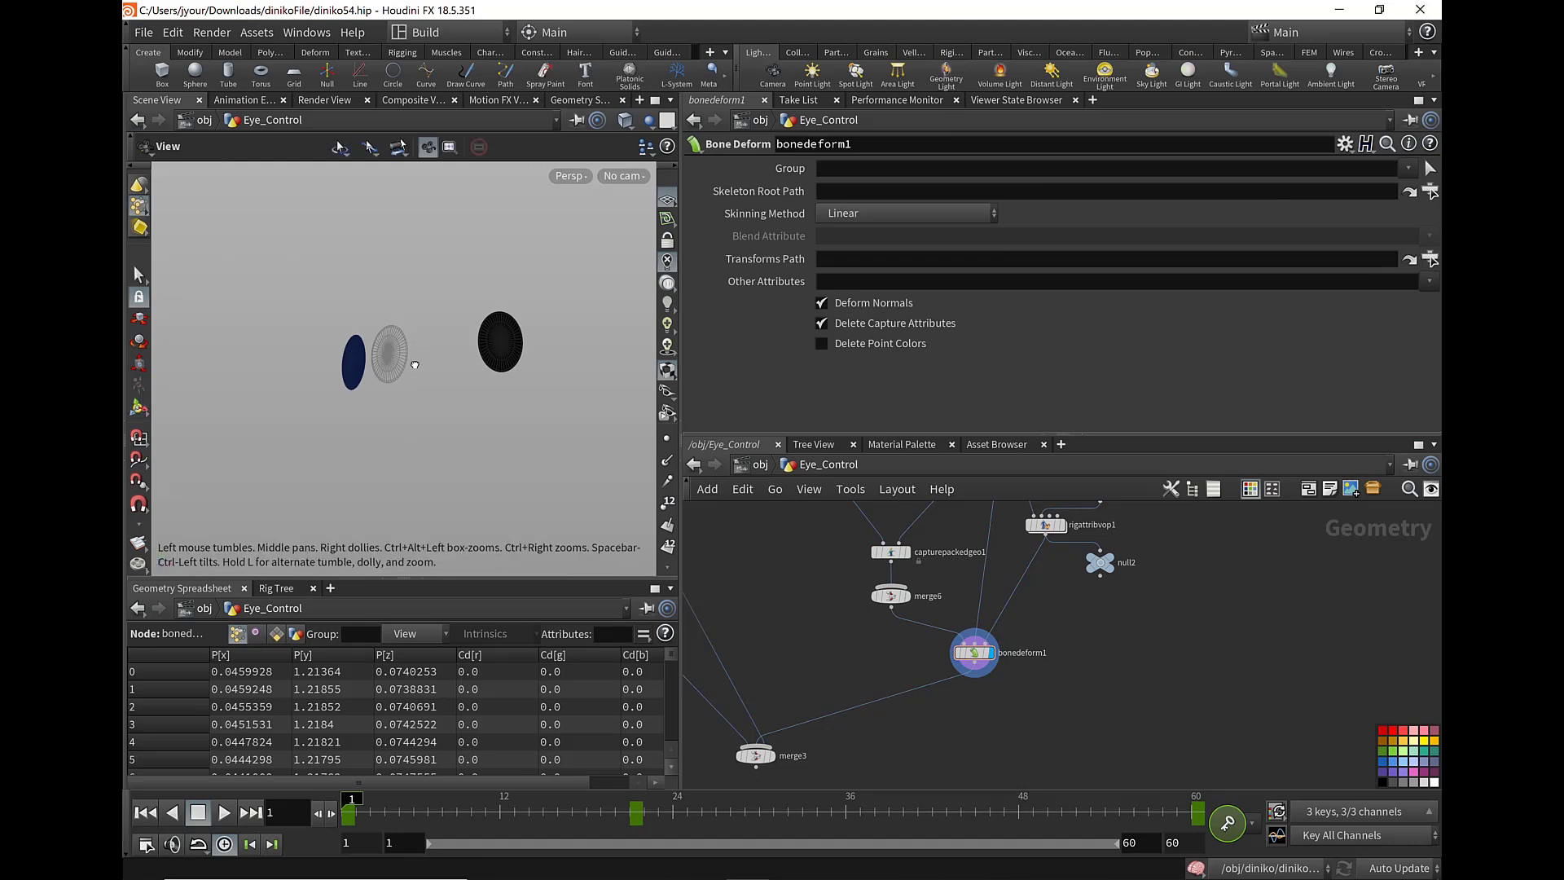
- Template merge3 to show the head as wireframe, and open rigpose3
left_click_drag(395, 391, 443, 397, "alt")
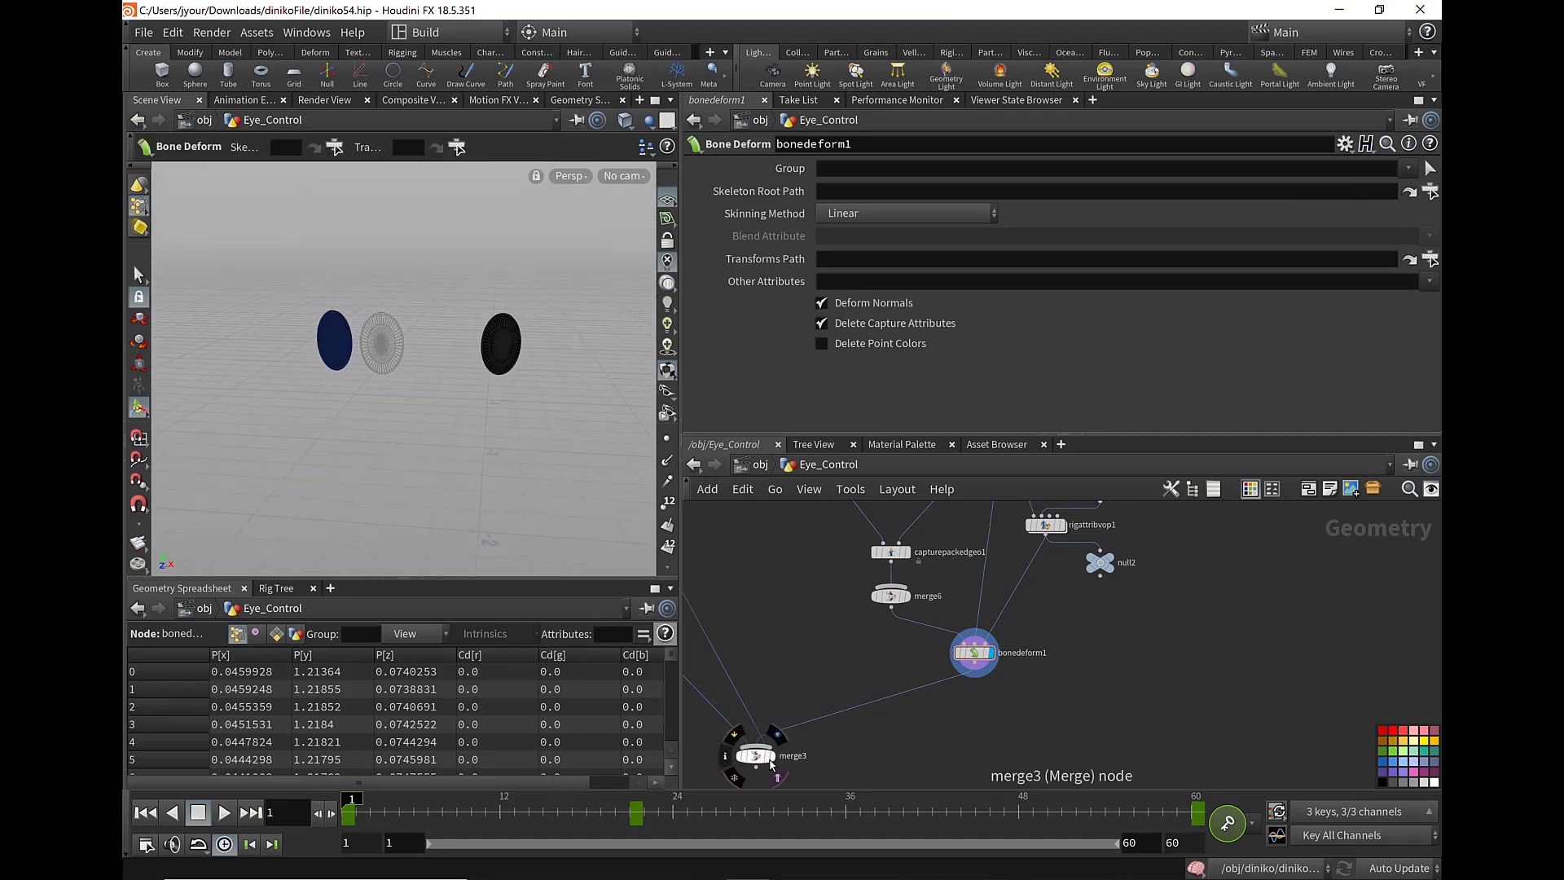
left_click(769, 756)
middle_click_drag(1194, 654, 1194, 790)
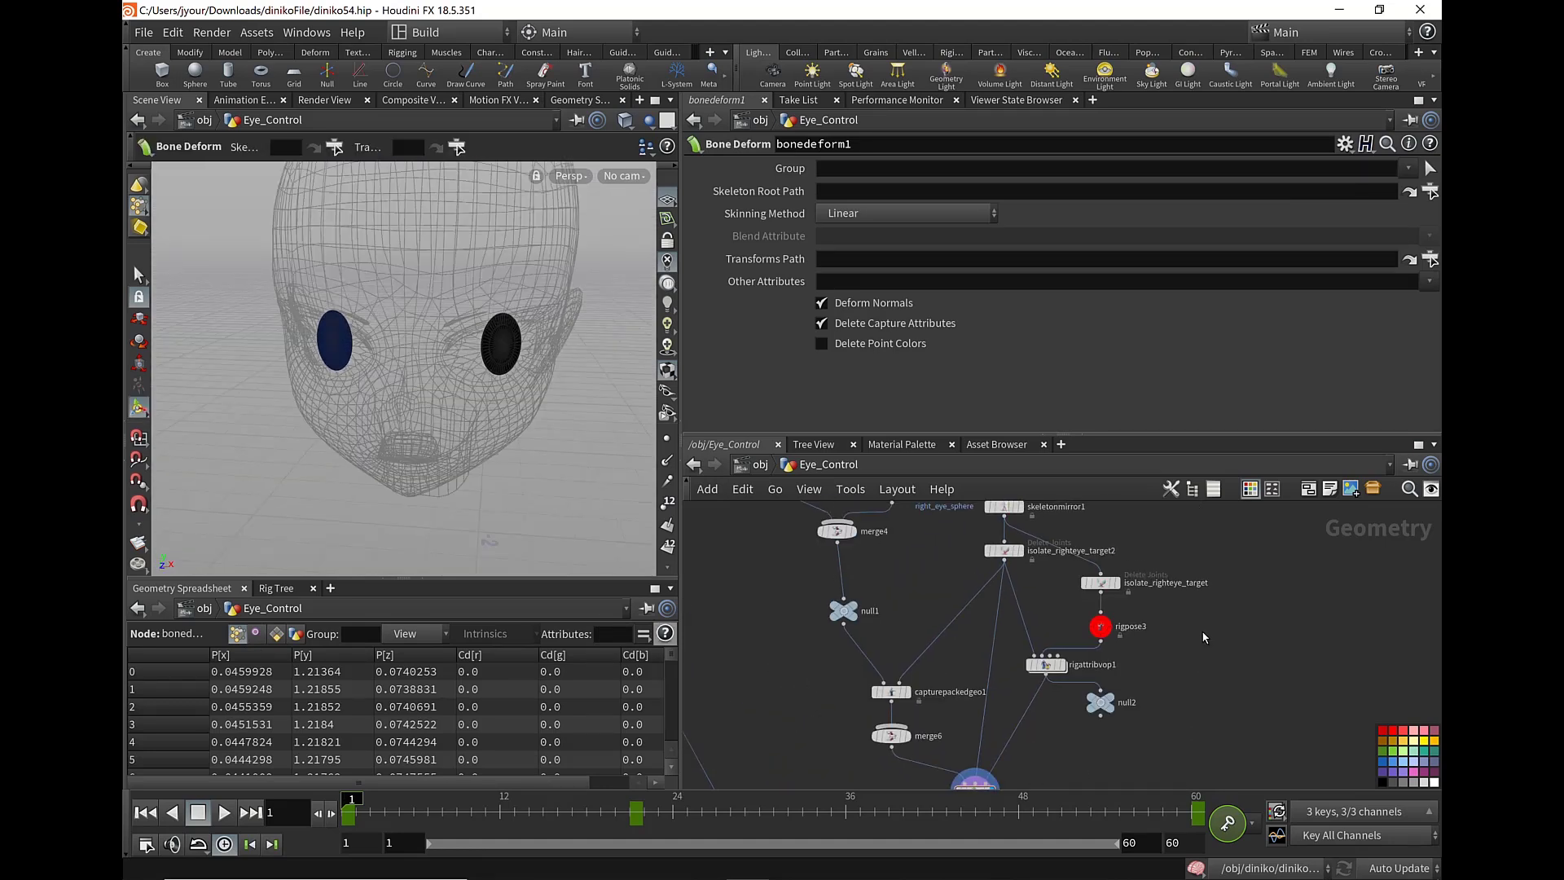
left_click(1098, 628)
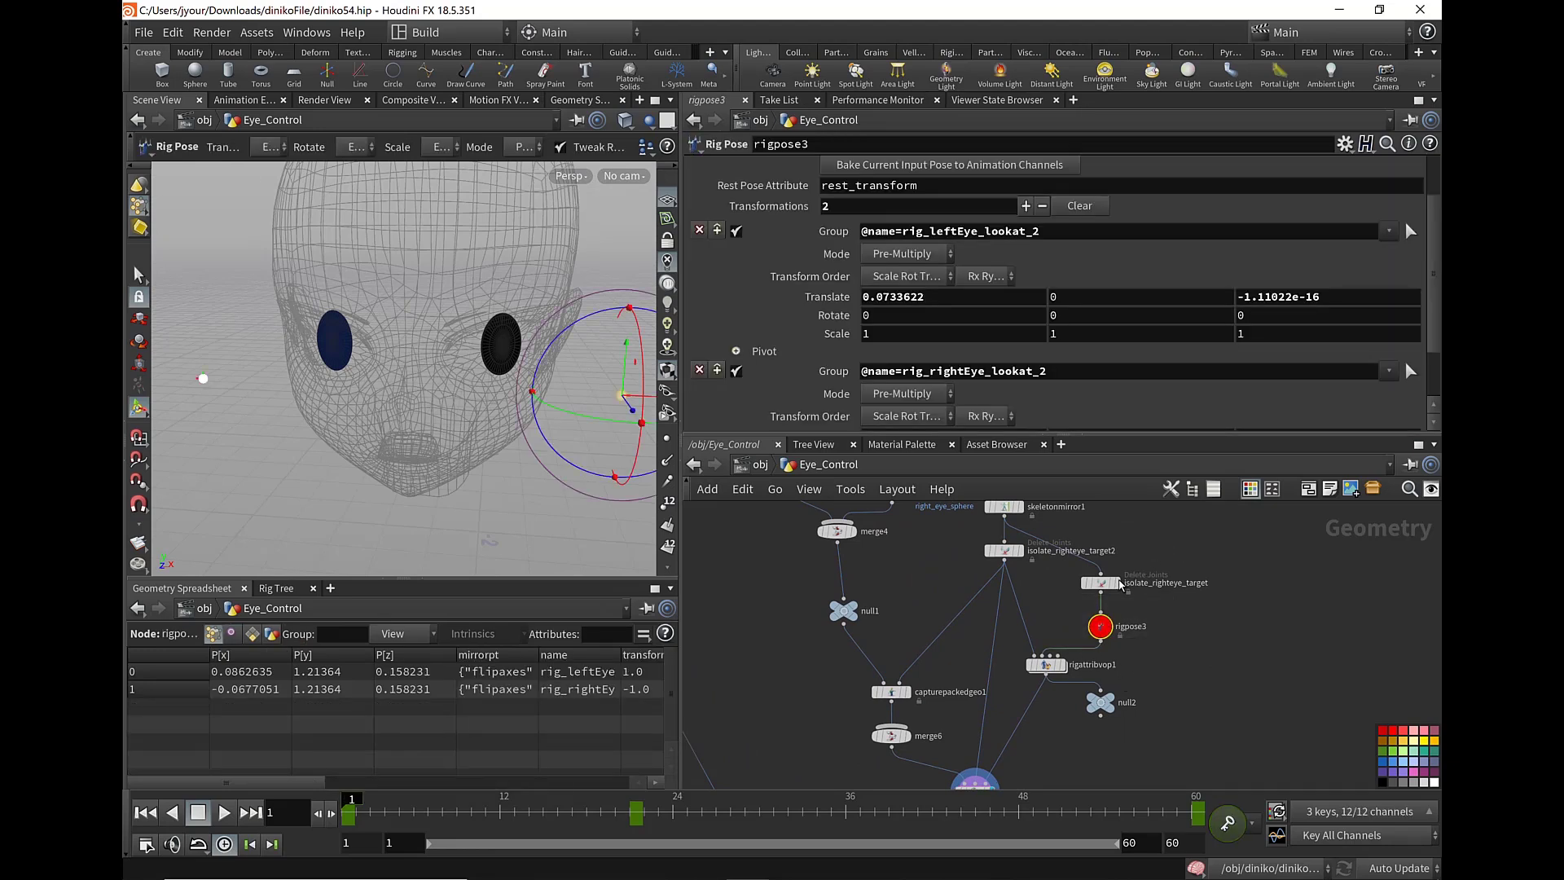
- Inspect the lookat2 axis settings inside rigattribvop1, then return to Eye_Control
middle_click_drag(1064, 506, 1096, 601)
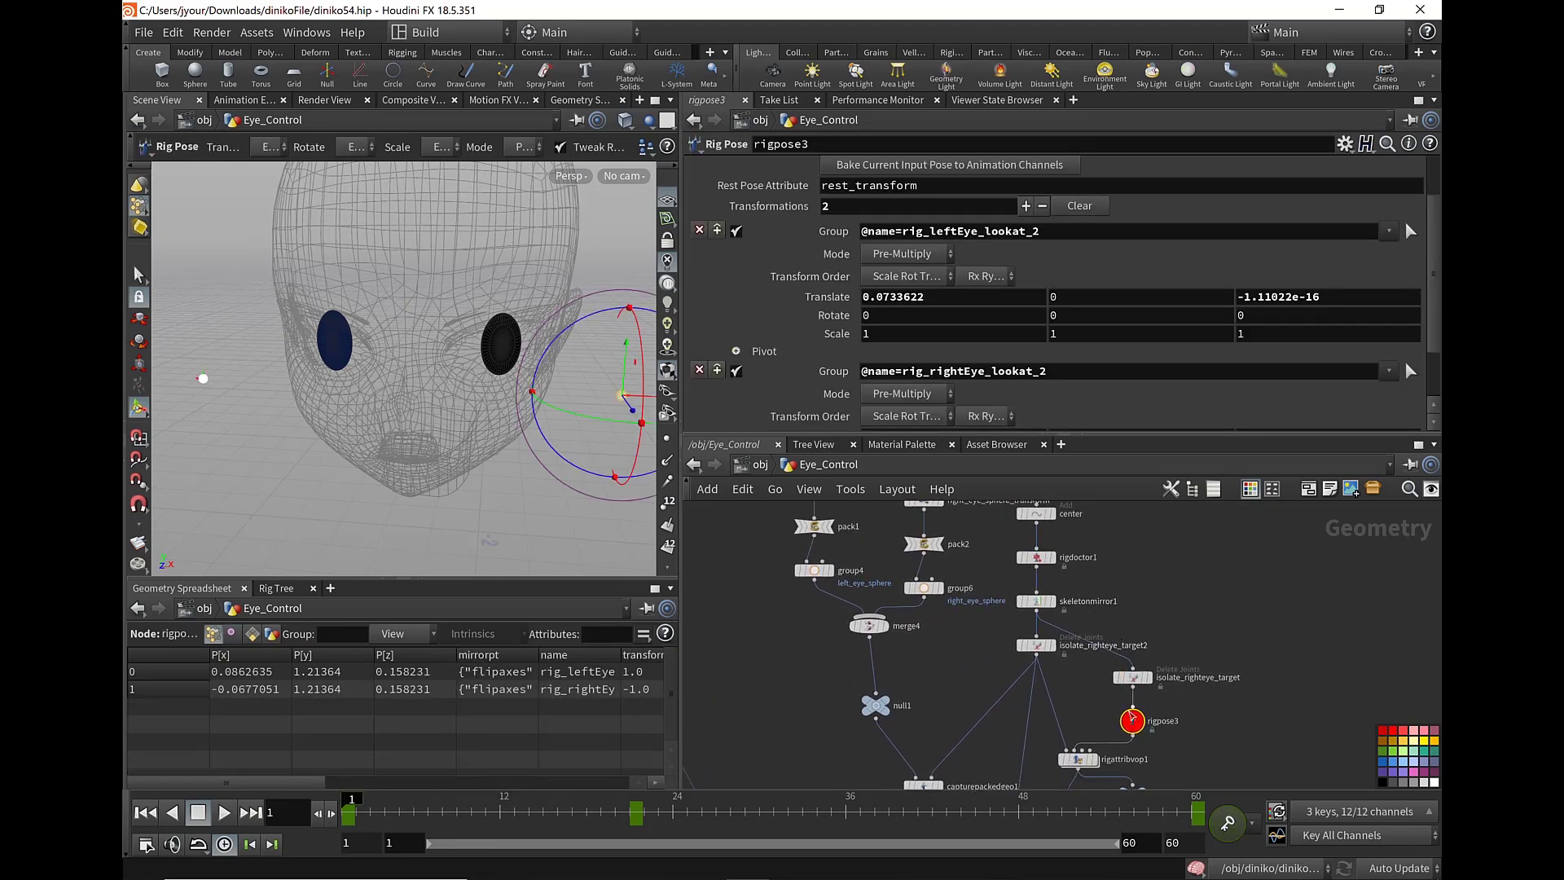
double_click(1078, 759)
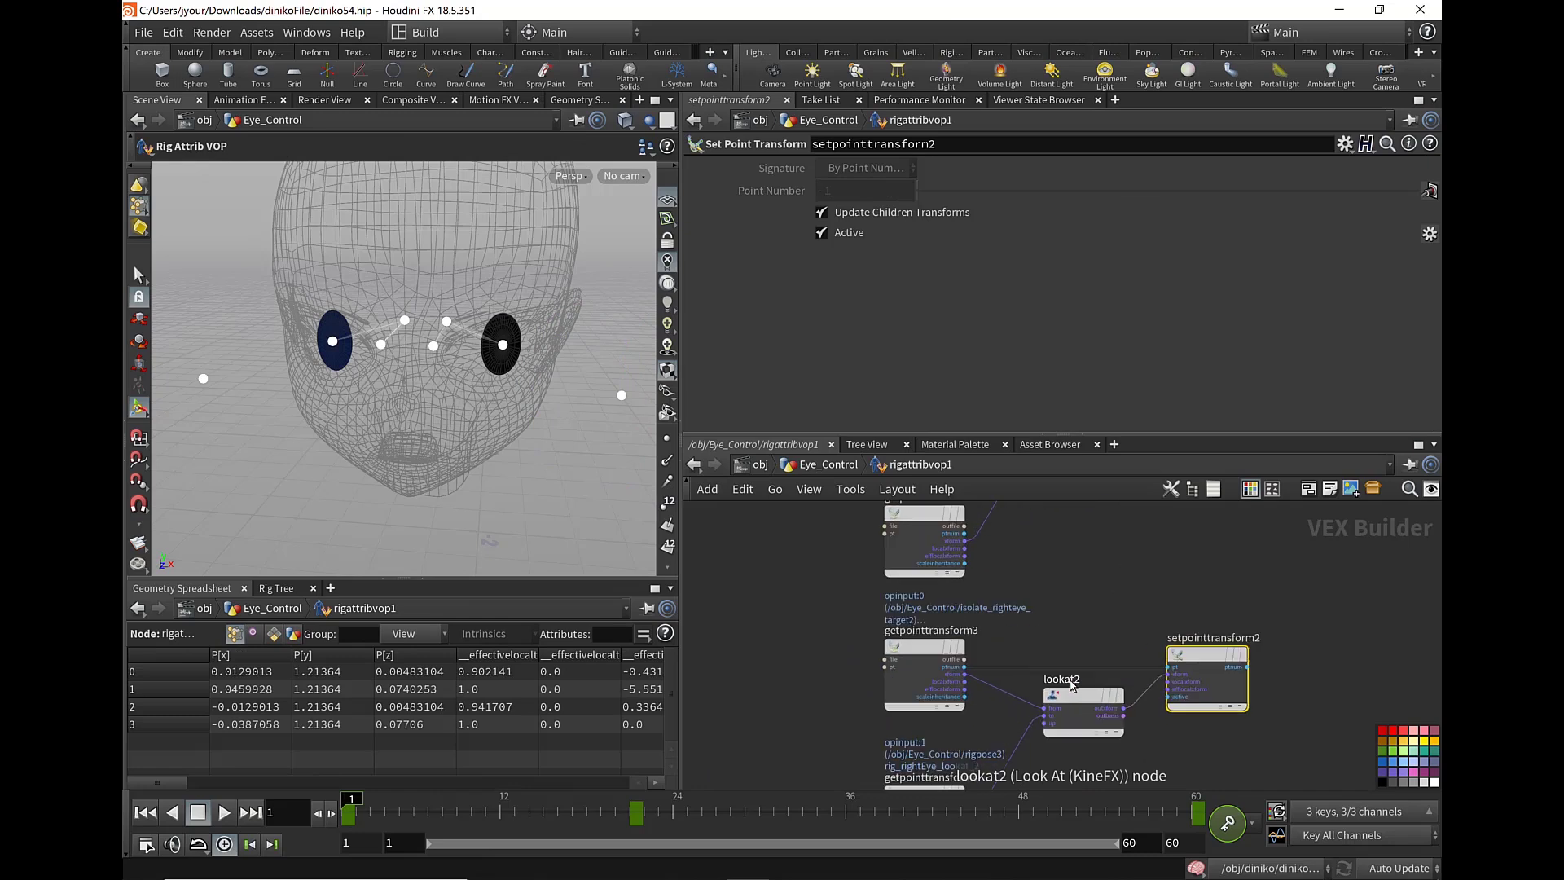
left_click(1072, 687)
scroll(1072, 686, "up", 3)
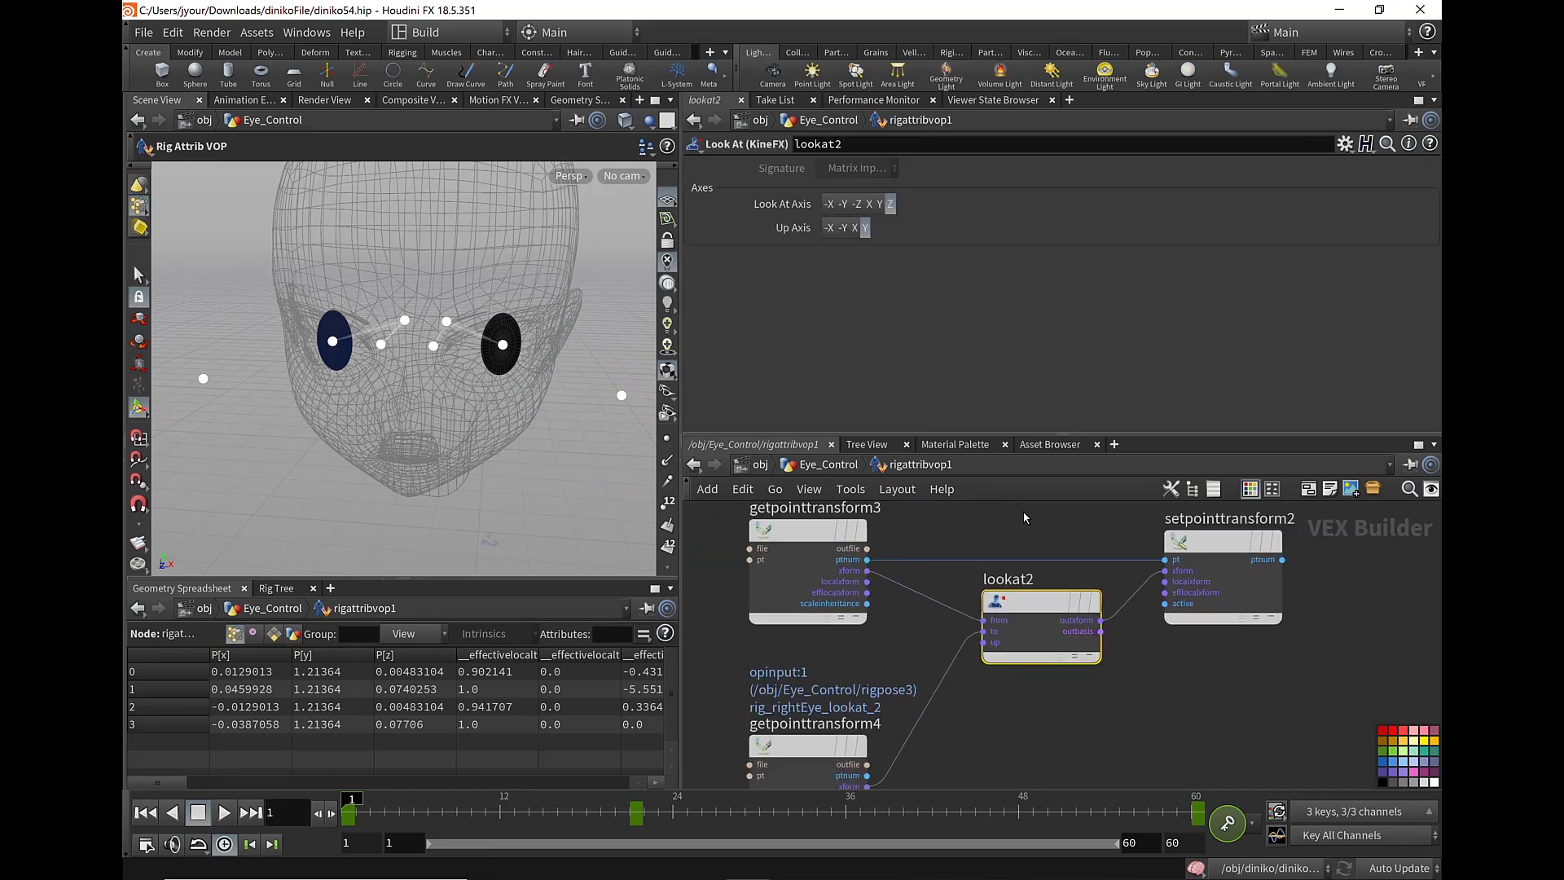
left_click(821, 472)
- Rotate rigpose3's left-eye target 180.059° in X, orbit below the head, and drag the target sideways
left_click(1132, 721)
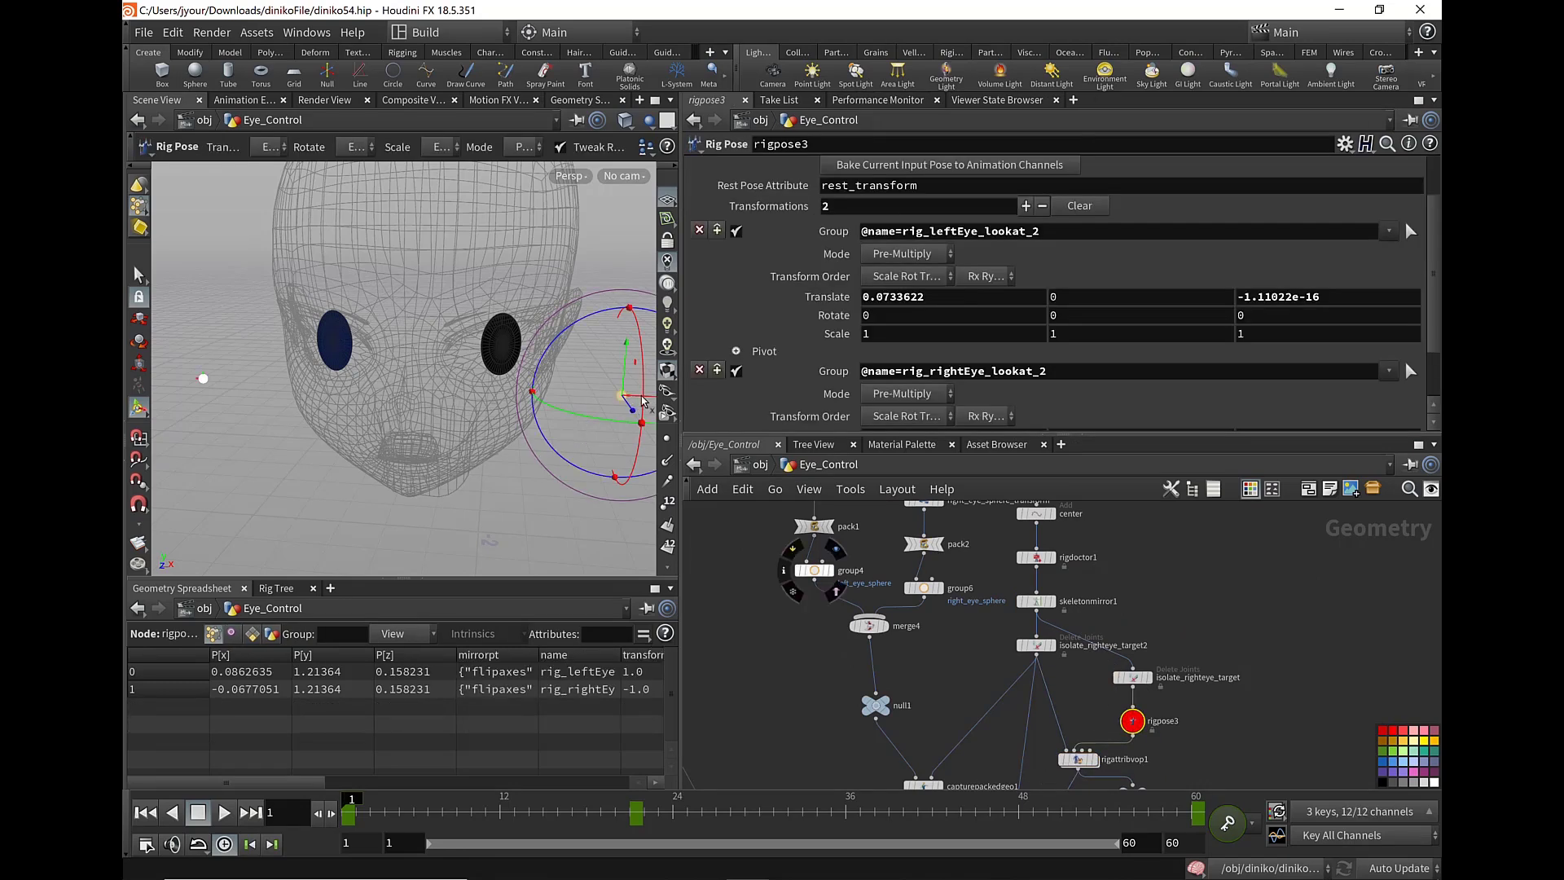
left_click_drag(648, 401, 619, 398)
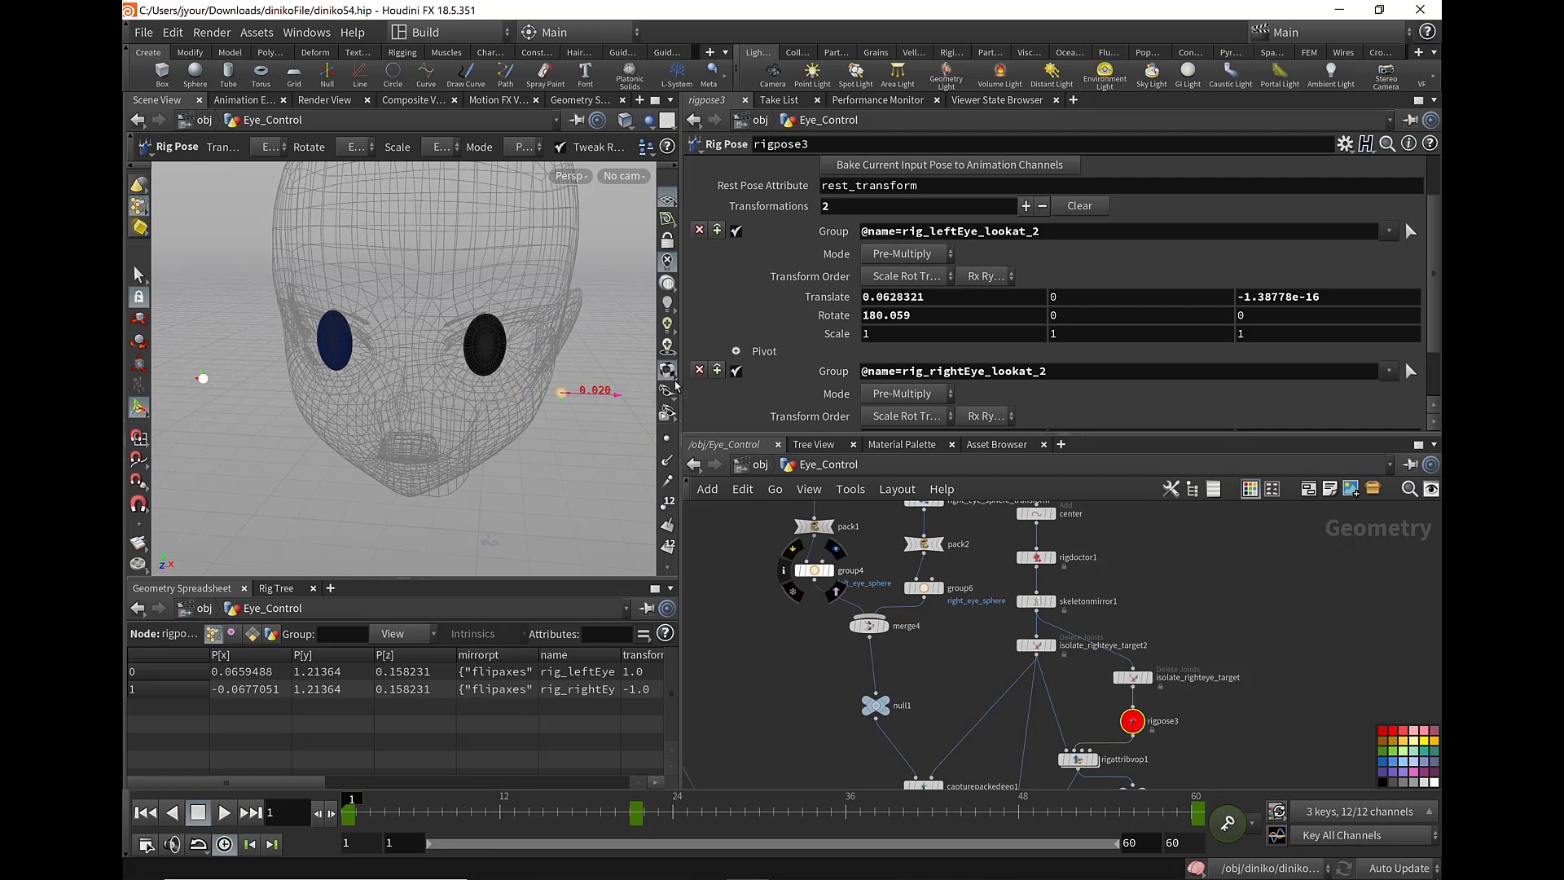
key("Escape")
mouse_move(543, 359)
left_mouse_down()
mouse_move(454, 253)
mouse_move(472, 391)
left_mouse_up()
key("Return")
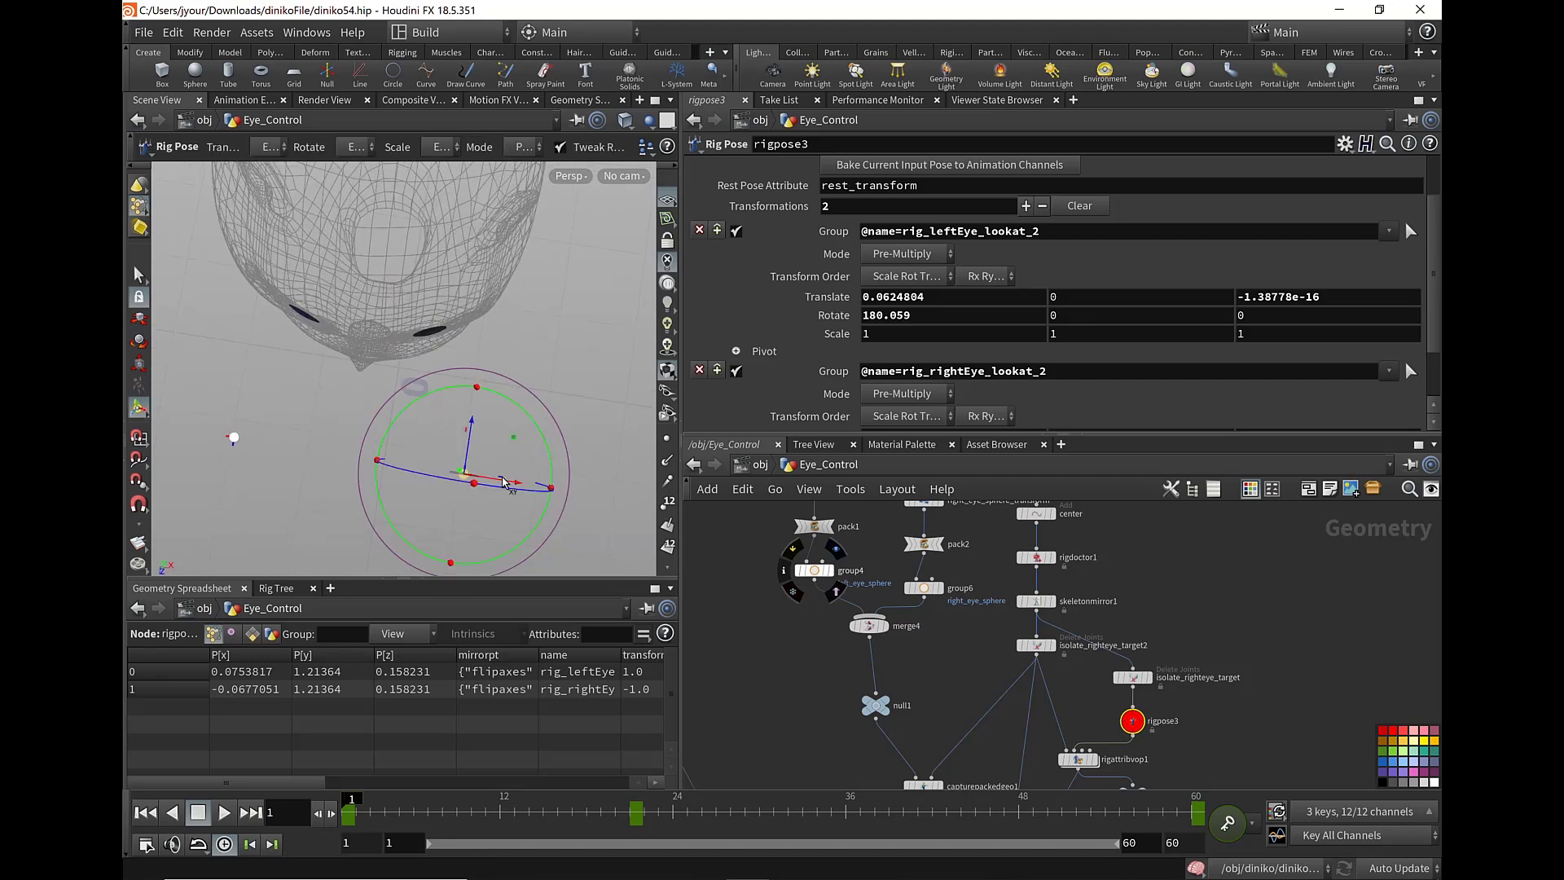
mouse_move(497, 484)
left_mouse_down()
mouse_move(436, 477)
mouse_move(529, 455)
mouse_move(412, 447)
mouse_move(542, 461)
left_mouse_up()
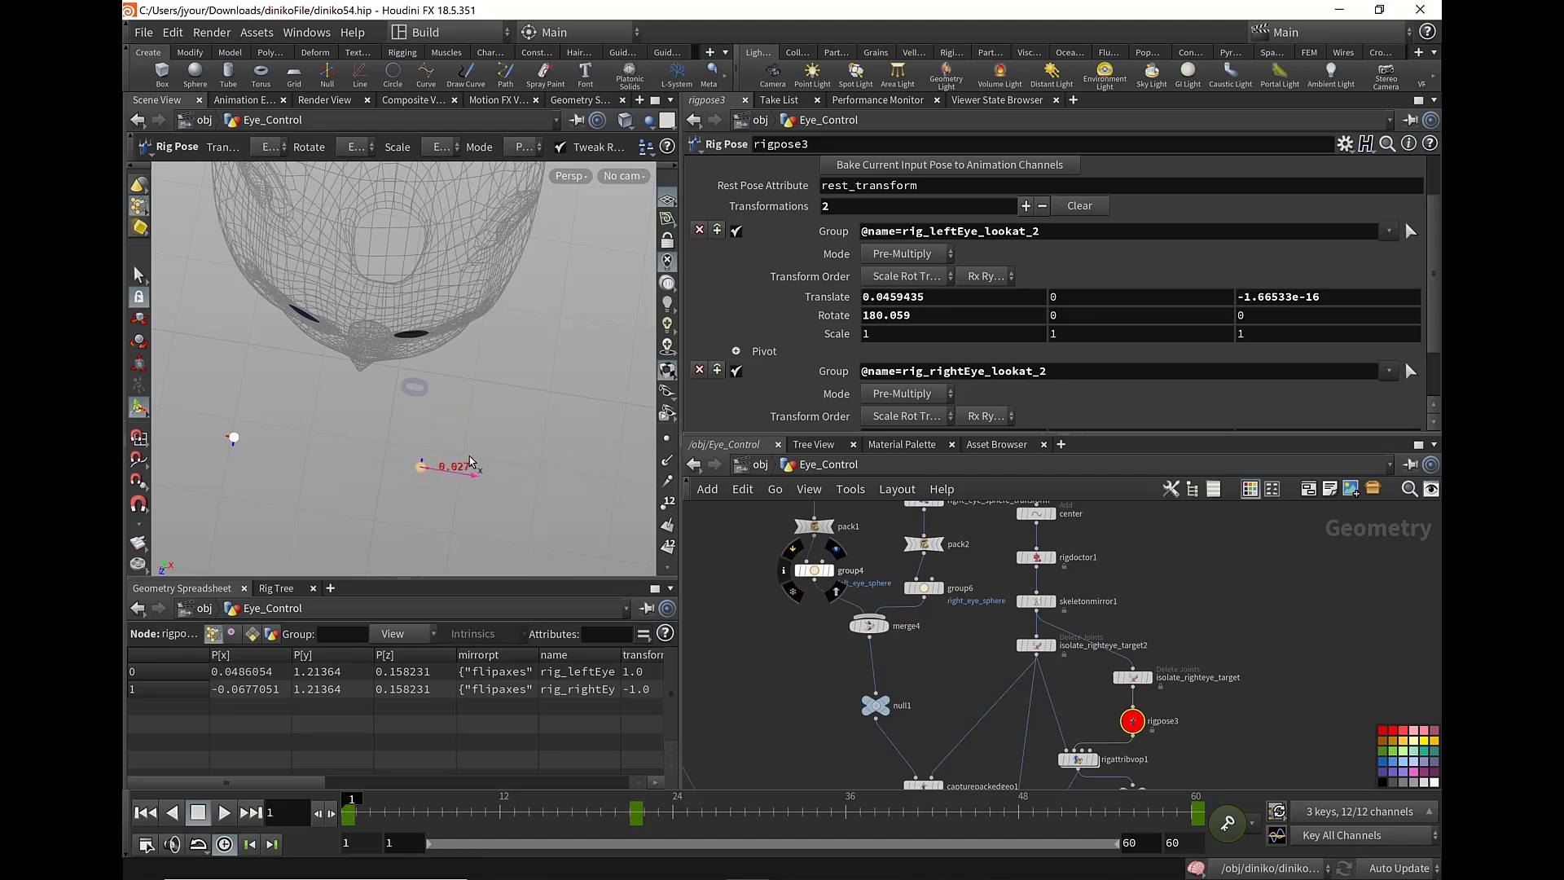
left_click_drag(541, 462, 559, 453)
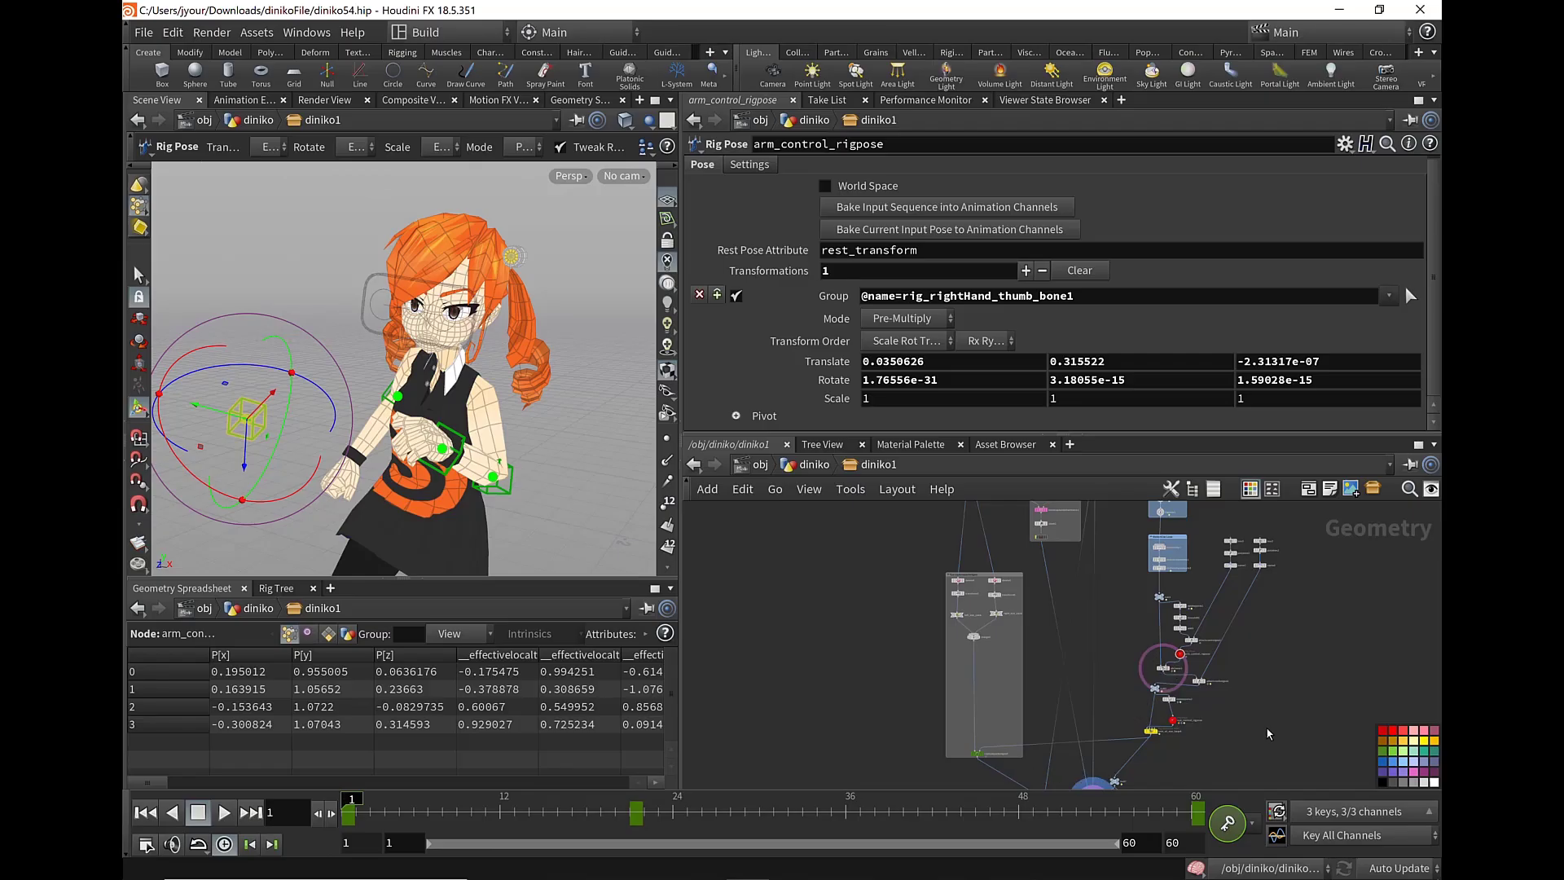
- Select the eye_control_rigpose node and dismiss the Python error message
middle_click_drag(1266, 732, 1247, 666)
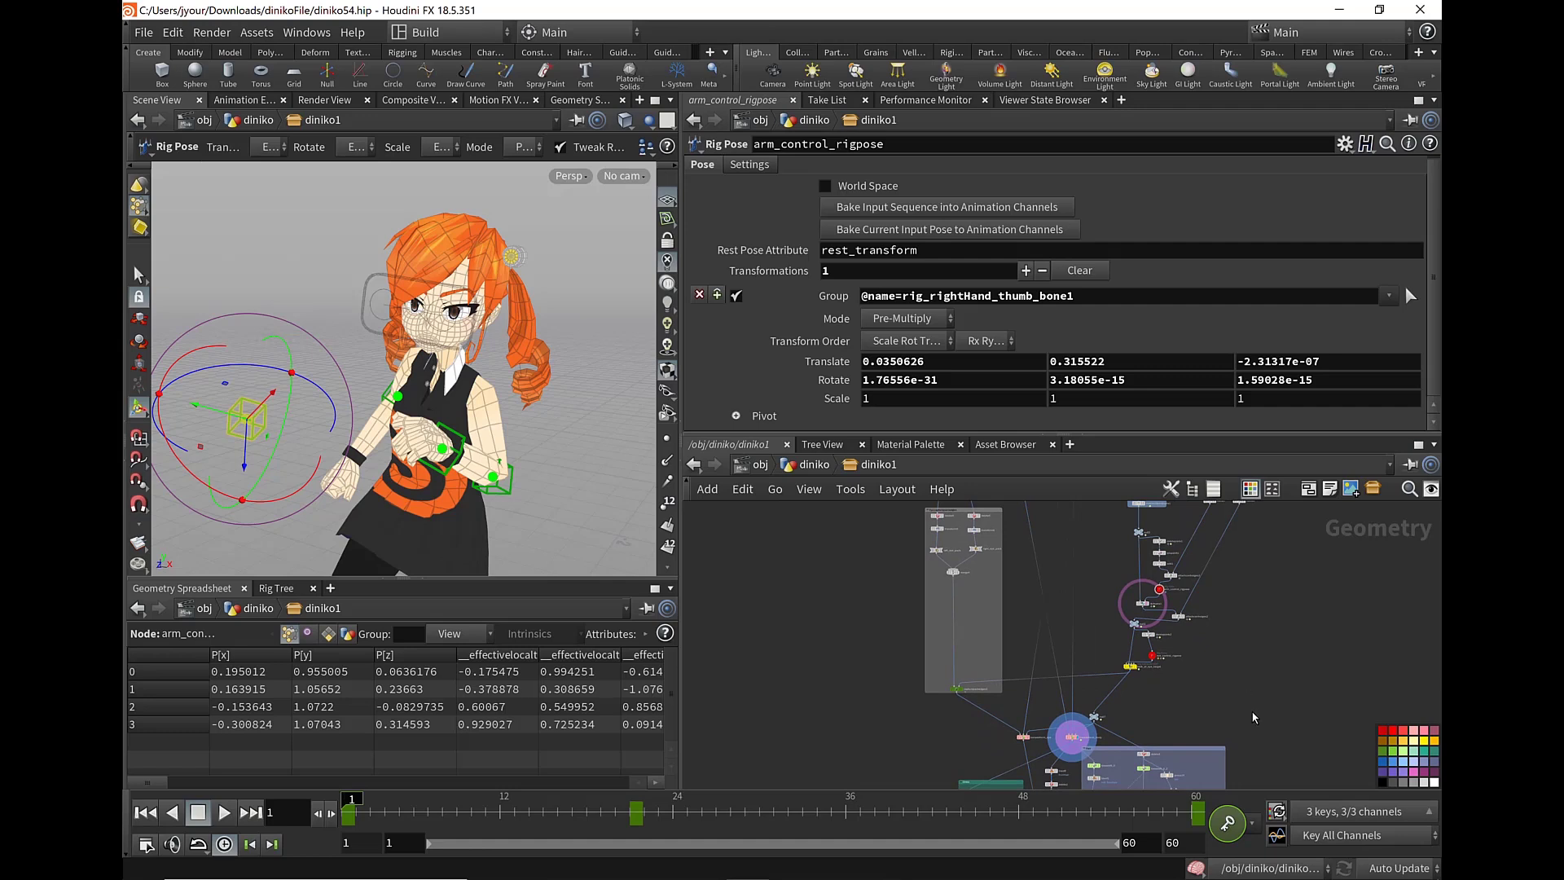
scroll(1173, 739, "up", 3)
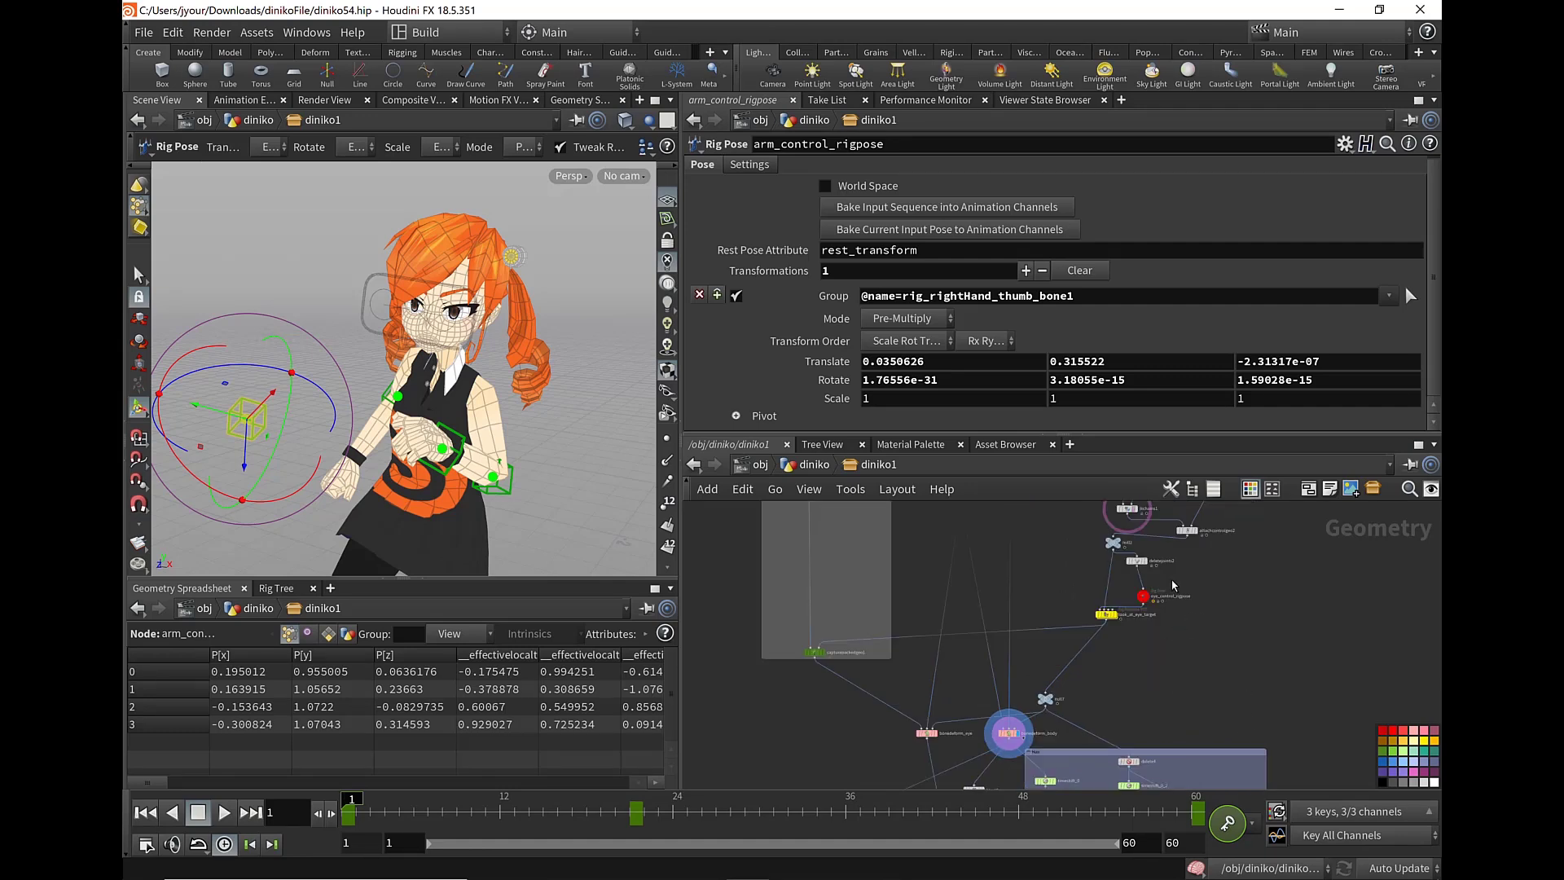
scroll(1173, 585, "up", 3)
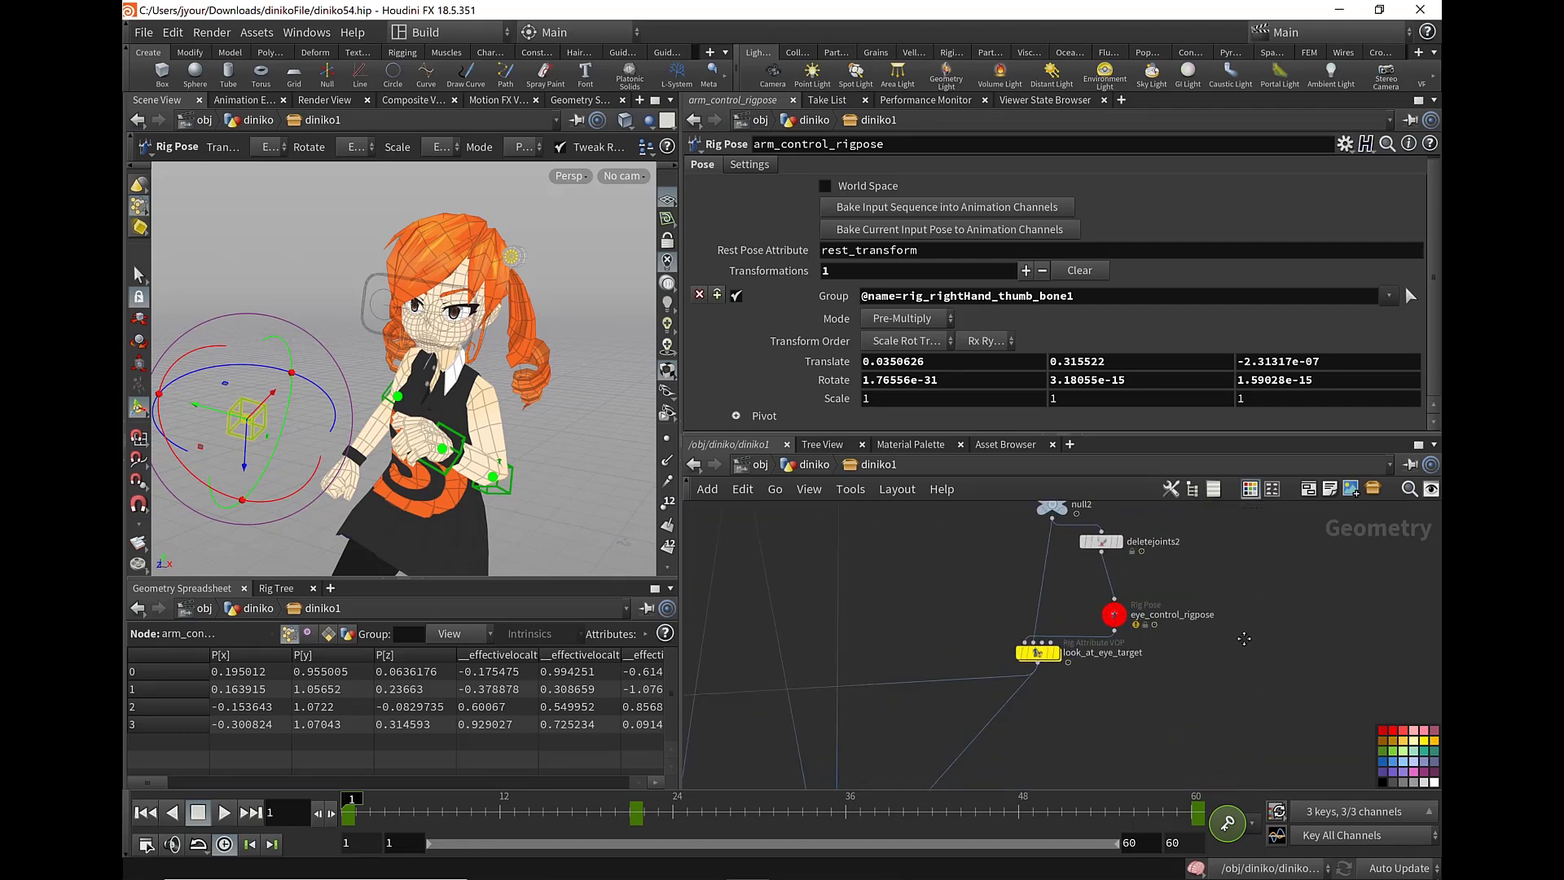
scroll(1308, 588, "down", 3)
middle_click_drag(1352, 580, 1280, 663)
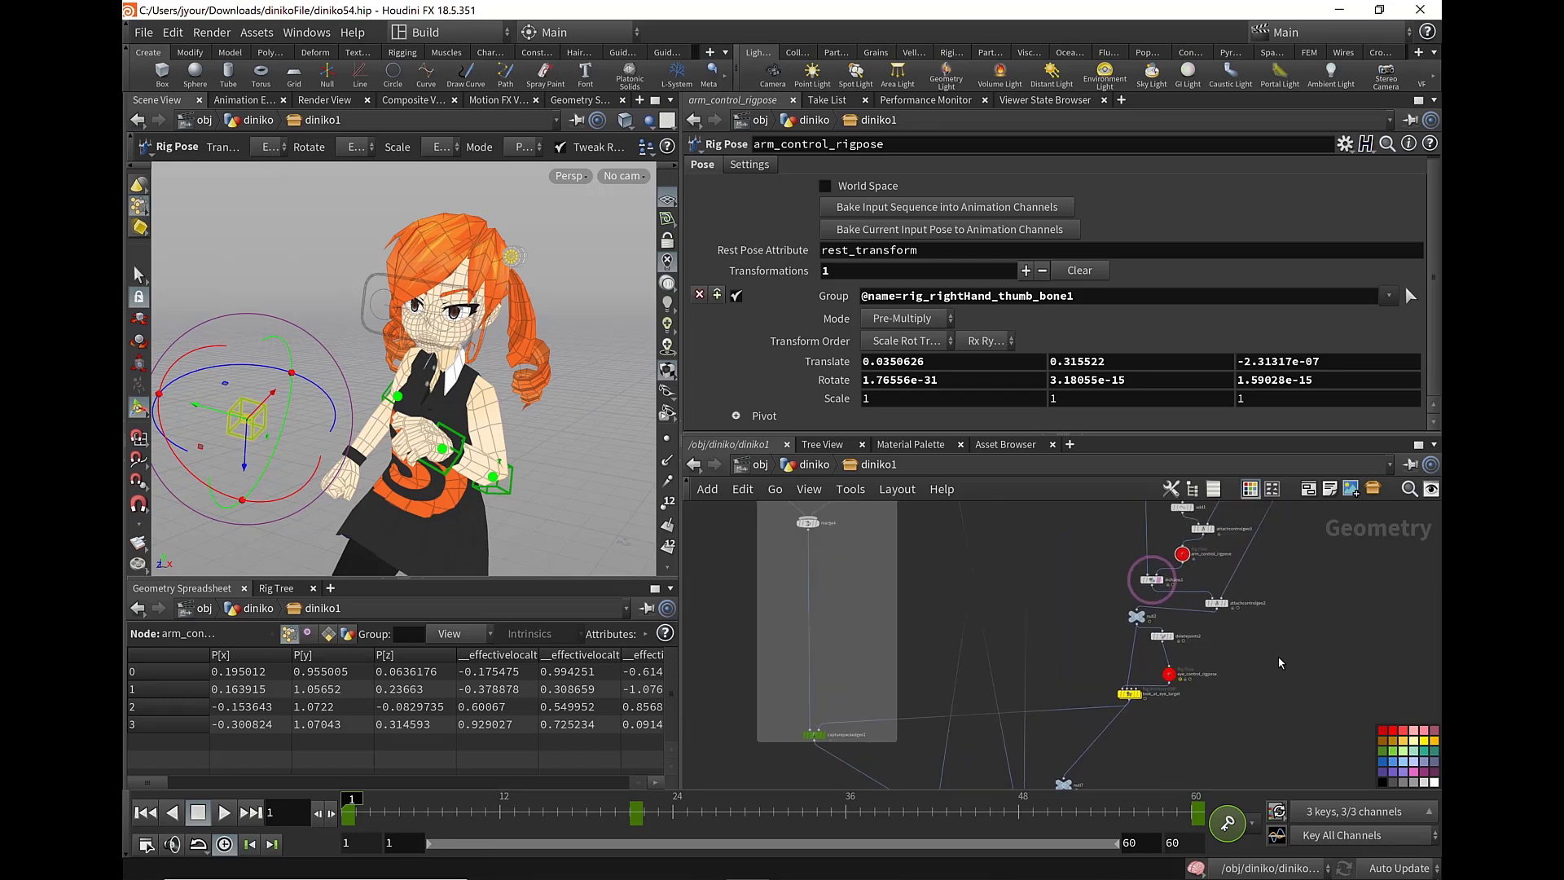
left_click(1169, 674)
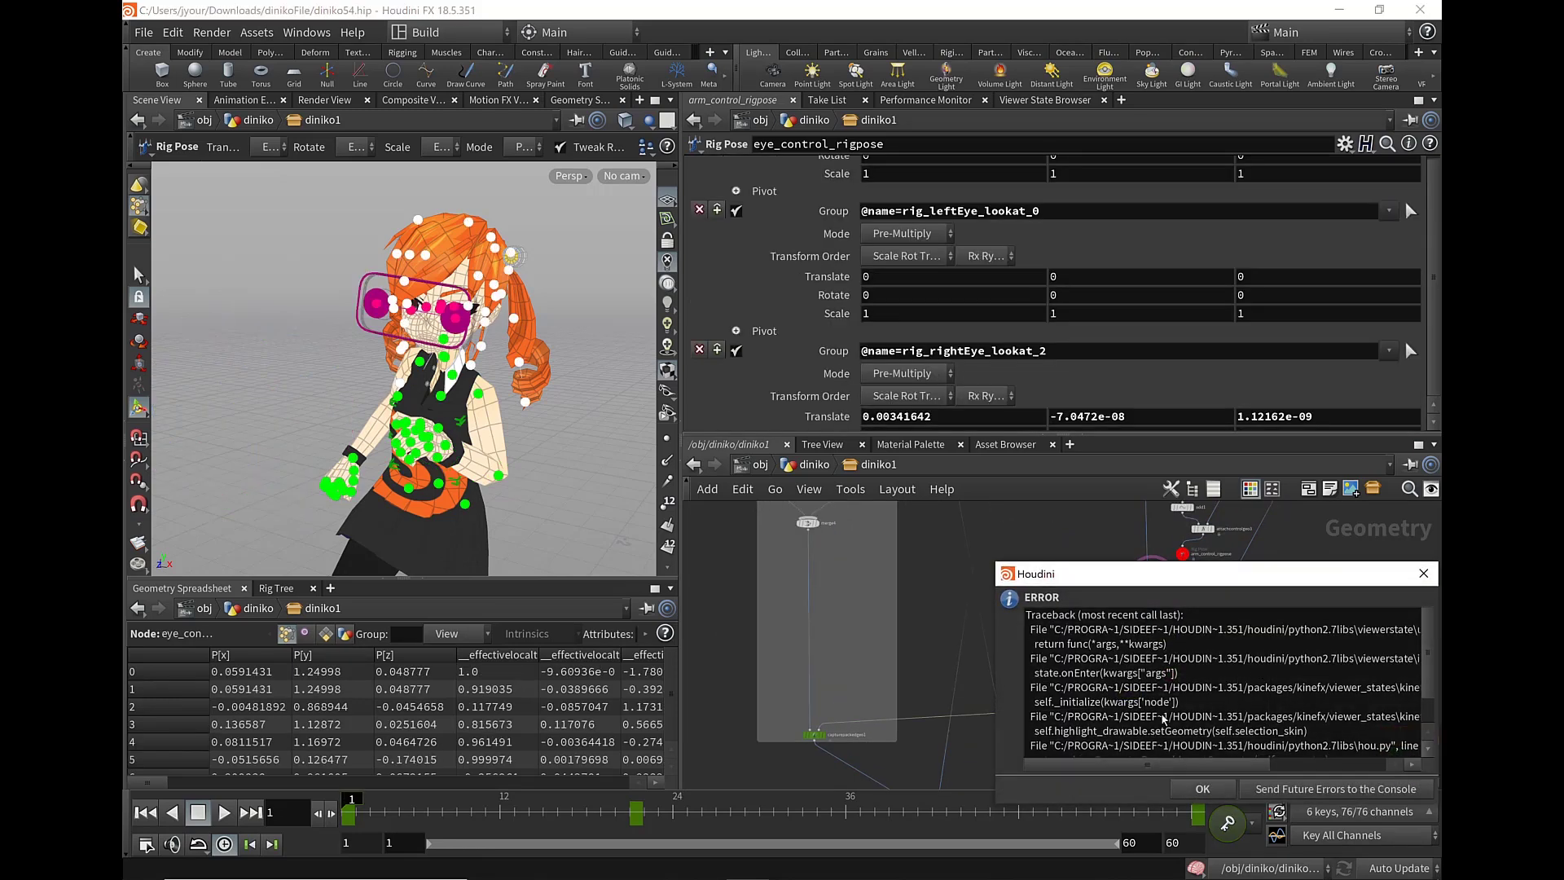
left_click(1213, 798)
- Inspect the look_at_eye_target Rig Attribute VOP node
scroll(1204, 603, "up", 5)
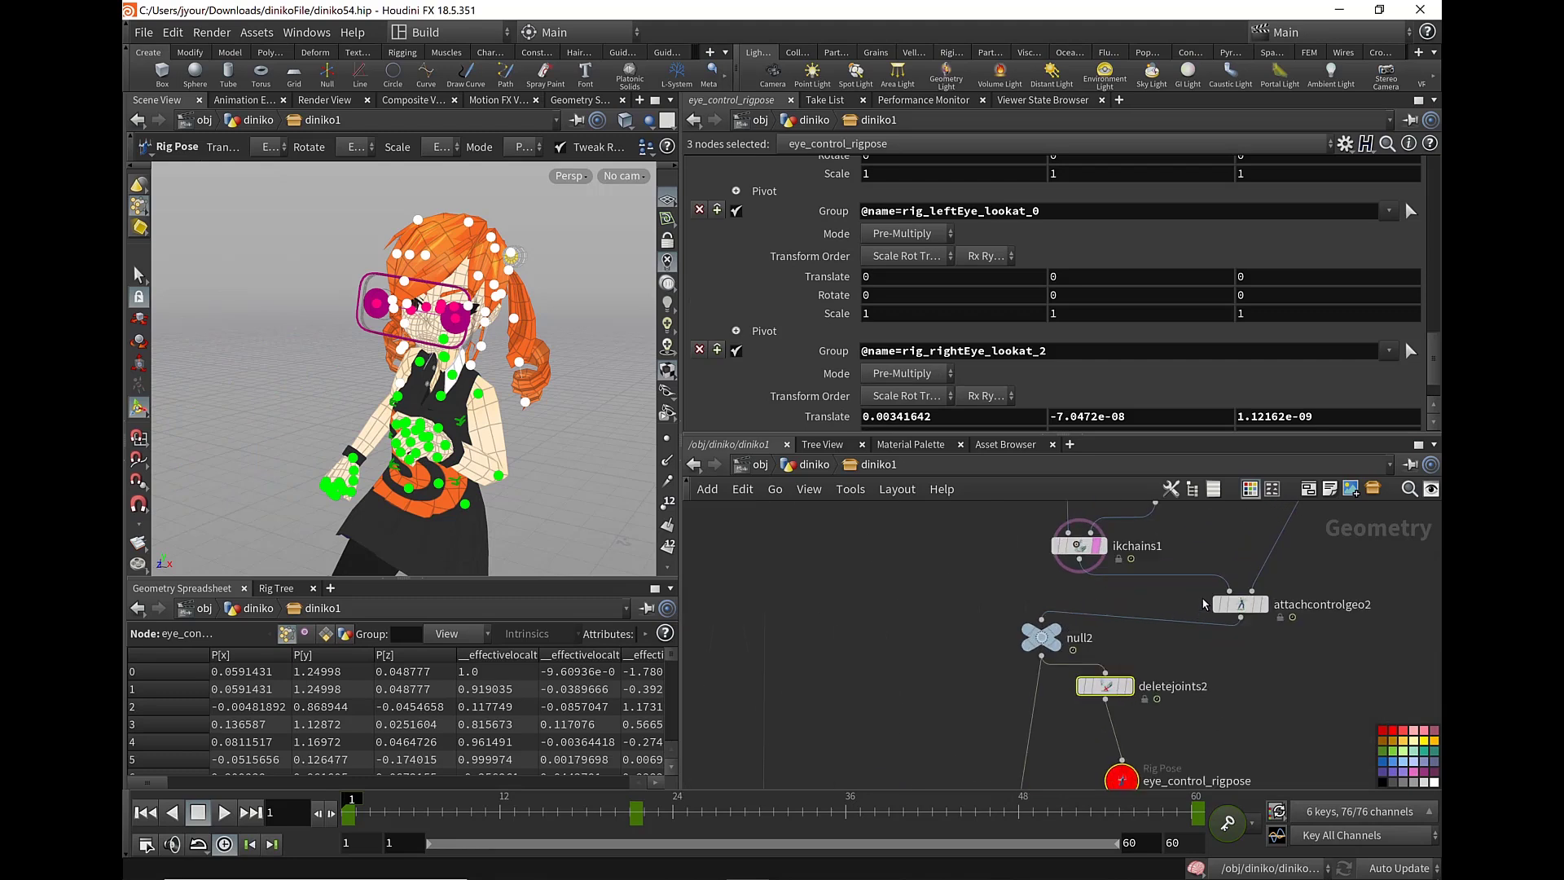
scroll(1206, 588, "down", 2)
scroll(1212, 652, "up", 3)
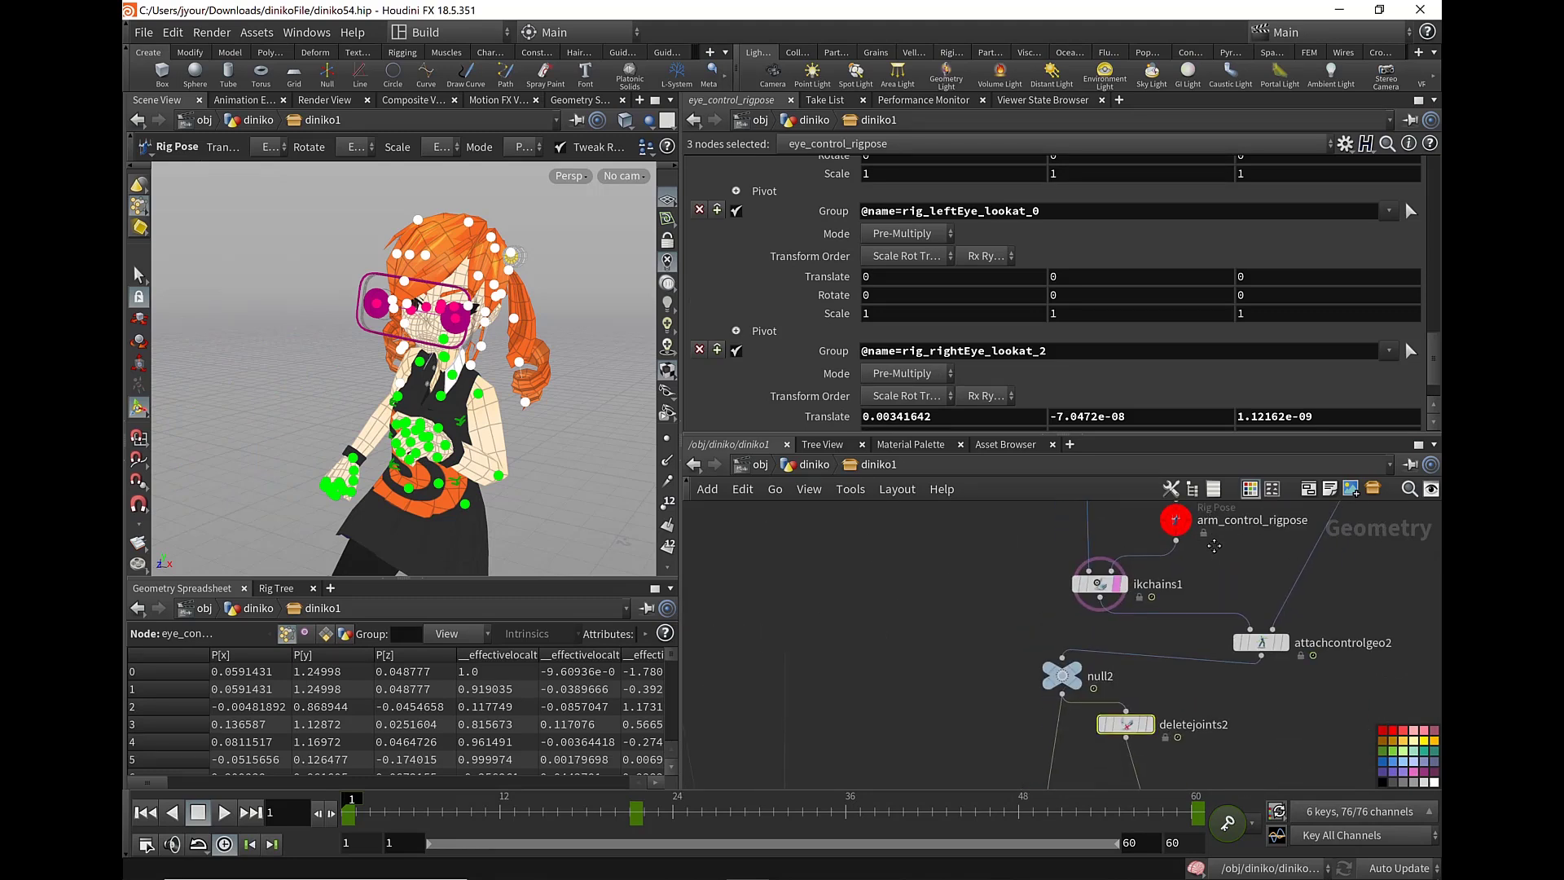
scroll(1215, 702, "down", 2)
mouse_move(1216, 702)
middle_mouse_down()
mouse_move(1252, 657)
mouse_move(1287, 535)
middle_mouse_up()
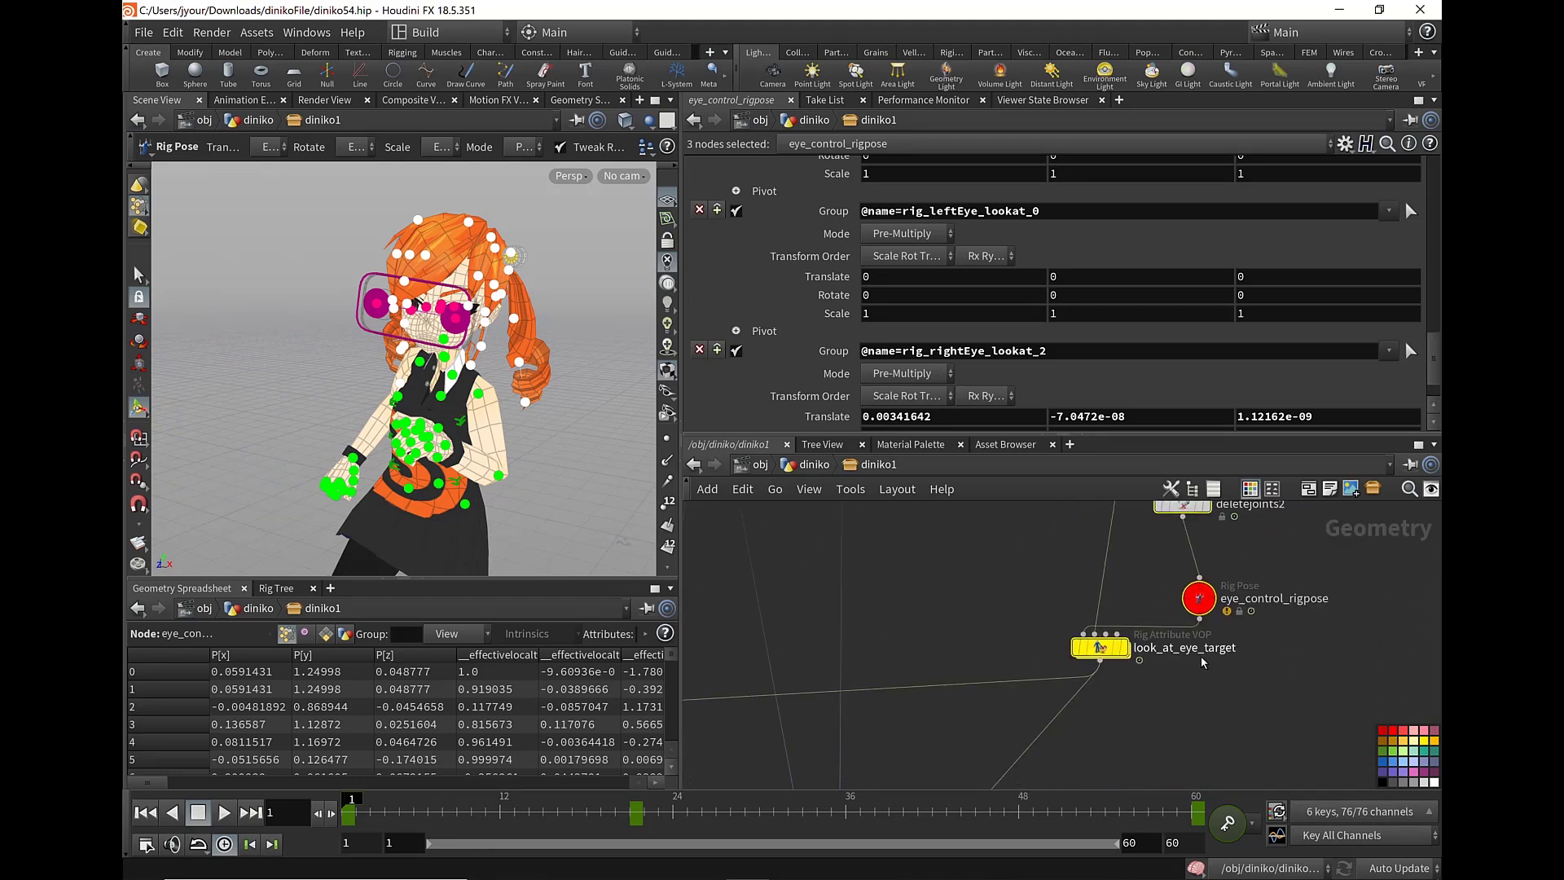
left_click(1112, 652)
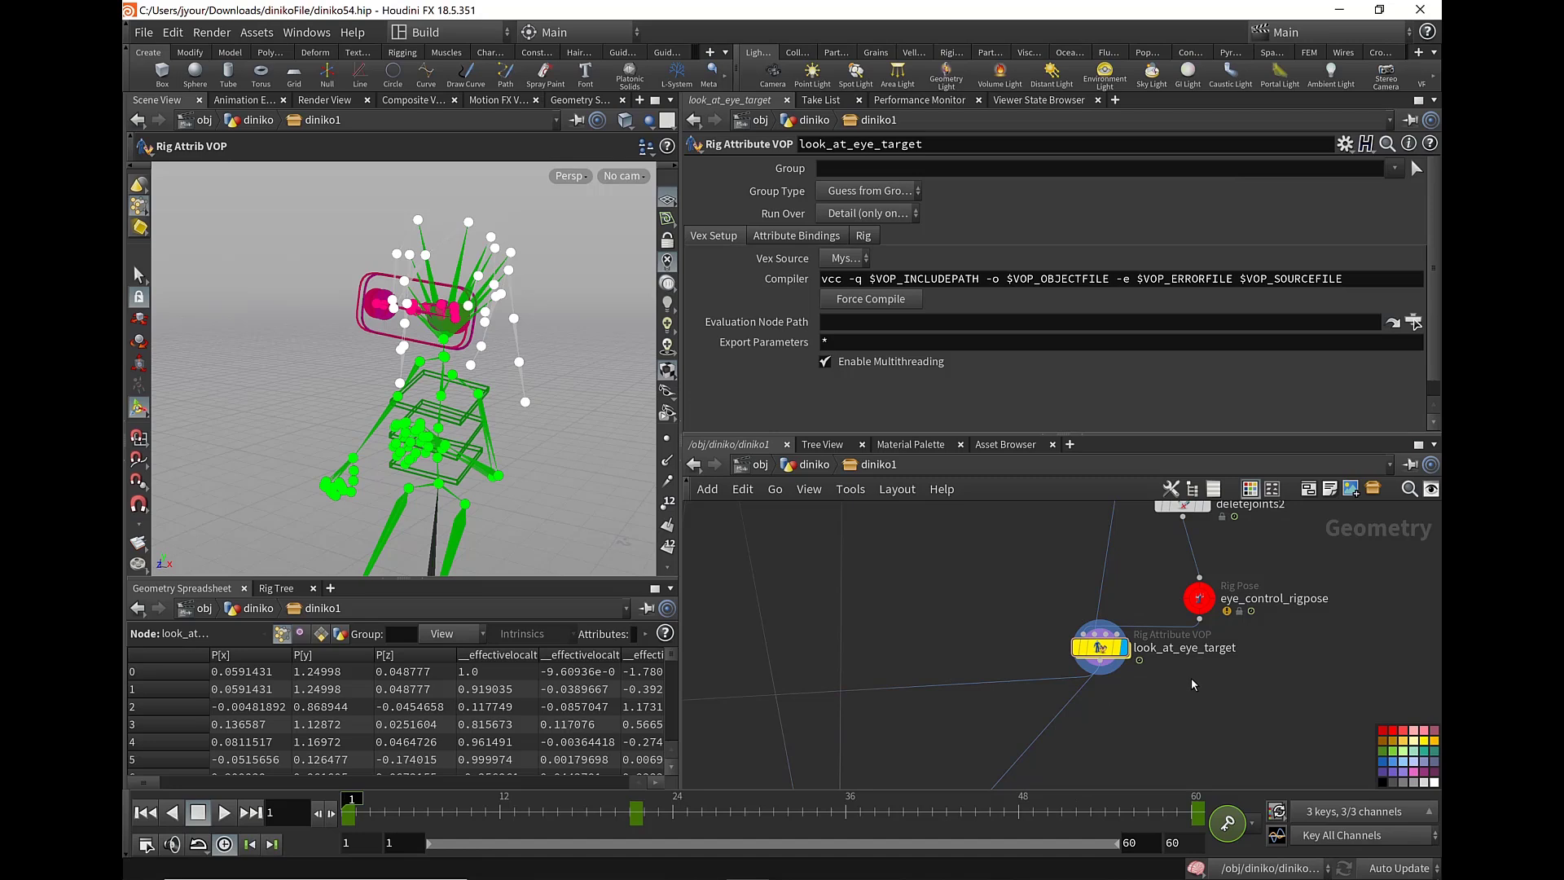
- Inspect the bonedeform_eye Bone Deform node, which uses Linear skinning
scroll(1225, 658, "down", 3)
middle_click_drag(1090, 731, 1220, 582)
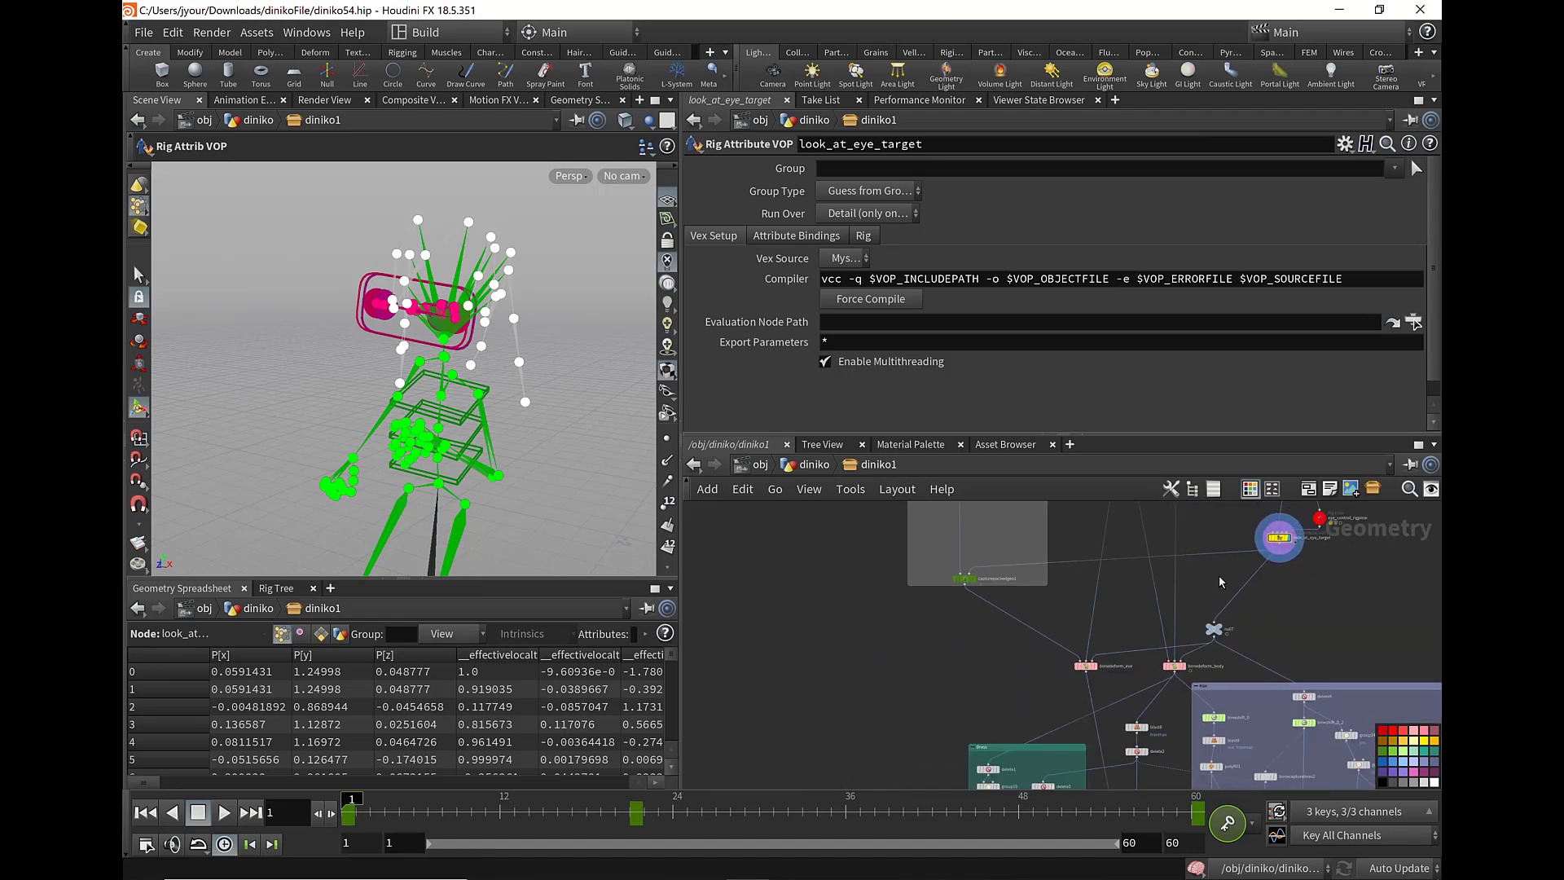
scroll(1206, 580, "up", 1)
scroll(1173, 581, "up", 2)
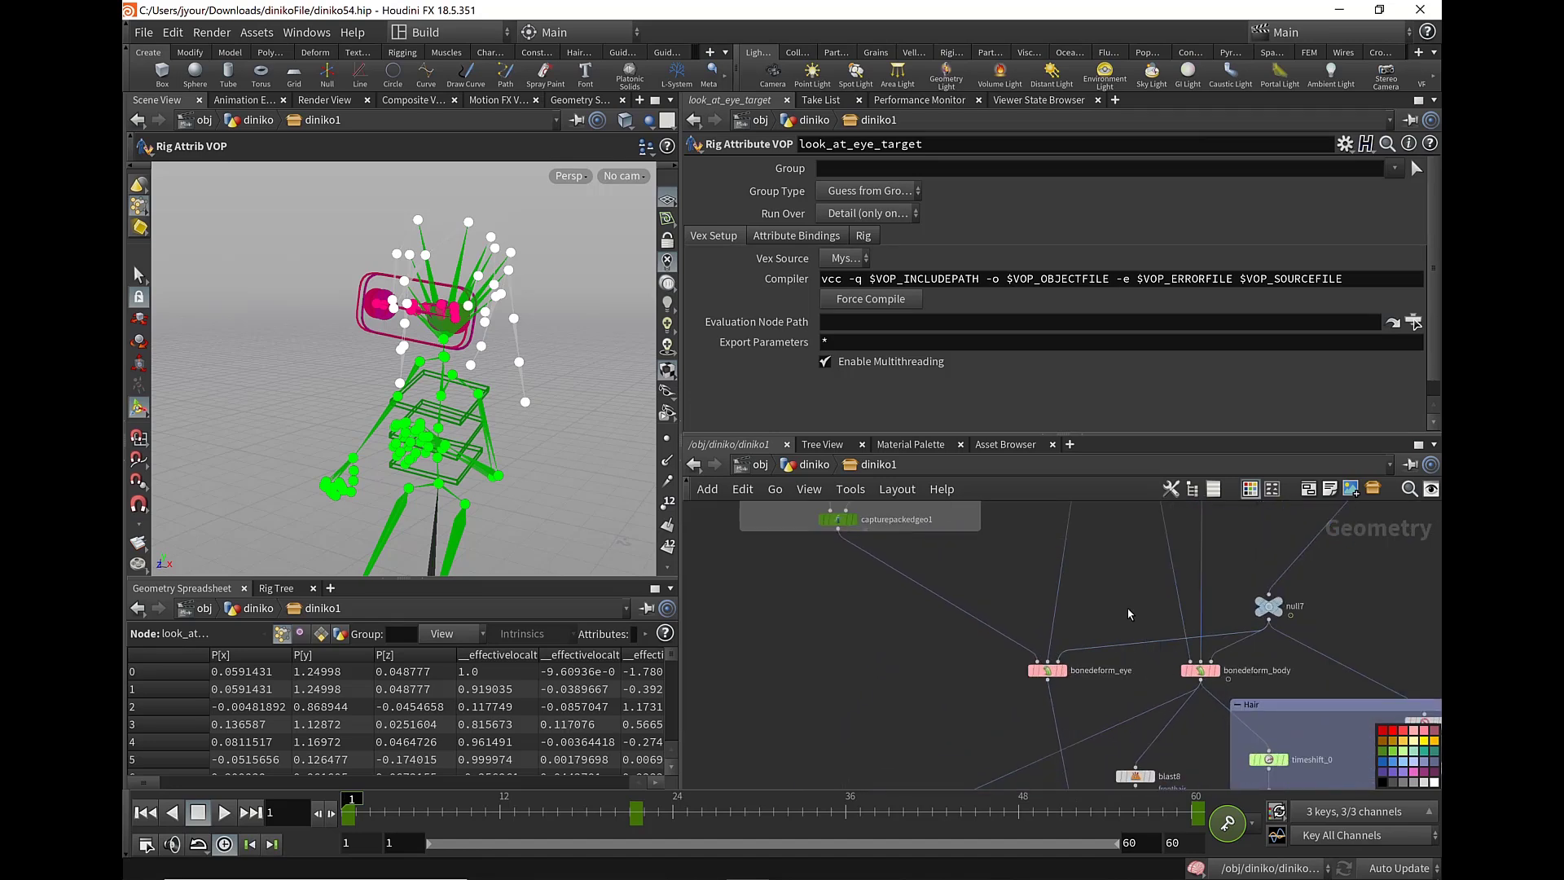
scroll(1158, 587, "up", 1)
middle_click_drag(1157, 589, 1109, 613)
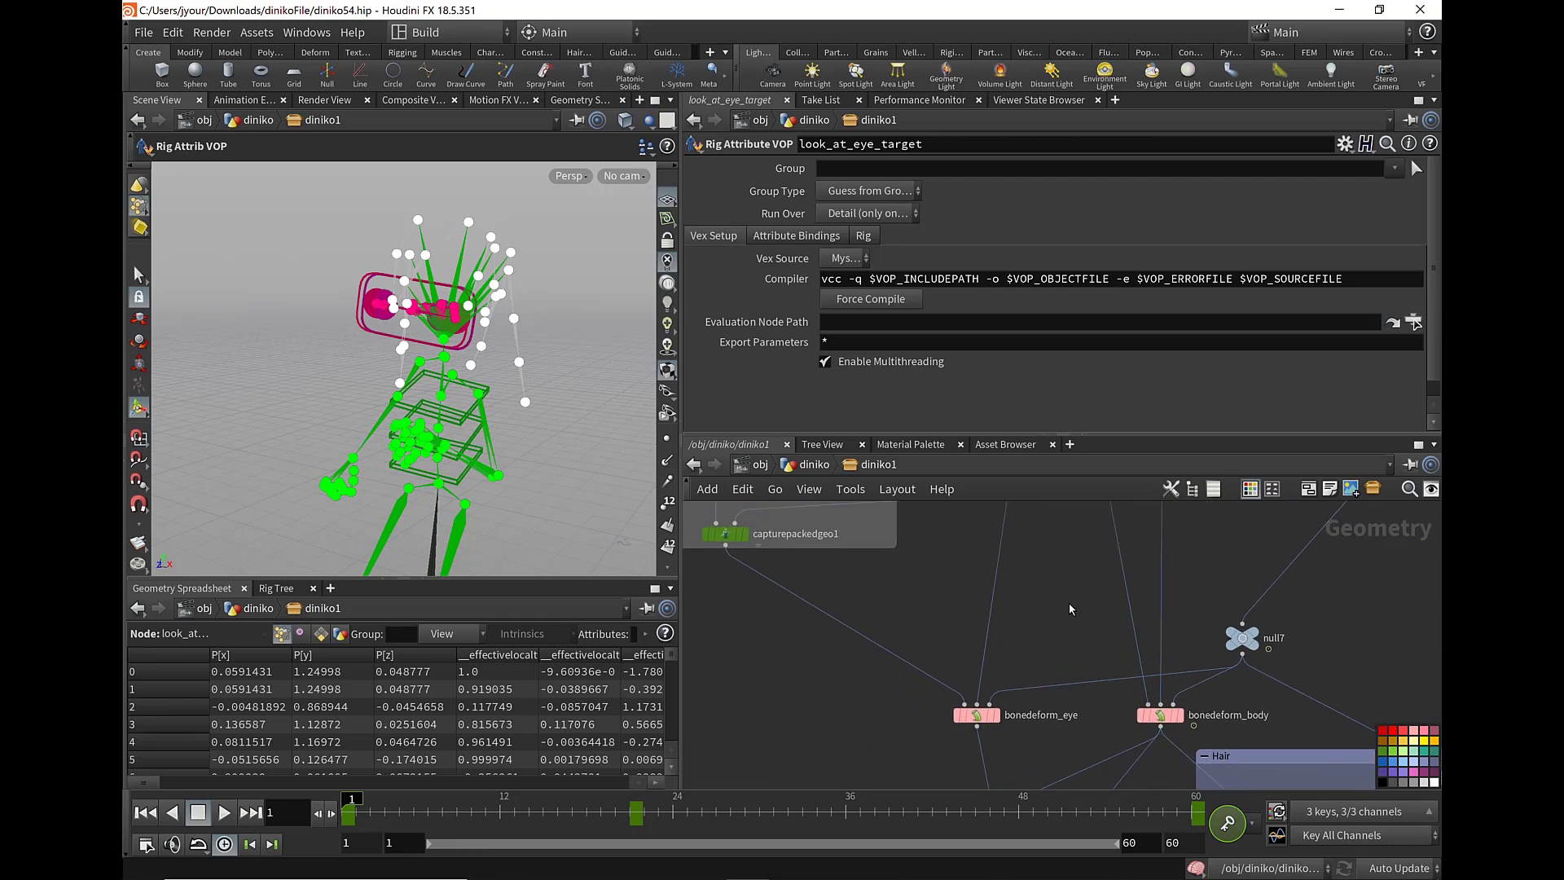
left_click_drag(1069, 608, 936, 729)
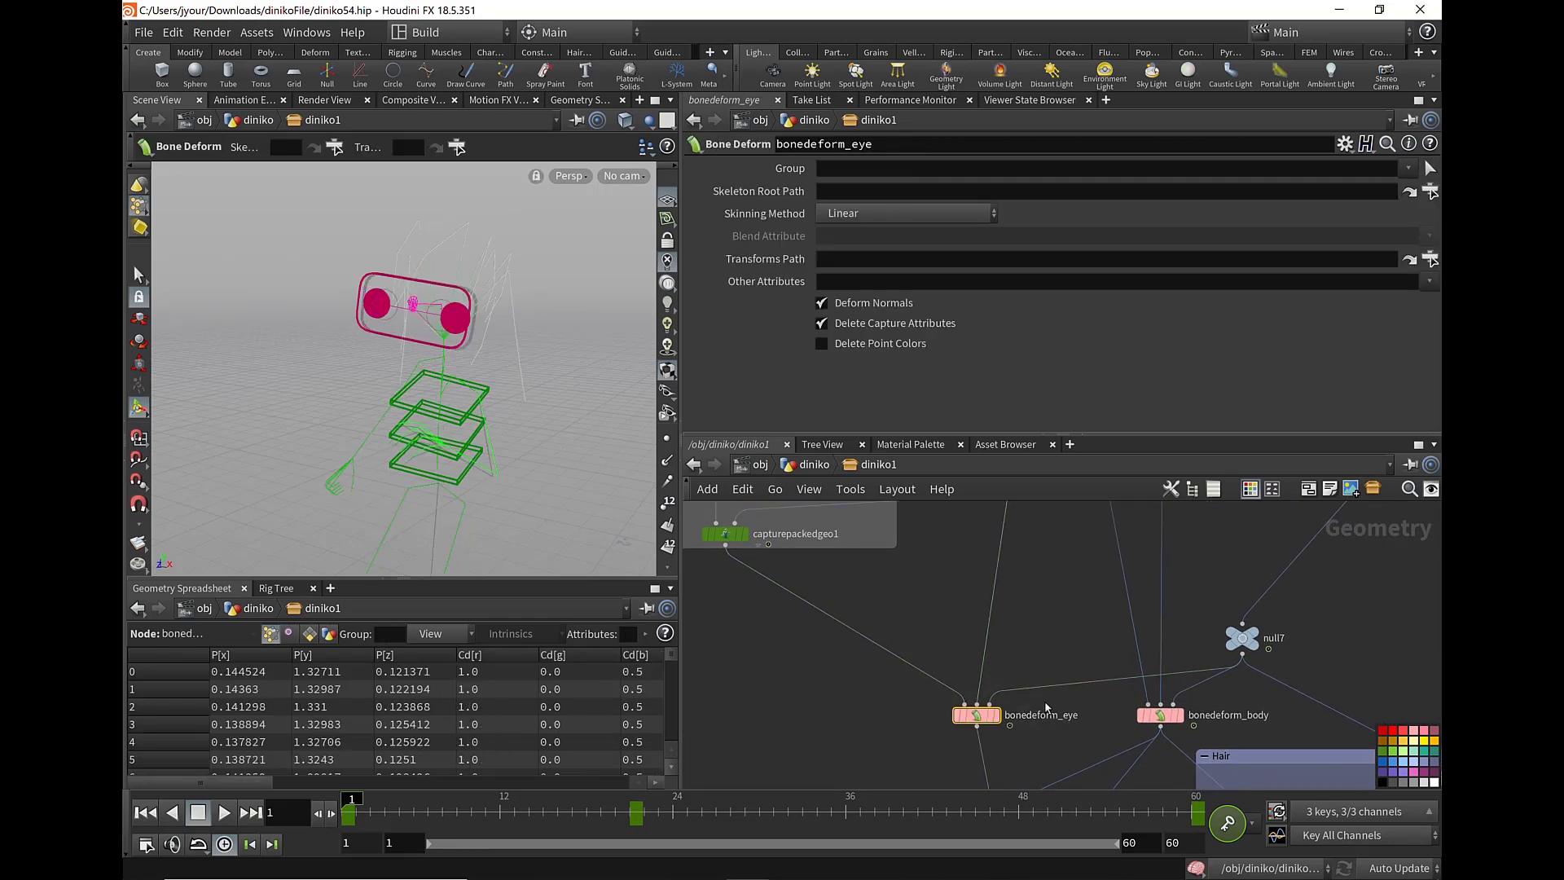
- Inspect the capturepackedgeo1, bonecapturebiharmonic1 and bonedeform_eye nodes
left_click(725, 534)
scroll(725, 538, "down", 3)
middle_click_drag(725, 538, 810, 750)
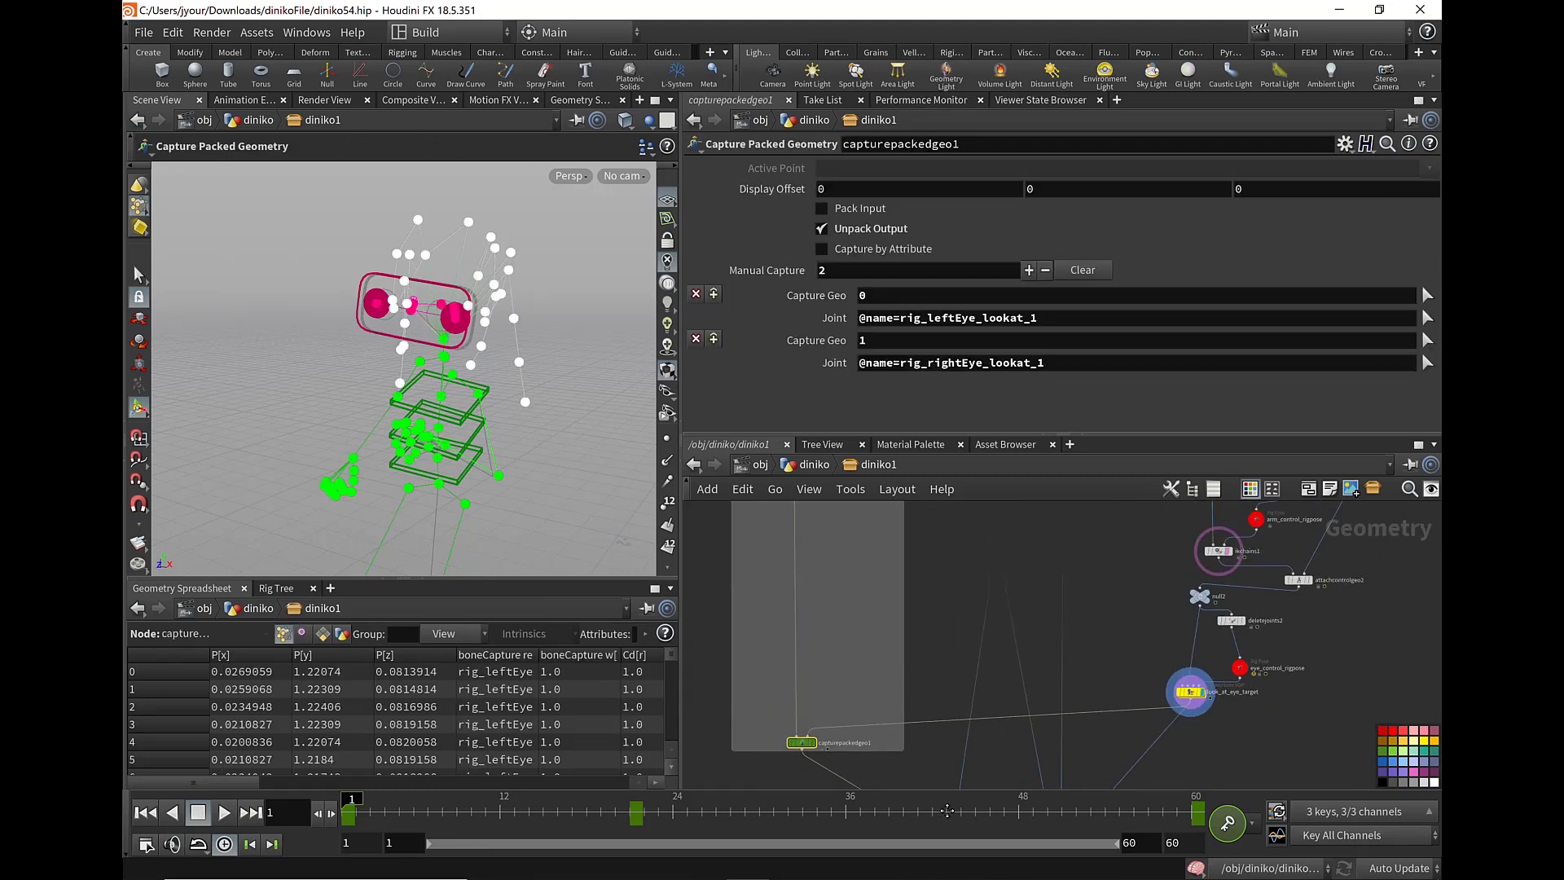
mouse_move(945, 774)
middle_mouse_down()
mouse_move(937, 693)
mouse_move(1007, 598)
mouse_move(945, 676)
middle_mouse_up()
left_click(925, 603)
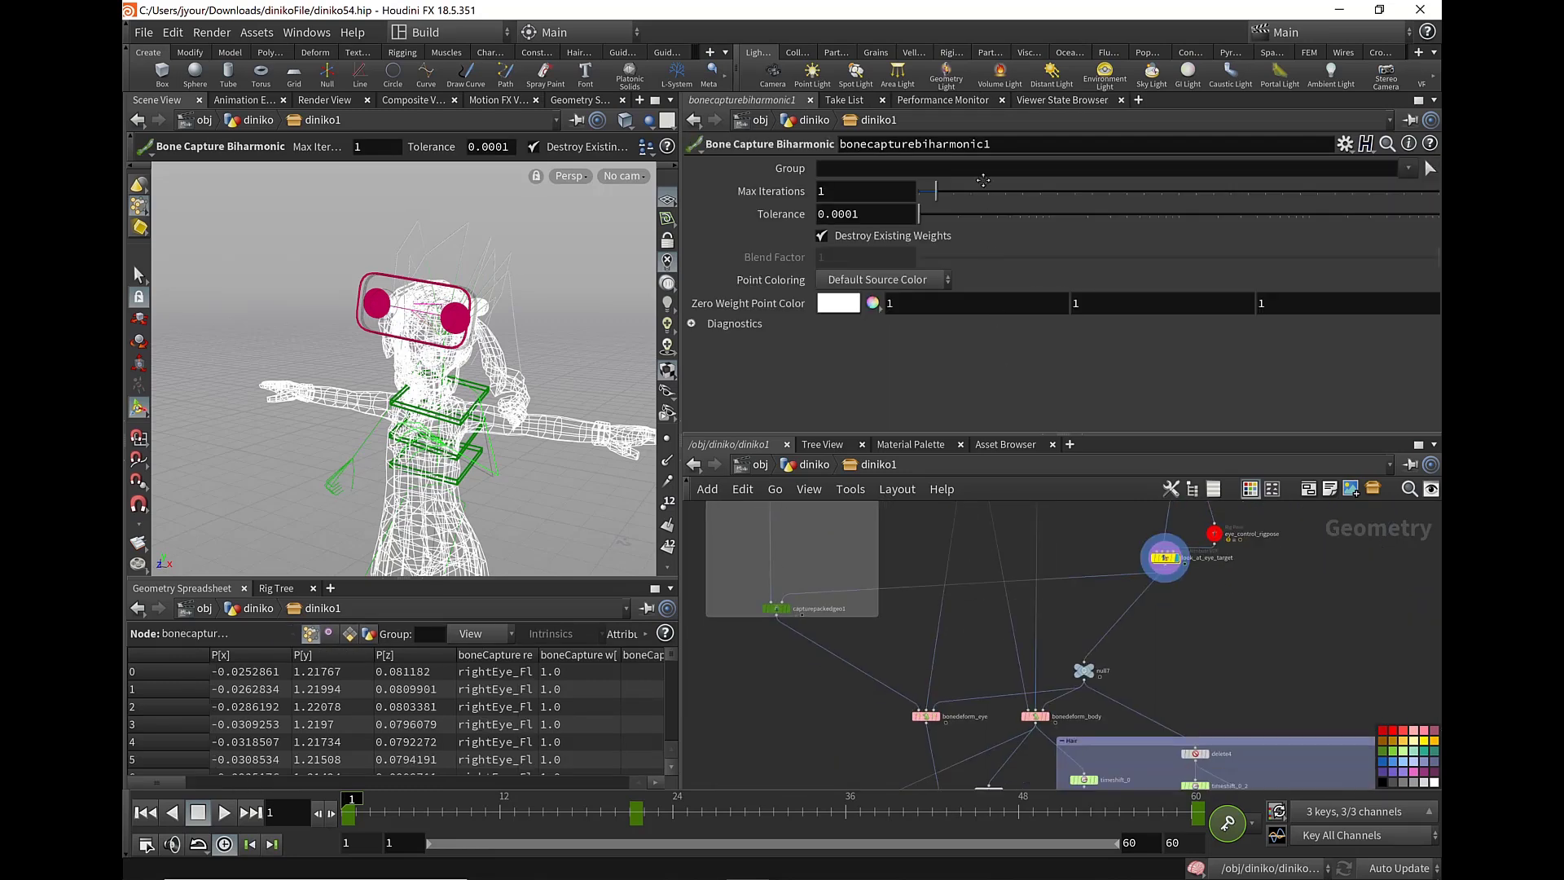
scroll(941, 662, "up", 3)
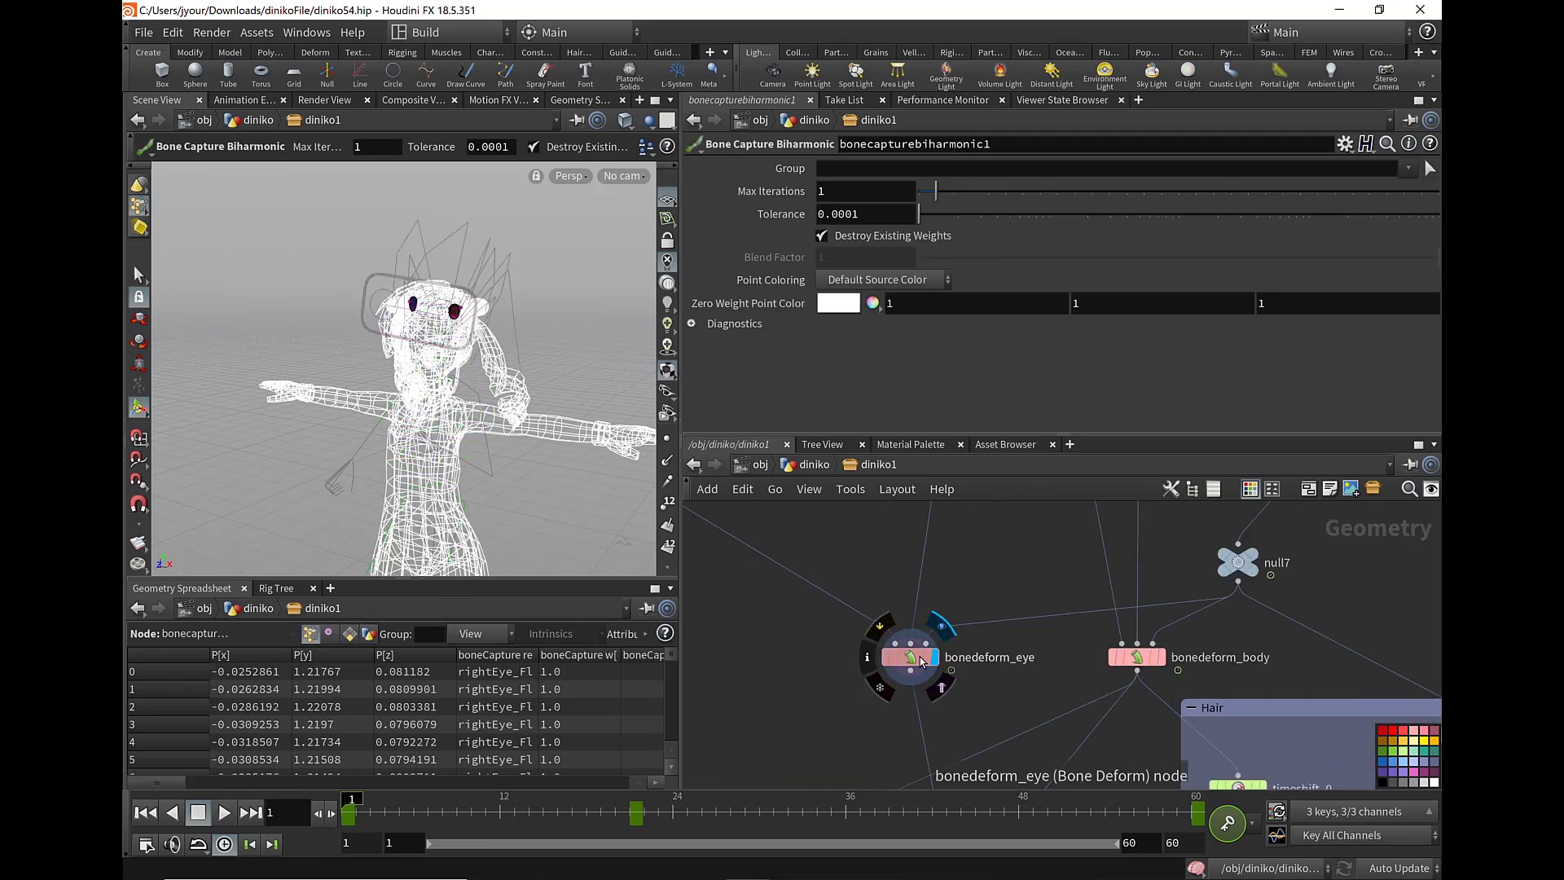
left_click(916, 656)
- Set the display flag on bonedeform_body to show the fully skinned character
left_click(1157, 657)
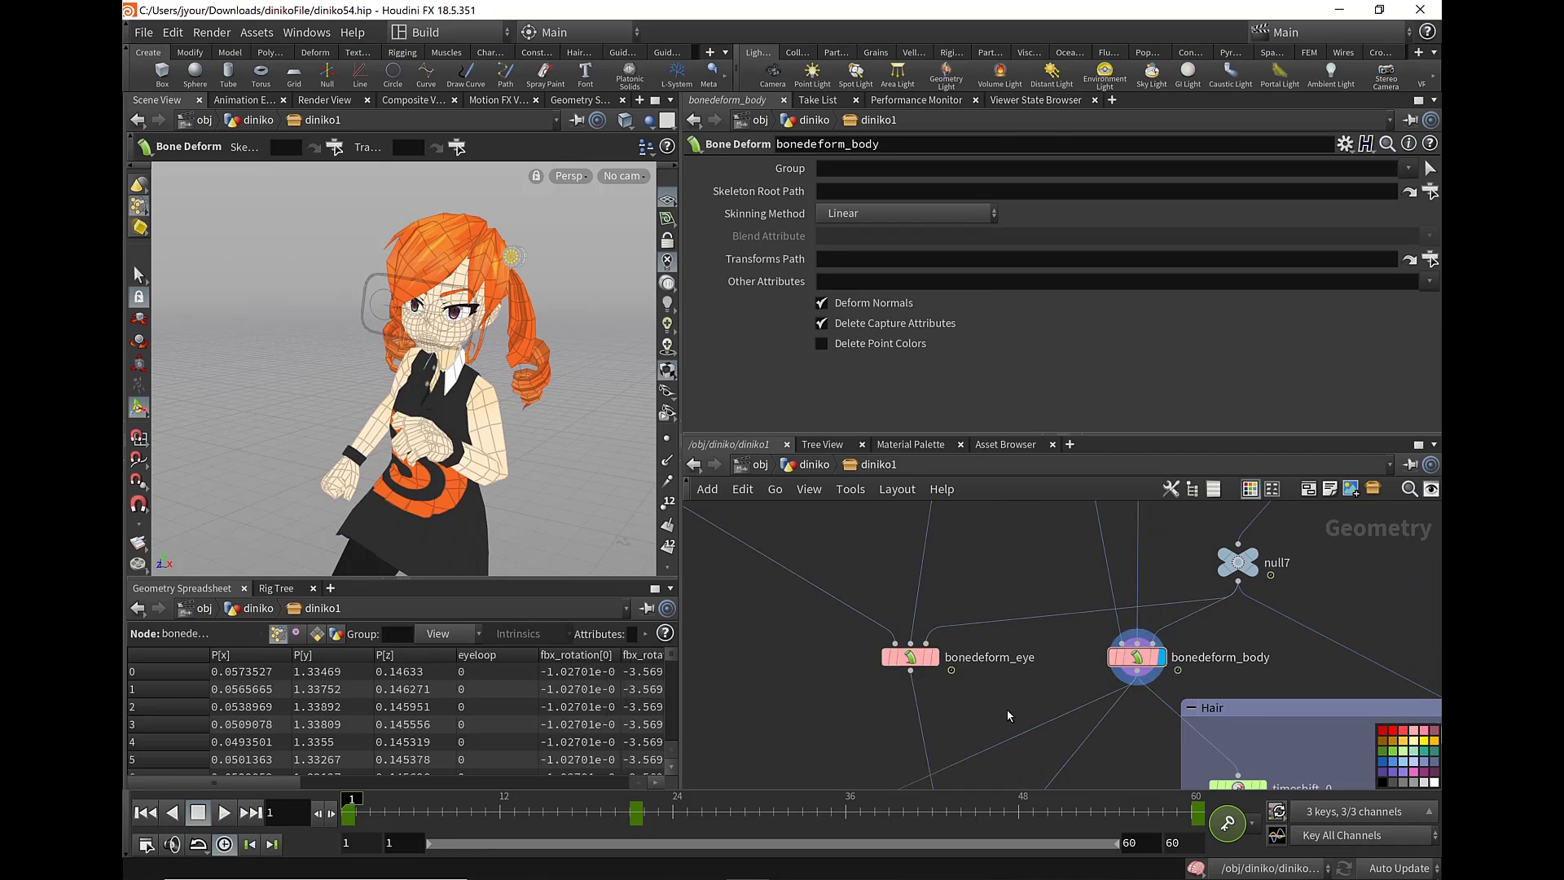
scroll(1009, 716, "down", 5)
scroll(1010, 587, "up", 2)
scroll(1045, 562, "up", 2)
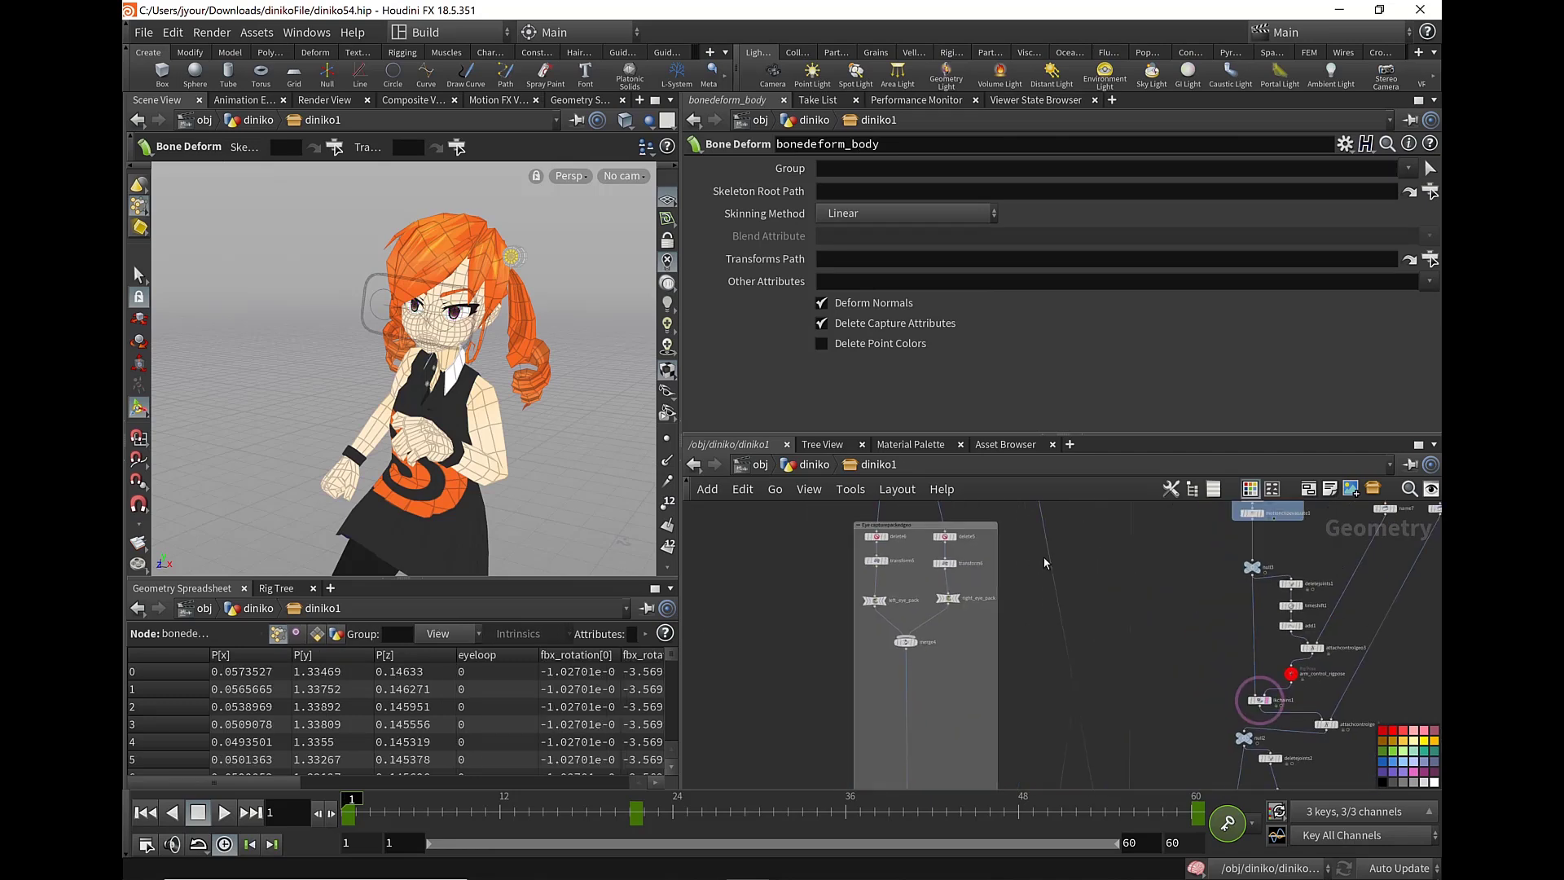
middle_click_drag(1045, 562, 1059, 618)
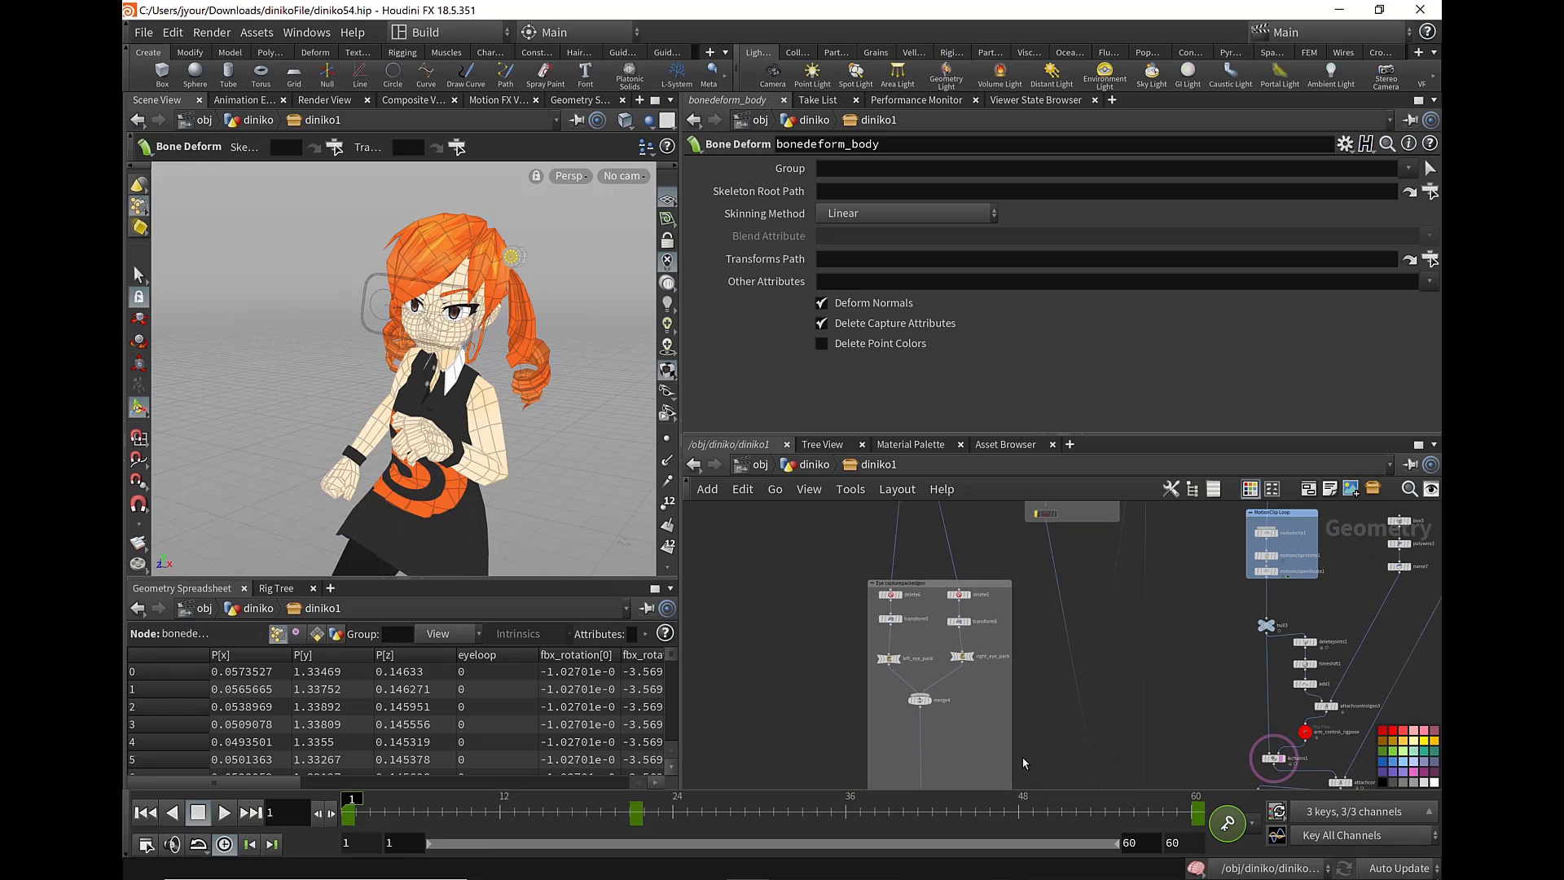
scroll(1083, 652, "up", 3)
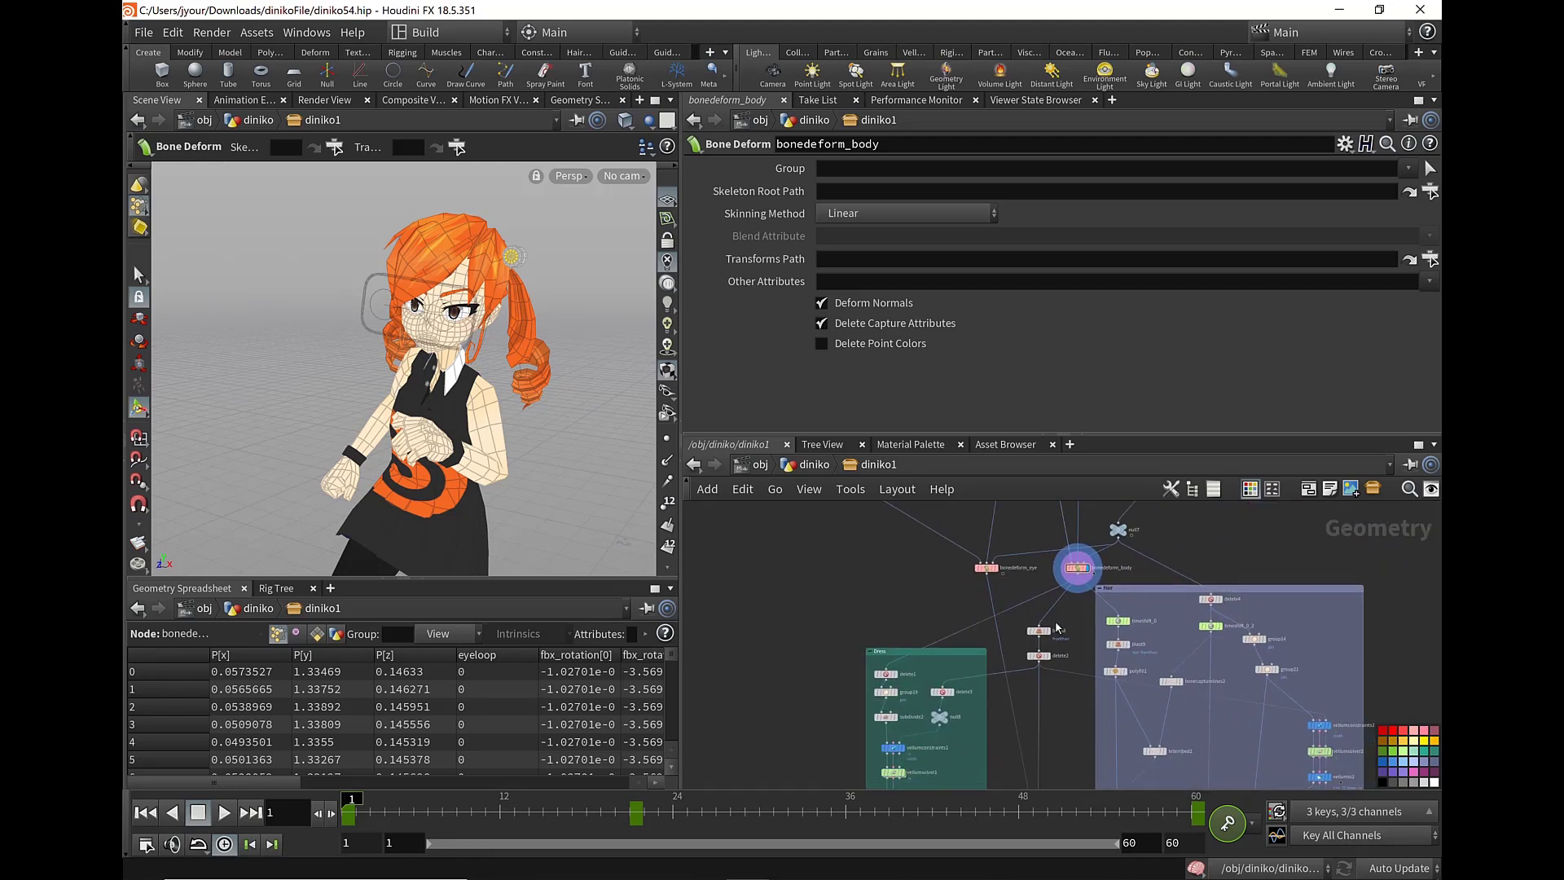
scroll(1014, 596, "up", 1)
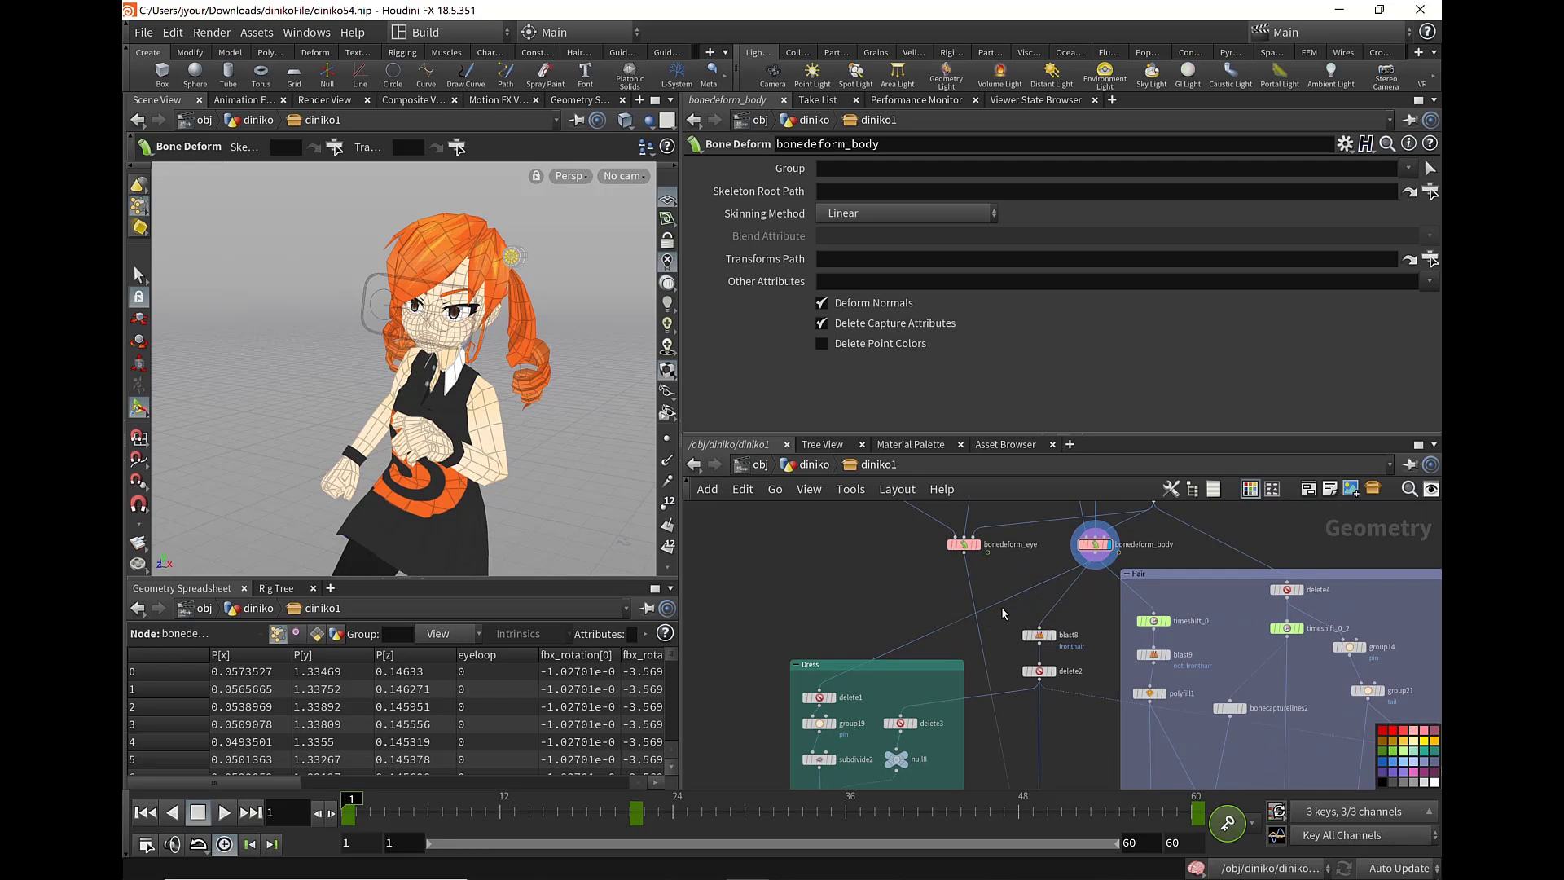
- Pan the network over the Dress and Hair node groups
middle_click_drag(1004, 613, 982, 539)
scroll(975, 525, "down", 1)
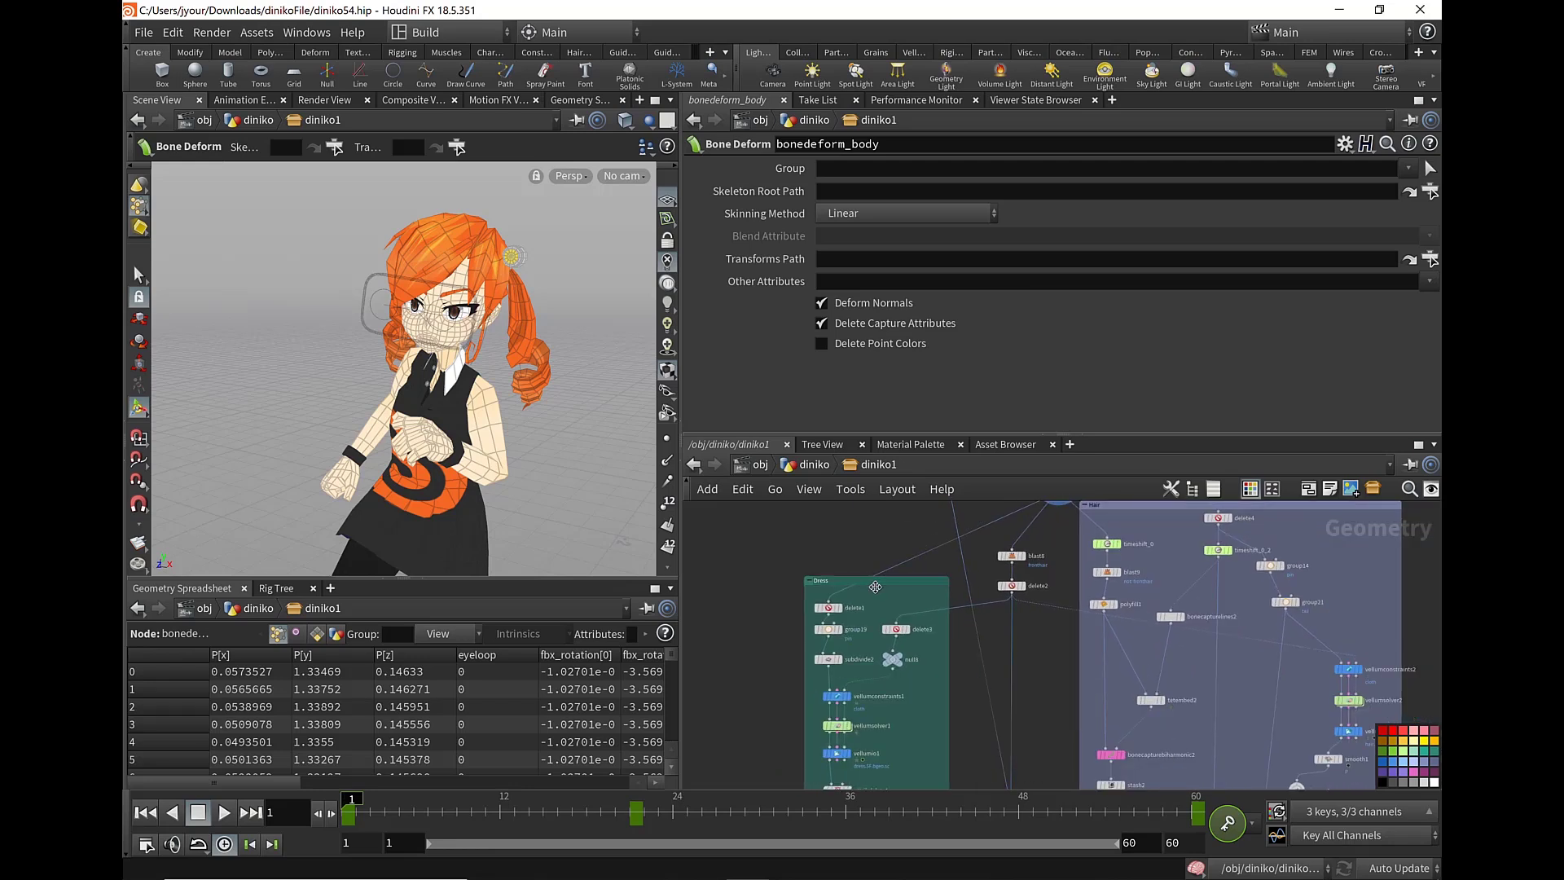
middle_click_drag(961, 706, 910, 759)
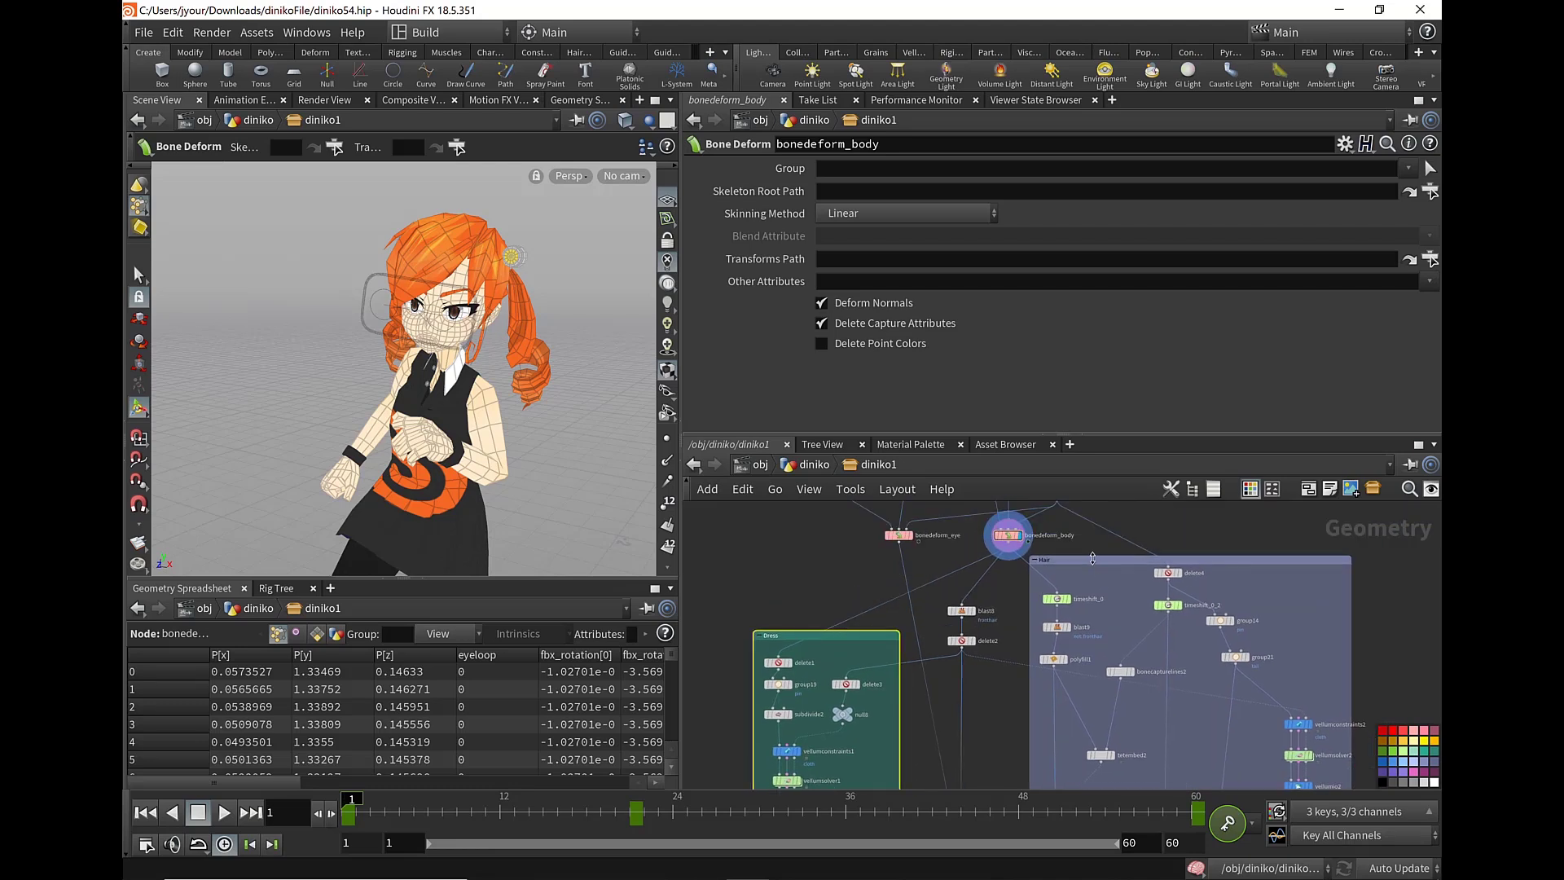
middle_click_drag(1079, 592, 1222, 622)
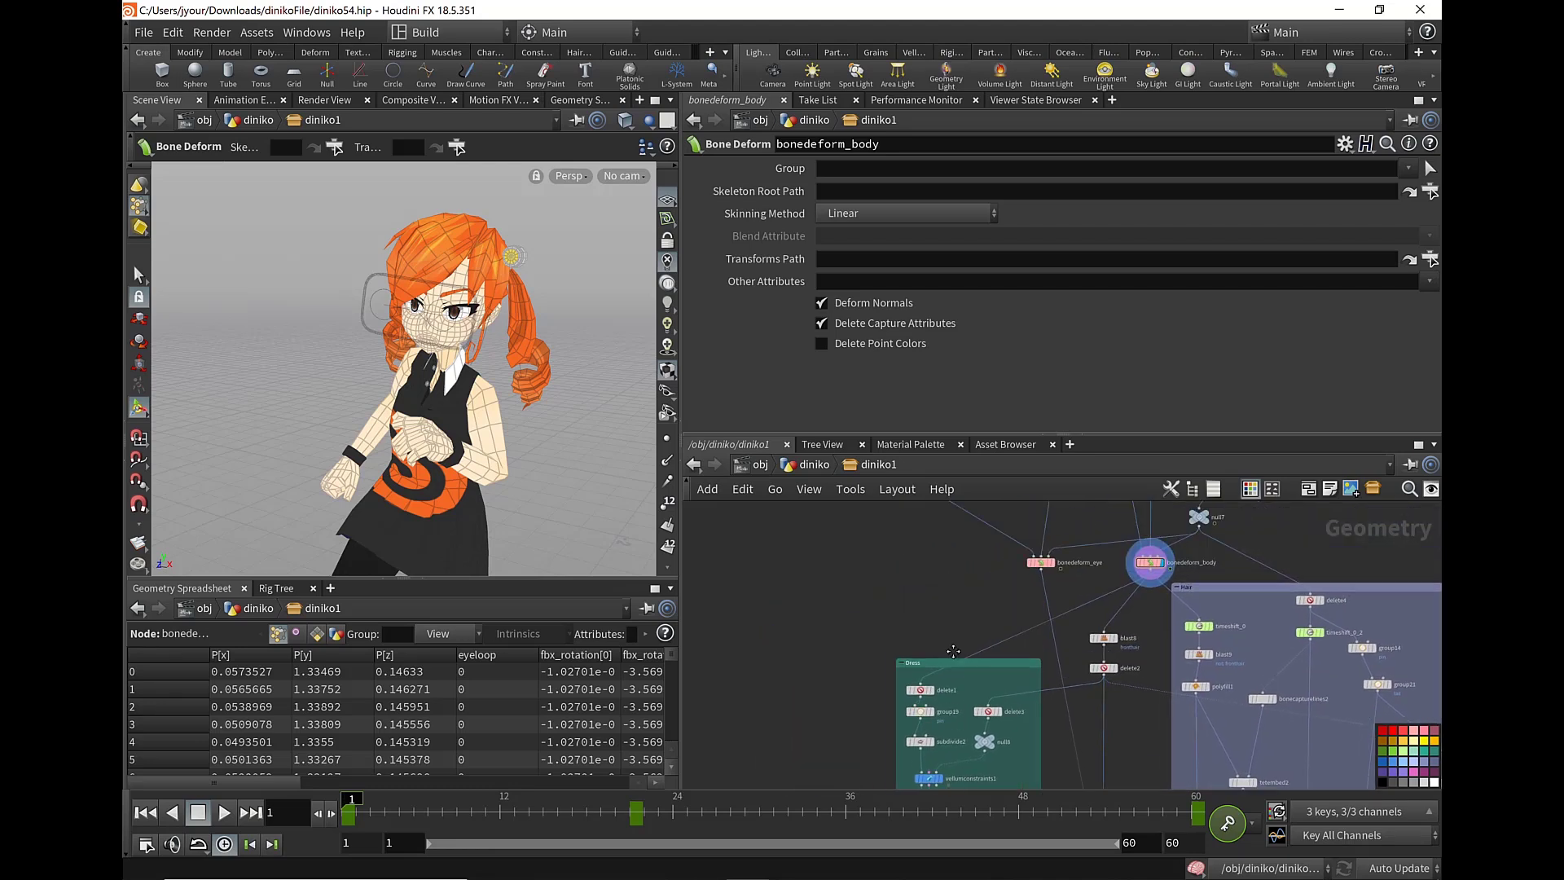
scroll(1131, 650, "up", 2)
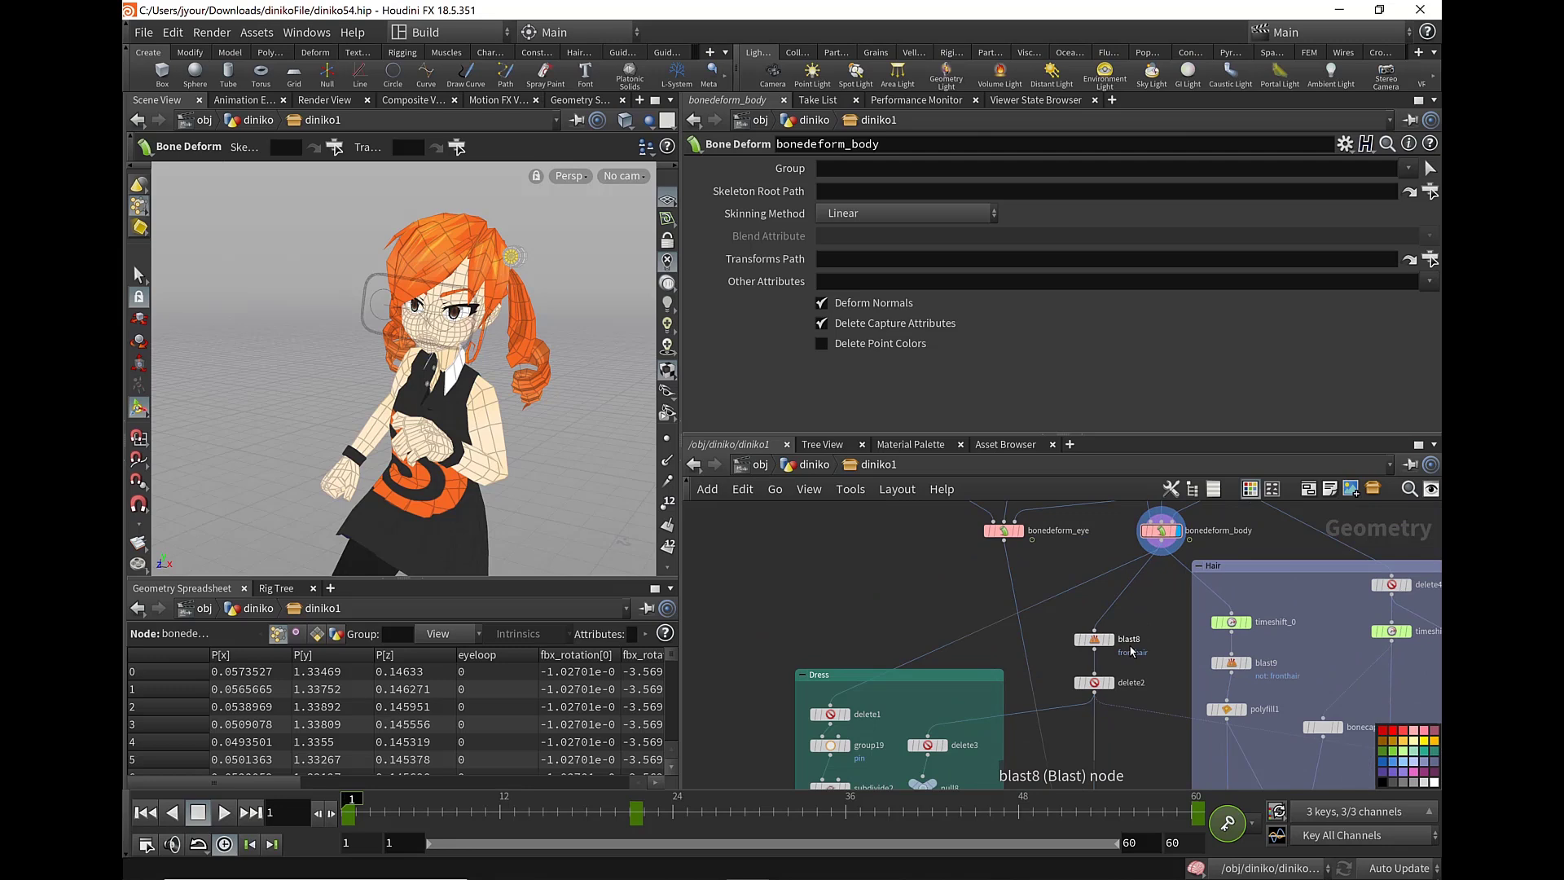
scroll(1167, 626, "down", 1)
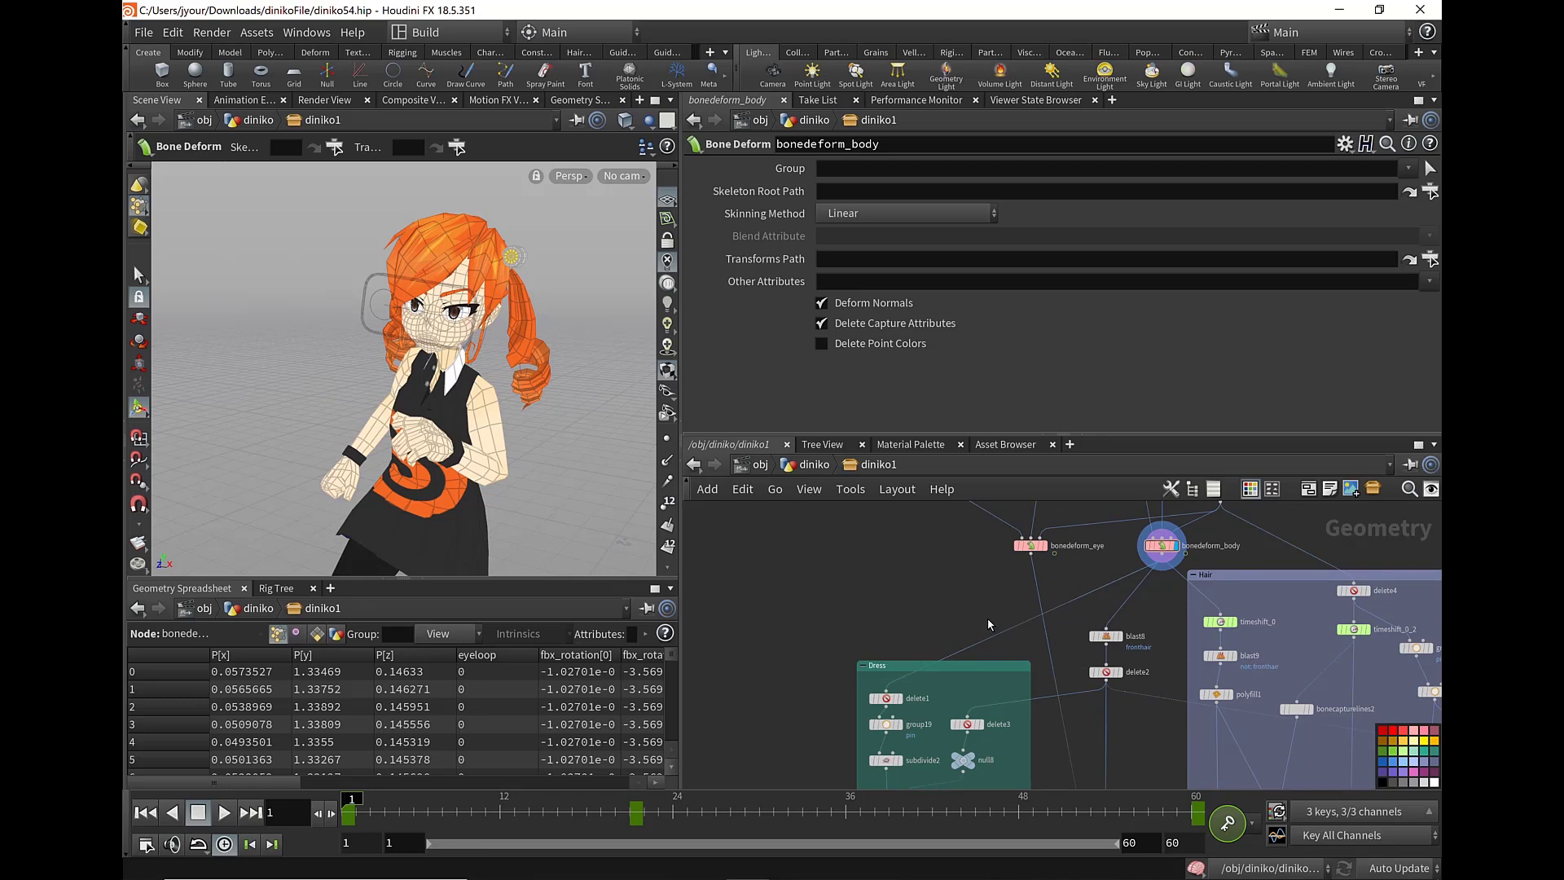
middle_click_drag(1172, 609, 1115, 609)
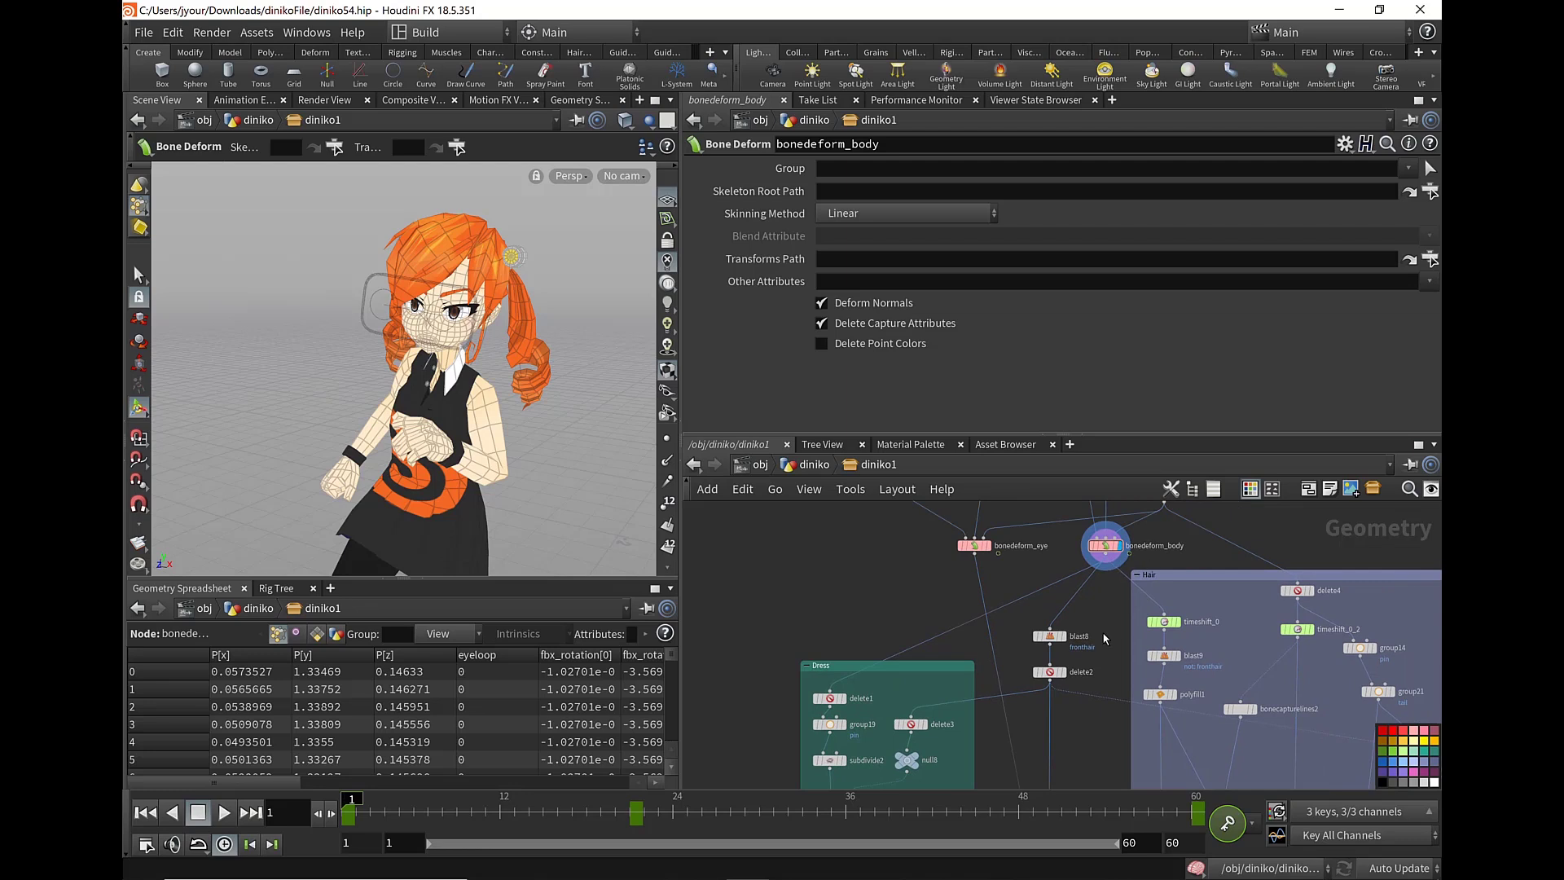
middle_click_drag(878, 654, 903, 539)
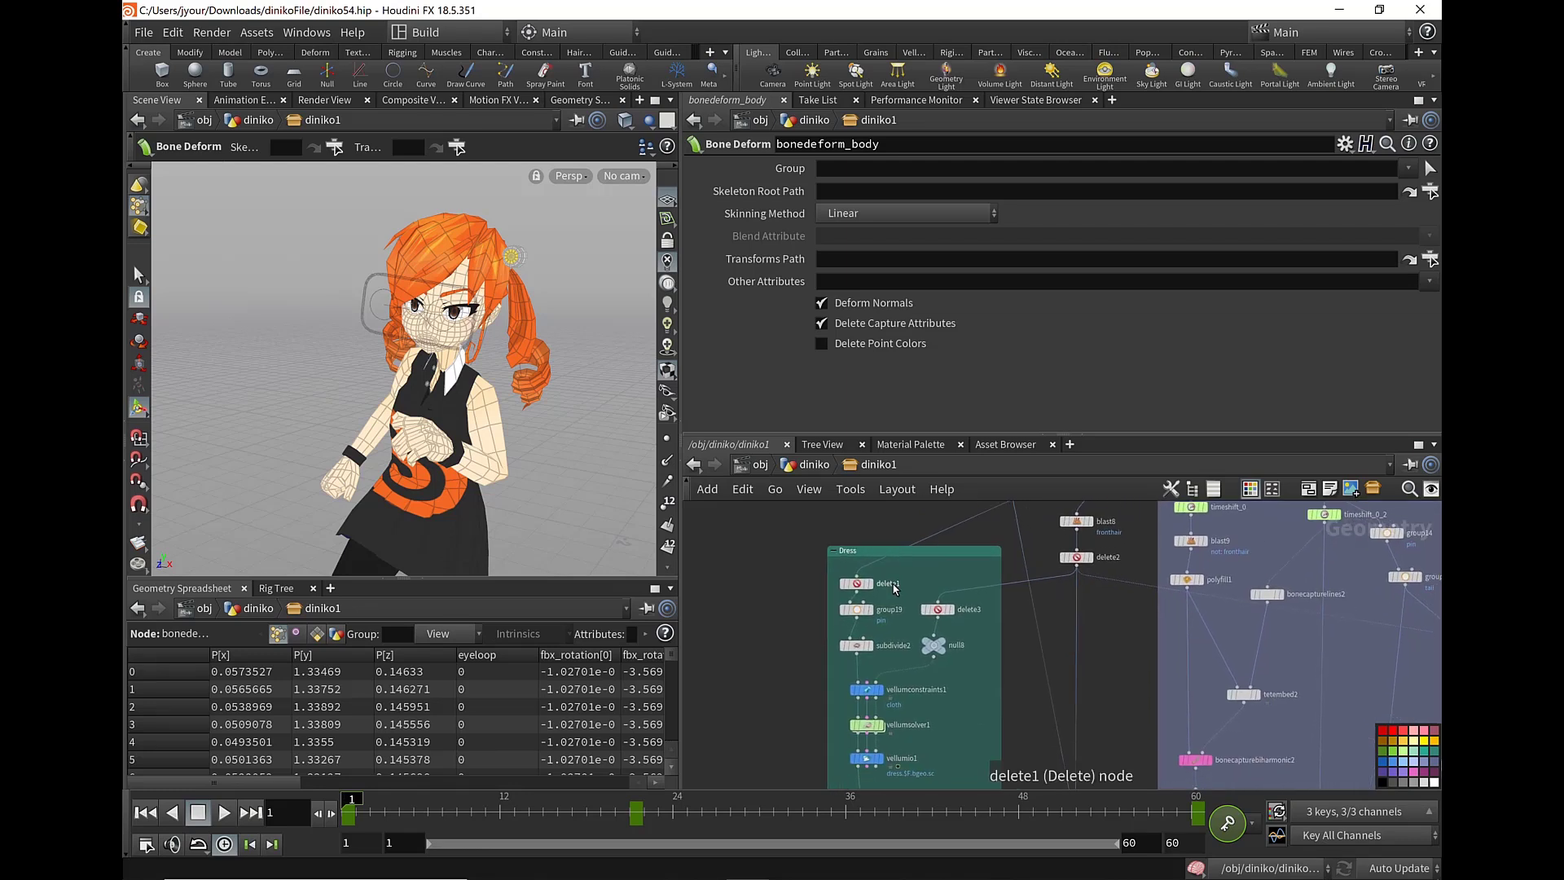
- Display the dress geometry isolated by the delete1 node
left_click(873, 601)
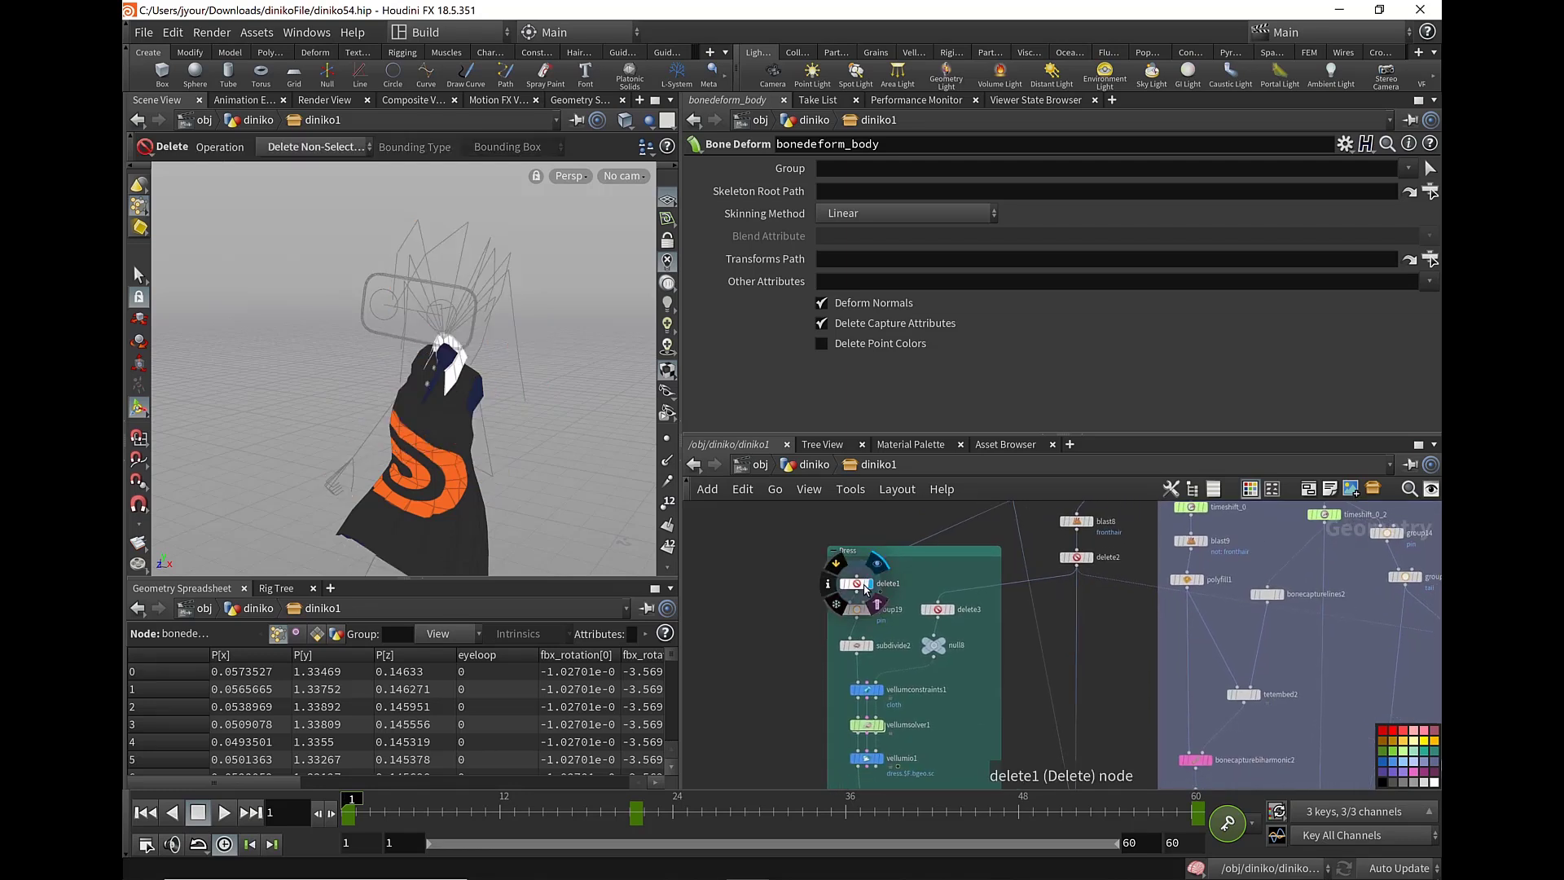
left_click(866, 586)
middle_click_drag(866, 588, 794, 703)
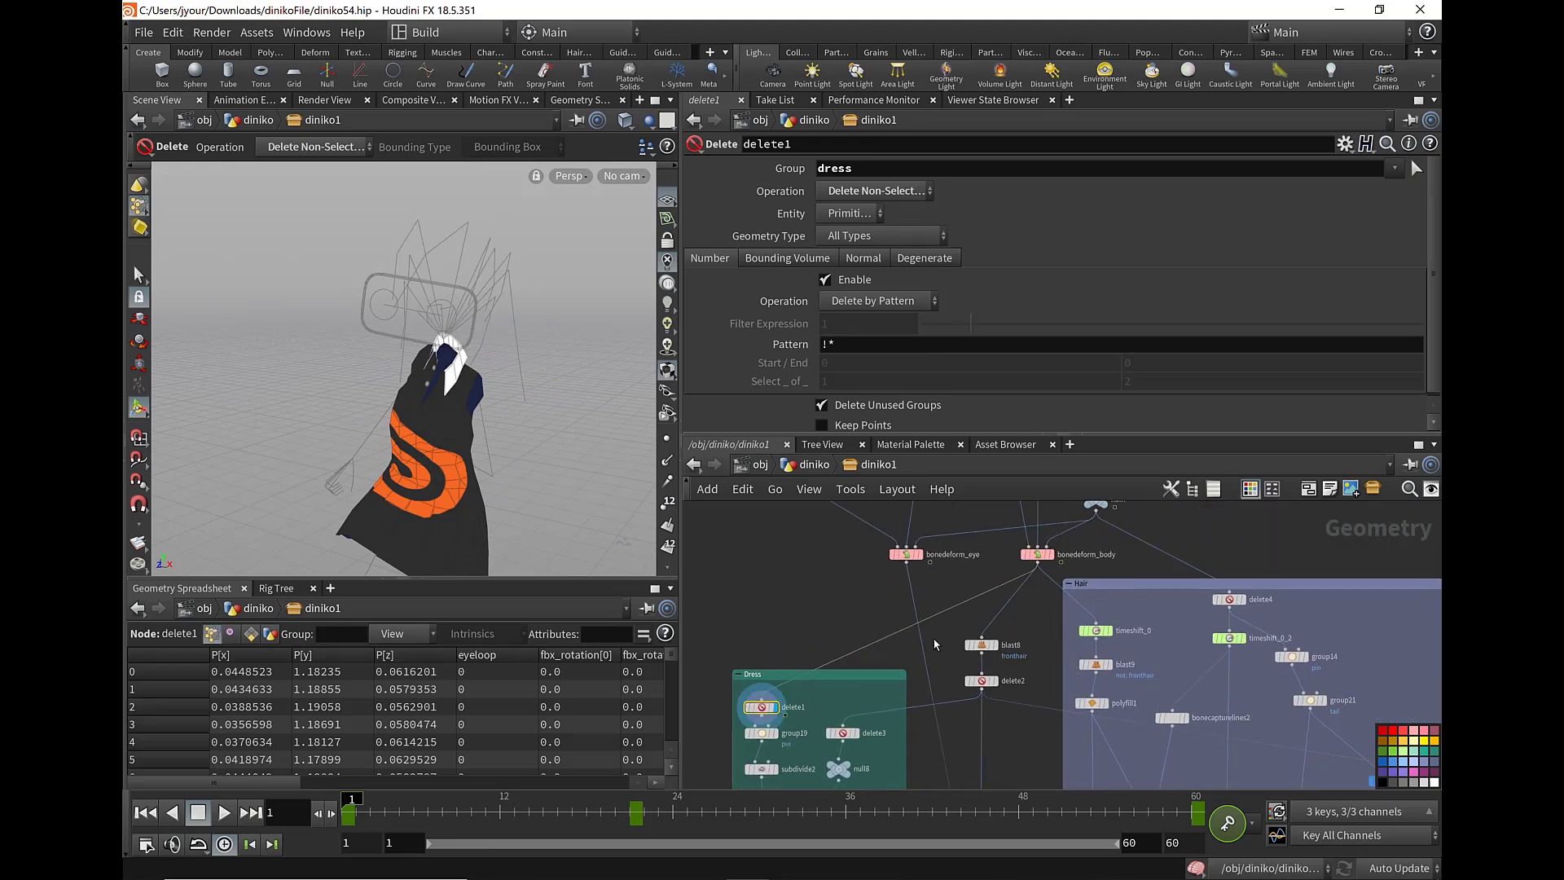
mouse_move(920, 562)
middle_mouse_down()
mouse_move(825, 616)
mouse_move(782, 551)
middle_mouse_up()
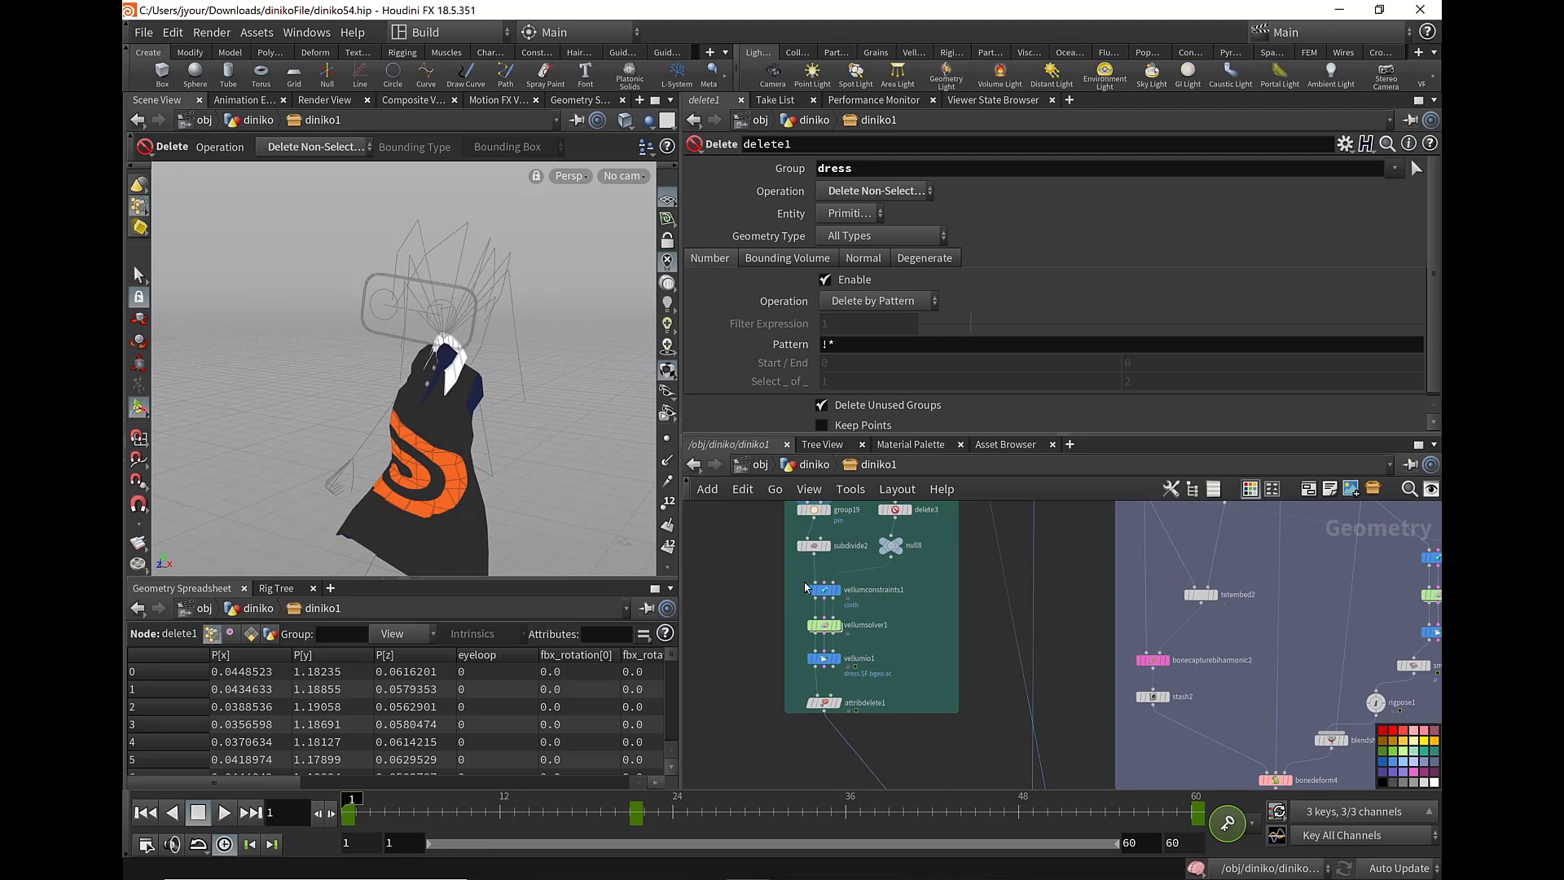
- Inspect the dress nodes vellumio1, vellumconstraints1 and the group19 pin group
left_click(835, 660)
scroll(847, 658, "up", 3)
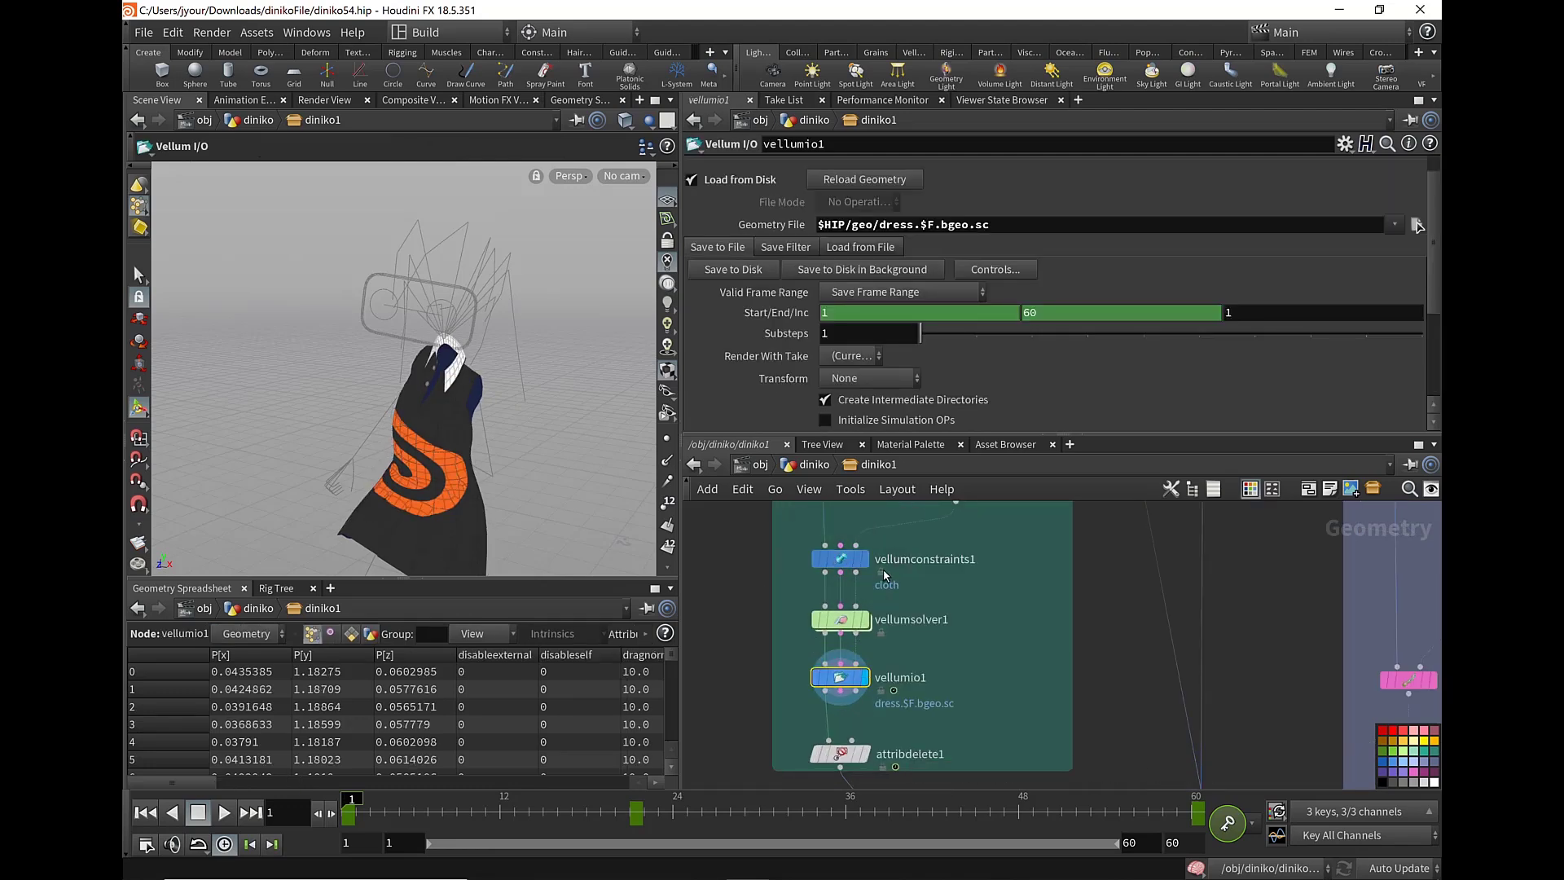
left_click(840, 559)
middle_click_drag(1129, 627, 1129, 810)
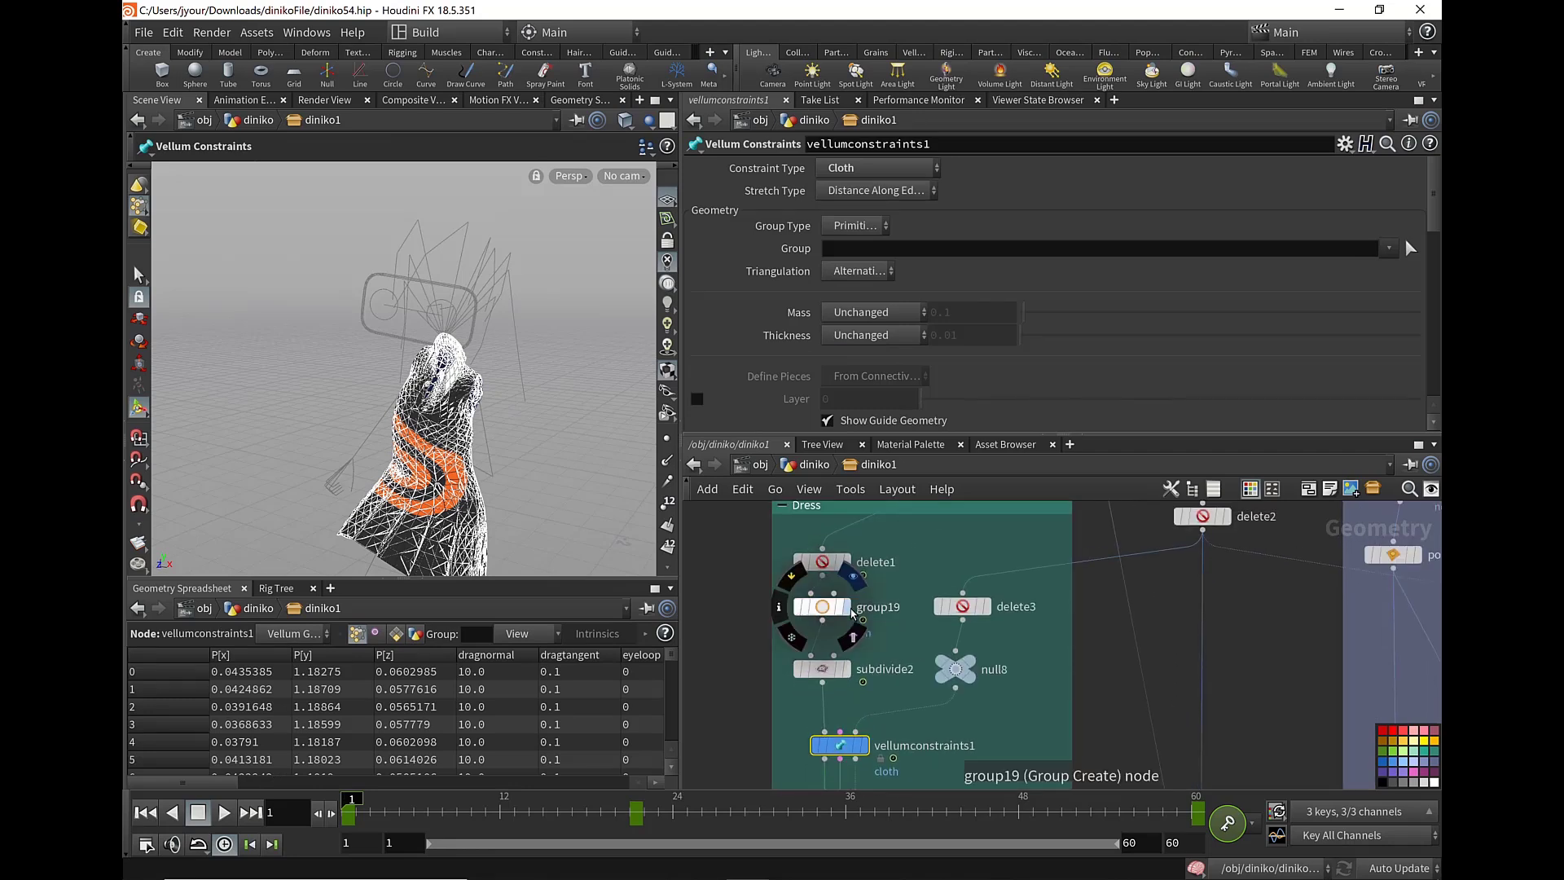
left_click(822, 606)
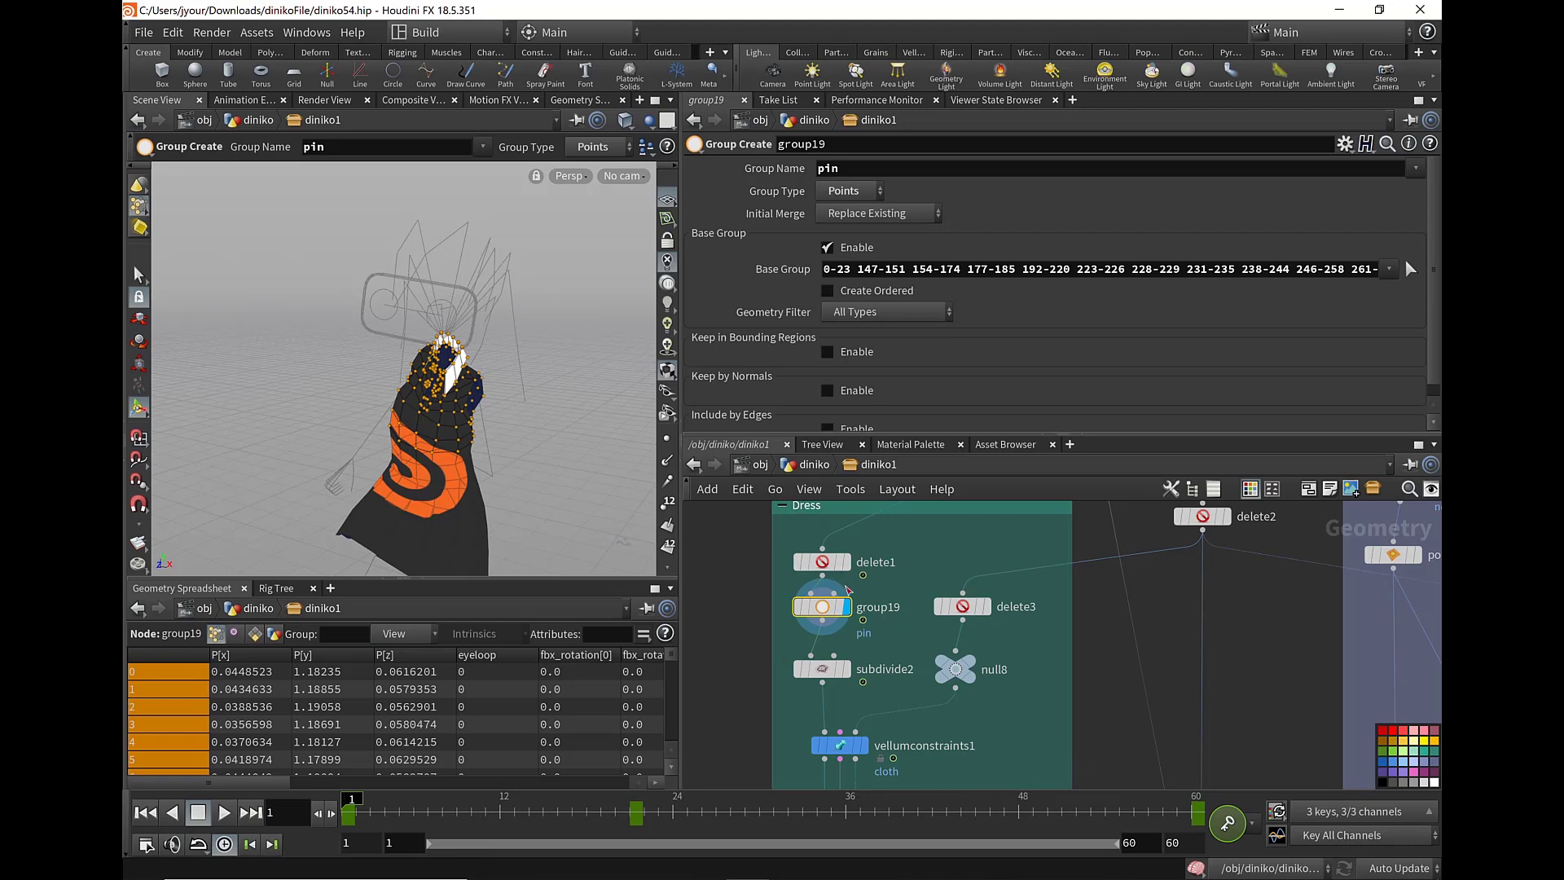
middle_click_drag(910, 680, 952, 665)
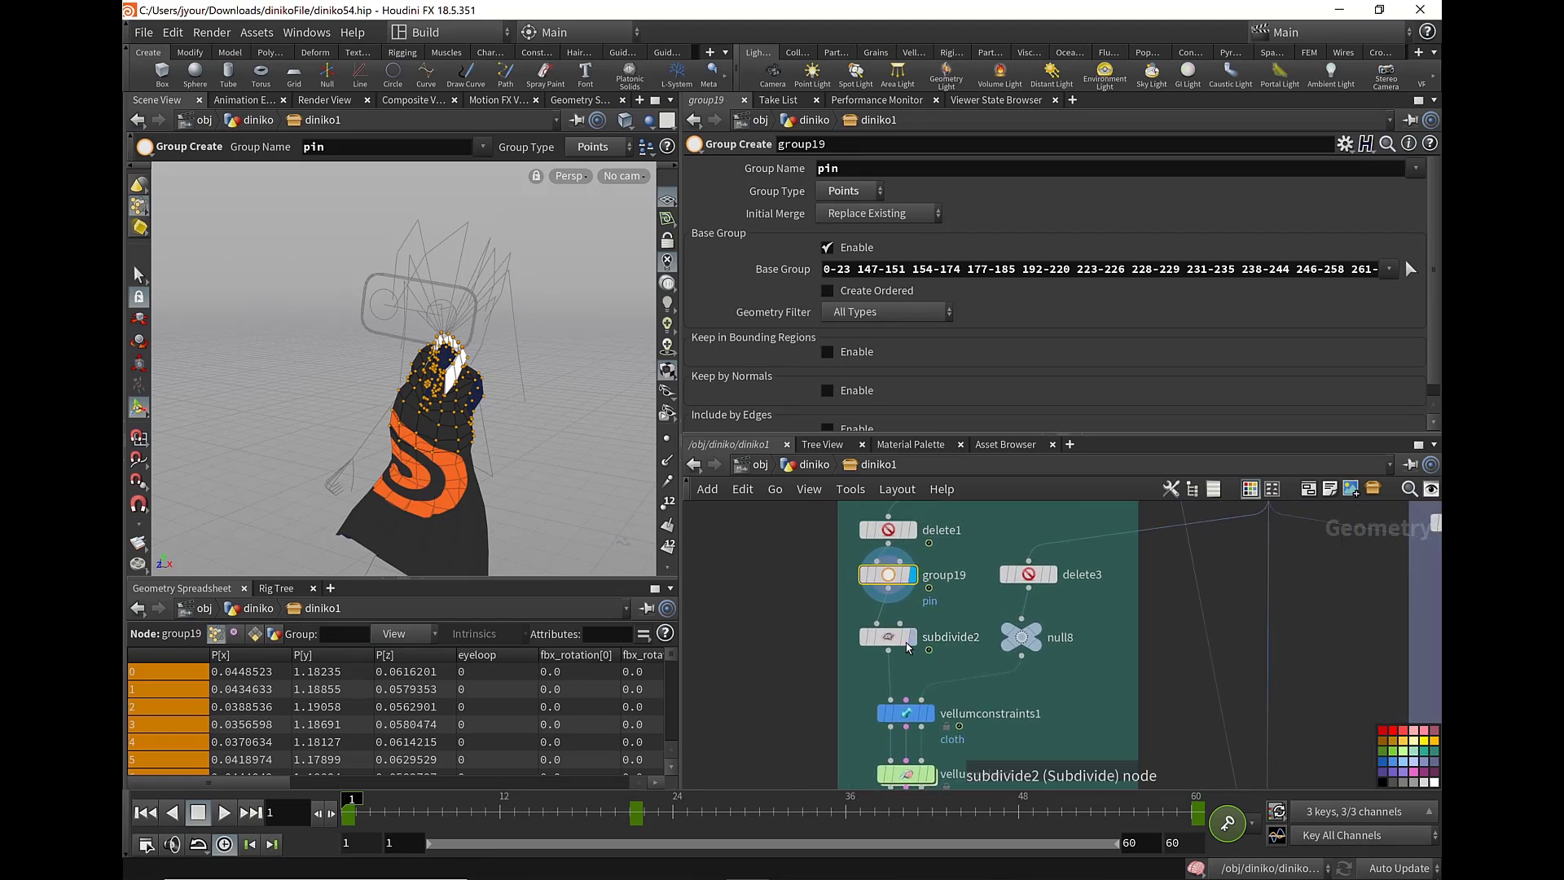
- Display the full merged character and scrub the timeline to frame 27
scroll(808, 683, "down", 1)
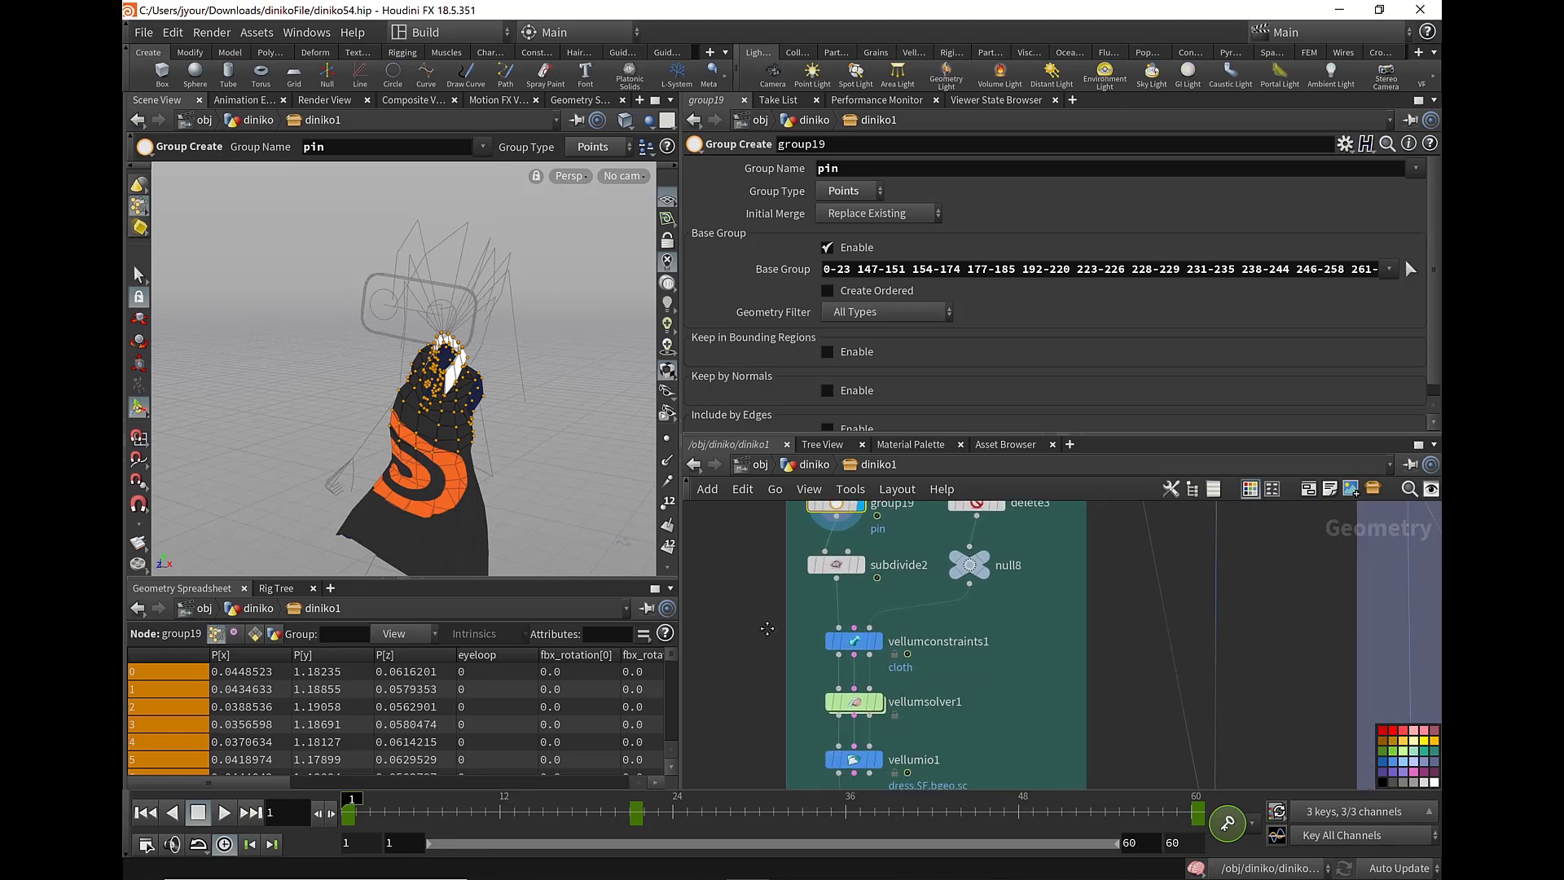
scroll(814, 682, "down", 2)
scroll(847, 683, "down", 2)
scroll(879, 685, "down", 1)
scroll(855, 624, "up", 1)
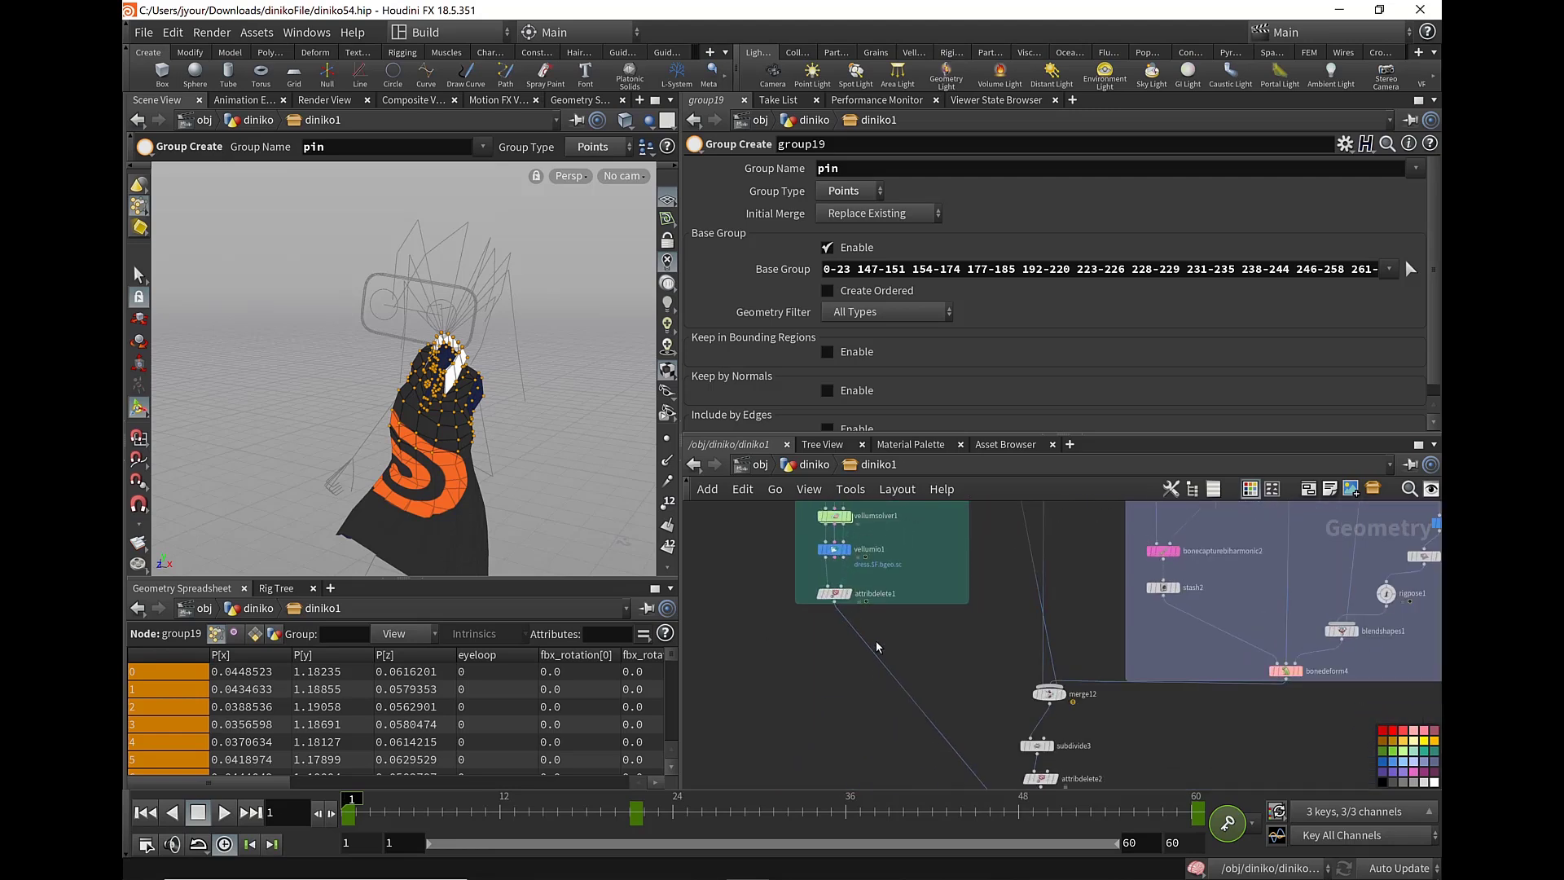
scroll(872, 639, "up", 1)
scroll(932, 677, "up", 1)
scroll(937, 693, "up", 1)
middle_click_drag(941, 715, 867, 579)
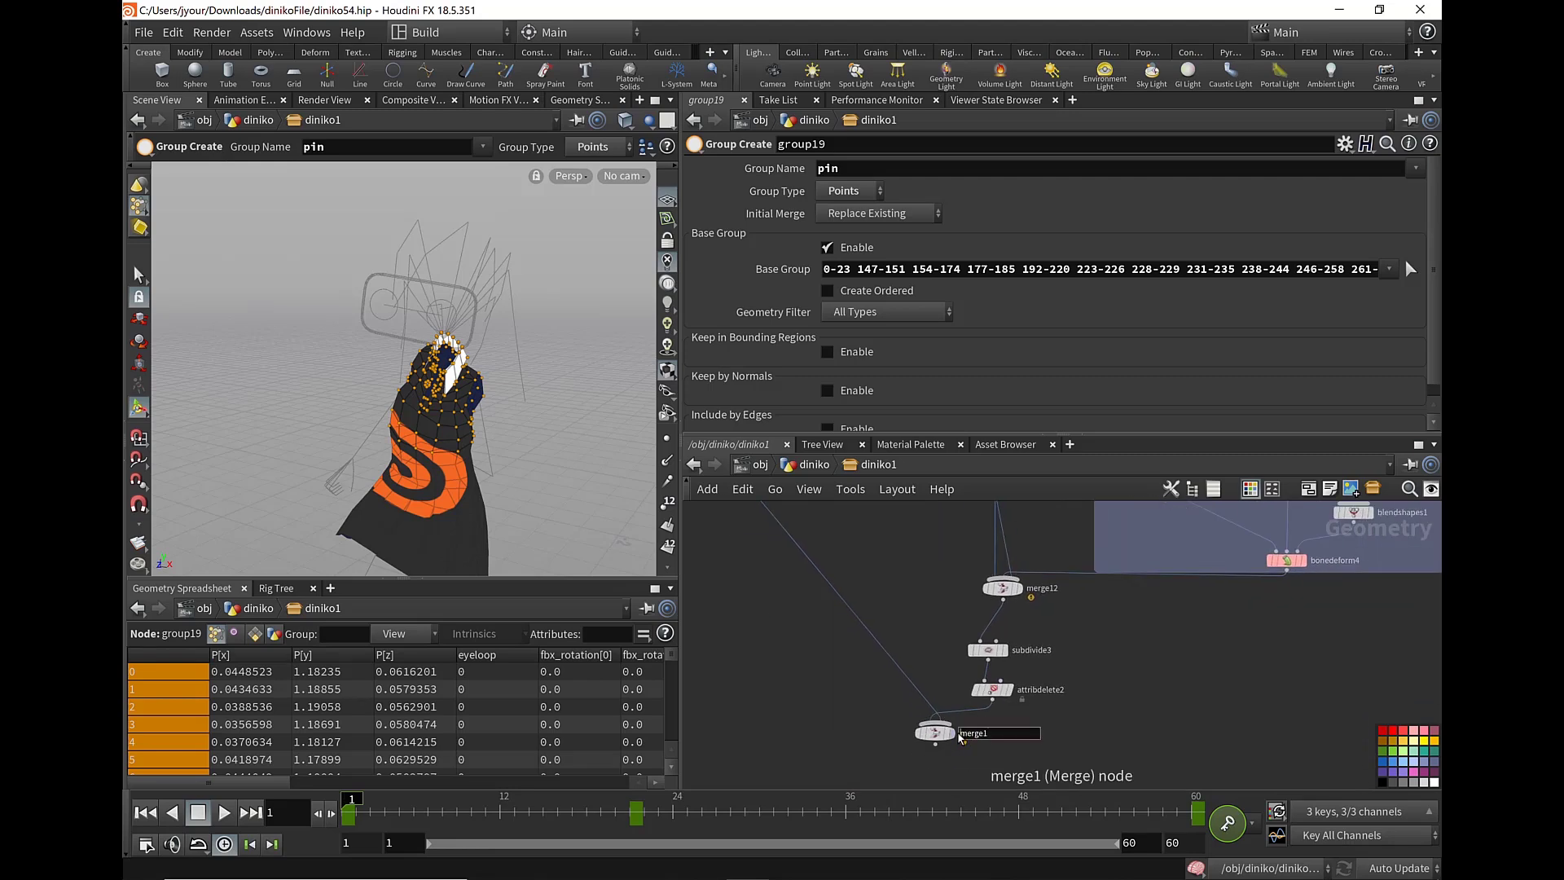
left_click(951, 732)
left_click_drag(399, 800, 604, 807)
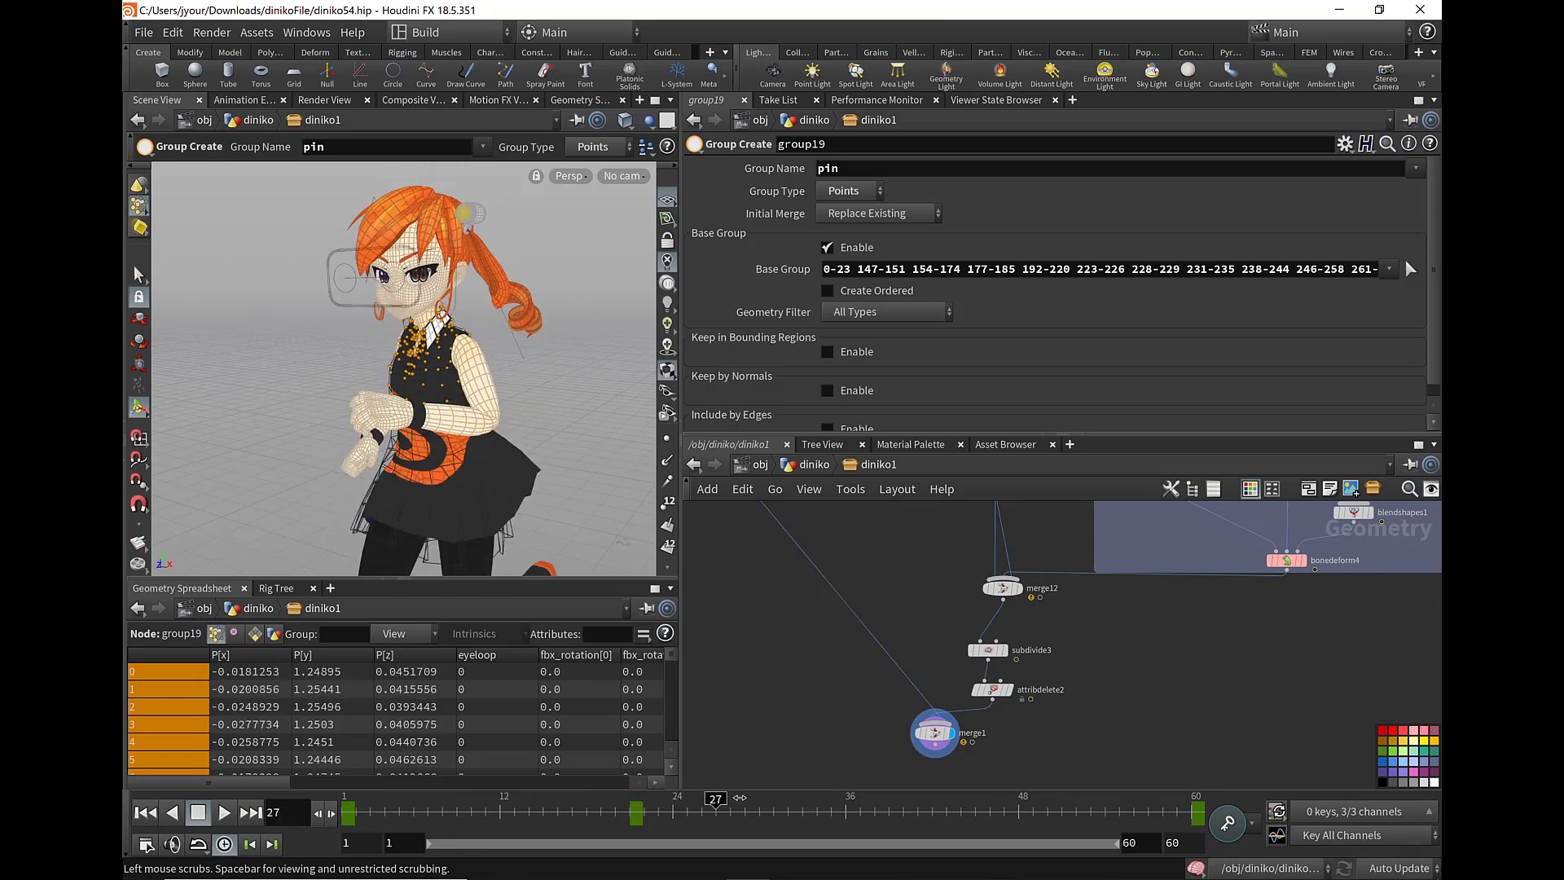
left_click_drag(604, 807, 370, 807)
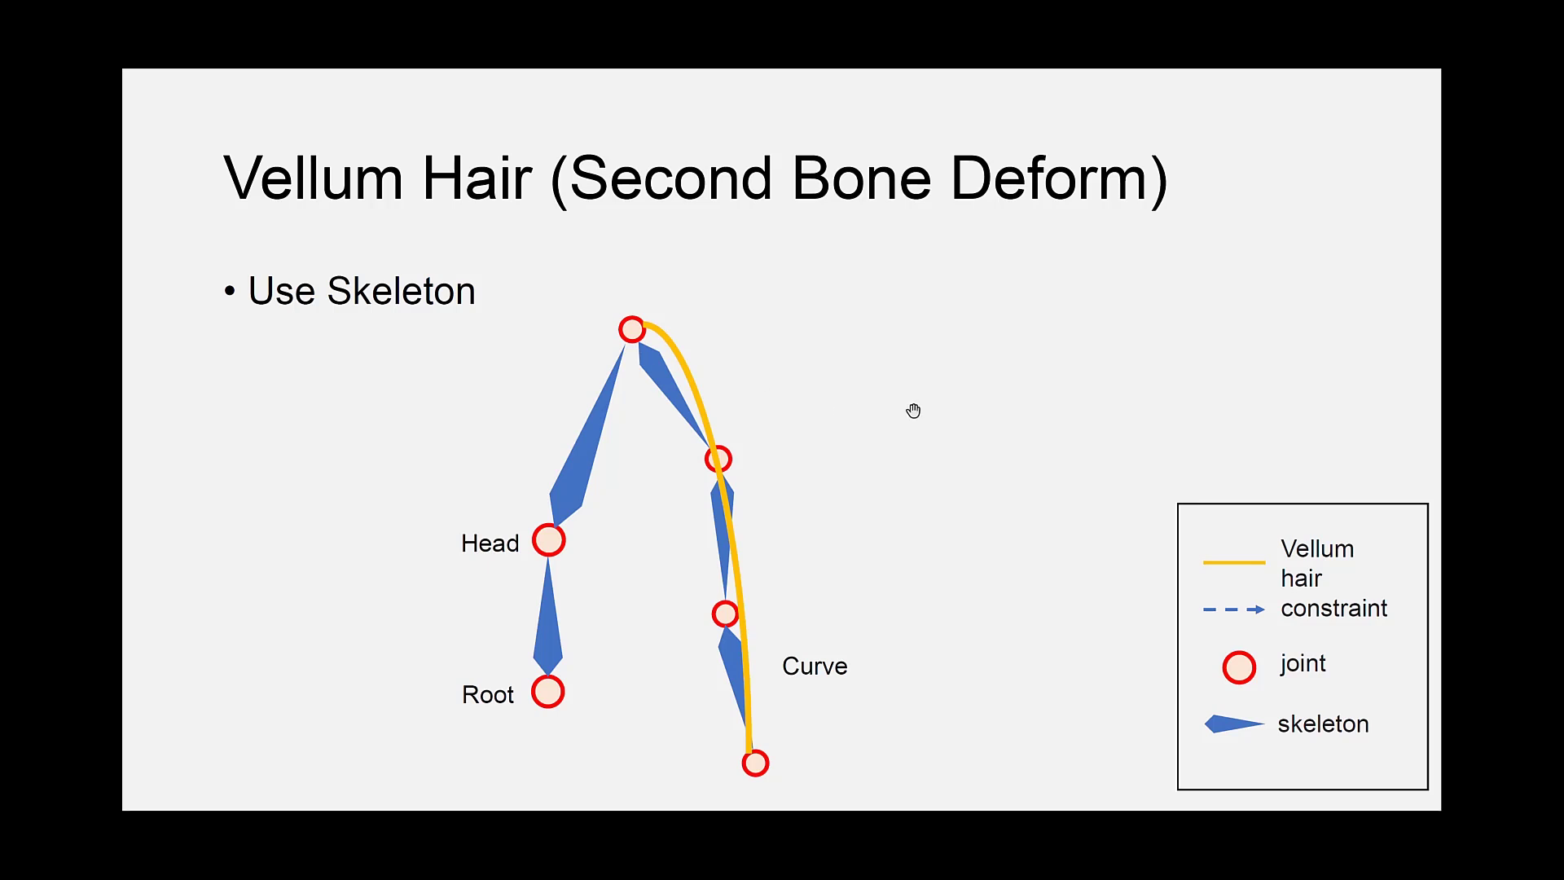
- Leave the Vellum Hair slideshow and return to Houdini
key("alt+Tab")
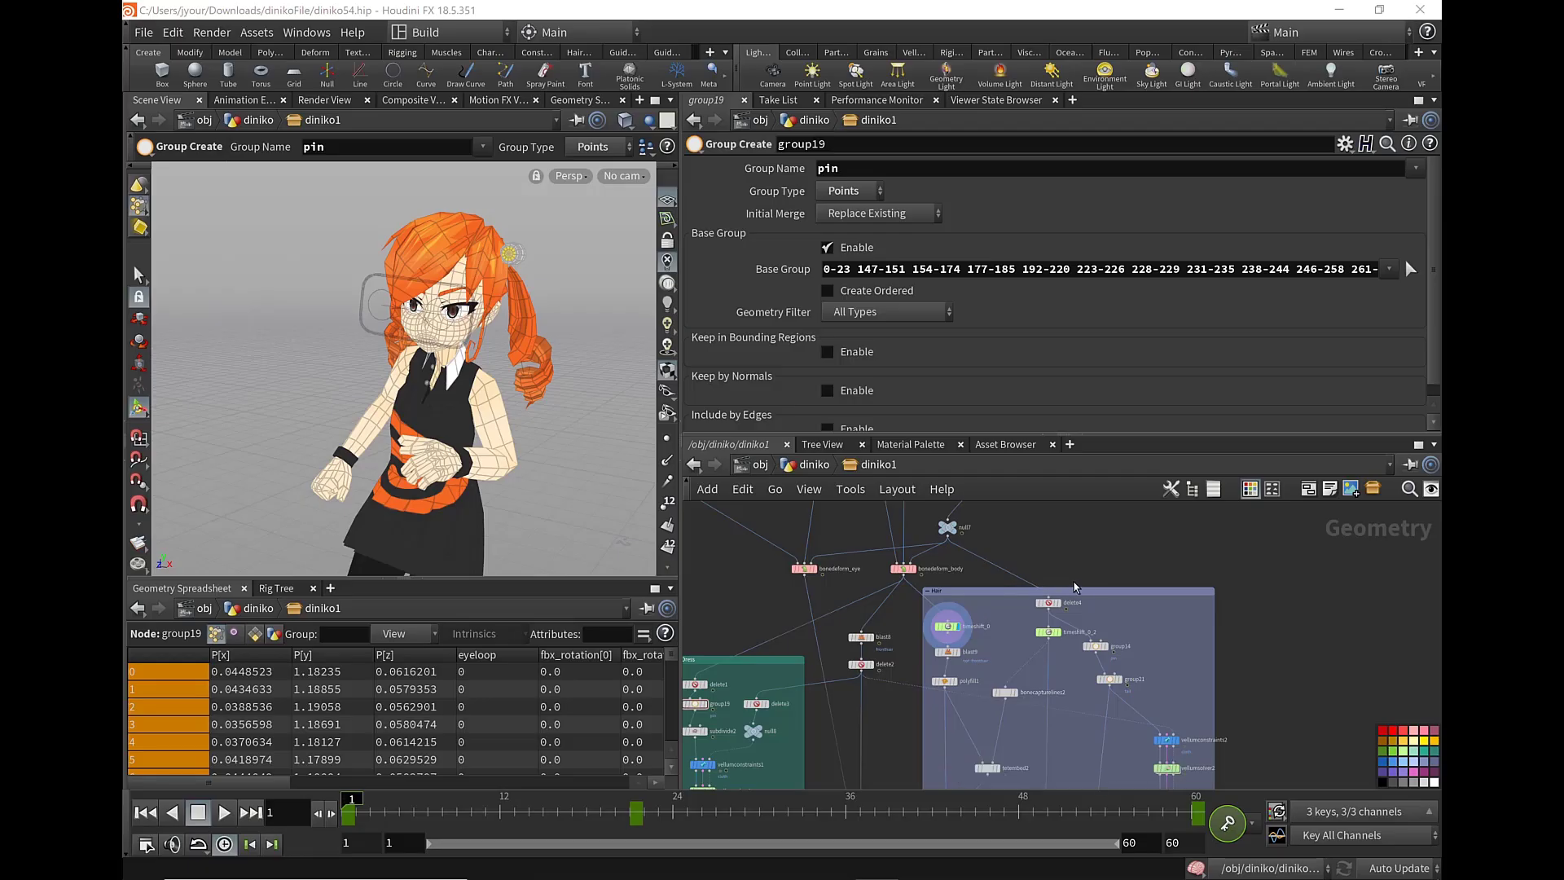
- Show the Hair group's timeshift_0 node, set to By Frame at Frame 0
middle_click_drag(1101, 577, 1085, 568)
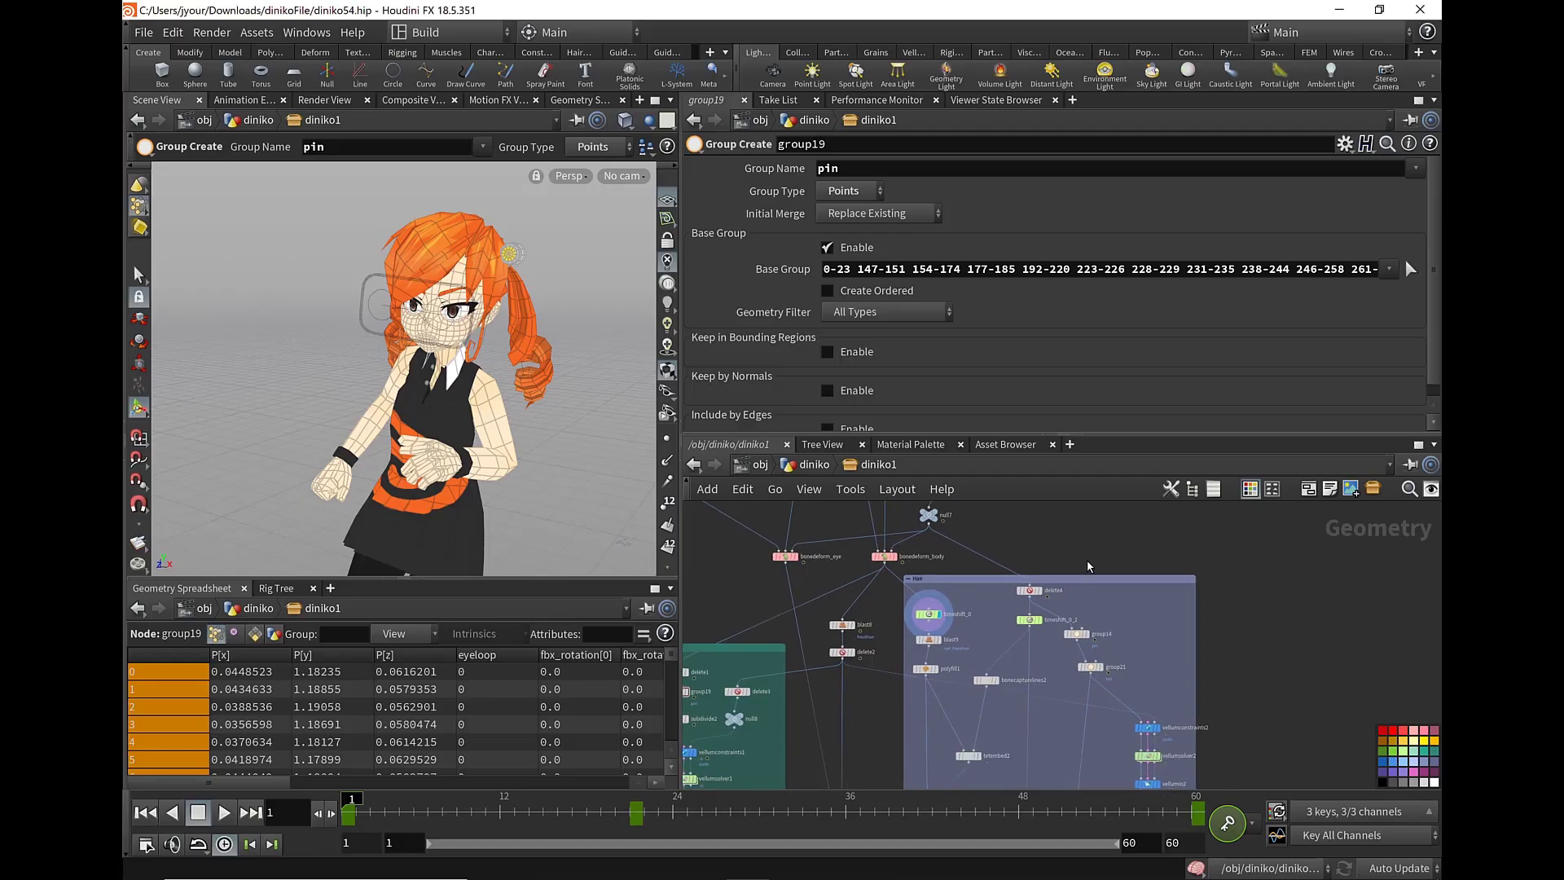
scroll(917, 635, "up", 4)
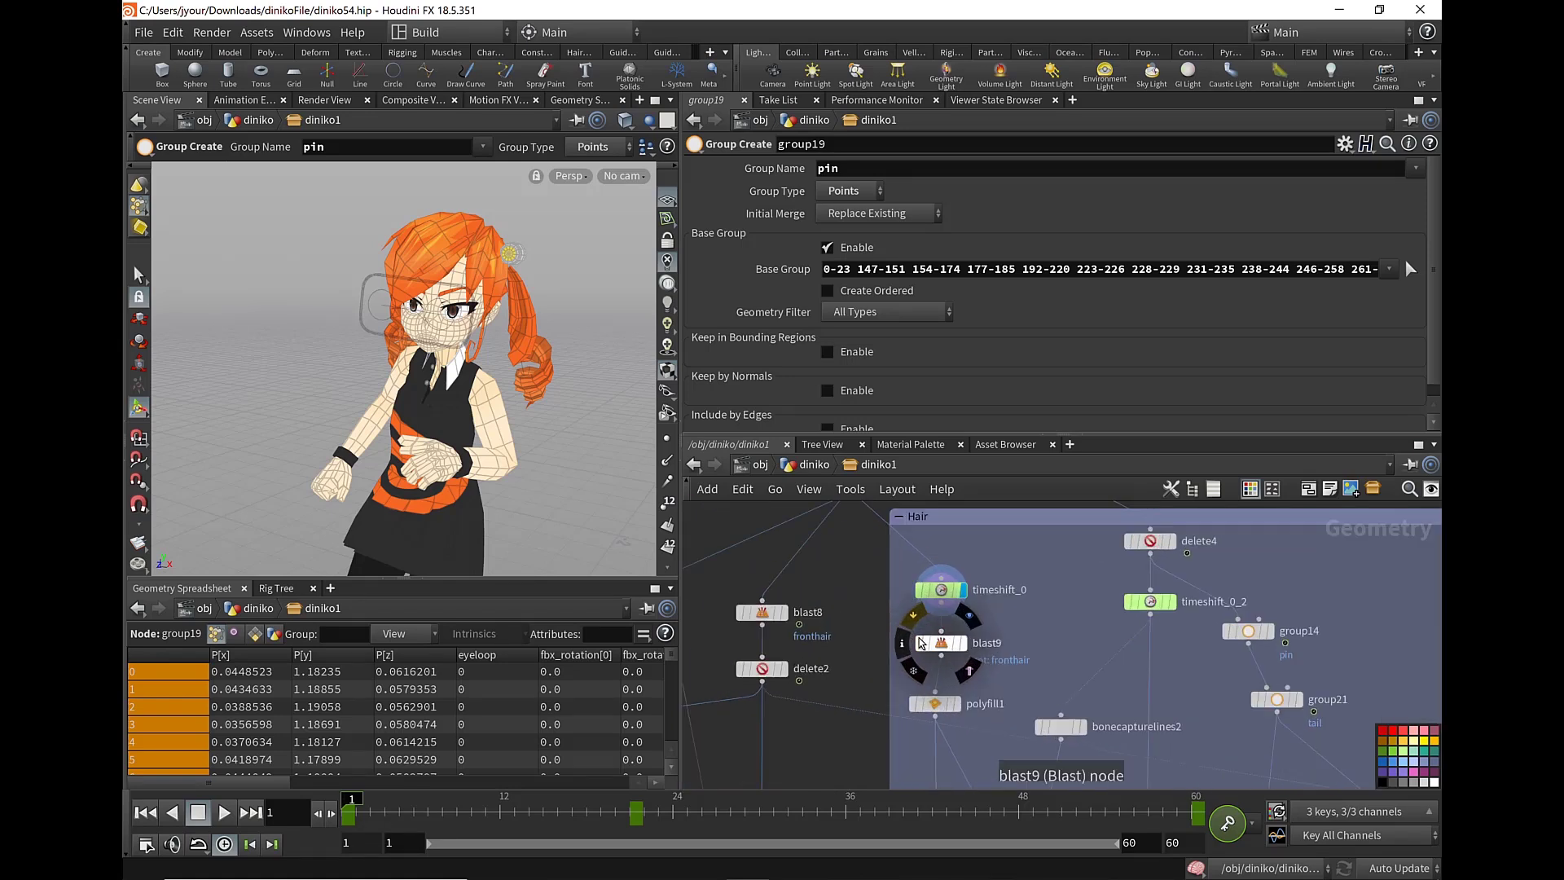
left_click(941, 590)
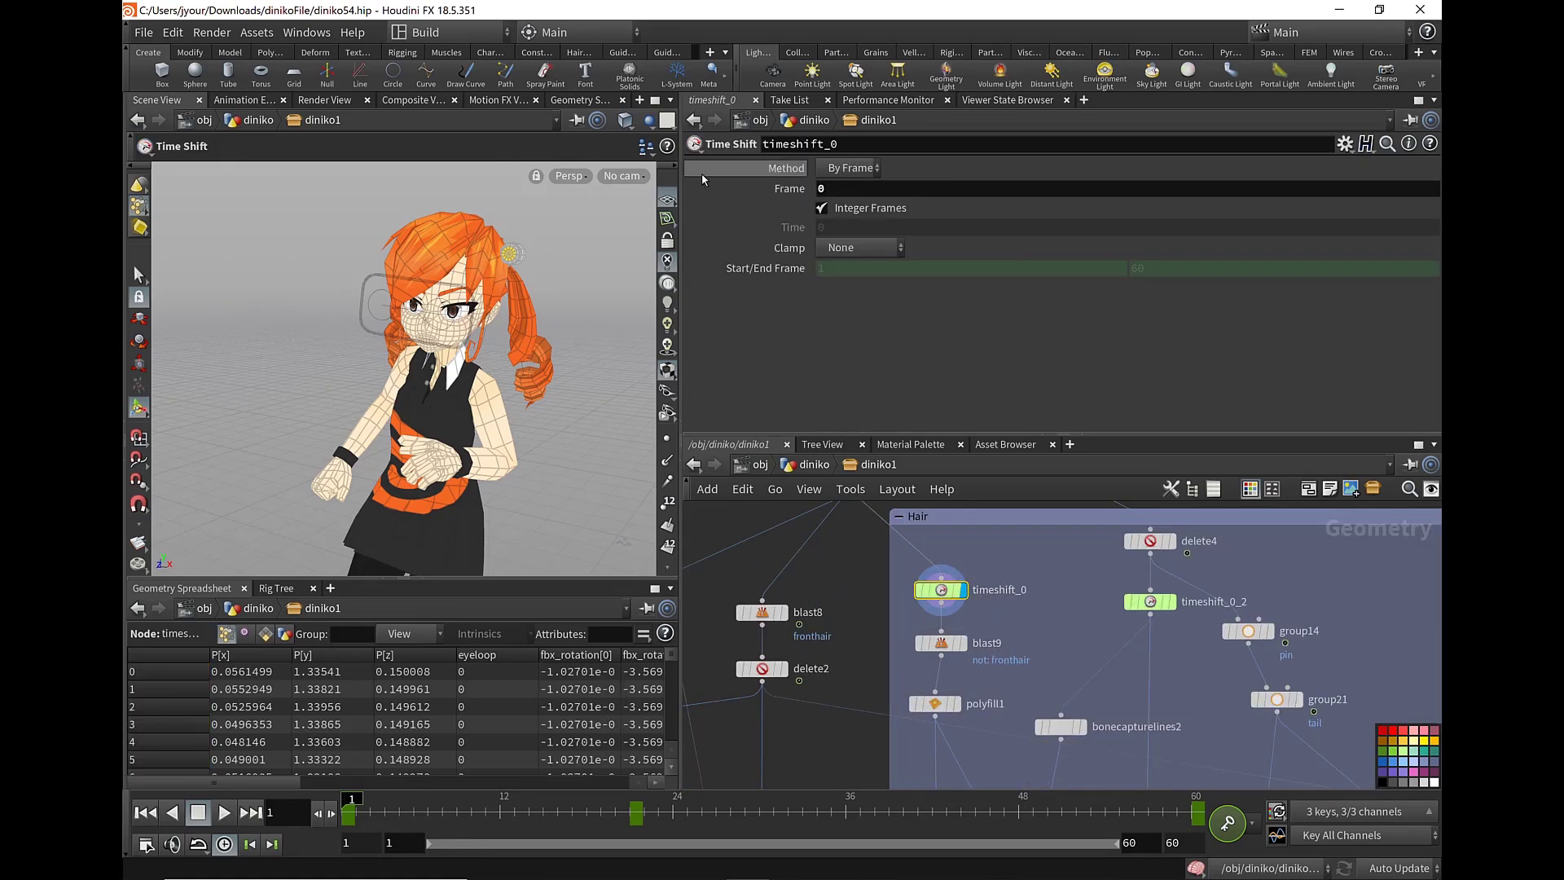
scroll(1067, 589, "down", 2)
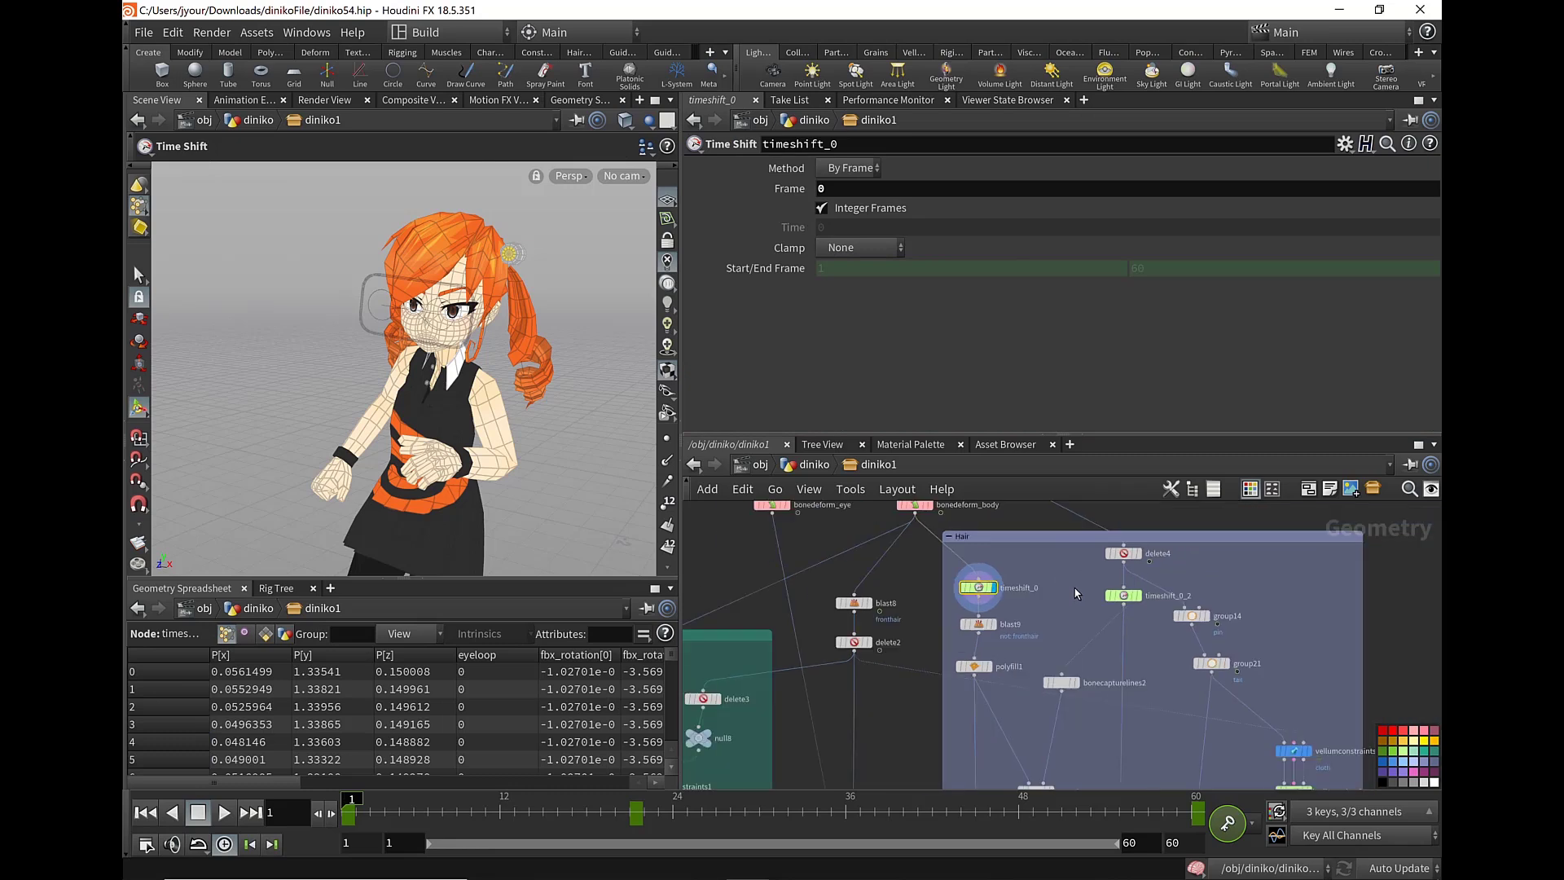
middle_click_drag(1035, 678, 1023, 583)
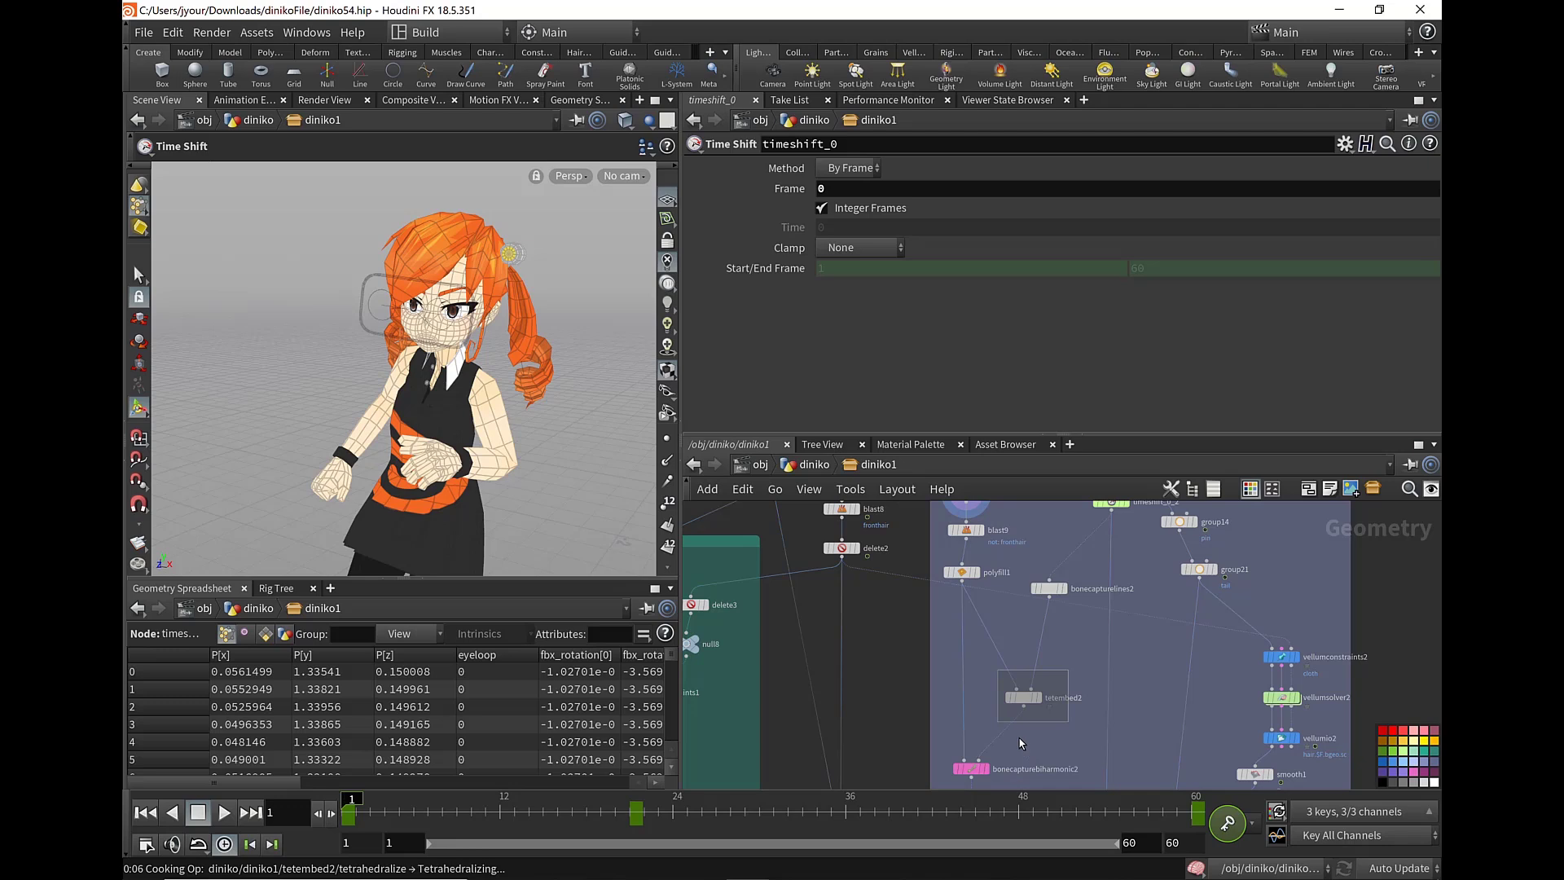
- Inspect tetembed2 (Max Tet Scale 0.1, Min Triangle Scale 0.005) and browse the surrounding hair nodes
left_click(1024, 697)
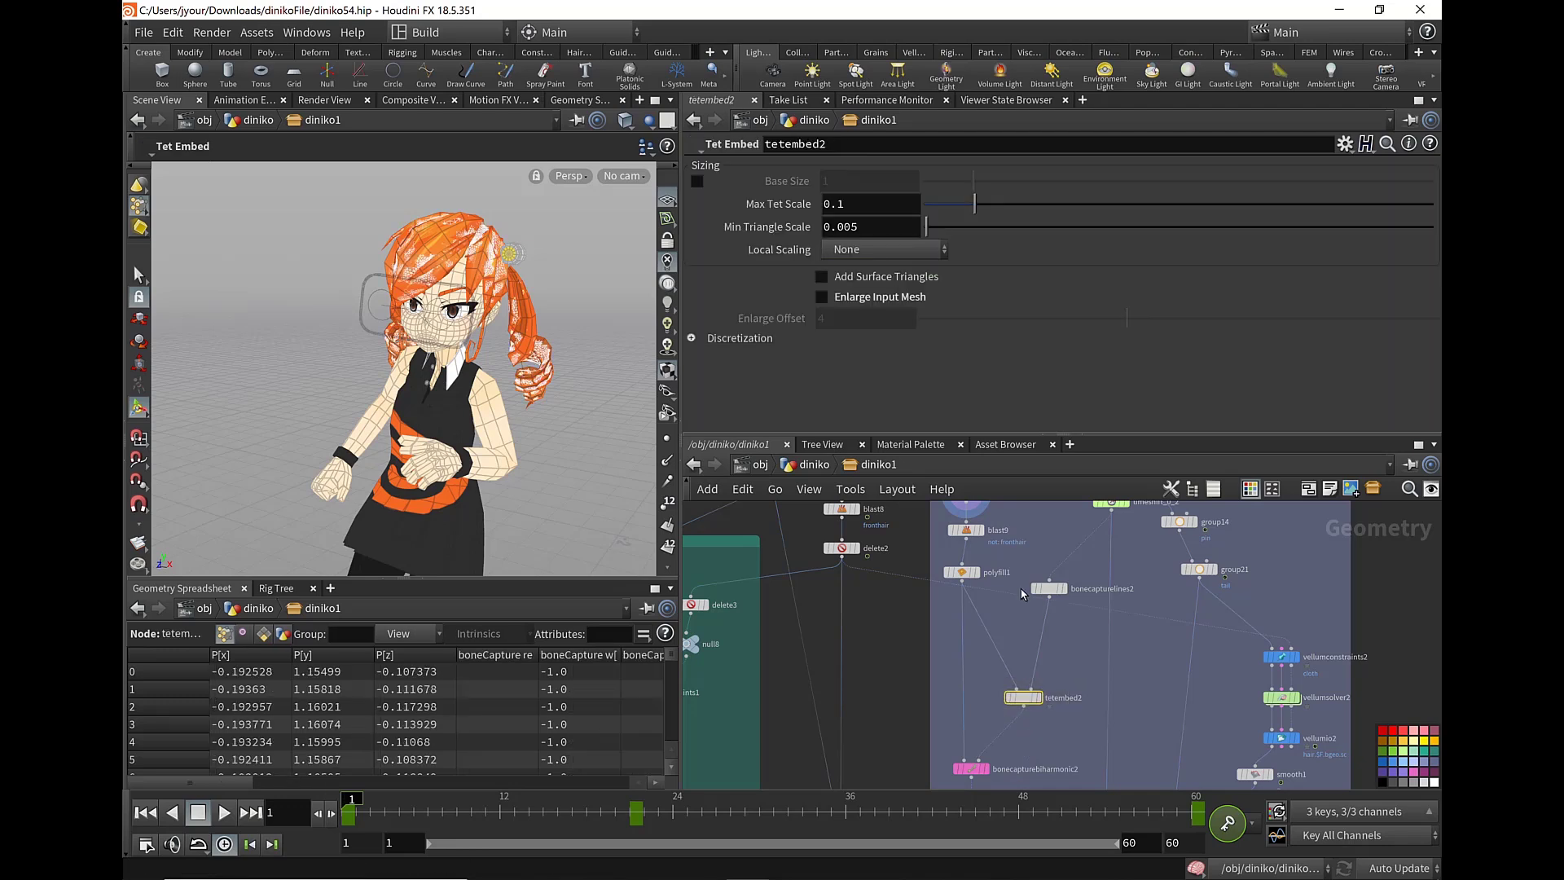
middle_click_drag(1050, 654, 1056, 678)
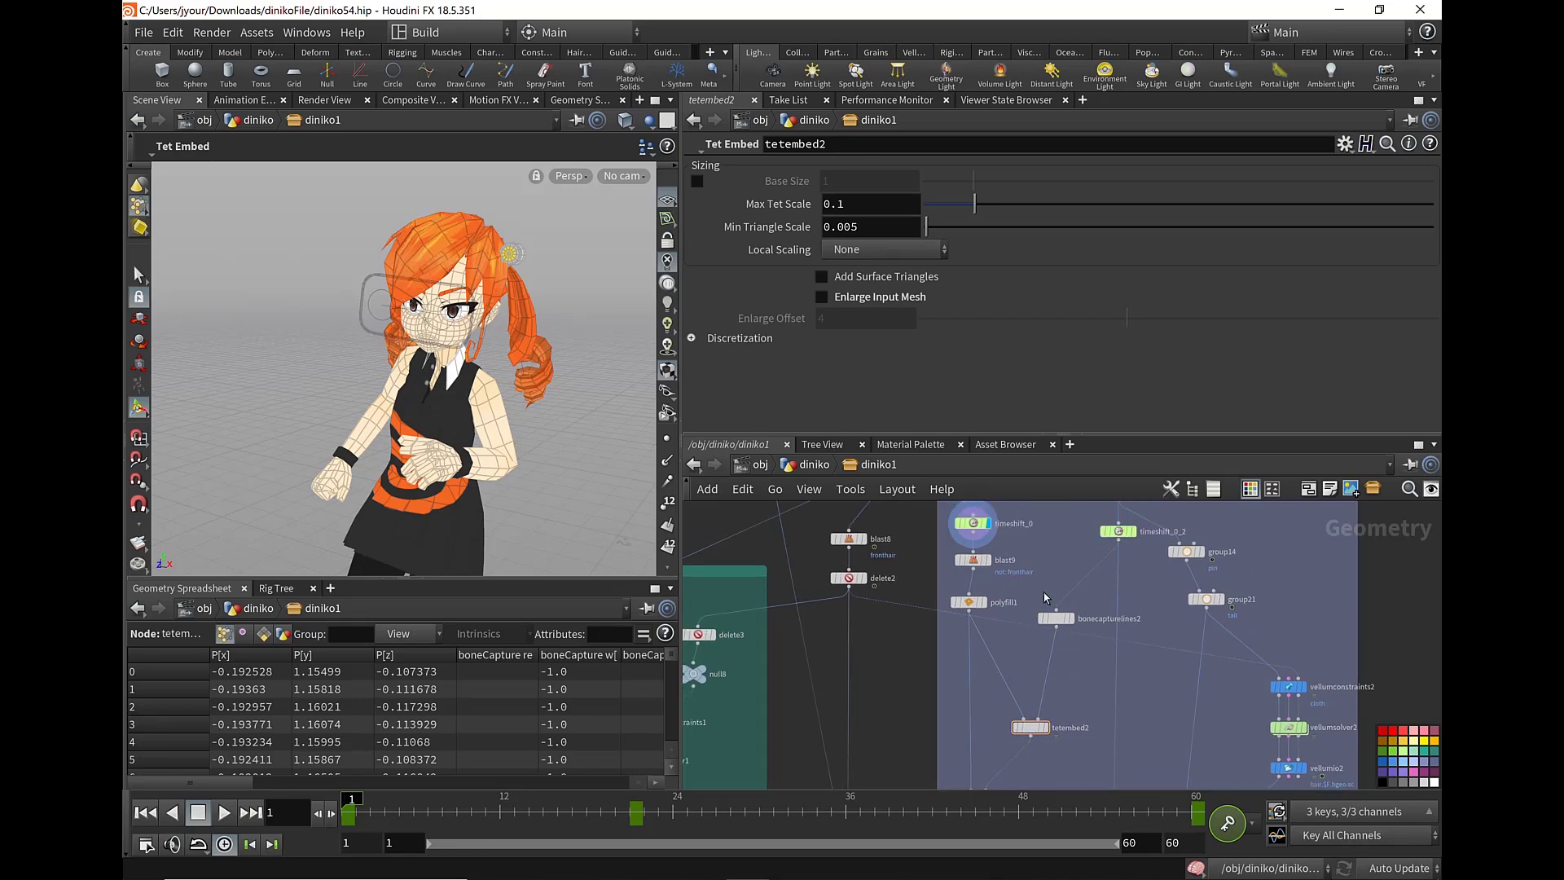
middle_click_drag(1129, 692, 1079, 631)
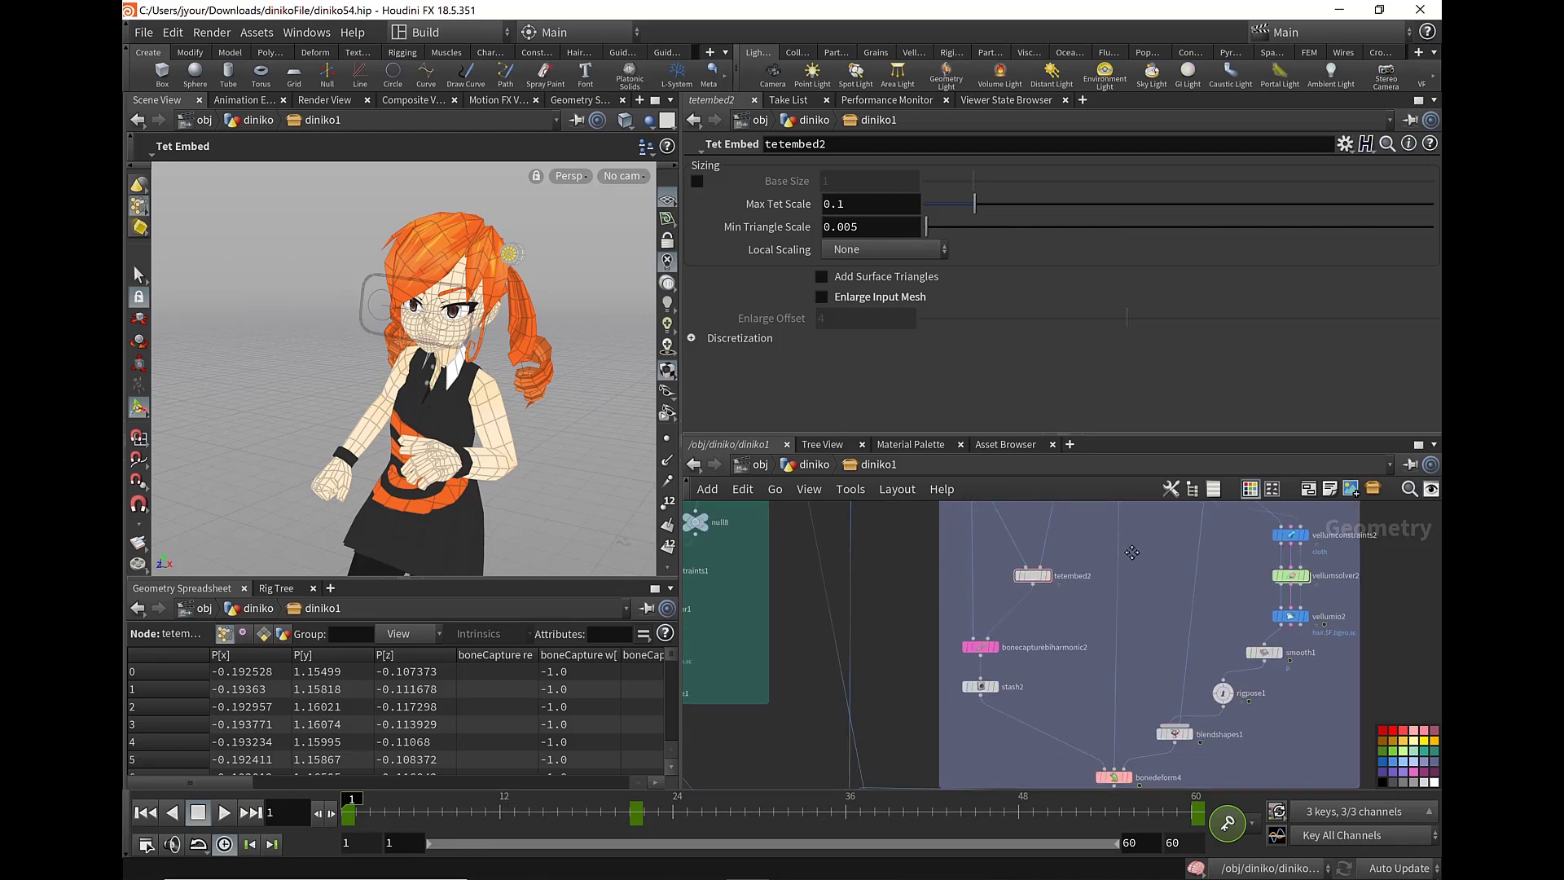
scroll(1049, 545, "down", 1)
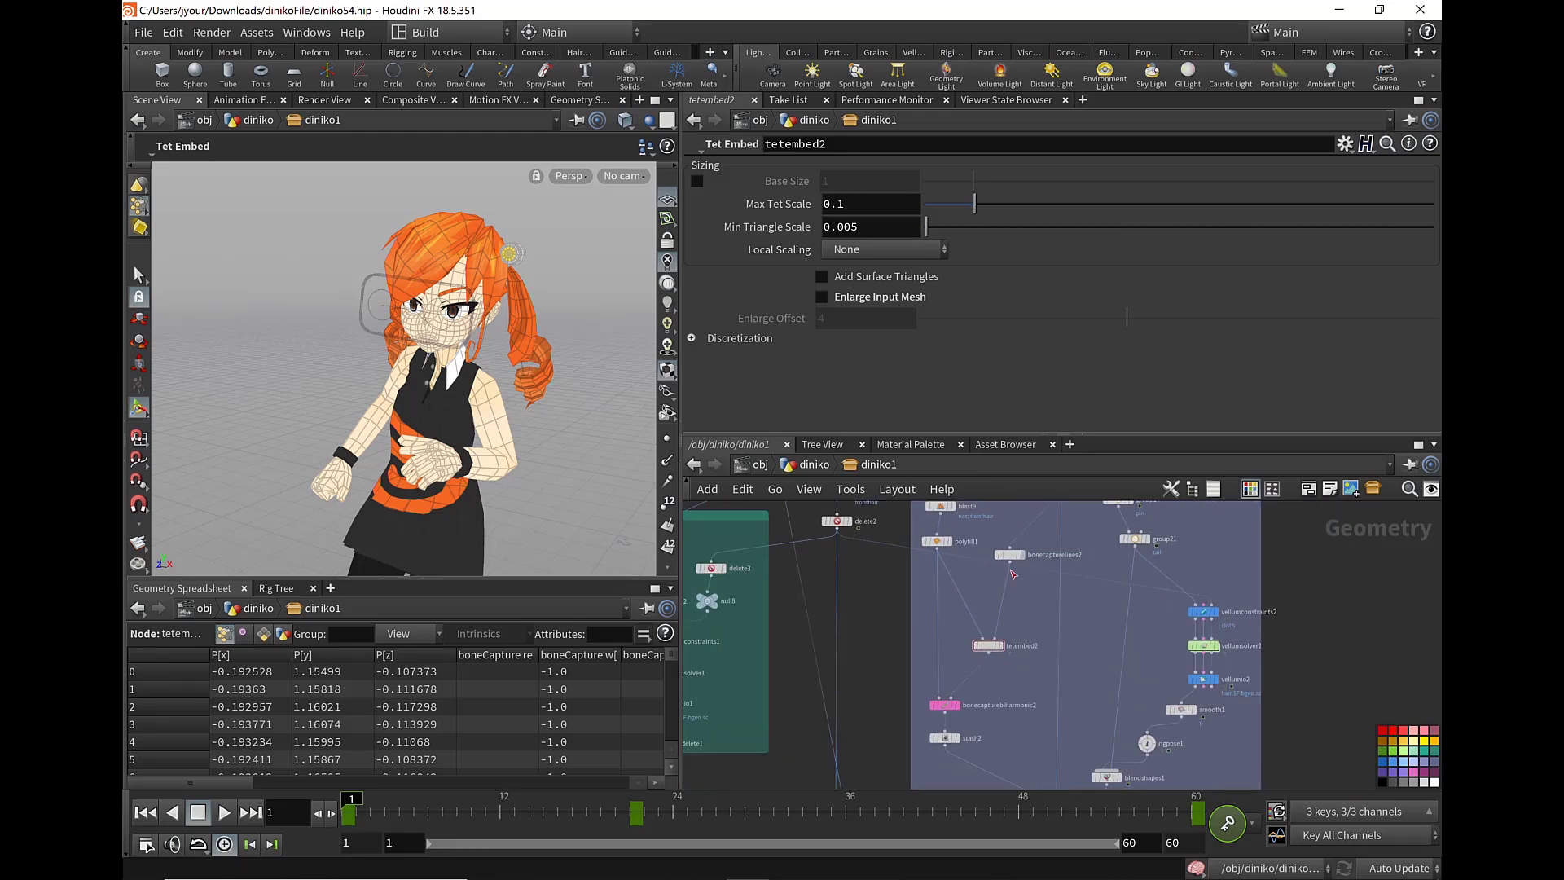
middle_click_drag(1078, 611, 1078, 684)
scroll(1069, 737, "down", 1)
mouse_move(1070, 738)
middle_mouse_down()
mouse_move(1055, 658)
mouse_move(978, 639)
middle_mouse_up()
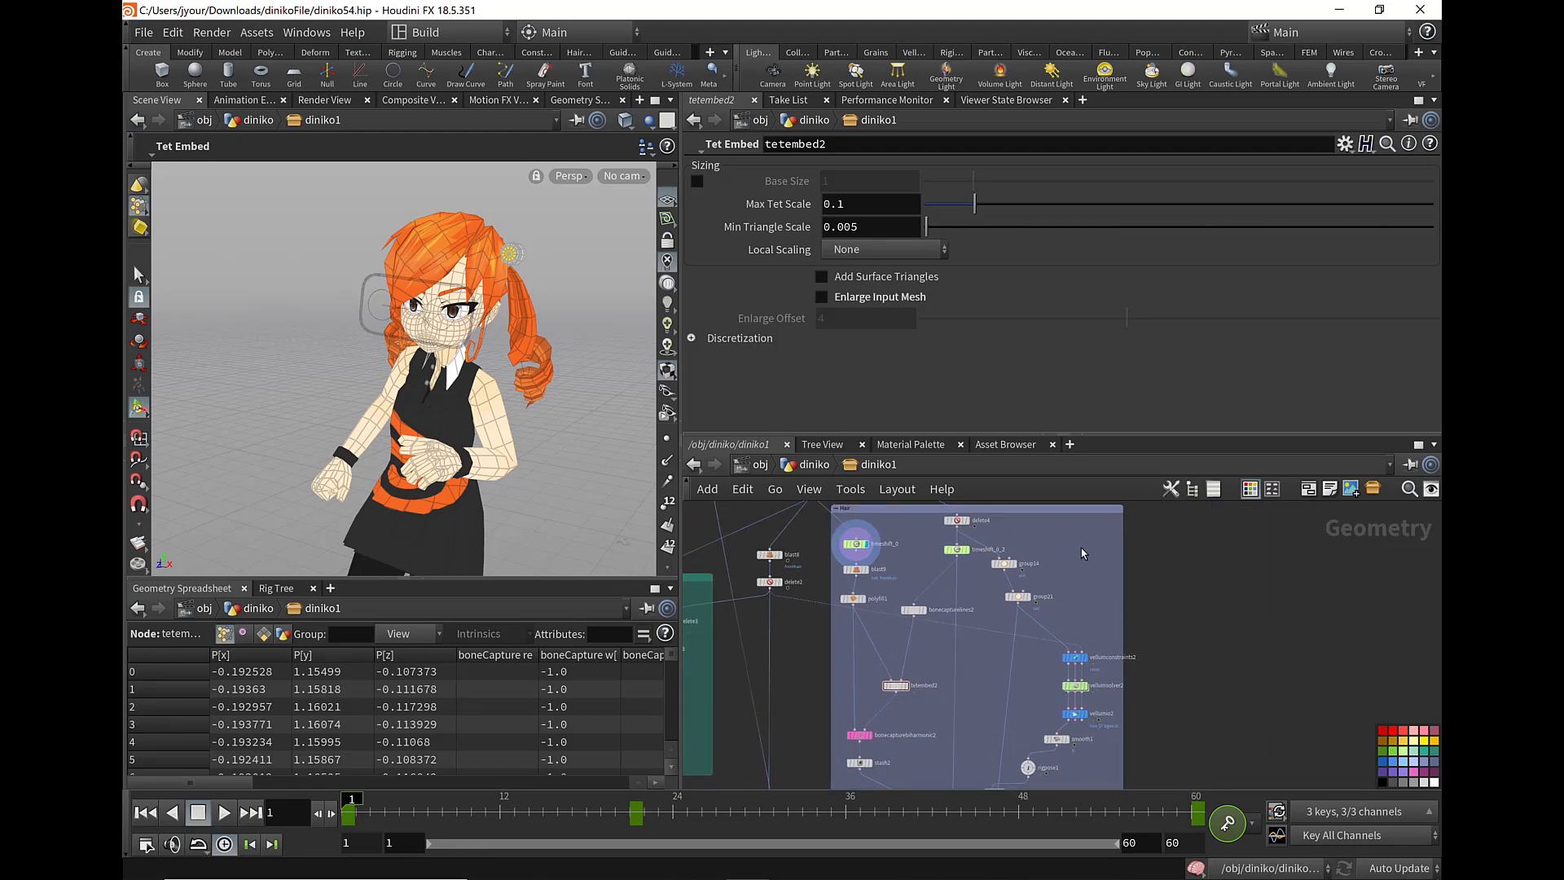
middle_click_drag(1153, 731, 1078, 627)
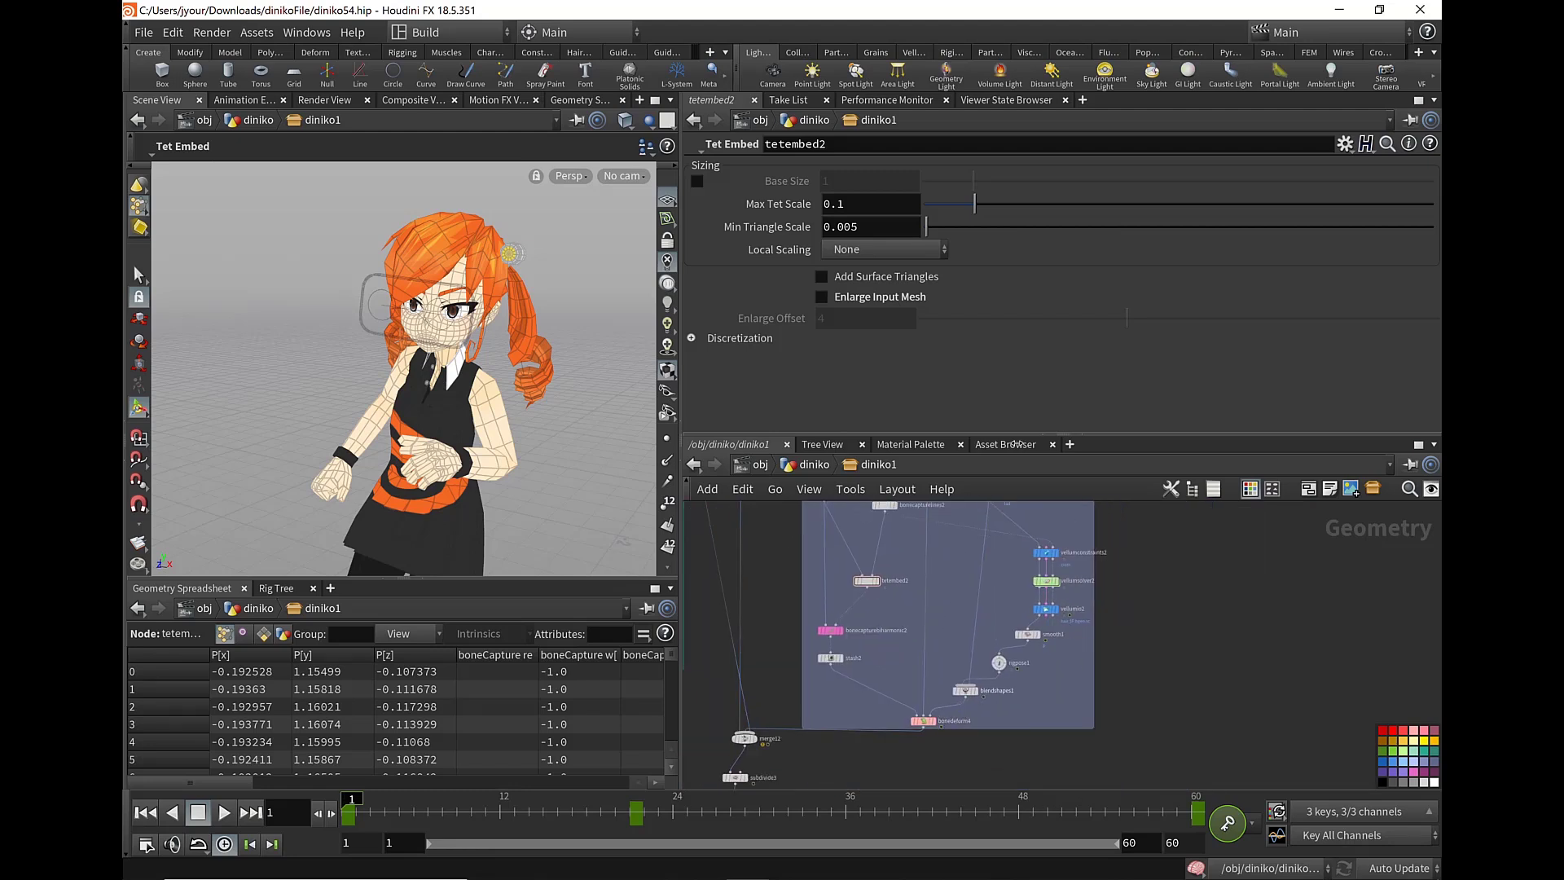
scroll(1072, 614, "up", 2)
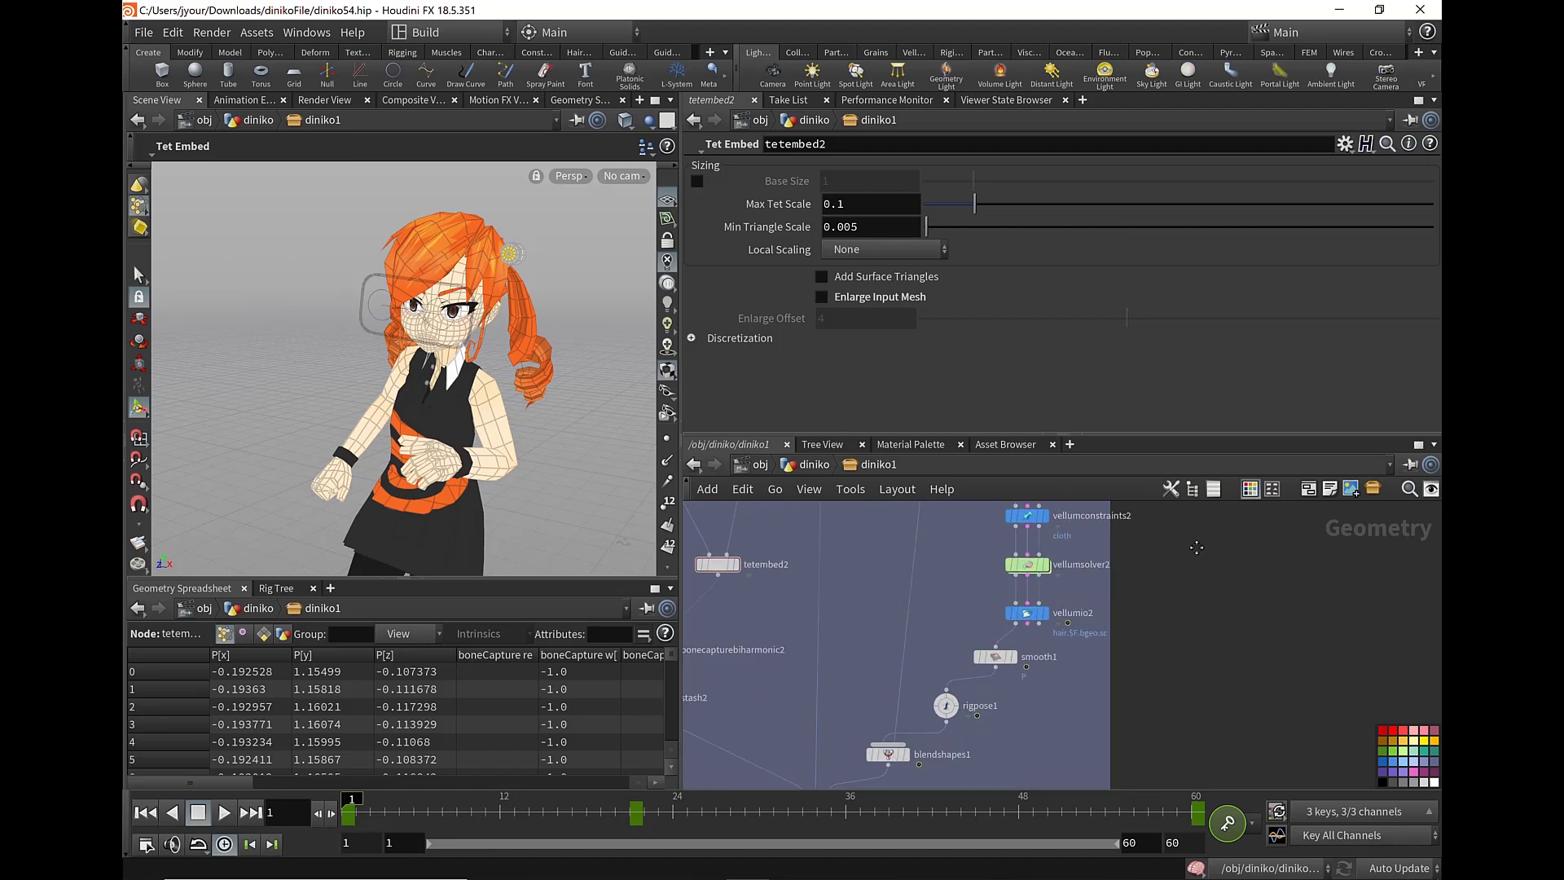
middle_click_drag(1072, 614, 1141, 681)
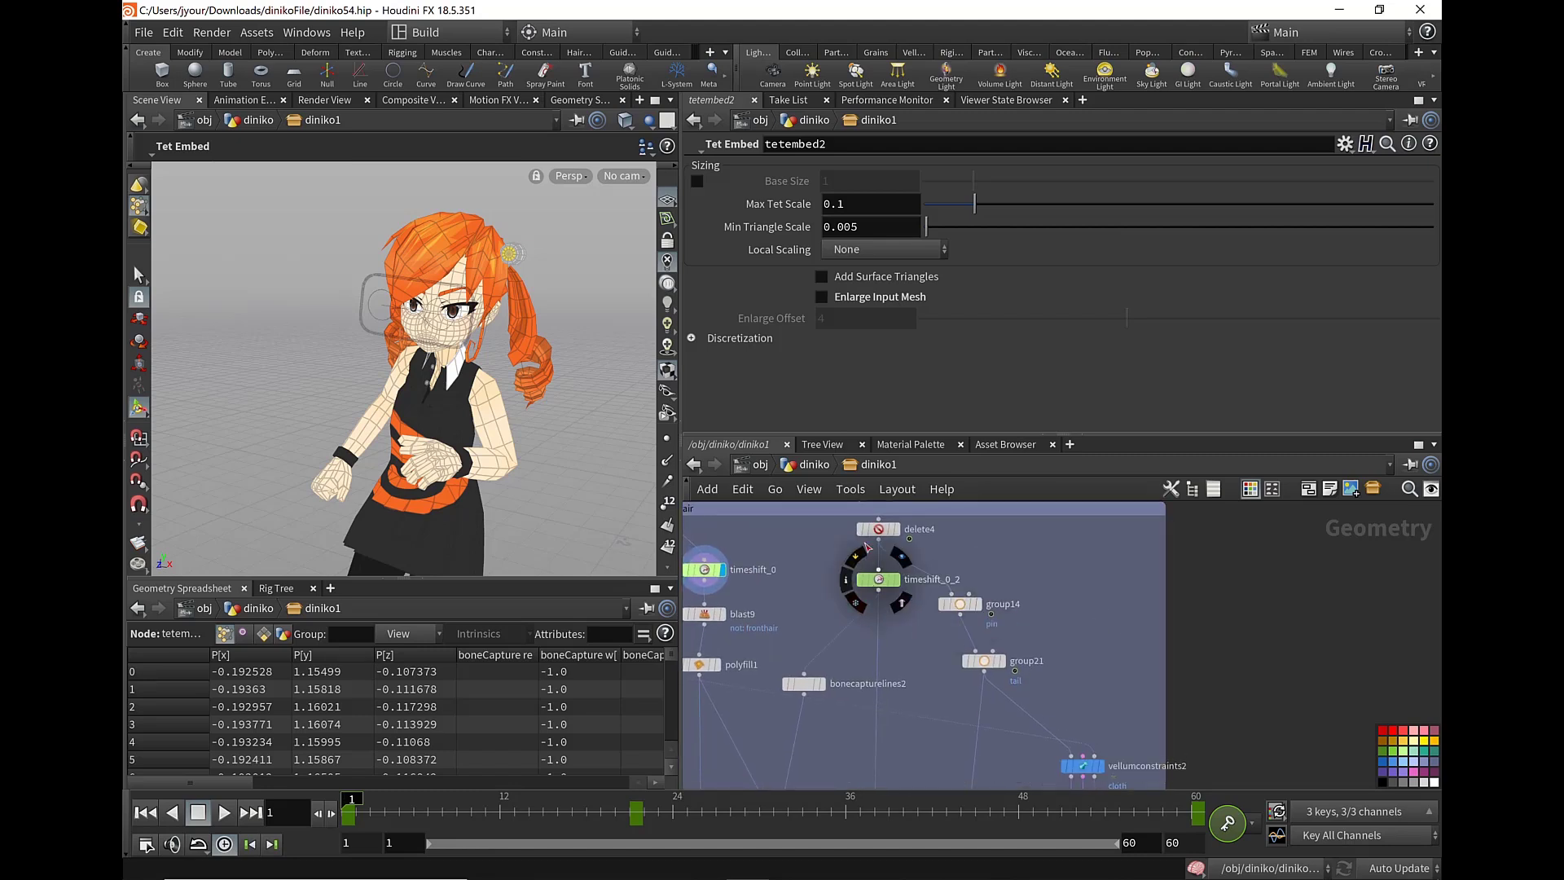
- Compare the group14 pin points and timeshift_0_2 output while scrubbing frames
left_click(977, 603)
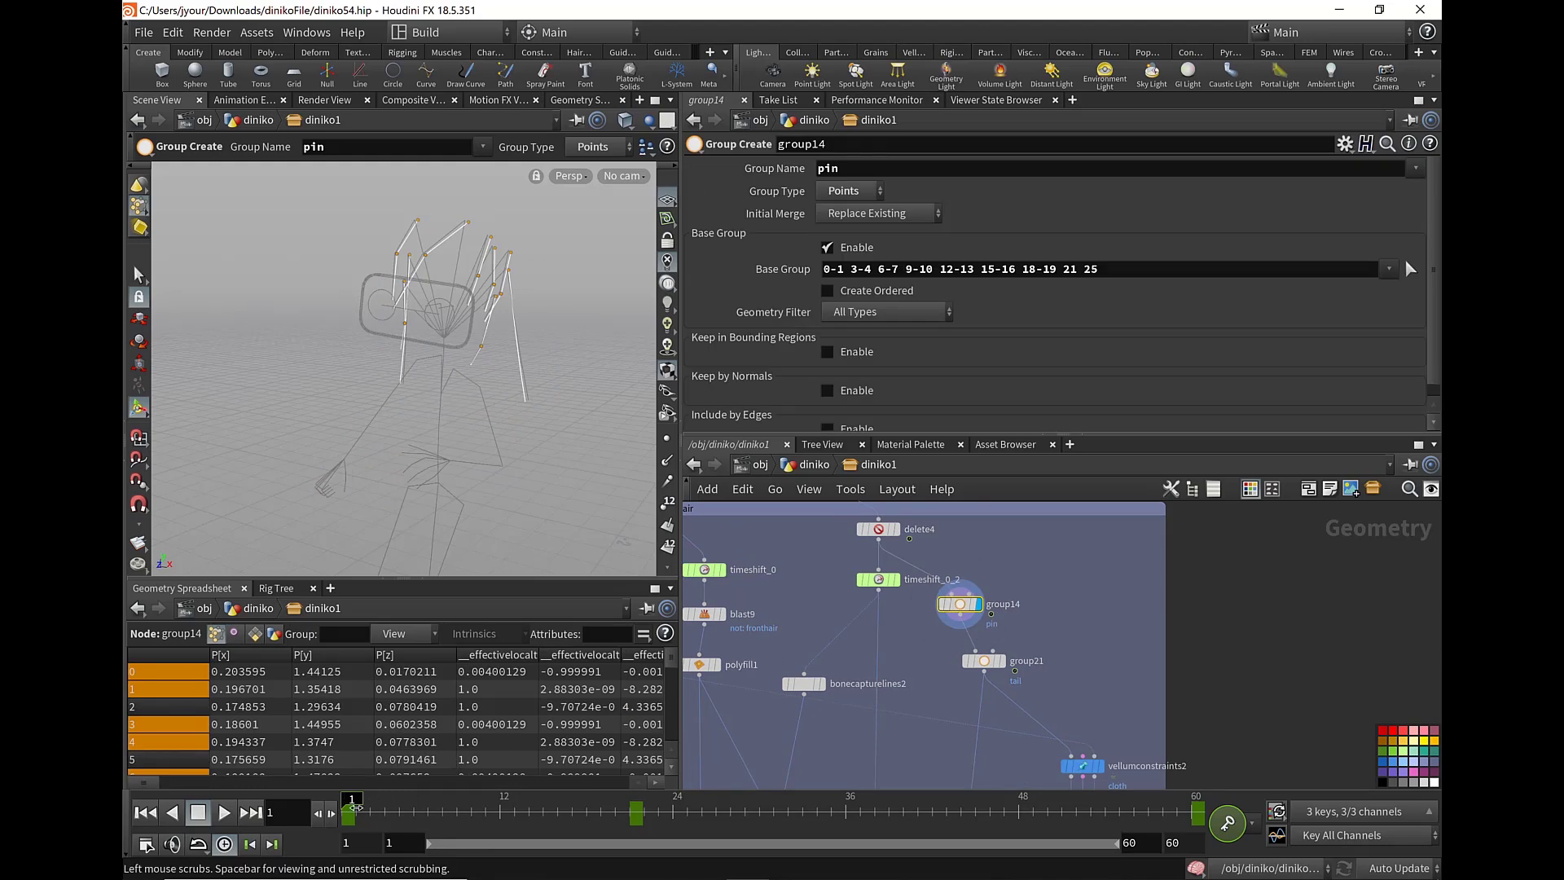
mouse_move(354, 806)
left_mouse_down()
mouse_move(542, 817)
mouse_move(350, 815)
left_mouse_up()
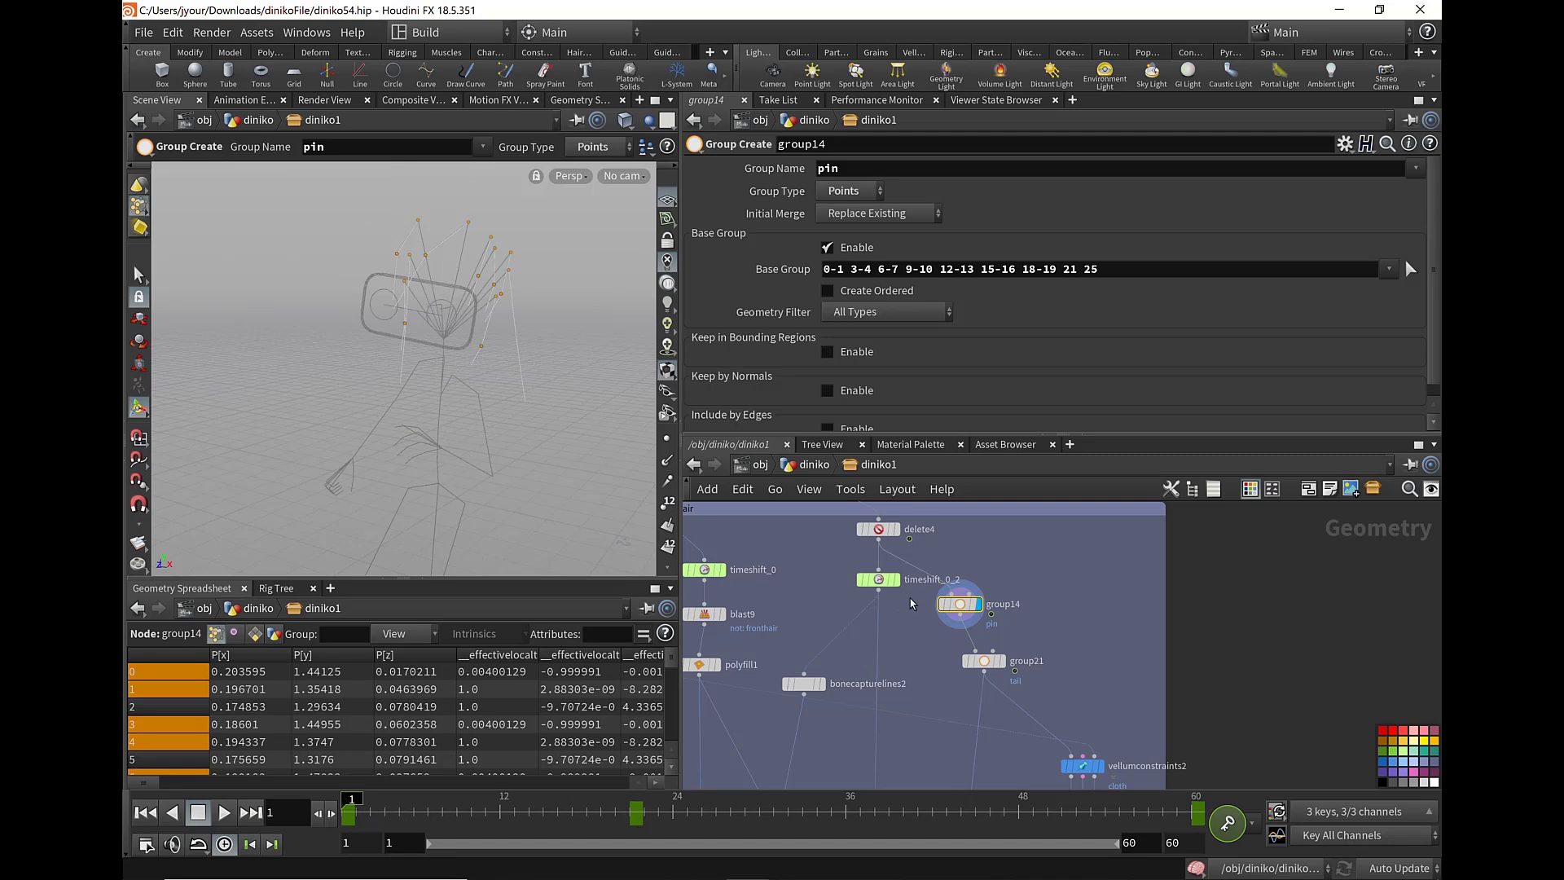
left_click(896, 579)
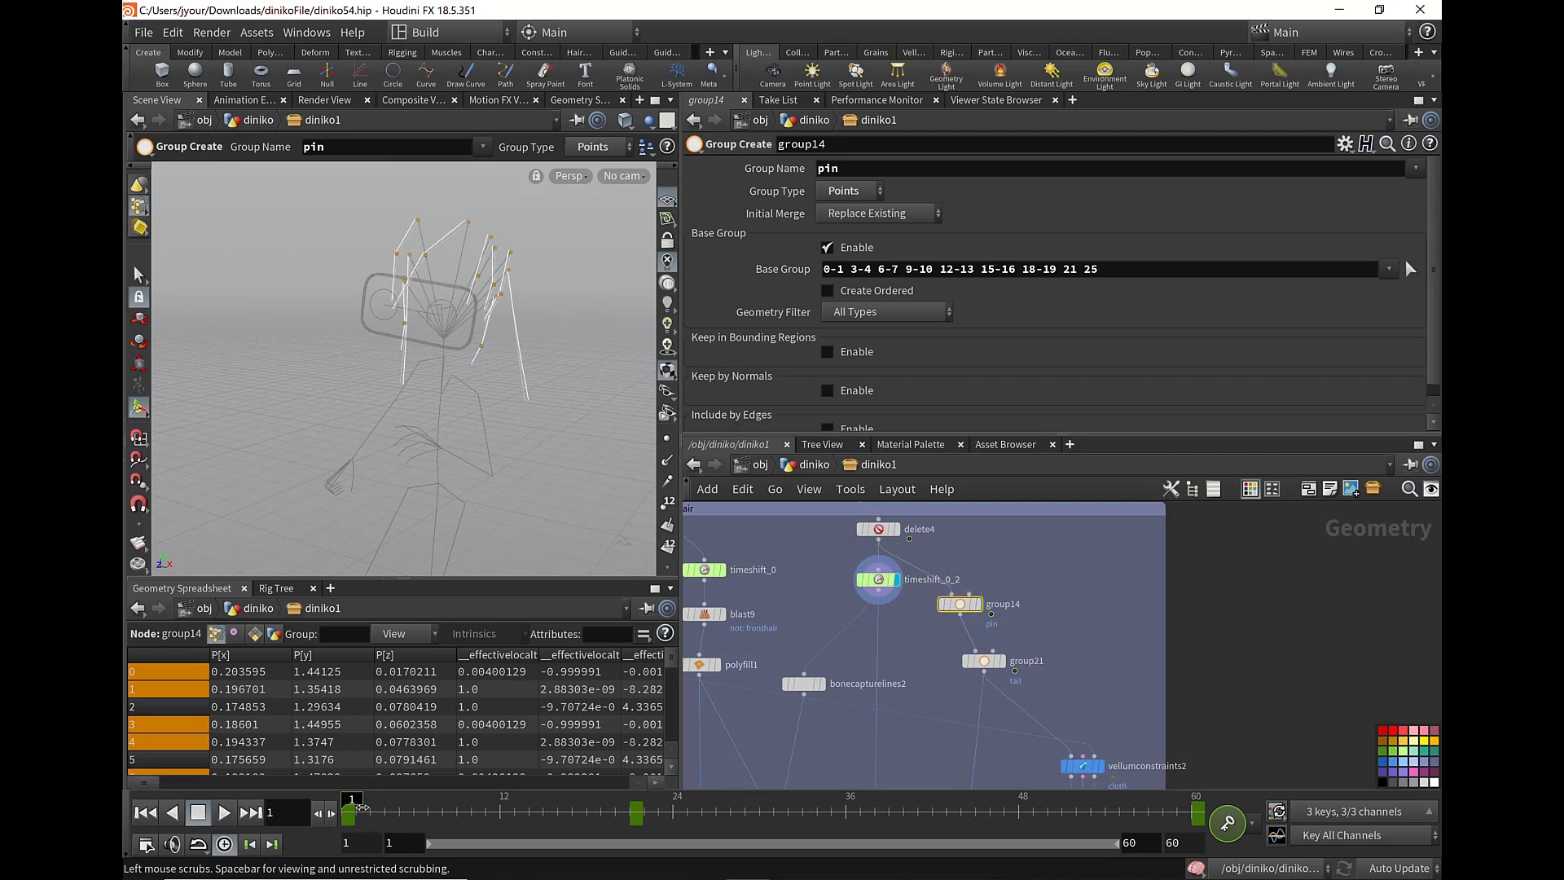
left_click_drag(361, 806, 352, 810)
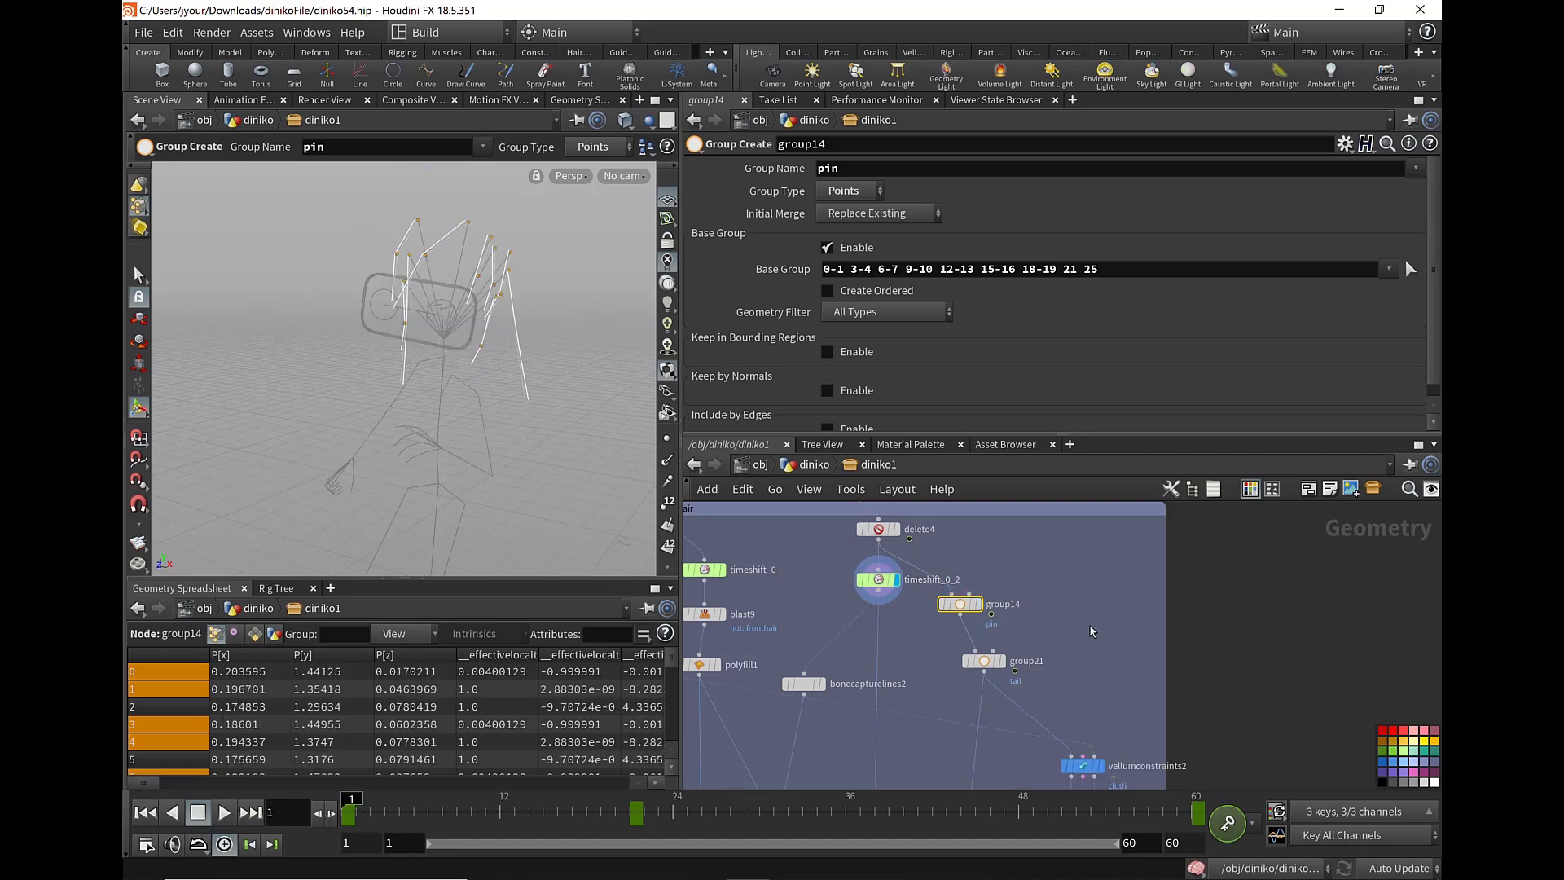
left_click(978, 604)
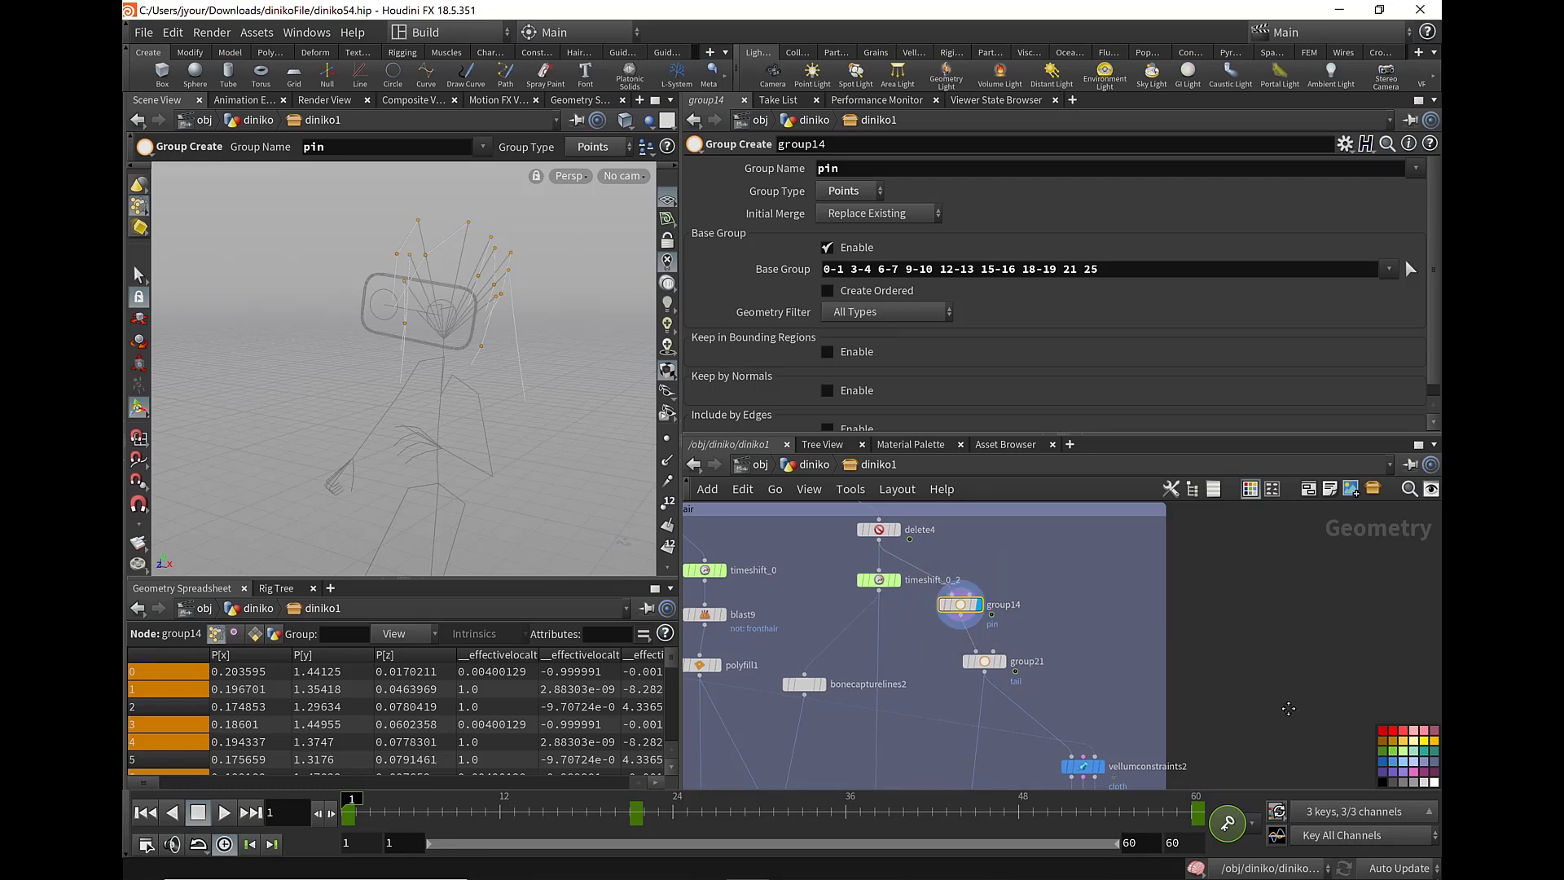
- Display the vellumio2 hair simulation, then the smooth1 curves, ending on frame 1
middle_click_drag(1283, 707, 1257, 503)
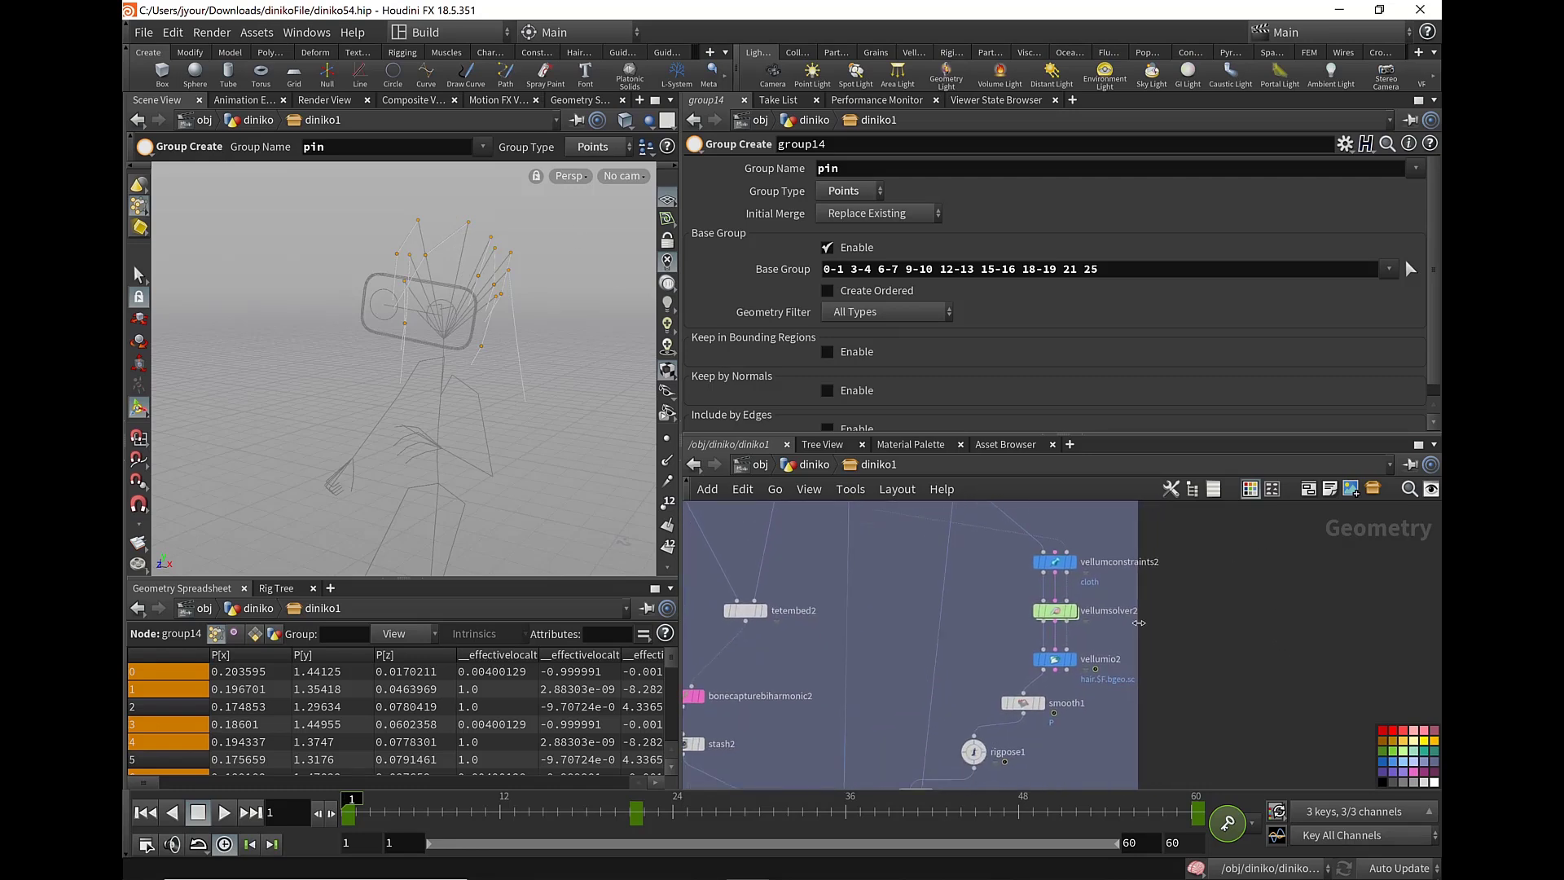
left_click(1071, 661)
left_click_drag(350, 813, 592, 841)
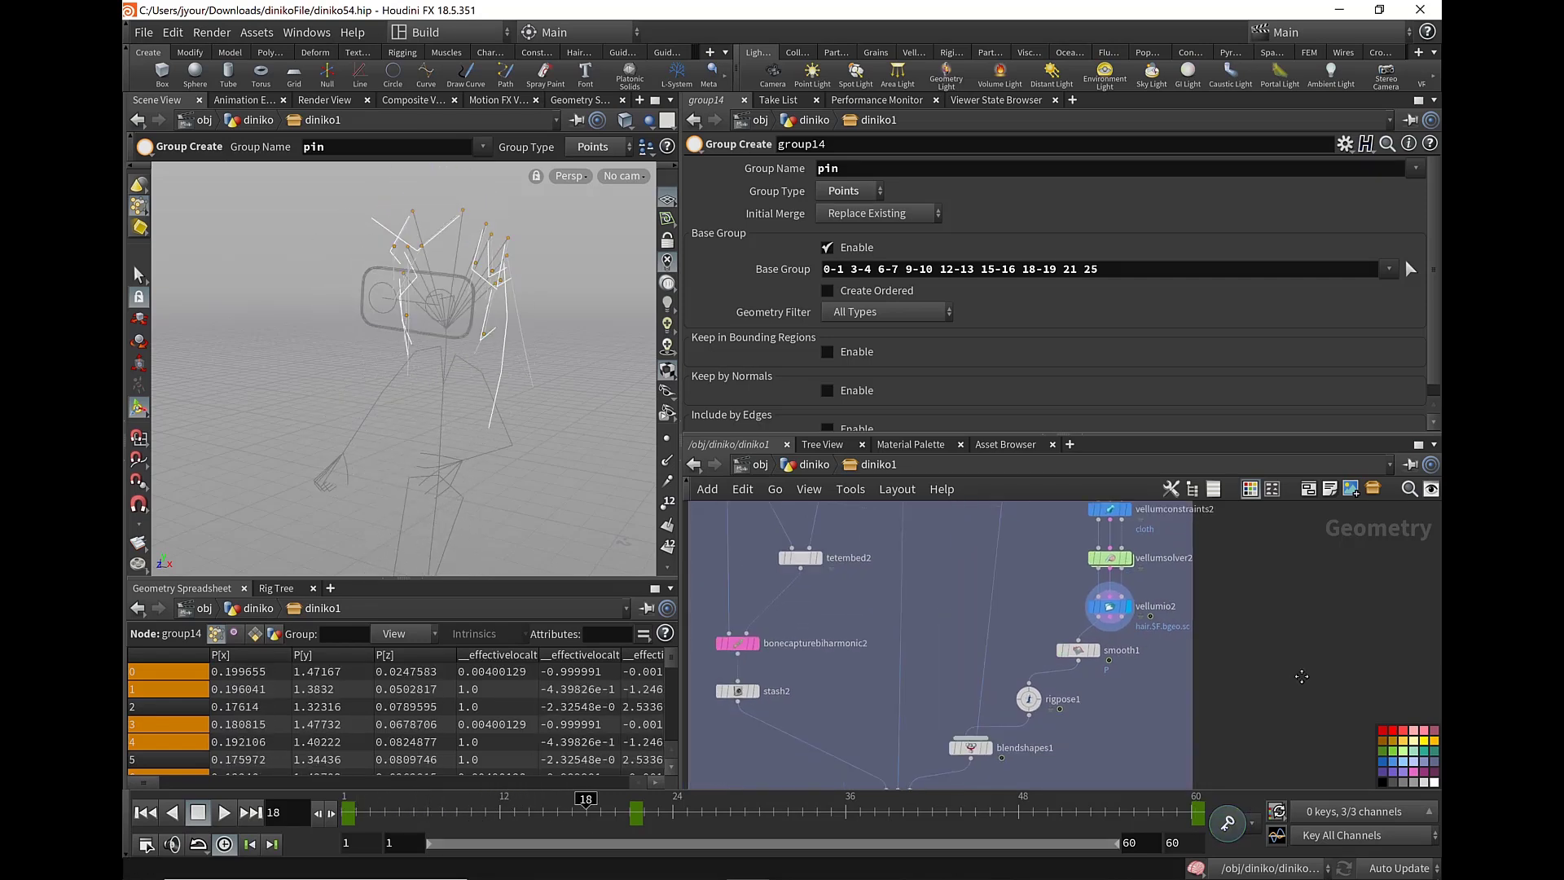
middle_click_drag(1047, 713, 1128, 643)
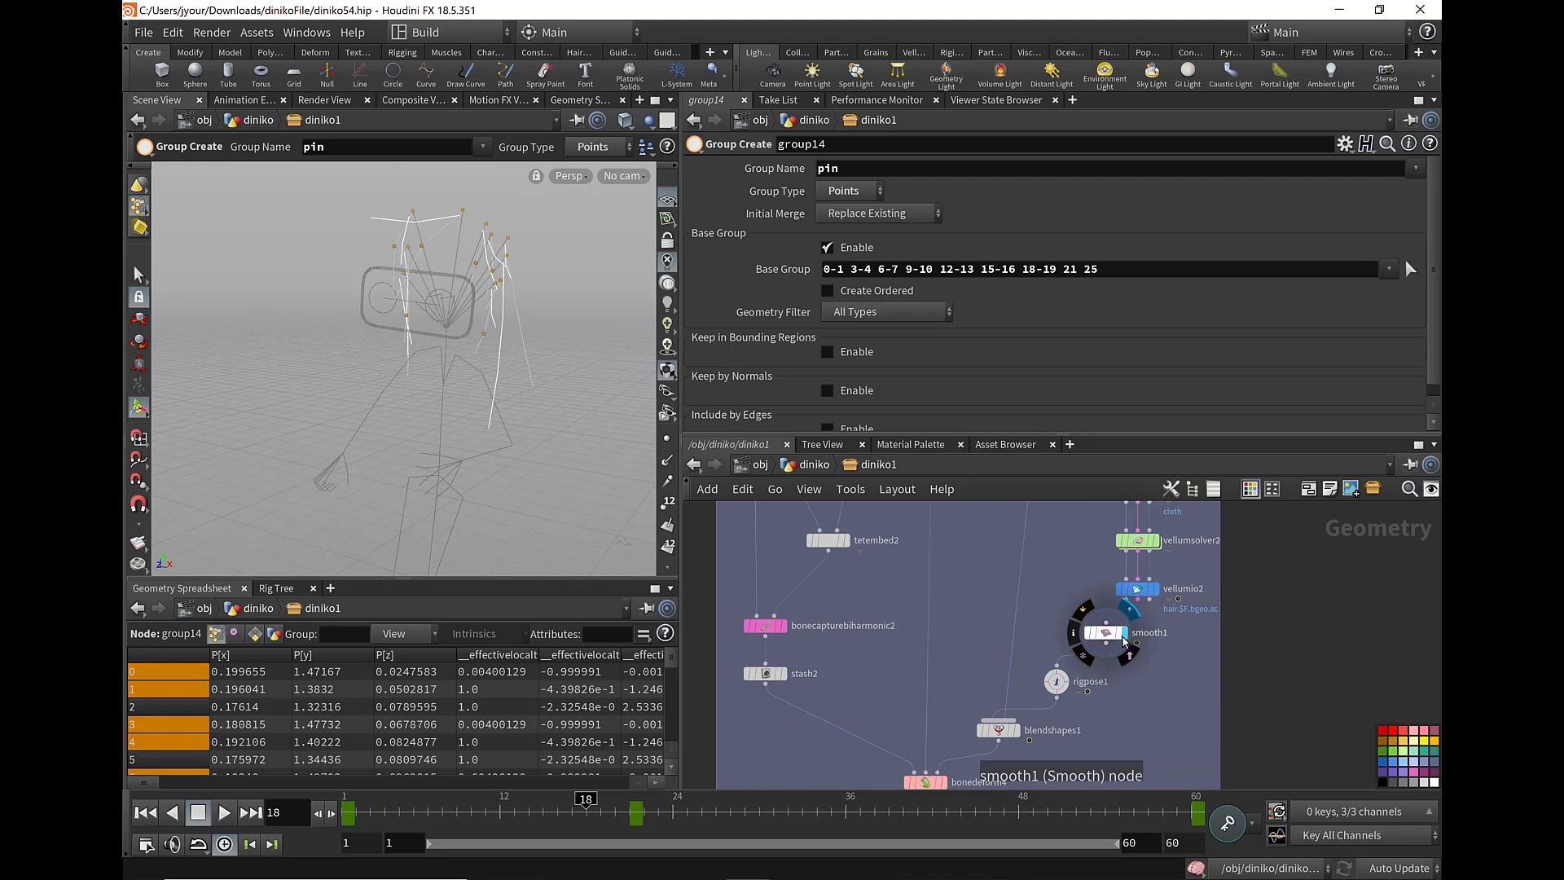
left_click(1124, 634)
left_click_drag(543, 809, 348, 810)
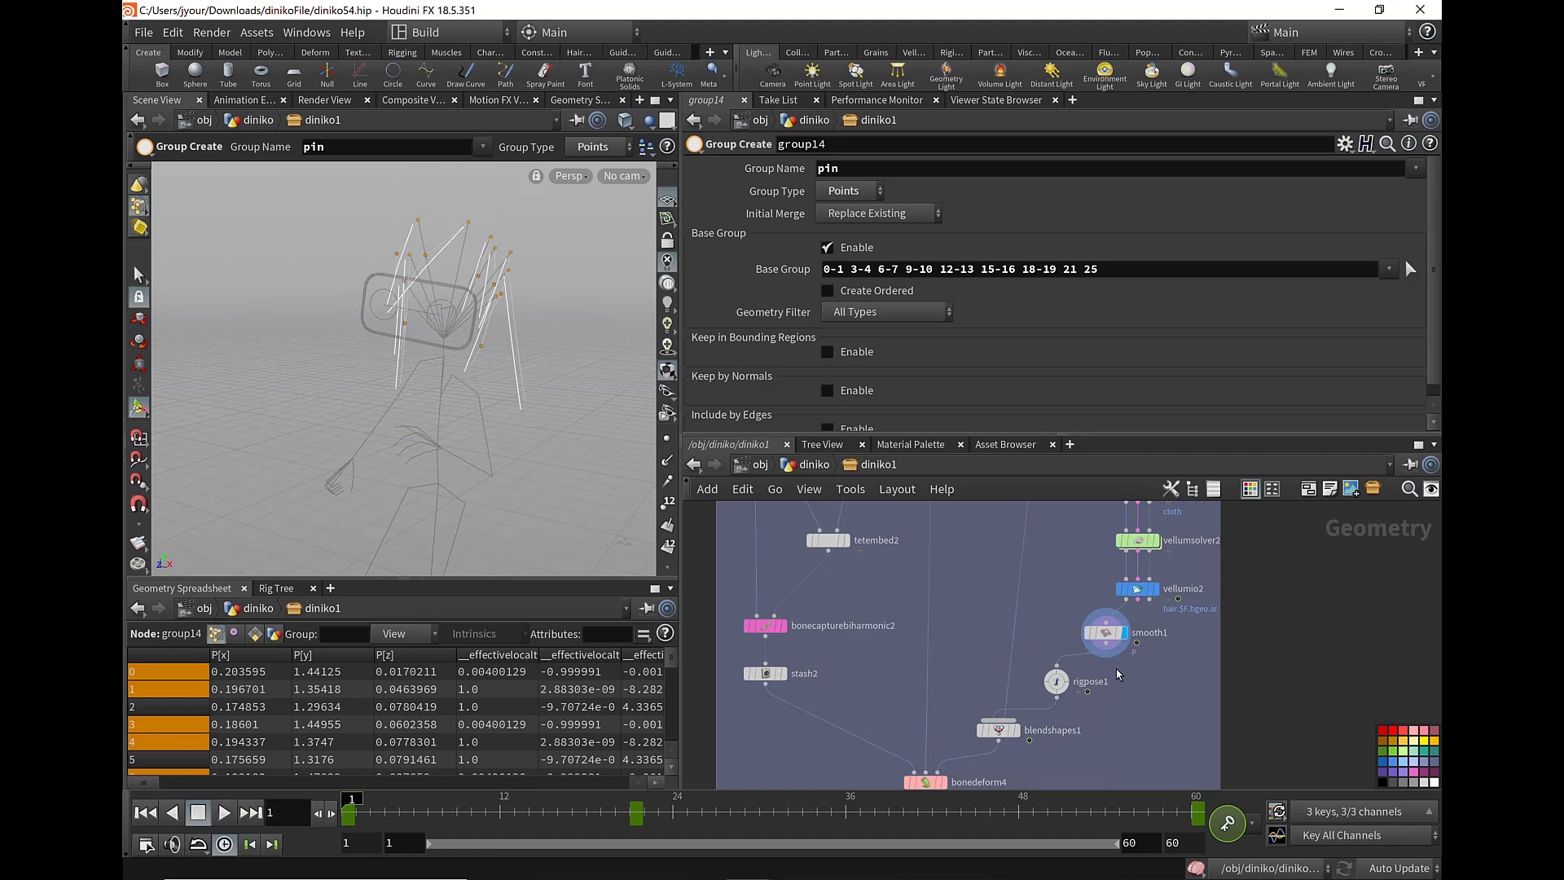
- Display blendshapes1, then bonedeform4's skinned hair, and play the hair animation
left_click(1015, 730)
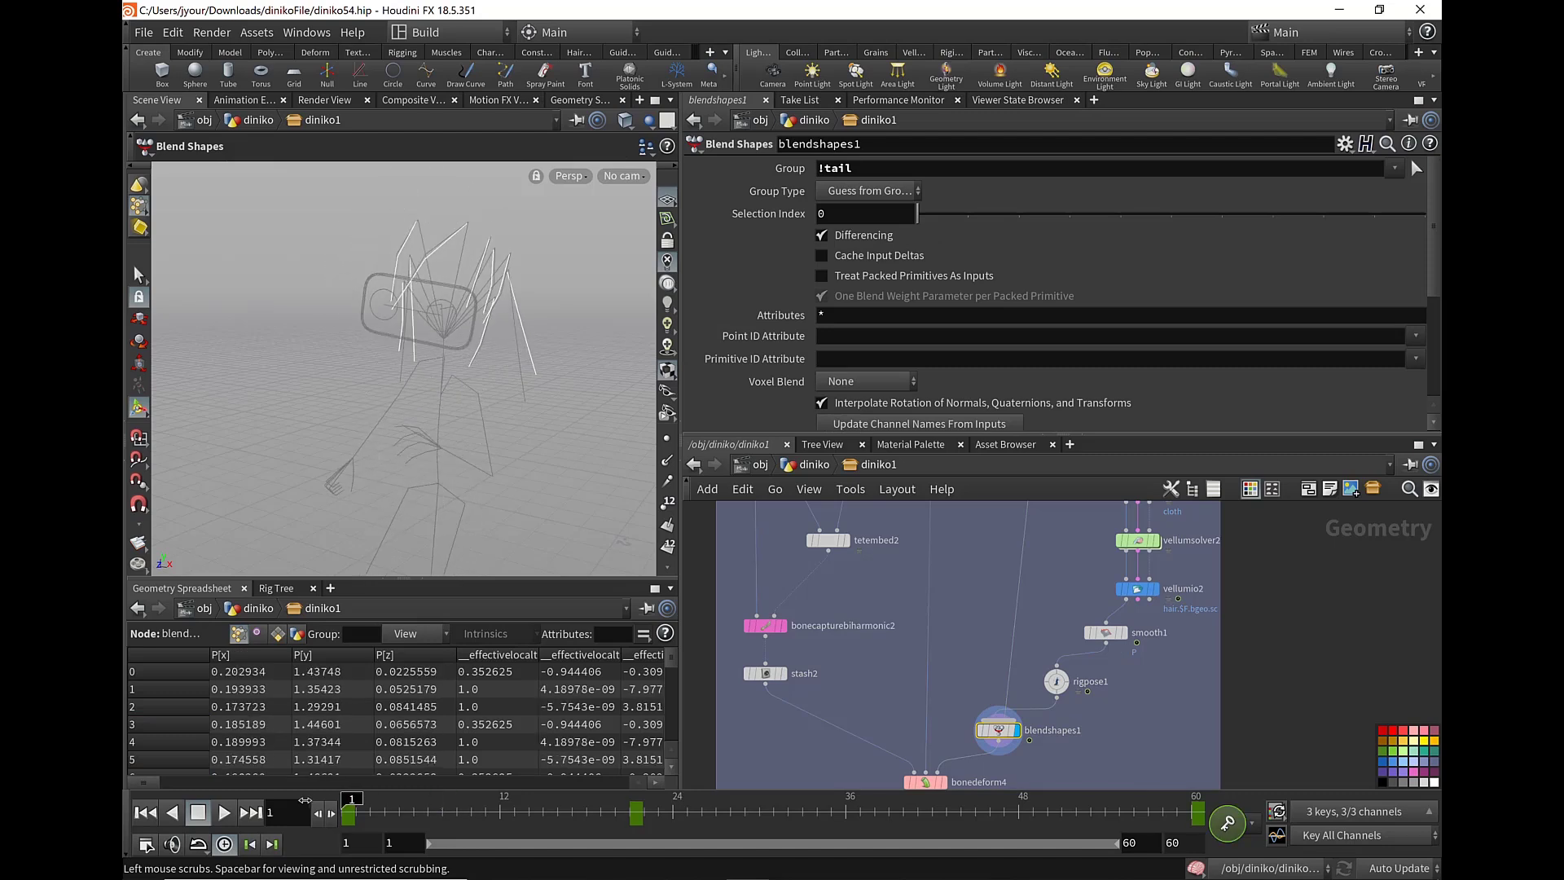
key("Up")
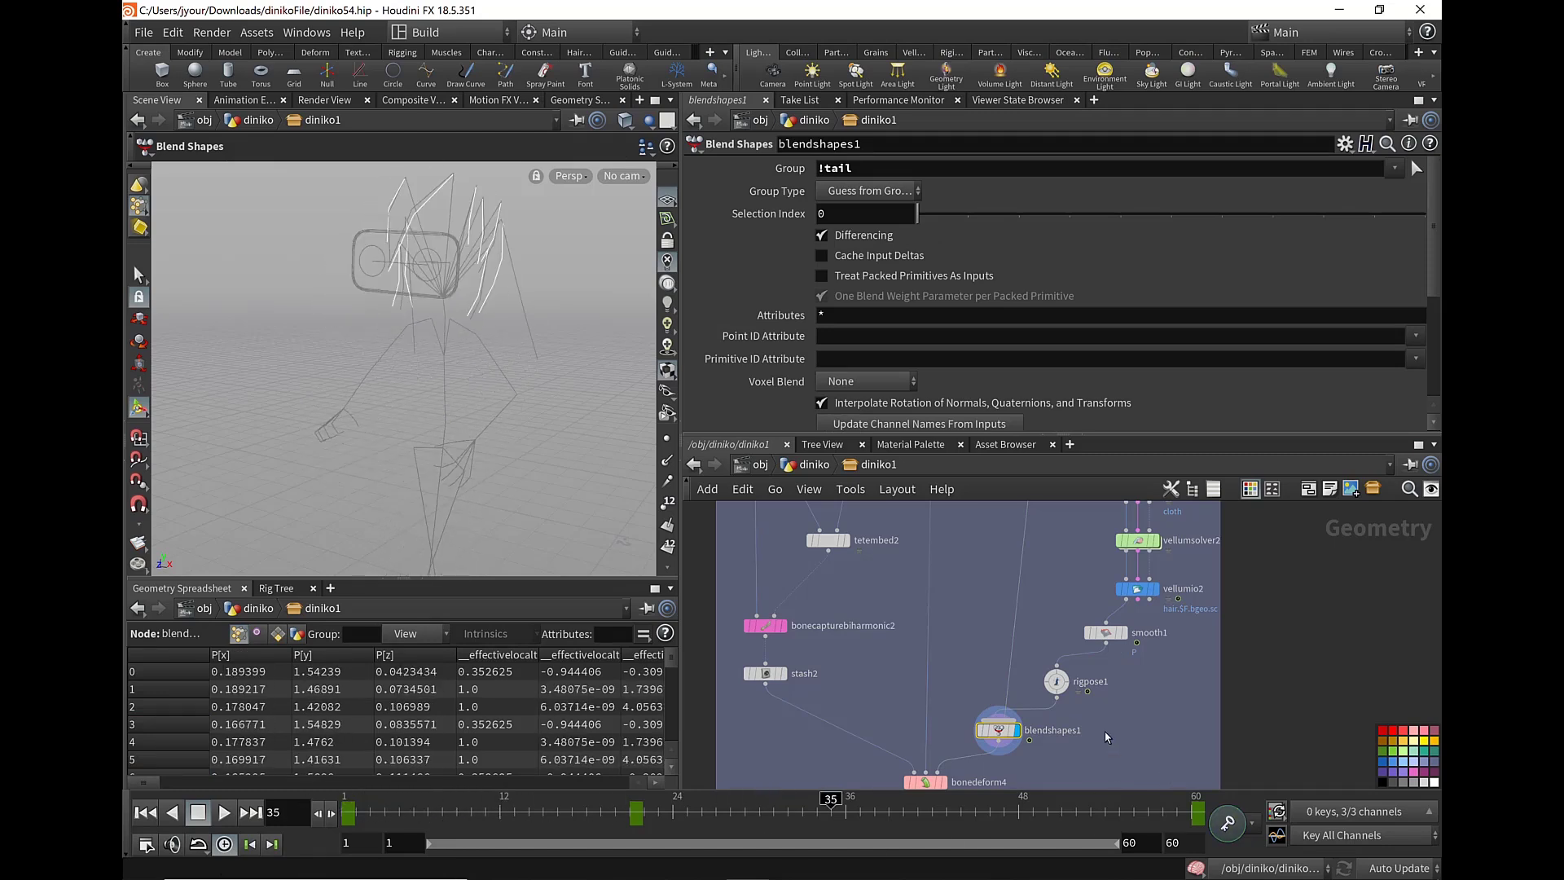
middle_click_drag(1104, 731, 1254, 607)
left_click(1101, 656)
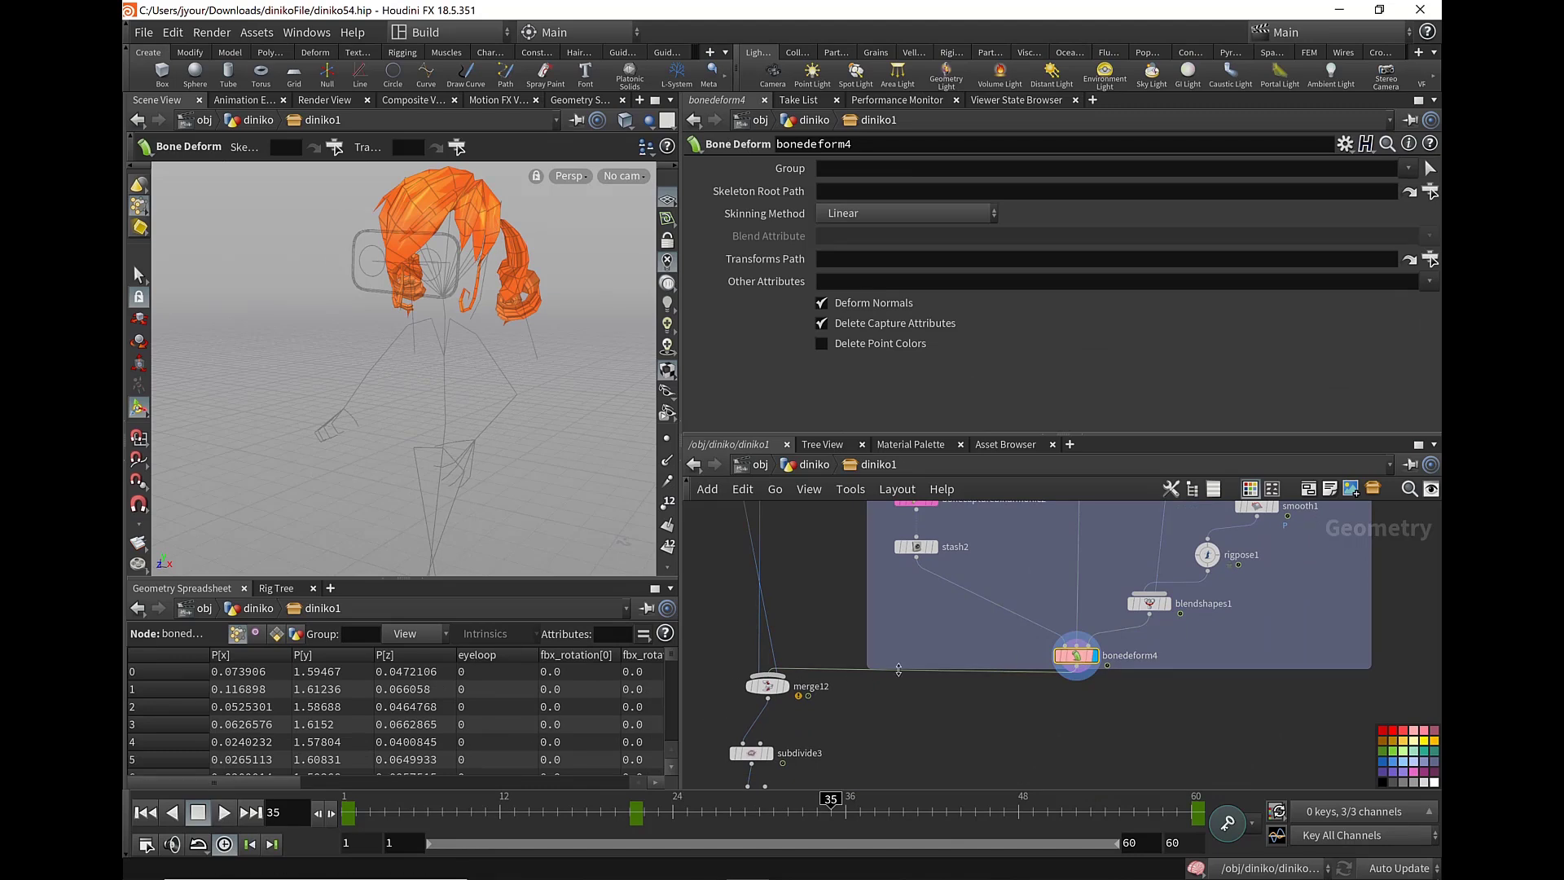
scroll(978, 652, "down", 3)
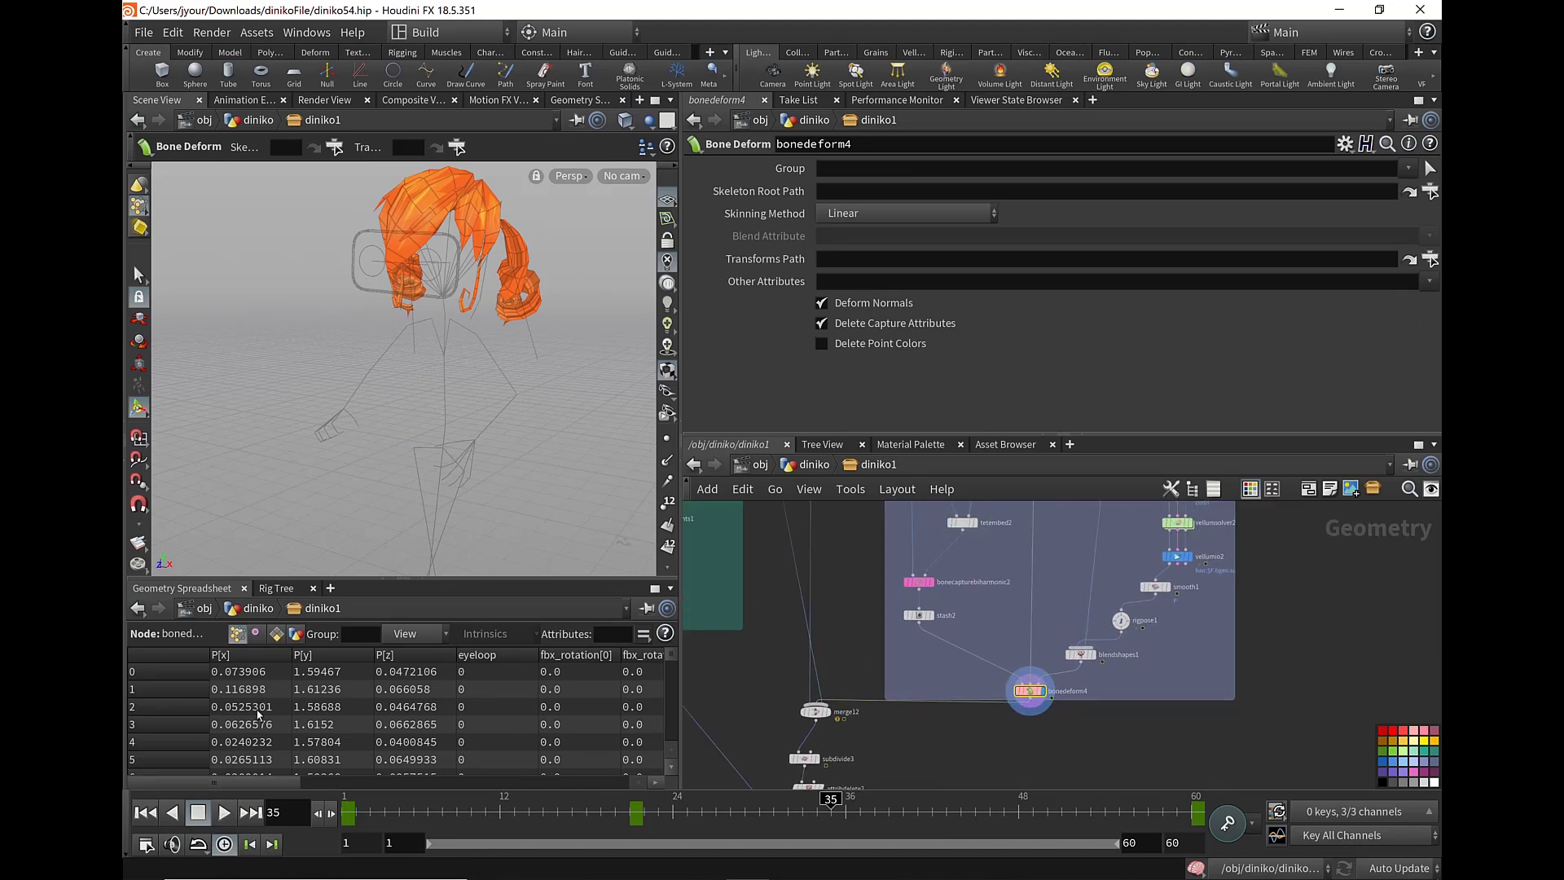
left_click(225, 812)
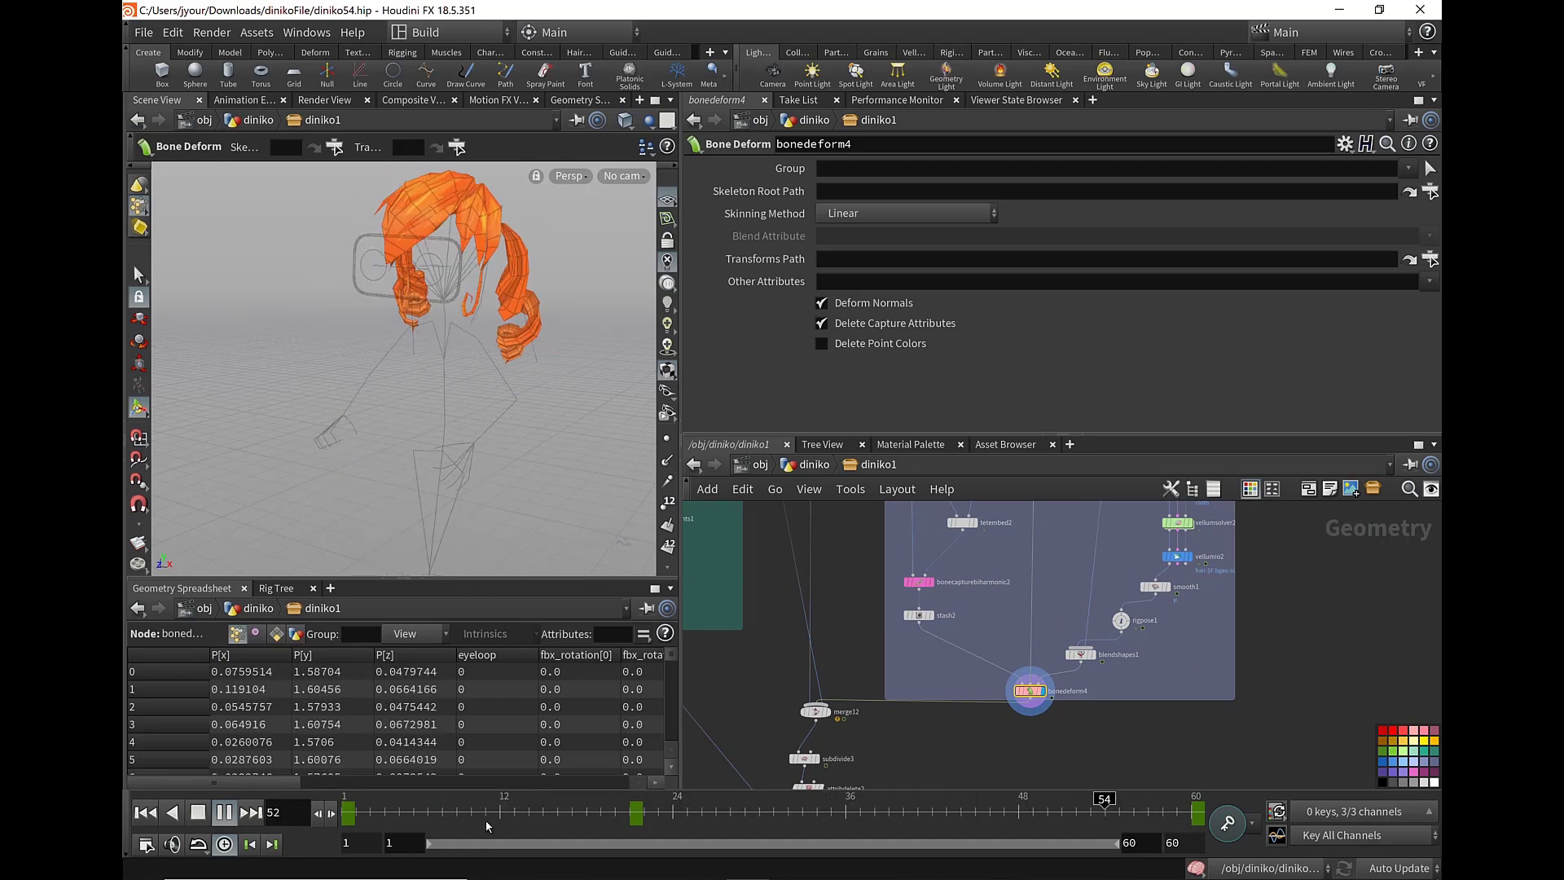
scroll(912, 652, "down", 3)
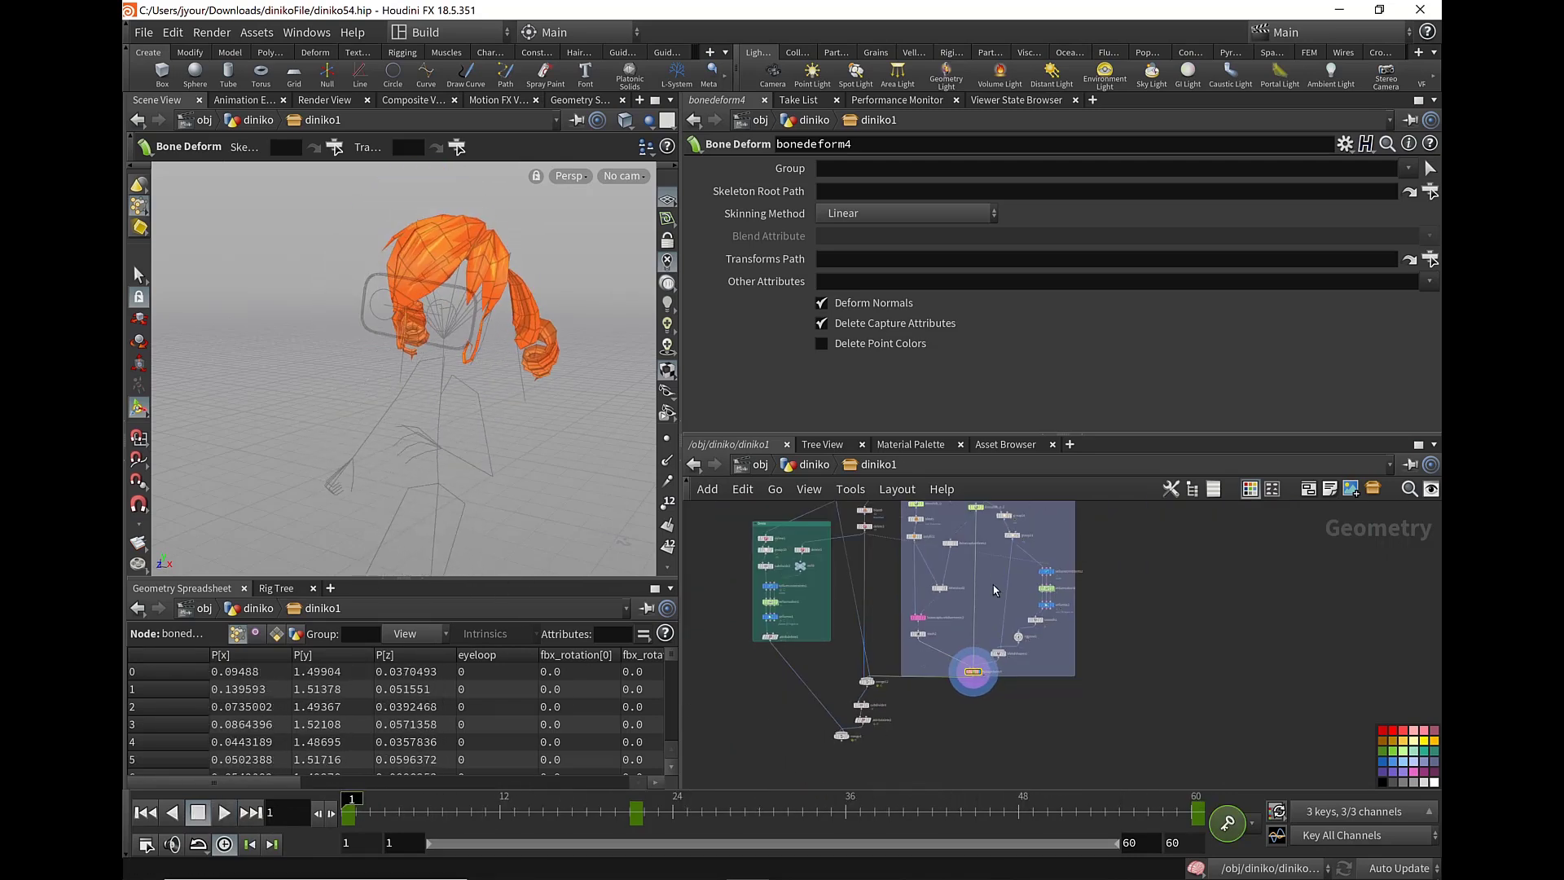
scroll(937, 722, "up", 3)
scroll(936, 721, "up", 3)
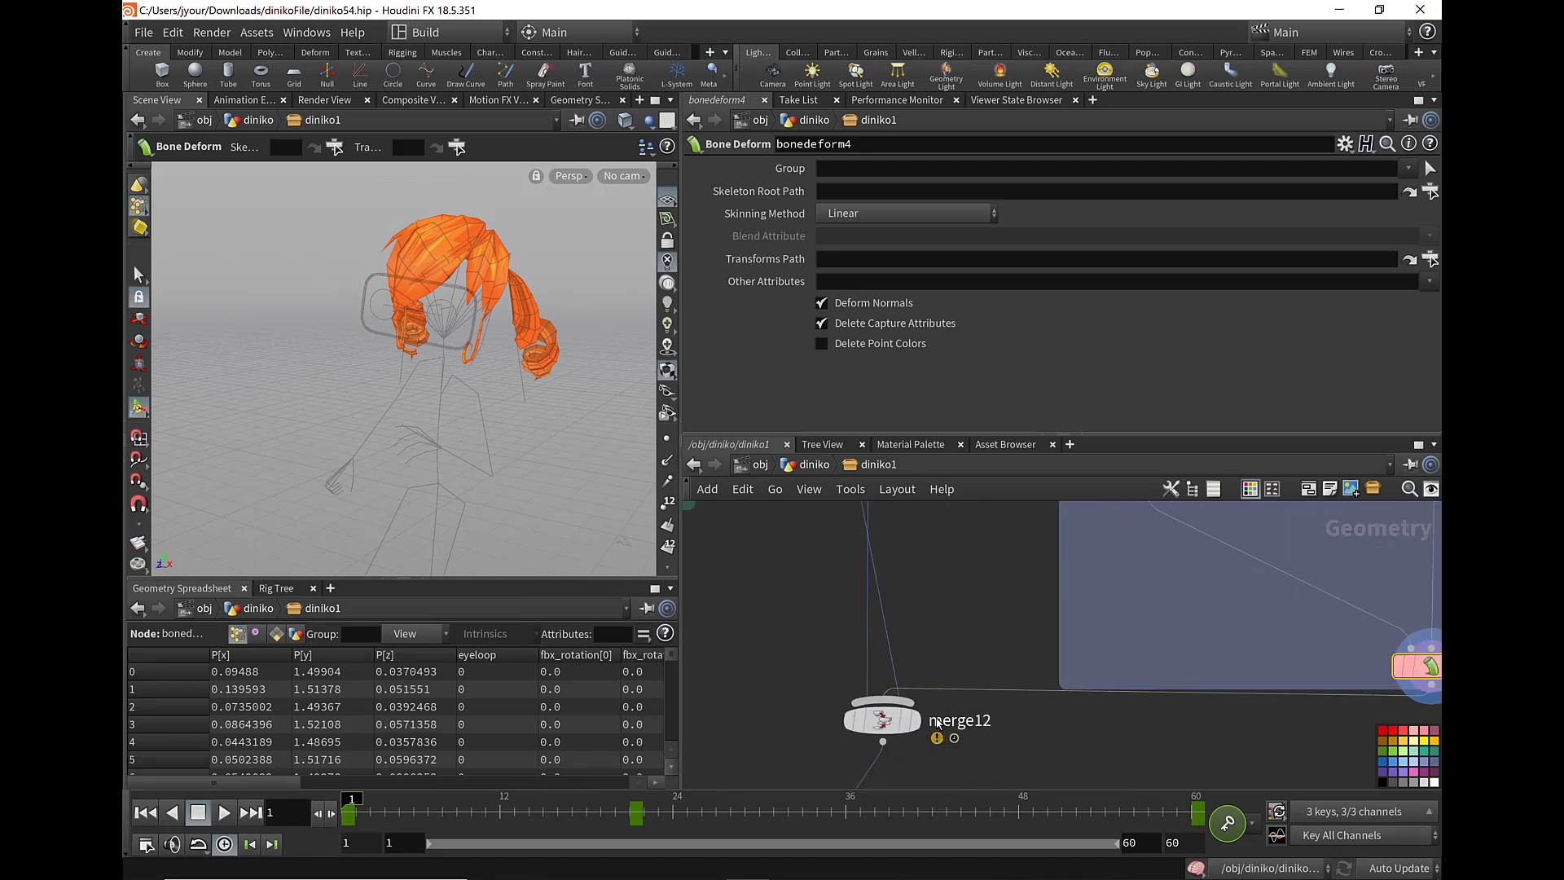
- Set the display flag on merge1 to show the full character
left_click(921, 725)
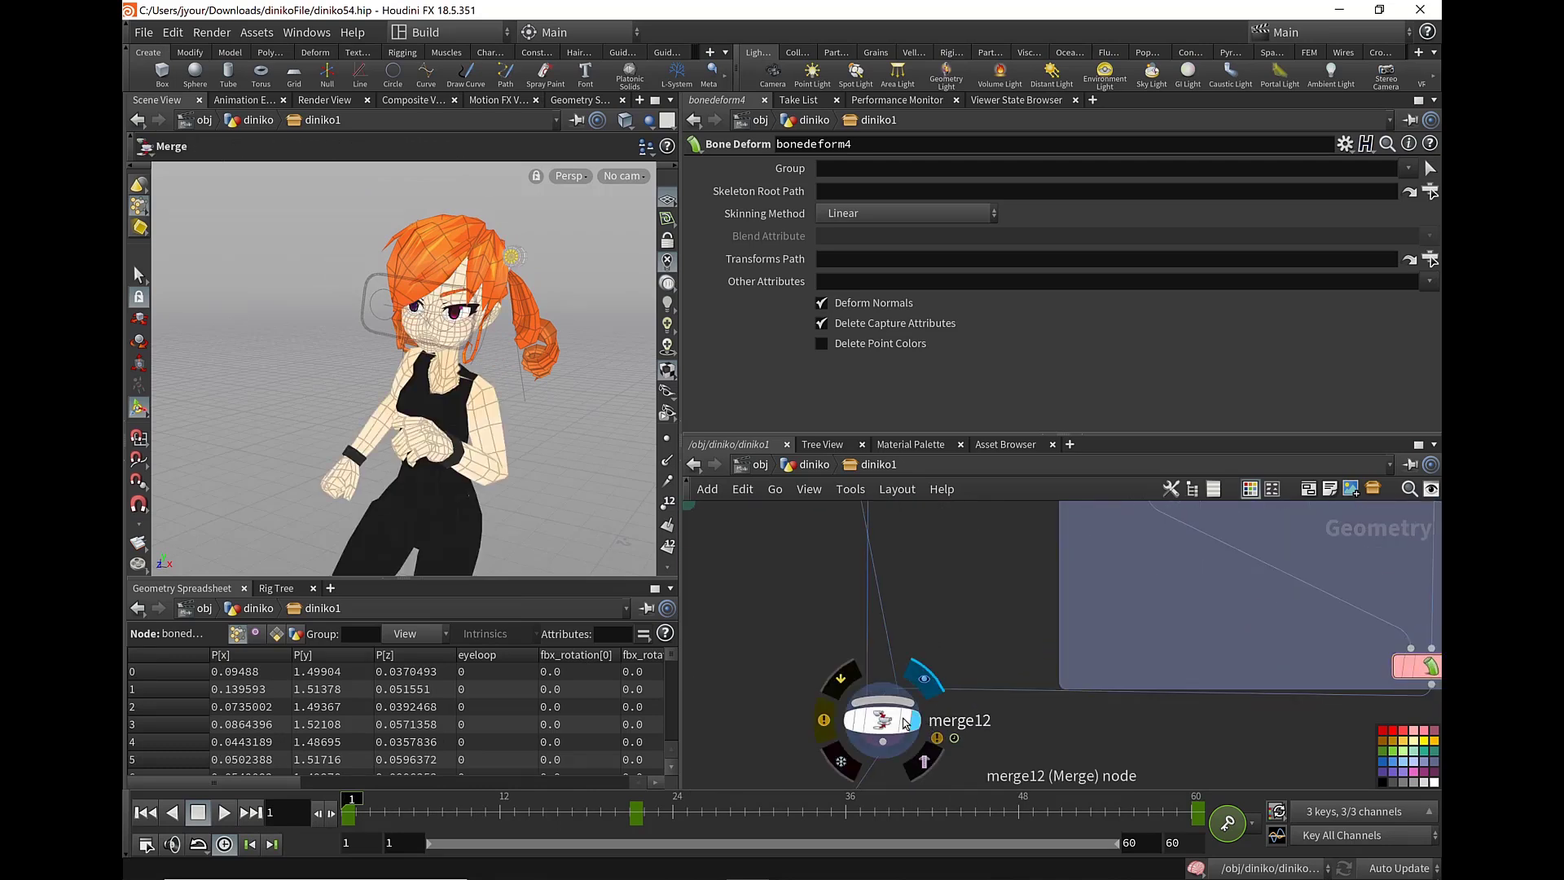
scroll(978, 725, "down", 3)
middle_click_drag(990, 725, 1044, 560)
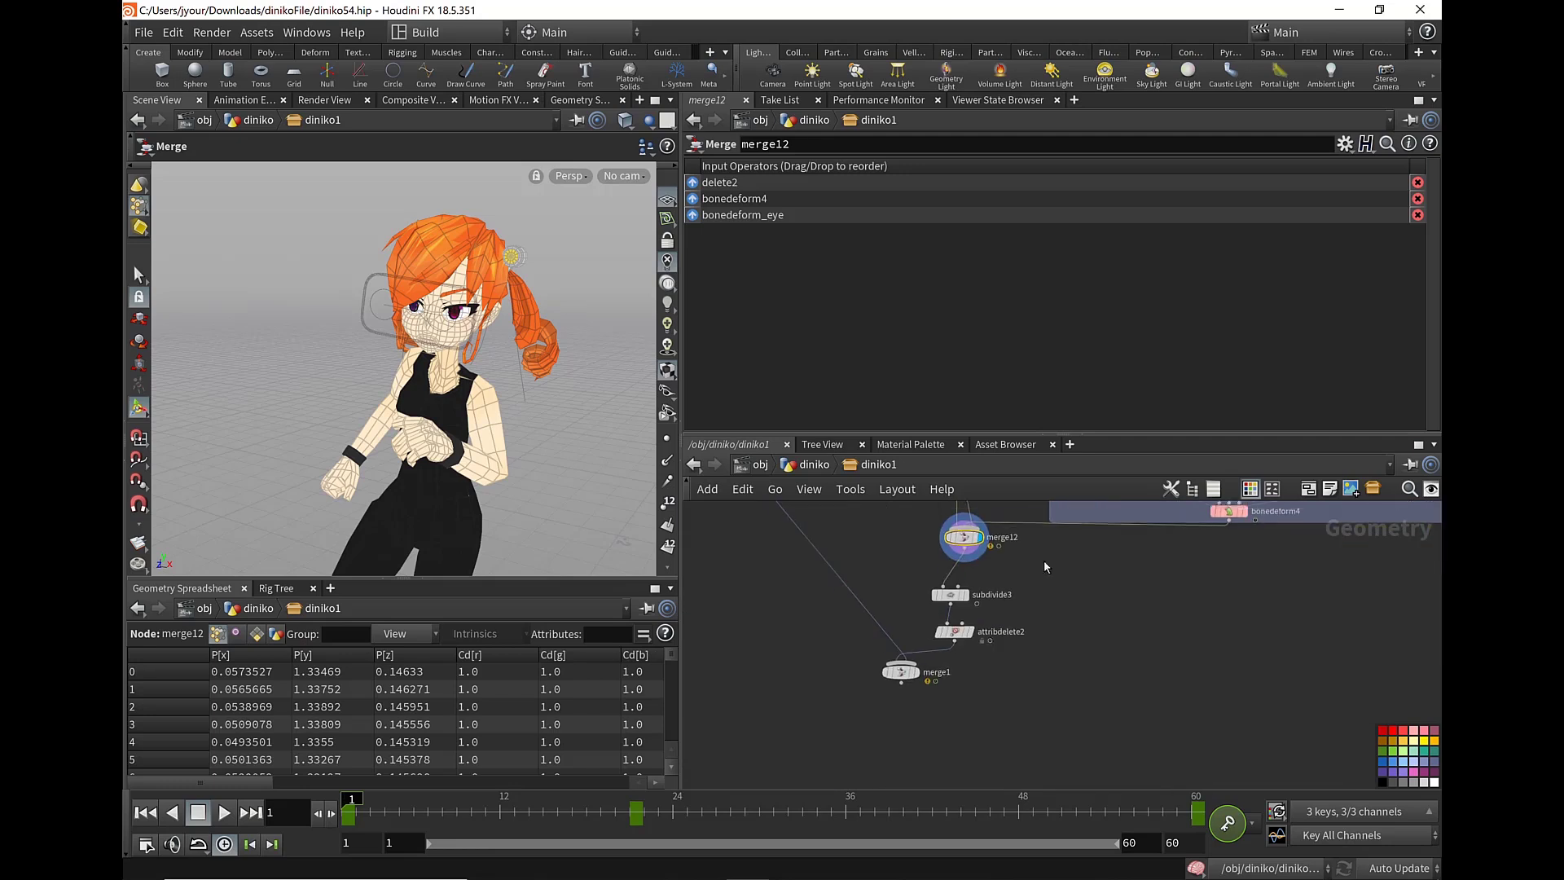
left_click(919, 675)
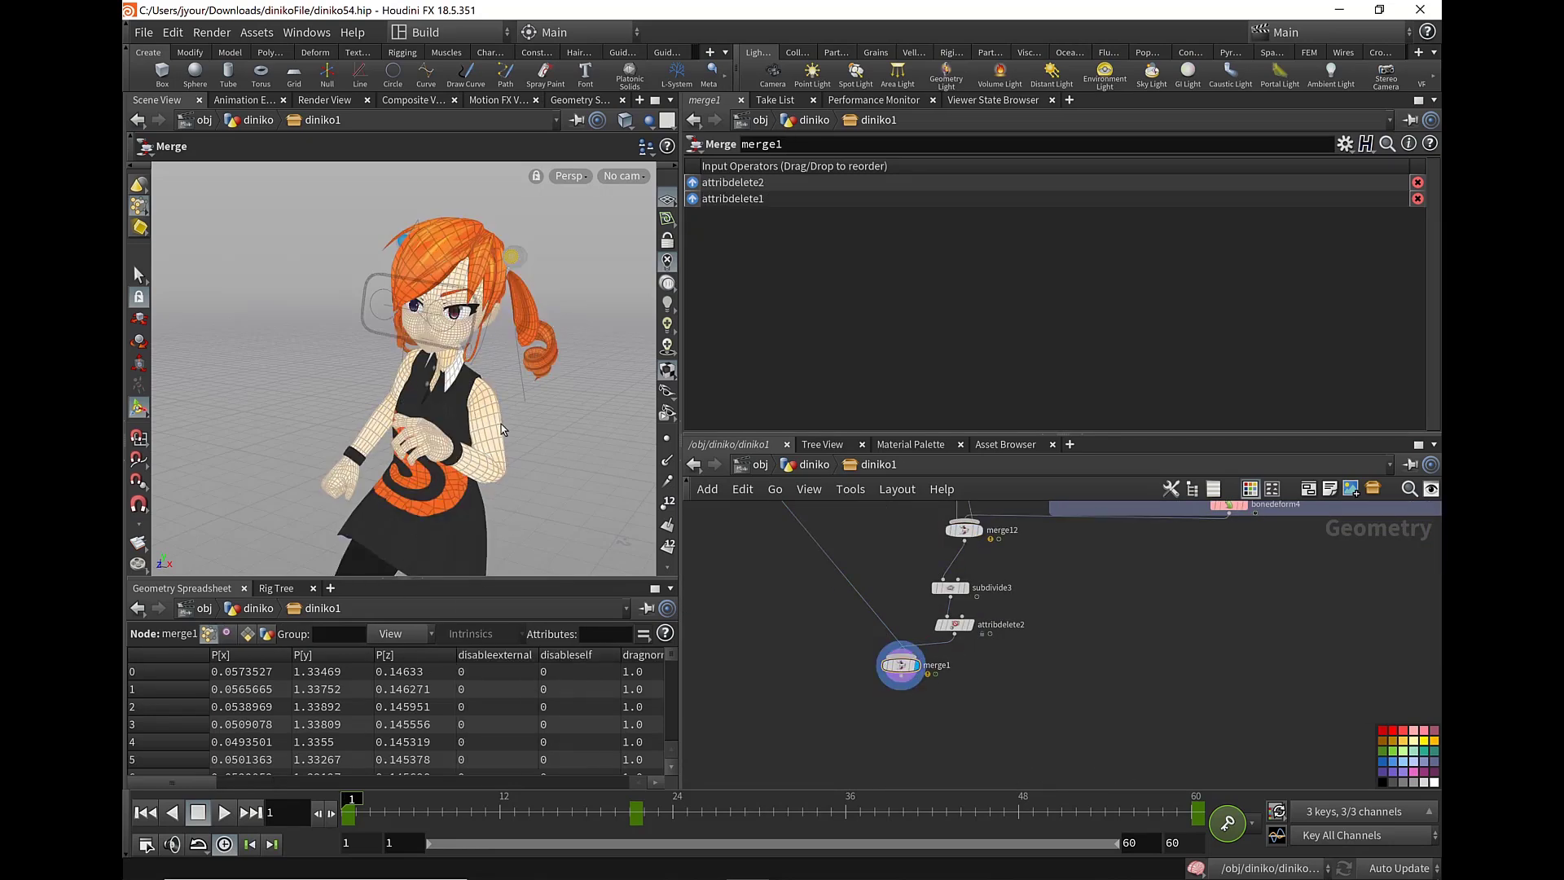
- Orbit and home the viewport, then play Diniko's run cycle
key("Escape")
left_click_drag(501, 424, 480, 355)
key("h")
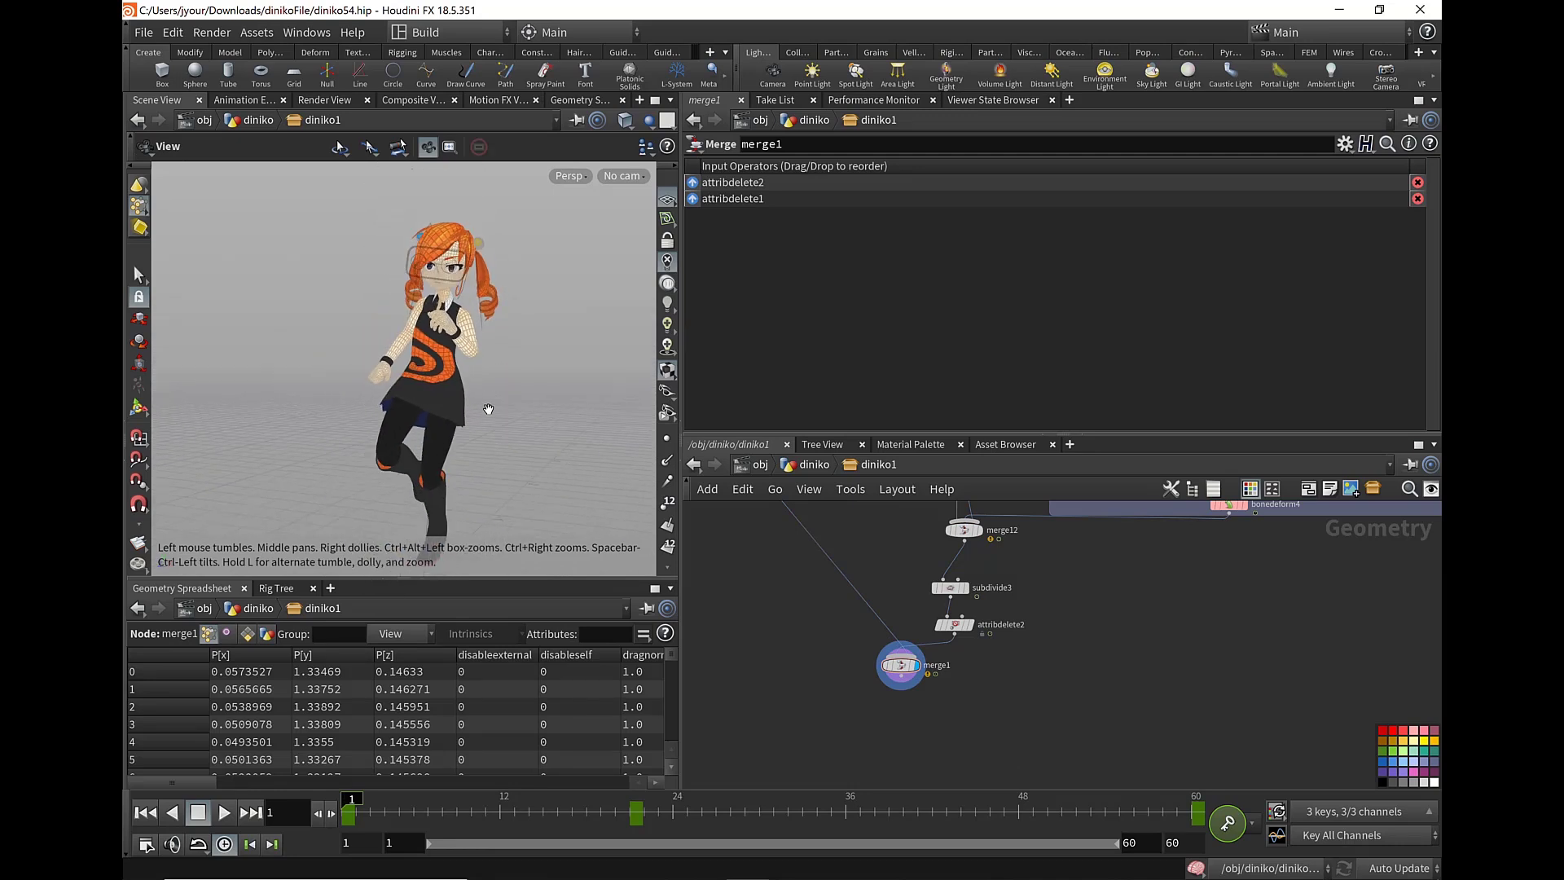
key("Return")
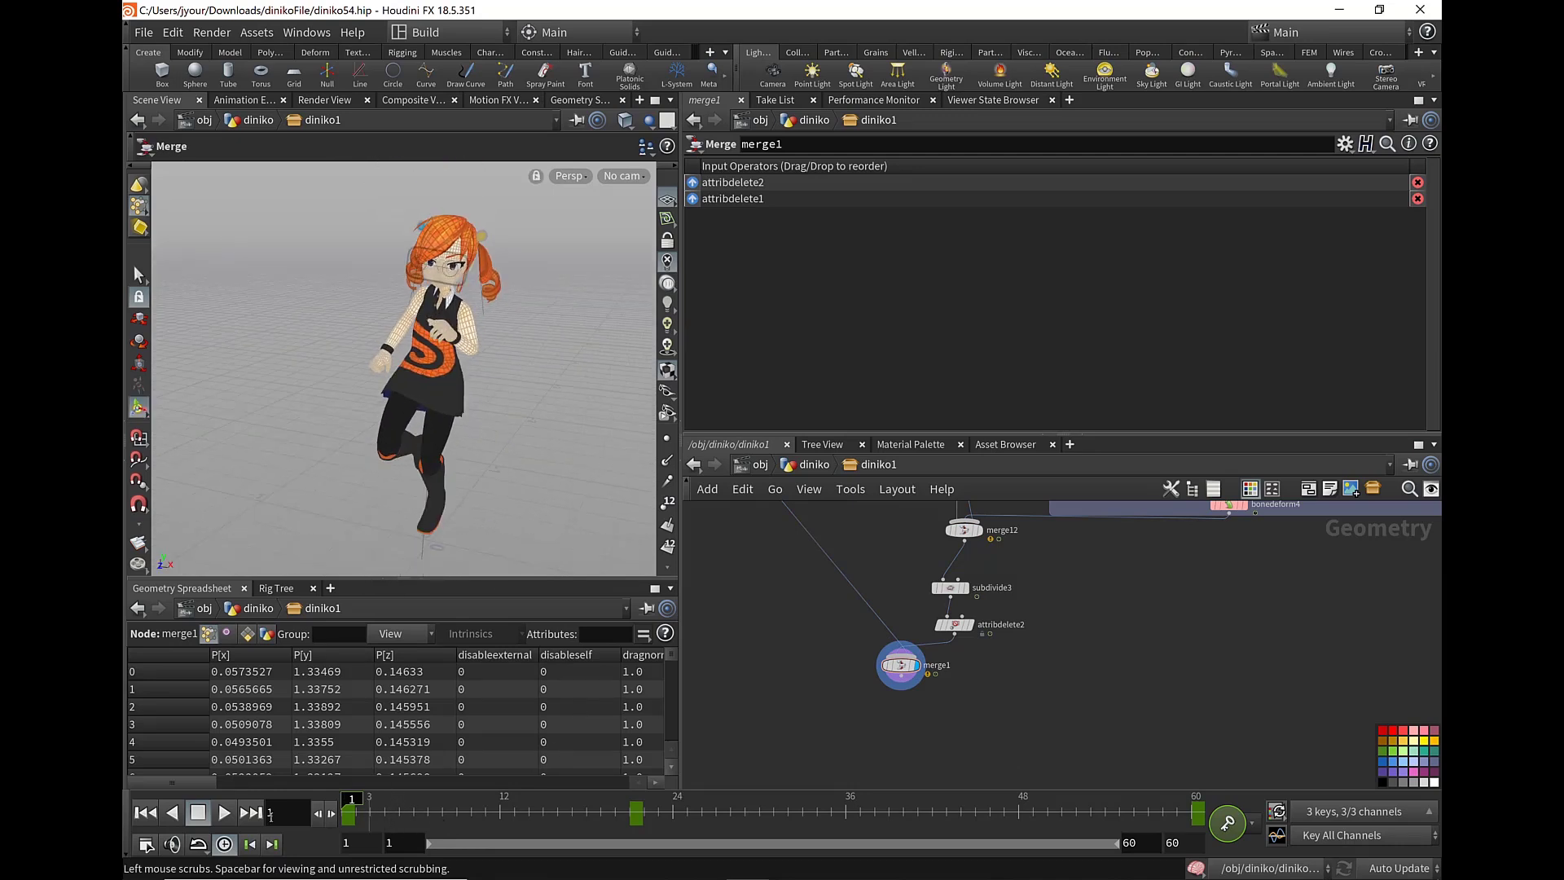
left_click(224, 812)
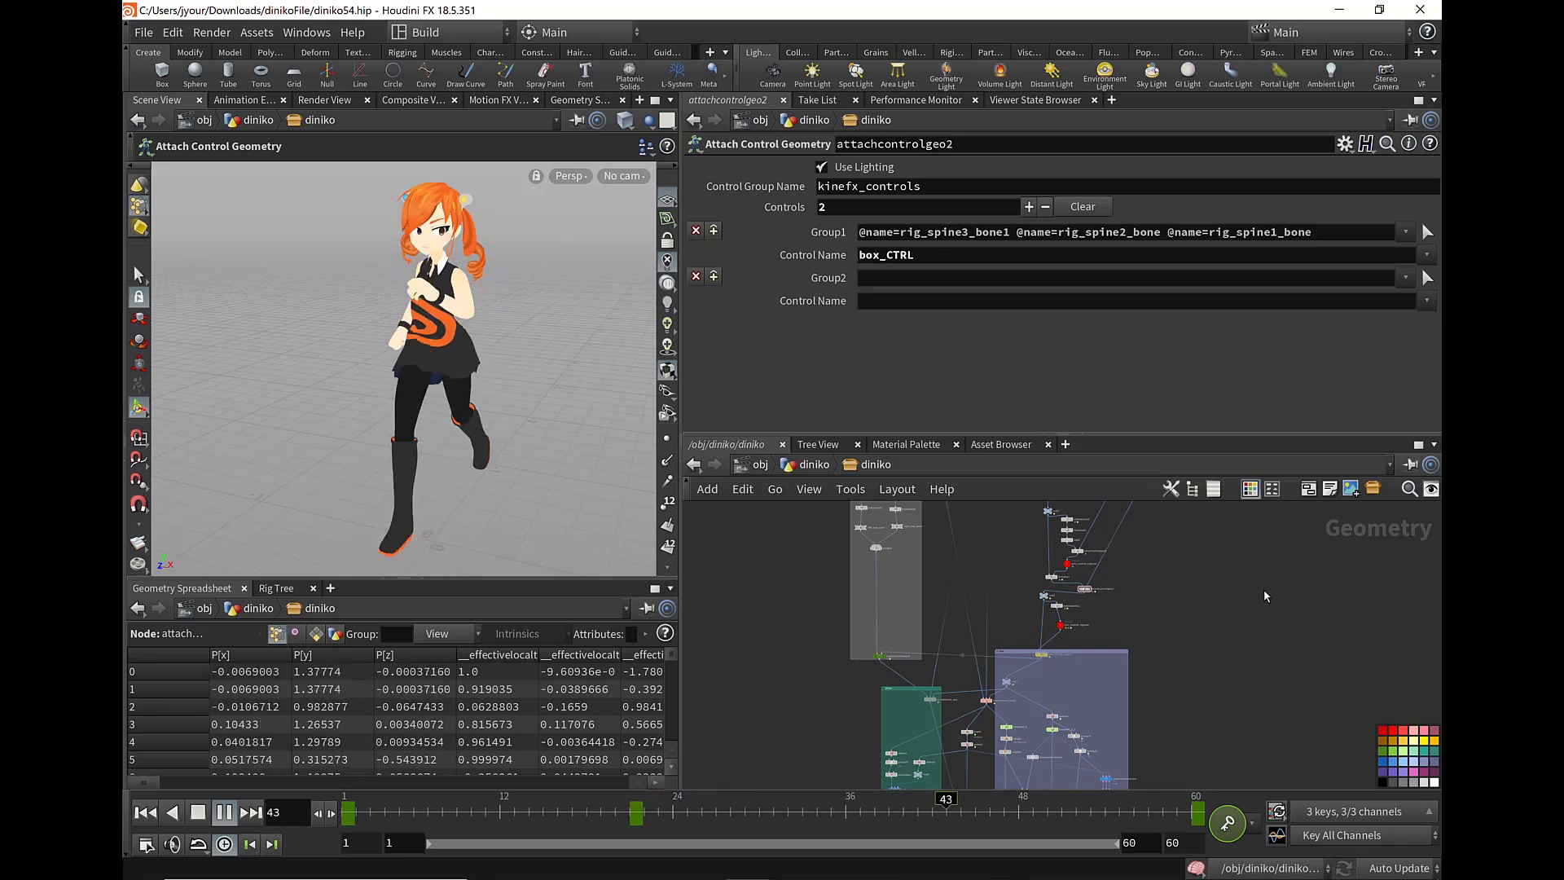
- Select the eye_control_rigpose node and dismiss the Python error
scroll(1103, 631, "up", 2)
middle_click_drag(1103, 631, 958, 632)
scroll(959, 632, "up", 3)
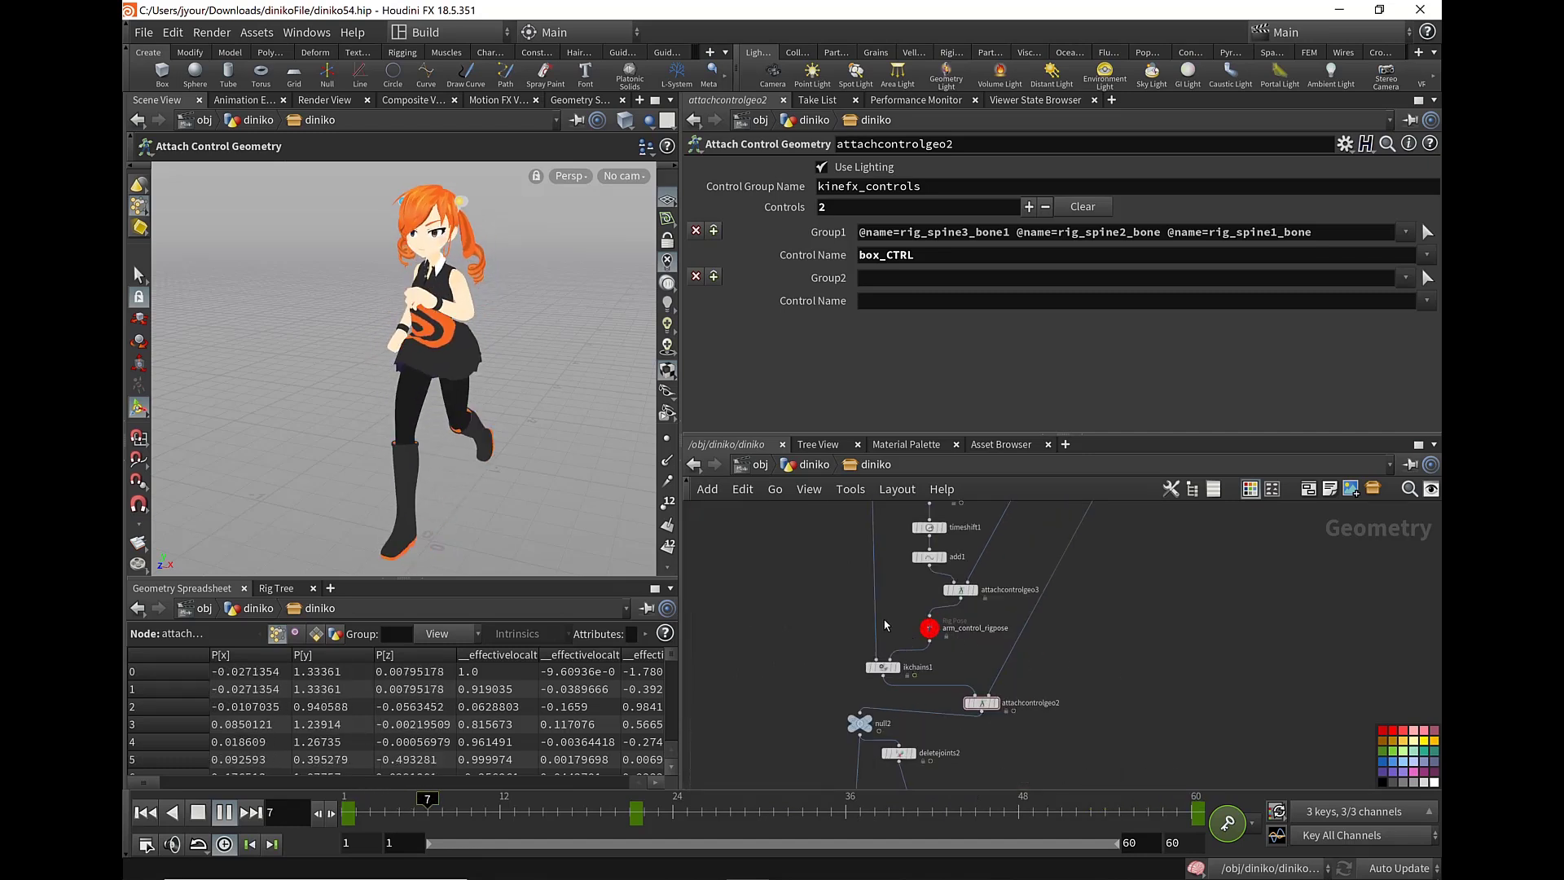
middle_click_drag(1133, 720, 1177, 535)
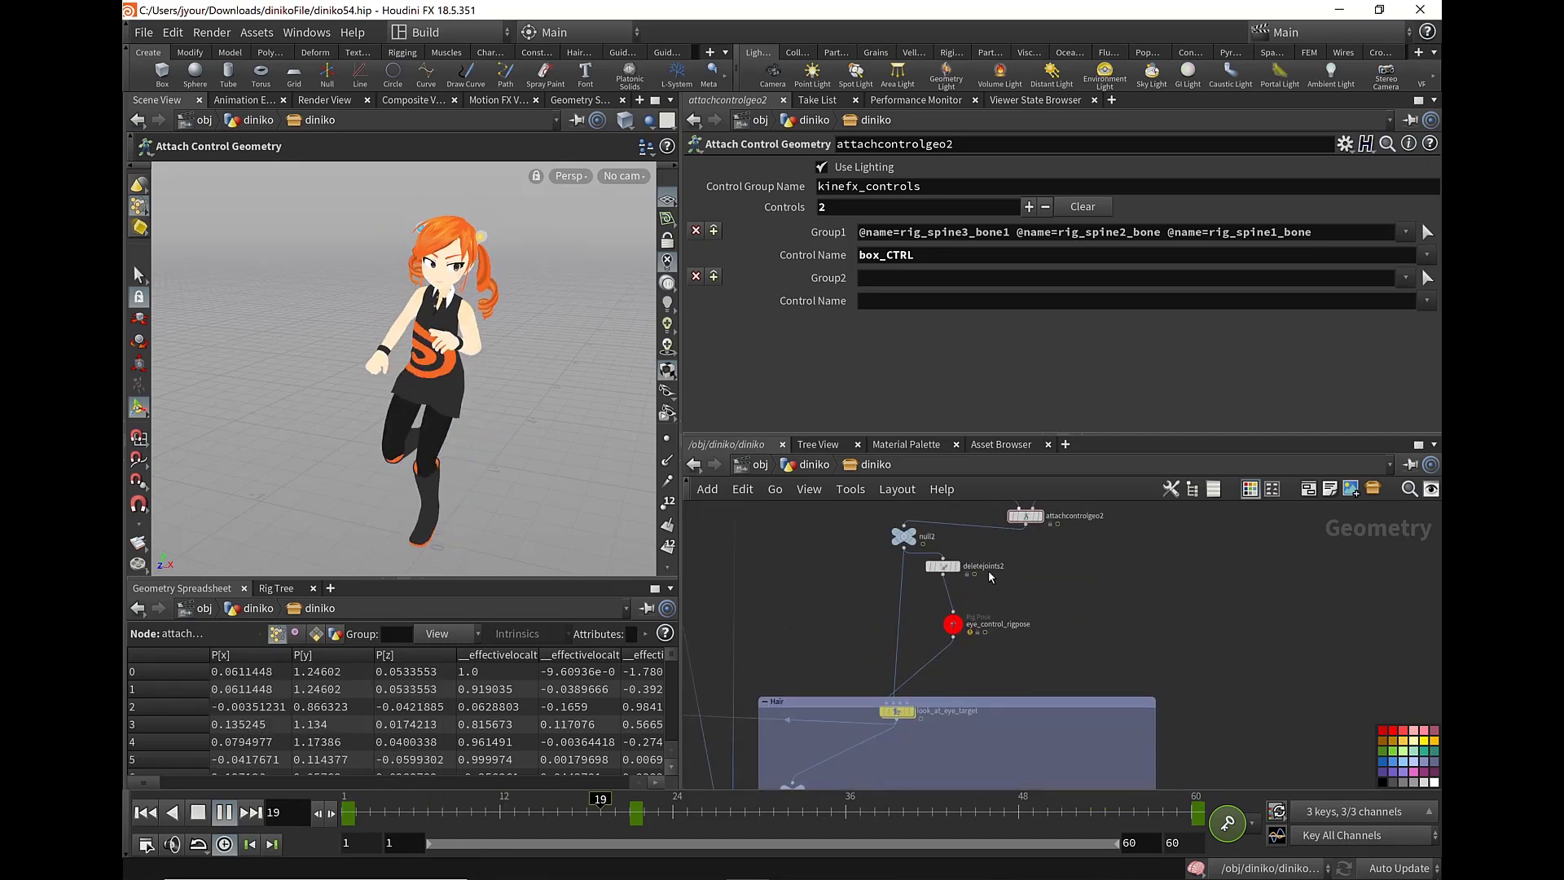
left_click(953, 626)
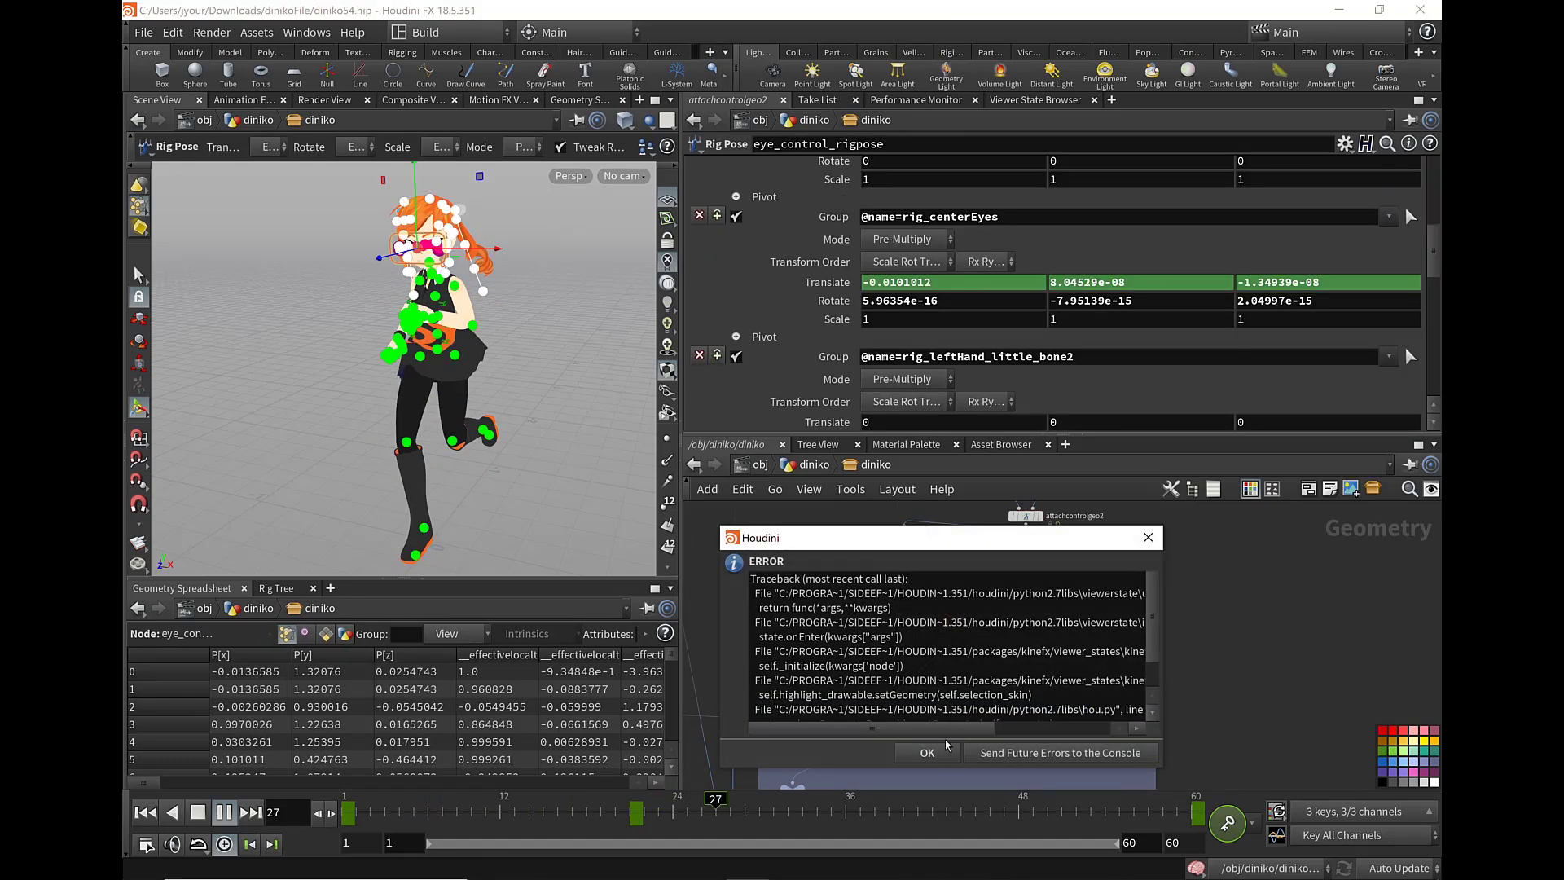
left_click(927, 751)
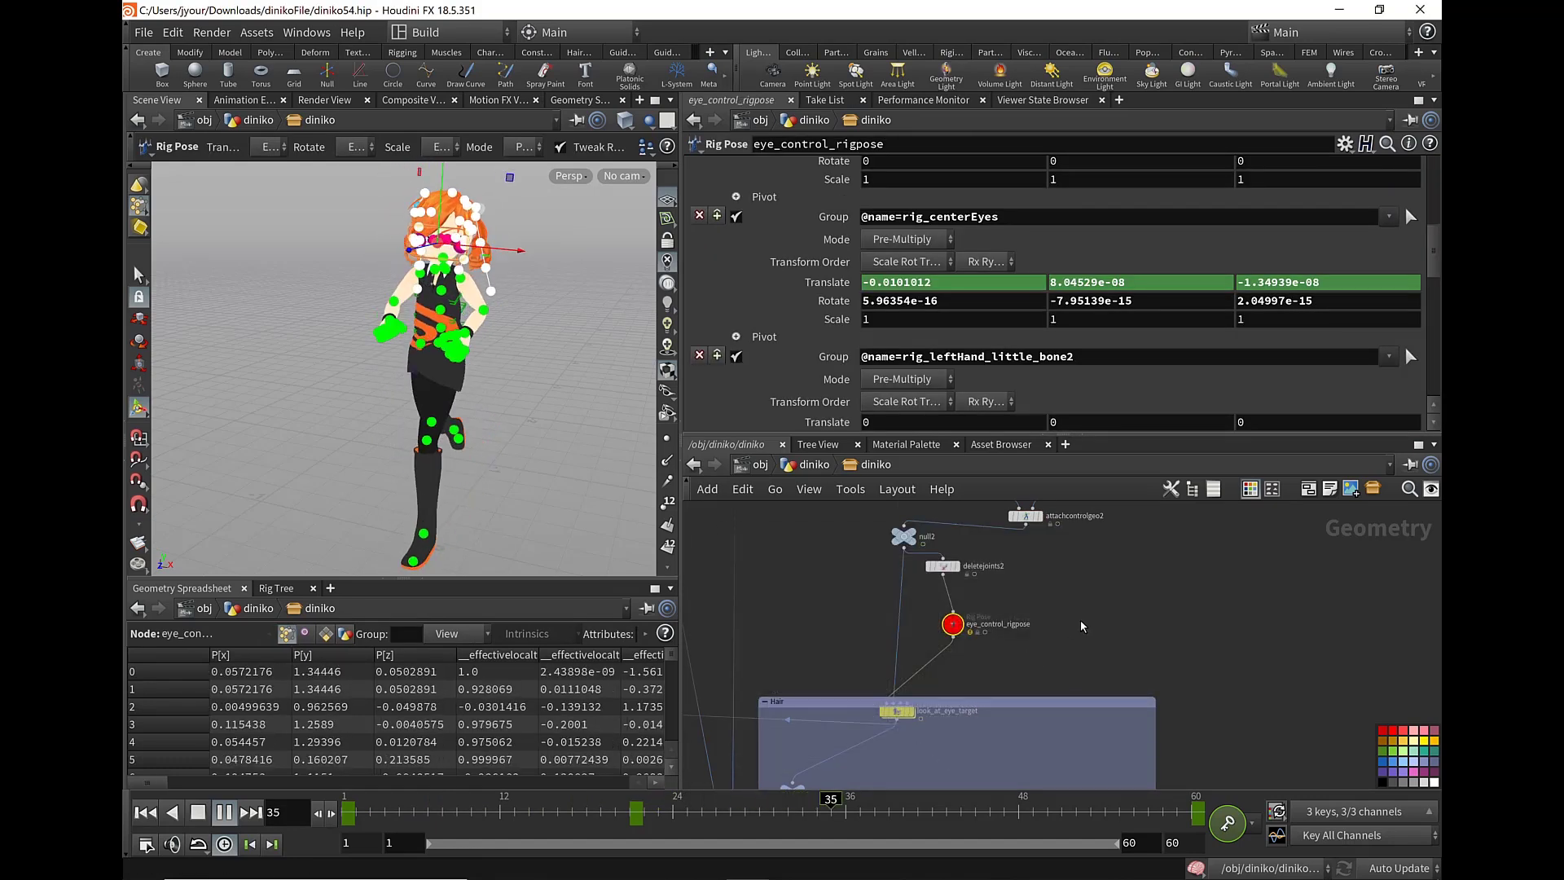
- Stop playback at frame 1, frame the whole network, and return to /obj
left_click(788, 815)
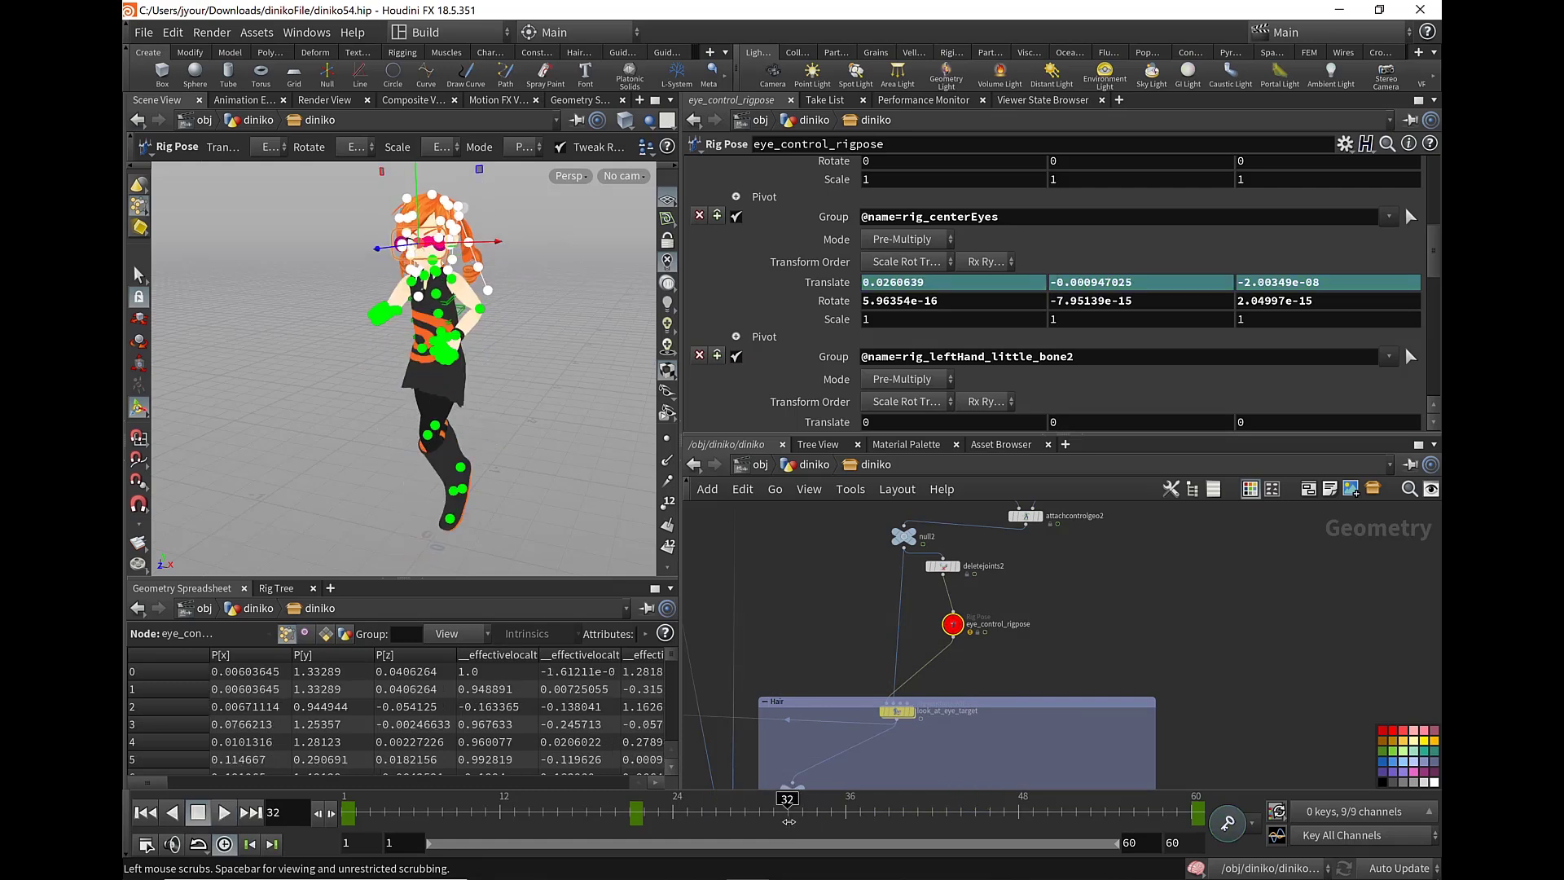
left_click_drag(692, 806, 349, 811)
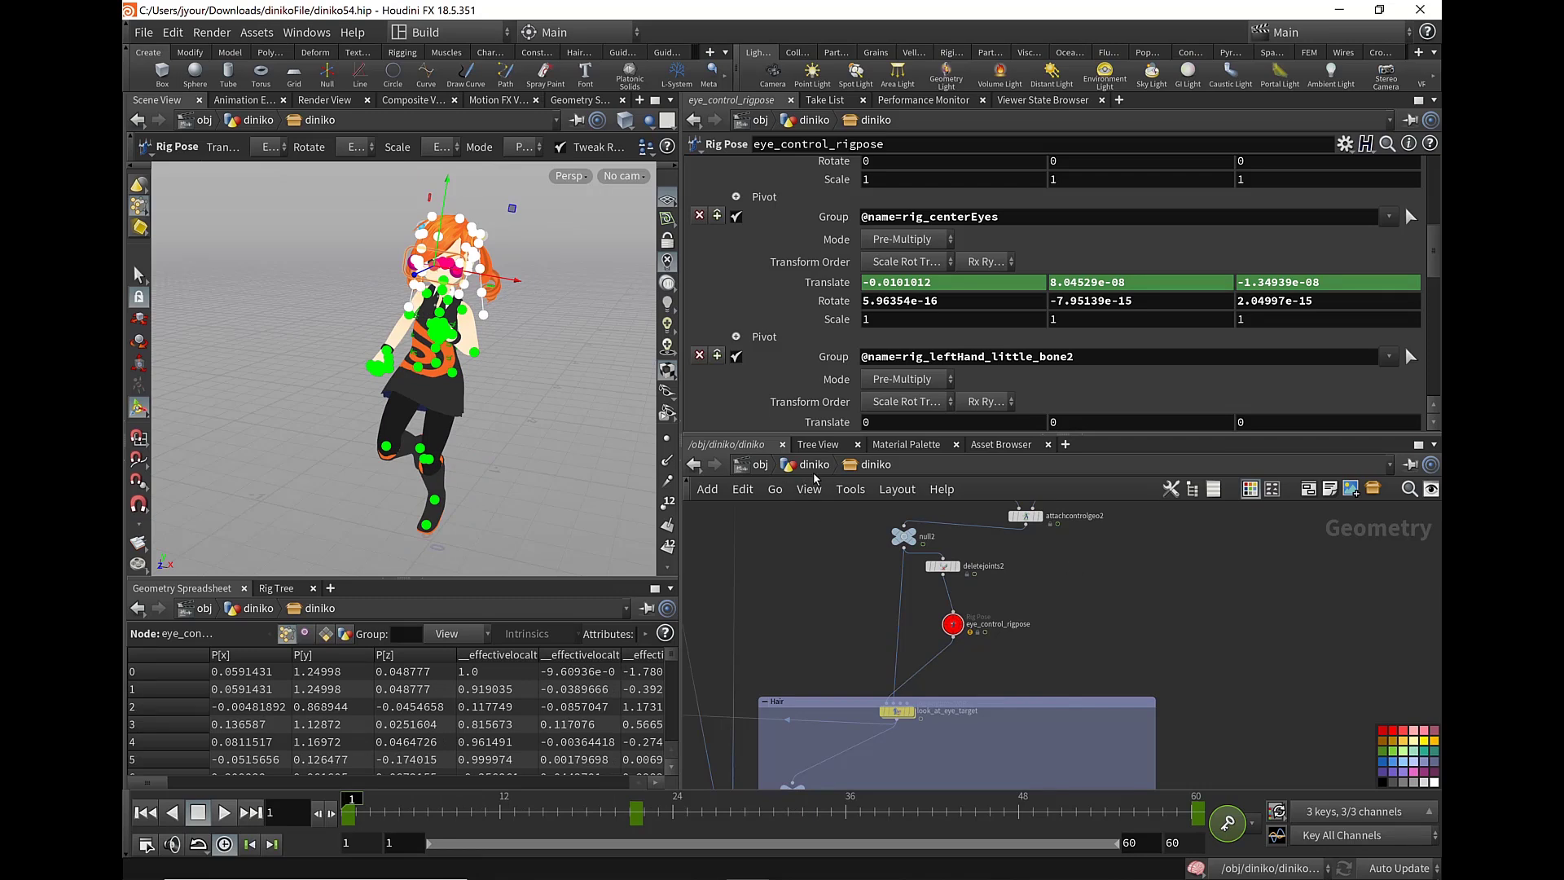
key("h")
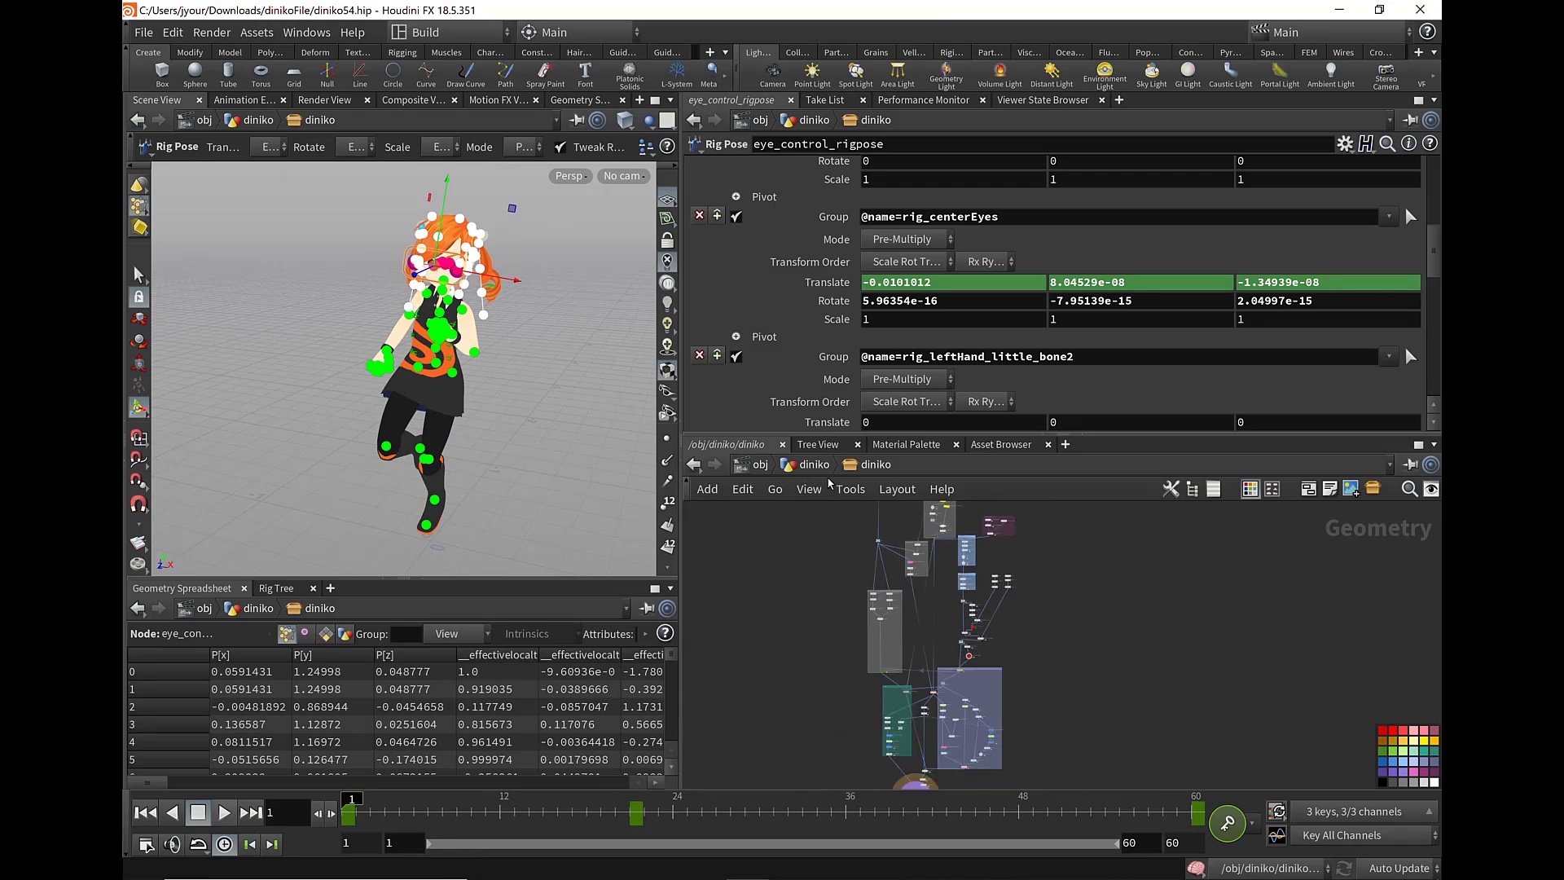
left_click(812, 466)
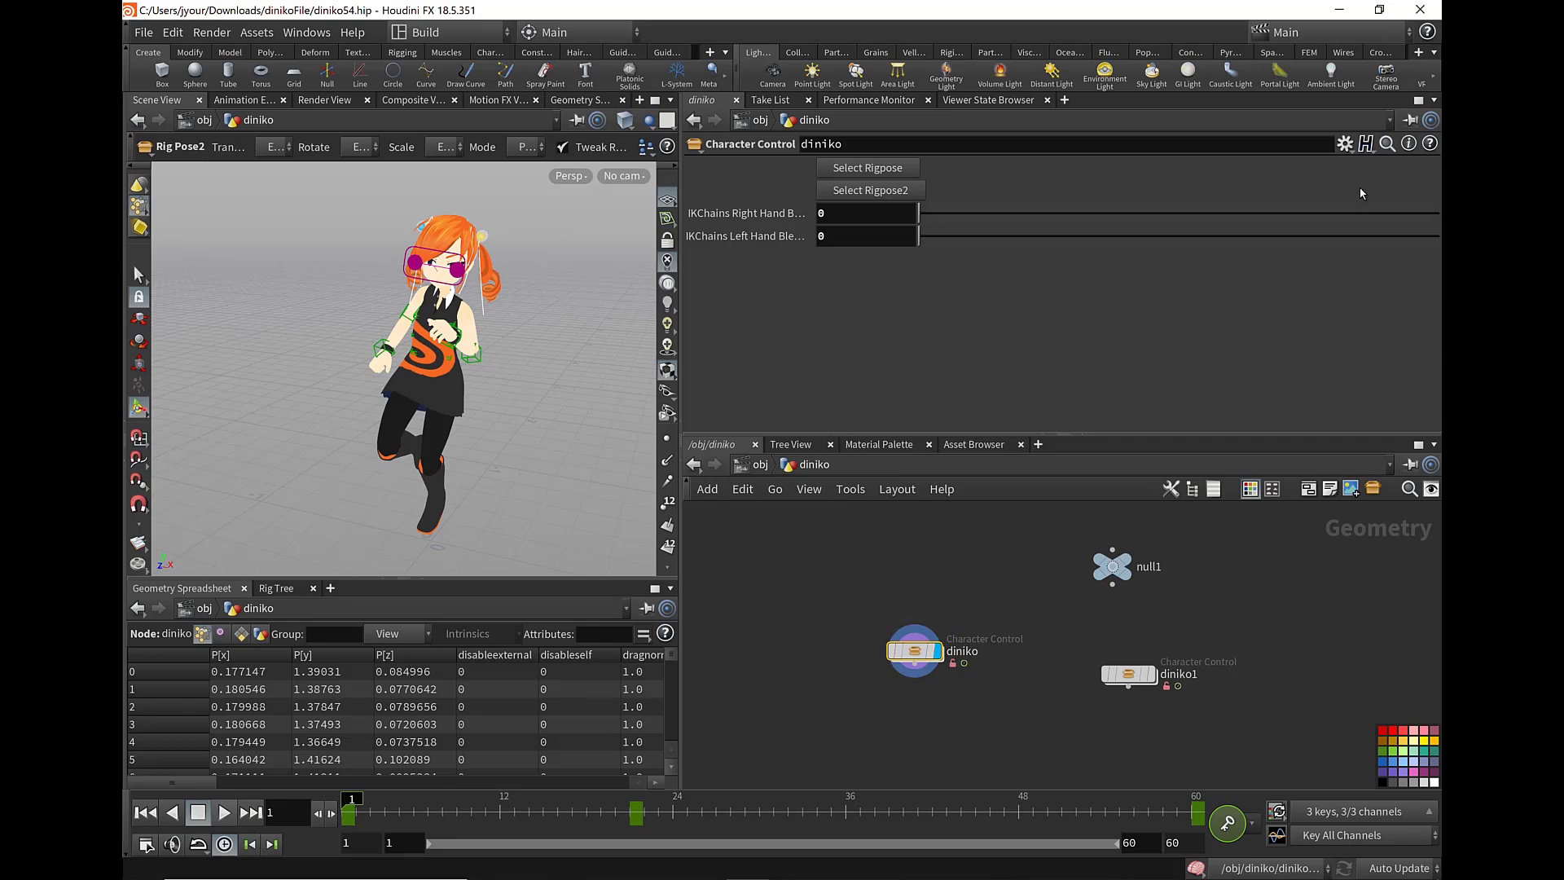
- Review the Select Rigpose parameters in character_control's Type Properties, then view its PythonModule script
left_click(1345, 143)
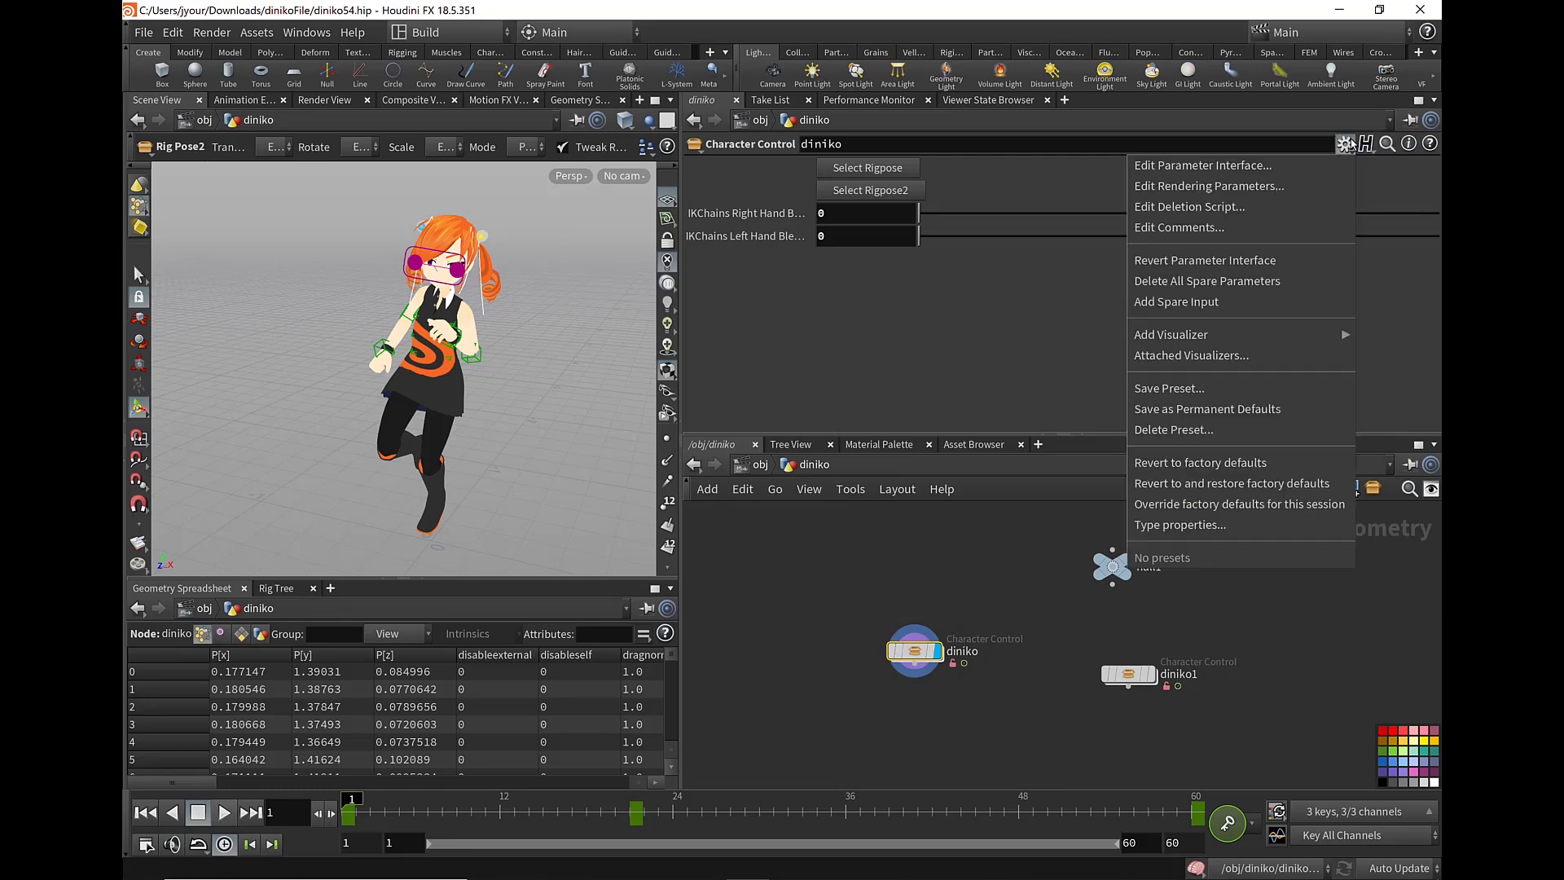
left_click(1261, 522)
double_click(676, 241)
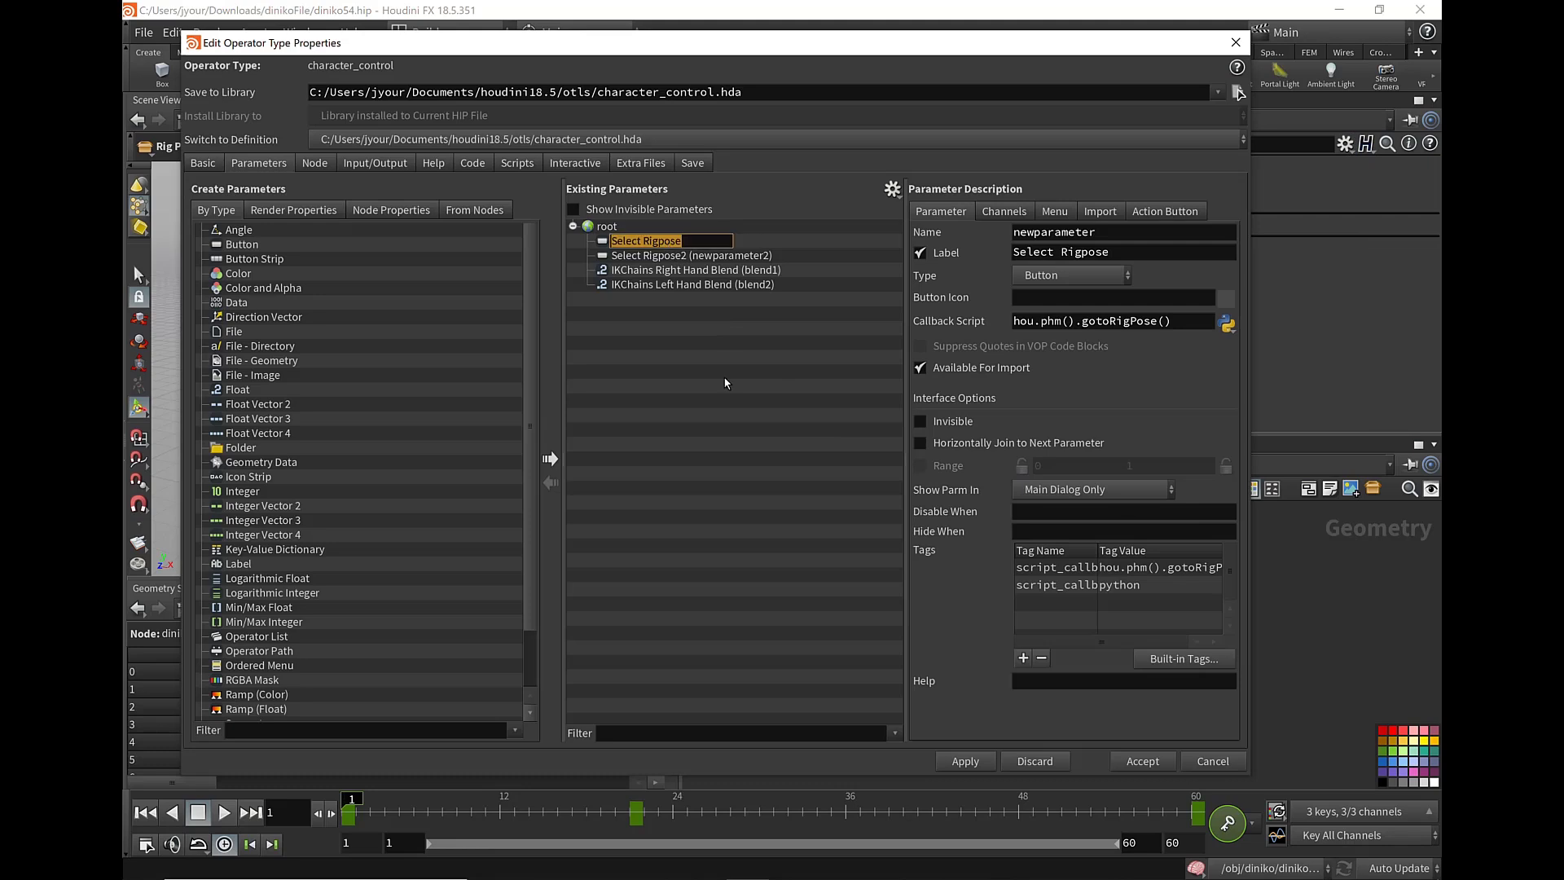
left_click(779, 242)
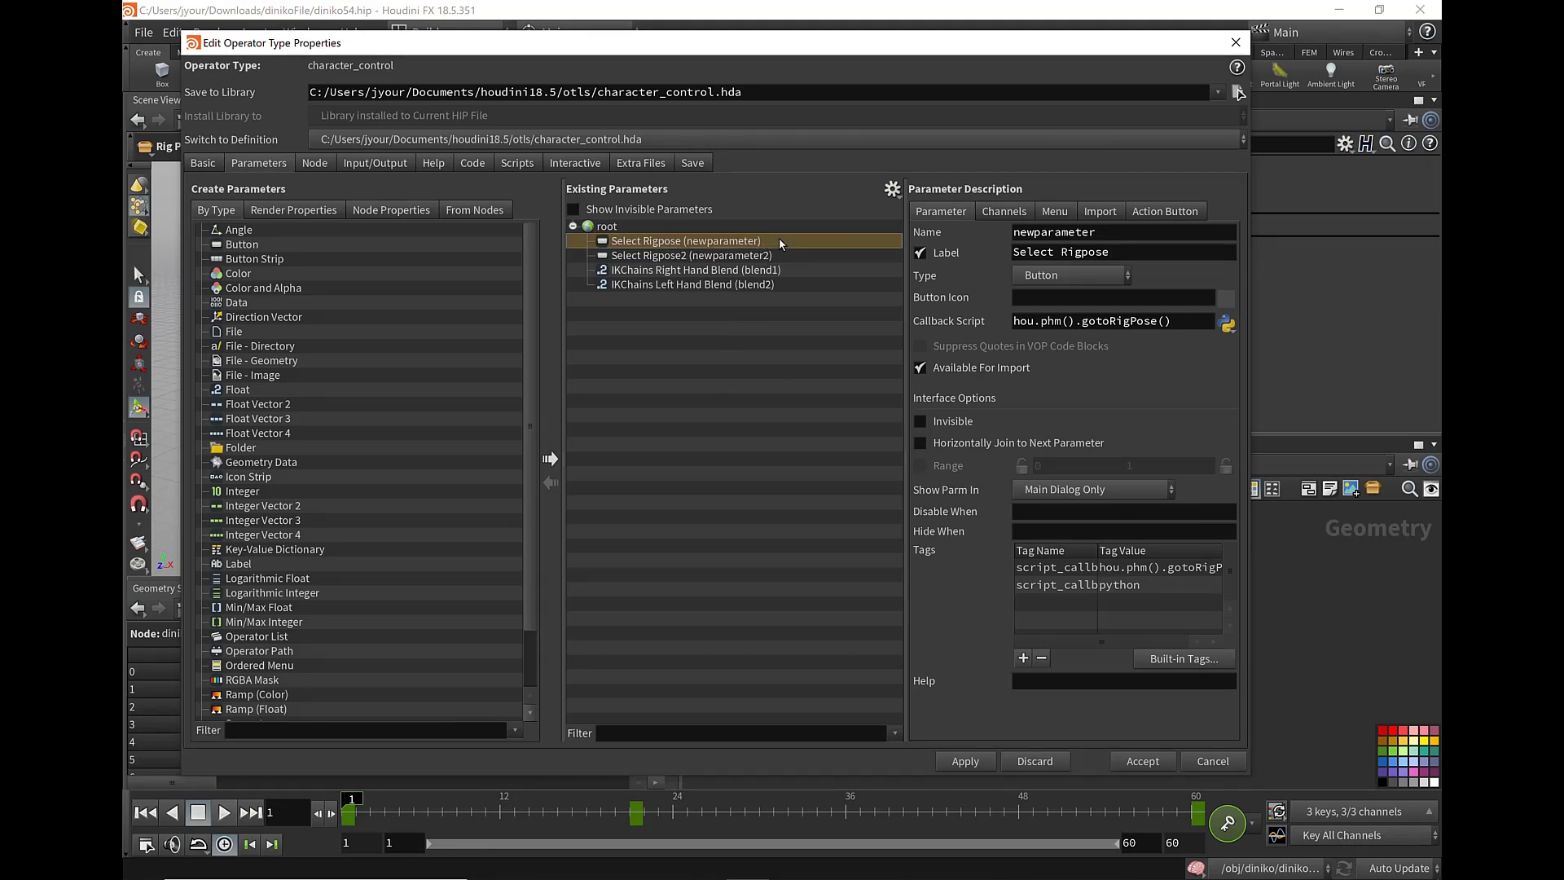
mouse_move(843, 57)
left_mouse_down()
mouse_move(734, 338)
mouse_move(788, 395)
left_mouse_up()
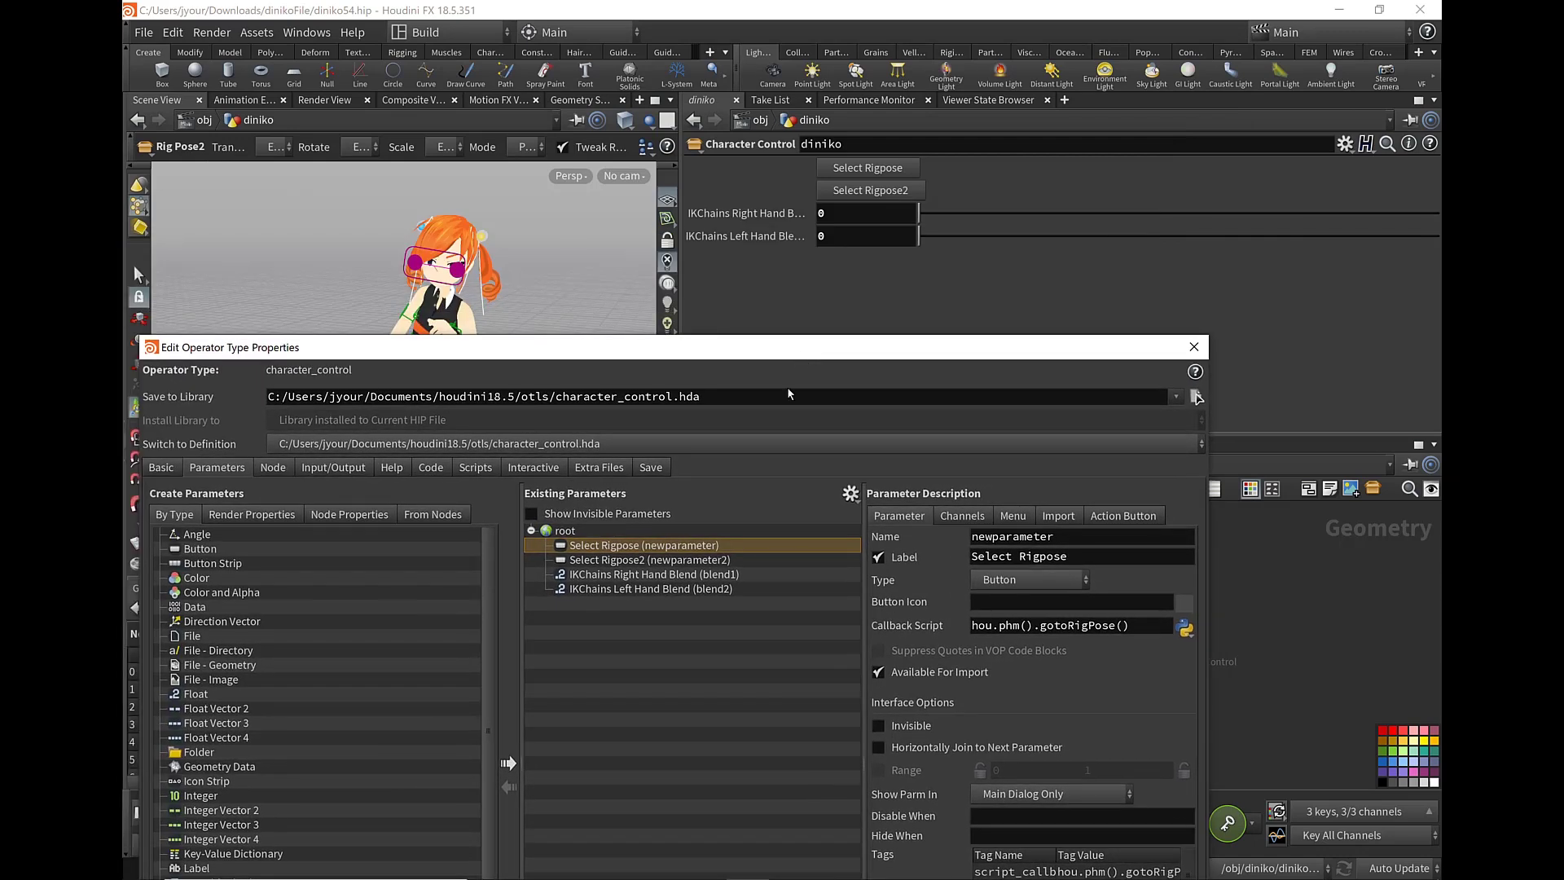
left_click(720, 574)
left_click(469, 469)
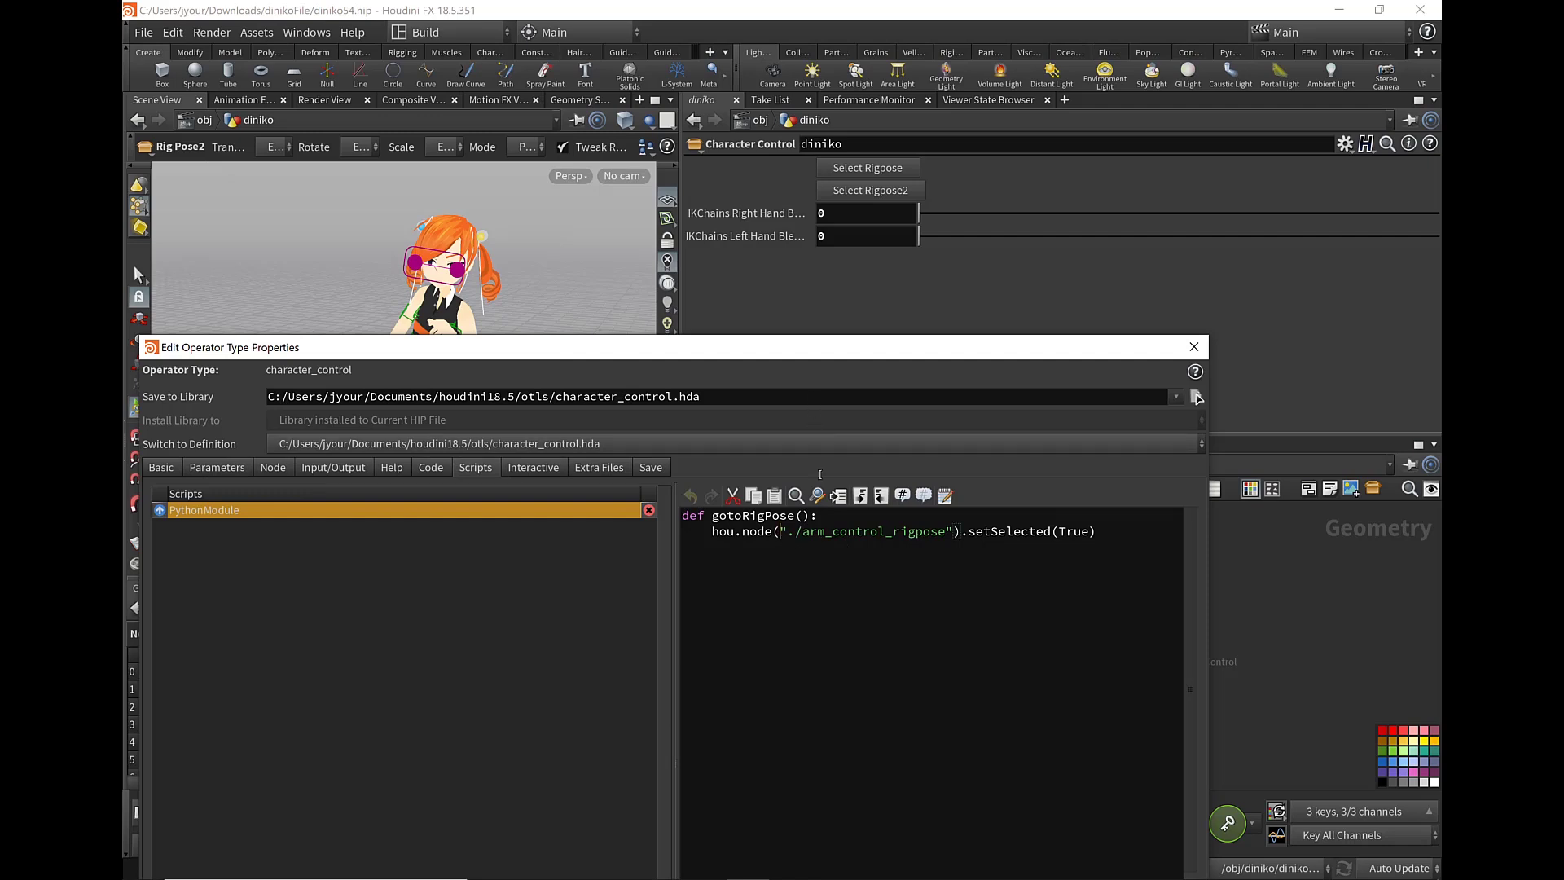
- Review gotoRigPose's arm_control_rigpose selection code, then view the Basic settings (label Character Control, icon SOP_subnet)
left_click_drag(778, 531, 1014, 531)
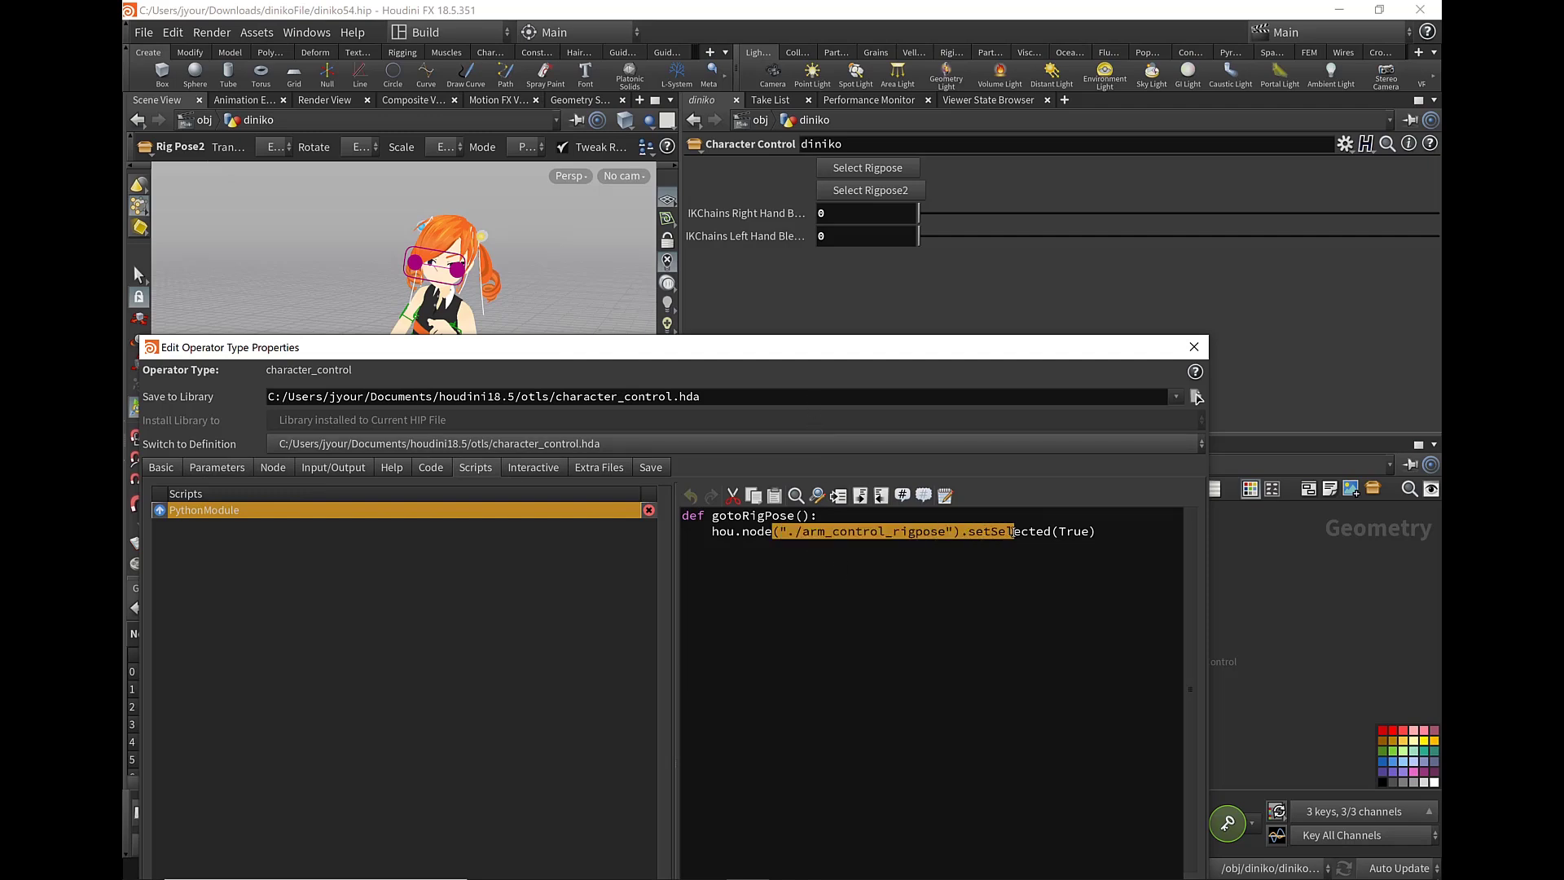
left_click_drag(774, 531, 970, 531)
left_click(1029, 531)
left_click_drag(1099, 531, 959, 532)
left_click(980, 549)
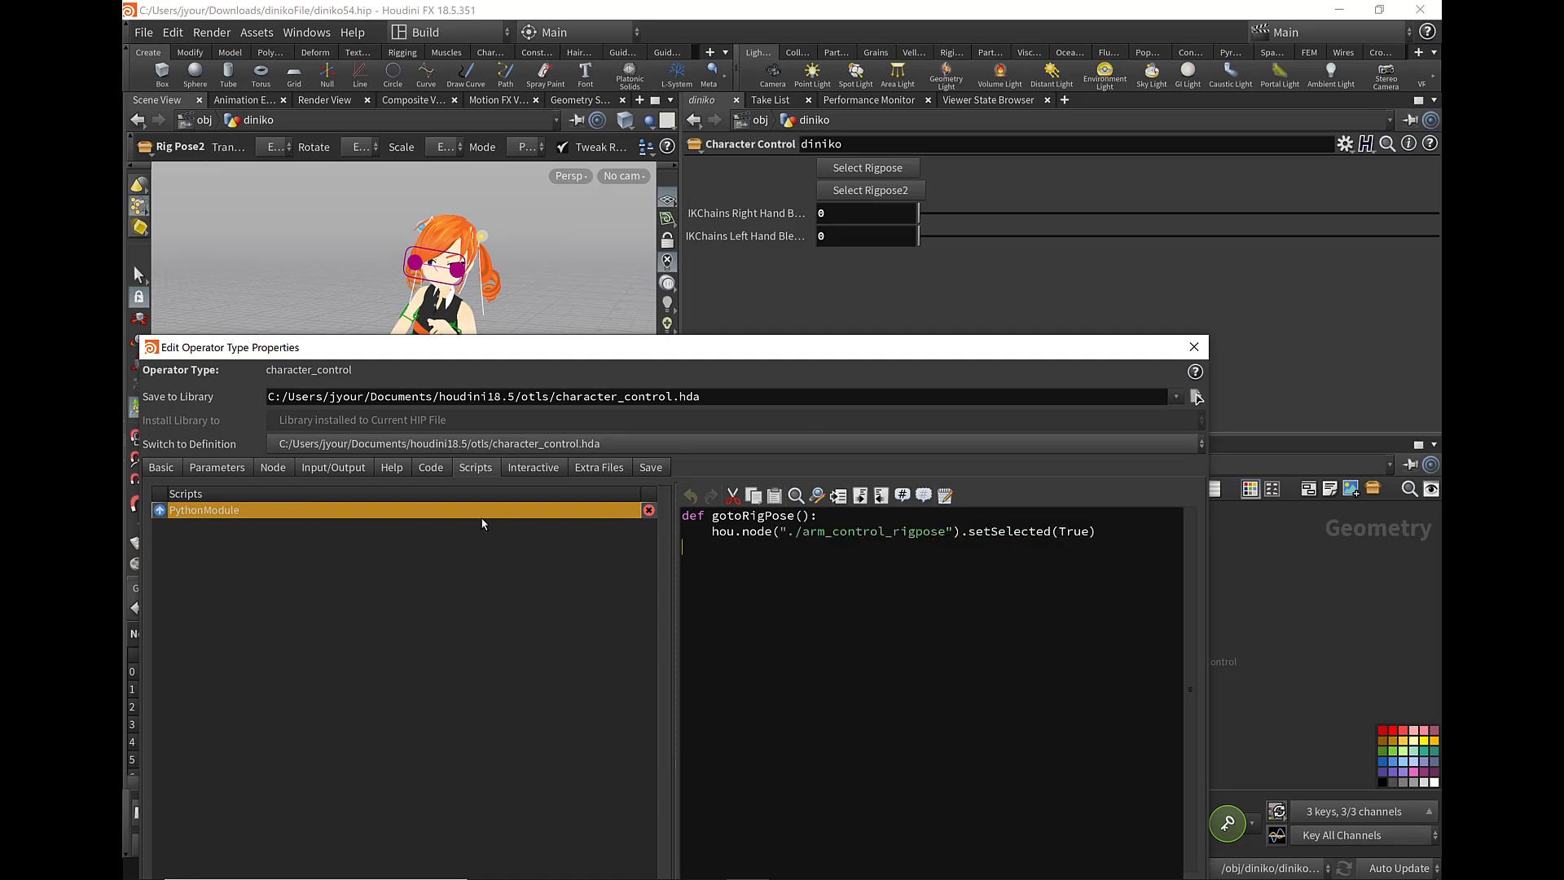
left_click_drag(712, 515, 818, 515)
left_click(918, 531)
left_click(161, 467)
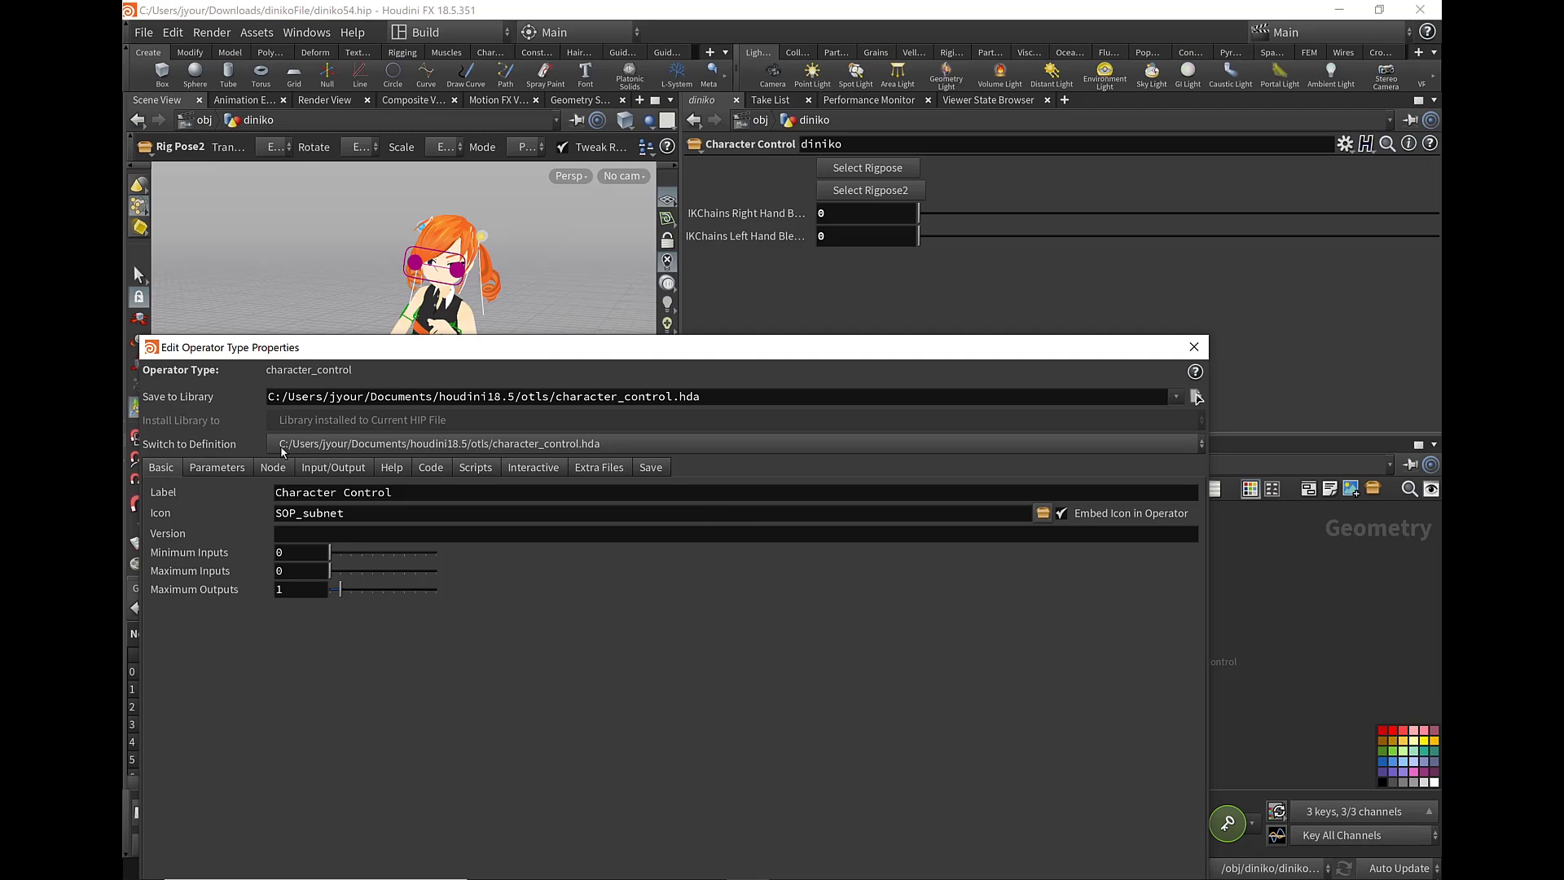
- Show the asset's parameter definitions and move the window to reveal the viewport
left_click(215, 466)
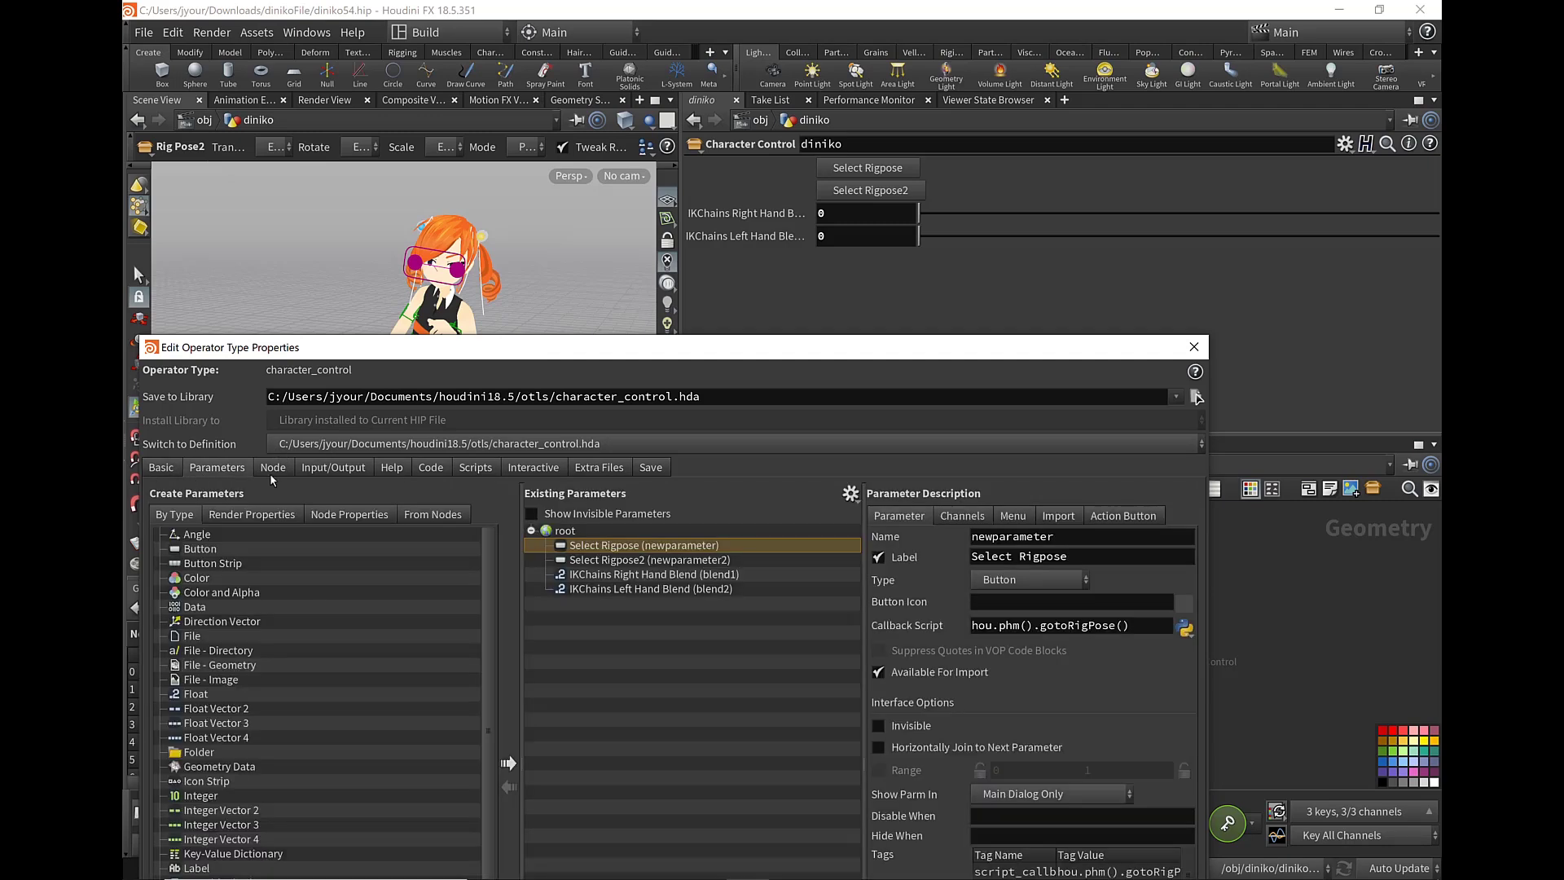
left_click(633, 559)
mouse_move(980, 353)
left_mouse_down()
mouse_move(1104, 329)
mouse_move(1060, 695)
left_mouse_up()
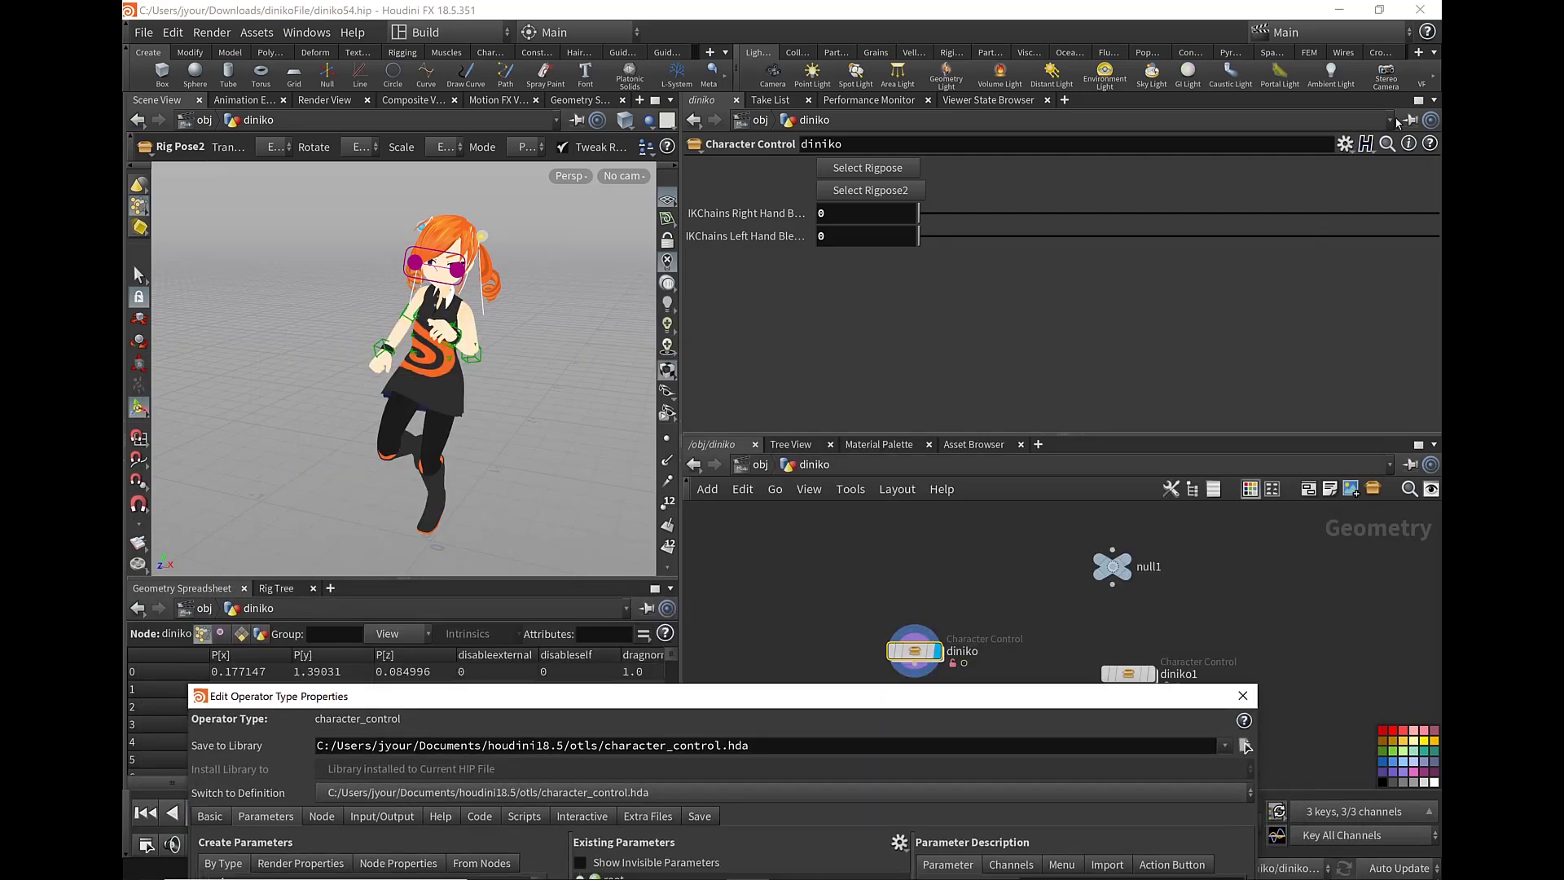
- Test the Select Rigpose button, dismiss its Python error, and bring the type properties back
left_click(847, 171)
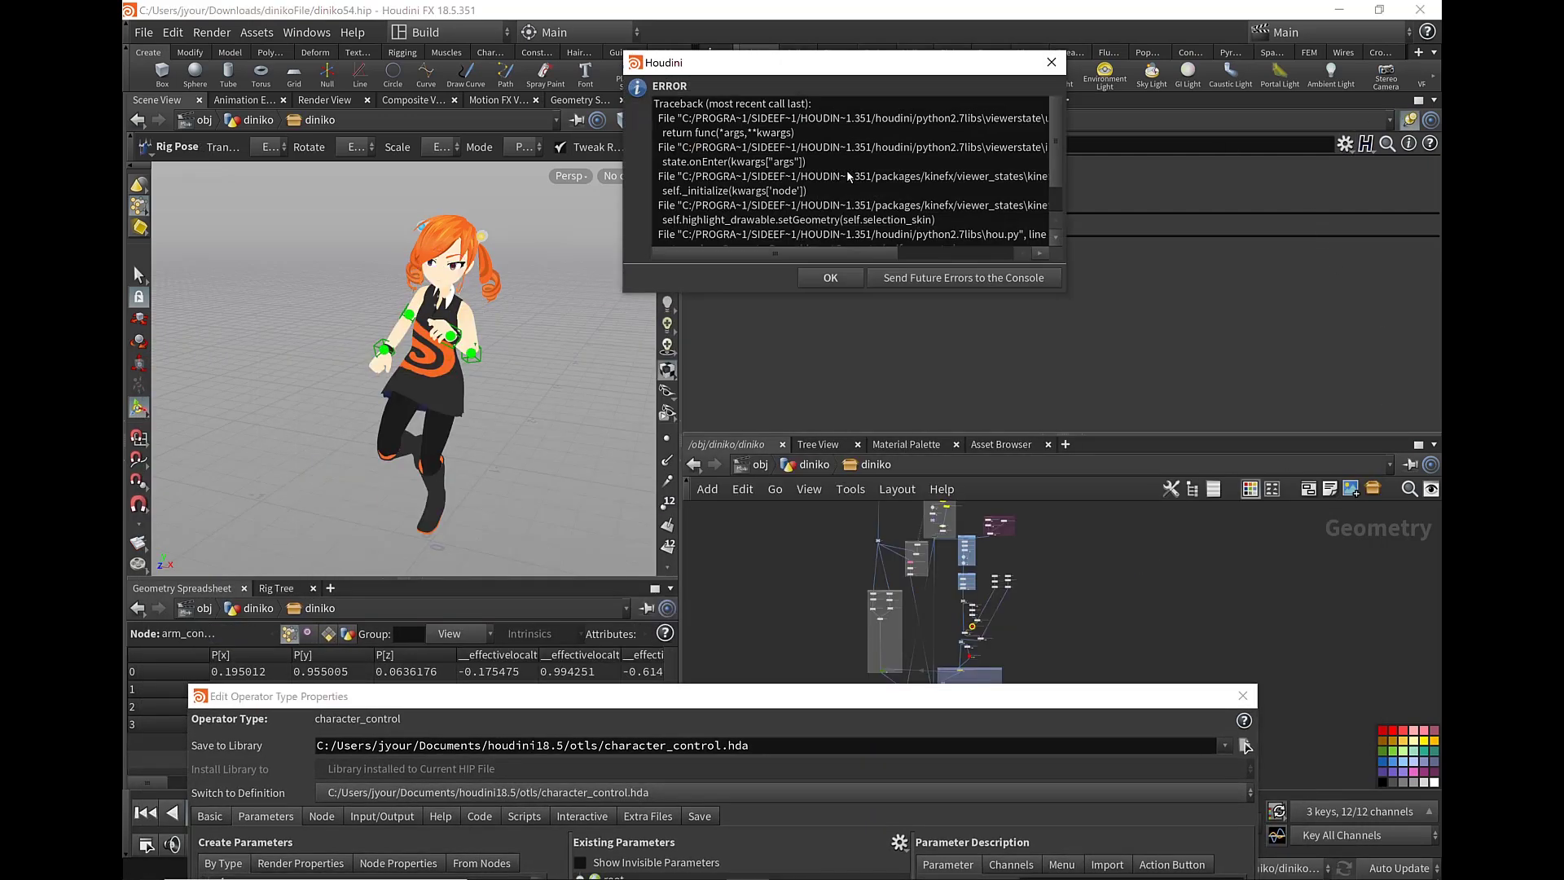
left_click(831, 278)
scroll(1059, 585, "up", 3)
mouse_move(929, 648)
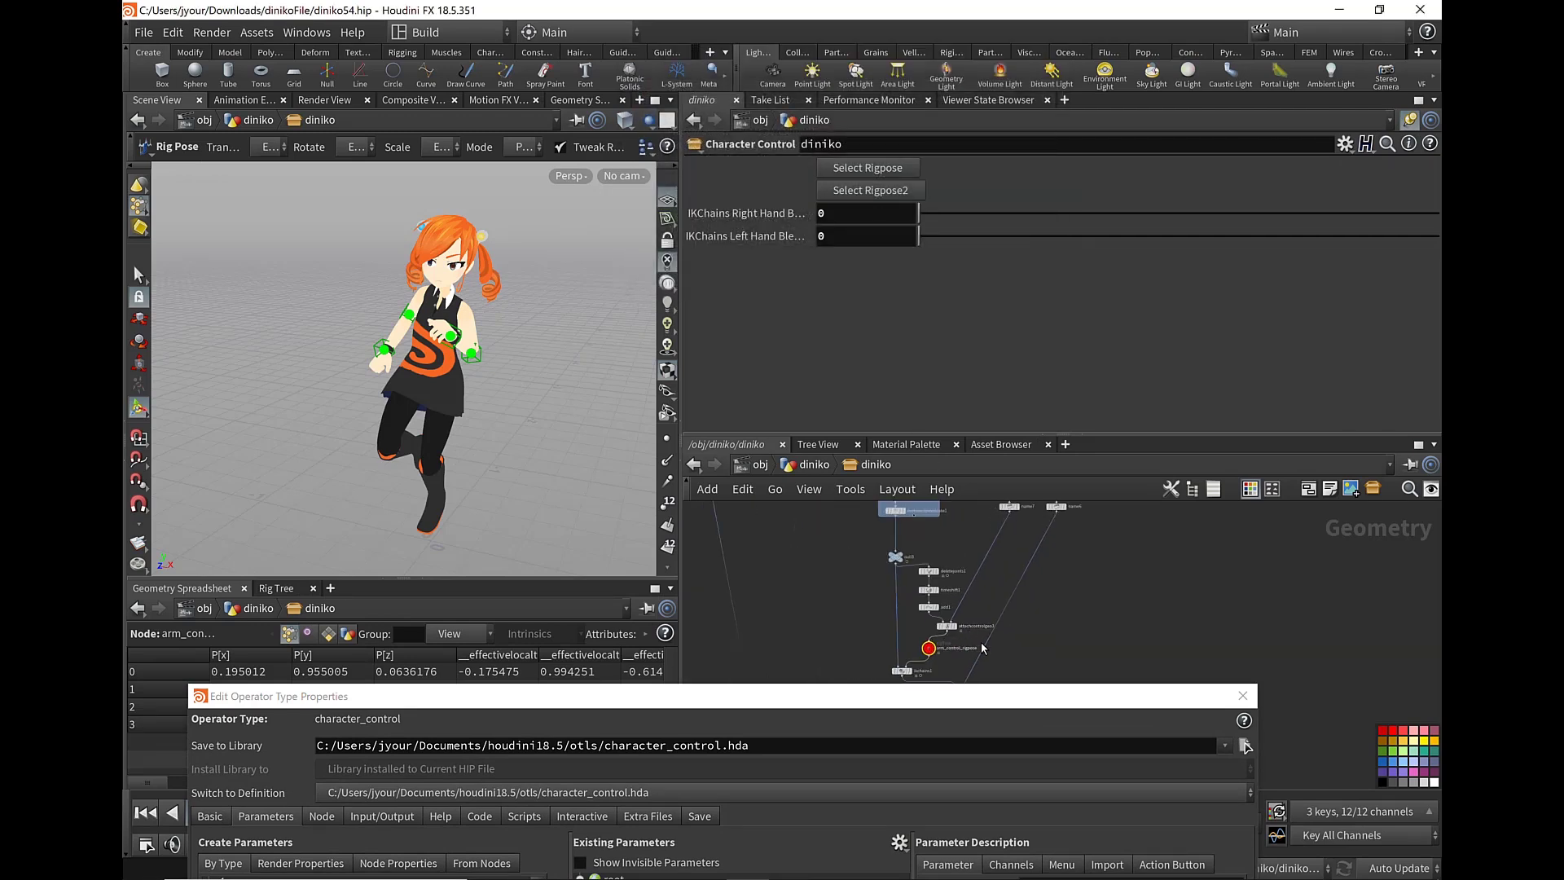
scroll(1058, 585, "up", 3)
scroll(1072, 599, "up", 2)
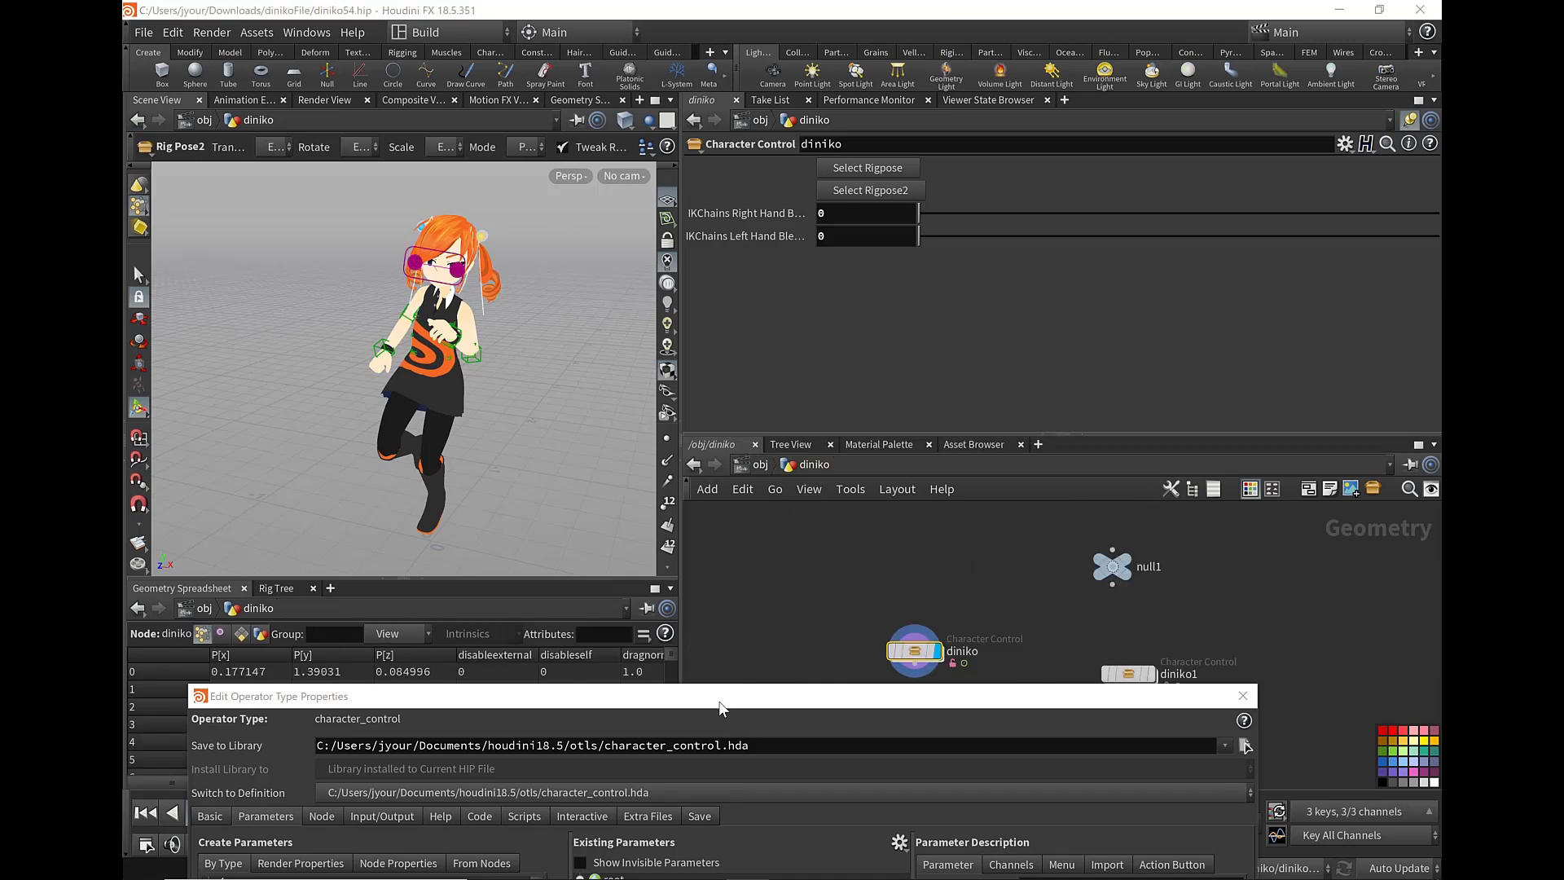
mouse_move(730, 695)
left_mouse_down()
mouse_move(673, 285)
mouse_move(754, 184)
left_mouse_up()
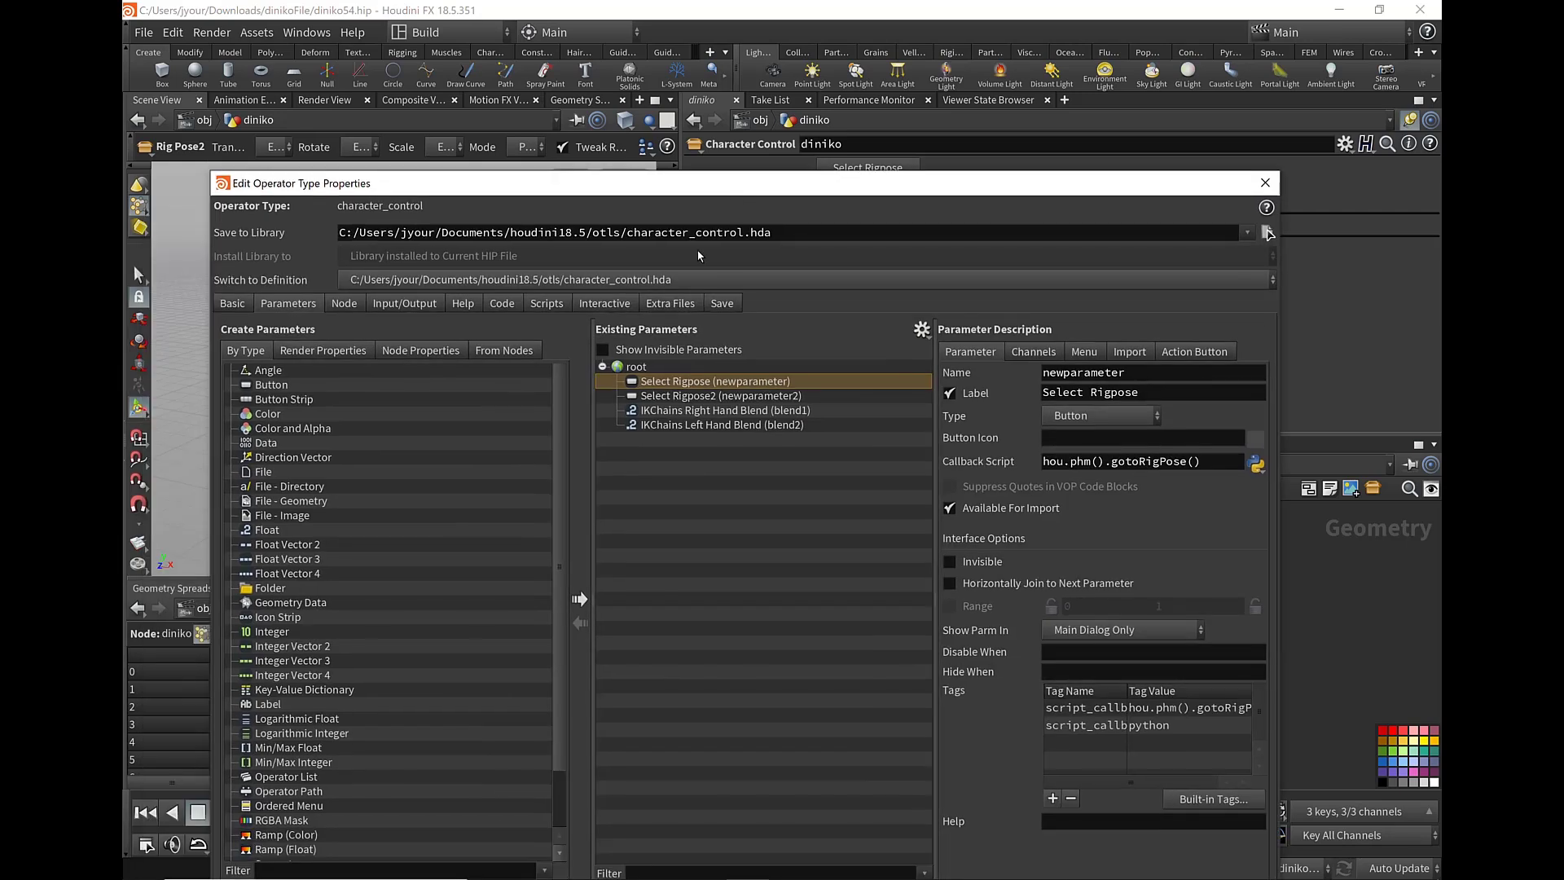
- Check Select Rigpose2's eye_control_rigpose callback, accept the changes, and reopen diniko's Type Properties
left_click(777, 410)
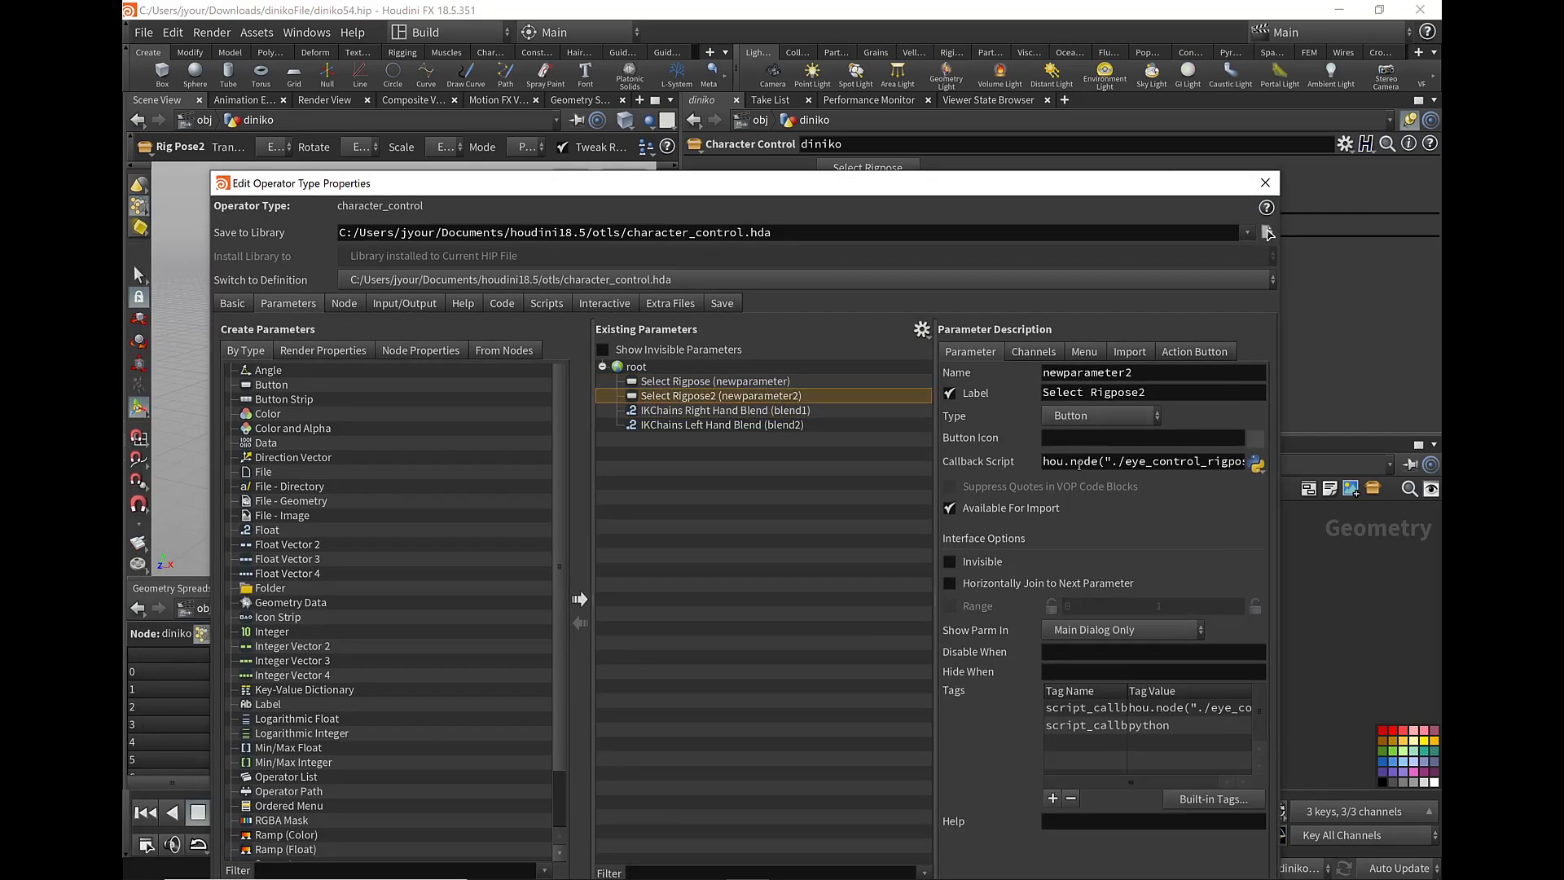
left_click_drag(1075, 461, 1312, 464)
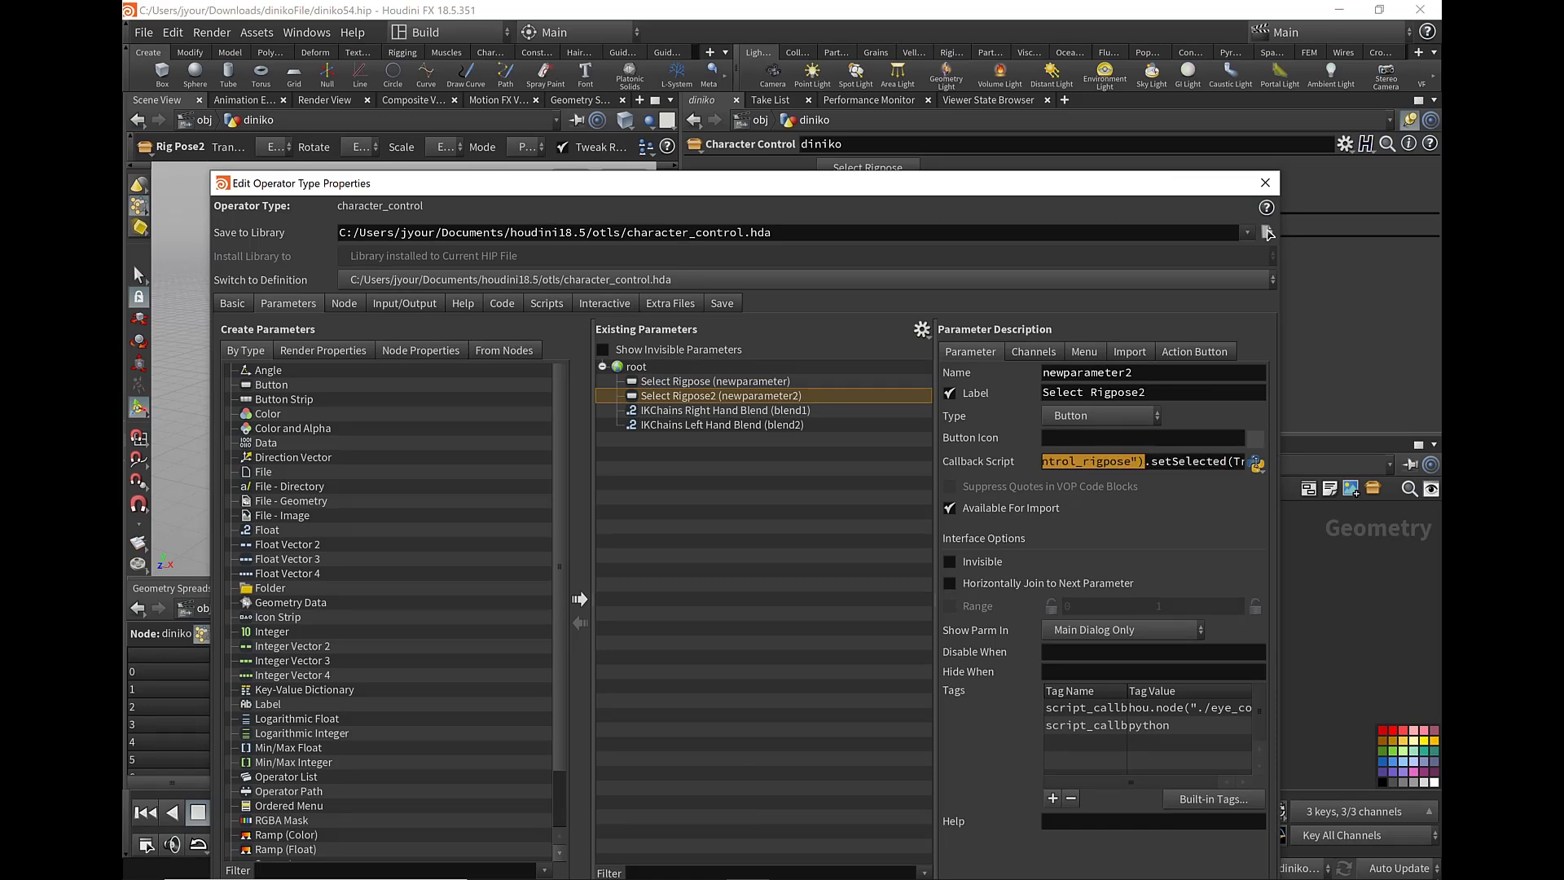
left_click(1171, 461)
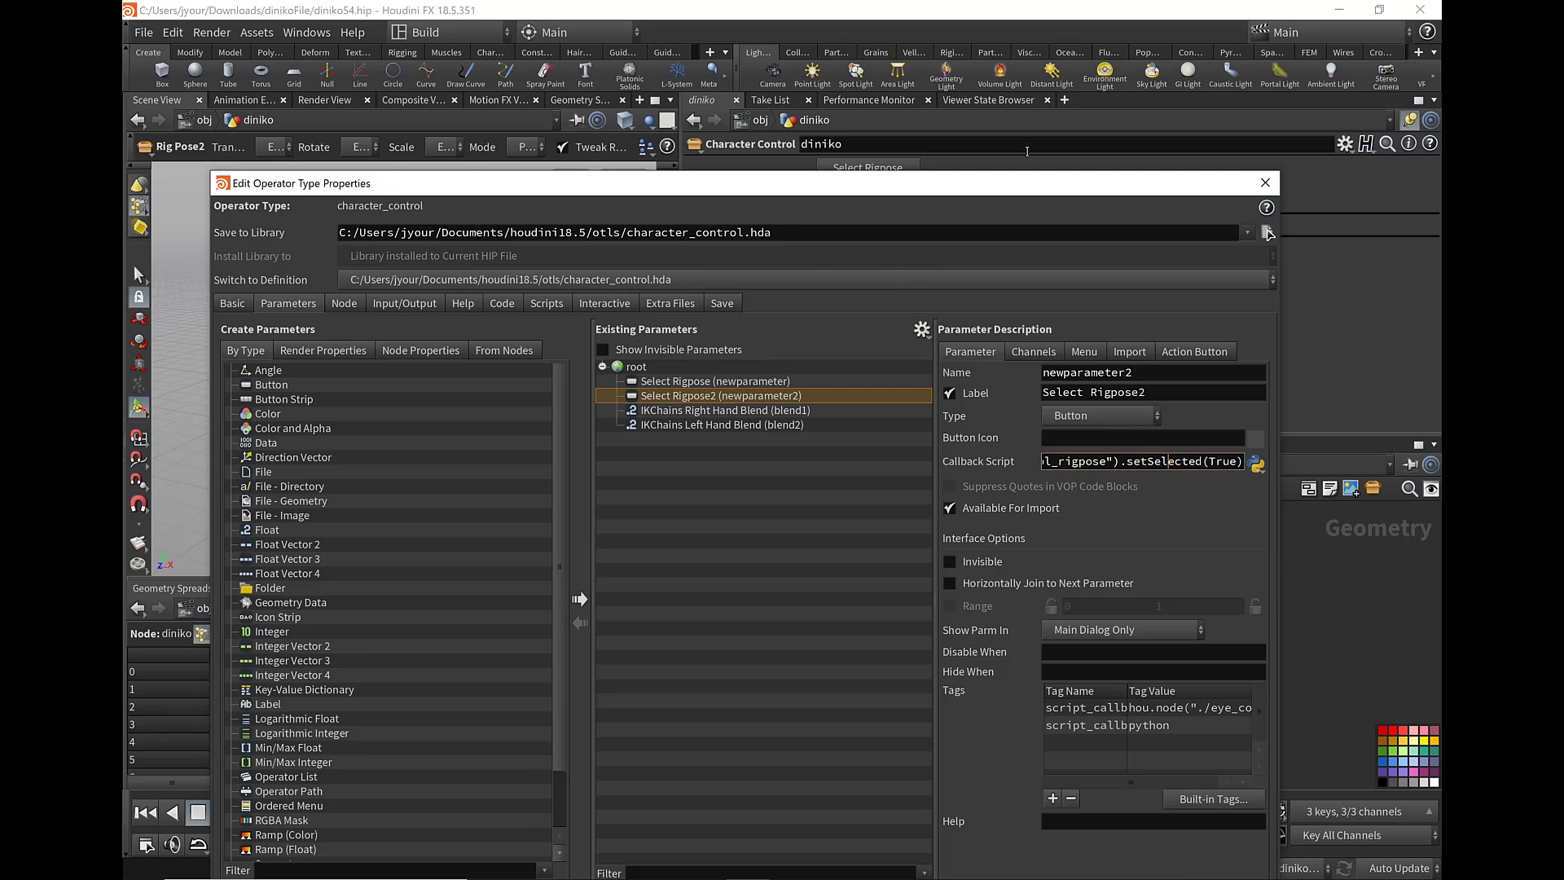
left_click(1264, 183)
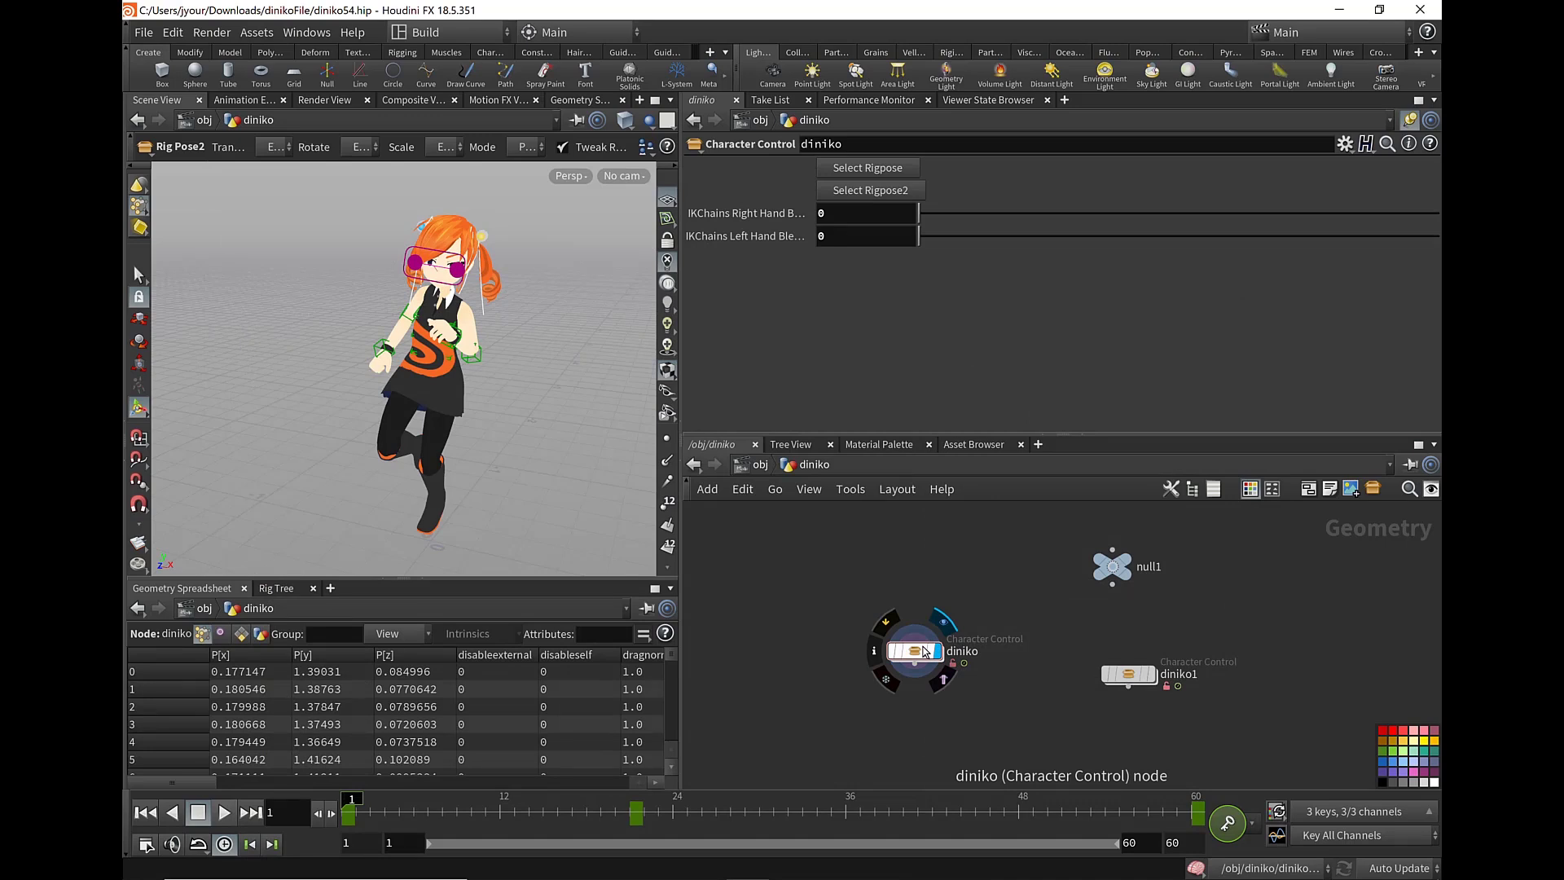
right_click(925, 651)
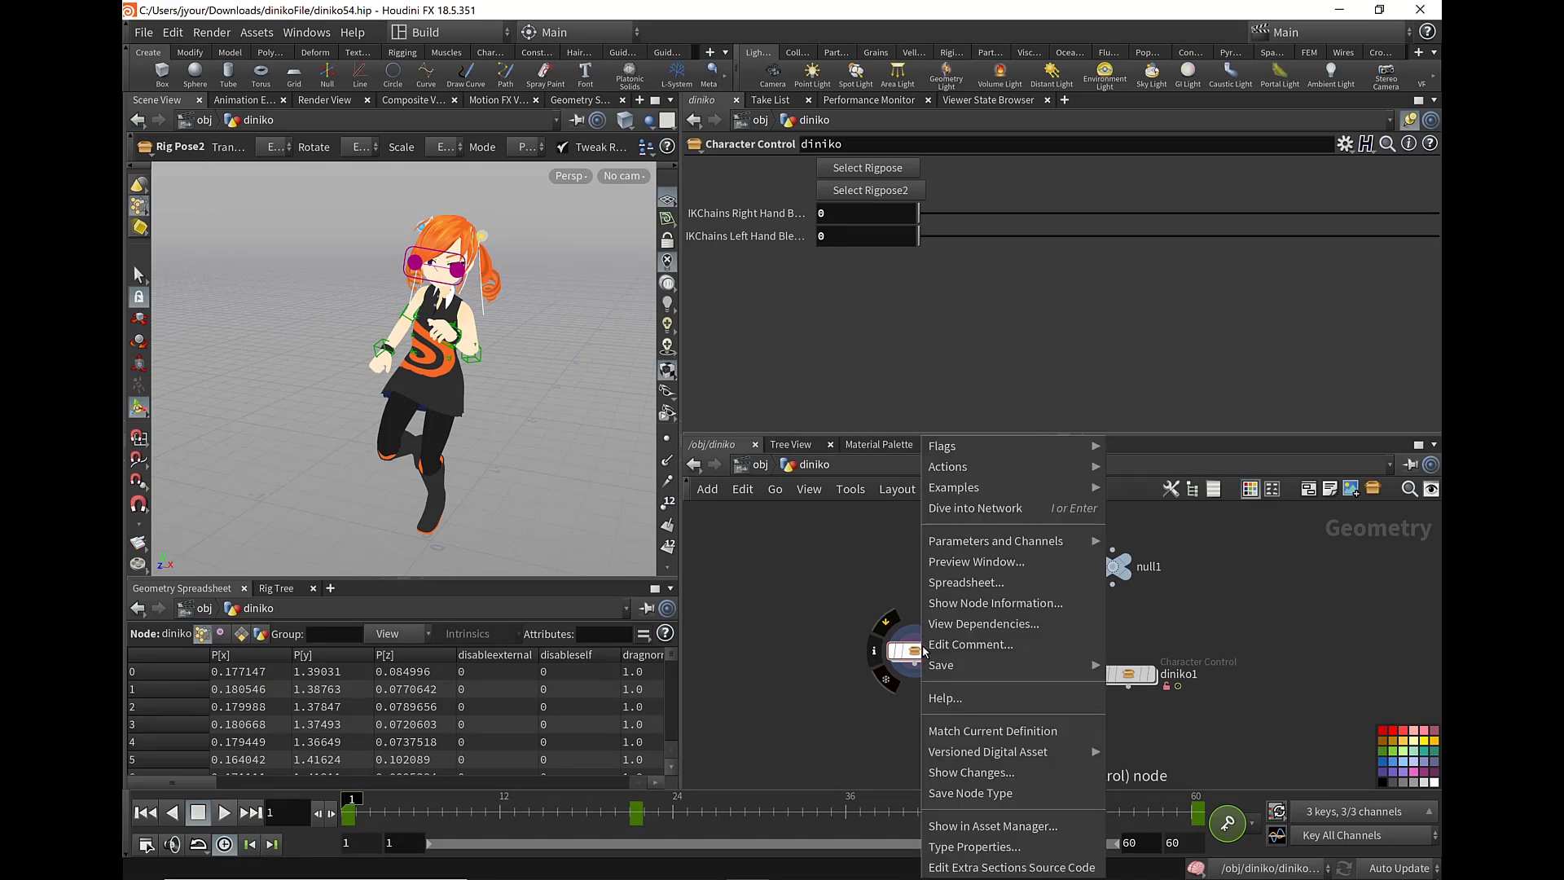
left_click(1074, 705)
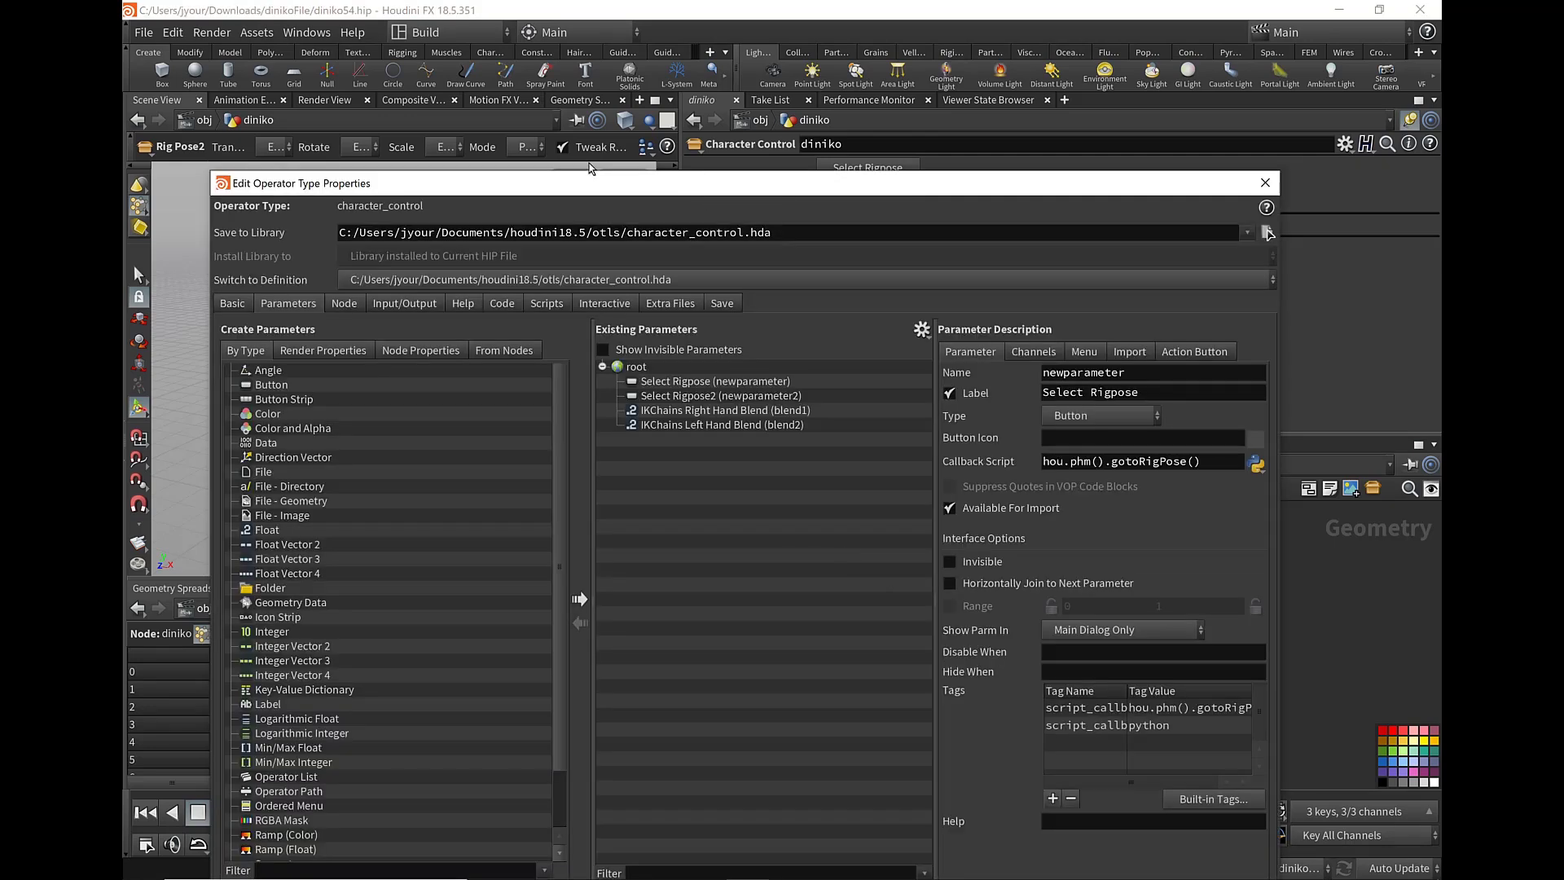
- Set the Character Control asset's Default State to kinefx__rigpose in its Node settings
left_click(604, 303)
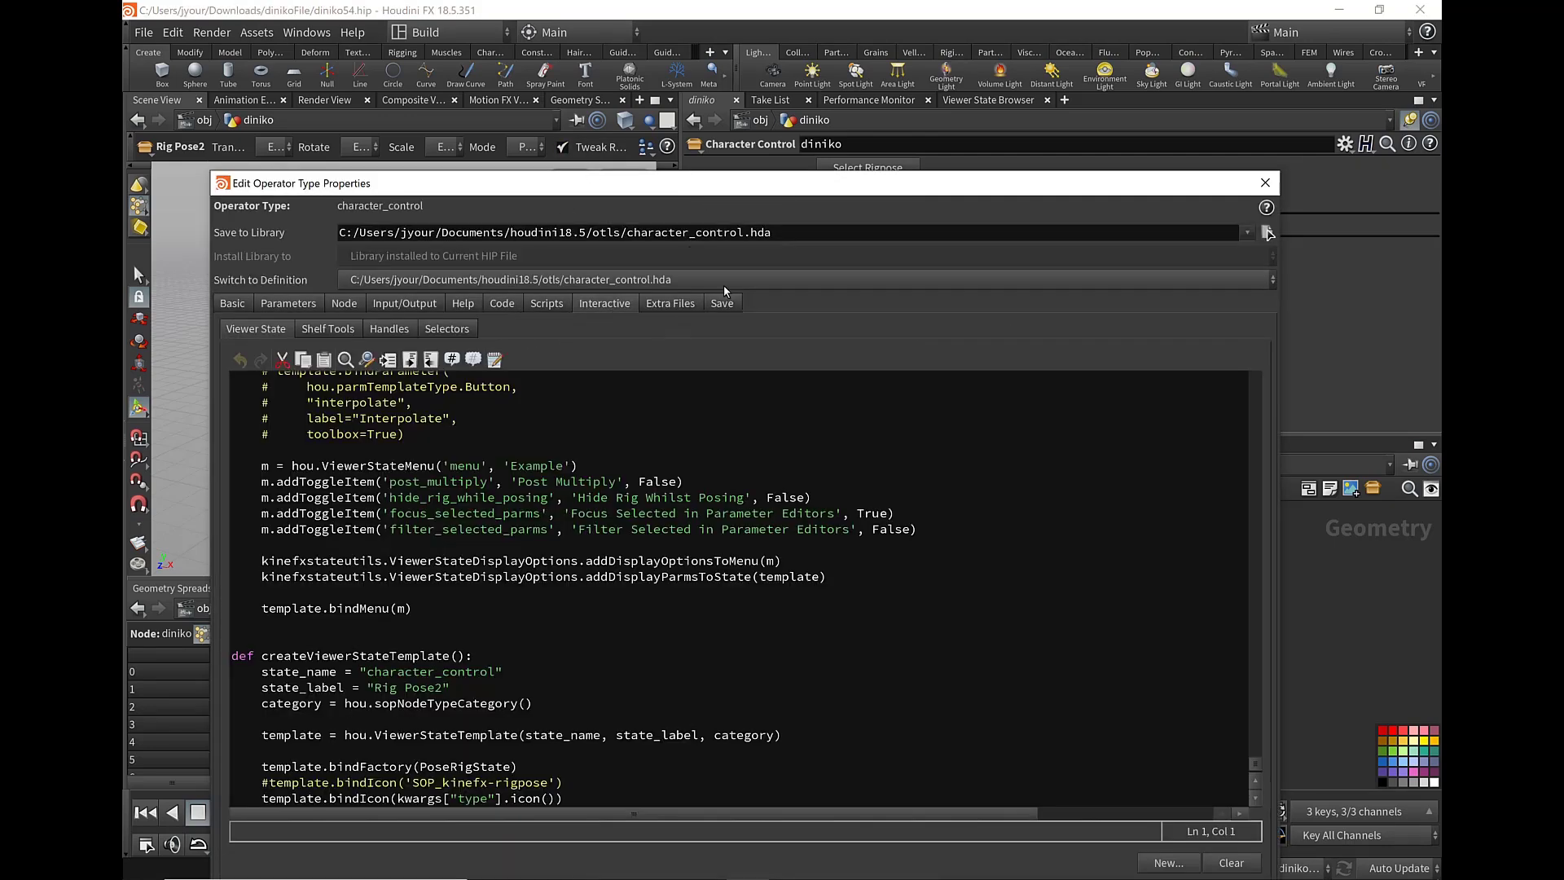
left_click_drag(628, 192, 930, 44)
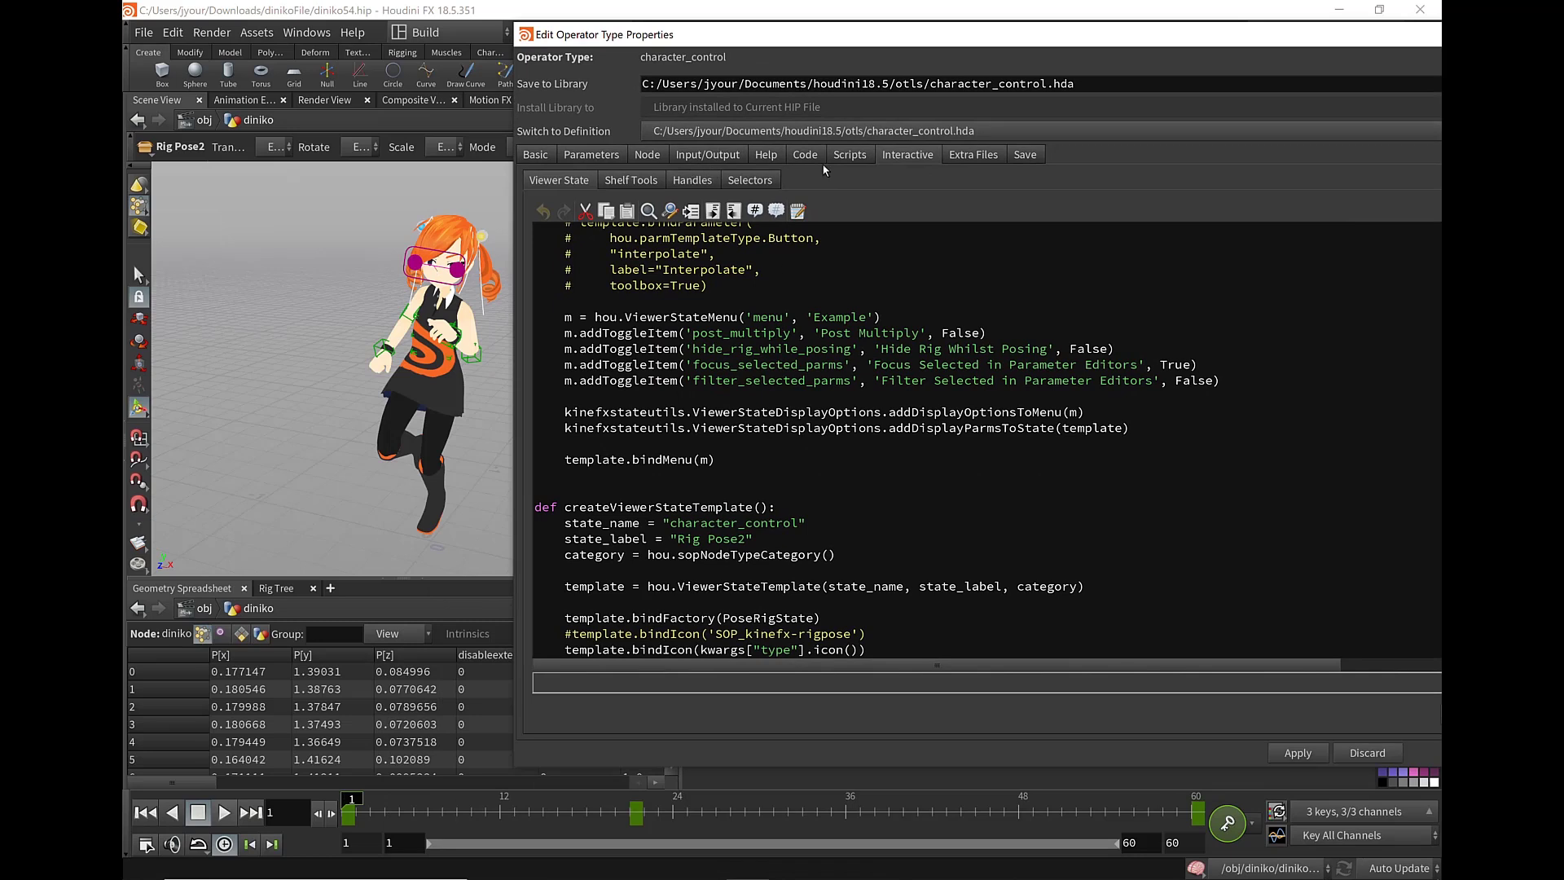
left_click(648, 155)
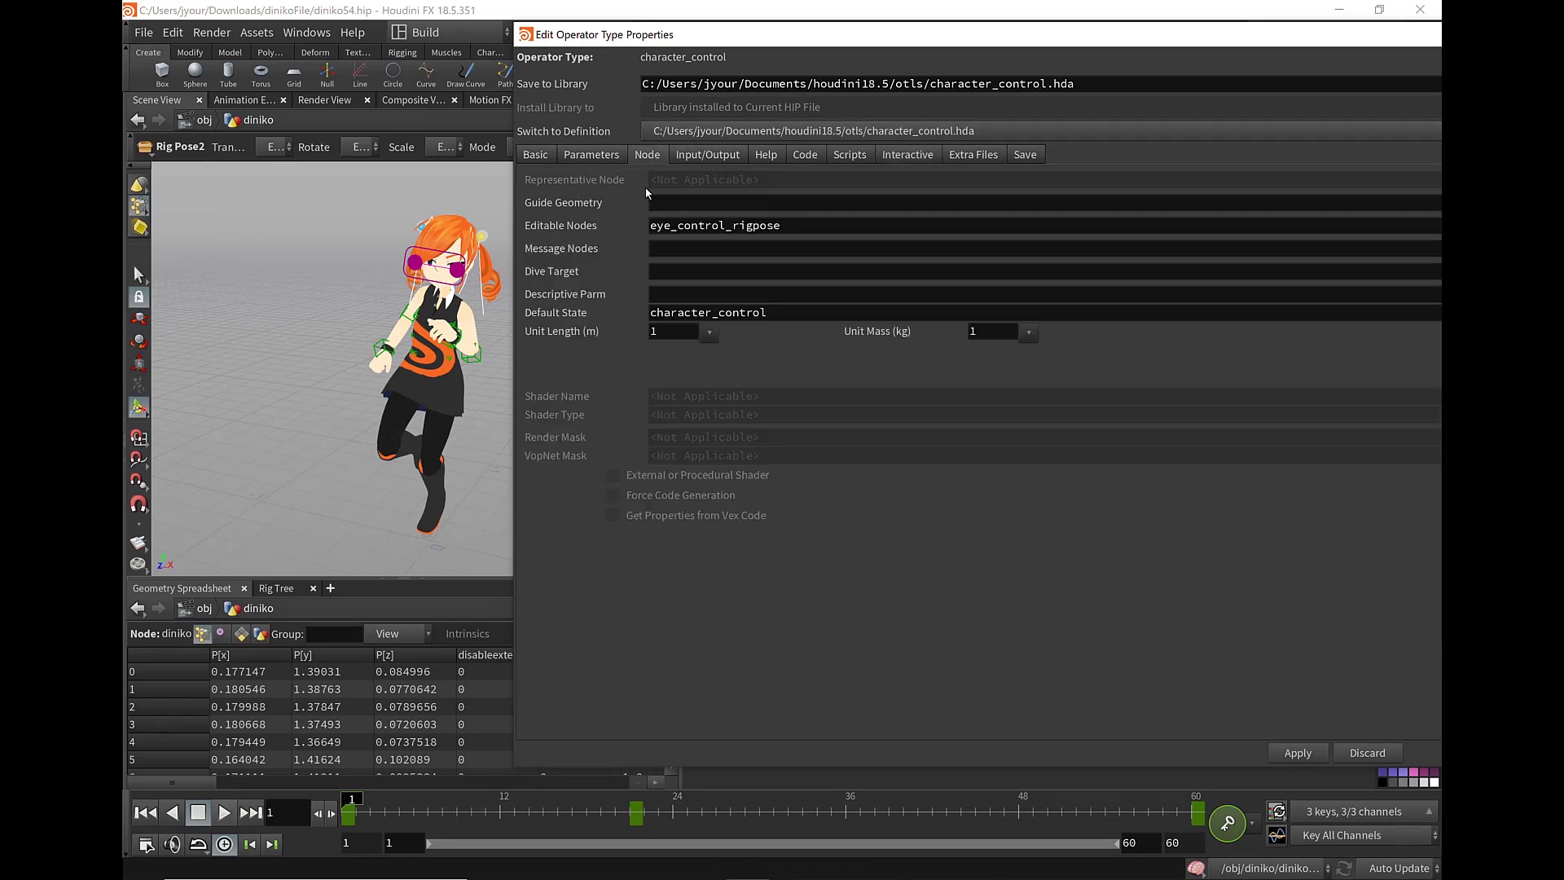
double_click(755, 313)
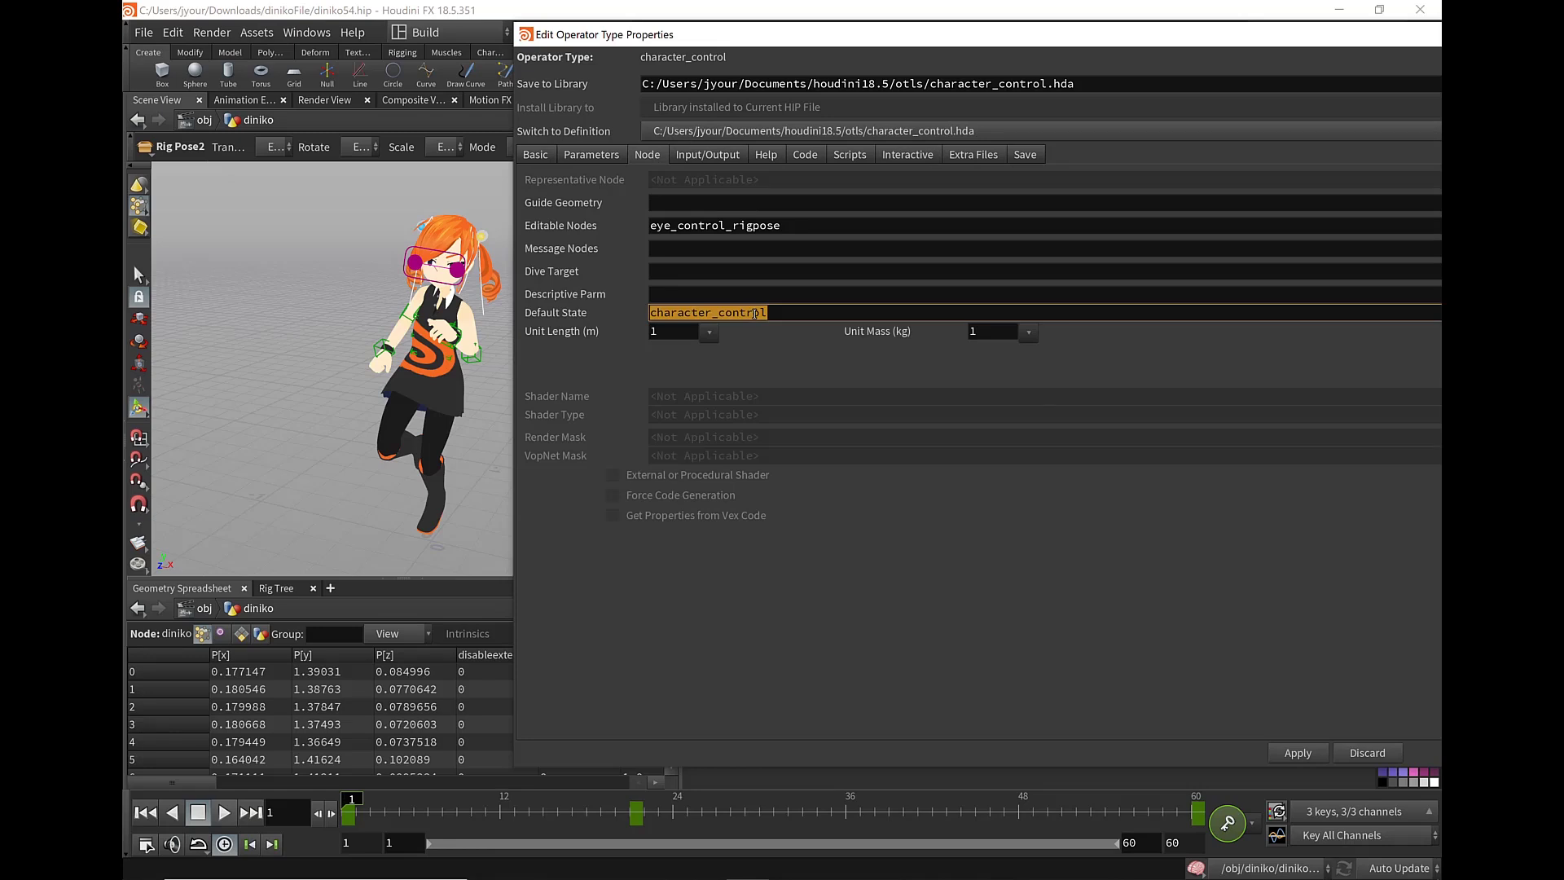
type("kin")
type("efx__")
type("rigpose")
key("Return")
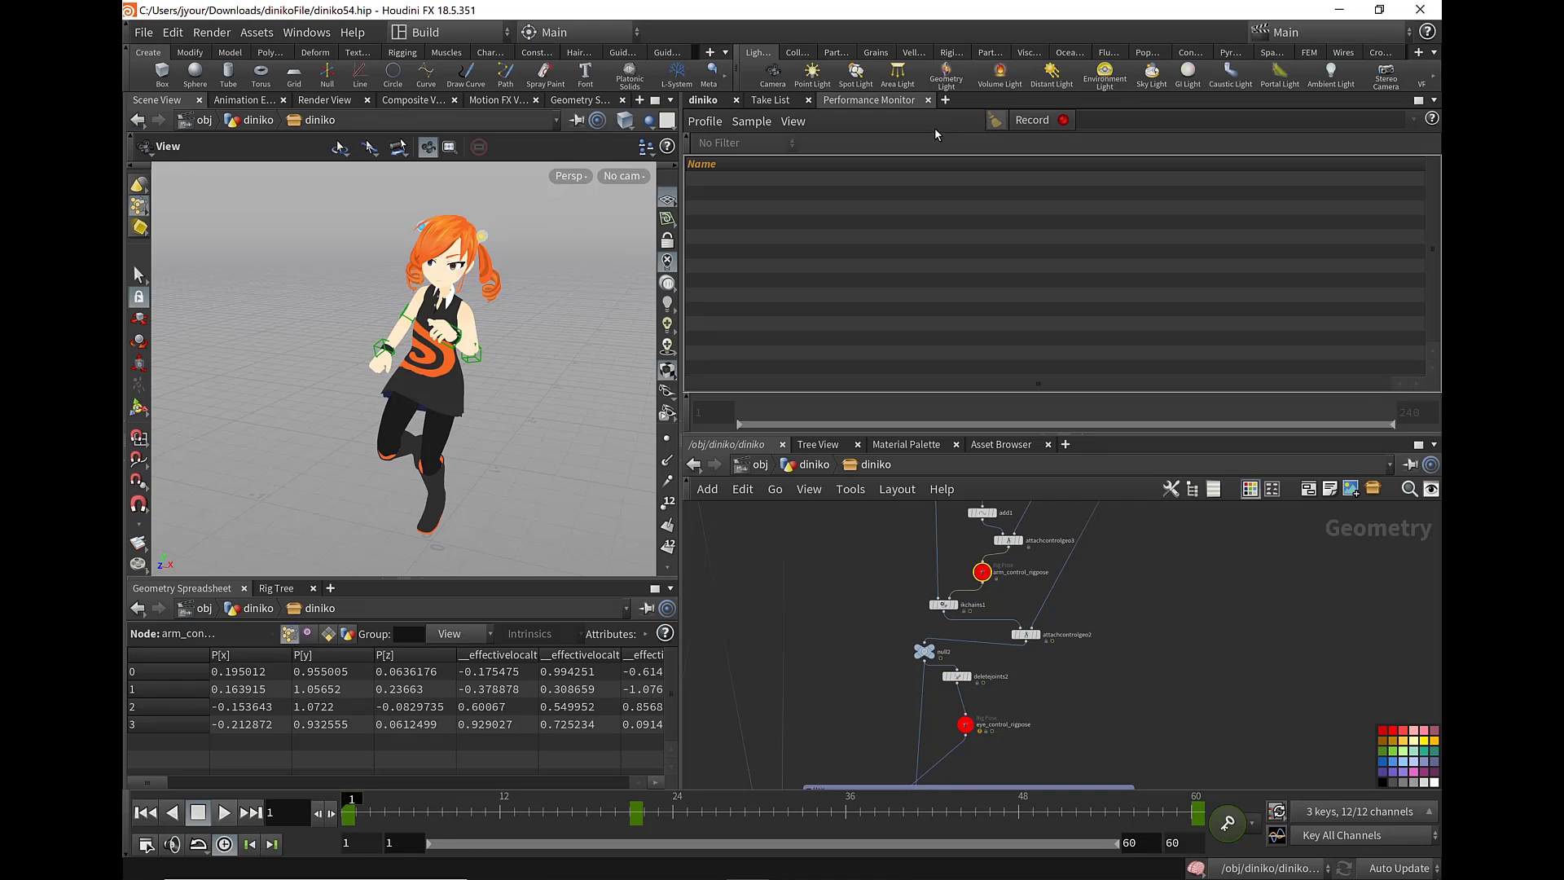
- Add a Viewer State Browser pane tab and expand the Rig Pose state (kinefx__rigpose)
left_click(945, 100)
mouse_move(1000, 138)
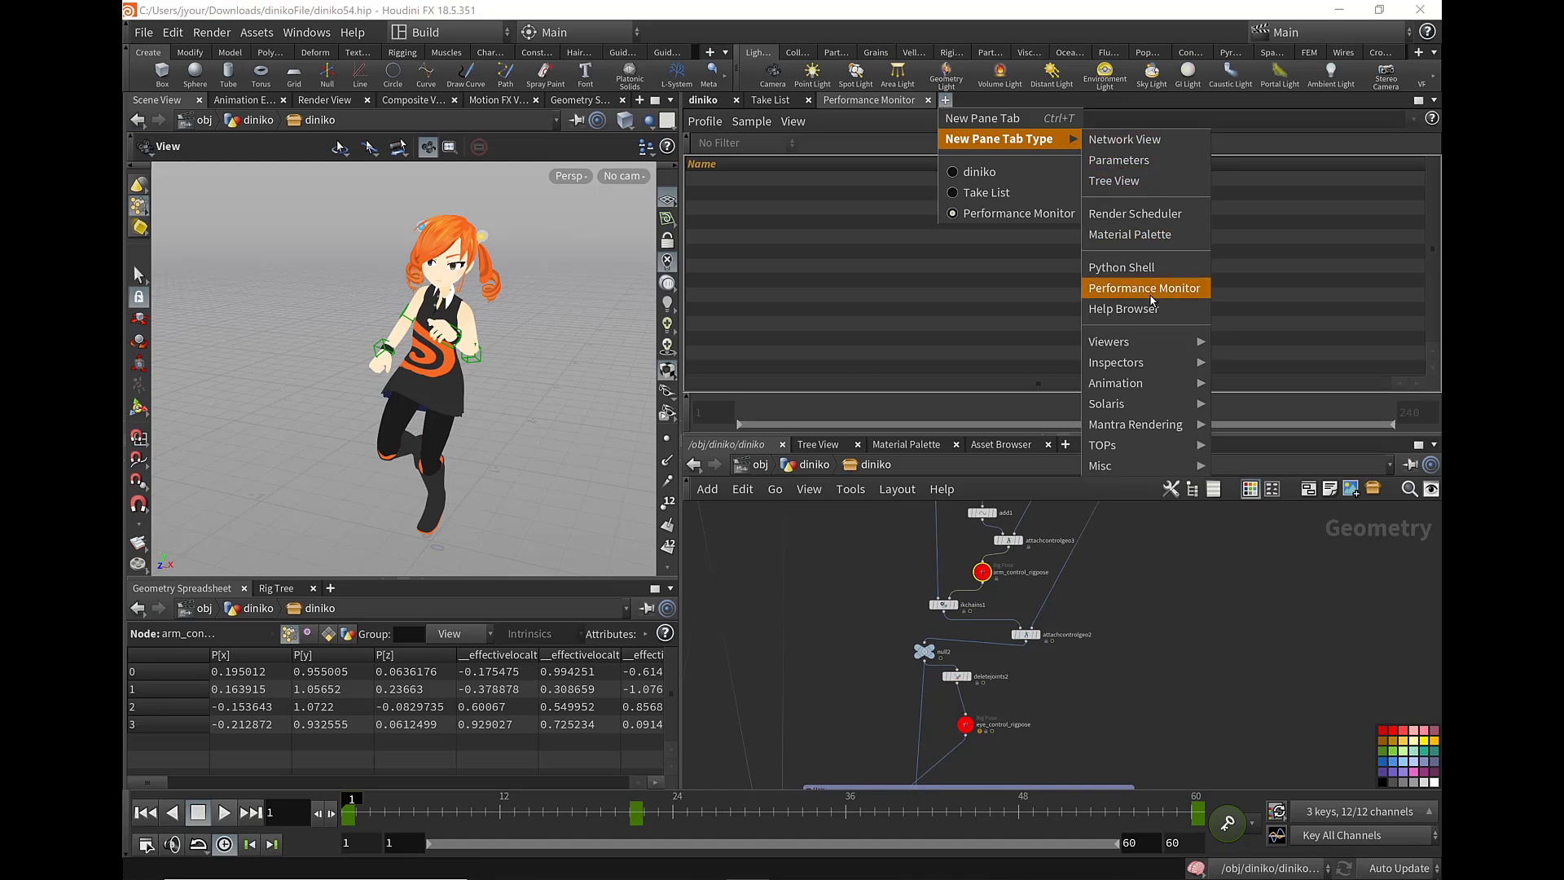
mouse_move(1116, 362)
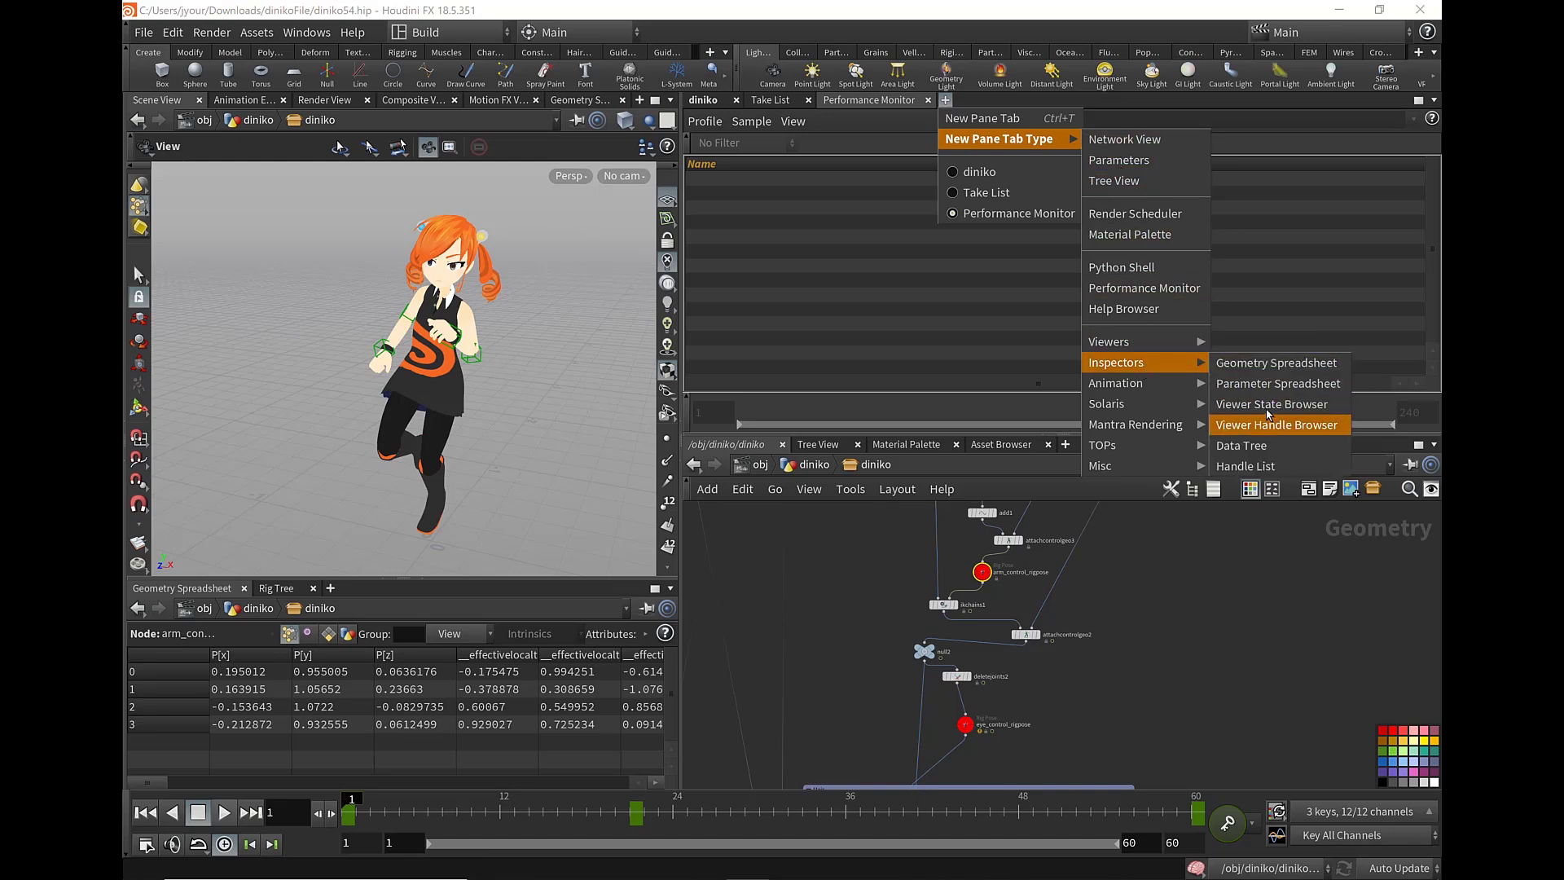
left_click(1286, 407)
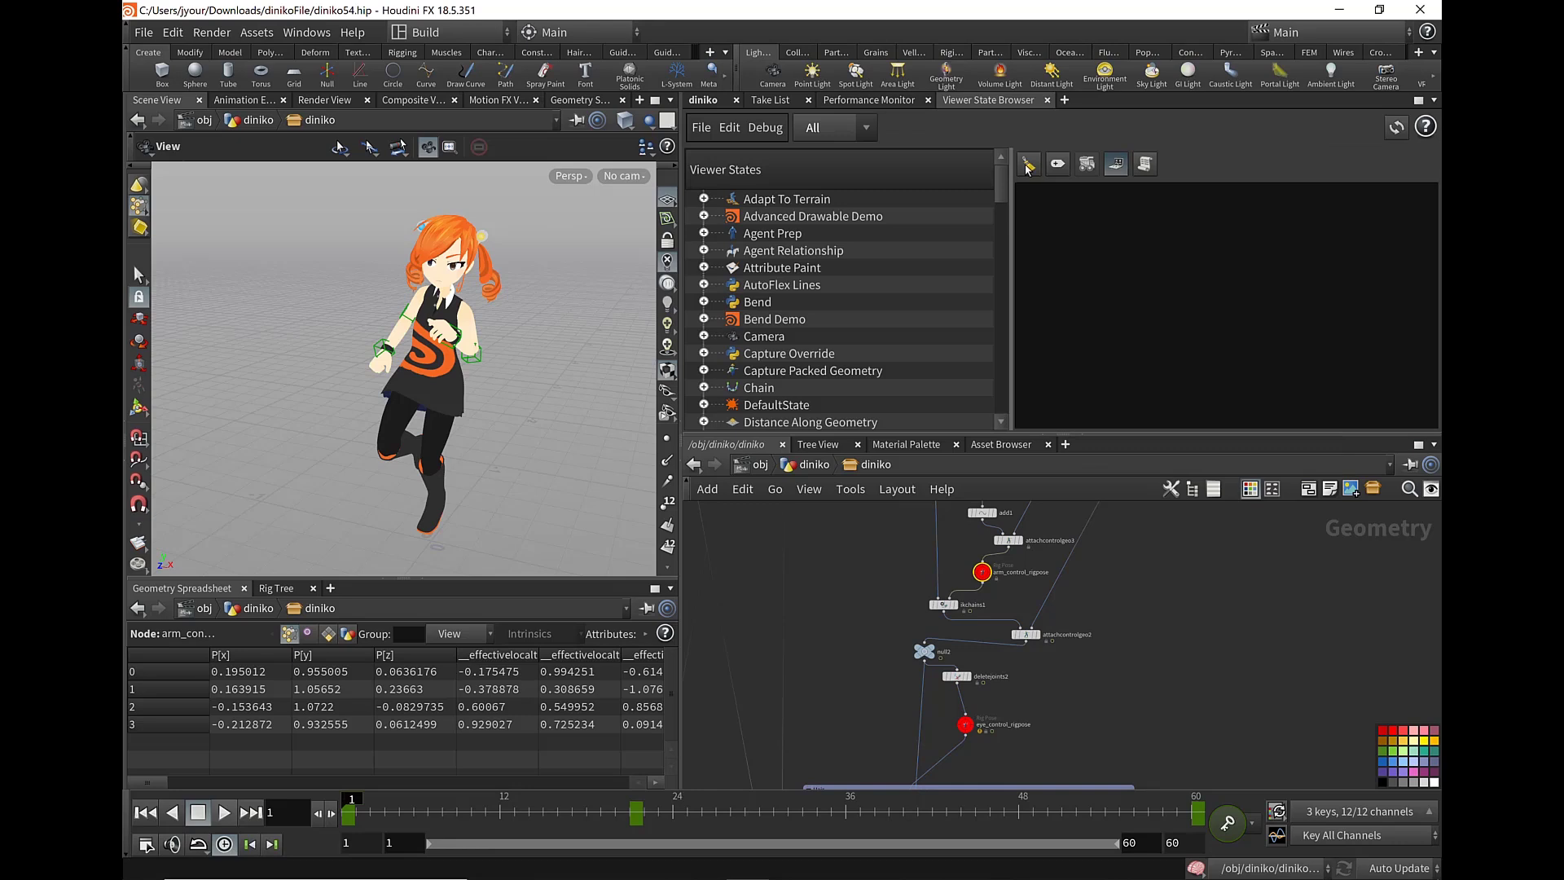
scroll(843, 298, "down", 5)
scroll(843, 297, "down", 10)
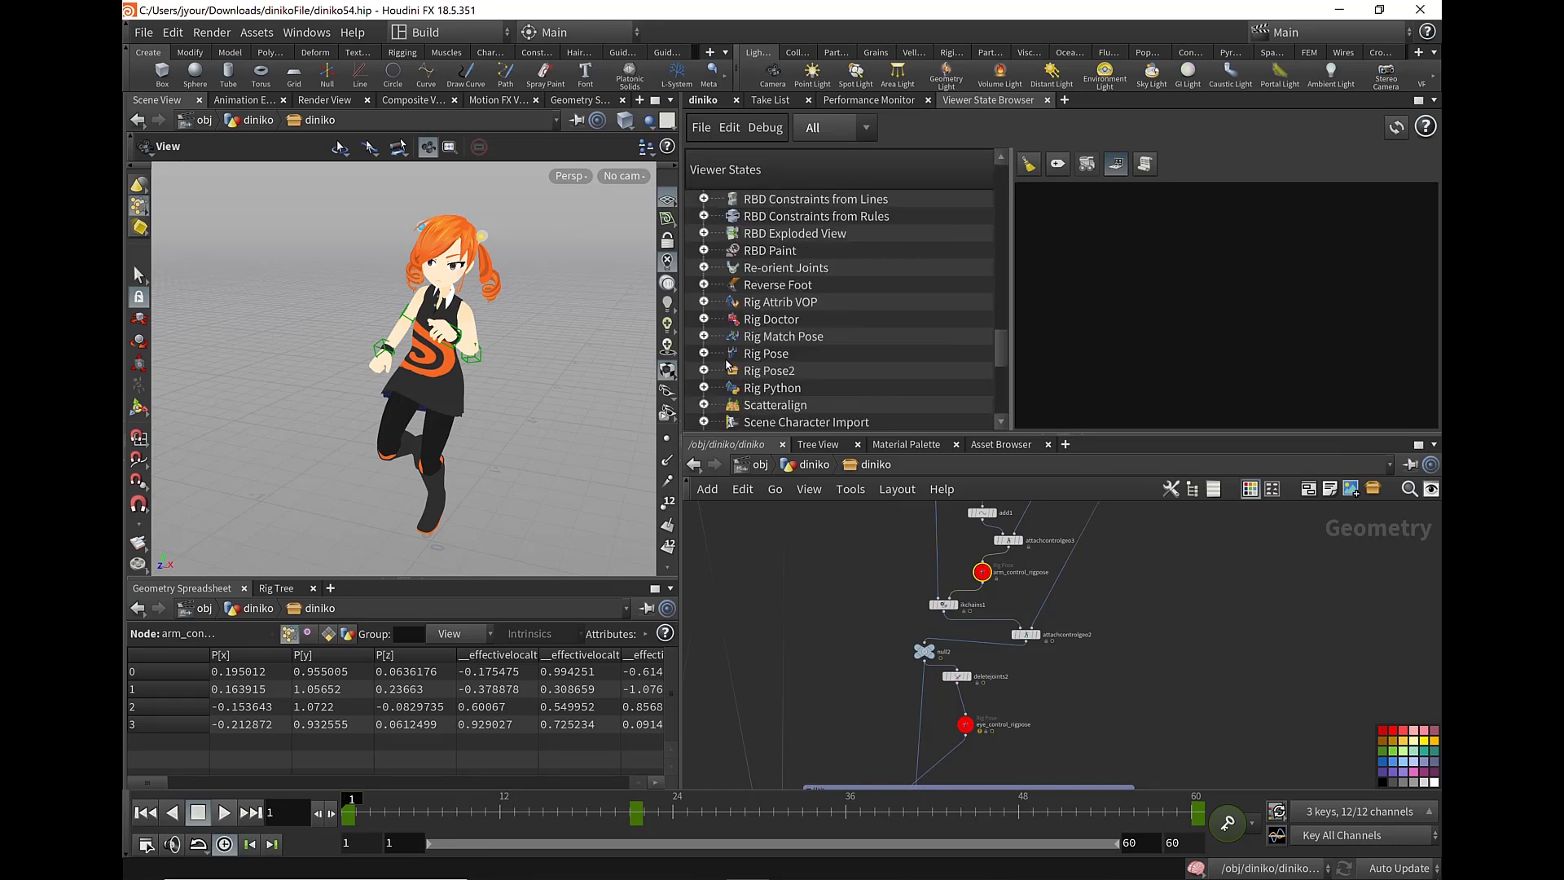
left_click(704, 353)
- Open the Rig Pose state's source code in the Viewer State Editor
right_click(767, 356)
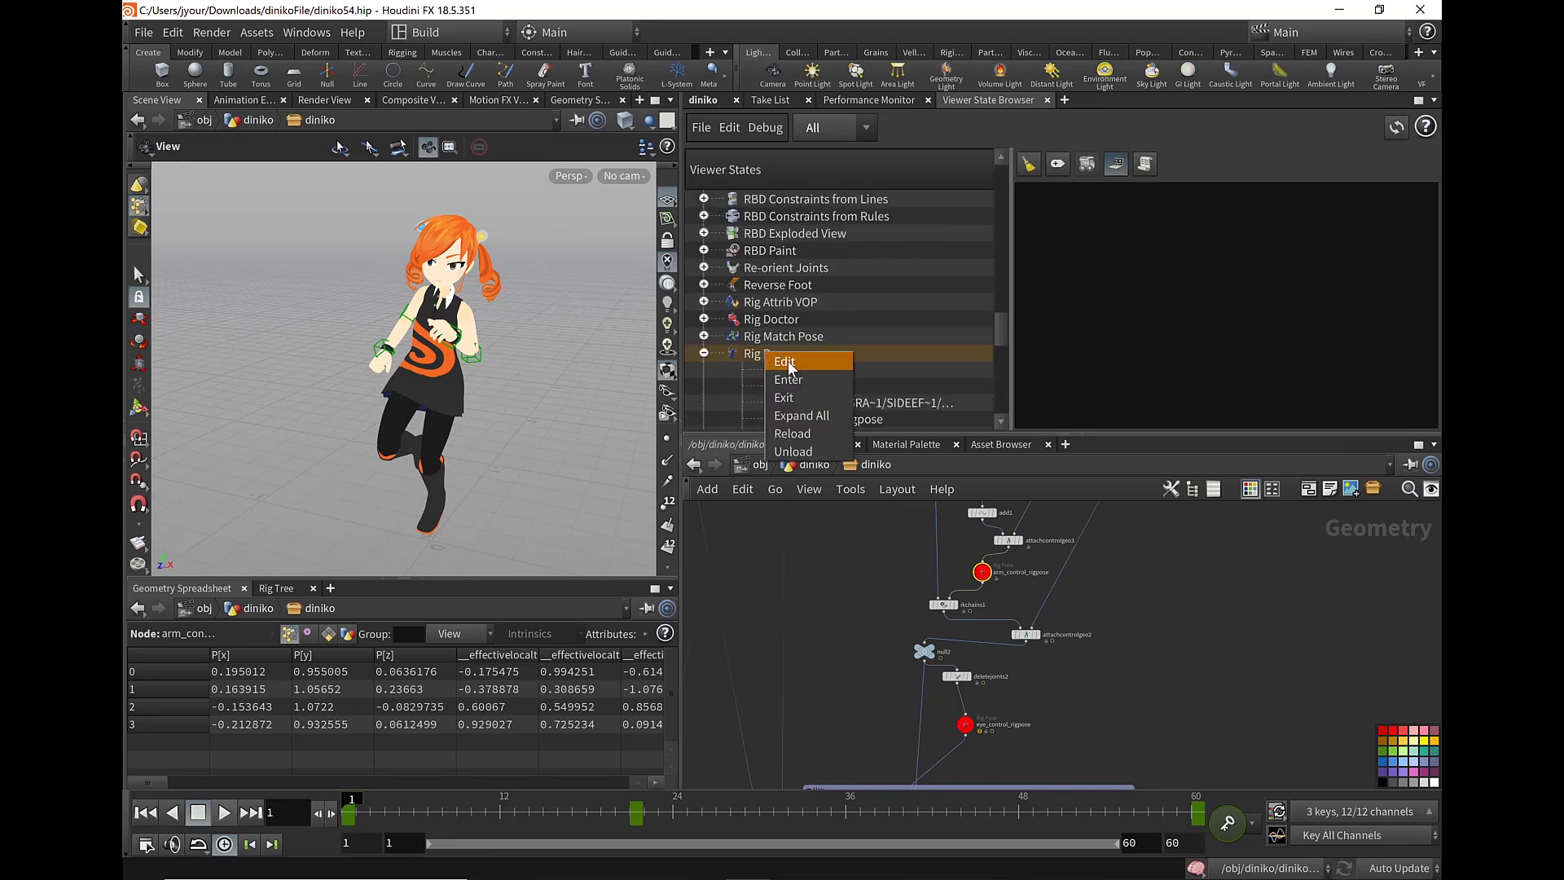
left_click(816, 366)
scroll(749, 116, "down", 5)
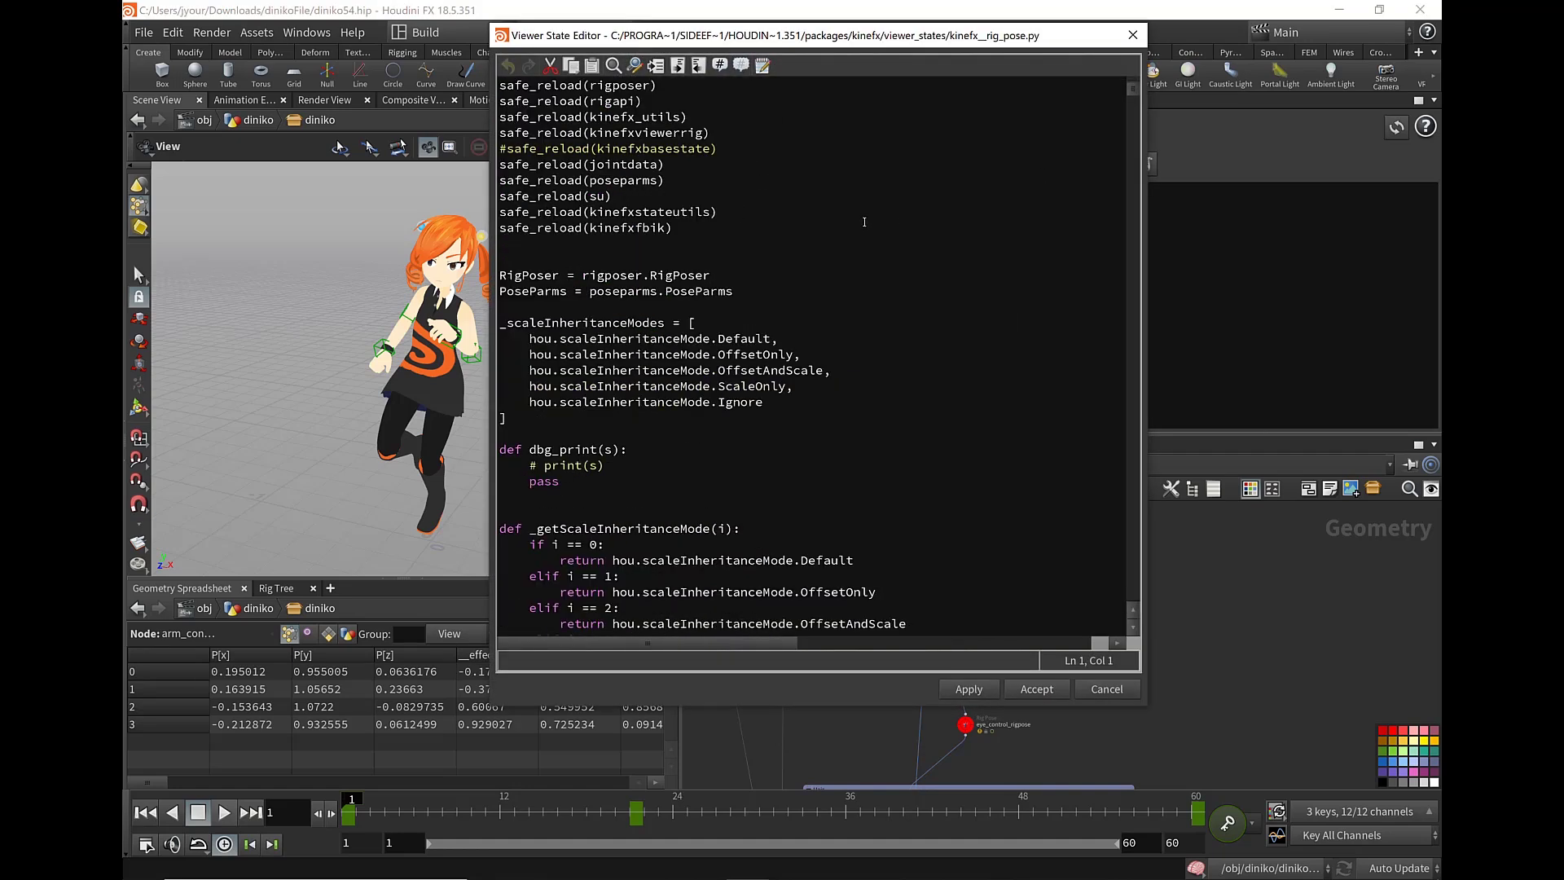
scroll(750, 117, "down", 2)
left_click_drag(806, 37, 843, 142)
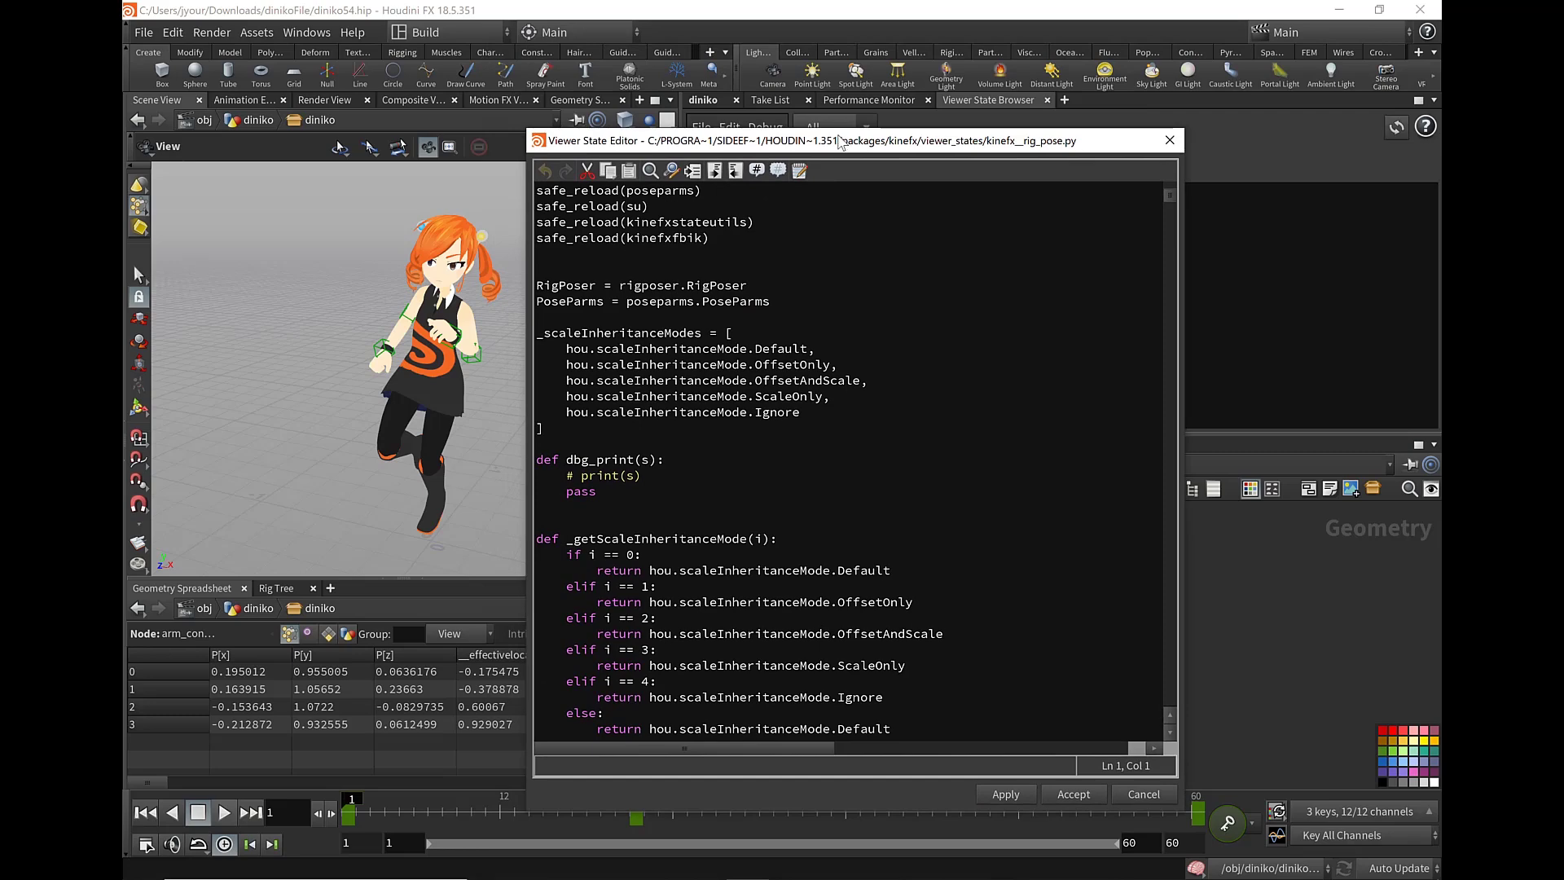
- Scroll to the joint-drag code near line 827 and select all the Rig Pose code
scroll(738, 296, "down", 5)
scroll(738, 297, "down", 5)
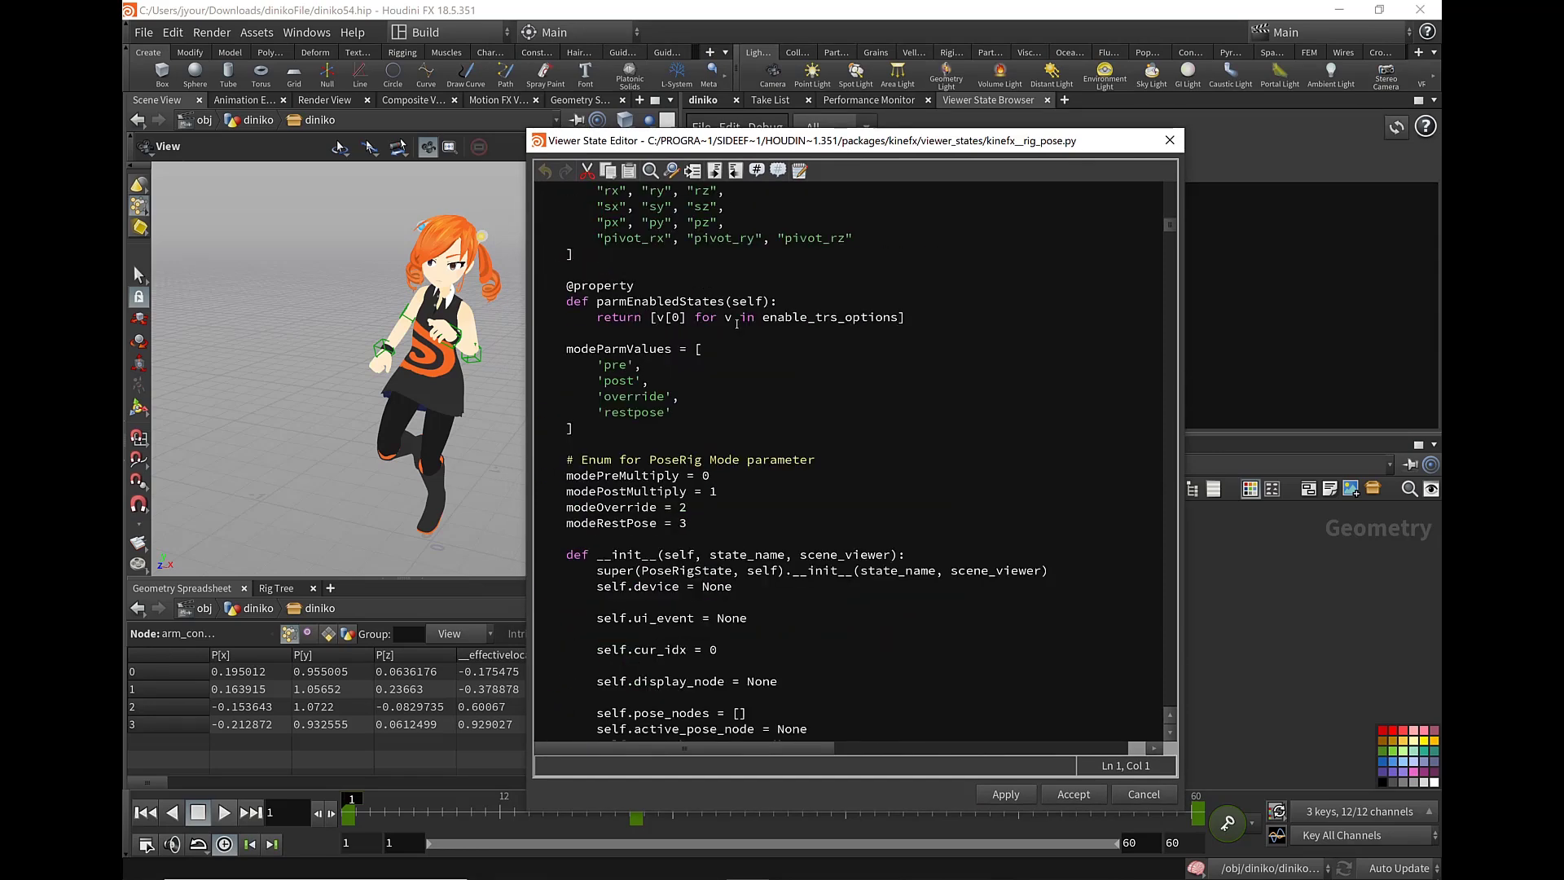
scroll(738, 297, "down", 5)
scroll(739, 296, "down", 5)
scroll(739, 297, "down", 5)
scroll(741, 298, "down", 5)
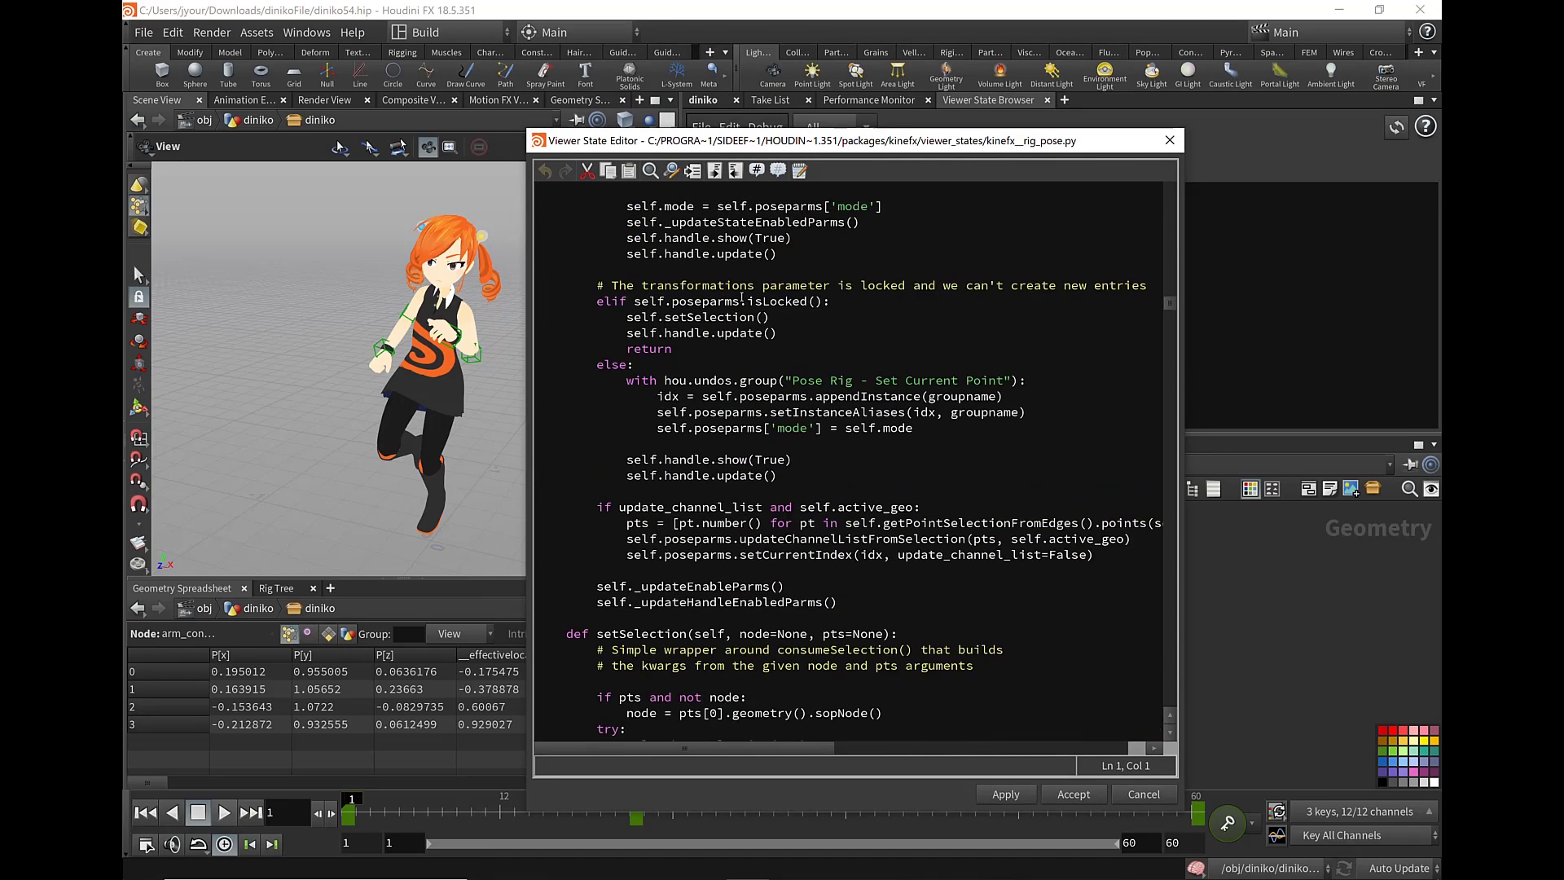
scroll(743, 299, "down", 5)
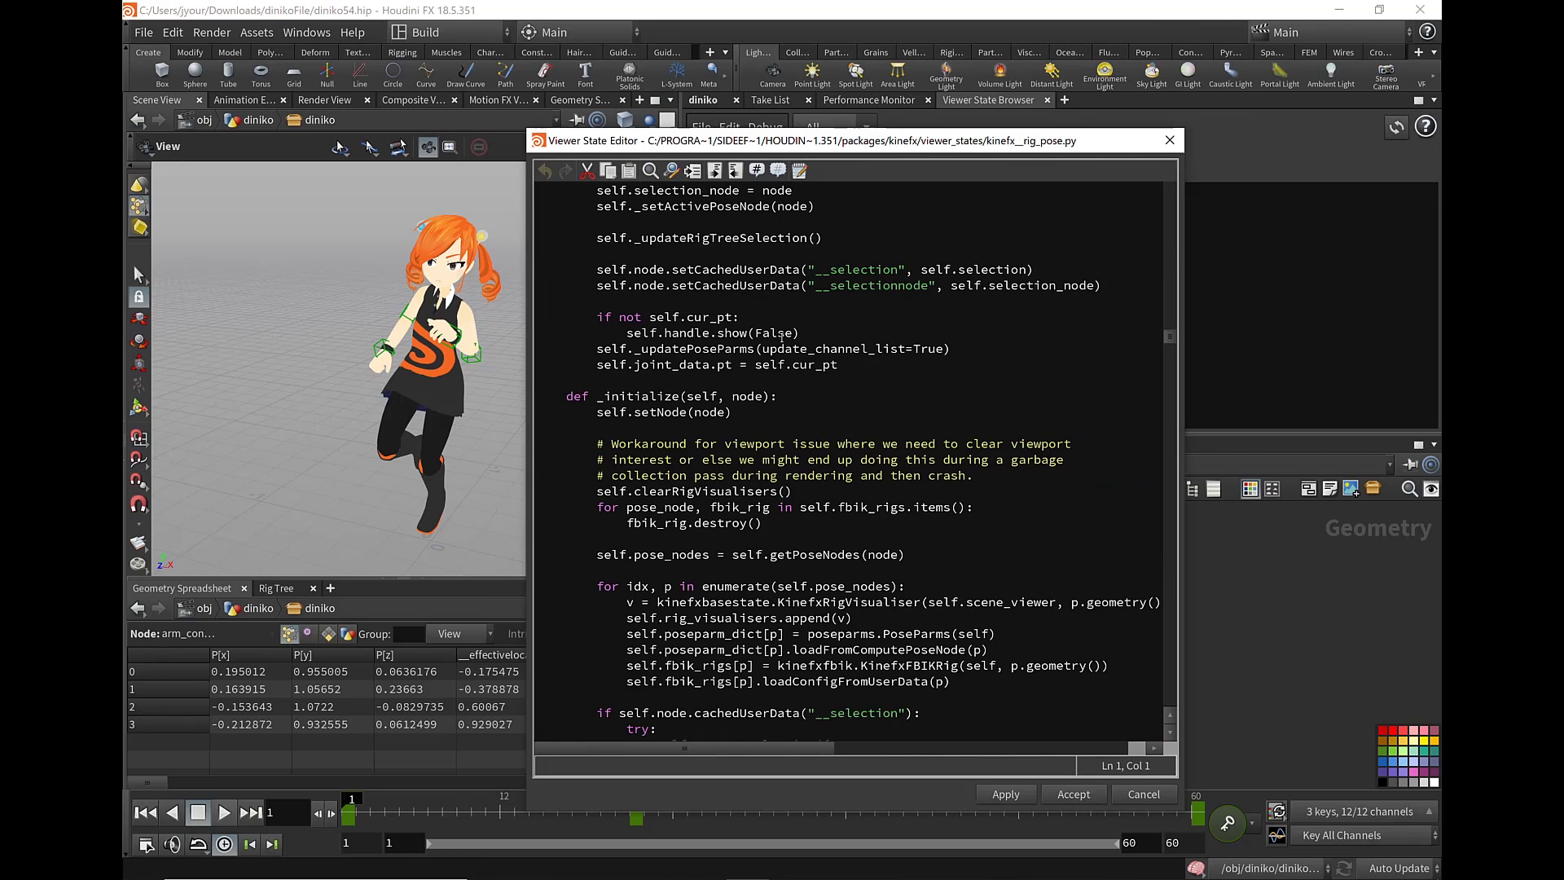
scroll(784, 334, "down", 5)
scroll(789, 325, "down", 5)
scroll(795, 318, "down", 5)
scroll(802, 310, "down", 5)
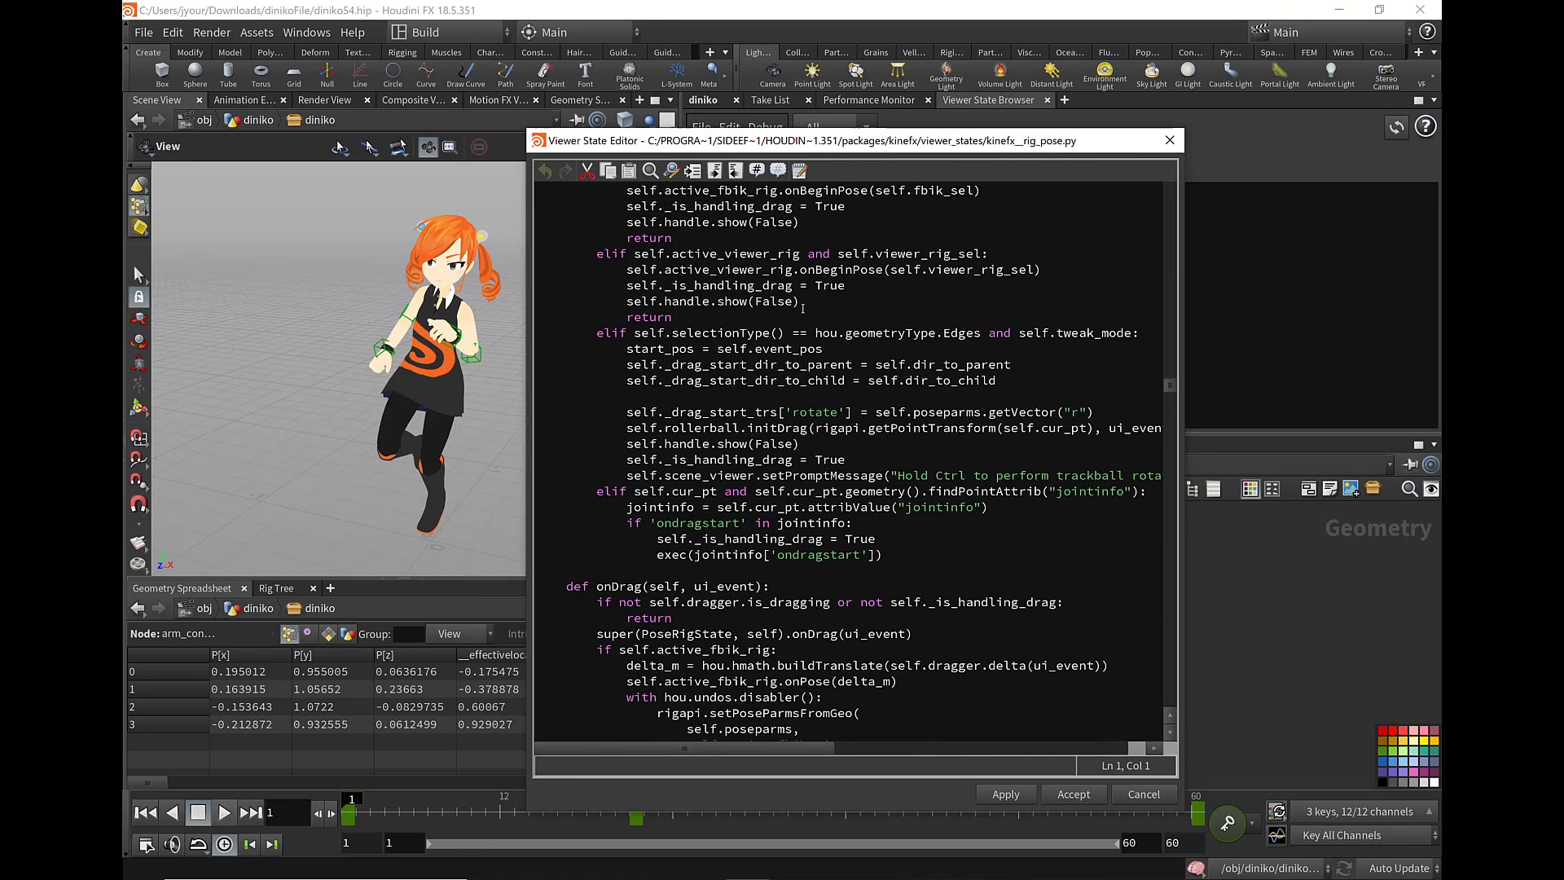
scroll(803, 308, "down", 8)
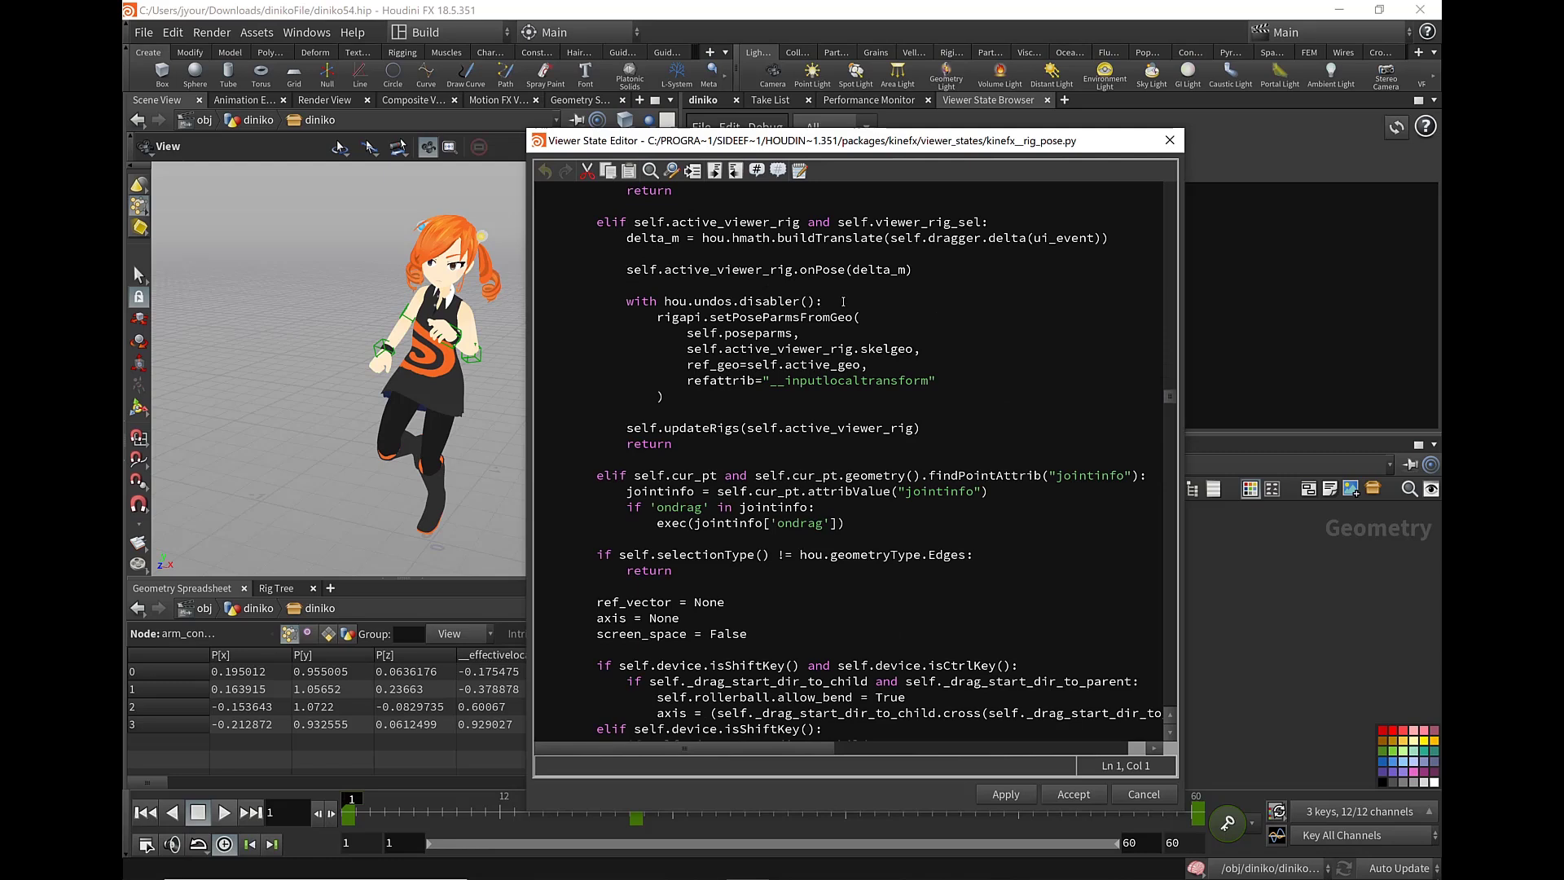
scroll(843, 299, "down", 3)
scroll(841, 295, "down", 1)
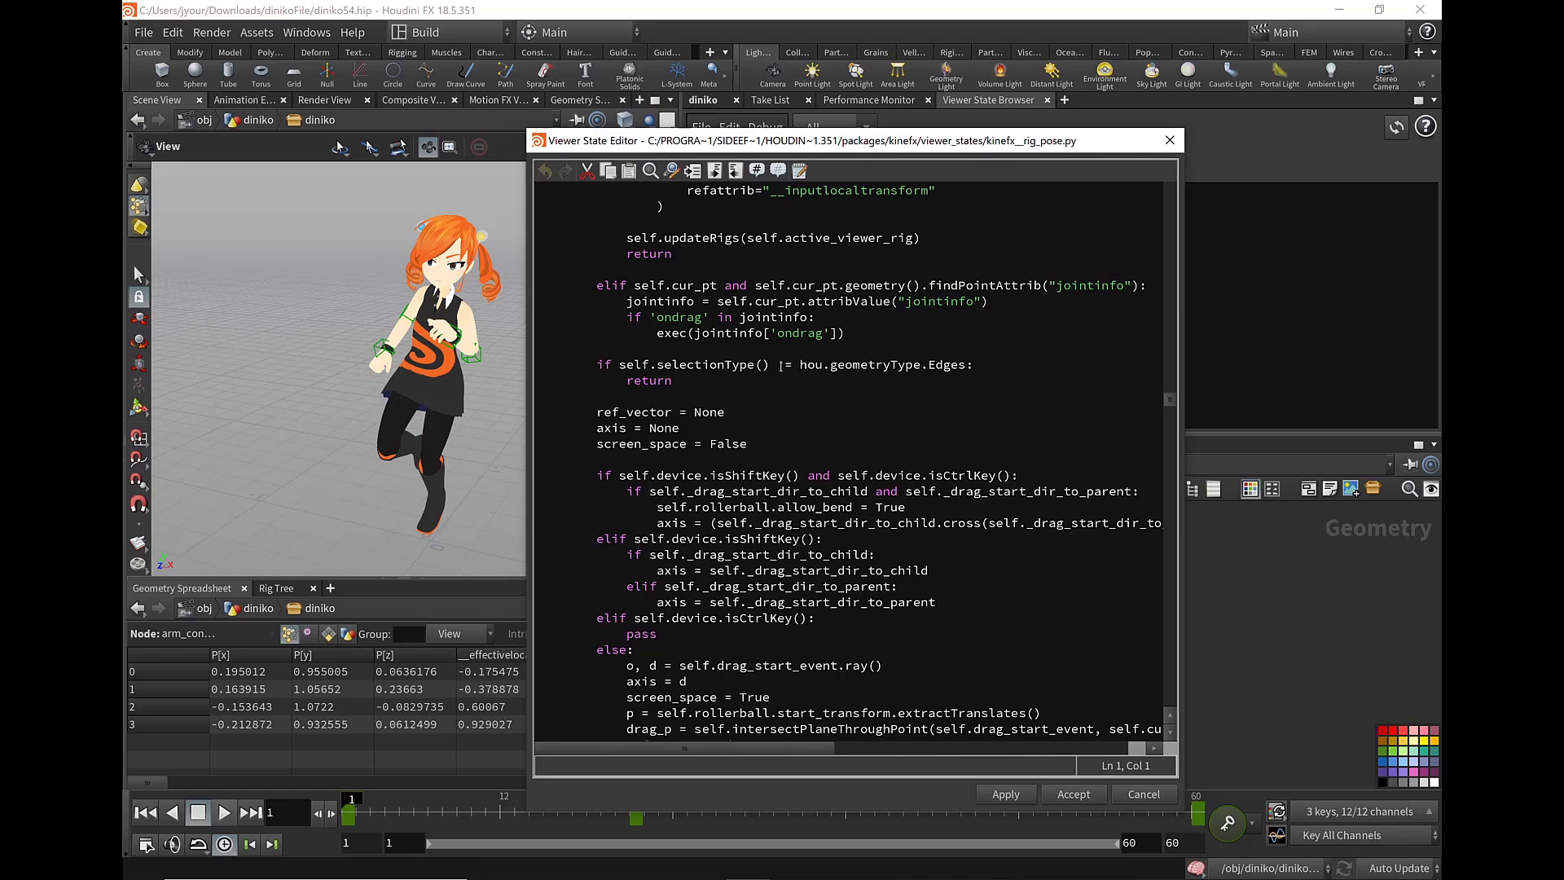
scroll(780, 366, "down", 7)
left_click(792, 355)
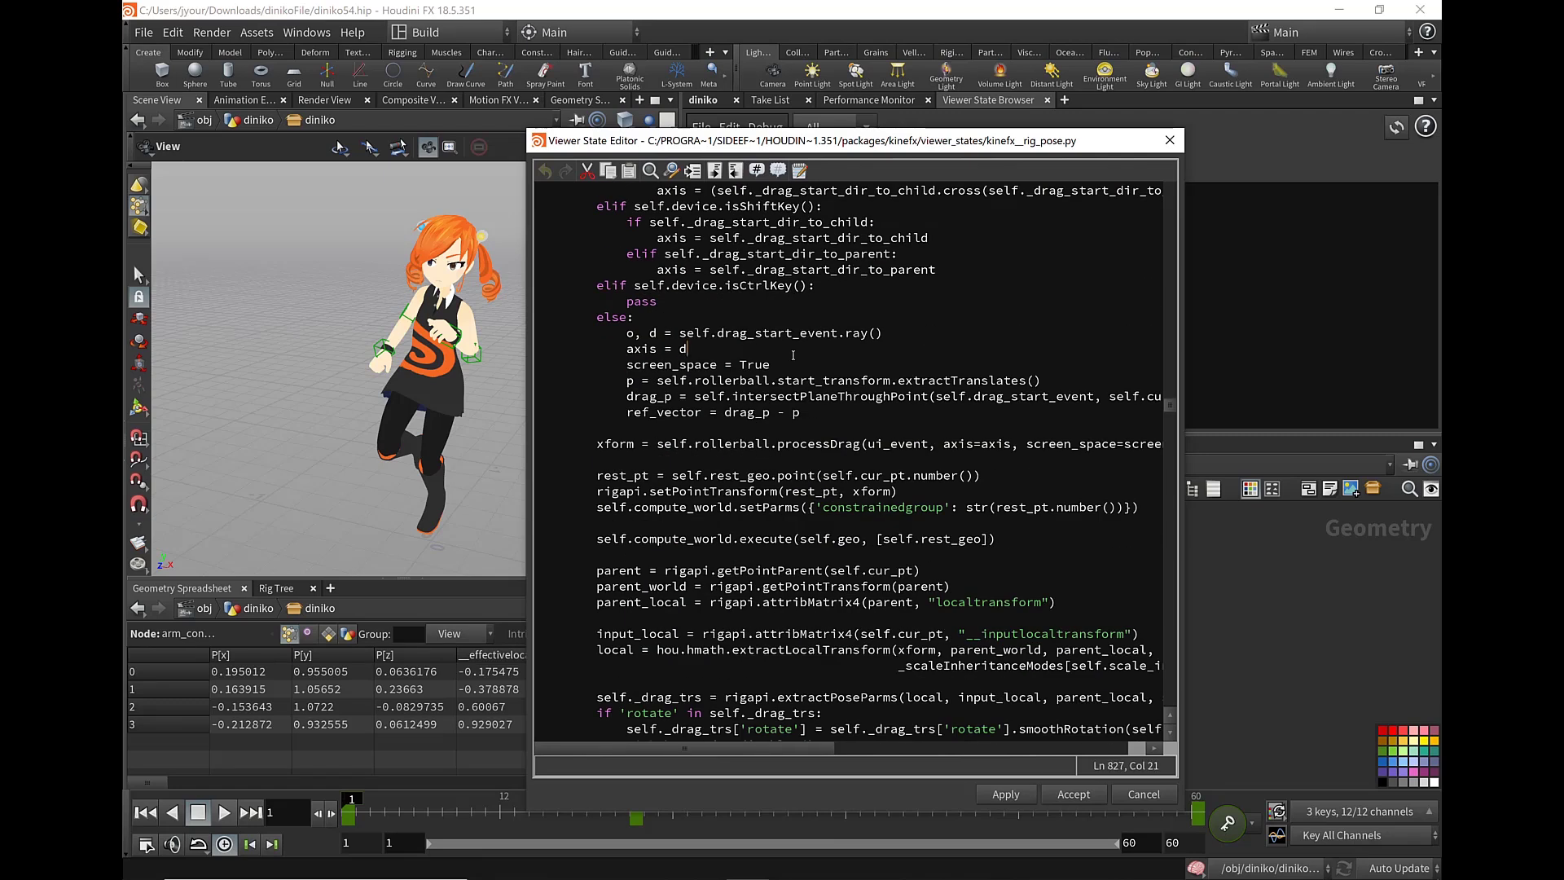
key("ctrl+a")
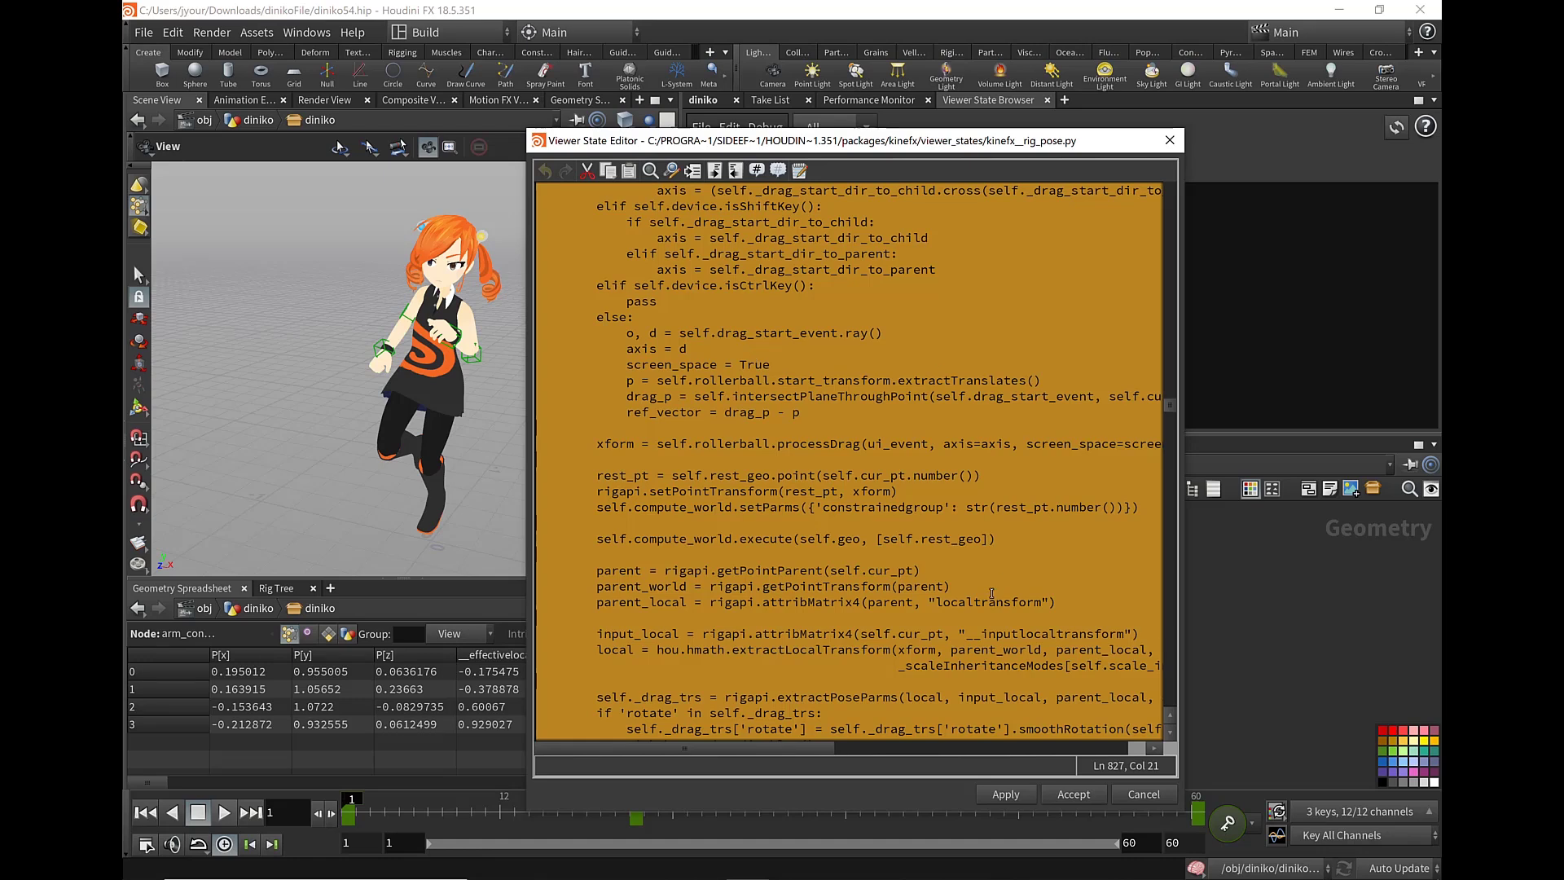
- Close the code editor and reopen the diniko node's Type Properties
left_click(1170, 140)
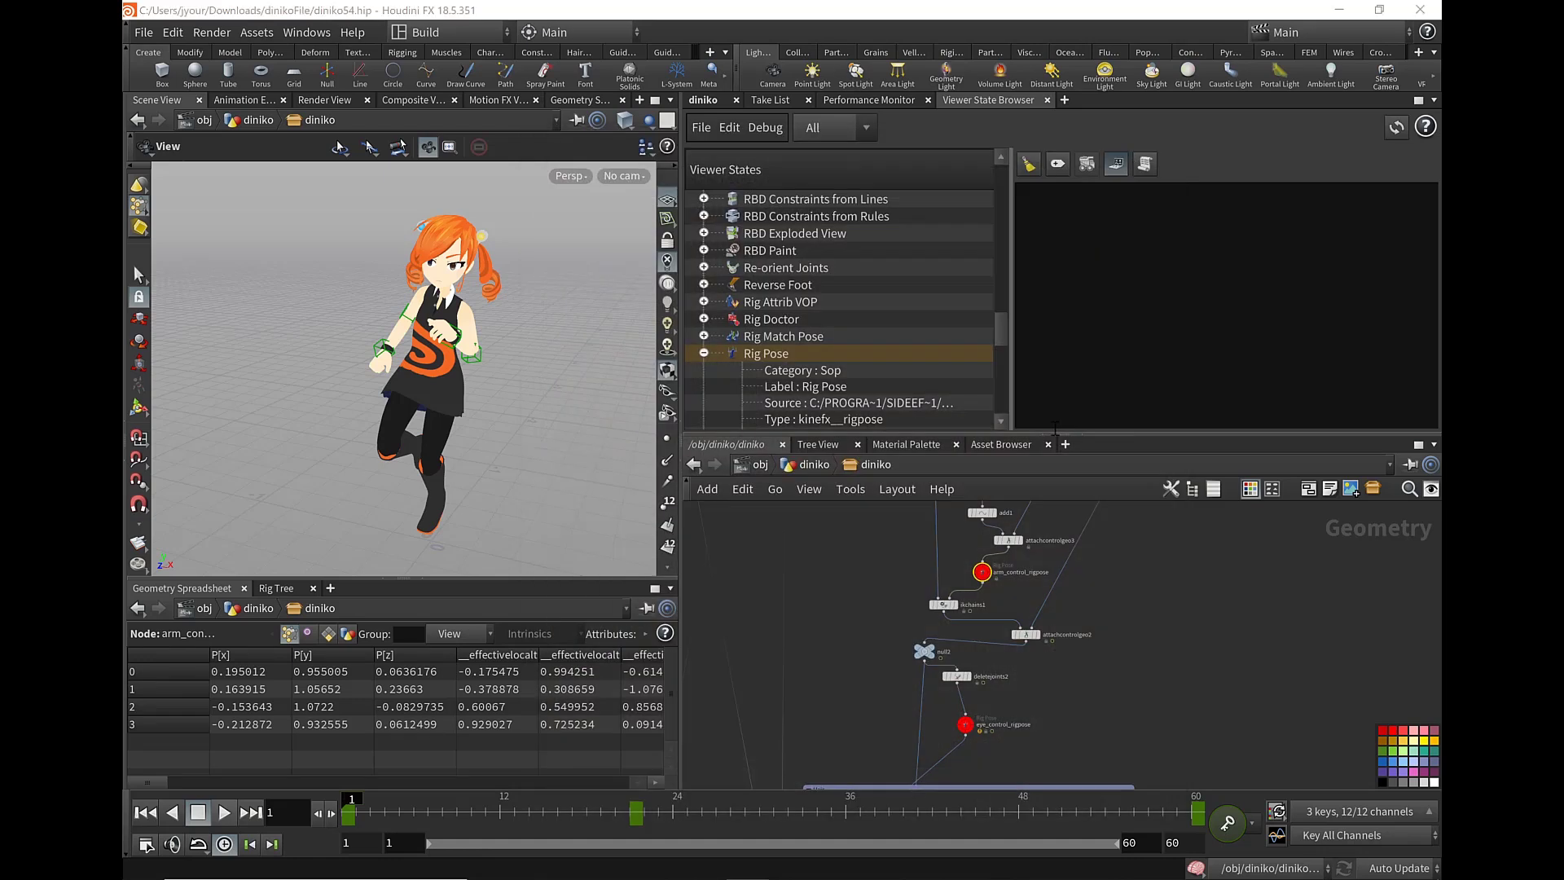
left_click(814, 464)
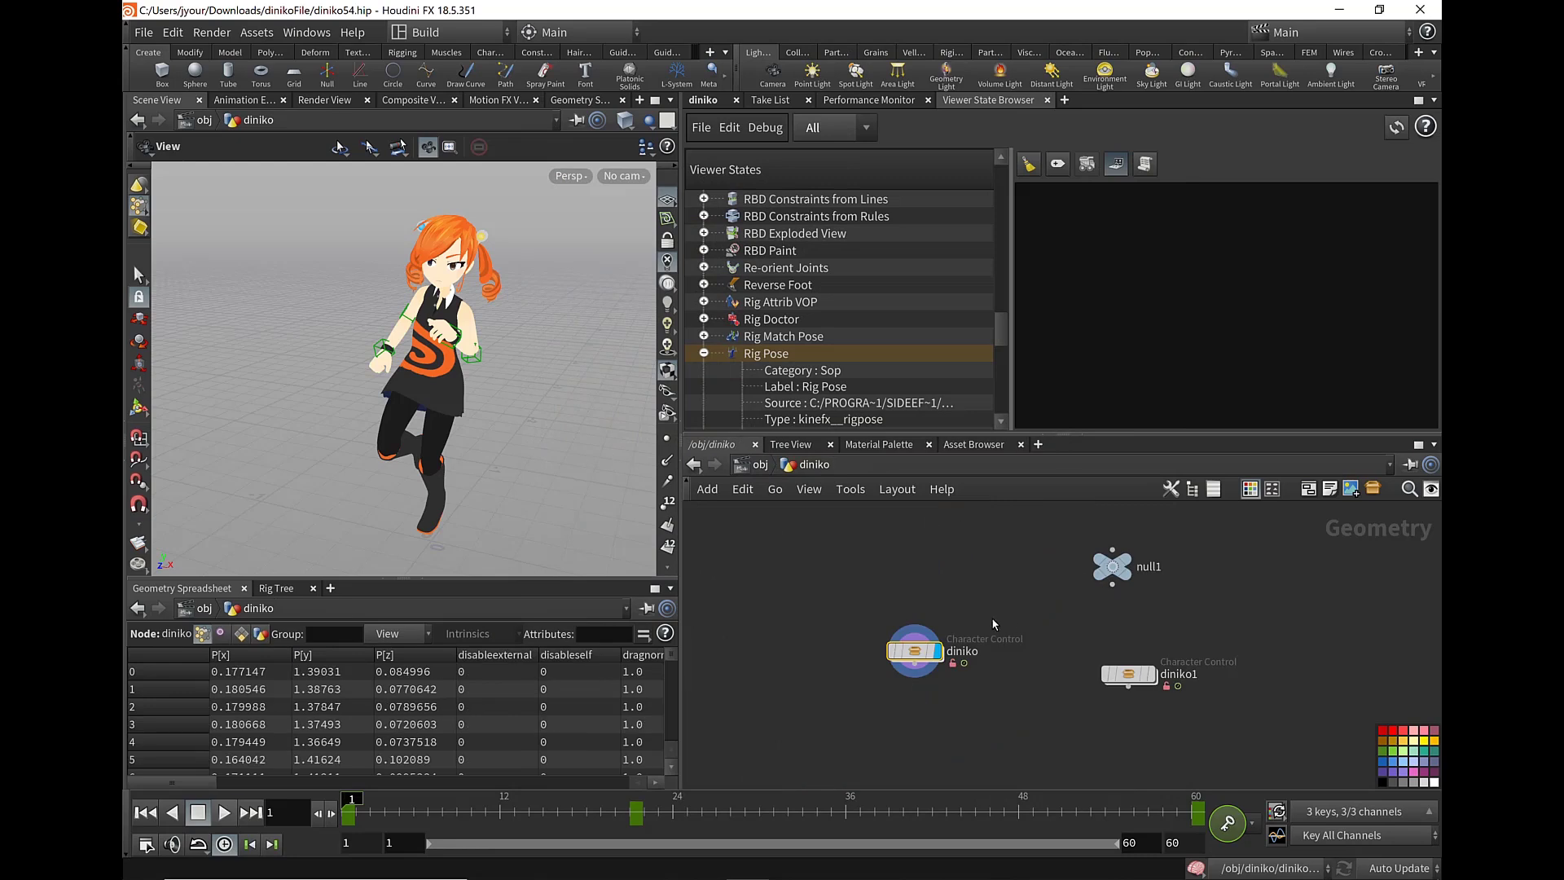
right_click(913, 658)
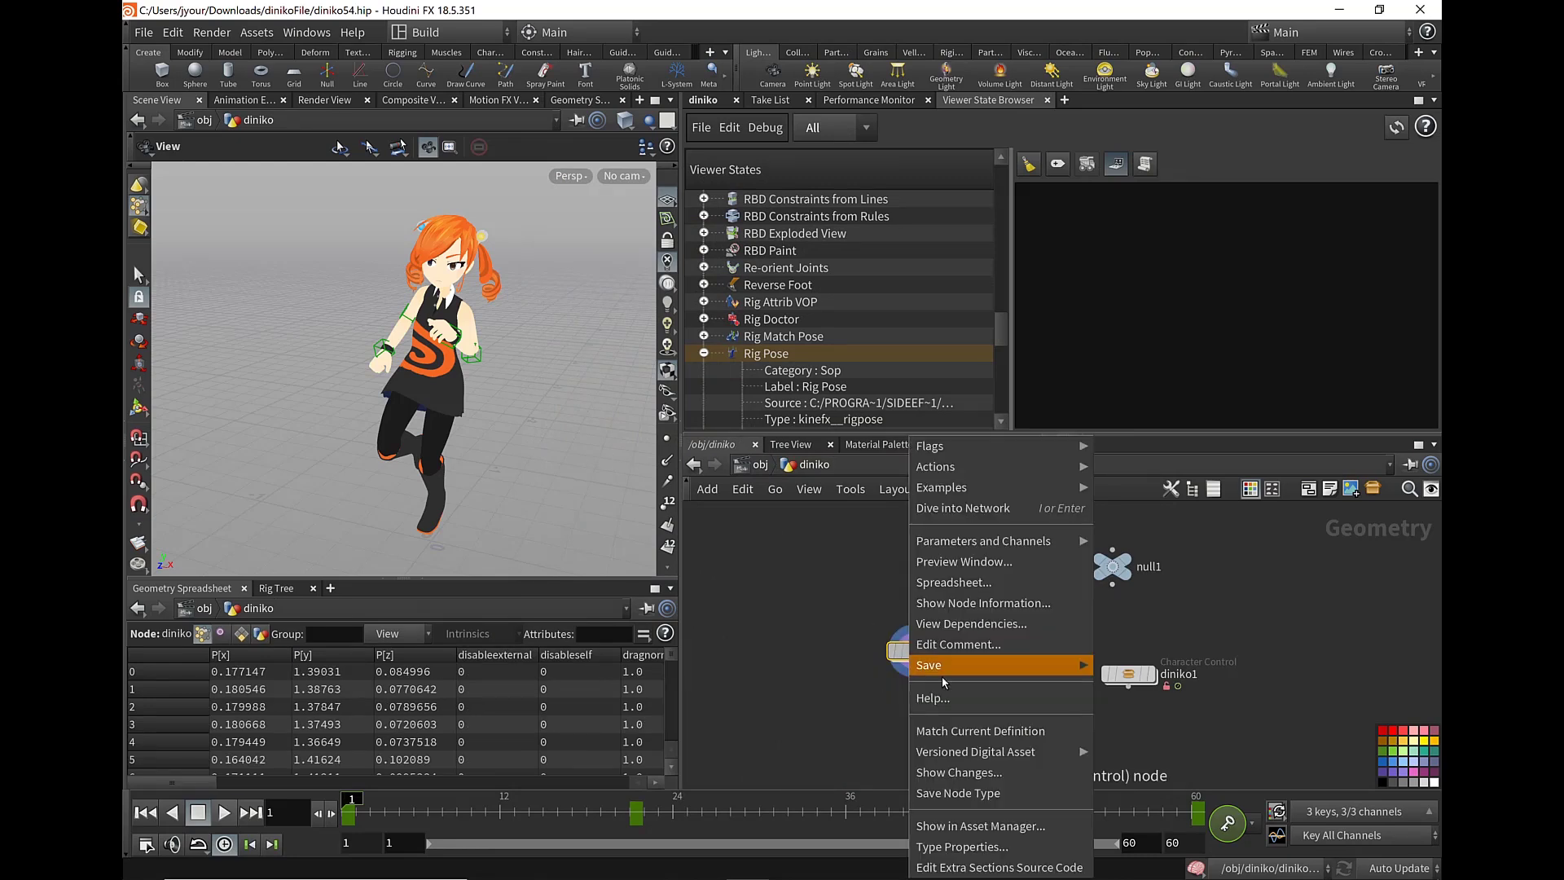
left_click(1007, 845)
- View the asset's Interactive viewer state code, starting then cancelling the Code Generator
mouse_move(1076, 154)
left_mouse_down()
mouse_move(737, 152)
mouse_move(452, 79)
left_mouse_up()
left_click(712, 195)
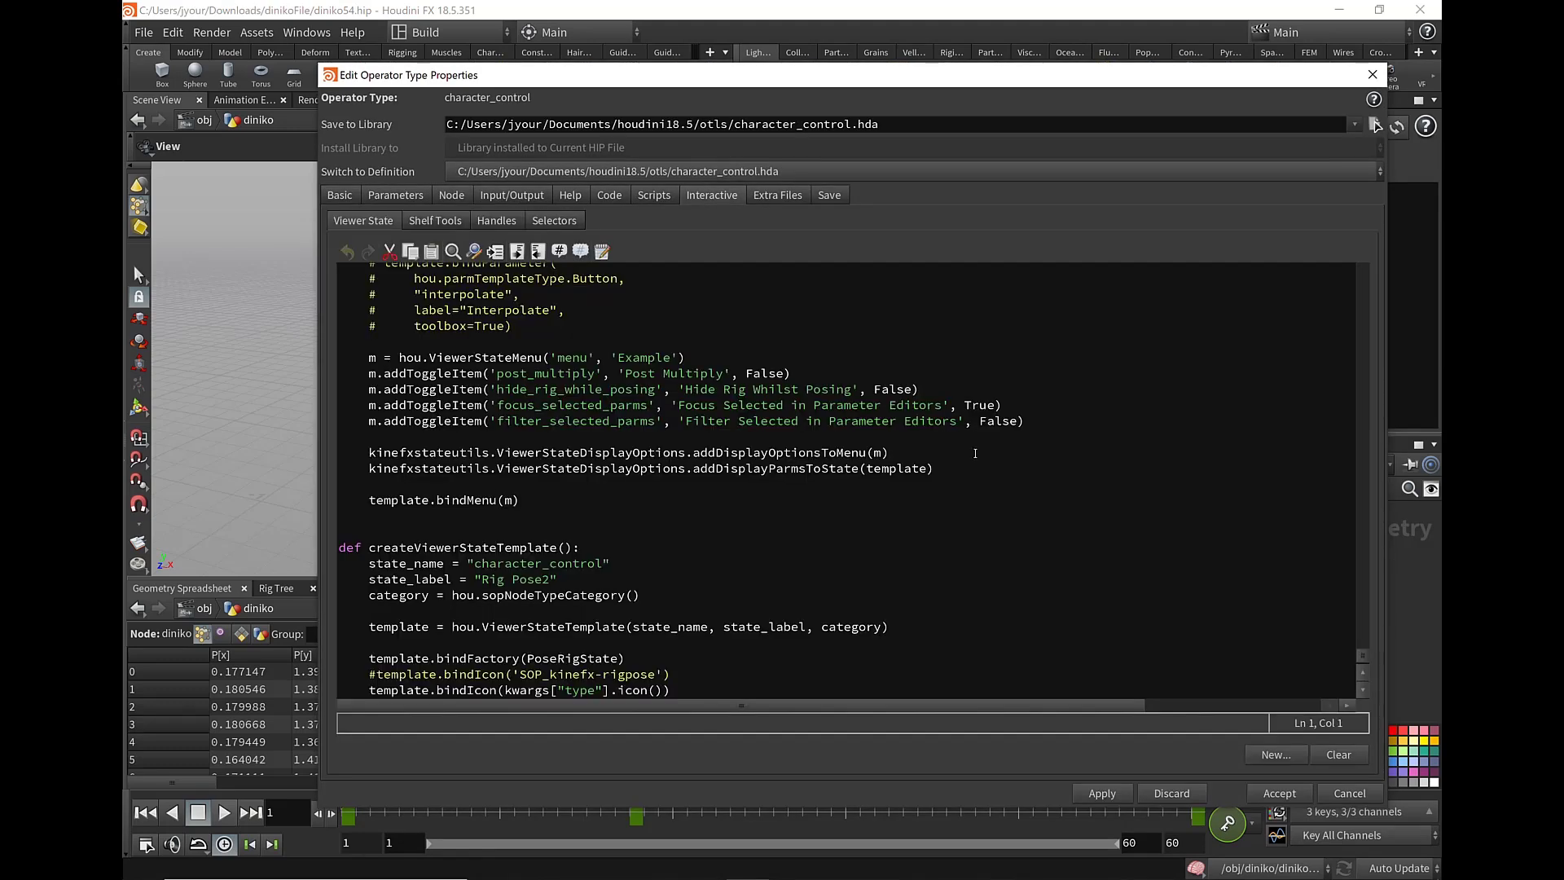
left_click(1267, 755)
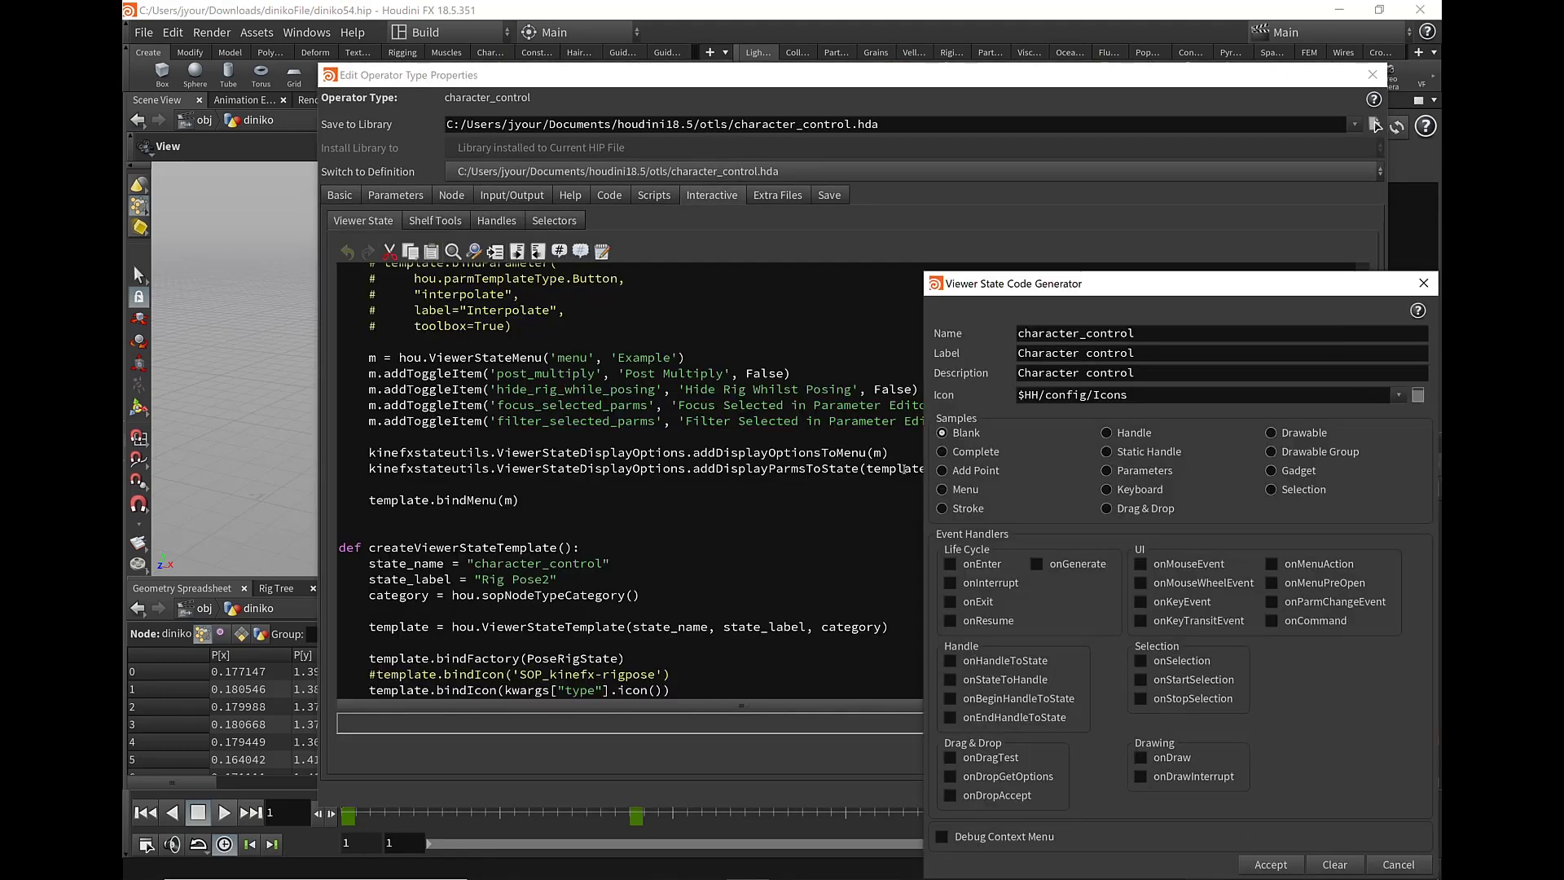
left_click_drag(1094, 287, 845, 141)
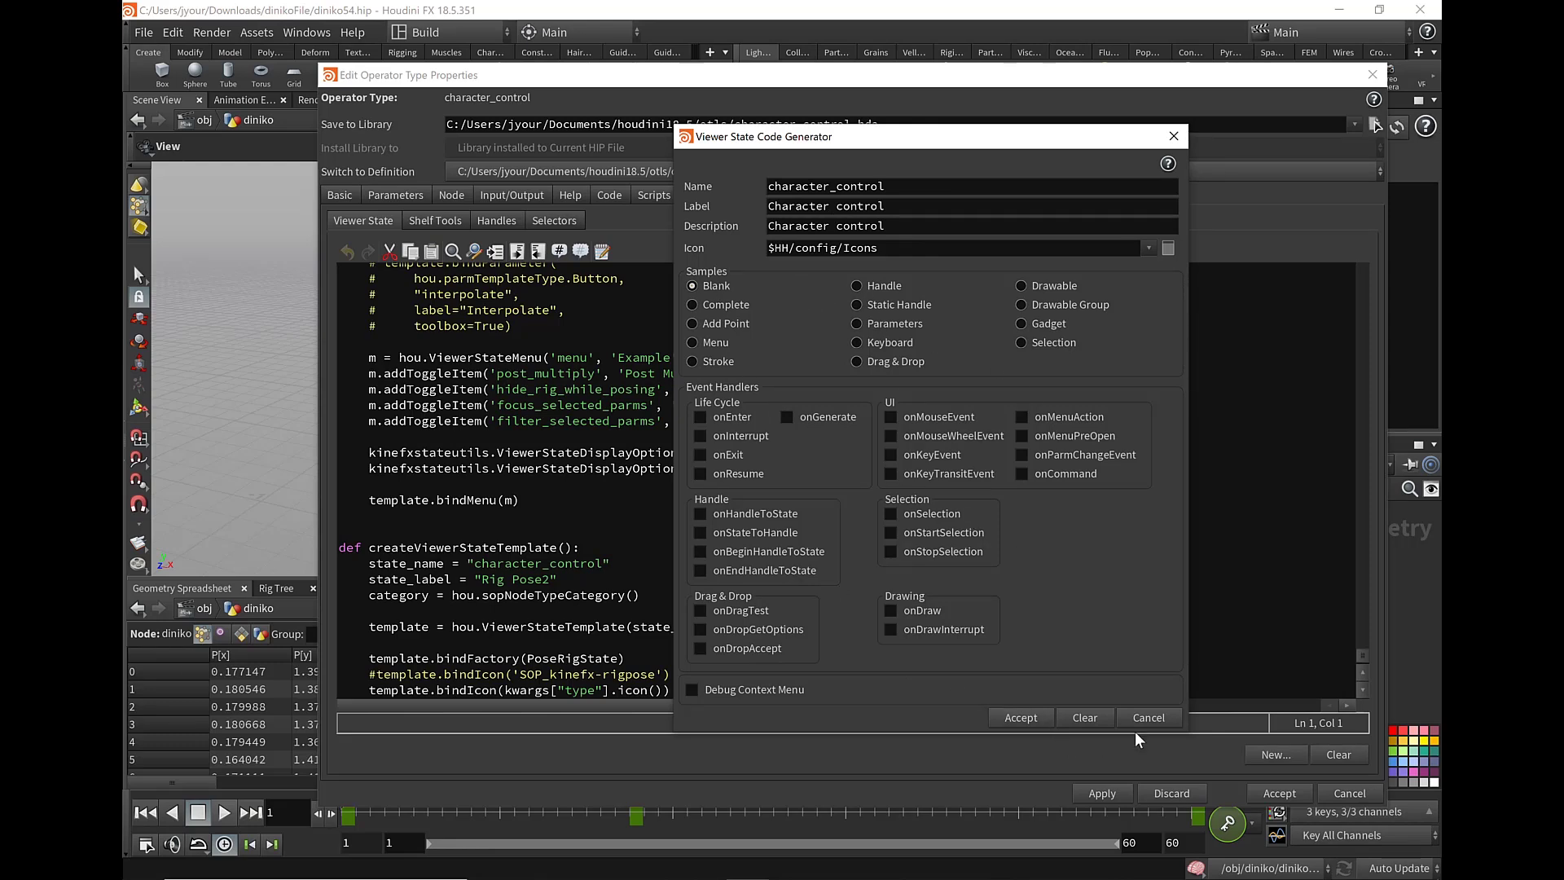
left_click(1164, 720)
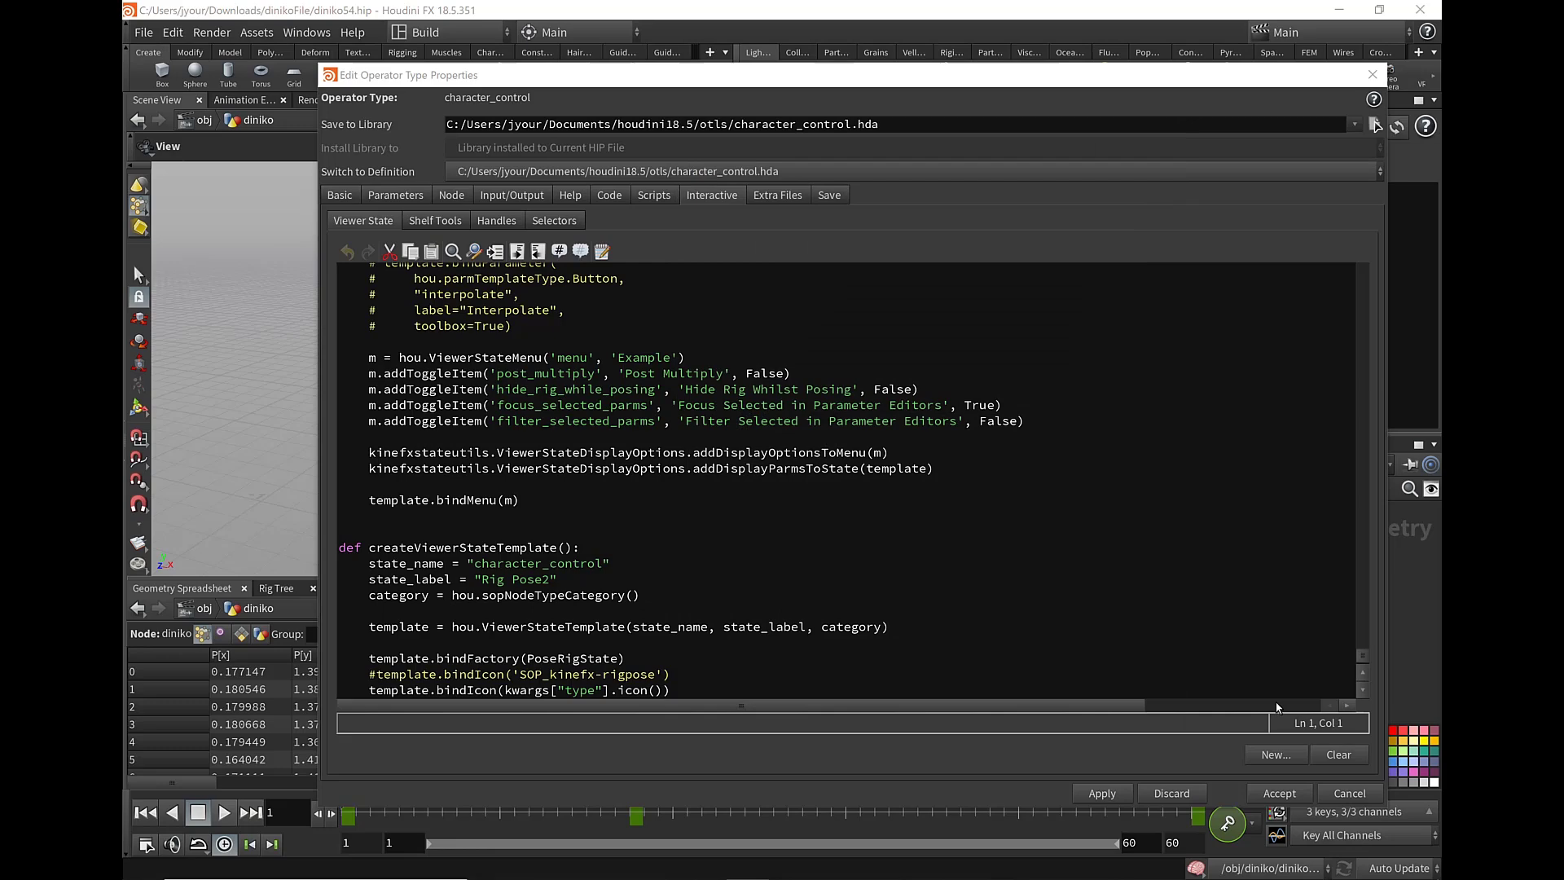
left_click(928, 425)
scroll(856, 456, "up", 5)
scroll(824, 476, "up", 5)
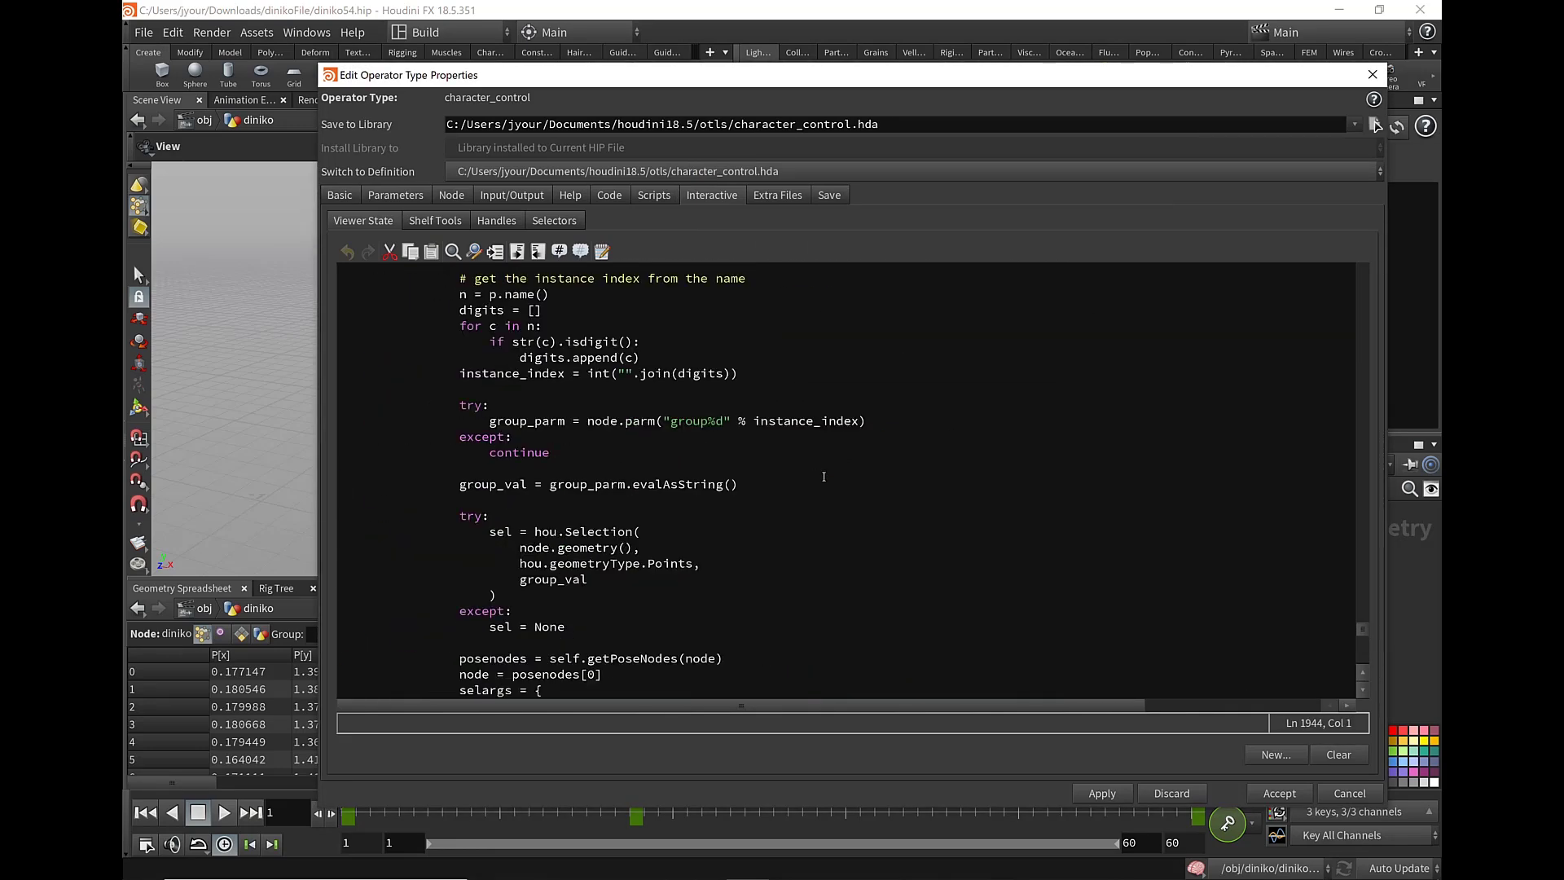
scroll(823, 476, "up", 5)
scroll(839, 477, "up", 5)
scroll(863, 479, "up", 5)
scroll(892, 480, "up", 5)
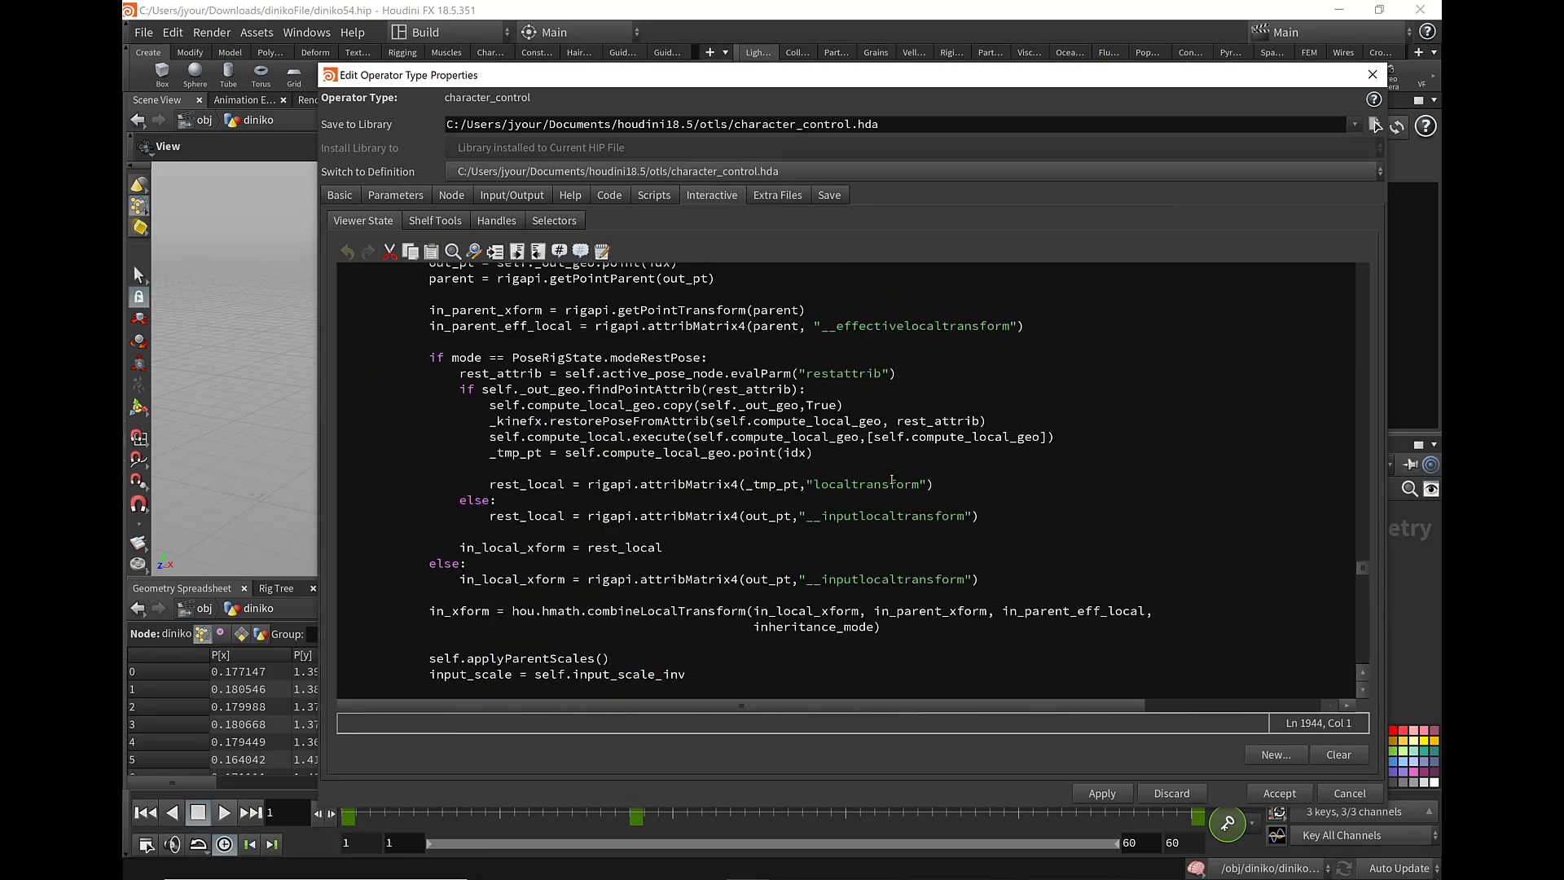
scroll(892, 480, "up", 5)
scroll(892, 479, "up", 5)
scroll(894, 477, "up", 5)
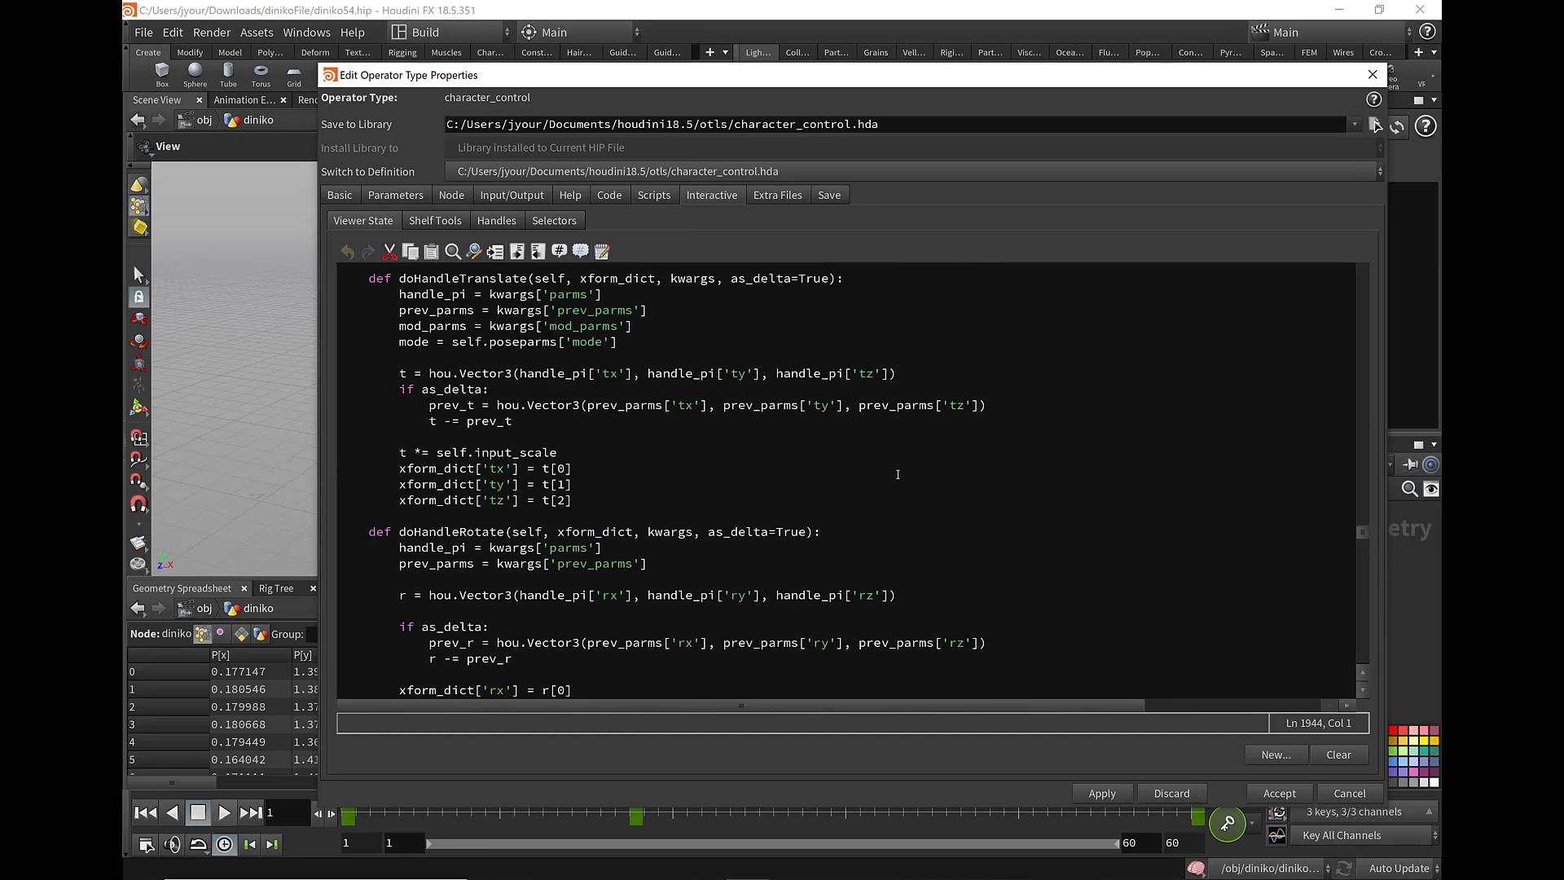
scroll(898, 474, "up", 5)
scroll(1140, 424, "up", 5)
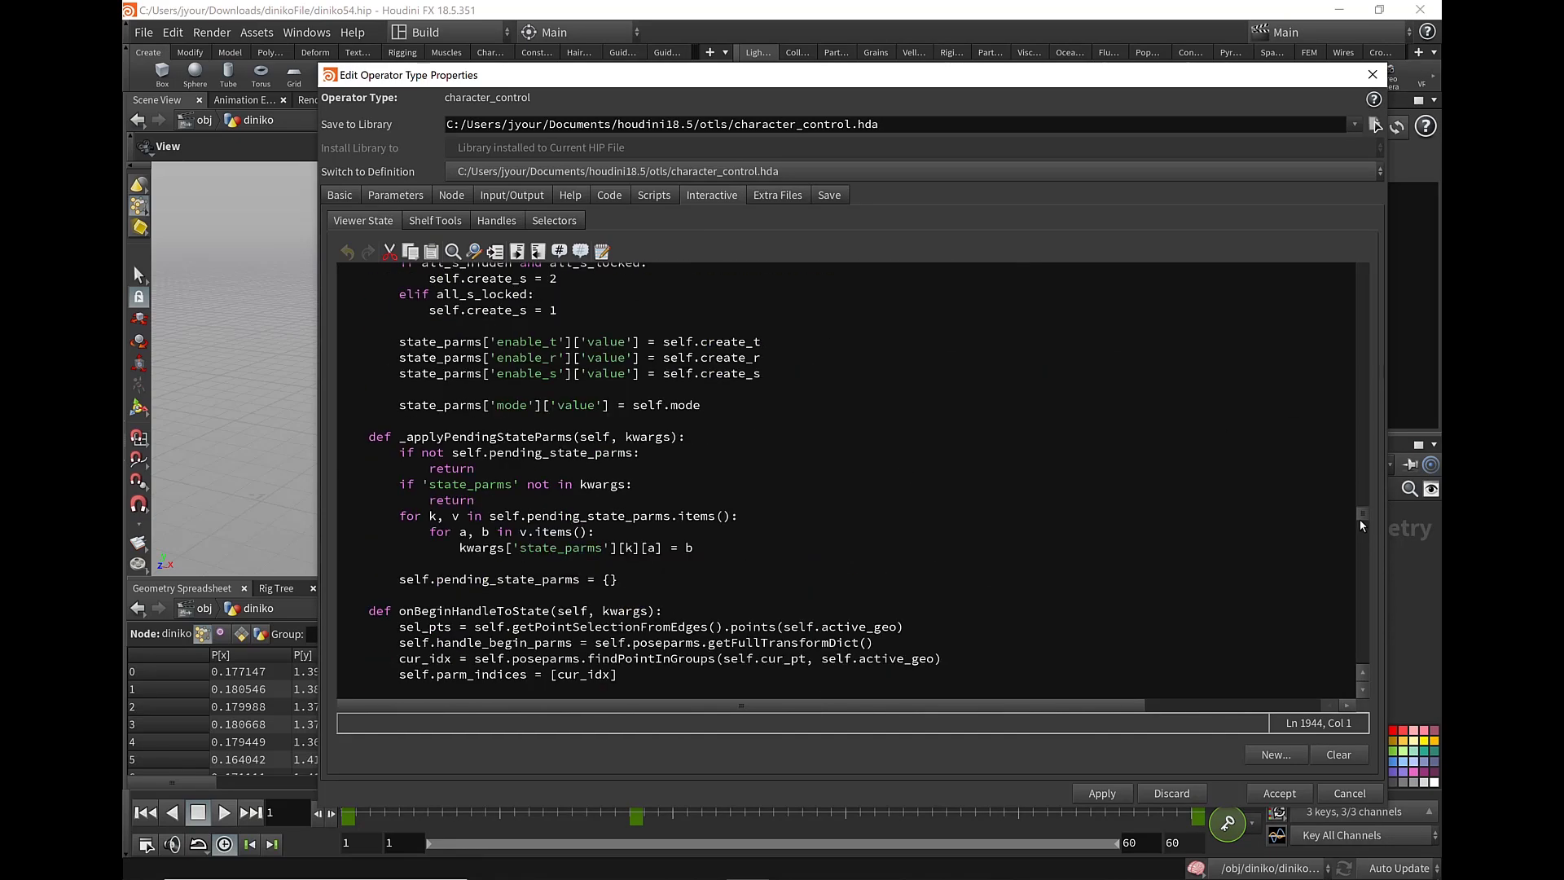
left_click_drag(1360, 526, 1383, 654)
left_click_drag(1386, 662, 1389, 677)
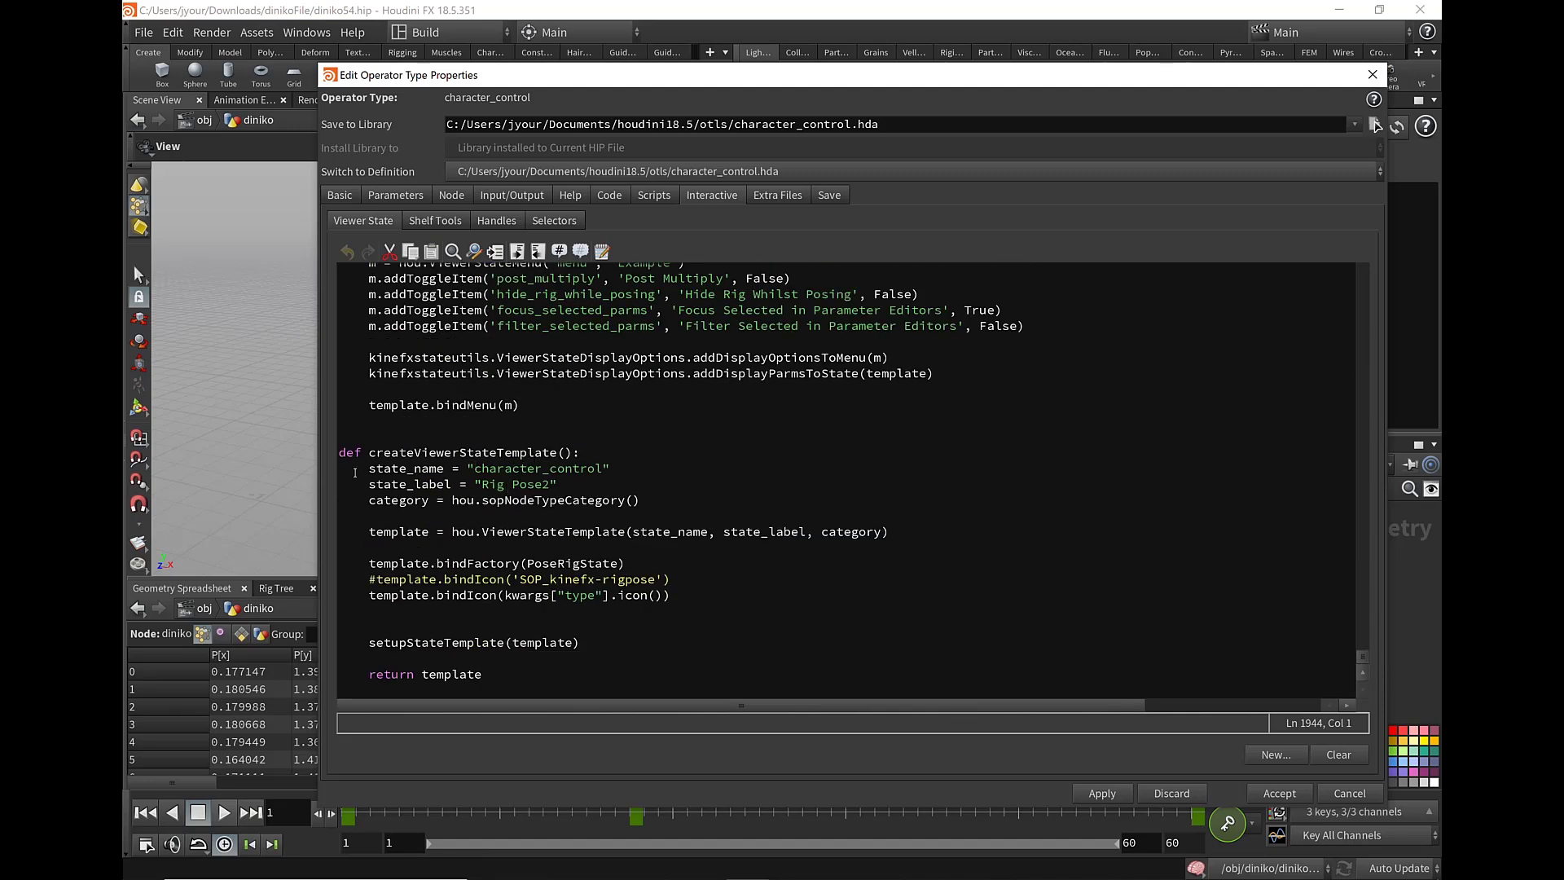
left_click(479, 469)
left_click(625, 596)
left_click(467, 499)
left_click(538, 485)
left_click(688, 596)
scroll(637, 624, "up", 10)
scroll(692, 611, "up", 10)
scroll(750, 598, "up", 10)
scroll(812, 581, "up", 10)
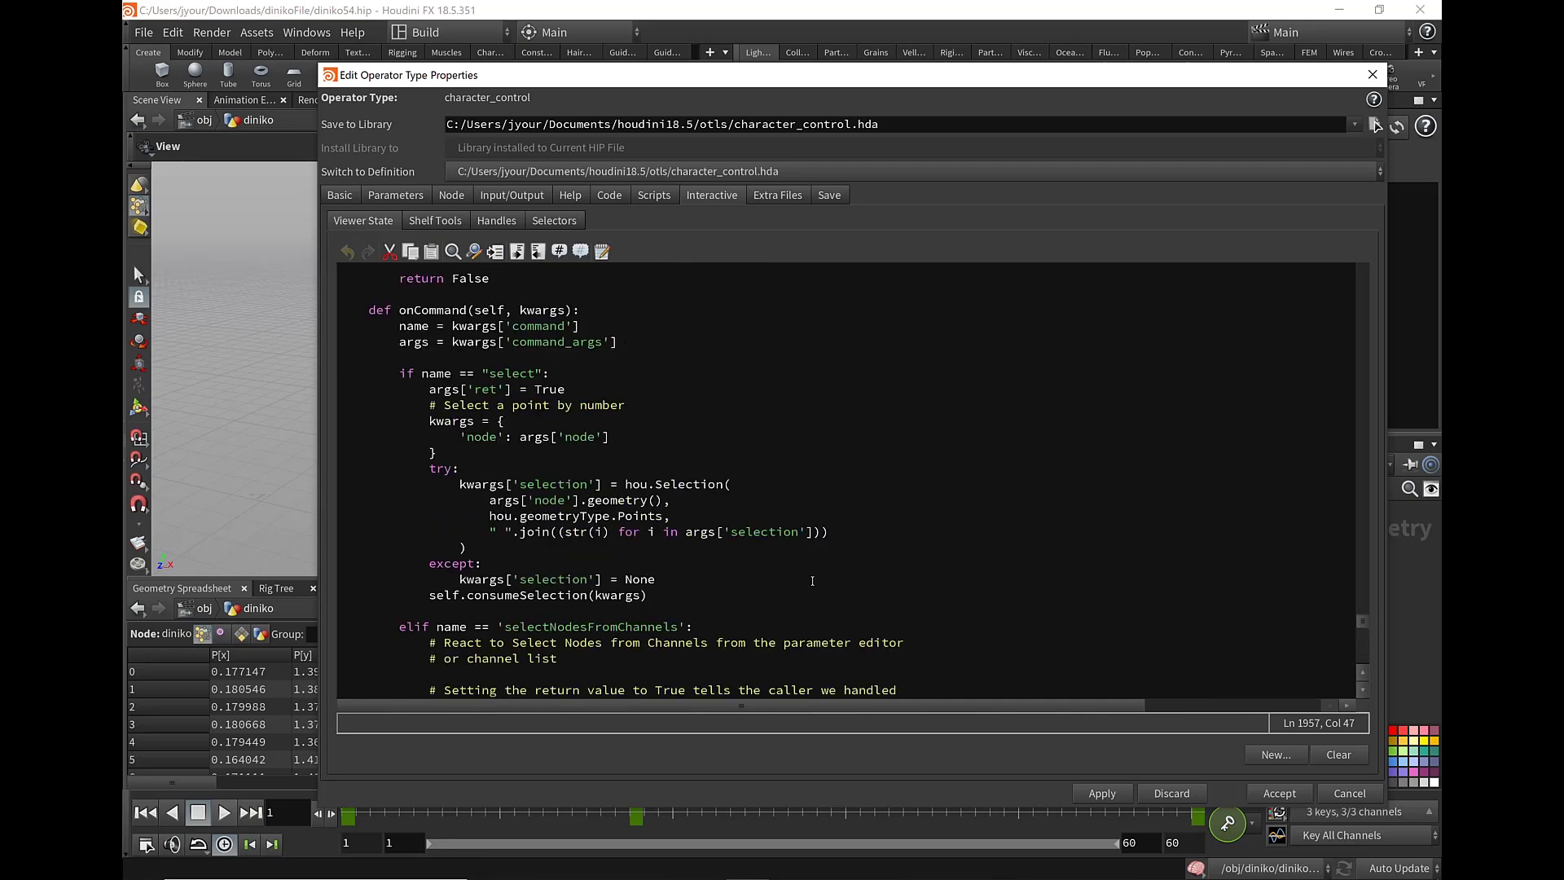
scroll(816, 579, "up", 10)
scroll(821, 578, "up", 10)
scroll(825, 577, "up", 10)
scroll(830, 575, "up", 5)
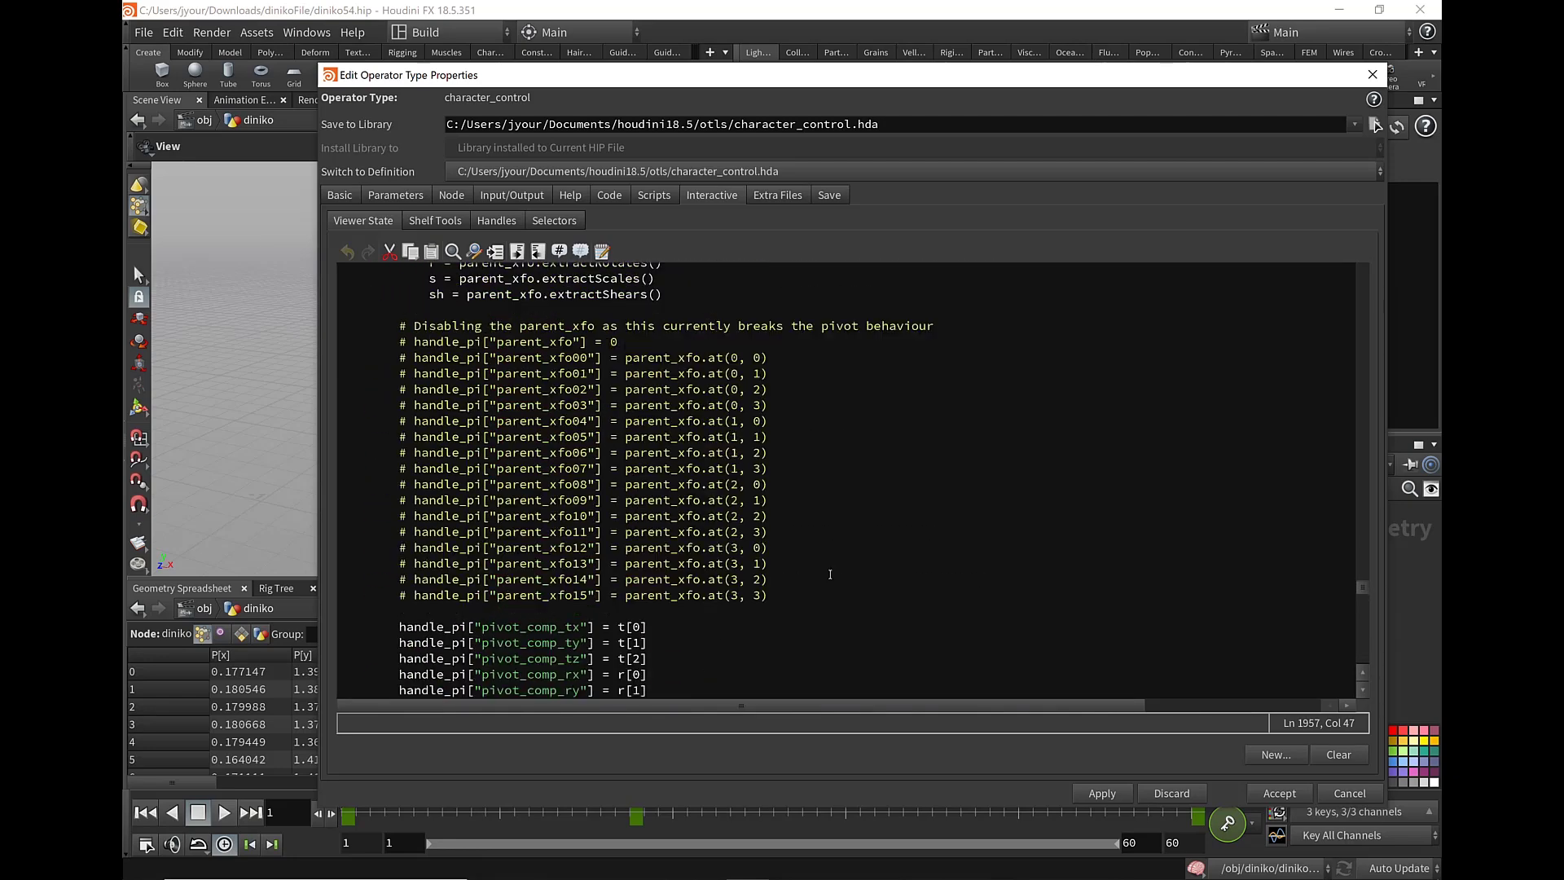
scroll(830, 575, "up", 10)
scroll(858, 568, "up", 10)
scroll(887, 562, "up", 10)
scroll(916, 555, "up", 10)
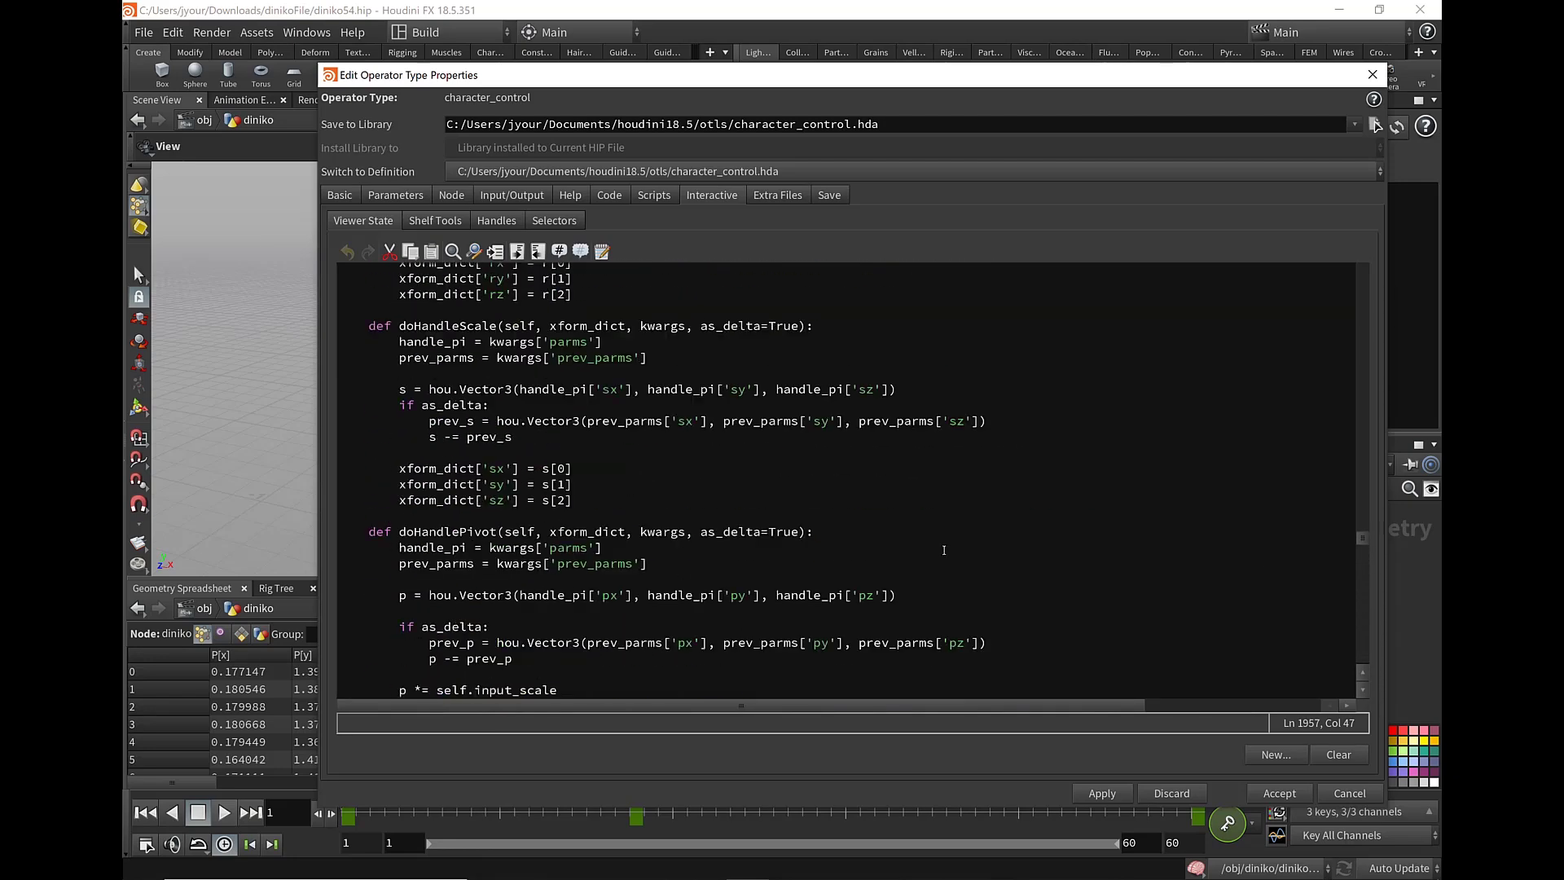
scroll(944, 549, "up", 10)
scroll(950, 545, "up", 10)
scroll(957, 540, "up", 10)
scroll(962, 535, "up", 10)
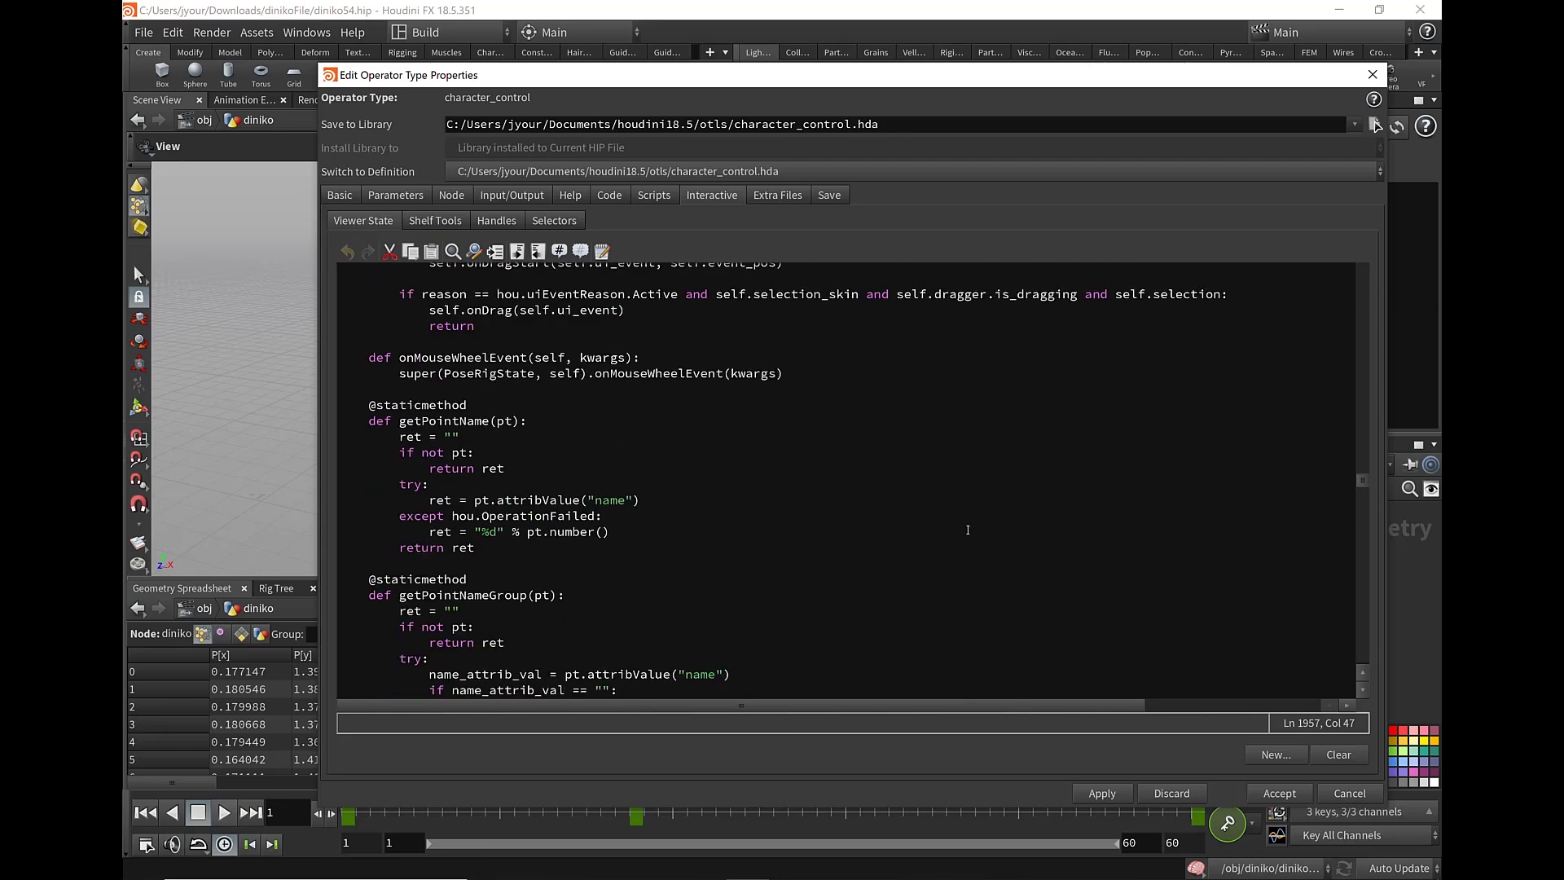
scroll(967, 530, "up", 10)
scroll(968, 530, "up", 10)
scroll(967, 530, "up", 10)
scroll(967, 530, "up", 10)
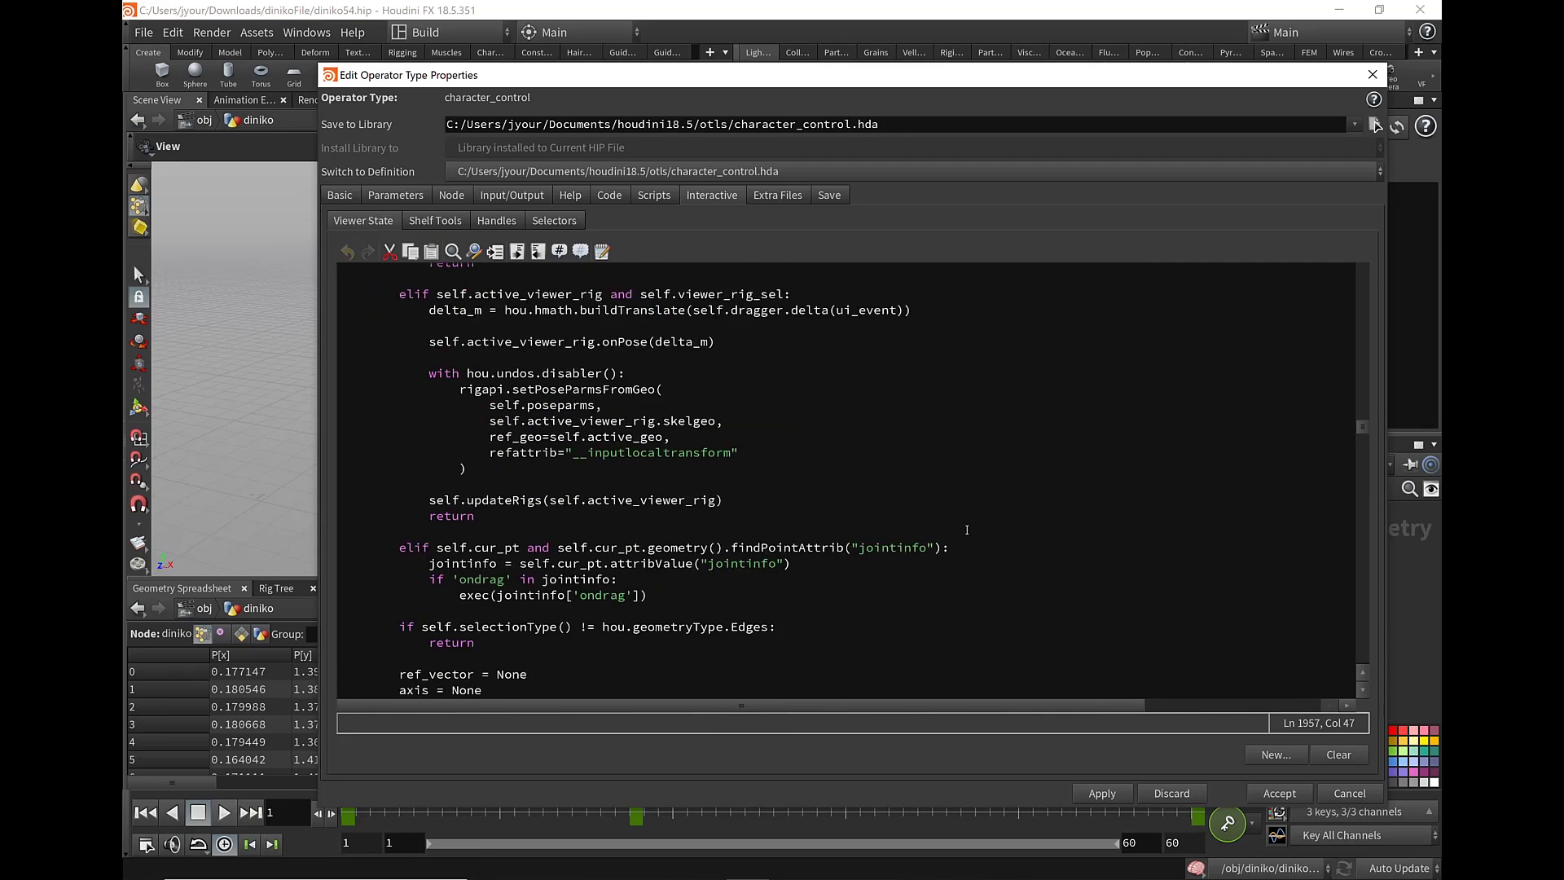
scroll(967, 530, "up", 10)
scroll(967, 531, "up", 10)
scroll(966, 532, "up", 10)
scroll(966, 535, "up", 10)
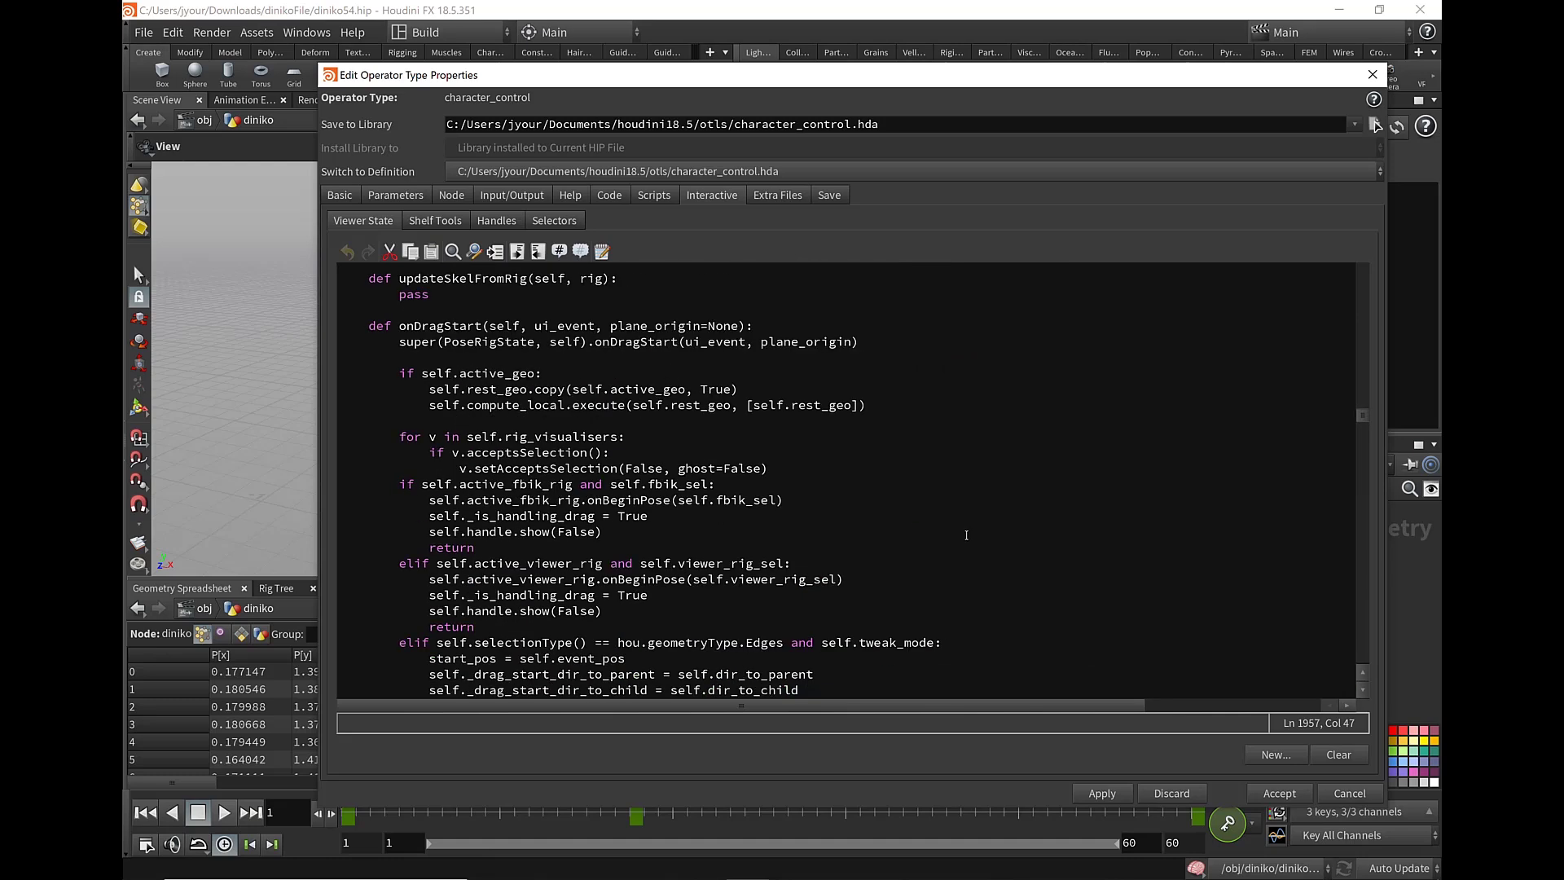
scroll(966, 536, "up", 5)
scroll(966, 535, "up", 5)
scroll(966, 534, "up", 5)
scroll(966, 533, "up", 5)
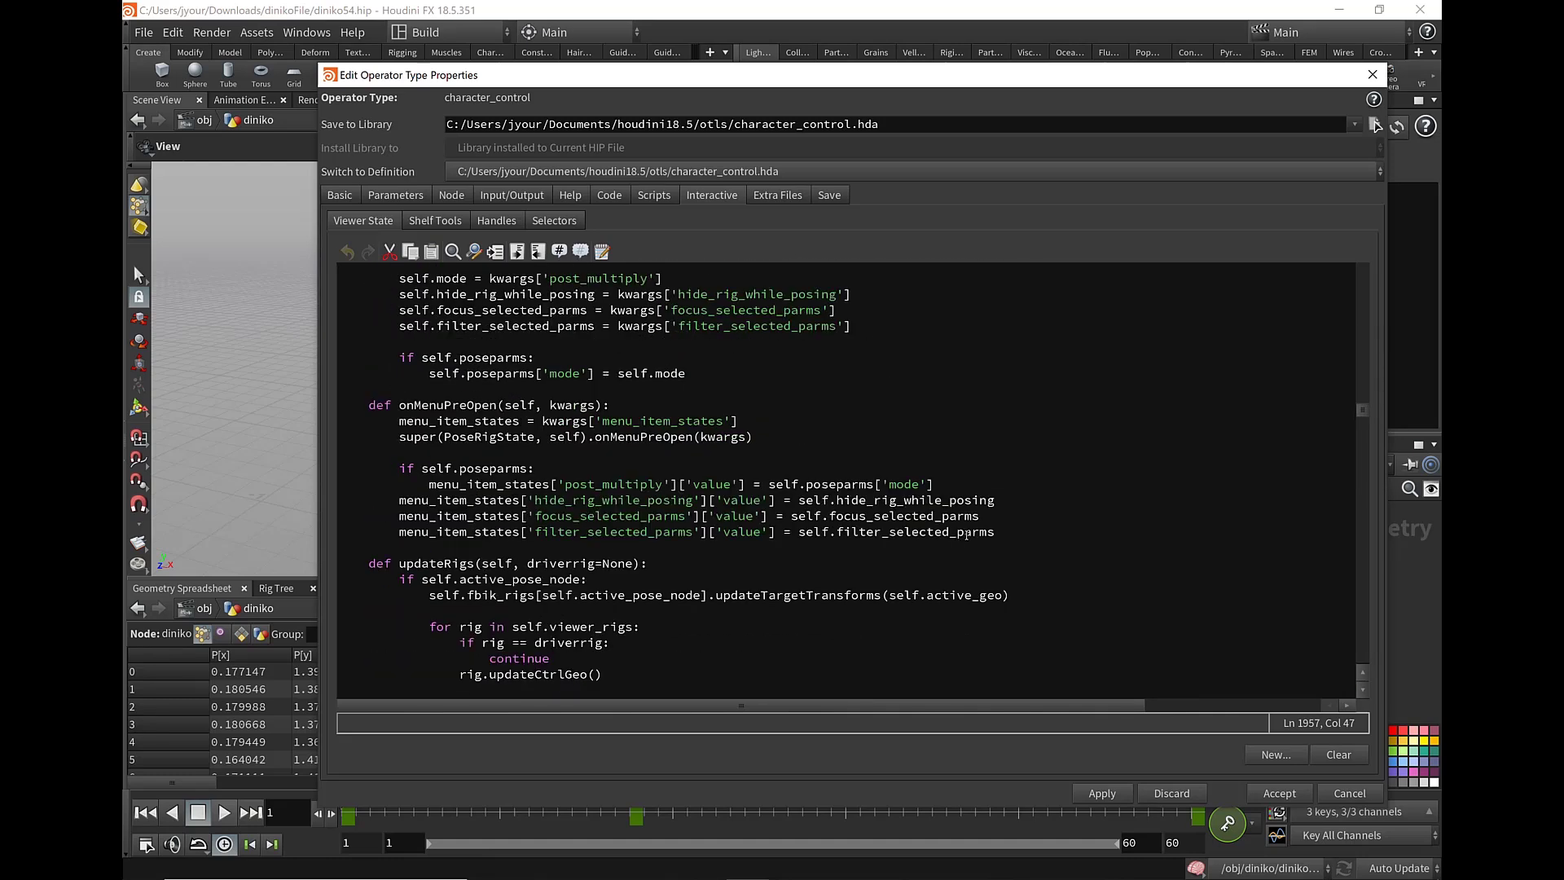
scroll(966, 533, "up", 5)
scroll(964, 533, "up", 5)
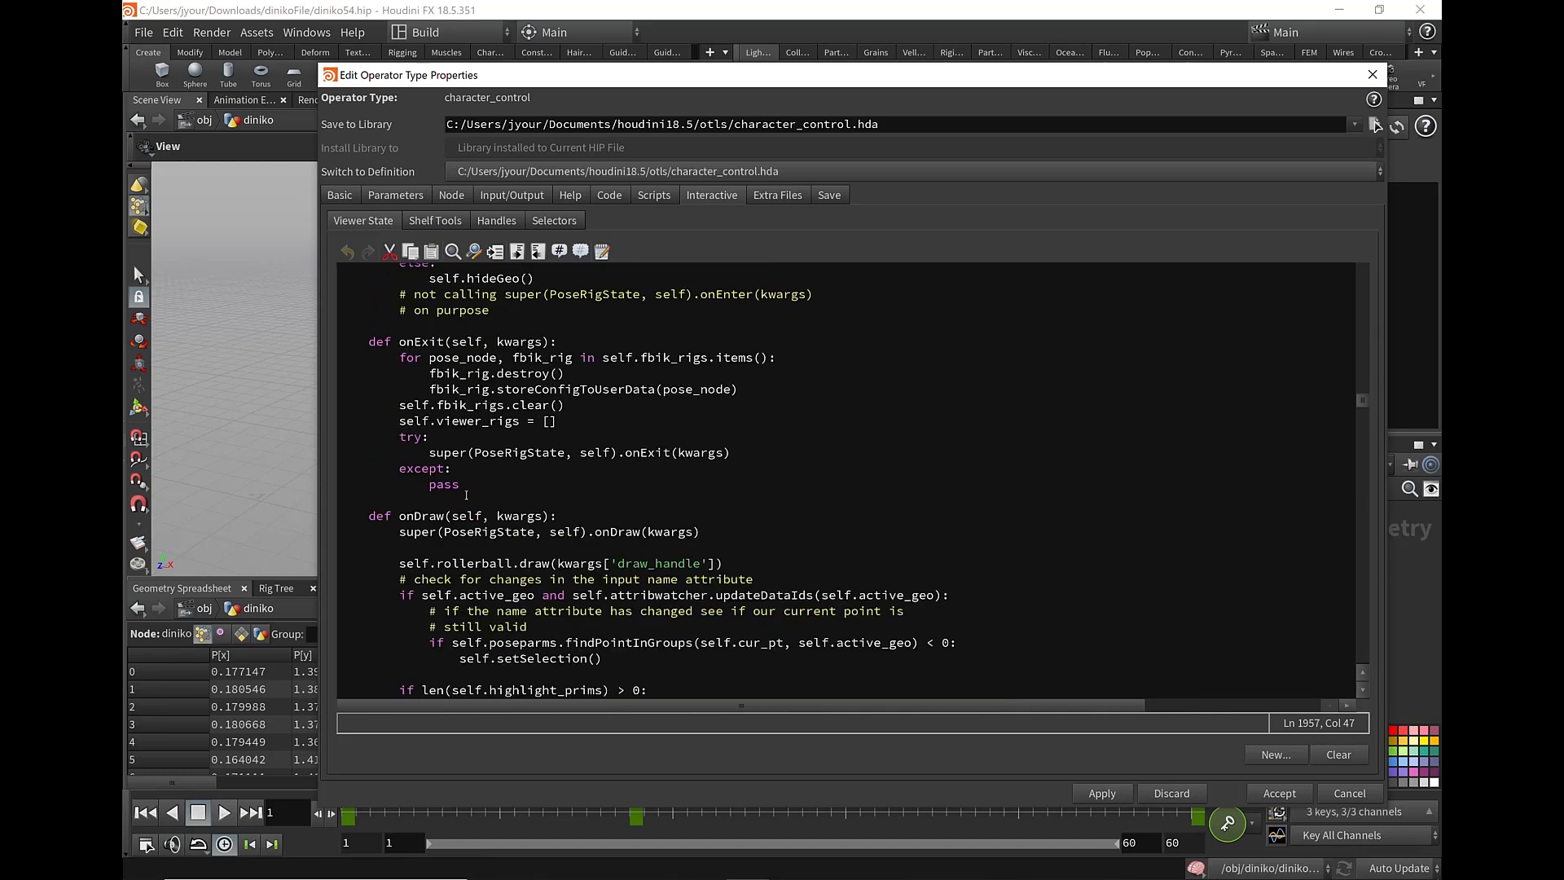
scroll(505, 479, "up", 5)
scroll(545, 464, "up", 5)
scroll(590, 447, "up", 5)
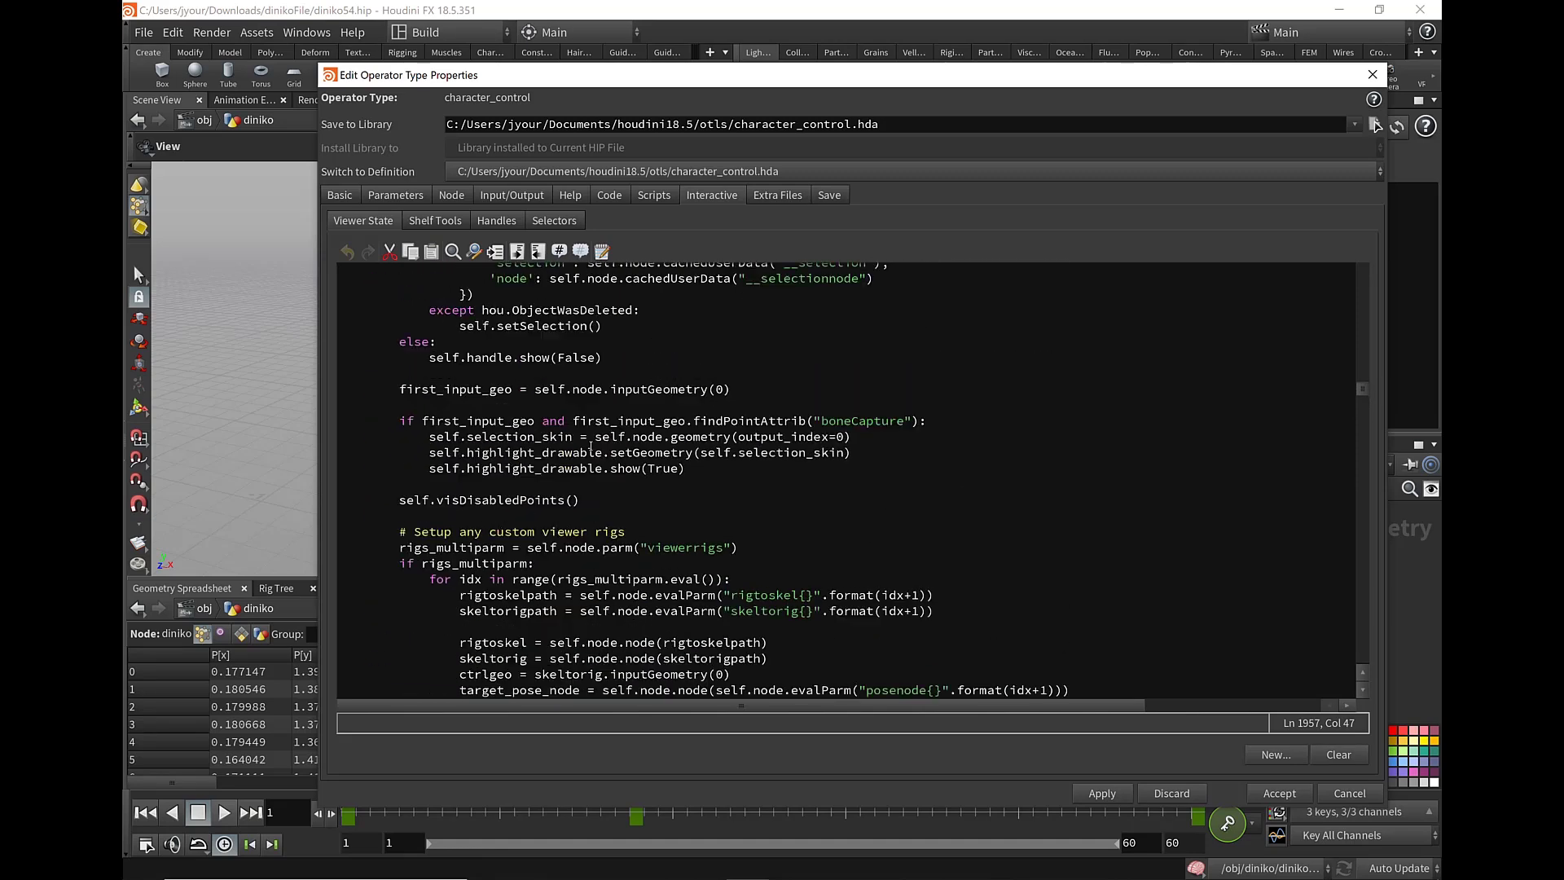
scroll(591, 446, "up", 5)
scroll(591, 446, "up", 4)
scroll(591, 446, "up", 5)
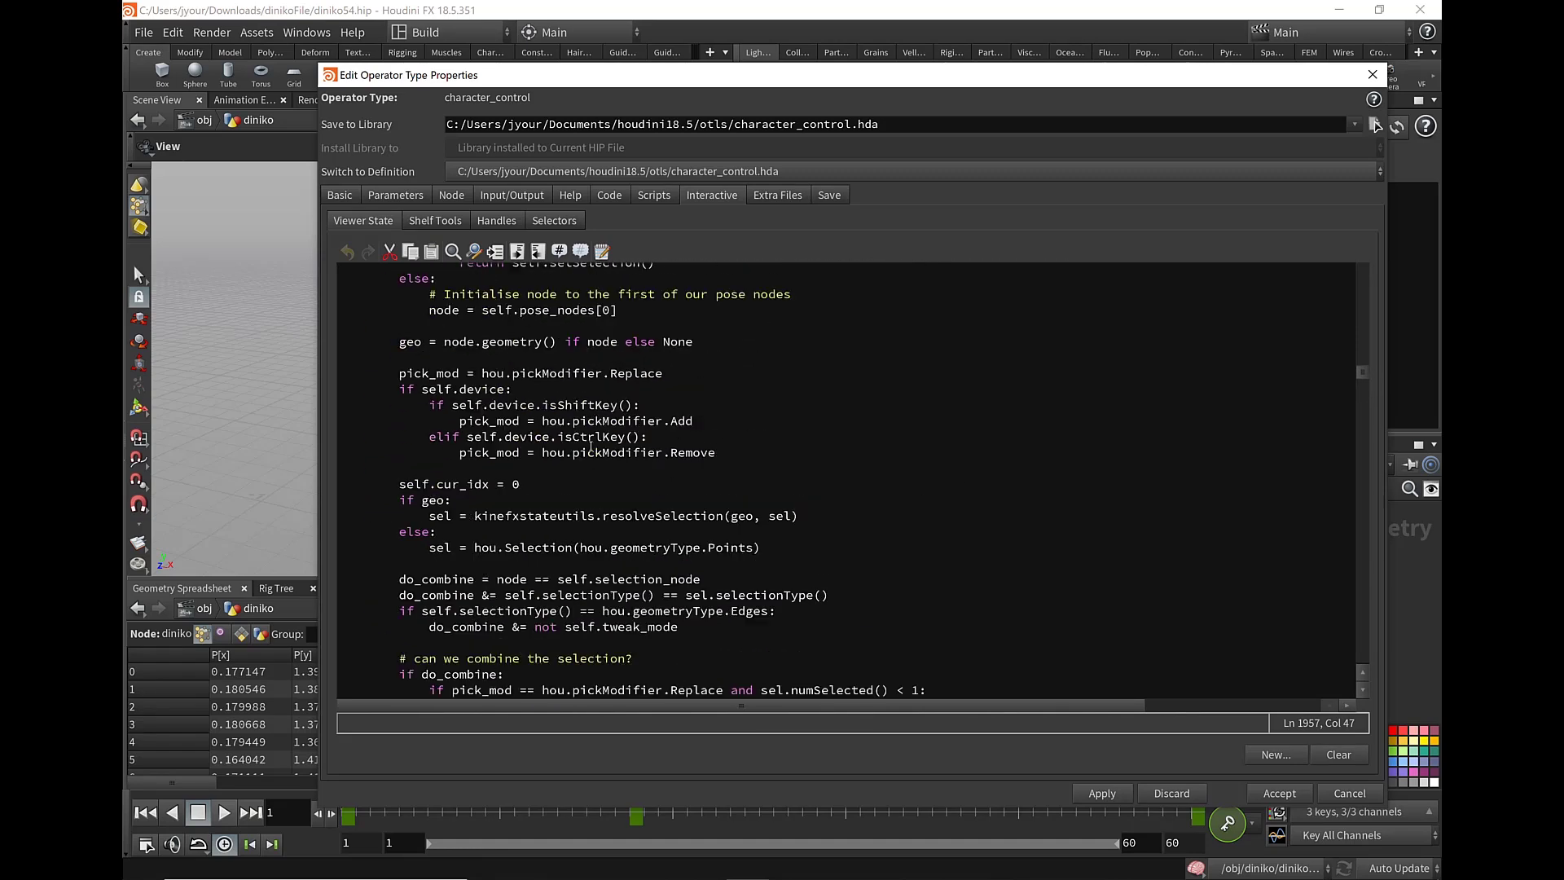
scroll(591, 446, "up", 5)
scroll(590, 446, "up", 5)
scroll(591, 447, "up", 9)
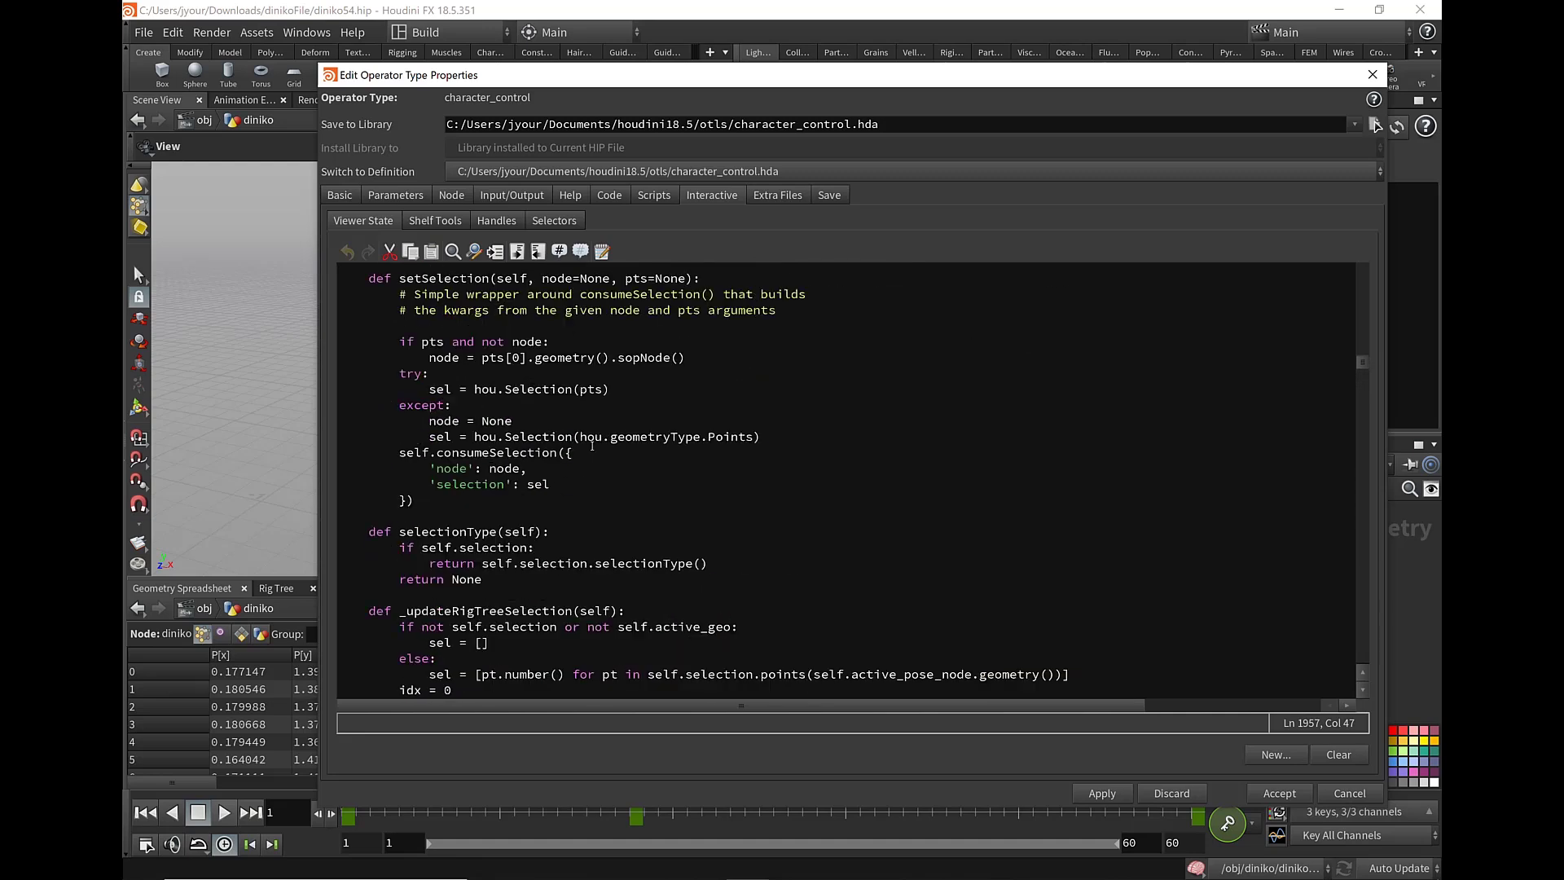
scroll(592, 446, "up", 8)
scroll(592, 447, "up", 3)
scroll(592, 446, "up", 10)
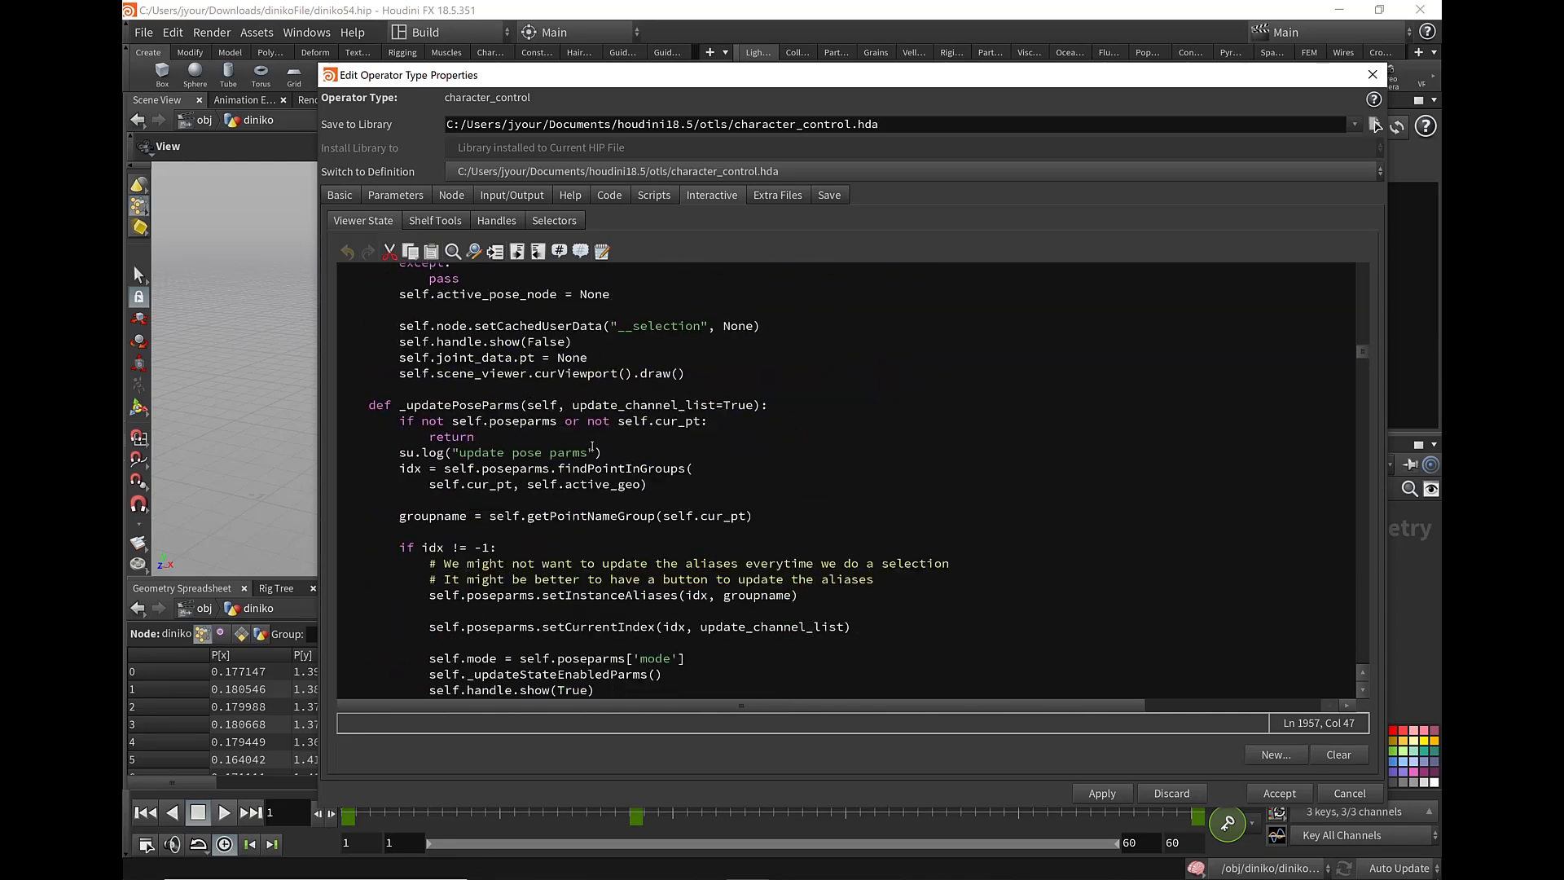
scroll(594, 446, "up", 10)
scroll(593, 445, "up", 3)
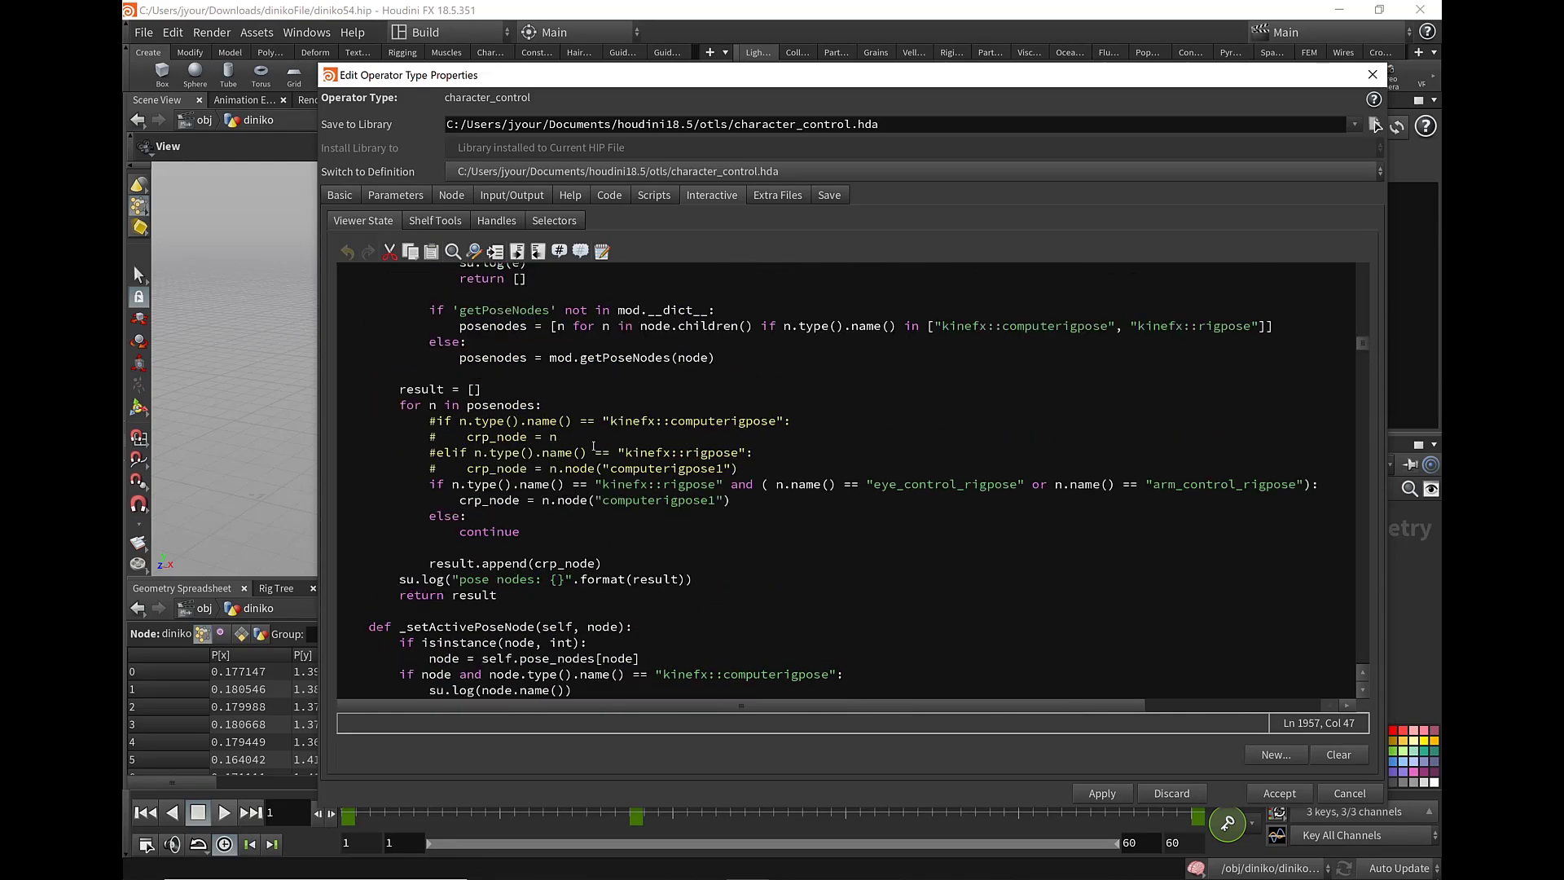
scroll(593, 446, "up", 2)
scroll(590, 446, "up", 2)
scroll(587, 445, "up", 1)
scroll(587, 446, "up", 1)
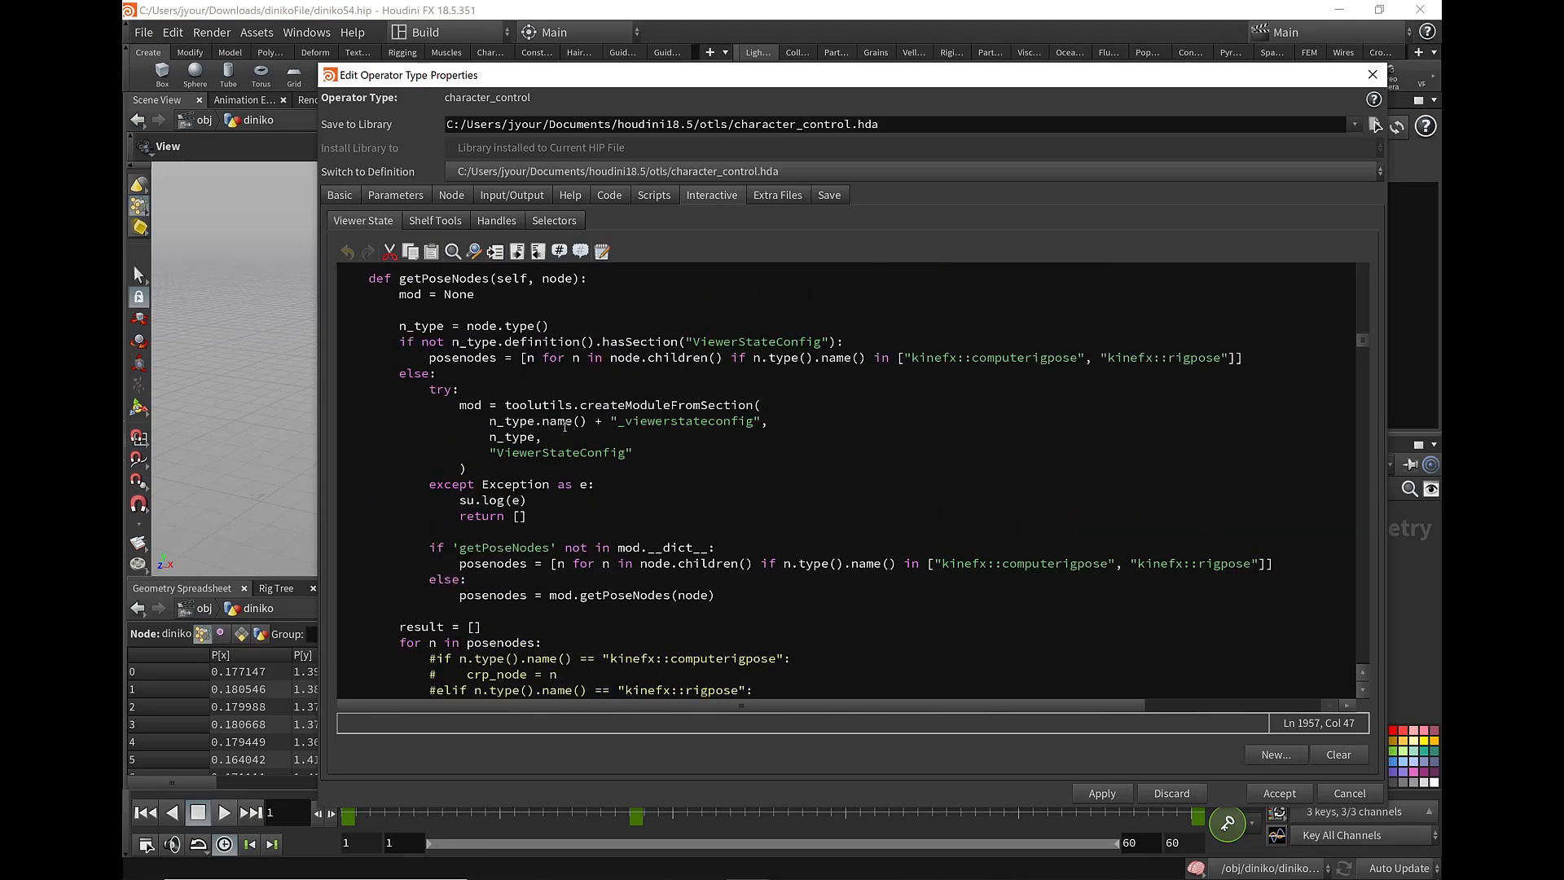
scroll(572, 438, "down", 2)
scroll(576, 440, "down", 3)
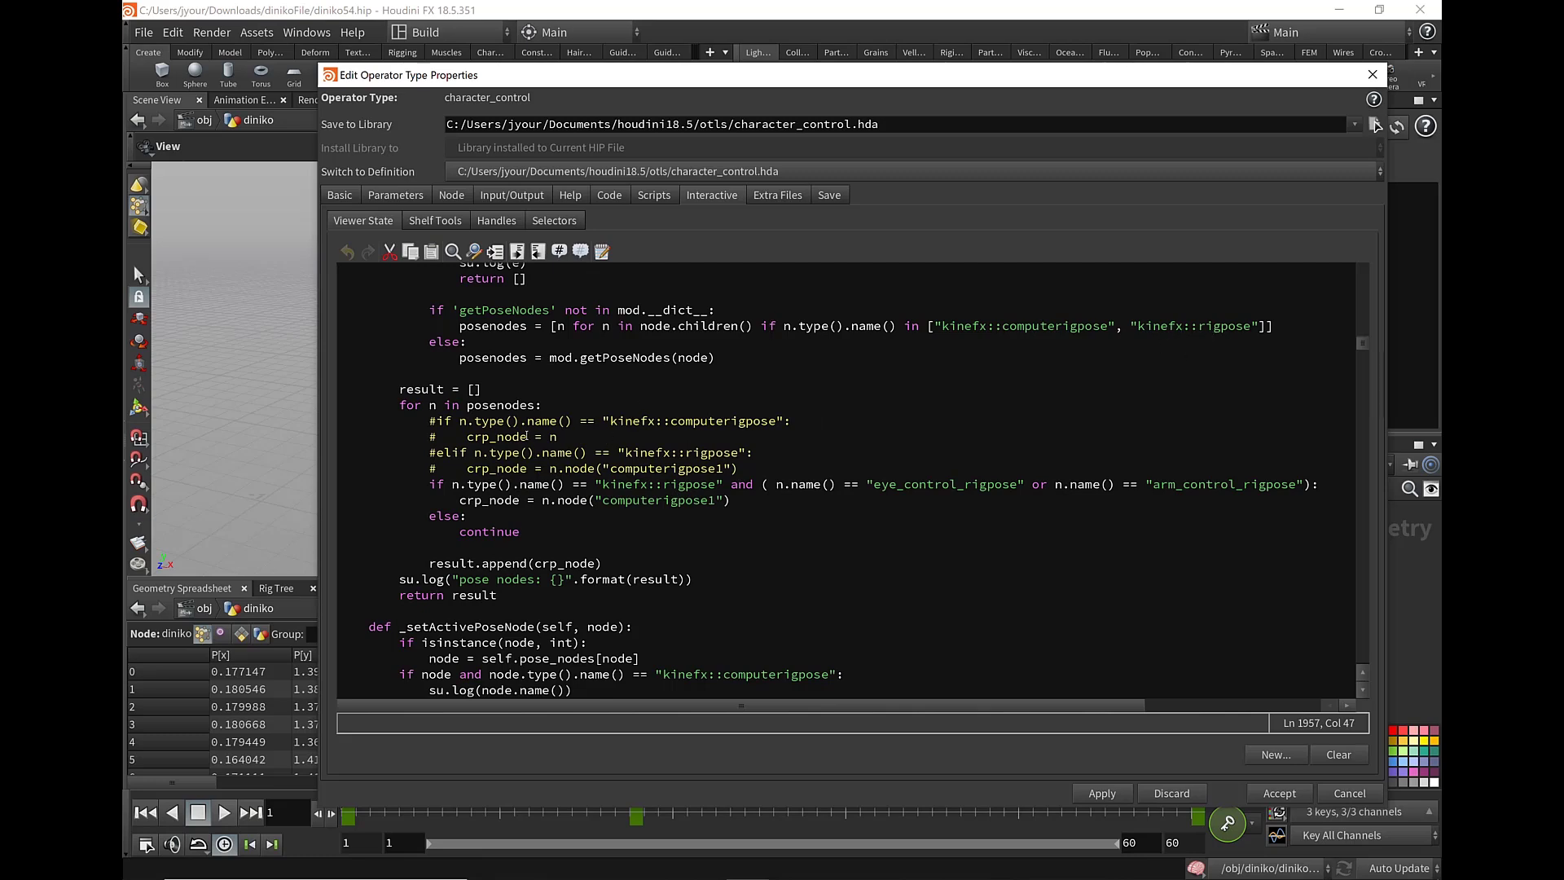
- Review getPoseNodes' eye_control_rigpose/arm_control_rigpose name check, then accept and close the type properties
left_click(461, 405)
left_click(770, 485)
left_click_drag(776, 485, 1306, 485)
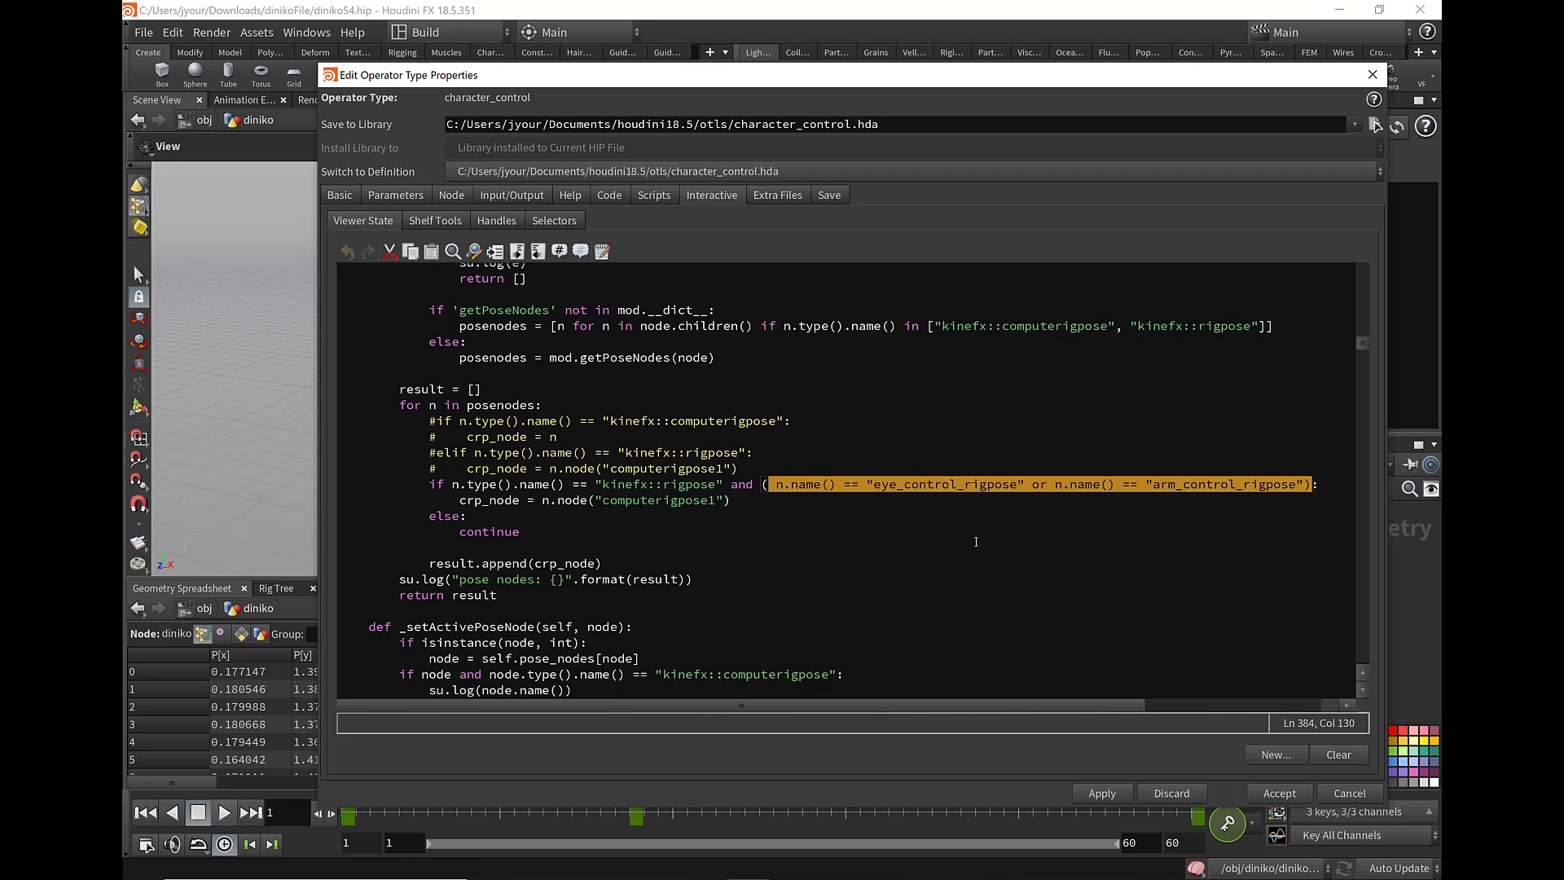
key("Down")
key("Down")
key("Down")
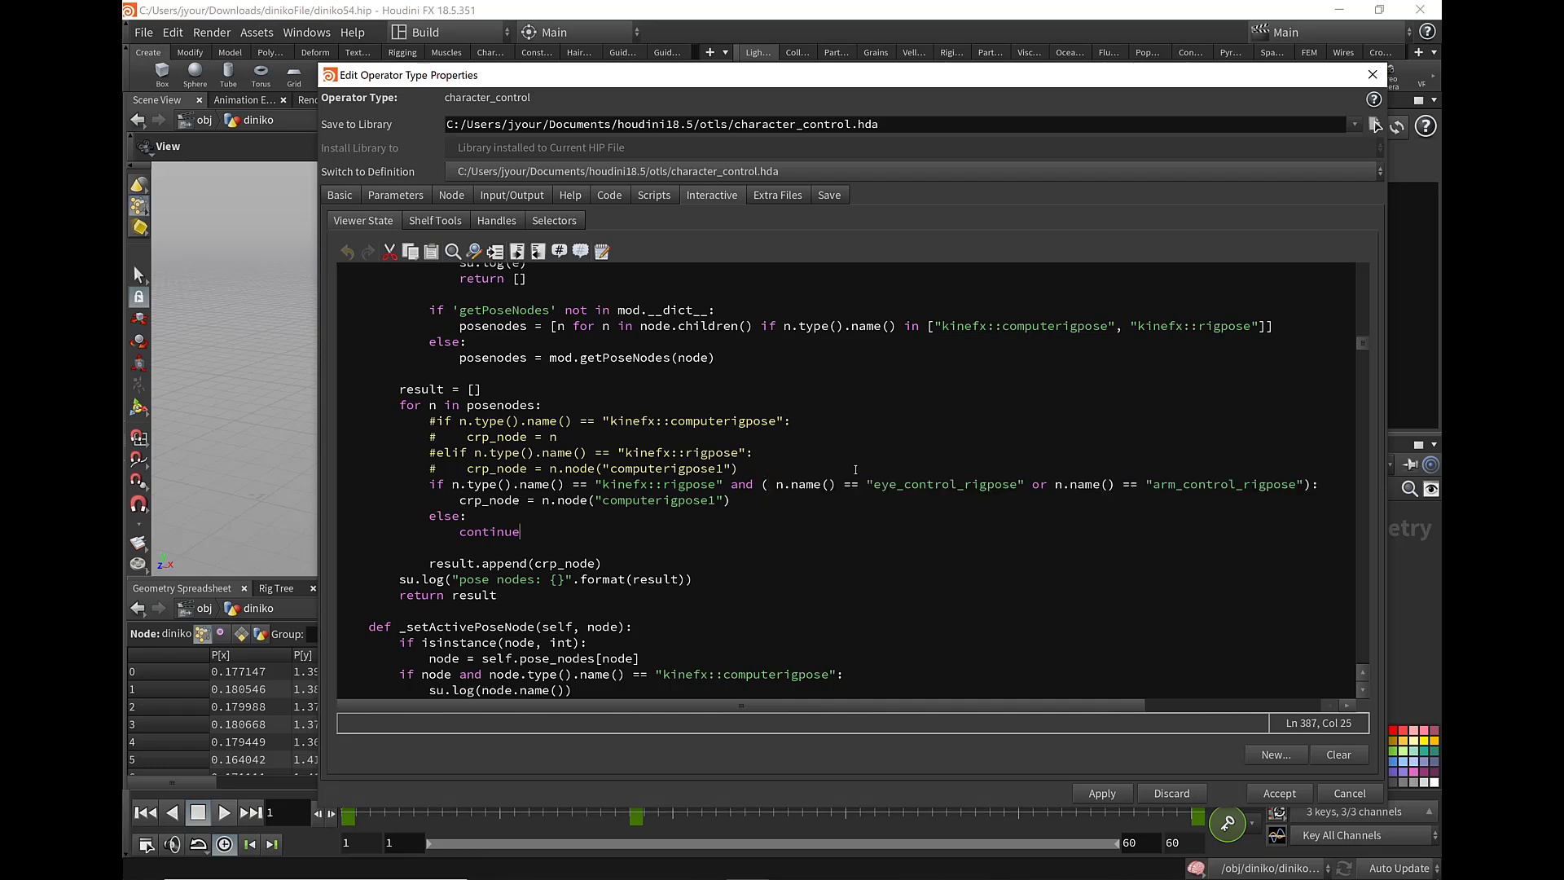
scroll(725, 623, "up", 1)
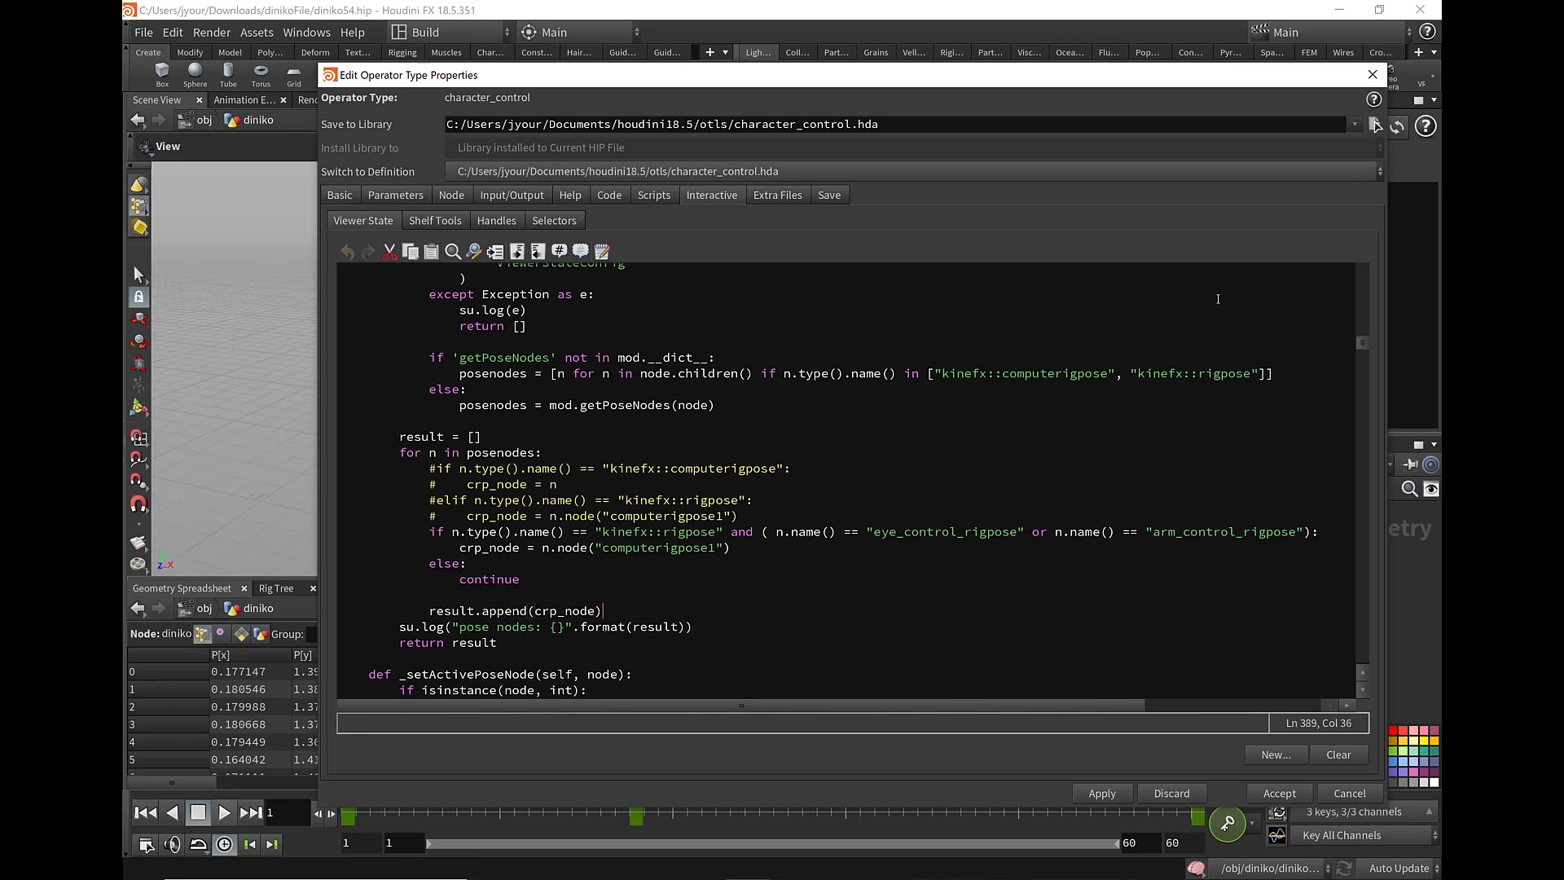
left_click(1372, 74)
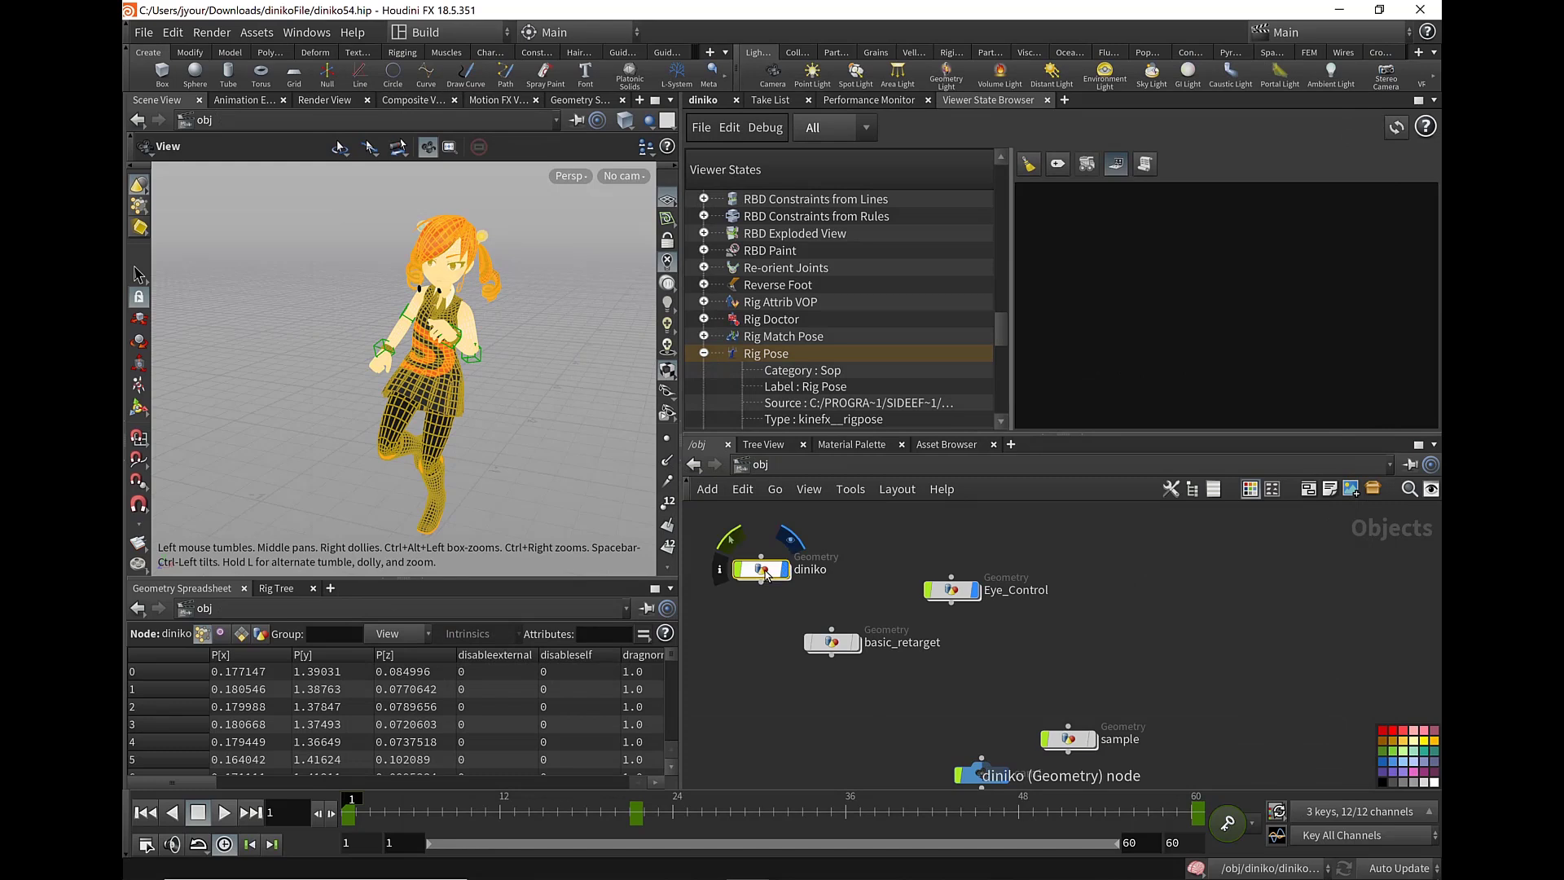
- Dive into diniko and activate the Rig Pose2 posing state in the viewport
double_click(766, 570)
left_click(934, 654)
key("Return")
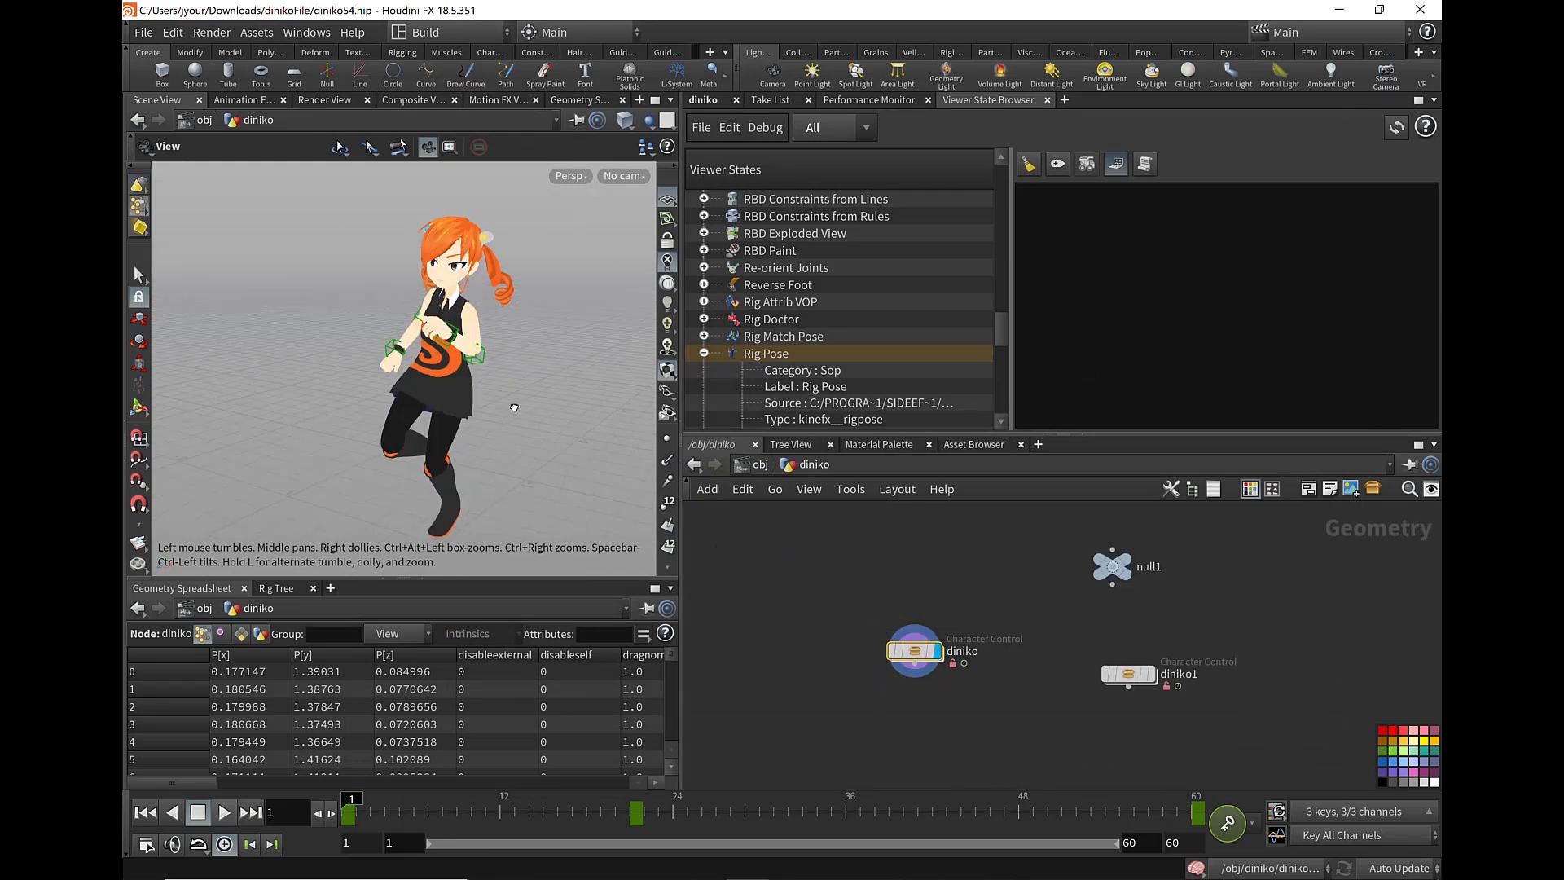
key("Escape")
- Turn the view toward the face, re-enter Rig Pose2, and rotate the eye control
scroll(489, 375, "up", 3)
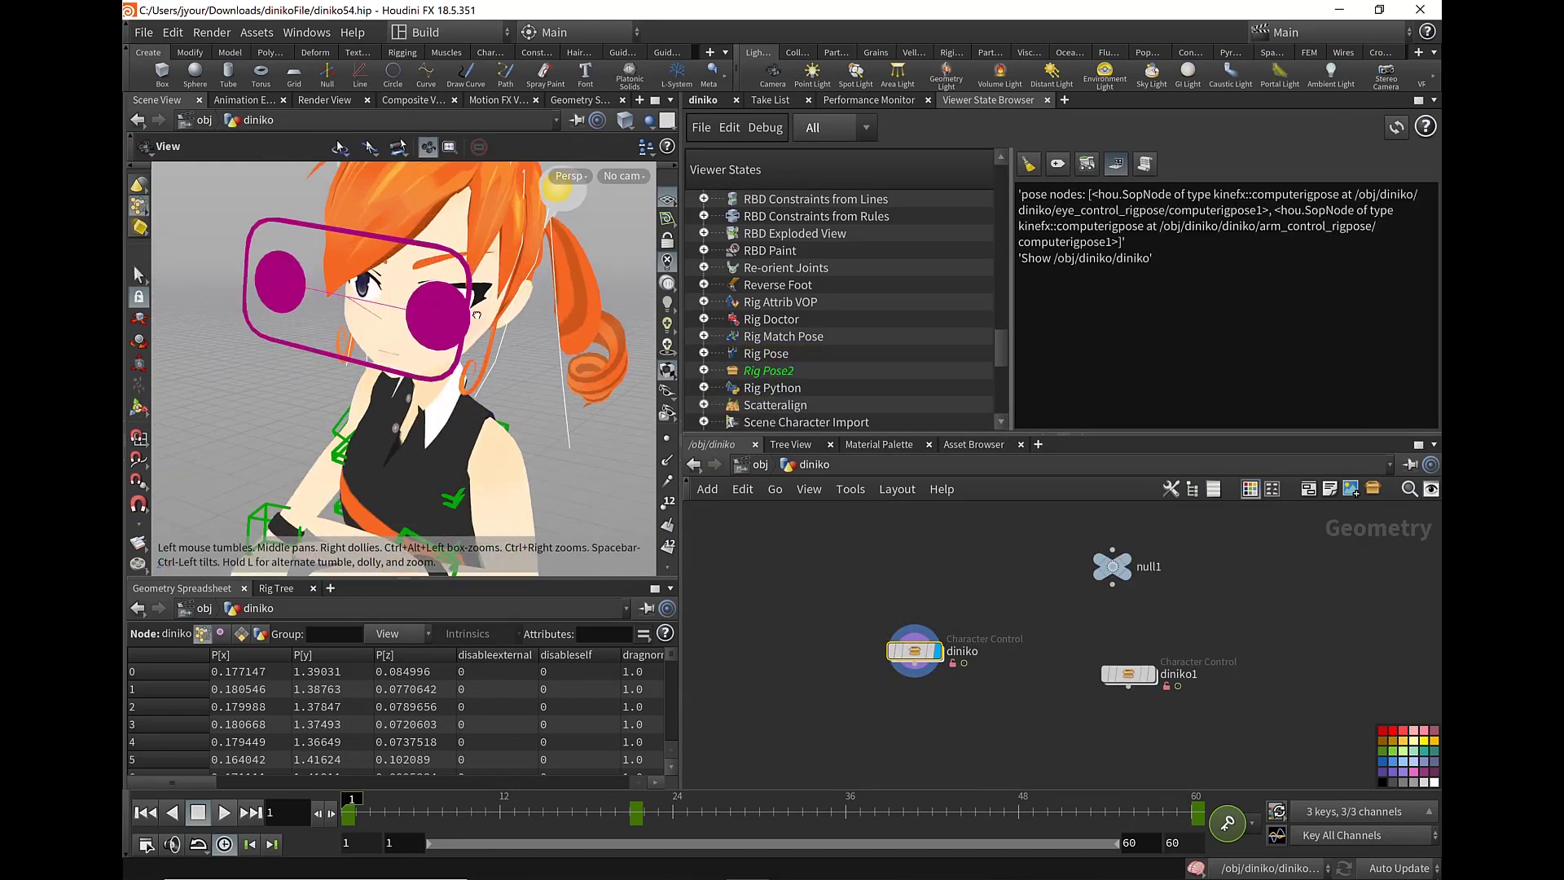
scroll(471, 343, "up", 3)
left_click_drag(471, 343, 423, 340)
key("Return")
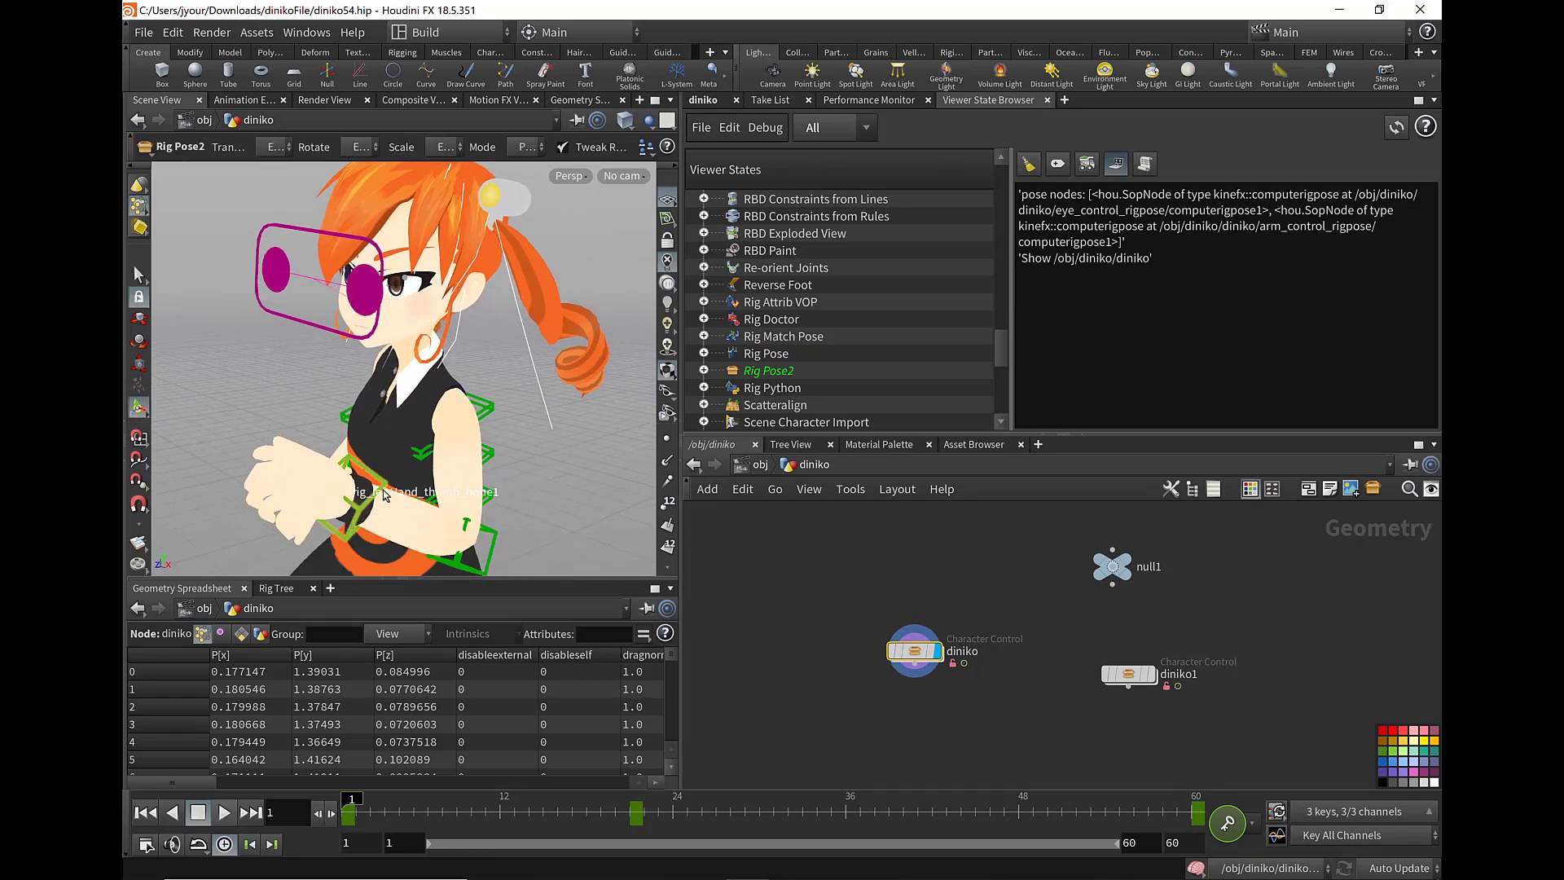
left_click(381, 307)
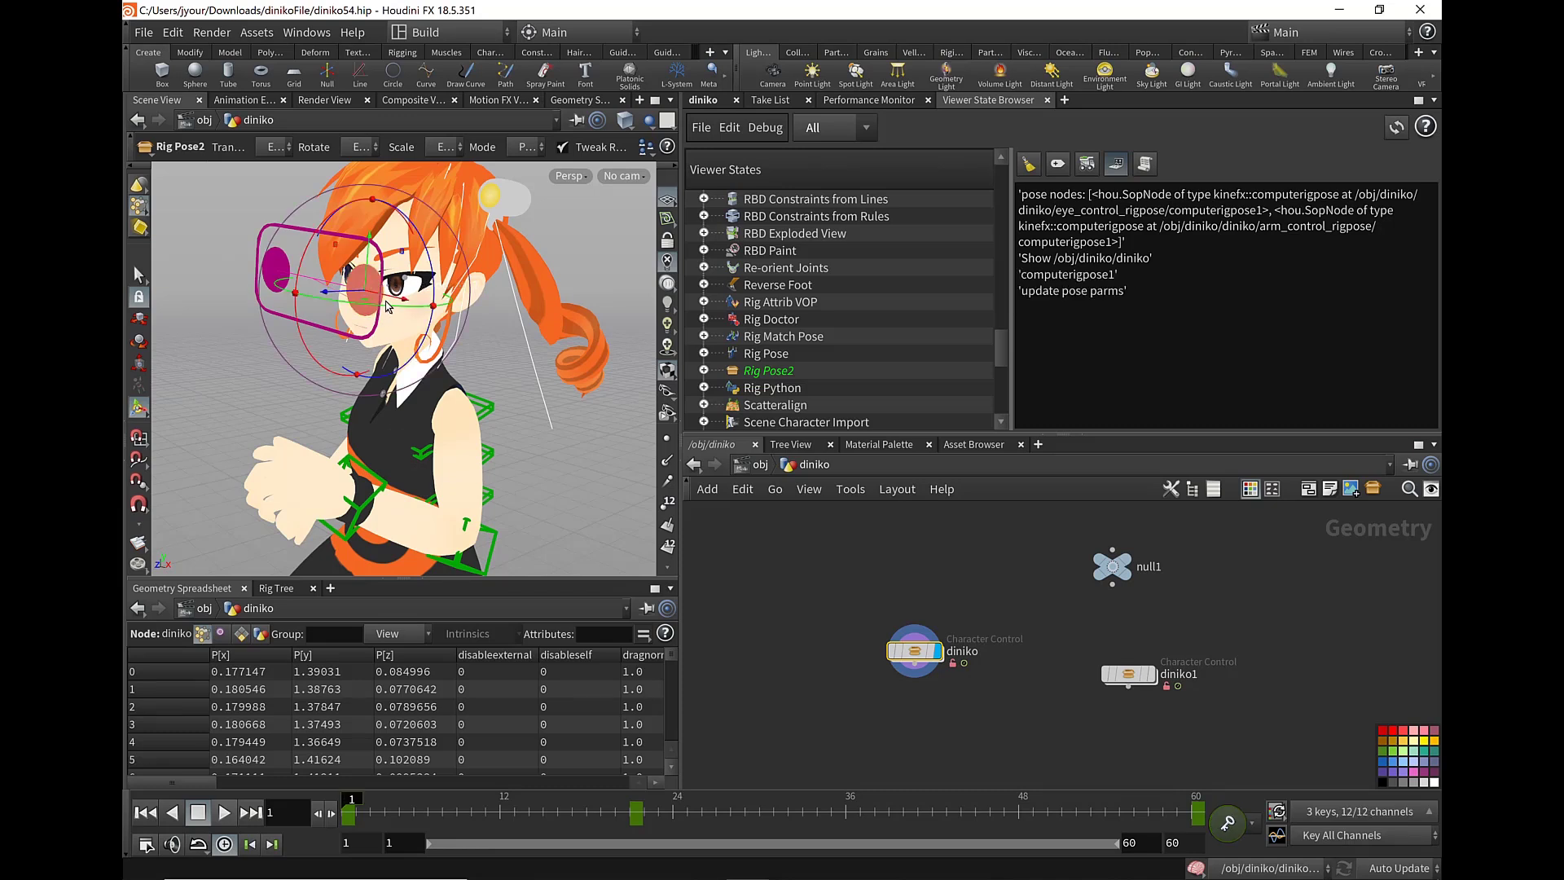
left_click_drag(392, 303, 356, 476)
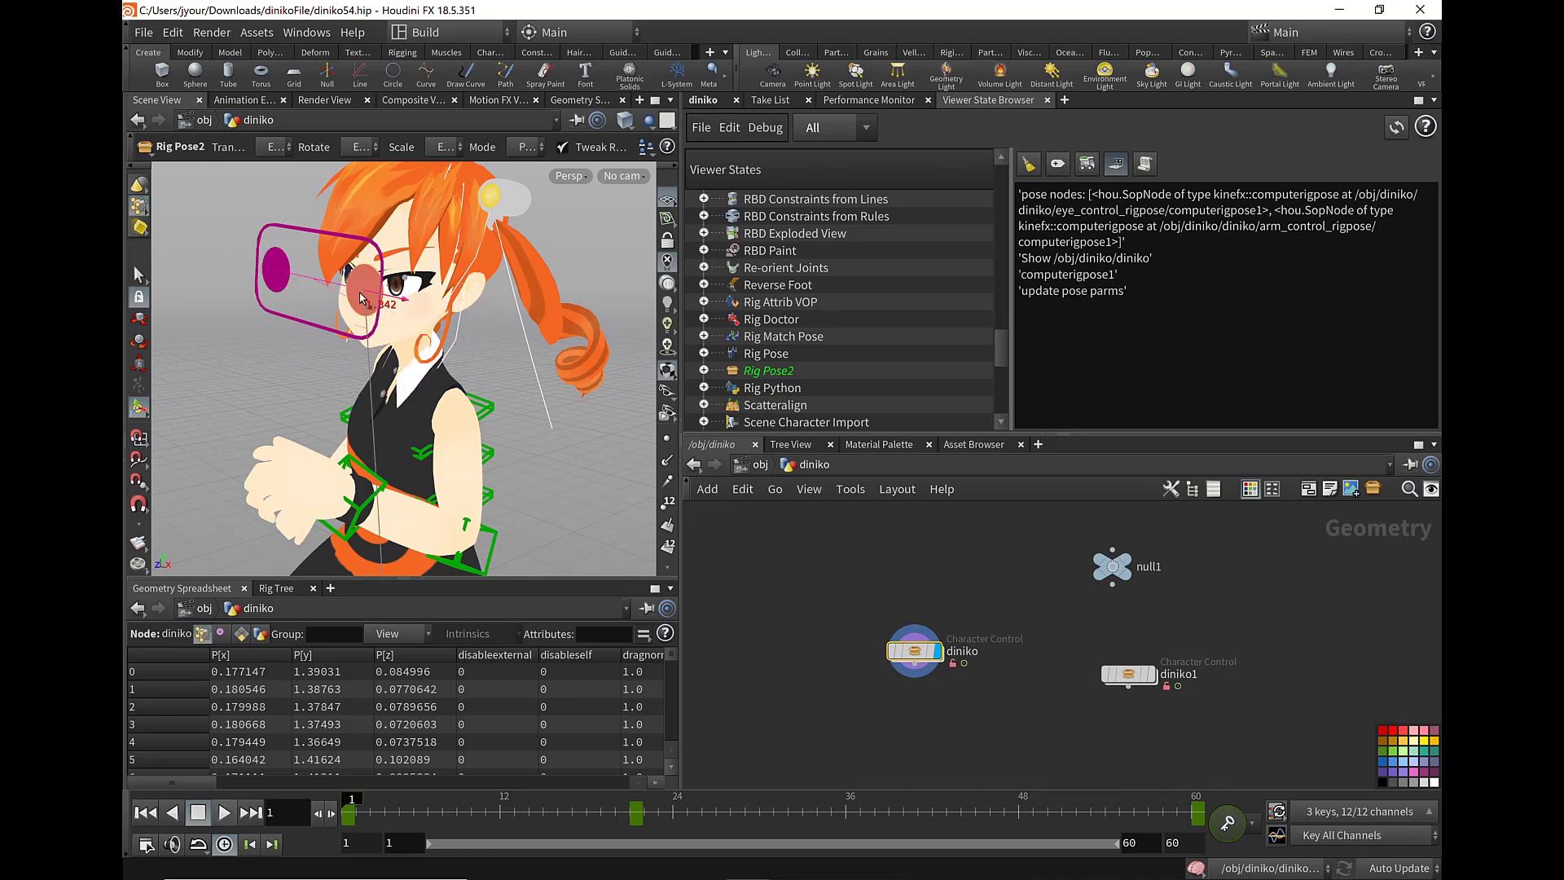